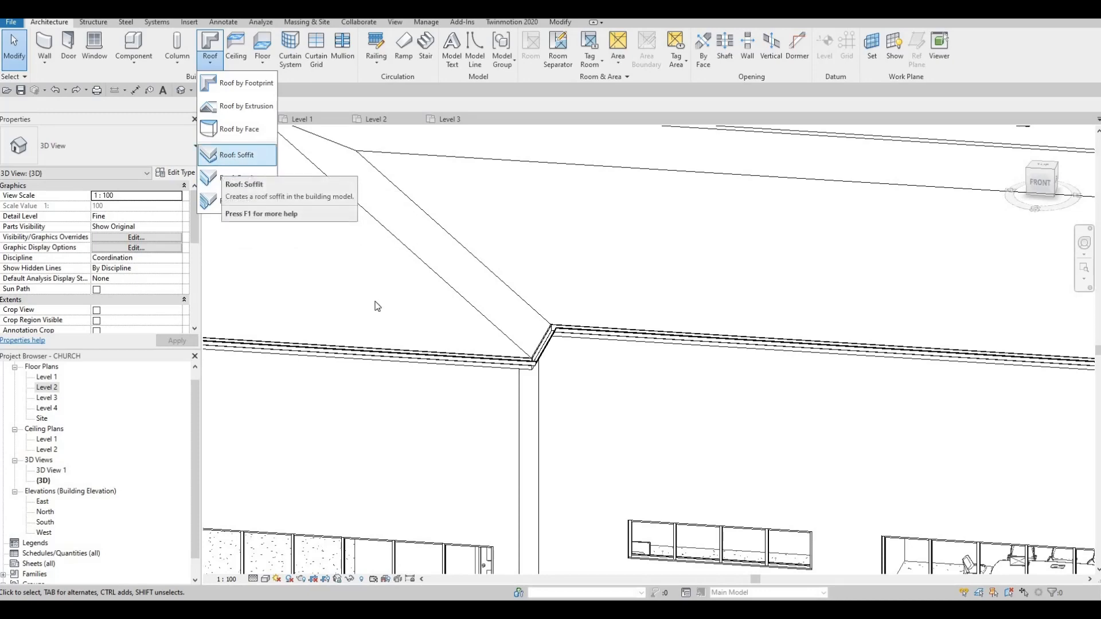
- Set the roof gutter type's material to Aluminum 5005 from the Metal category of the AEC Materials library
scroll(368, 324, down, 2)
key(Escape)
shift+middle_drag(578, 337, 382, 293)
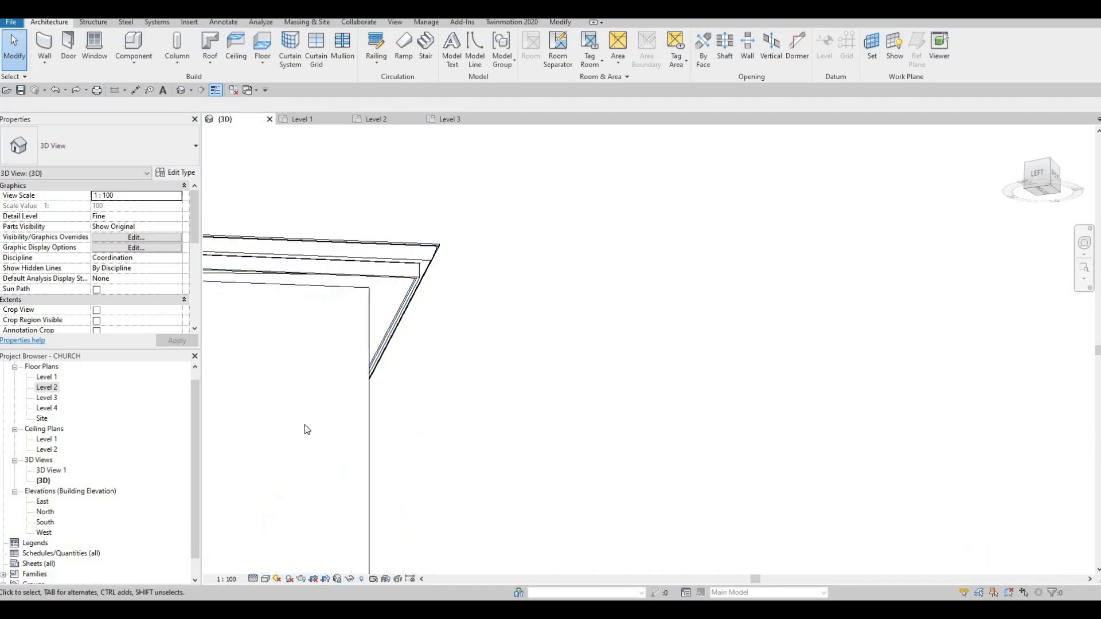
scroll(285, 471, down, 2)
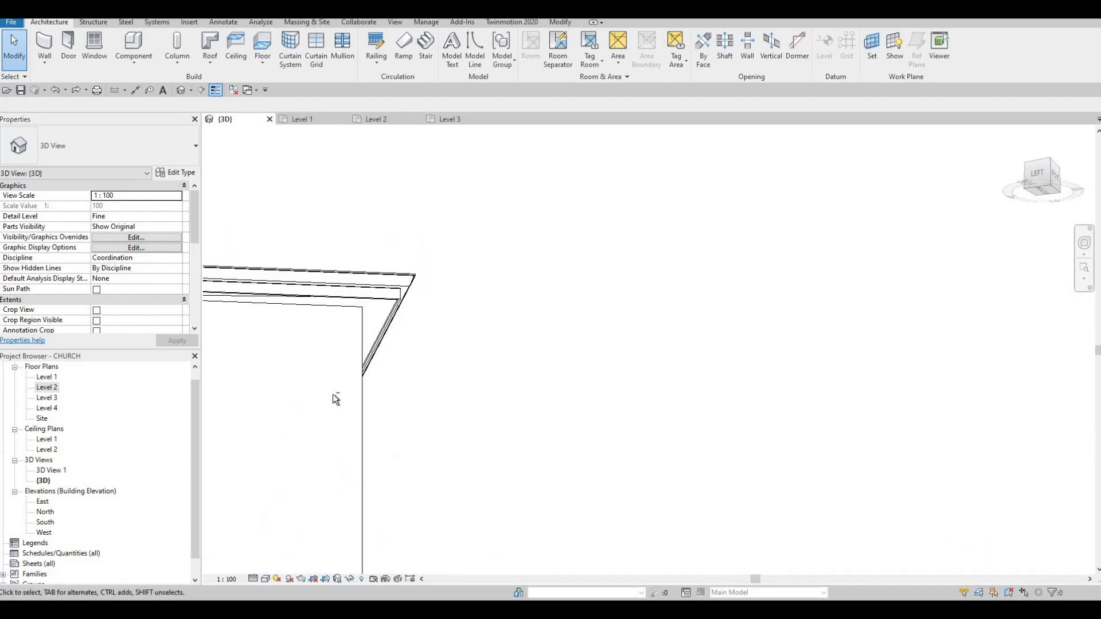
shift+middle_drag(295, 525, 348, 356)
click(347, 353)
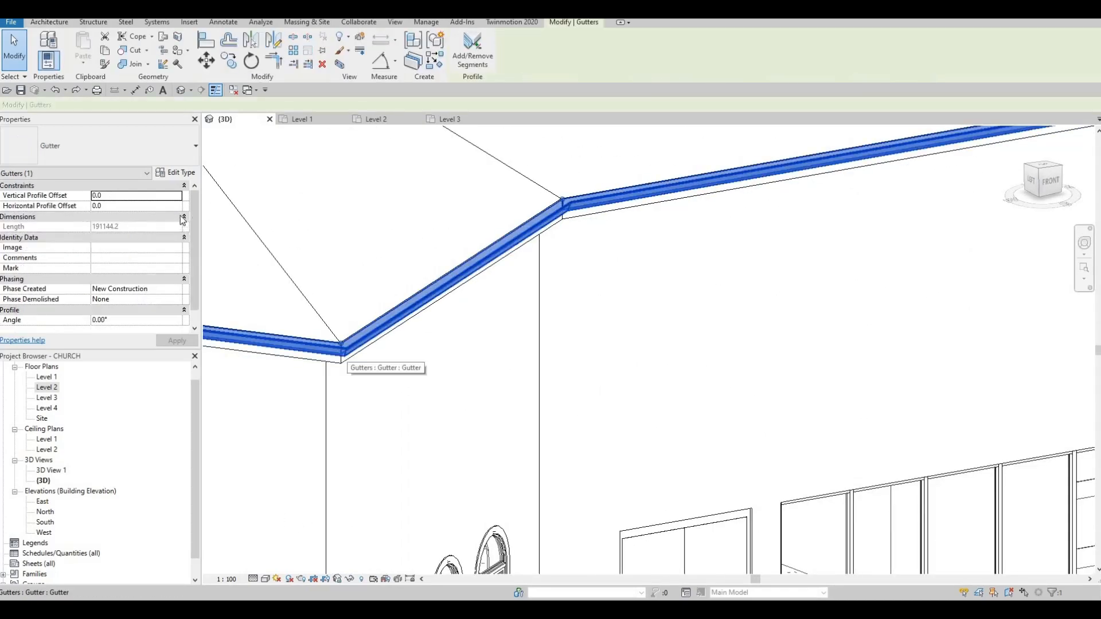
click(175, 172)
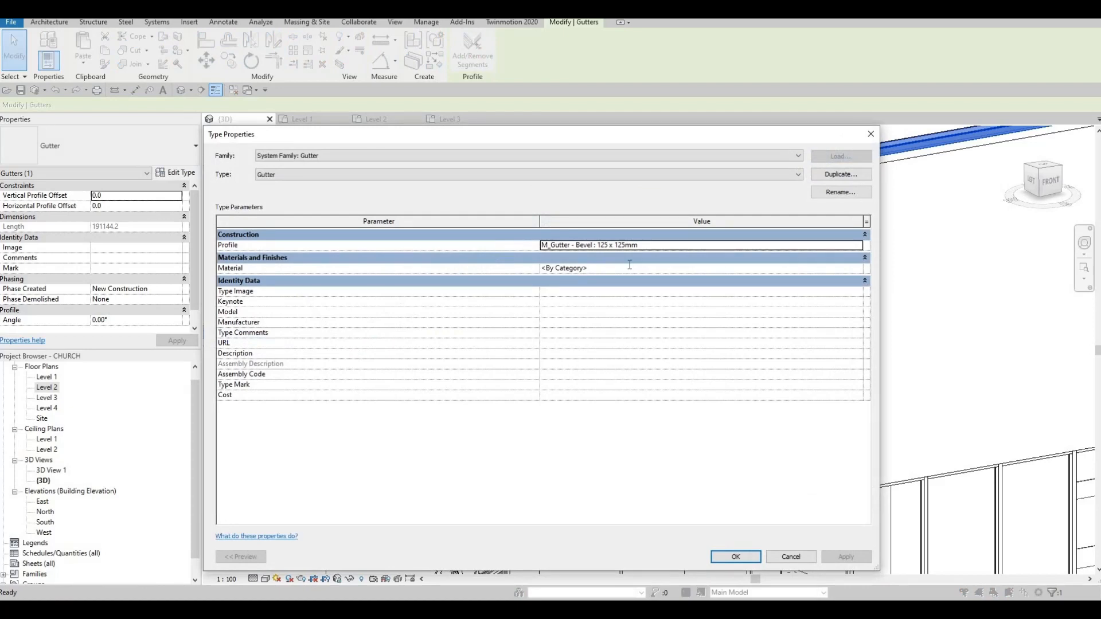
click(628, 265)
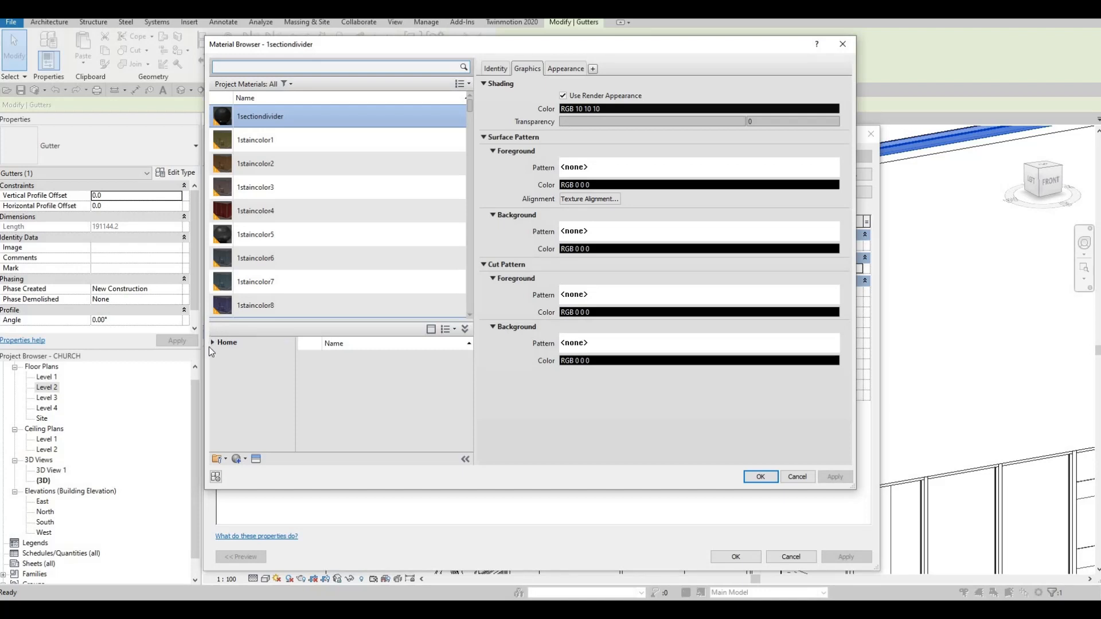
click(212, 343)
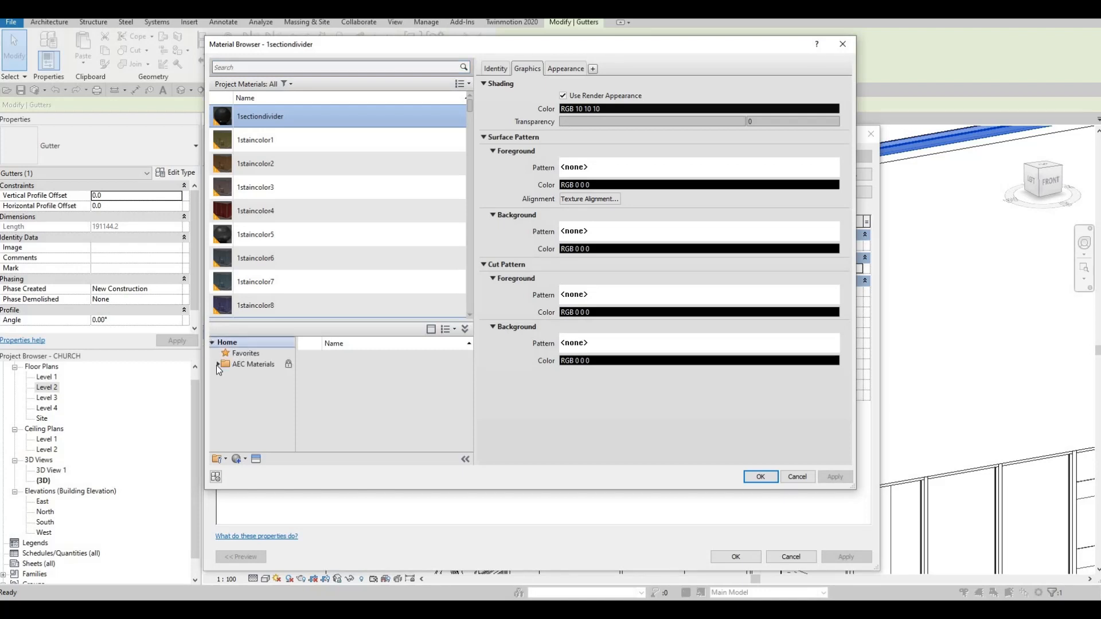
click(216, 366)
scroll(267, 414, down, 5)
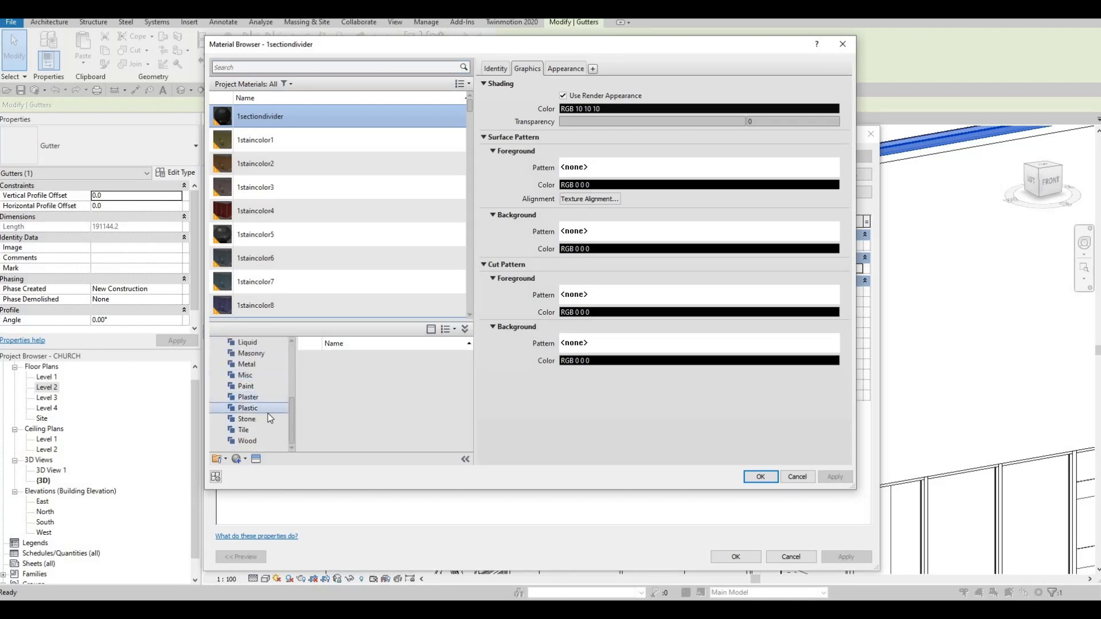
click(246, 364)
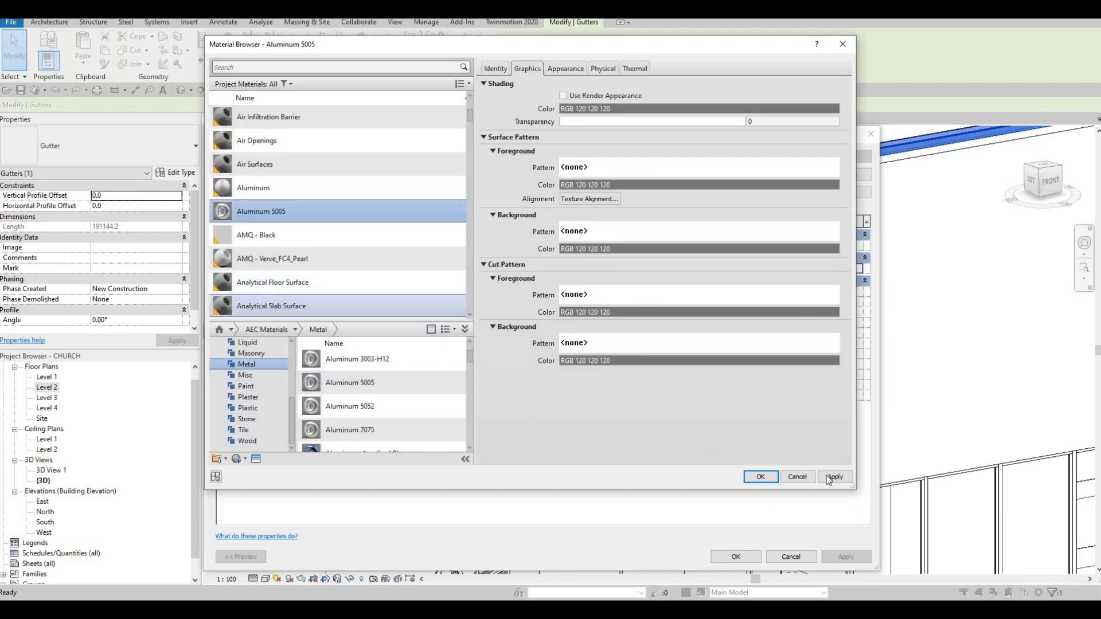
click(757, 478)
click(836, 559)
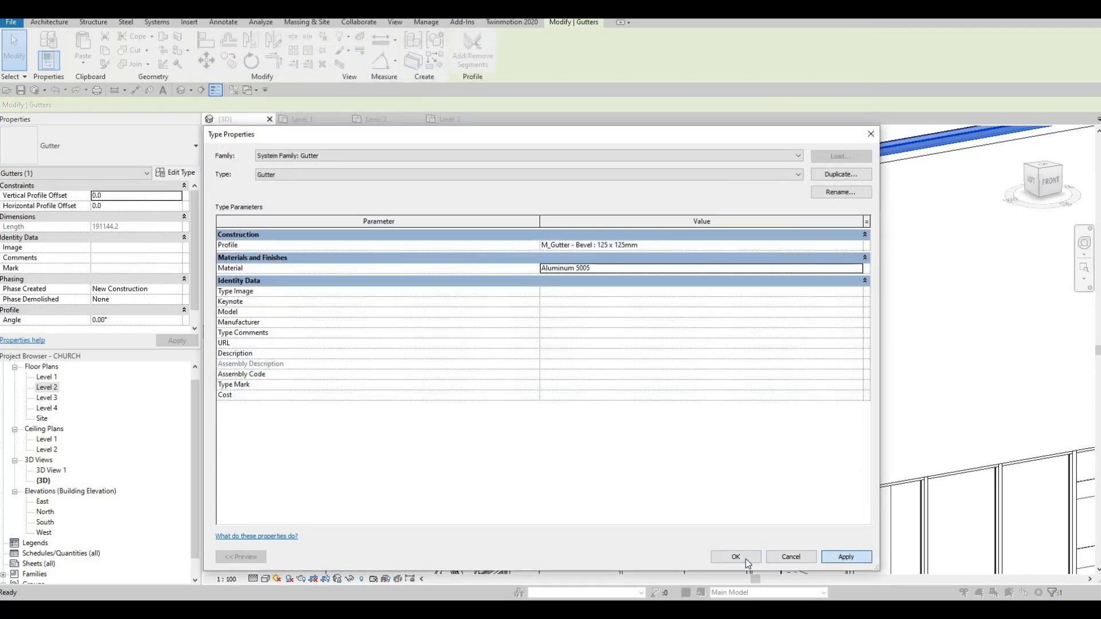
click(746, 558)
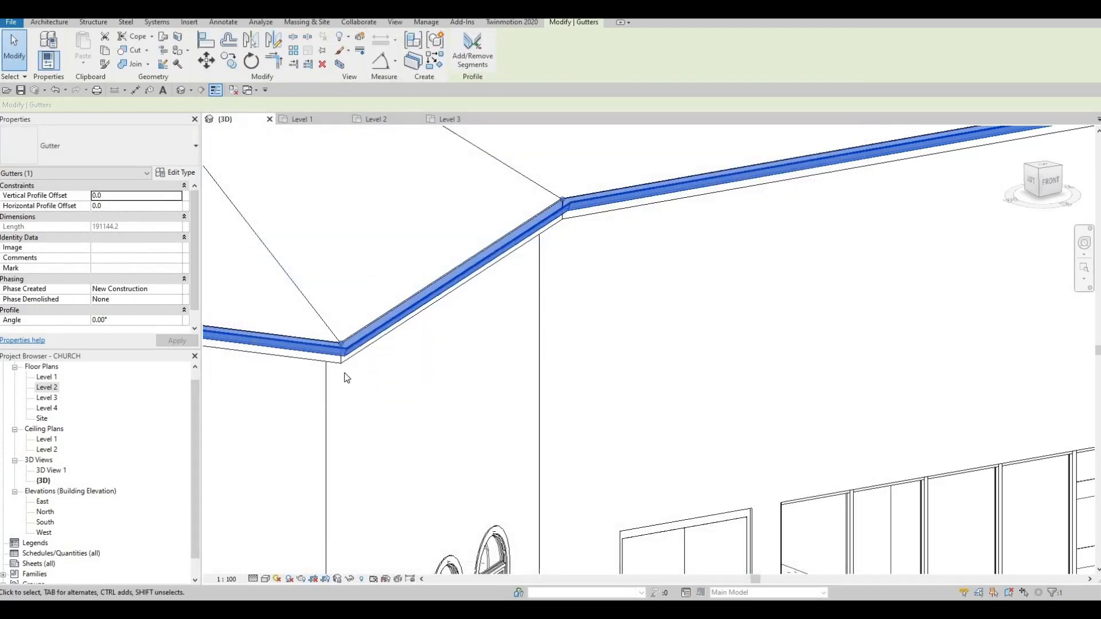
key(Escape)
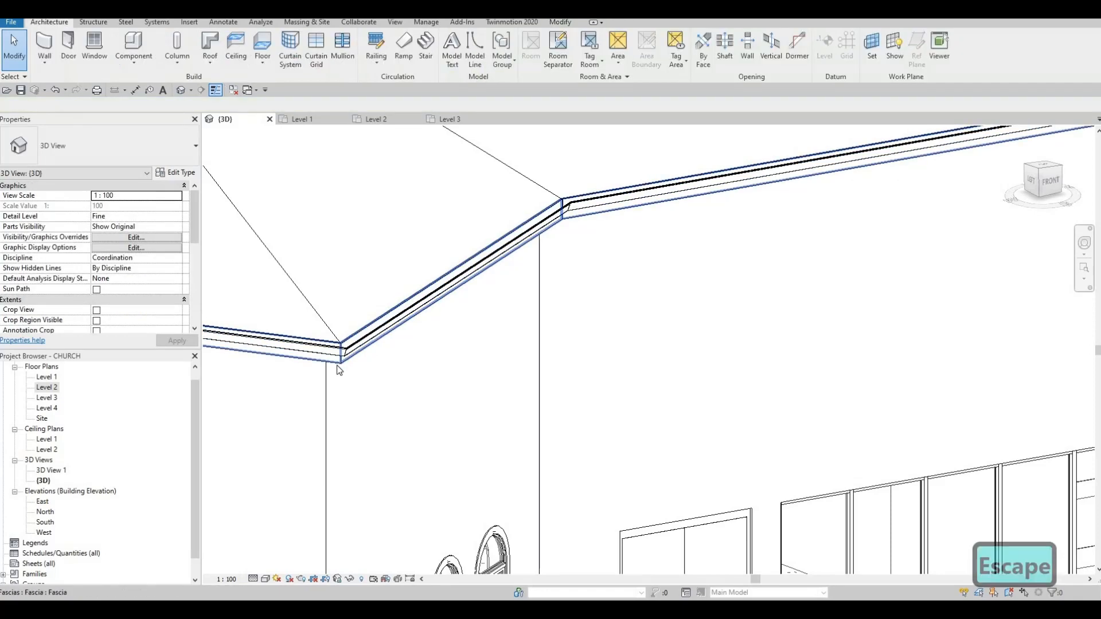
key(Escape)
- Set the roof fascia type's material to Aluminum 7075 from the Metal category of the AEC Materials library
click(294, 342)
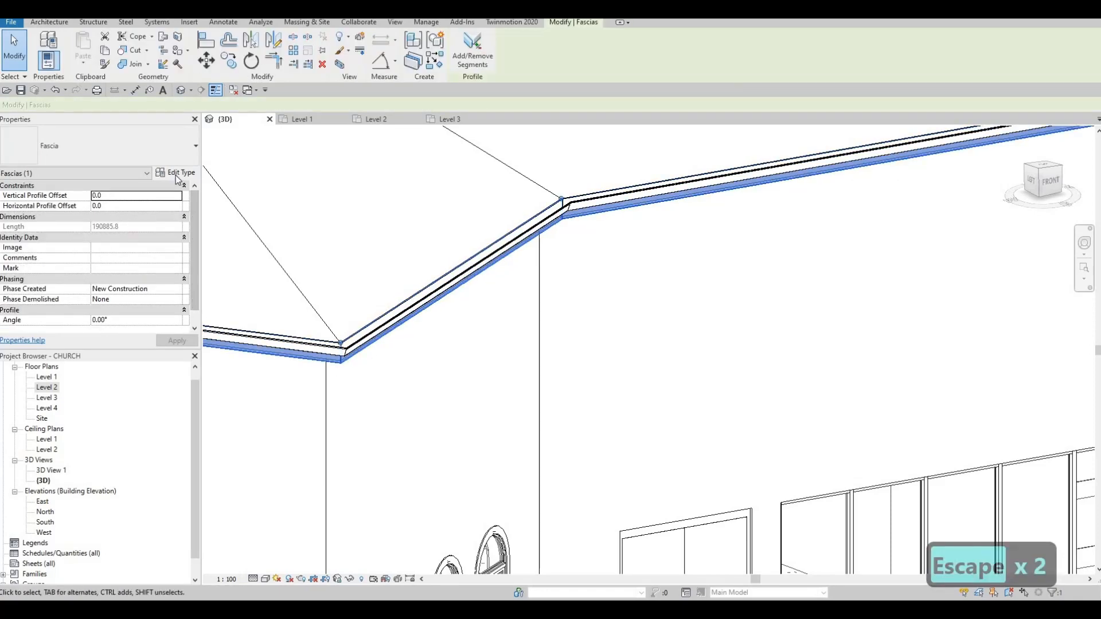
click(175, 173)
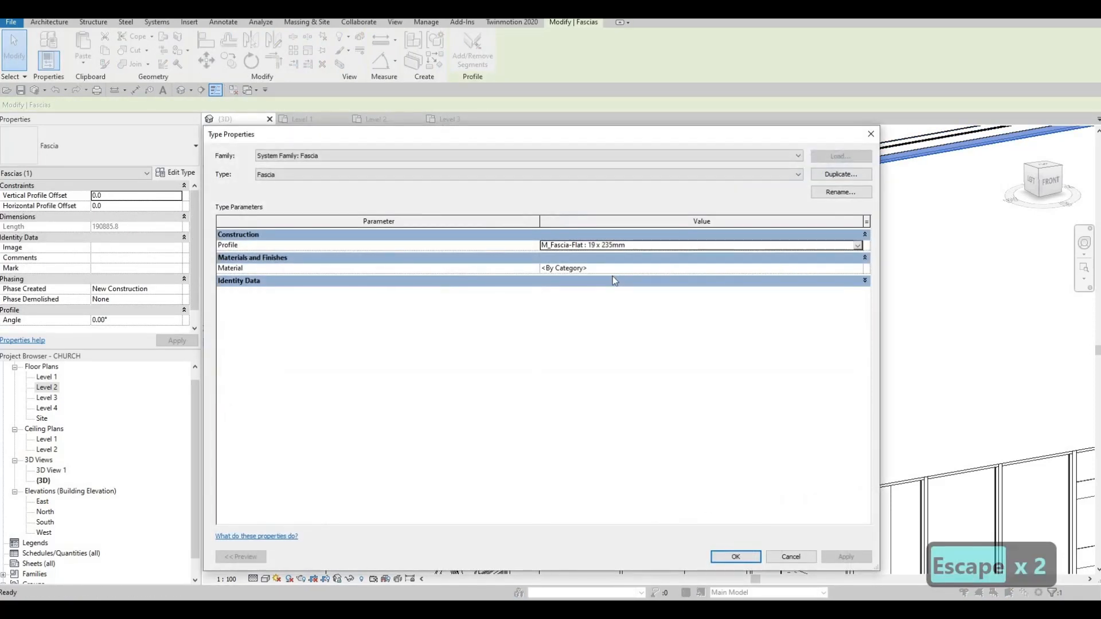
click(661, 268)
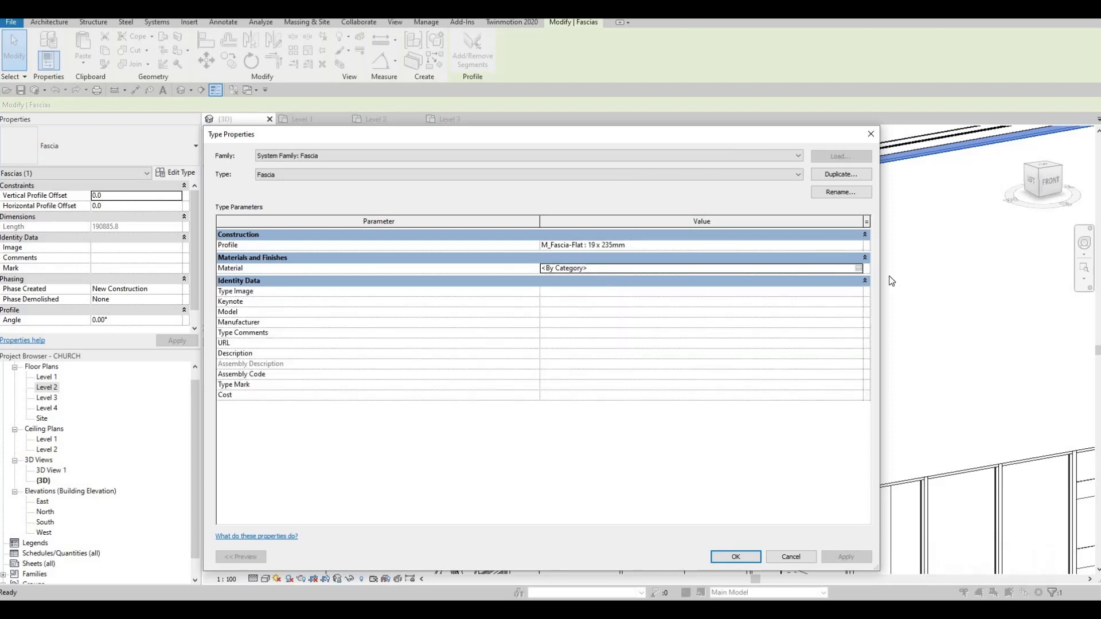
click(860, 268)
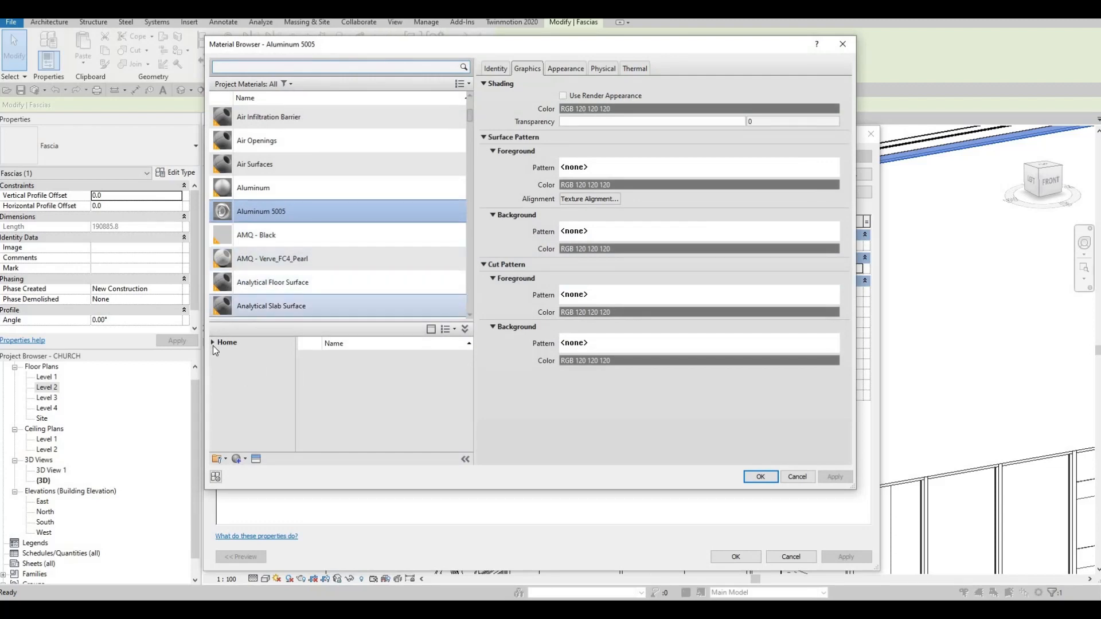
click(217, 344)
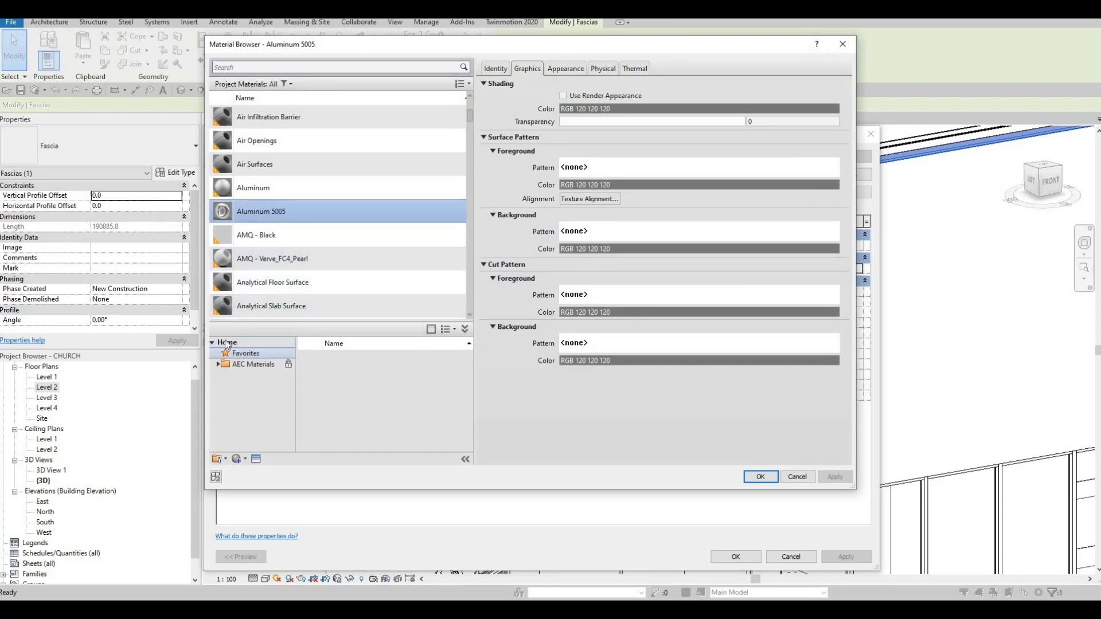
click(224, 364)
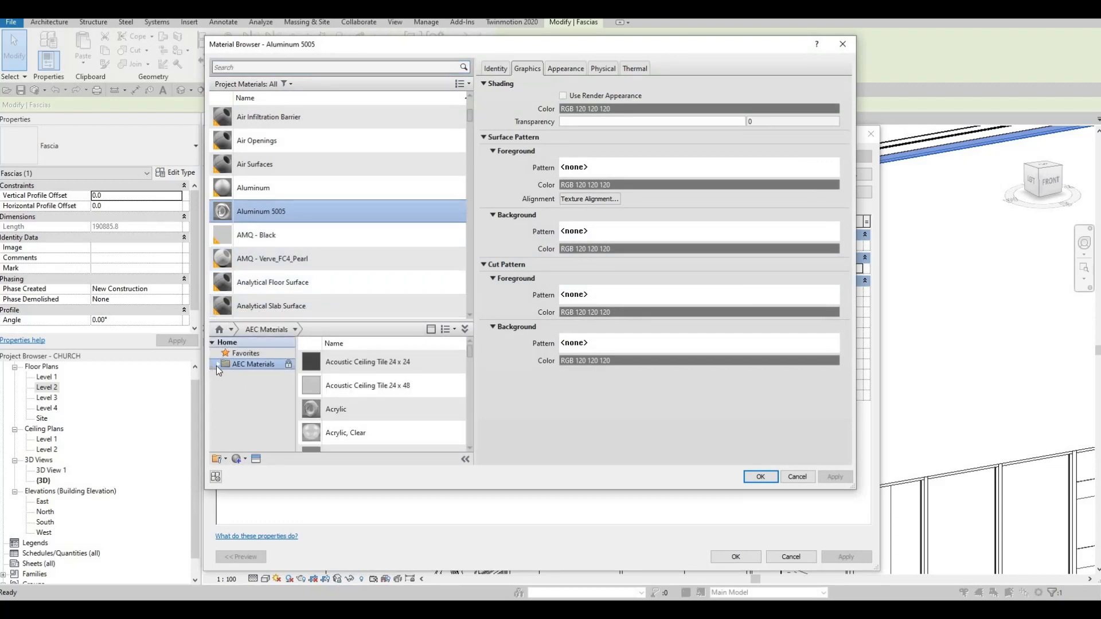
click(216, 366)
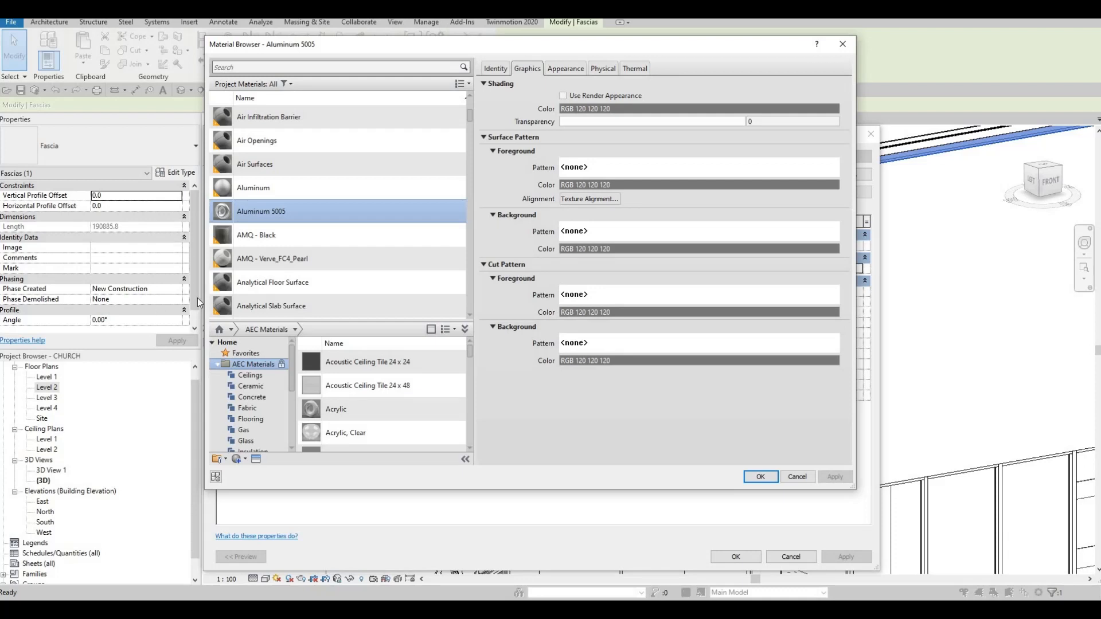
scroll(253, 390, down, 4)
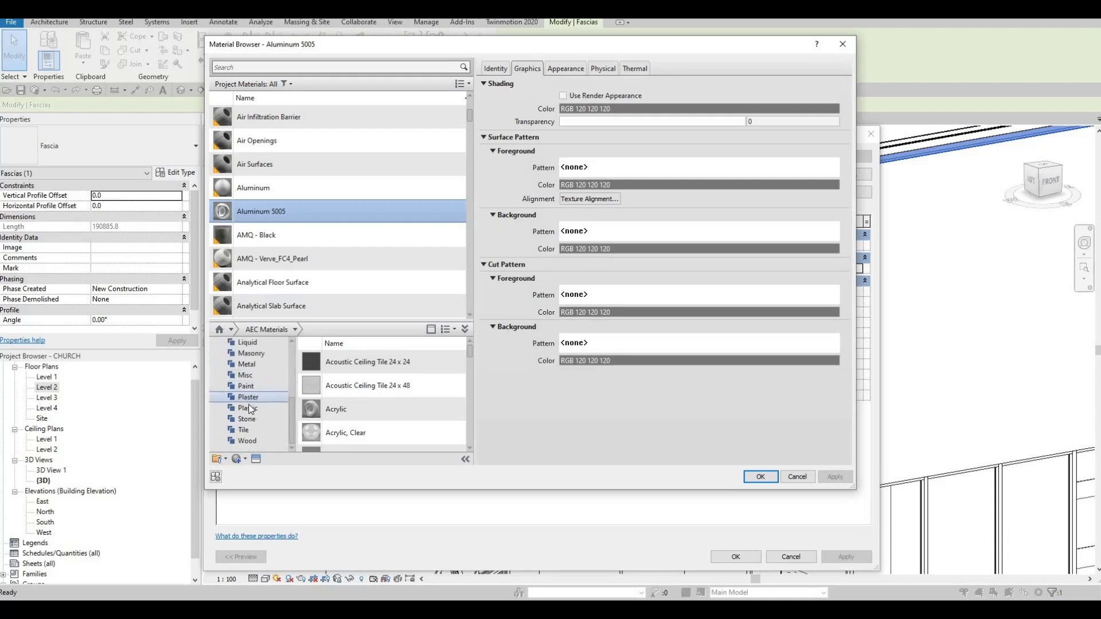
click(259, 367)
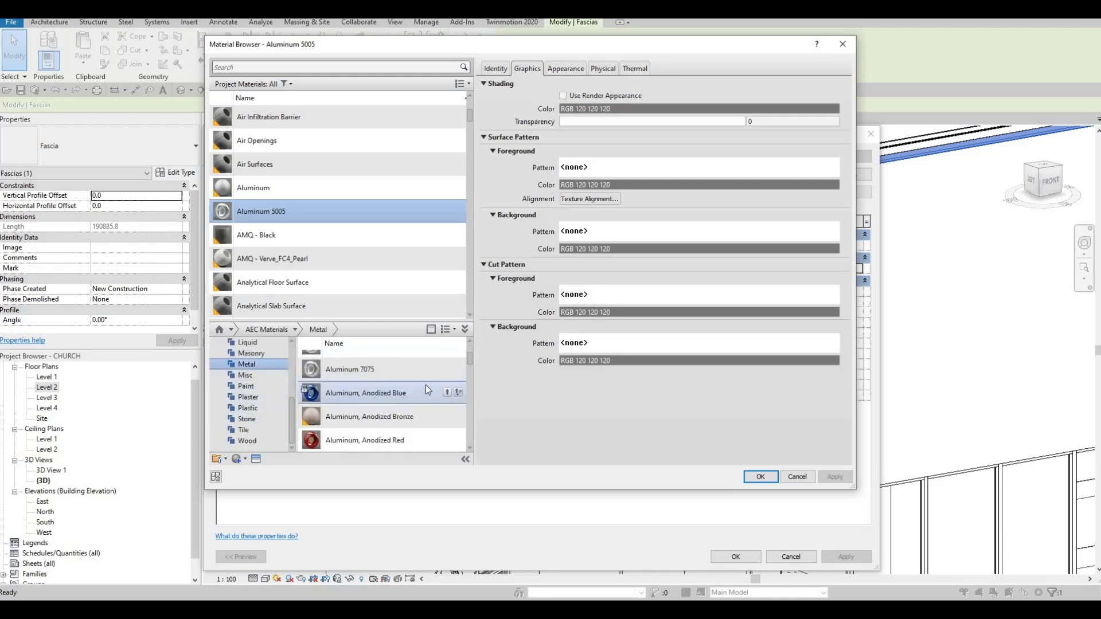
click(447, 369)
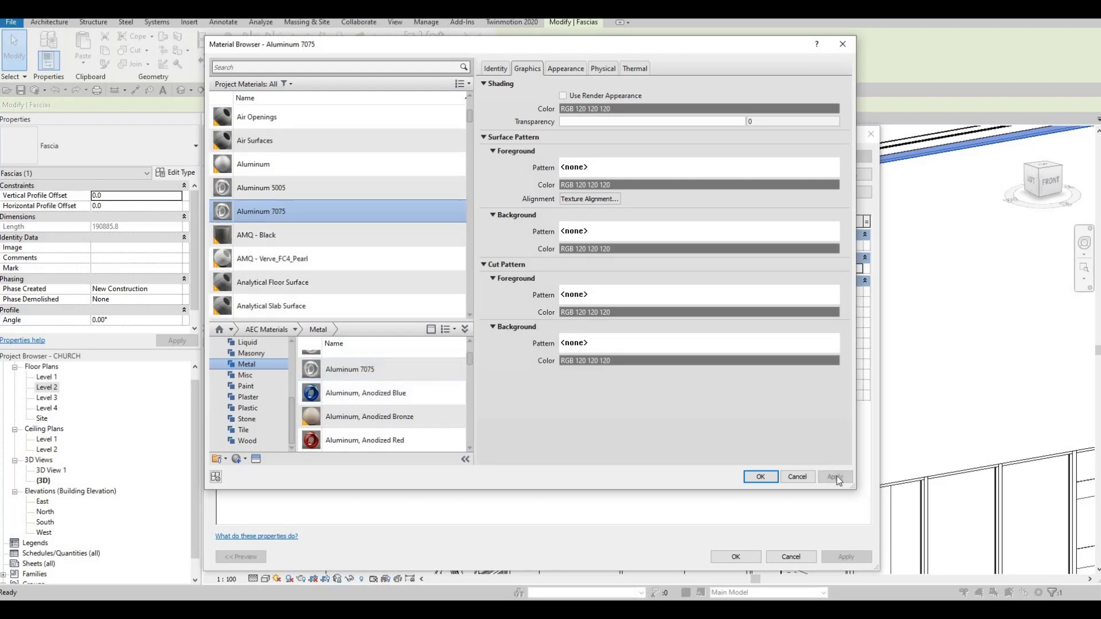
click(760, 477)
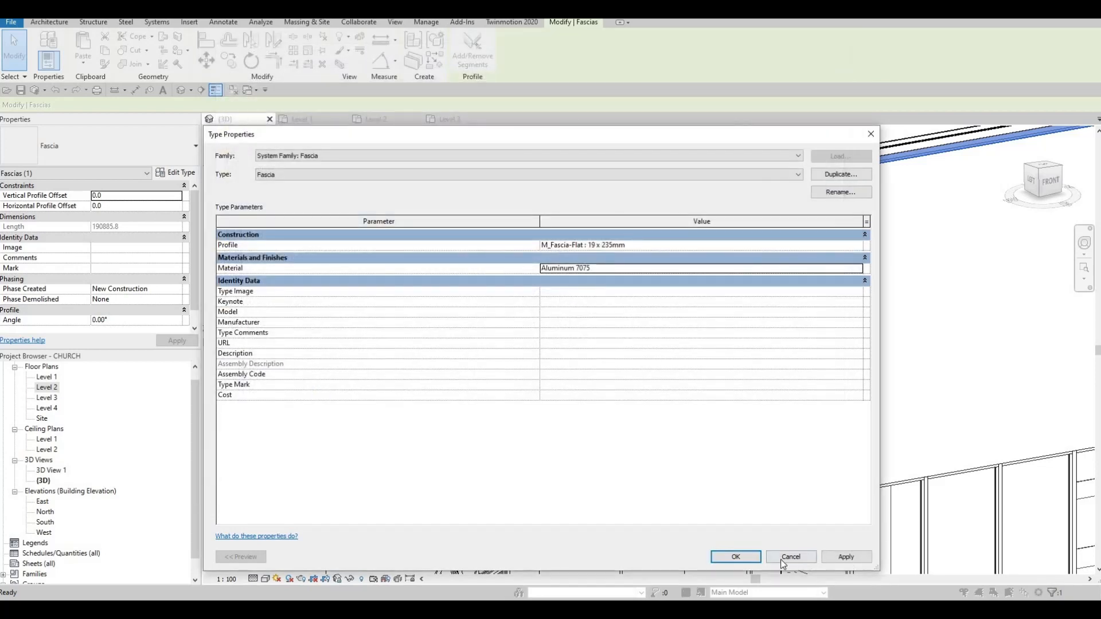
click(748, 558)
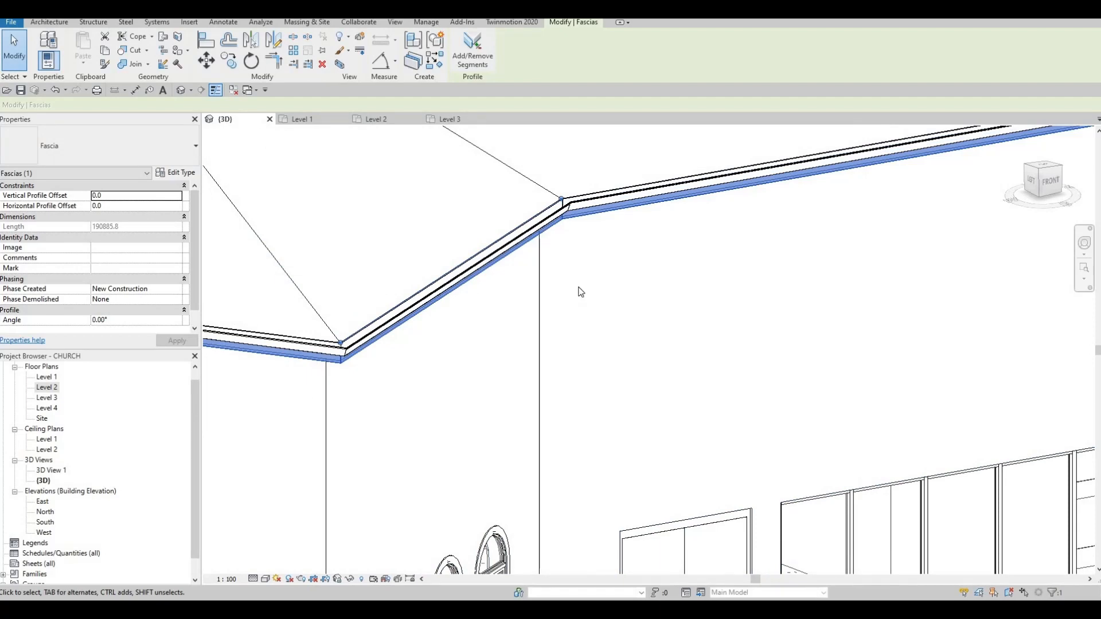
scroll(580, 292, down, 5)
key(Escape)
- Examine the type properties of the double round-top casement window and the tall arch window
click(428, 427)
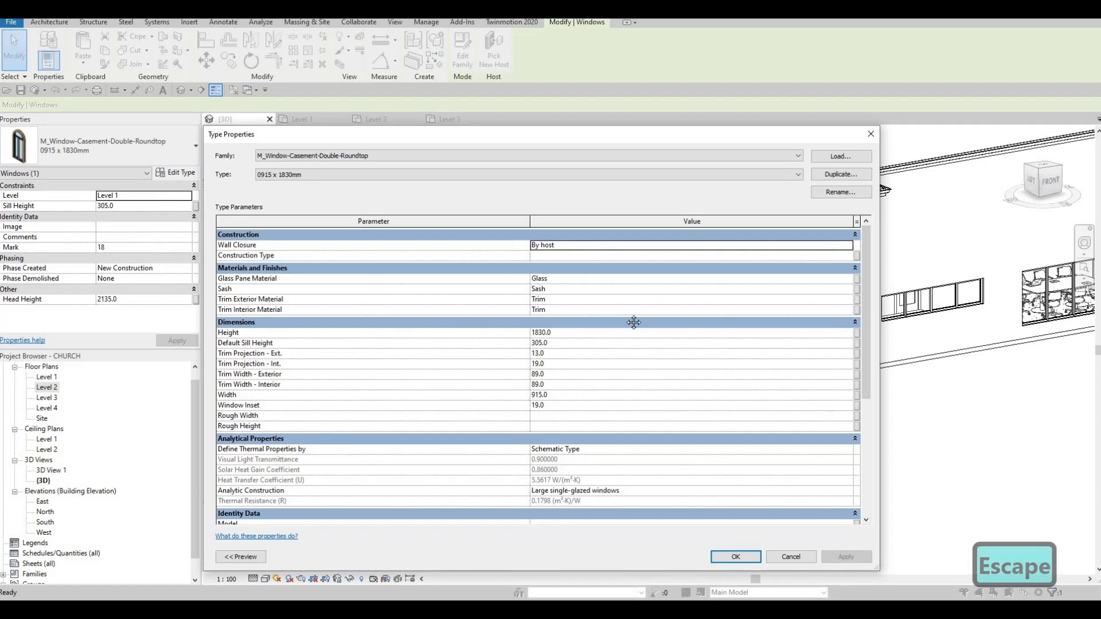
key(Escape)
key(Escape)
middle_drag(633, 322, 844, 292)
click(451, 321)
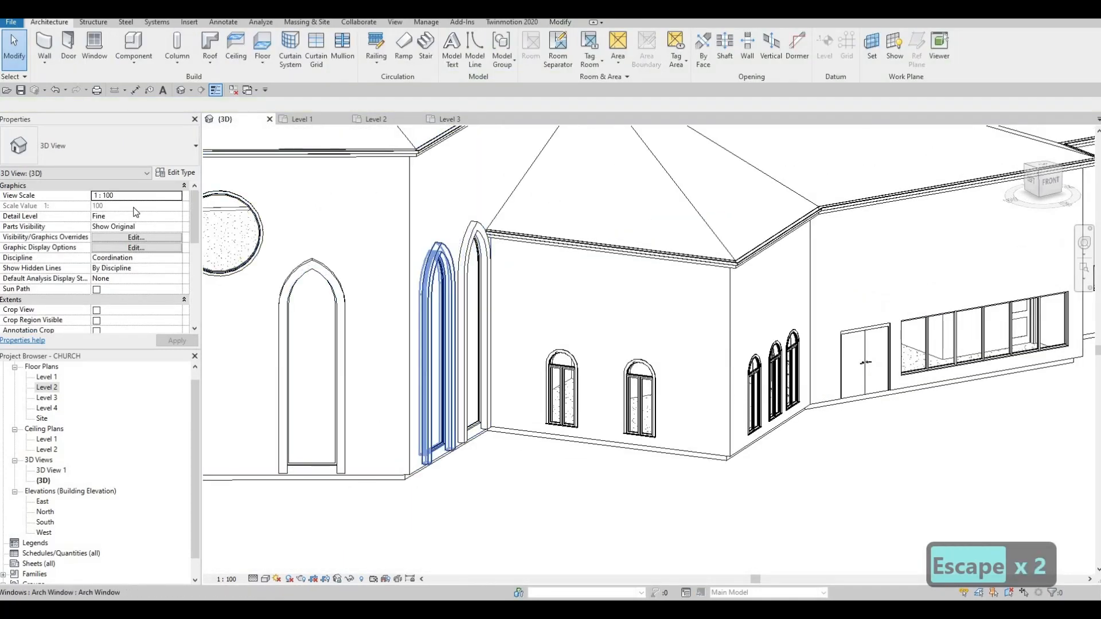
click(176, 173)
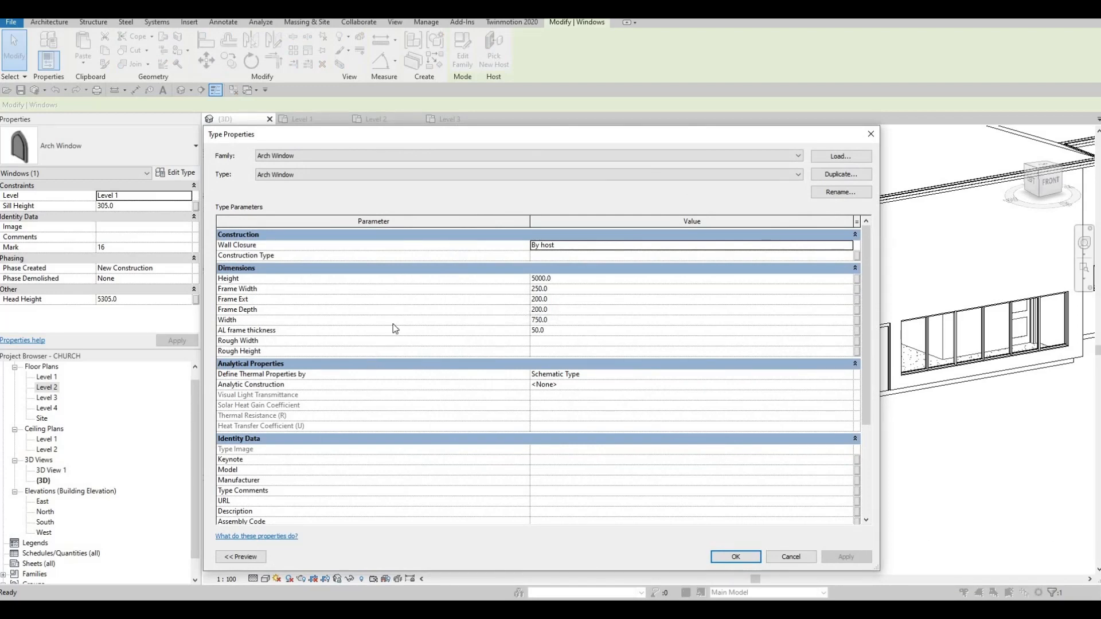
key(Escape)
key(Escape)
- Examine the type properties of the round fixed window below the main roof, and check the church steeple
scroll(423, 310, up, 5)
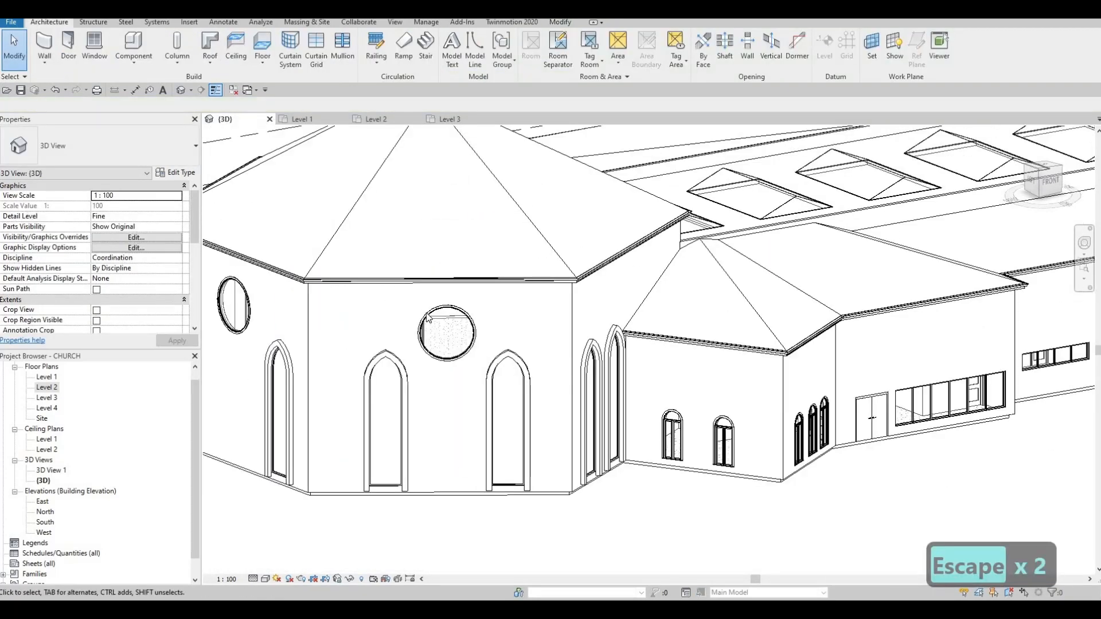
click(429, 321)
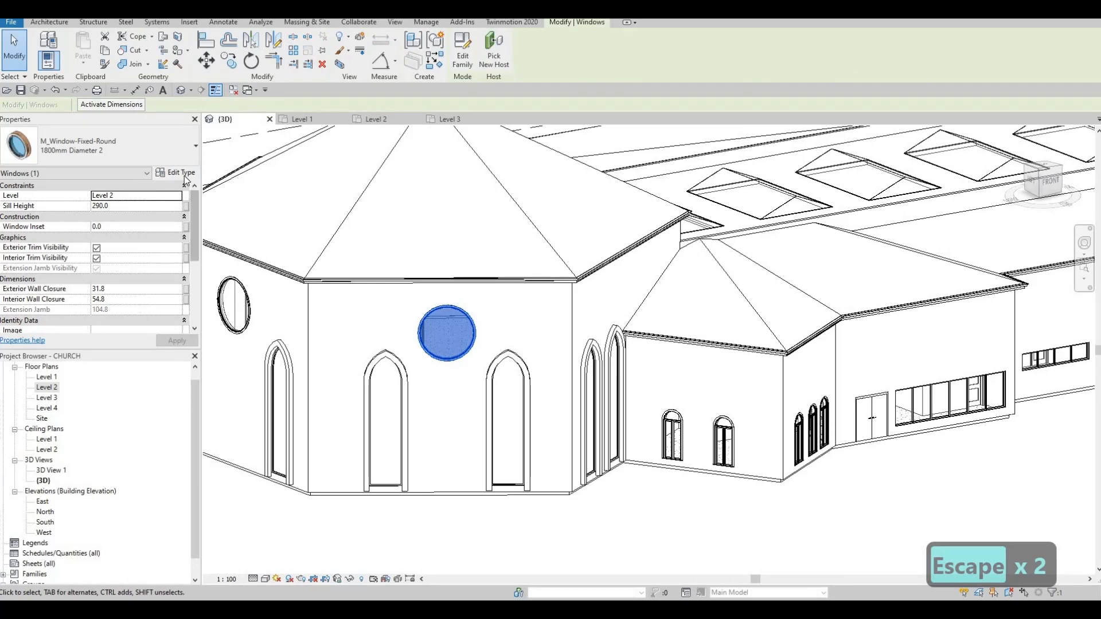
click(184, 173)
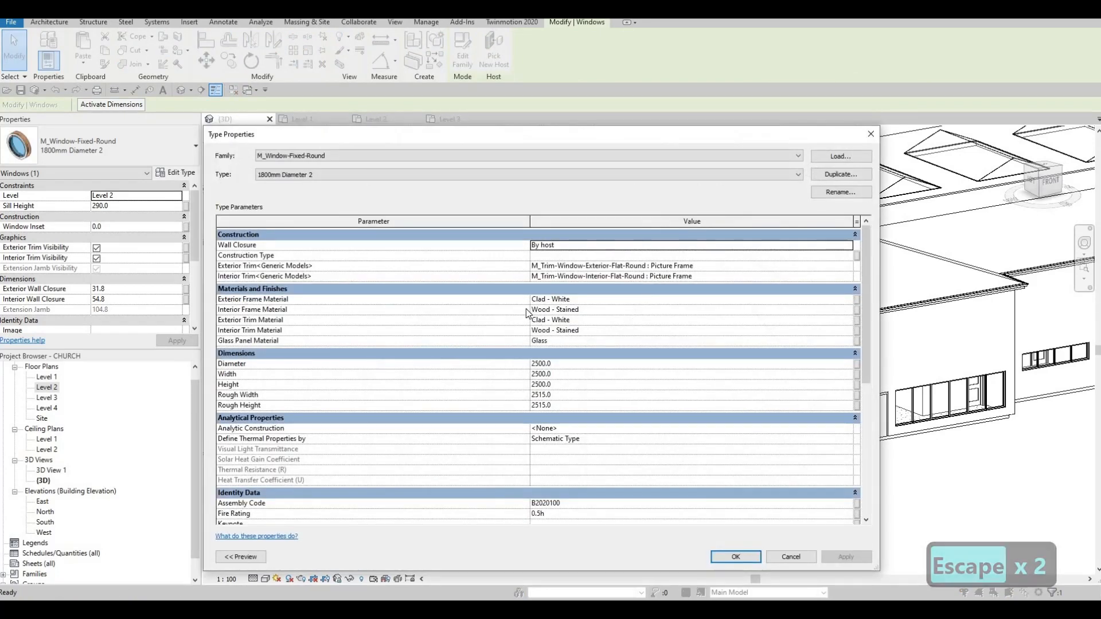
key(Escape)
middle_drag(430, 221, 451, 372)
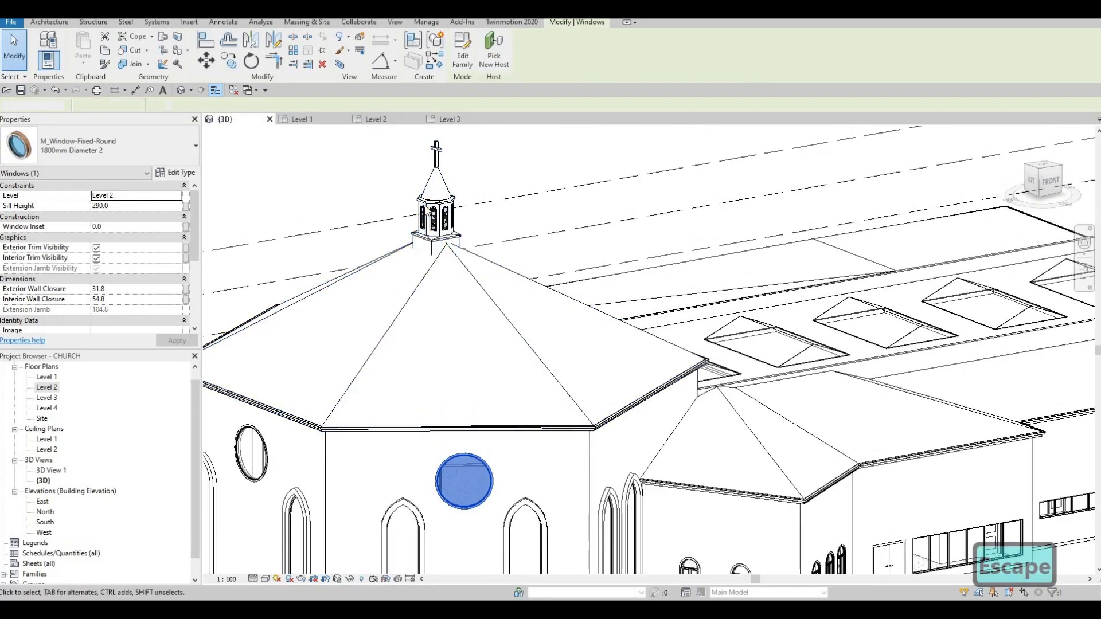
click(434, 217)
click(176, 173)
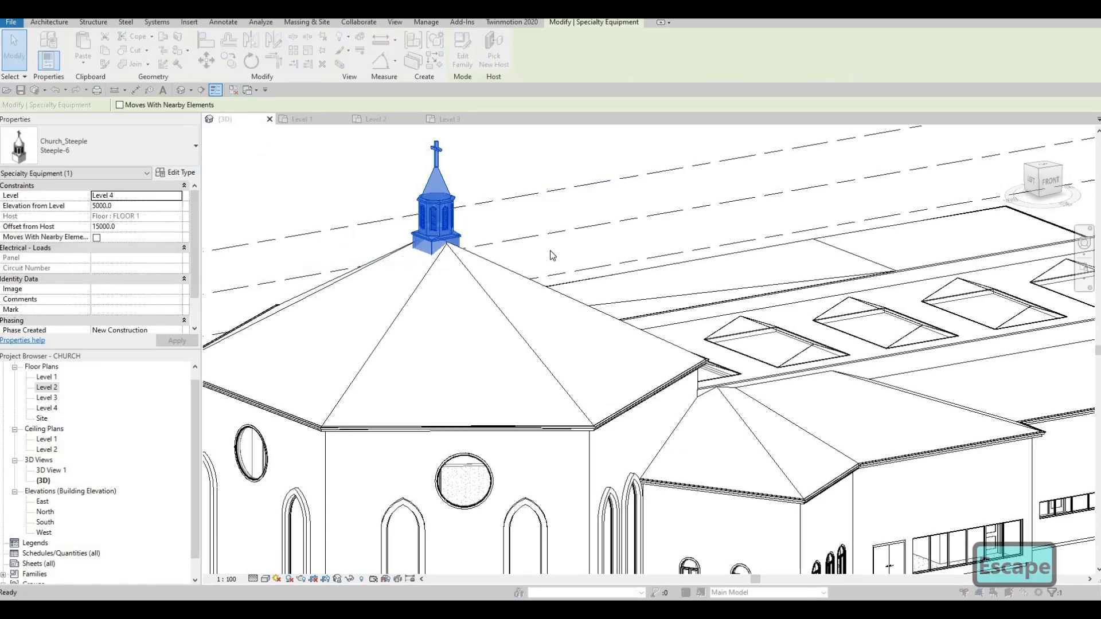
key(Escape)
key(Escape)
middle_drag(599, 329, 398, 148)
key(Escape)
scroll(398, 148, down, 2)
scroll(486, 289, up, 2)
middle_drag(501, 330, 484, 301)
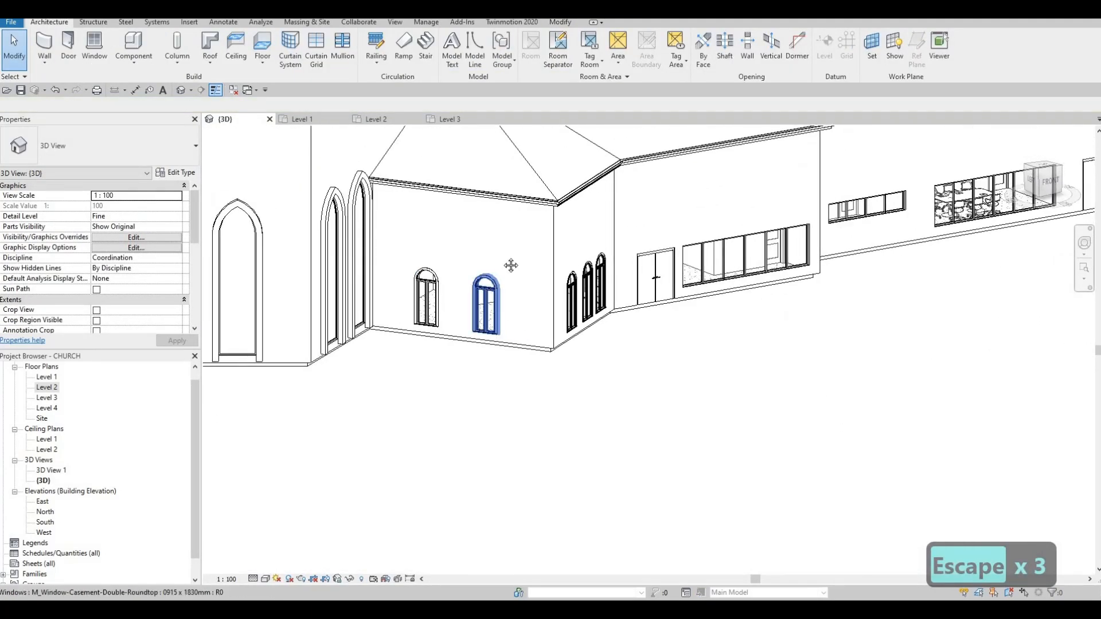
middle_drag(445, 226, 453, 252)
middle_drag(363, 306, 377, 320)
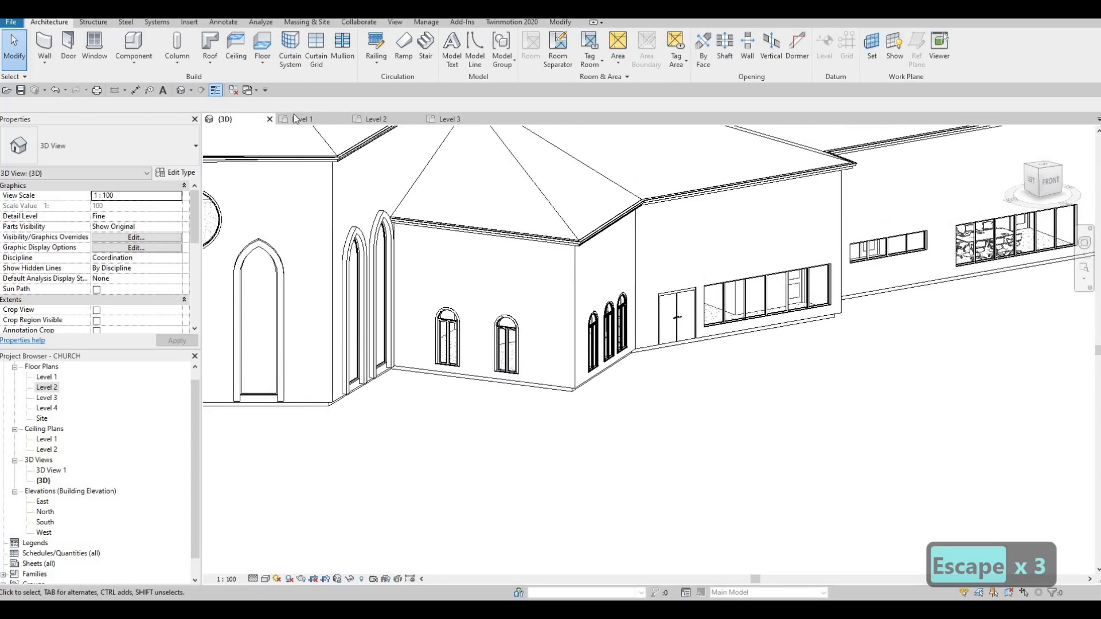
click(210, 62)
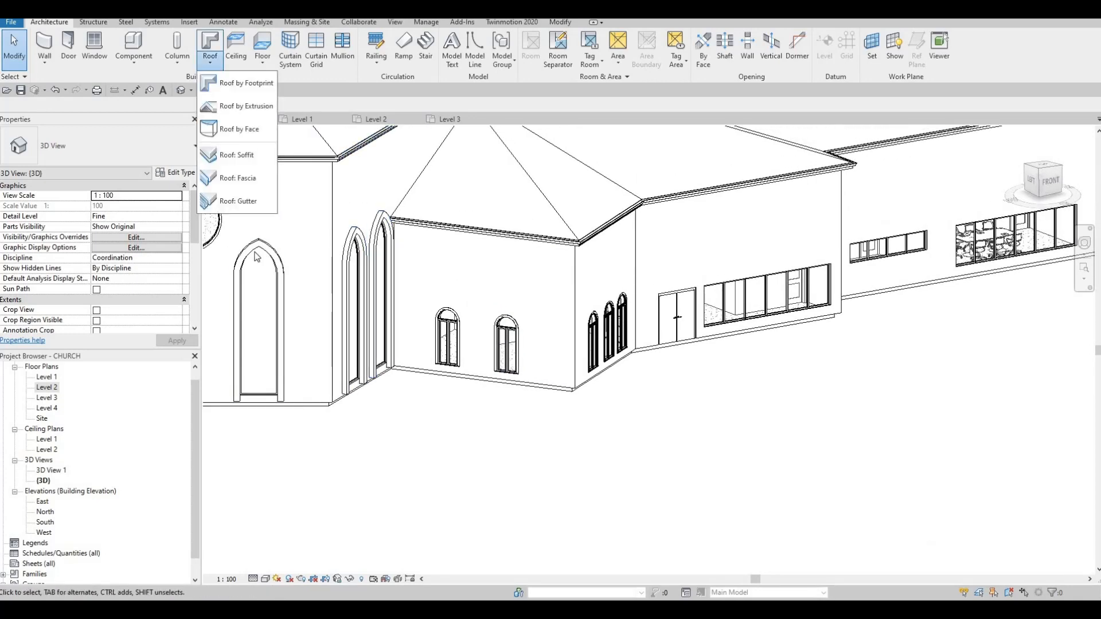
key(Escape)
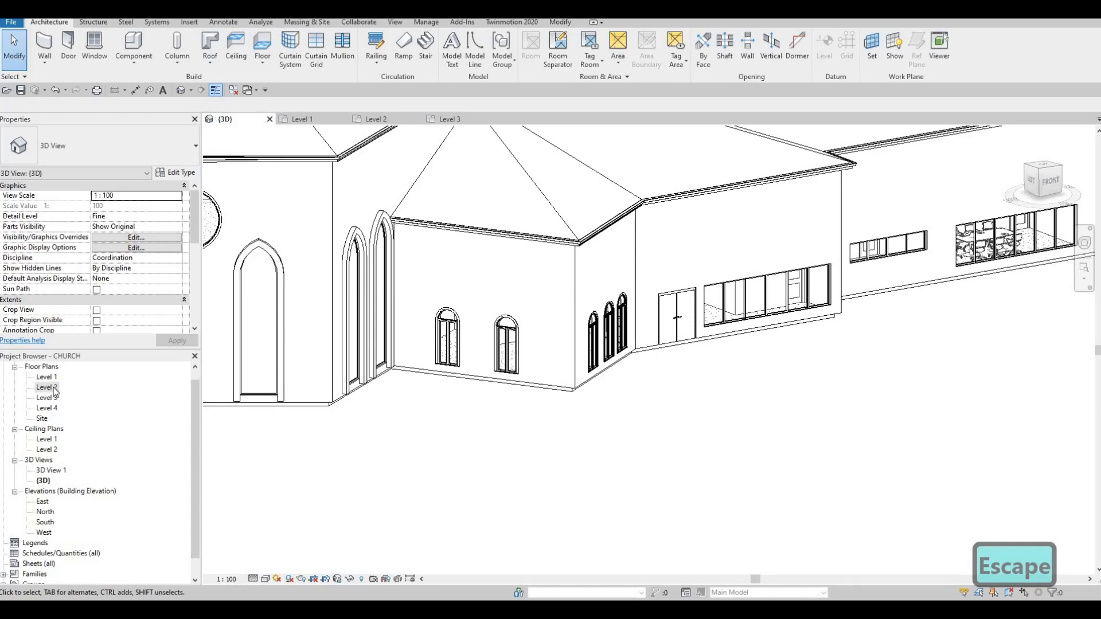
- Open the Level 2 floor plan and start a roof soffit boundary sketch around the side wing's eaves
double_click(54, 388)
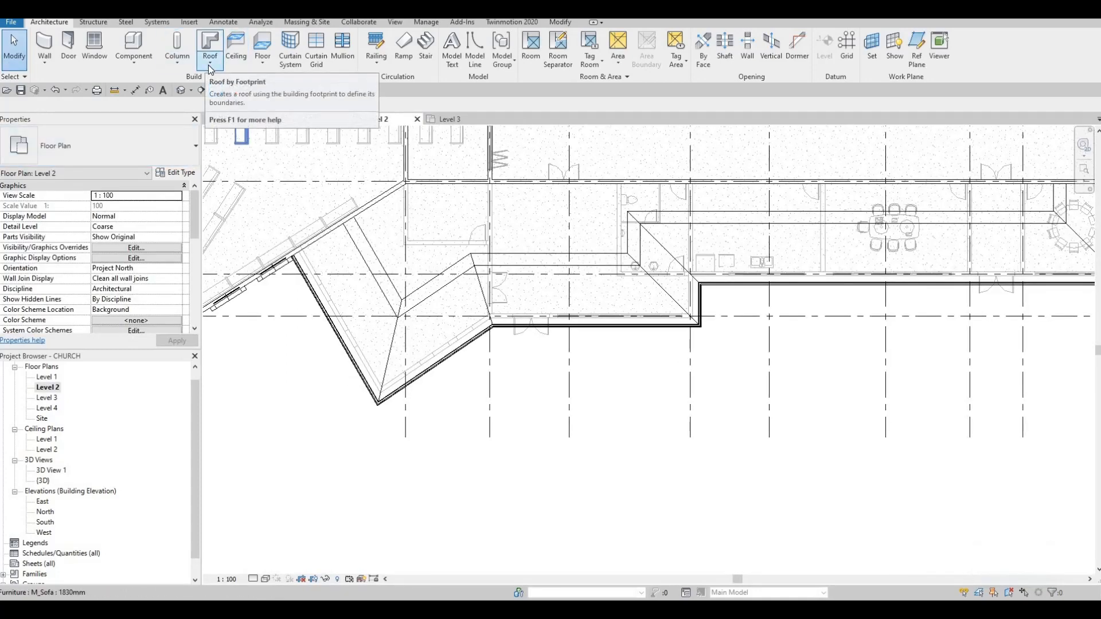
click(209, 64)
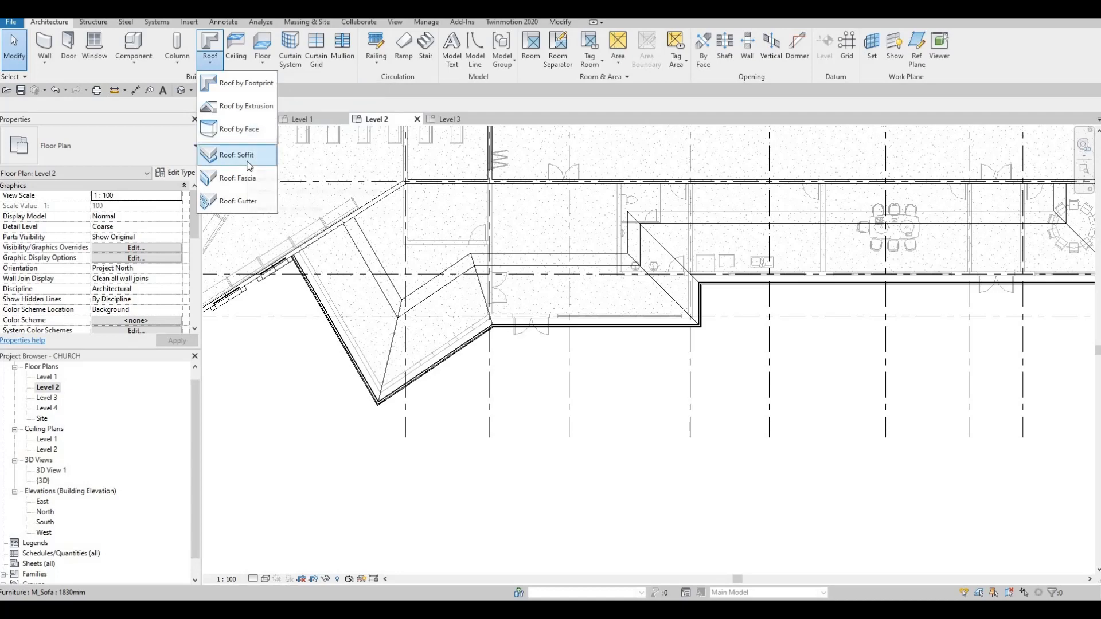
click(249, 156)
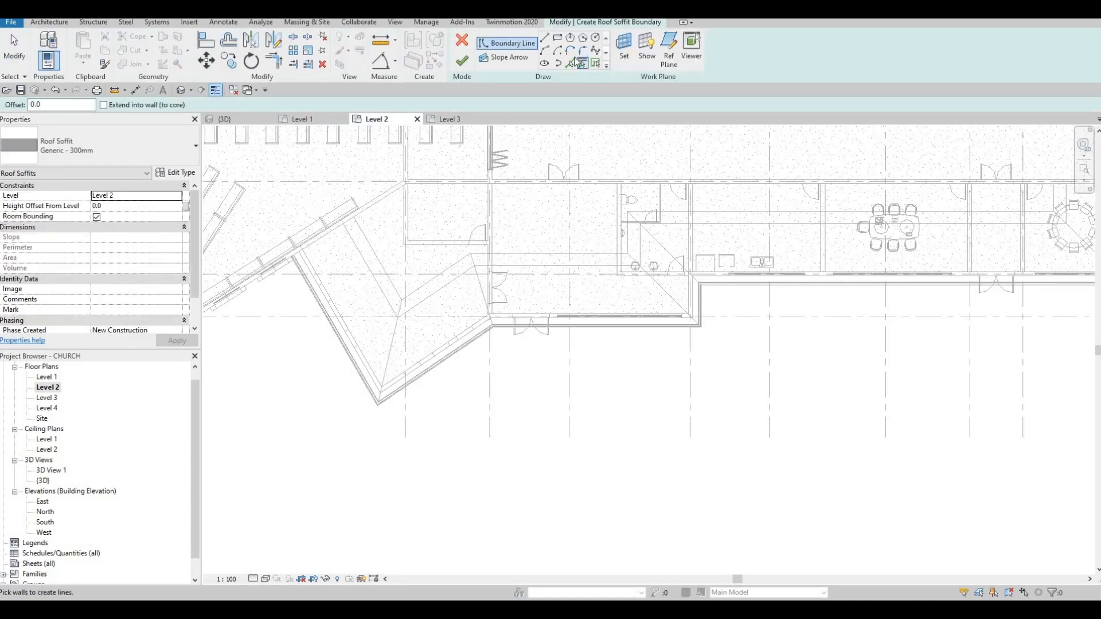
scroll(321, 230, up, 5)
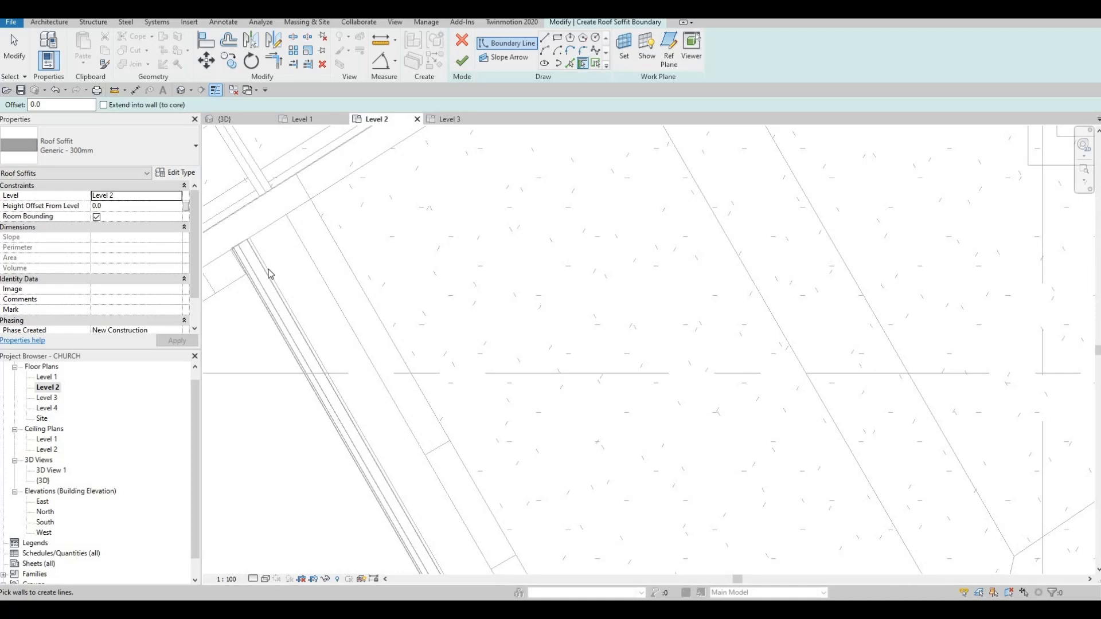
- Create soffit boundary lines from existing edges along the wing's western slanted wall: its exterior face and the roof's gutter edge
click(570, 63)
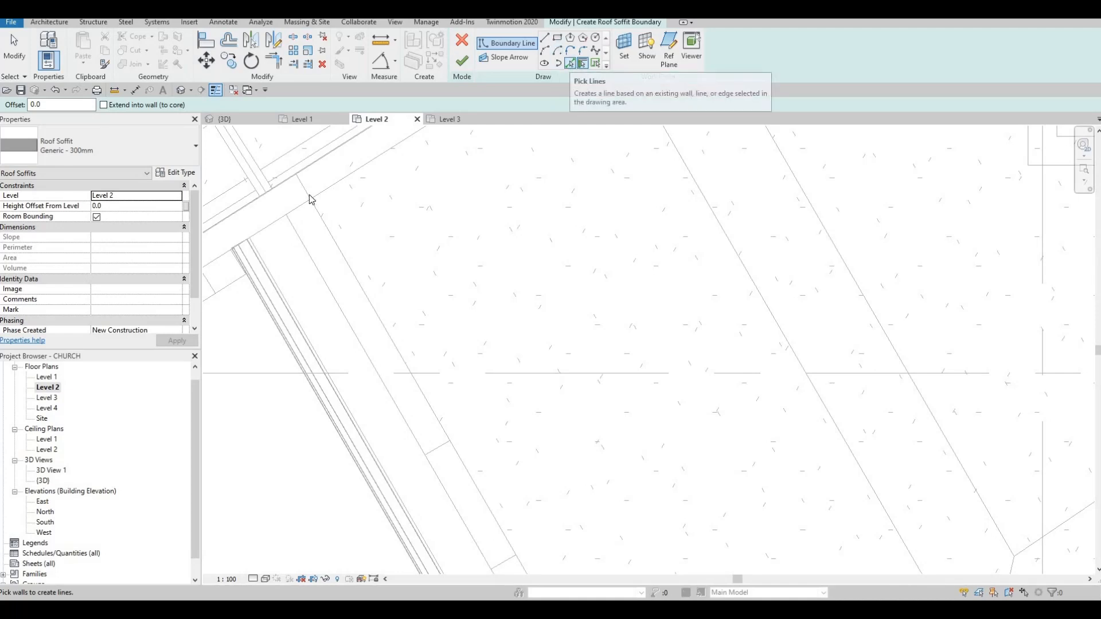
click(275, 219)
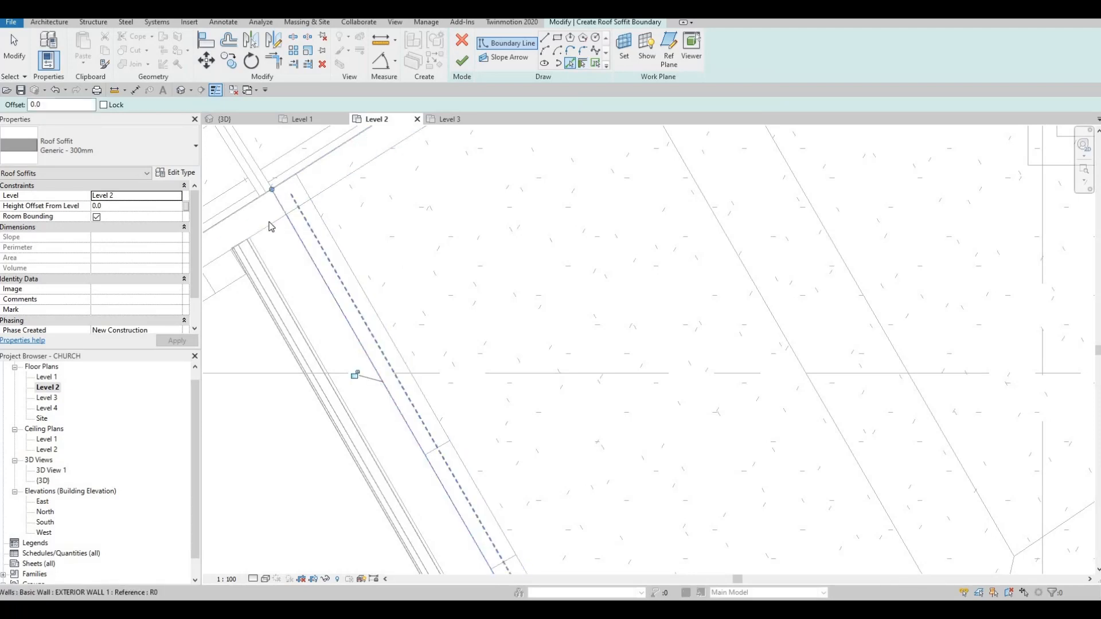
click(277, 266)
- Add soffit boundary lines along the second slanted wall, on the exterior wall face and the parallel gutter edge
middle_drag(318, 217, 281, 140)
scroll(281, 143, down, 2)
scroll(377, 247, down, 1)
middle_drag(539, 544, 430, 273)
scroll(441, 286, down, 2)
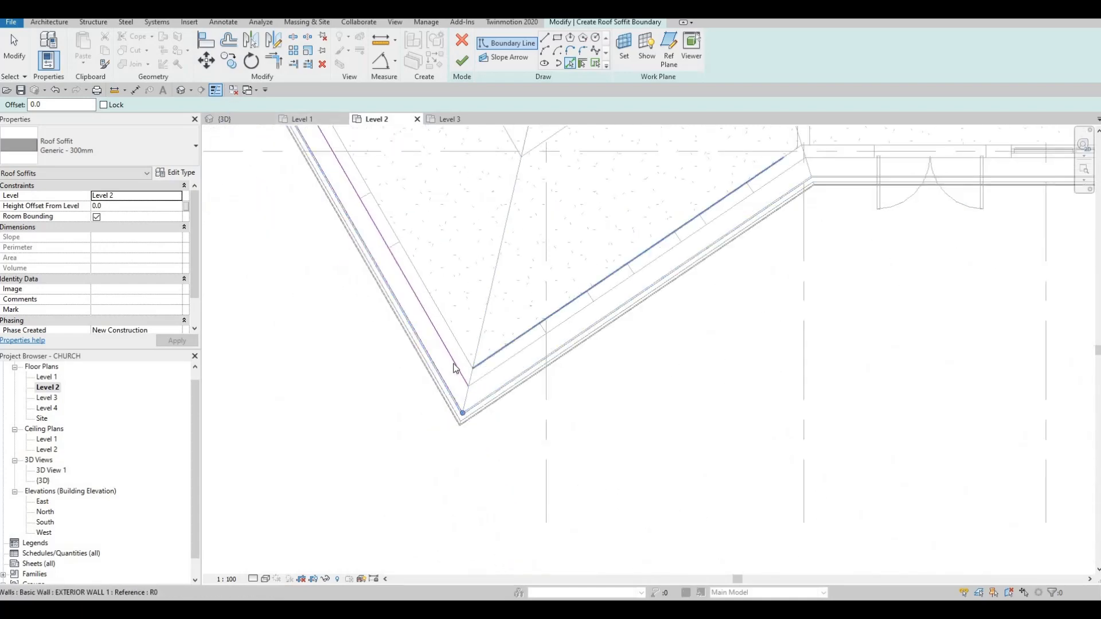
scroll(454, 367, up, 3)
scroll(454, 347, up, 3)
click(459, 337)
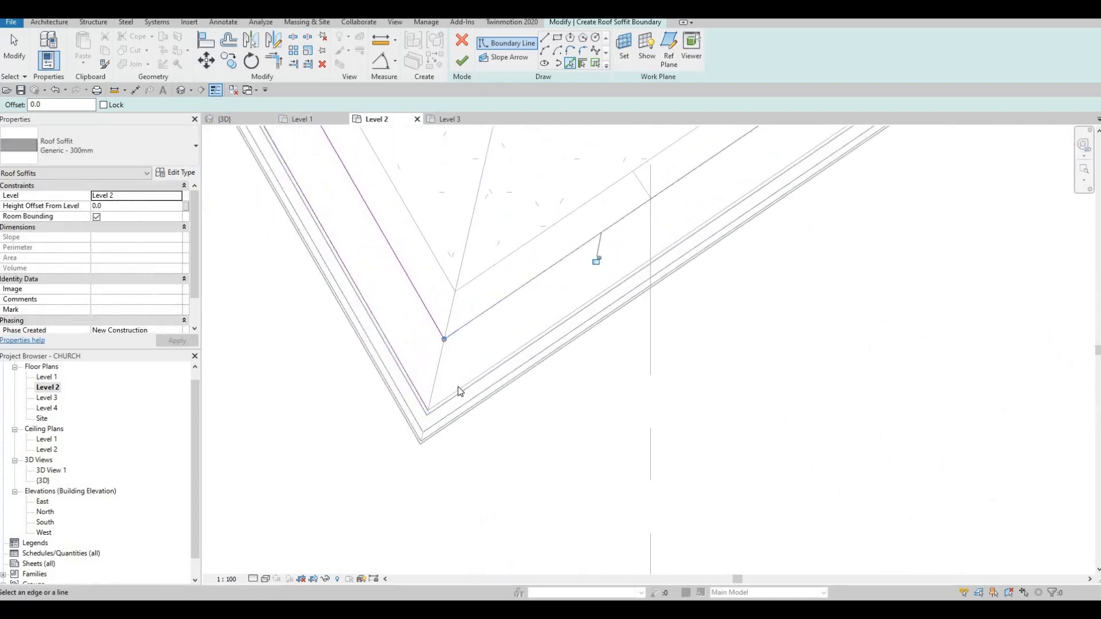
click(458, 388)
- Add soffit boundary lines along the straight wall with the double door, on the wall face and the gutter edge
scroll(446, 291, down, 6)
middle_drag(688, 150, 549, 225)
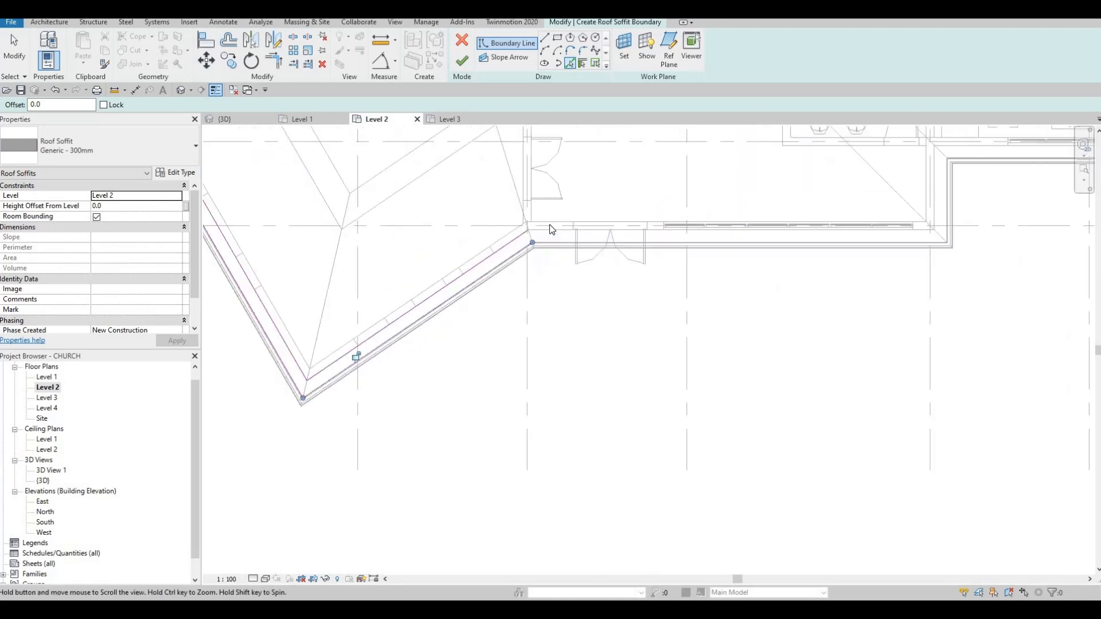
scroll(550, 224, up, 3)
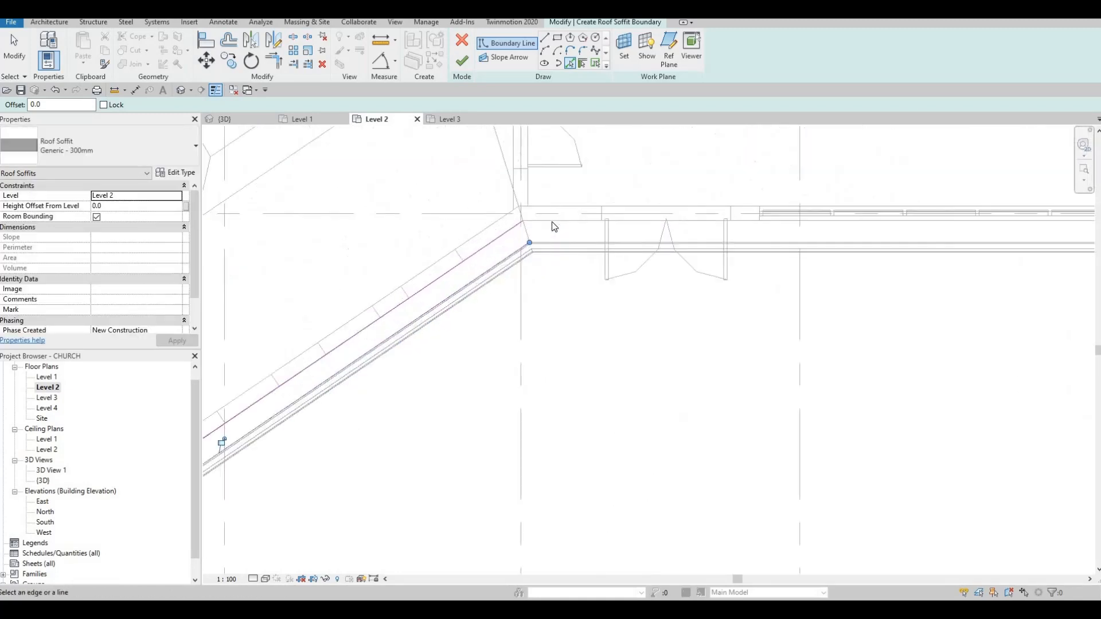
click(554, 253)
scroll(538, 248, up, 2)
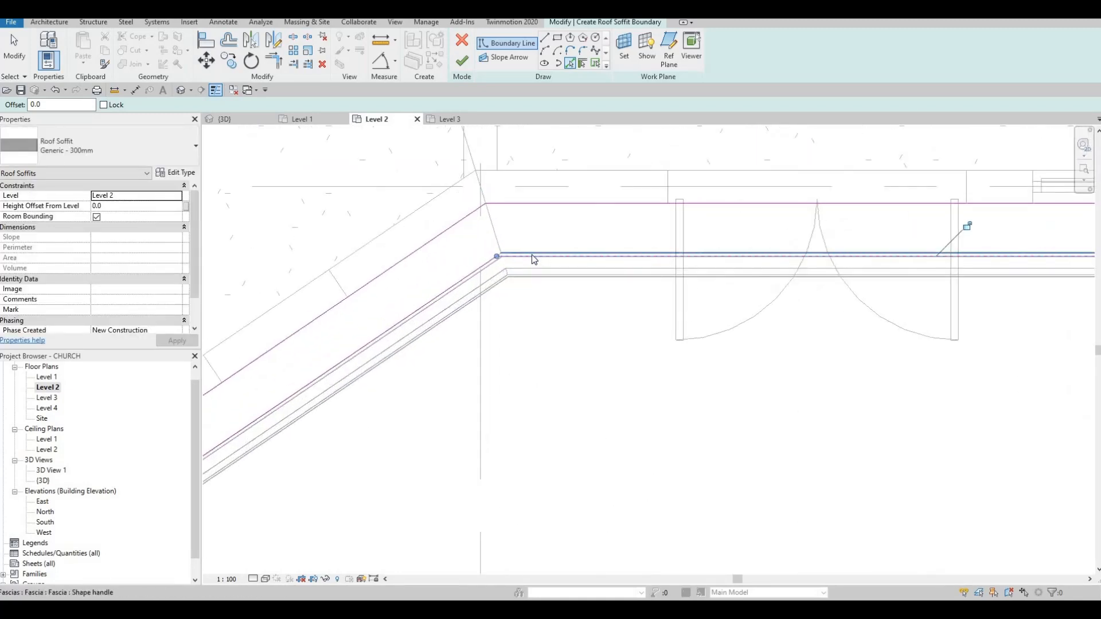
- Delete the duplicate outer boundary line running beside the gutter edge of the straight double-door wall
scroll(532, 254, up, 2)
key(Escape)
key(Escape)
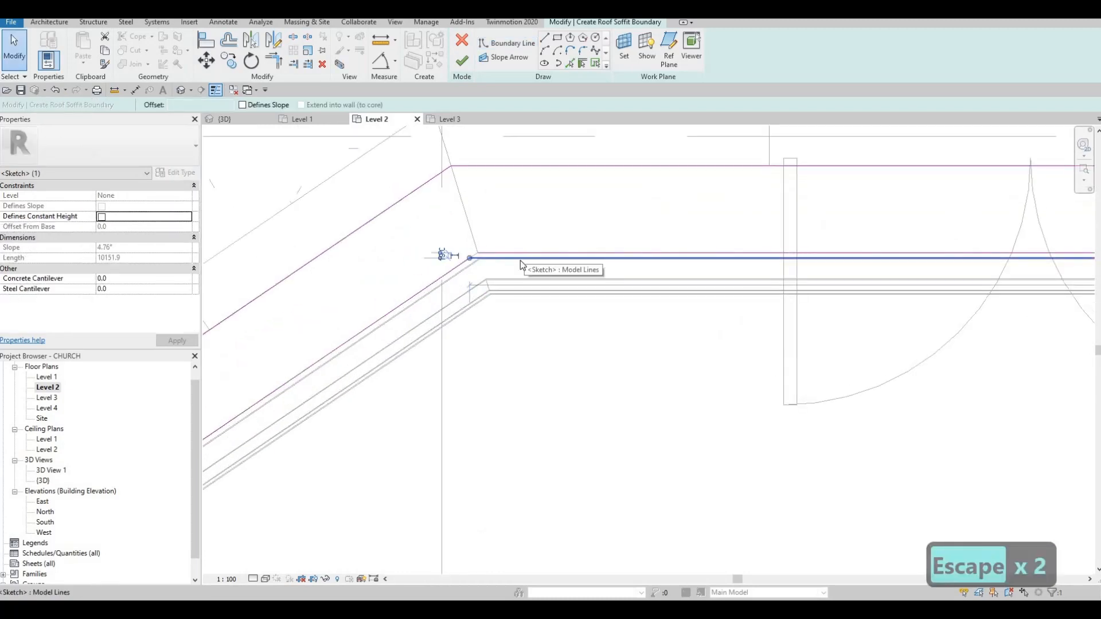
key(Delete)
scroll(557, 262, down, 2)
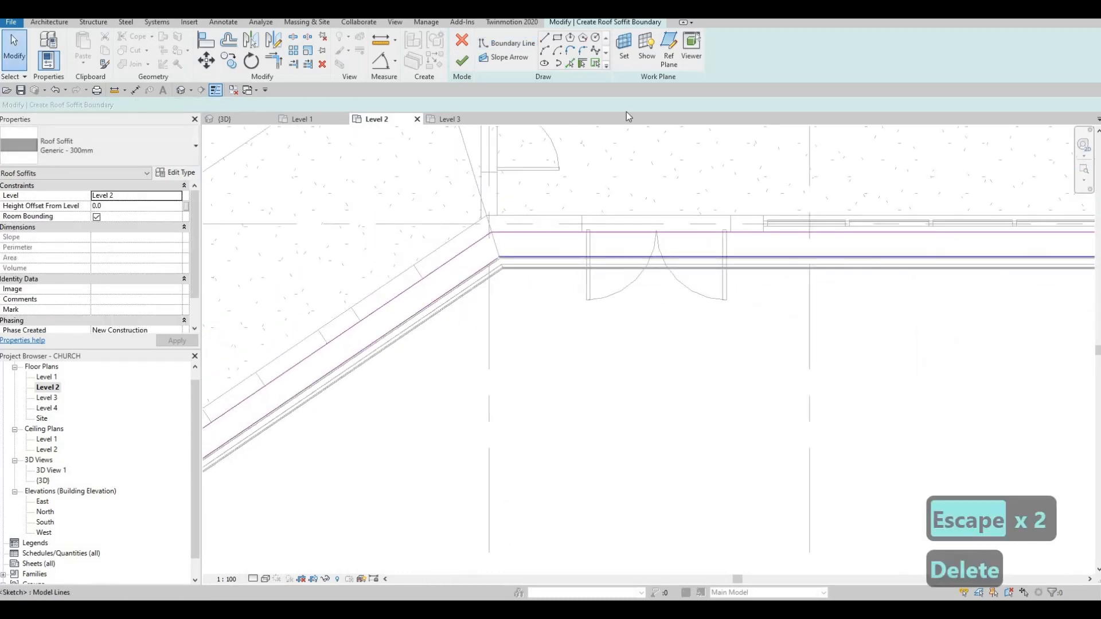
- Add soffit boundary lines along the short return wall east of the double-door wall, on its exterior face and gutter edge
click(570, 63)
scroll(768, 272, down, 2)
mouse_move(768, 273)
middle_down()
mouse_move(692, 217)
mouse_move(347, 262)
middle_up()
scroll(621, 219, up, 2)
scroll(620, 218, up, 2)
click(619, 220)
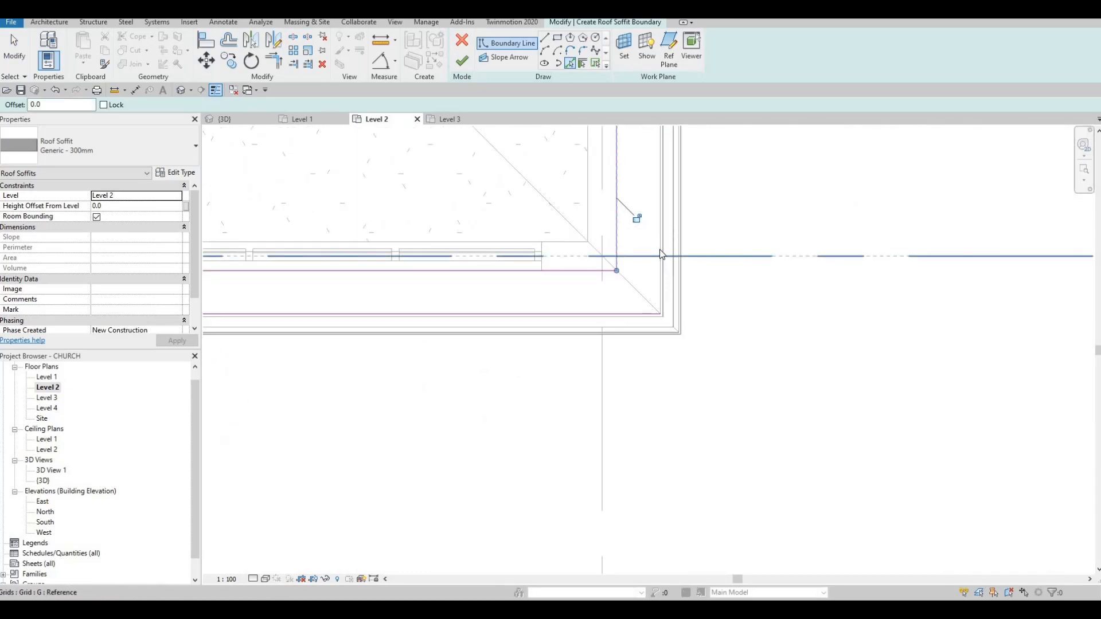
scroll(626, 227, down, 2)
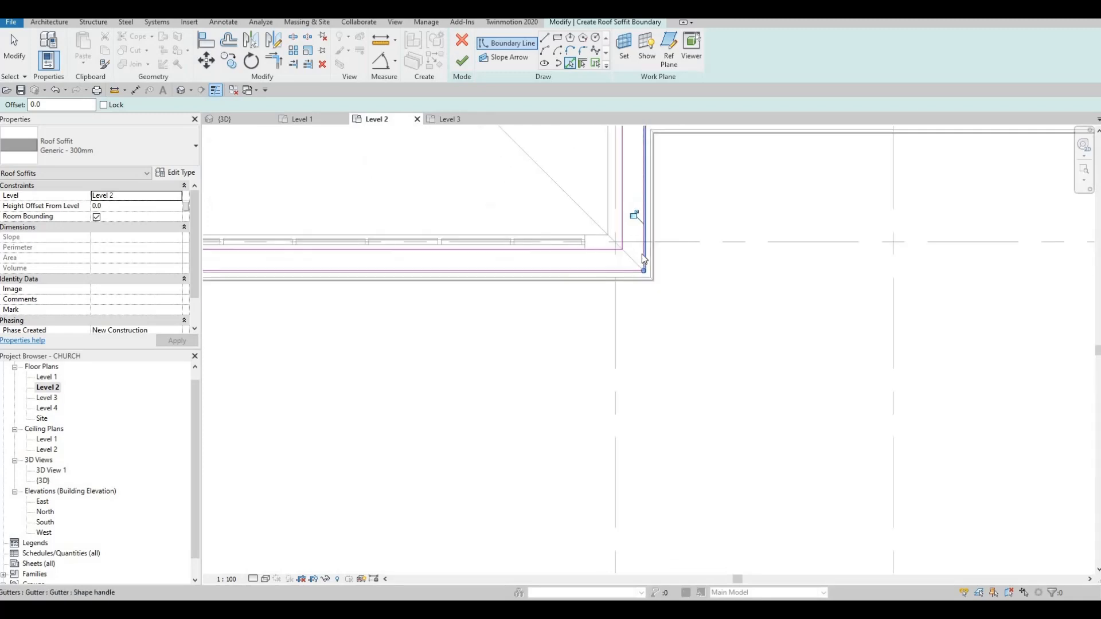
- Add soffit boundary lines along the long south wall, on the gutter edge and the exterior wall face
middle_drag(663, 129, 628, 231)
scroll(627, 232, up, 2)
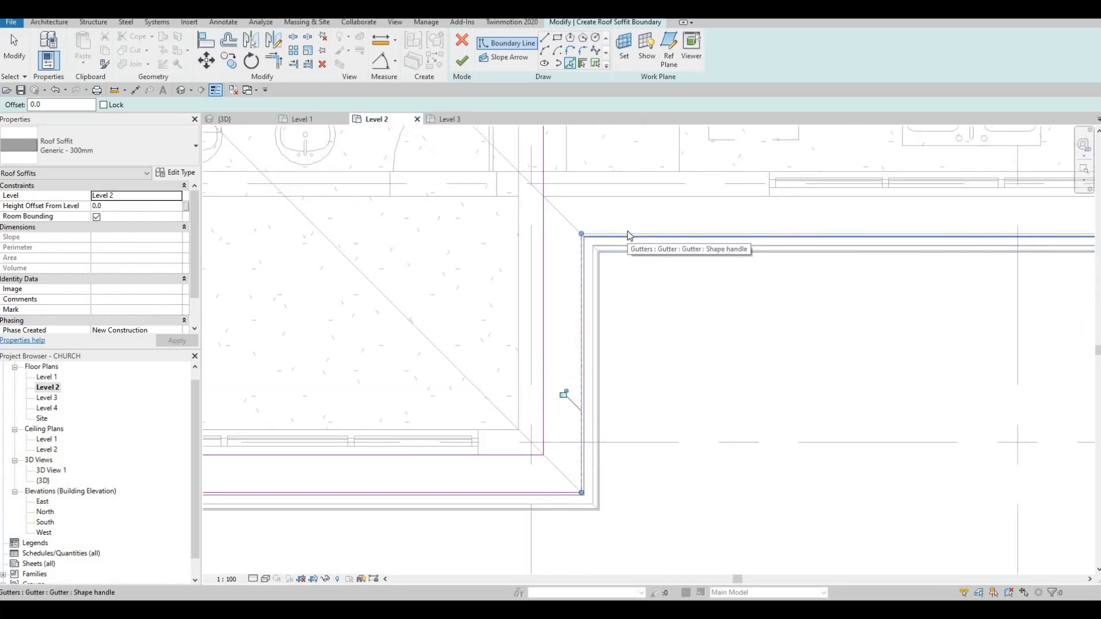
click(627, 232)
click(591, 197)
- Add soffit boundary lines along the wing's east end wall, on the wall's cornice line and the gutter edge
scroll(590, 197, down, 2)
middle_drag(802, 211, 390, 283)
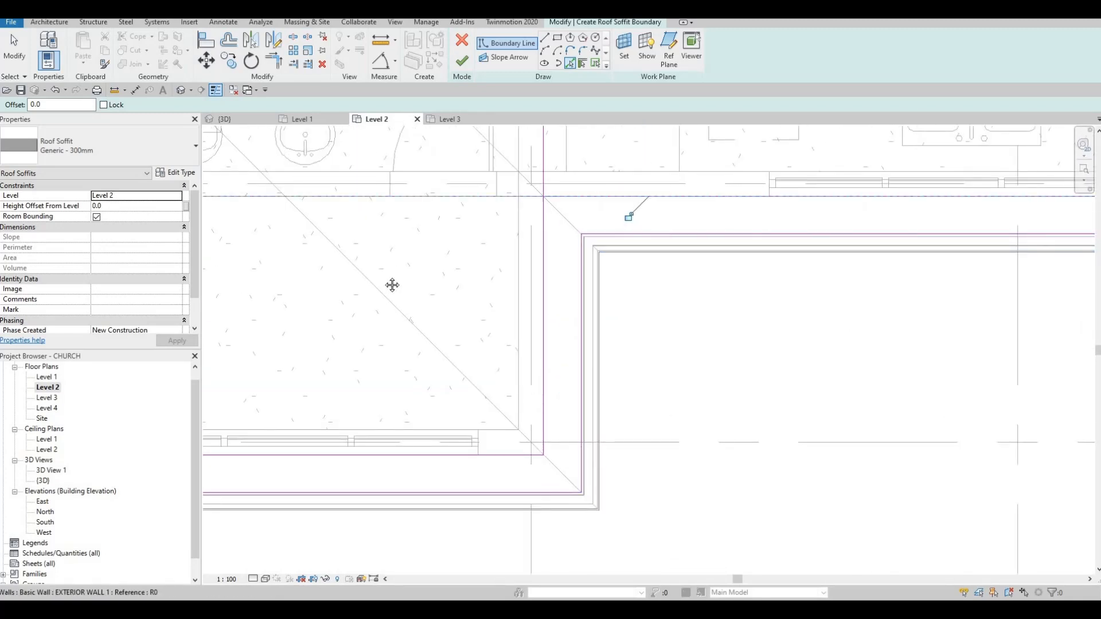
middle_drag(786, 261, 513, 252)
middle_drag(909, 267, 519, 265)
scroll(519, 265, down, 2)
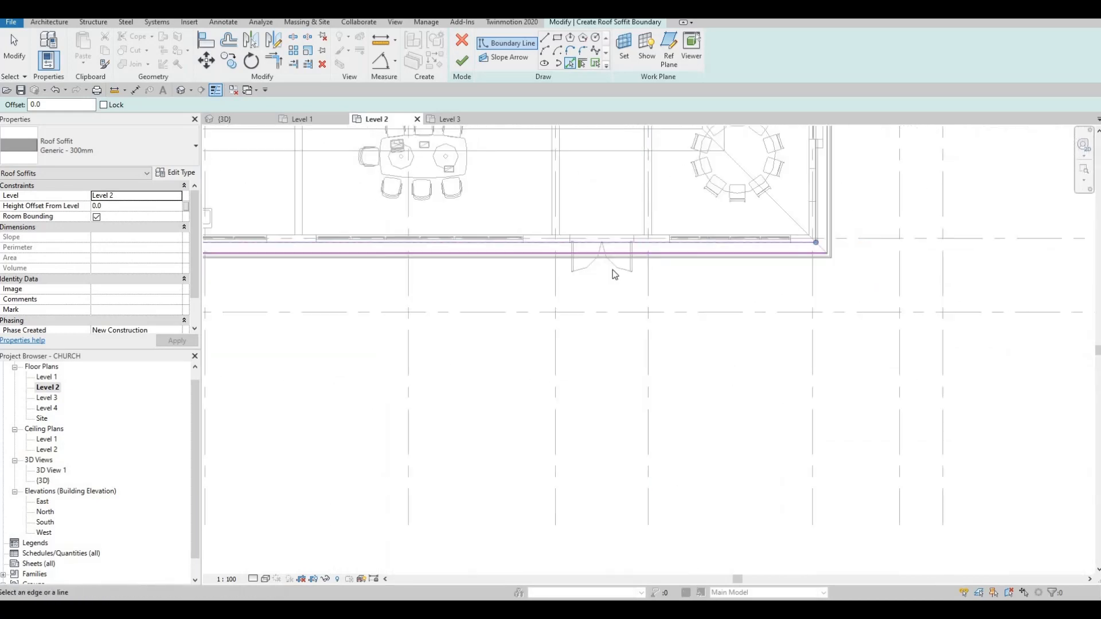
middle_drag(739, 247, 532, 263)
scroll(532, 262, up, 2)
middle_drag(617, 250, 500, 315)
scroll(564, 272, up, 3)
scroll(484, 270, up, 1)
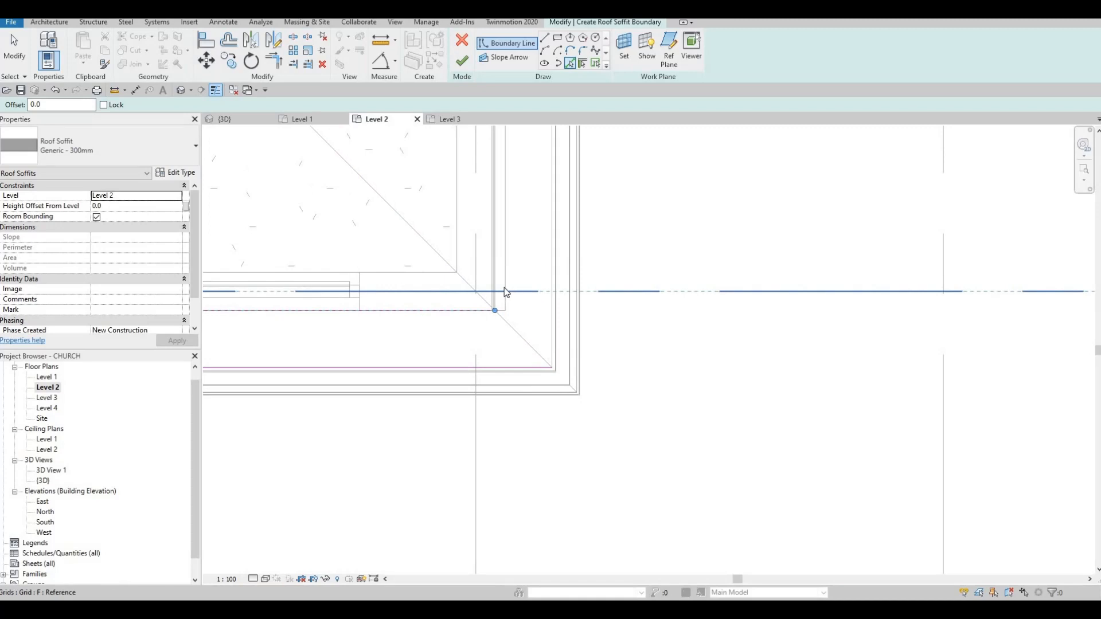
click(505, 286)
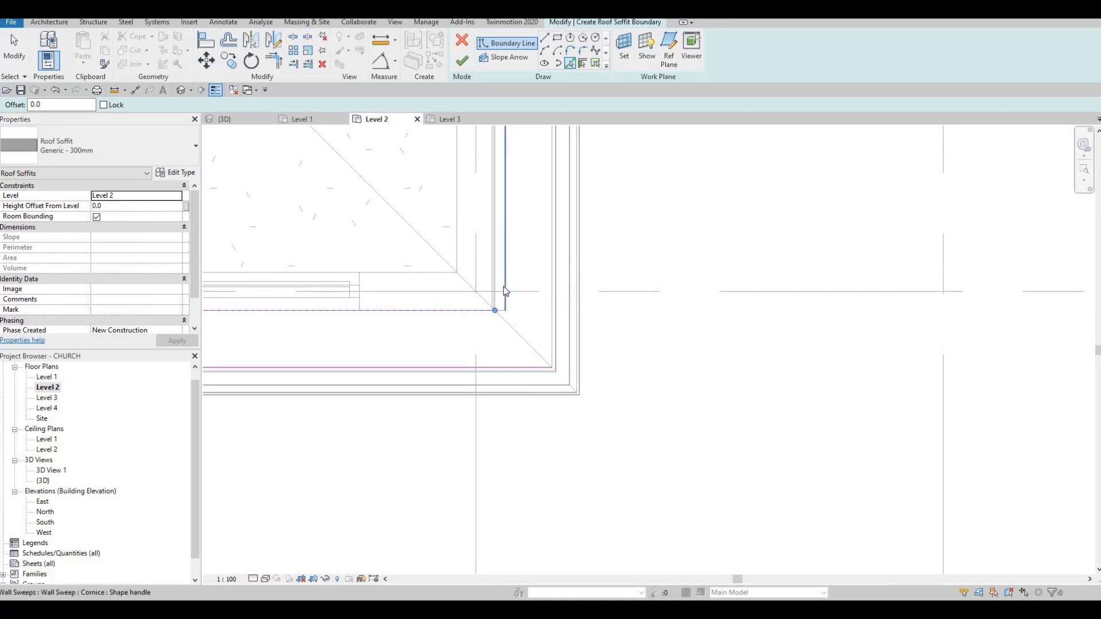
click(550, 293)
- Add the roof's north end edge as the boundary line closing the soffit strip along the east wall
scroll(530, 380, down, 3)
middle_drag(538, 393, 534, 417)
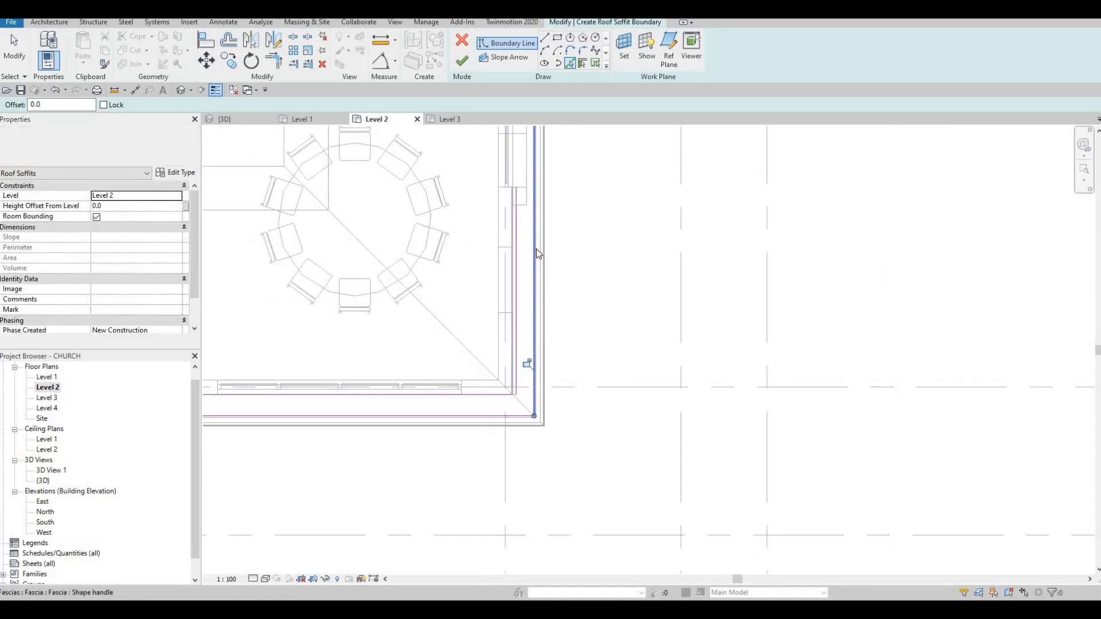
scroll(536, 249, down, 2)
middle_drag(536, 249, 535, 415)
scroll(528, 259, up, 2)
scroll(521, 310, up, 2)
click(510, 307)
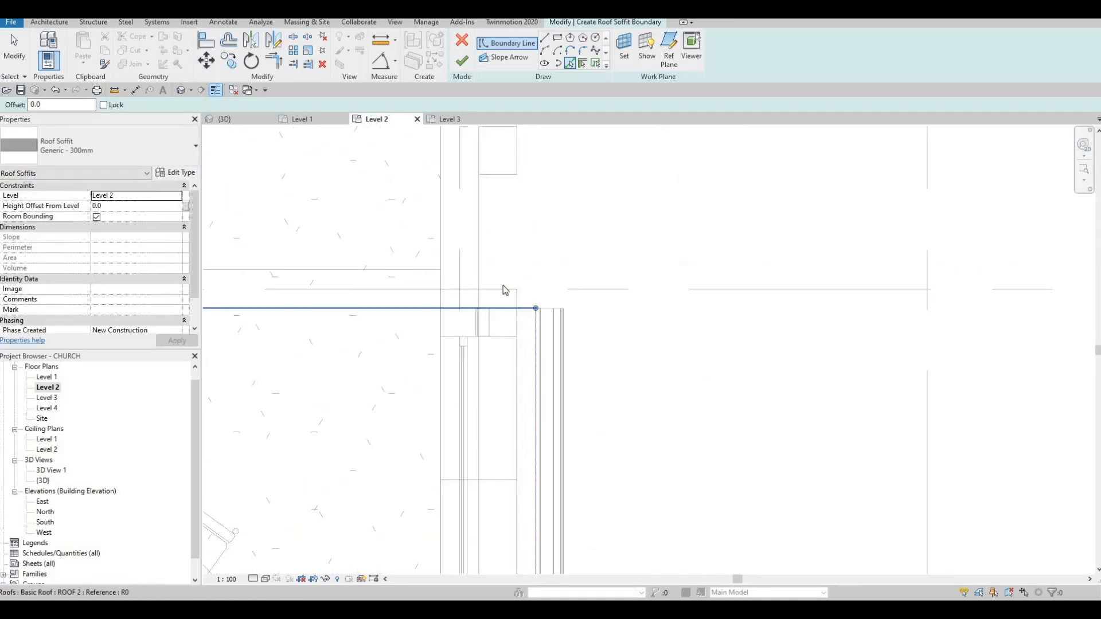
- Try to delete the extra boundary line on the east wall's cornice
scroll(508, 298, down, 2)
mouse_move(506, 386)
middle_down()
mouse_move(538, 229)
mouse_move(528, 337)
mouse_move(540, 263)
middle_up()
scroll(540, 264, down, 2)
key(Escape)
scroll(538, 390, up, 2)
click(533, 387)
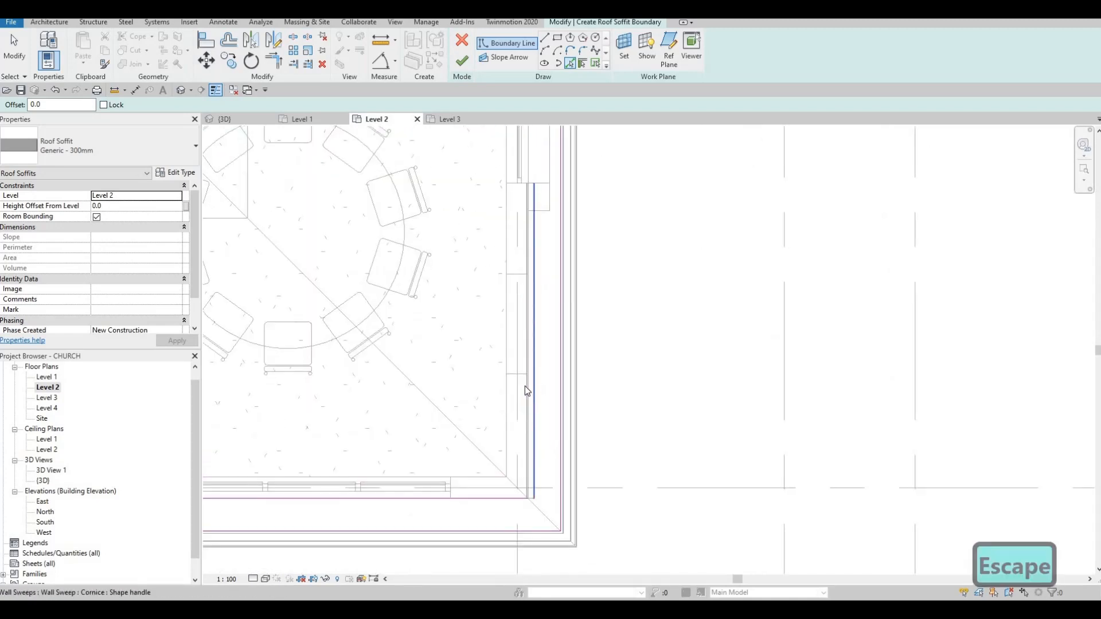
key(Delete)
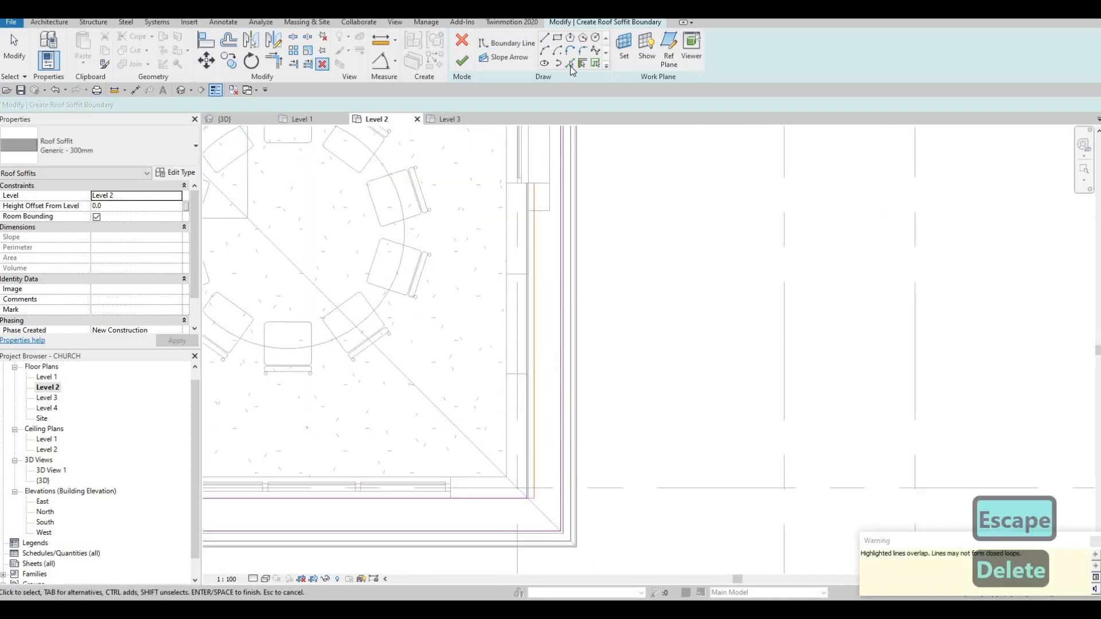
click(535, 435)
key(Escape)
key(Escape)
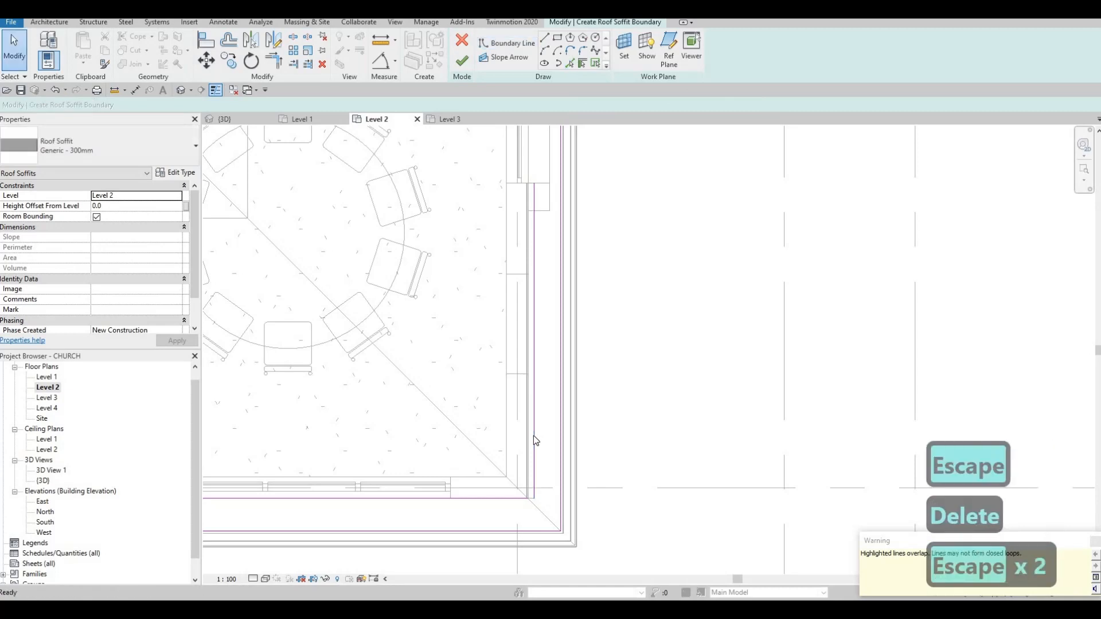
key(Escape)
key(Escape)
key(a)
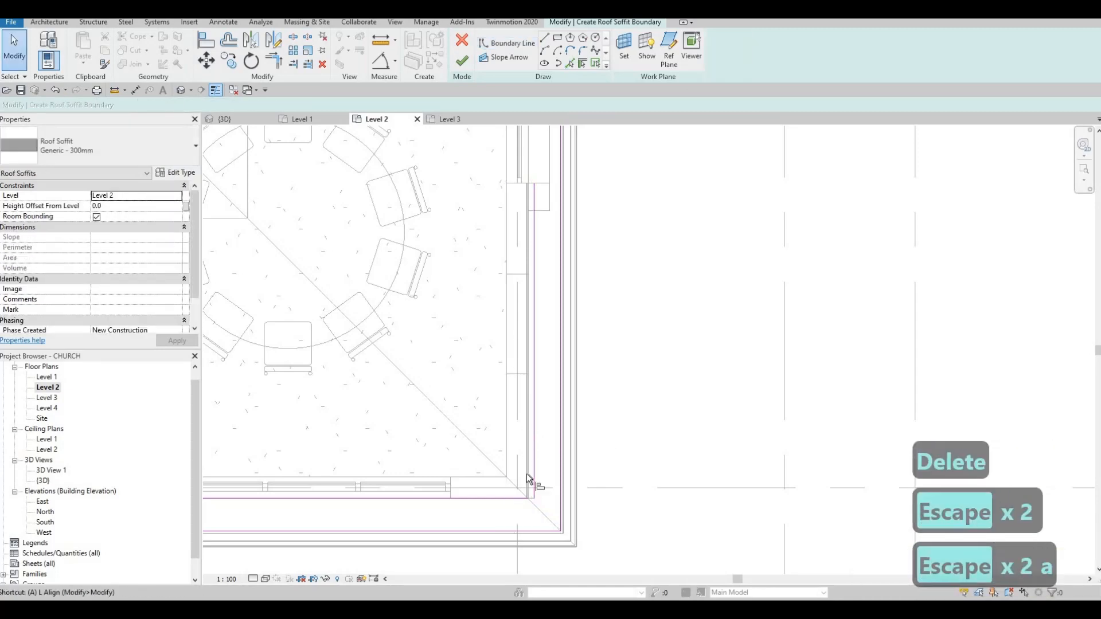
key(l)
scroll(528, 434, up, 2)
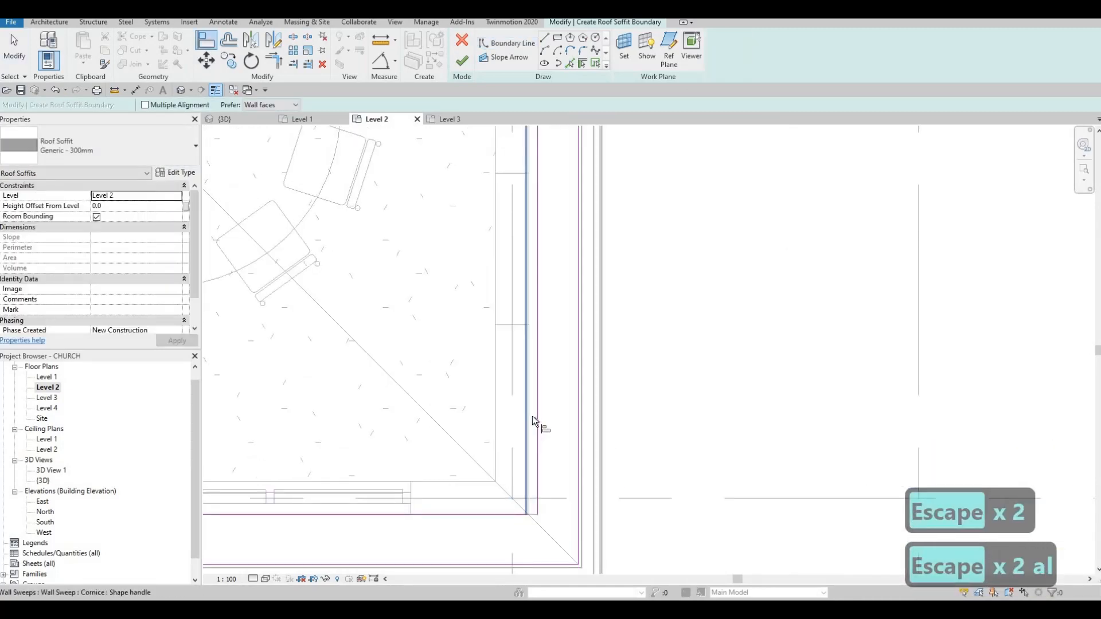
key(Escape)
key(Escape)
key(Escape)
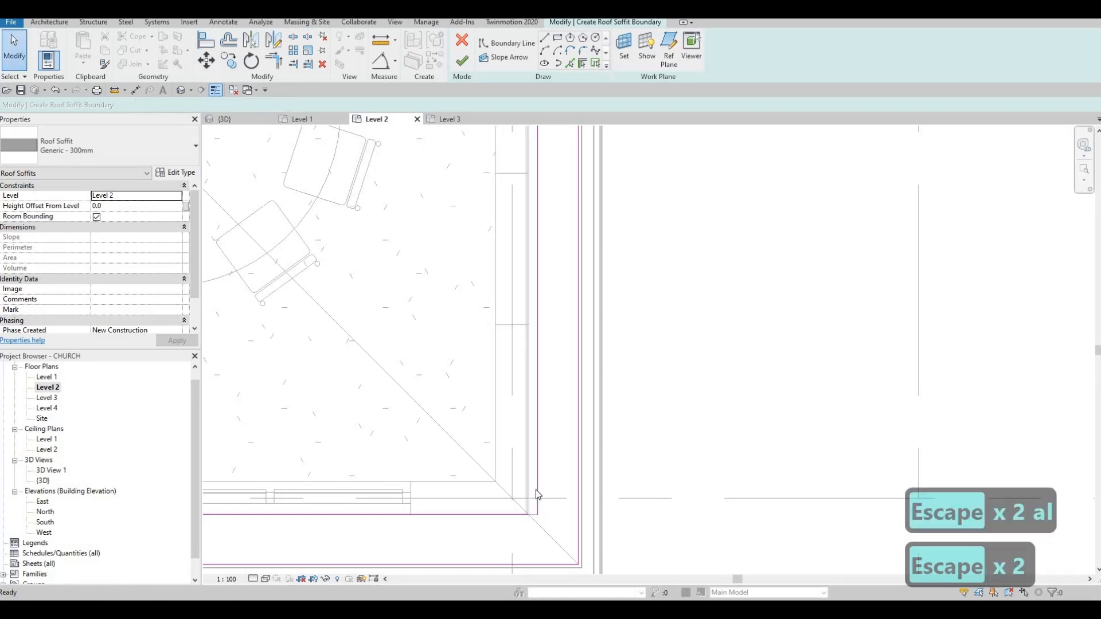
- Align the inner soffit boundary line on the east side with the exterior face of the wall
key(a)
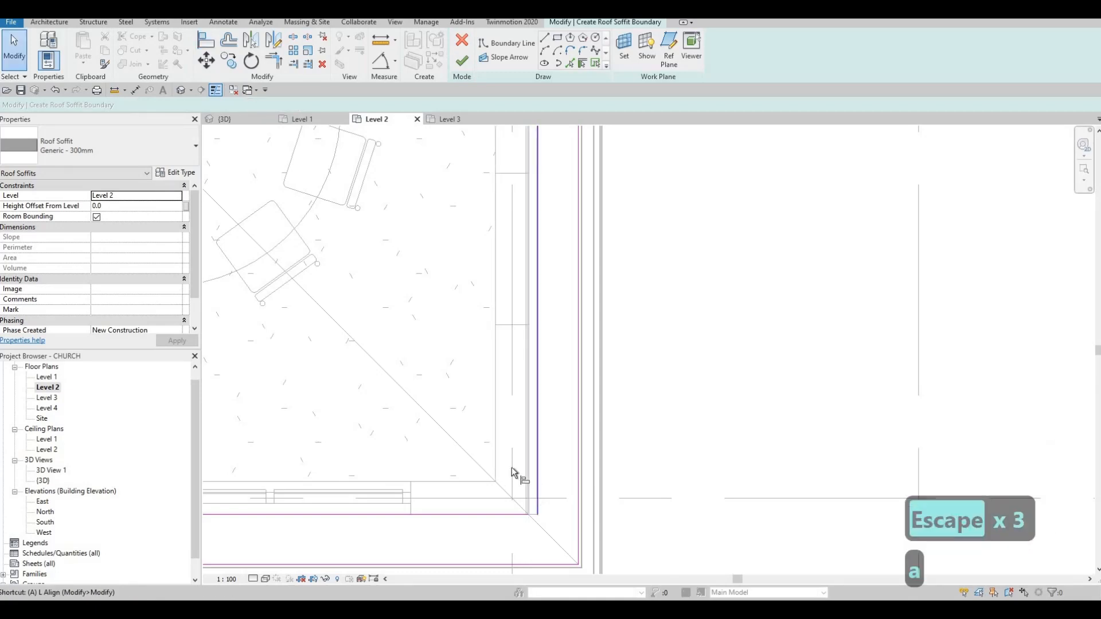
key(l)
scroll(535, 442, up, 2)
click(535, 442)
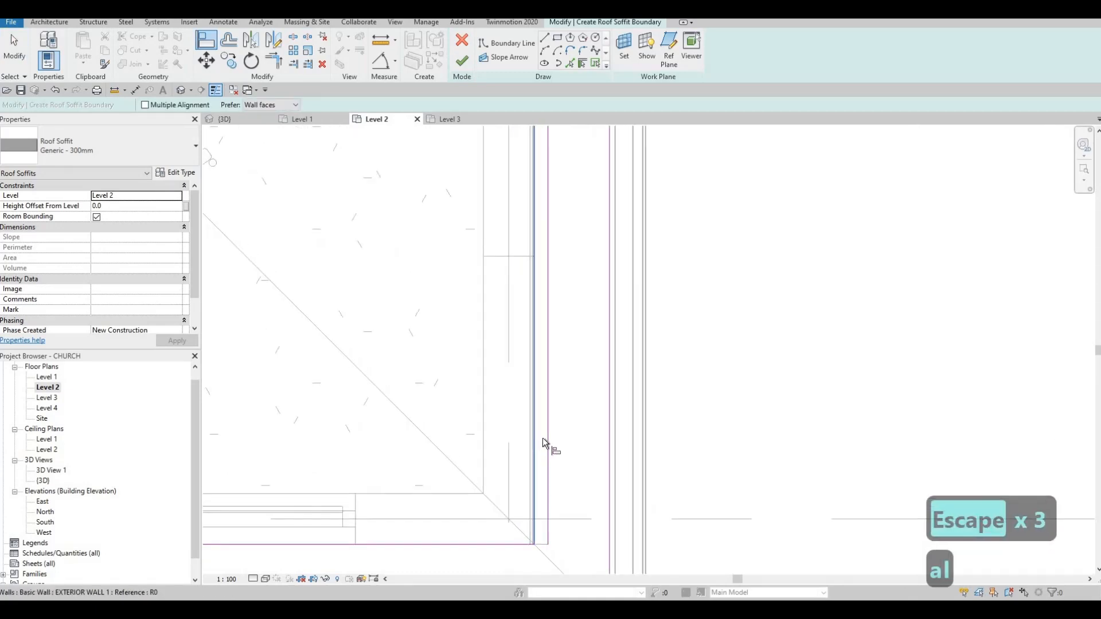
click(547, 431)
scroll(535, 421, down, 3)
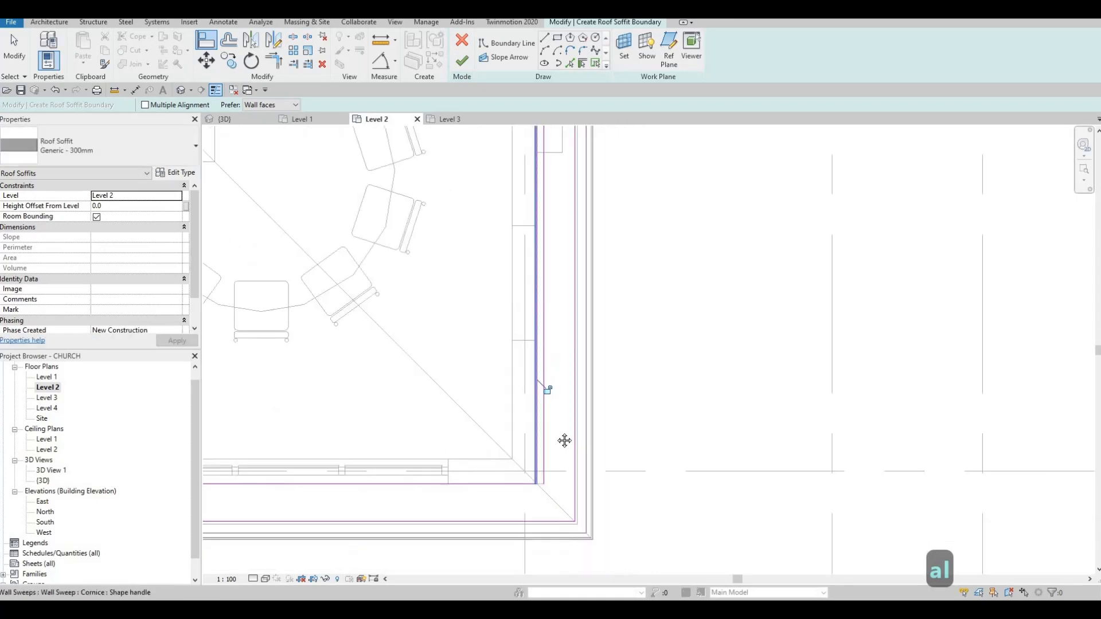
key(Escape)
key(Escape)
key(Escape)
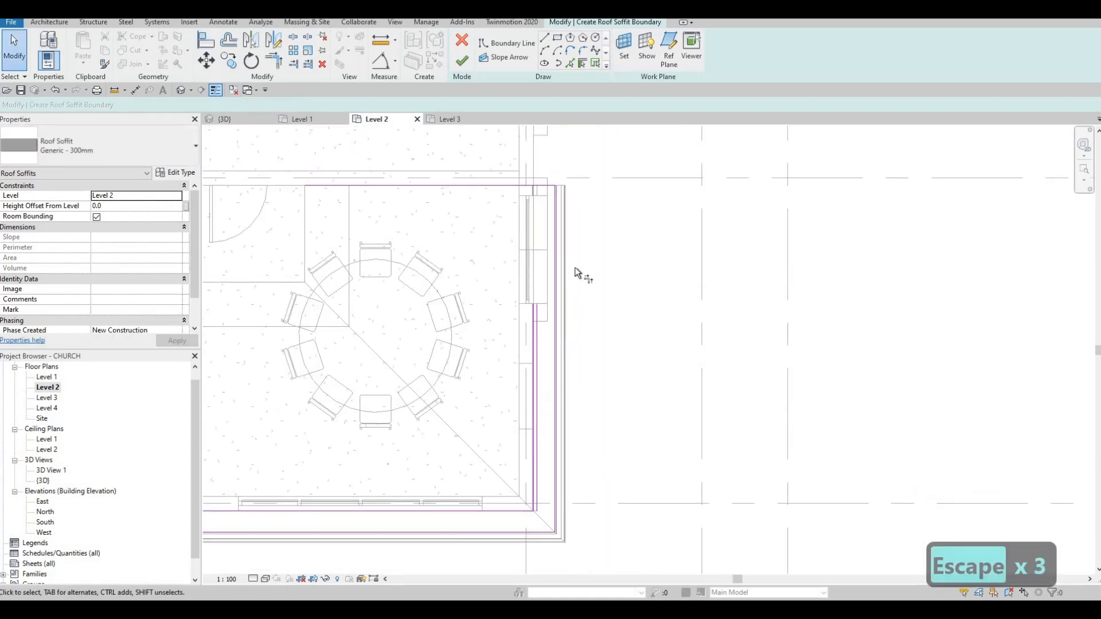
- Trim the roof's north end line and the inner east boundary line to a corner
key(t)
key(r)
click(539, 185)
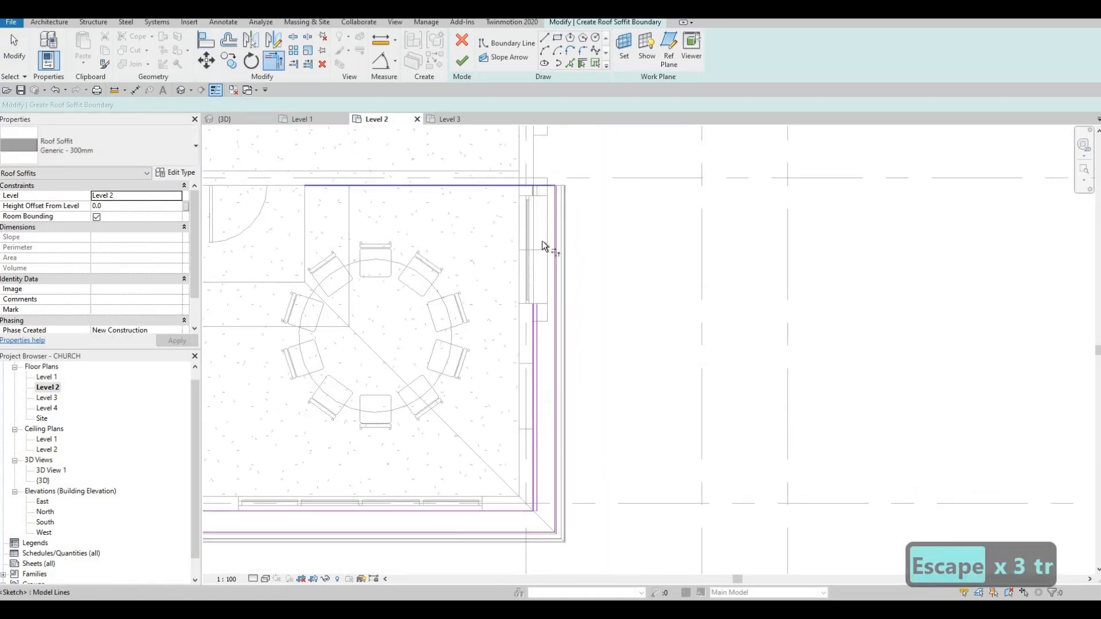
click(535, 320)
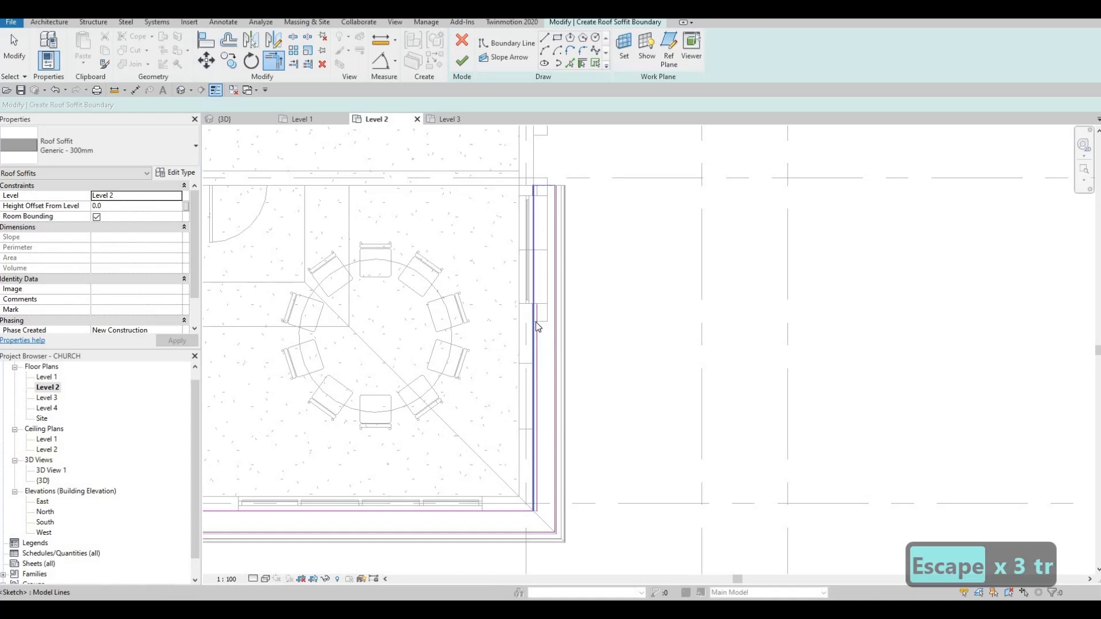
key(Escape)
key(Escape)
- Delete the duplicate inner boundary line running alongside the wing's east wall
click(537, 322)
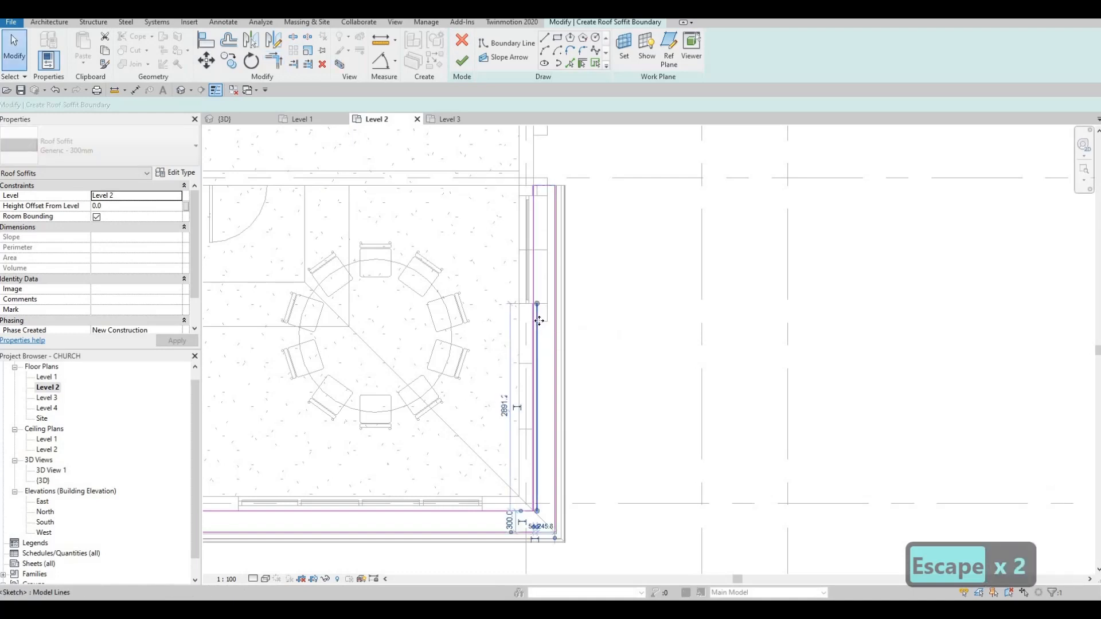
key(Delete)
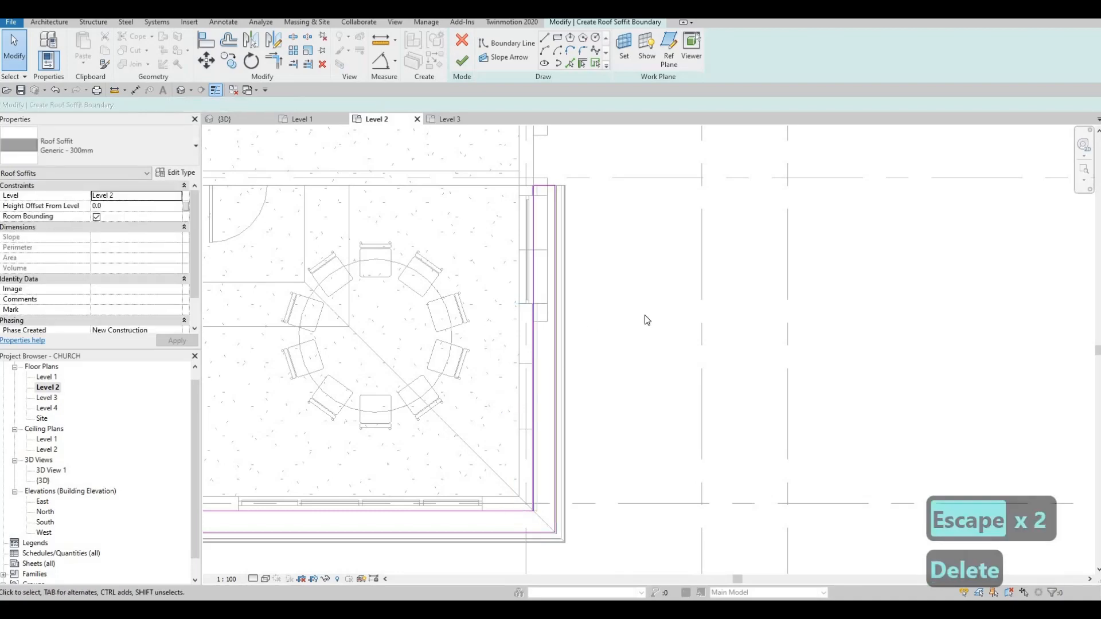
key(Escape)
- Trim the inner boundary lines of the south wall and the short return wall to a corner beside the washroom
middle_drag(723, 374, 741, 347)
scroll(773, 414, down, 2)
middle_drag(773, 414, 772, 368)
scroll(731, 345, up, 5)
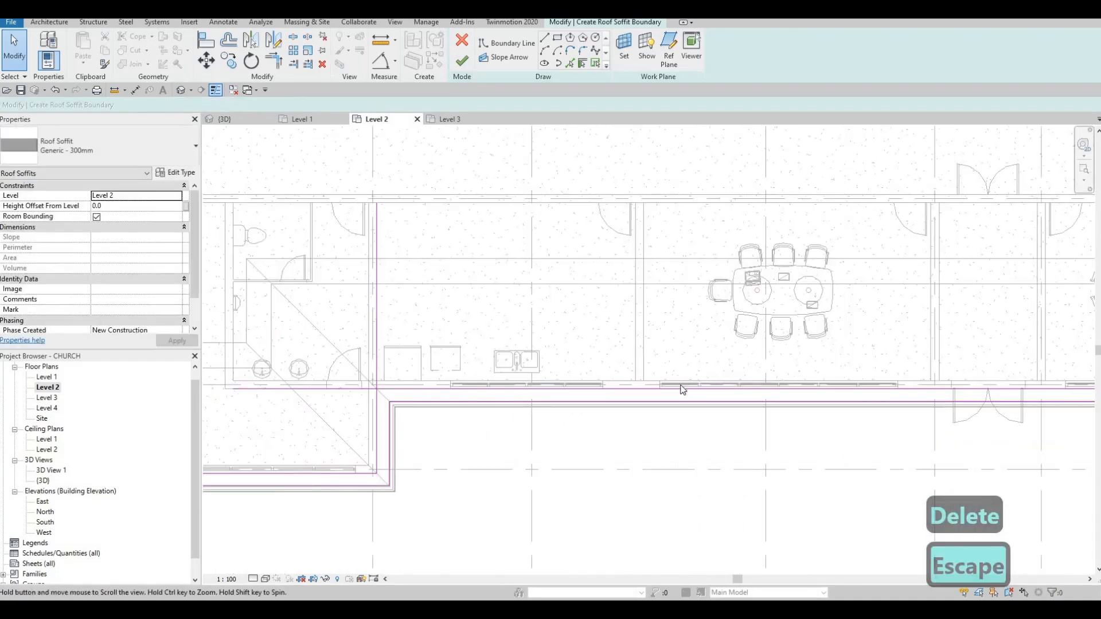
key(Escape)
key(r)
click(612, 396)
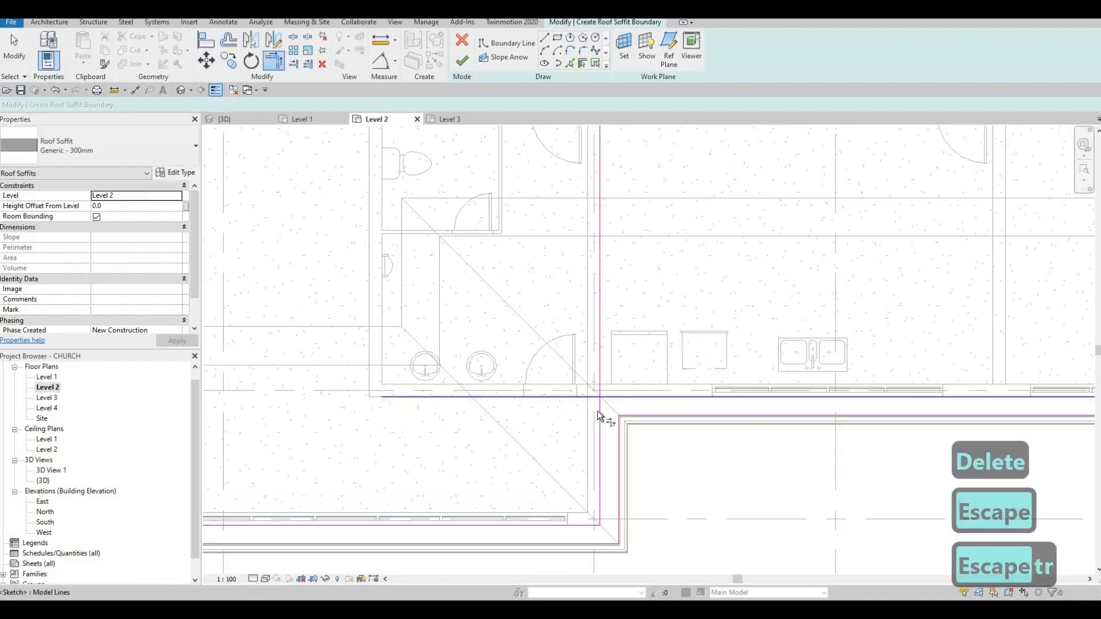
click(600, 406)
- Trim the inner boundary line of the slanted west wall to the end line where the side wing meets the main church wall
scroll(576, 399, down, 4)
middle_drag(375, 405, 795, 321)
scroll(364, 299, up, 3)
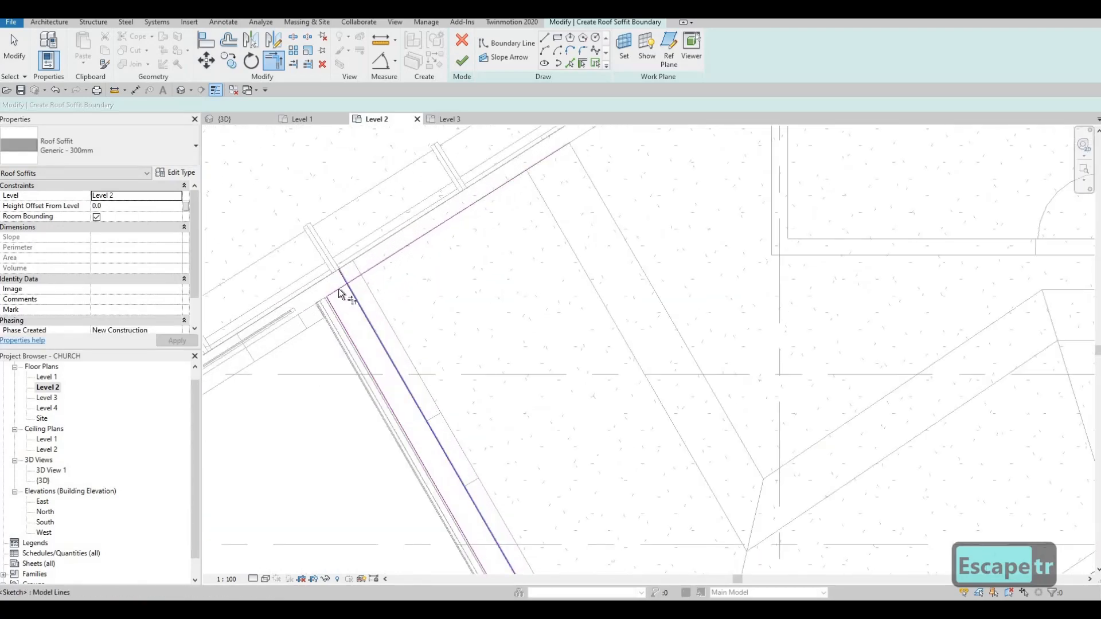
click(343, 286)
scroll(381, 204, up, 2)
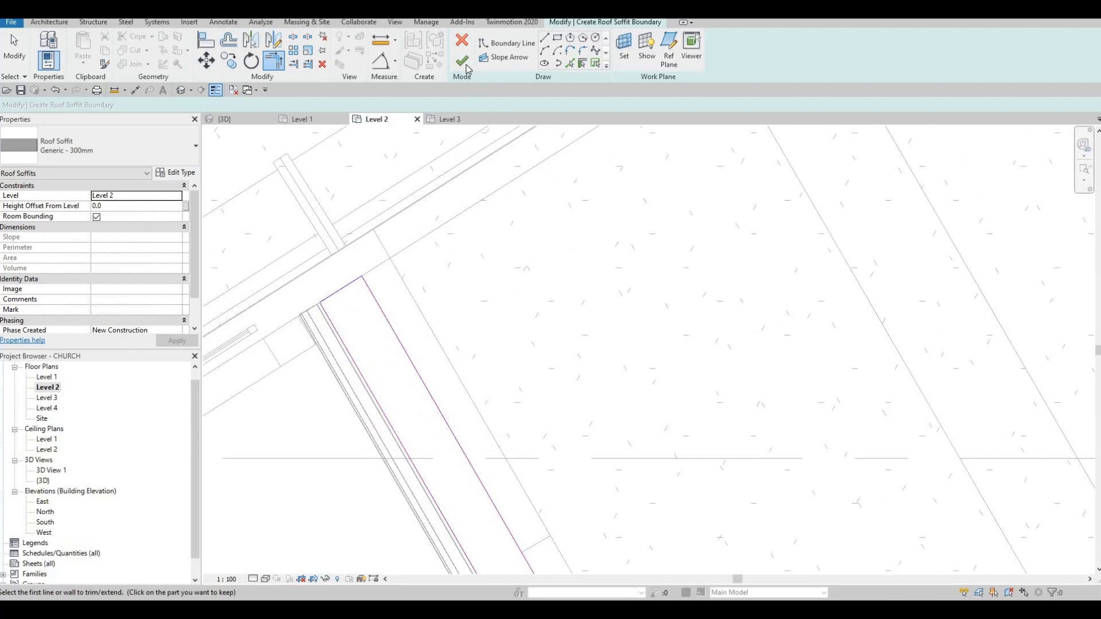
- Try to finish the soffit sketch, locate the open ends of the boundary, and return to the sketch
click(463, 60)
click(960, 552)
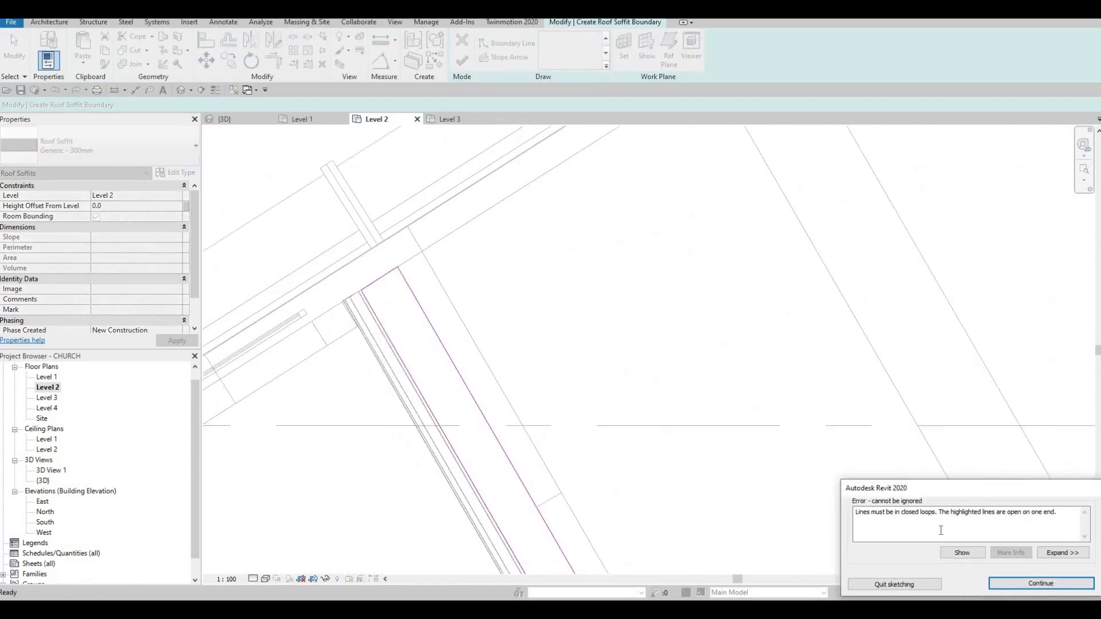
click(959, 553)
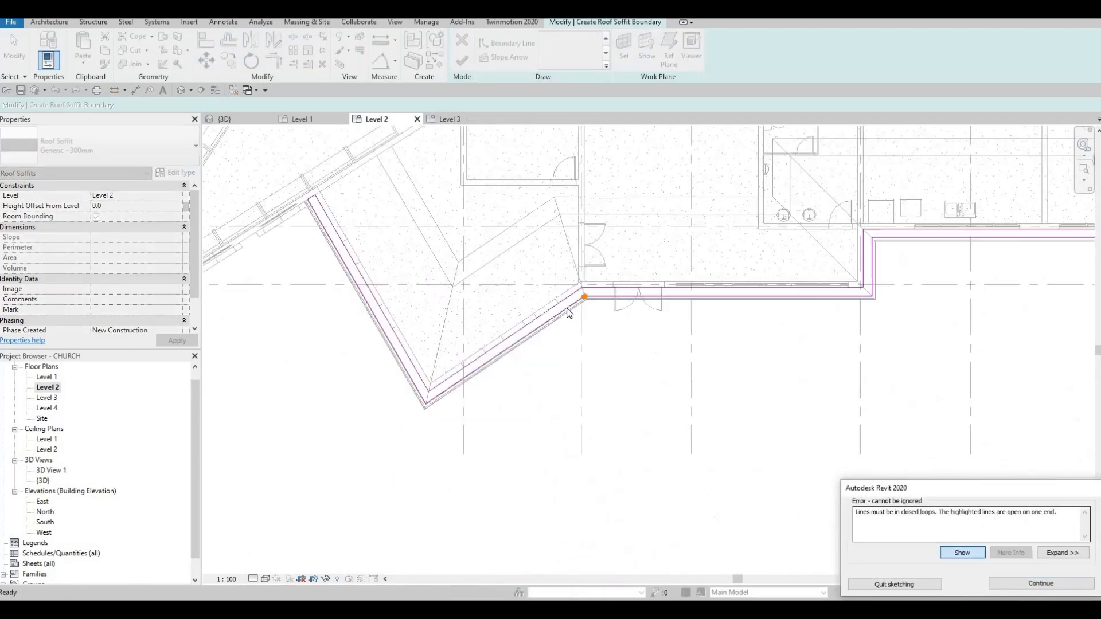
key(Escape)
key(Escape)
key(Escape)
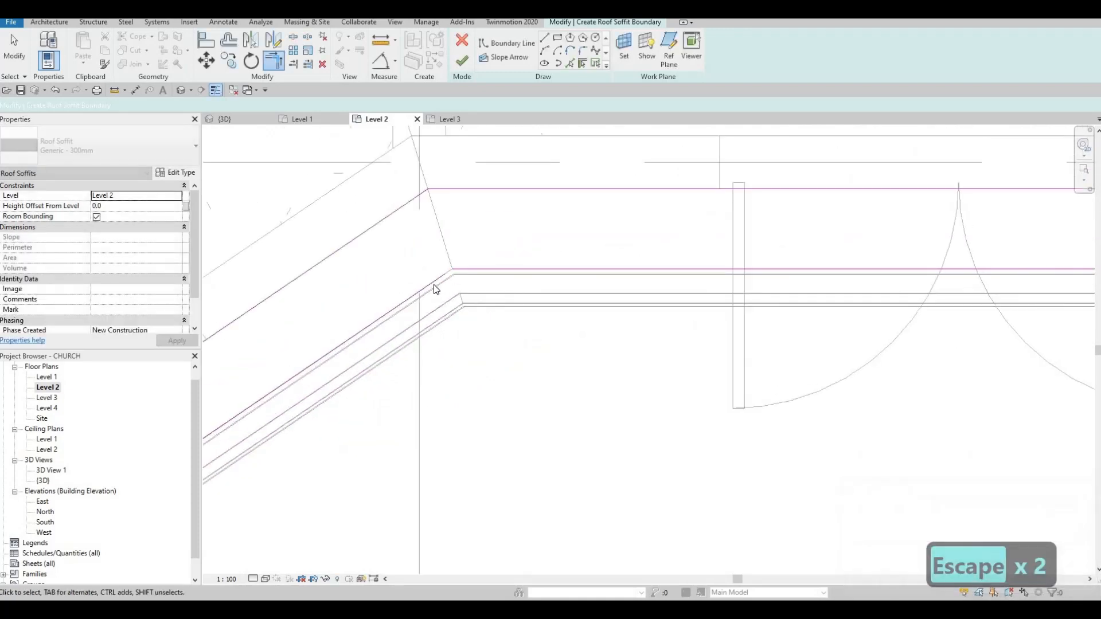
- Trim the outer boundary lines to a corner at the eave's bend near the south double door
key(t)
key(r)
click(422, 286)
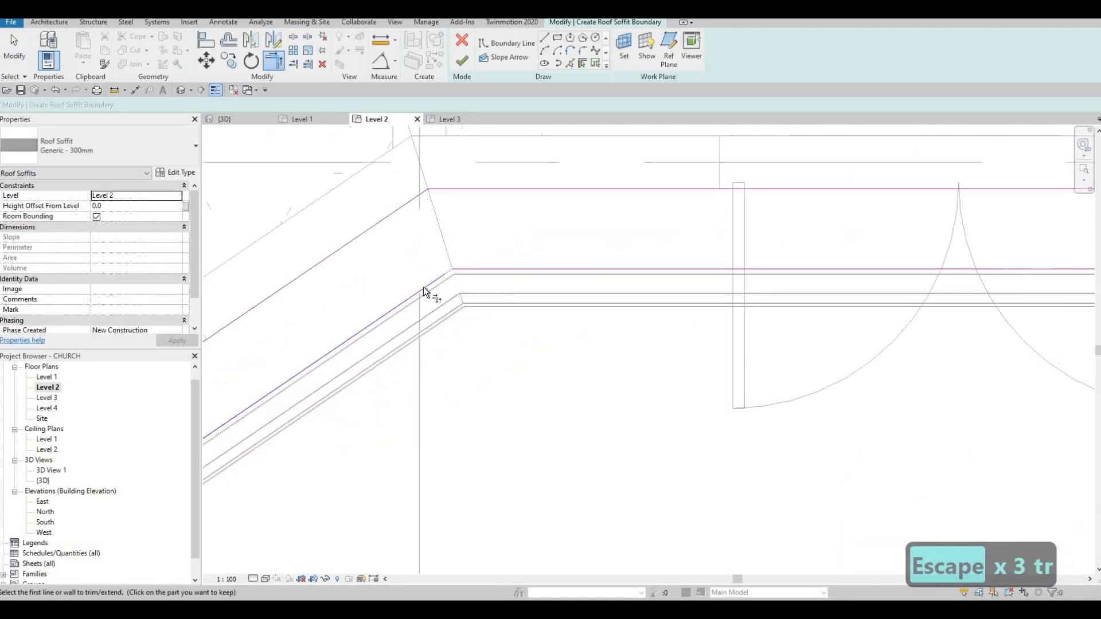
click(464, 269)
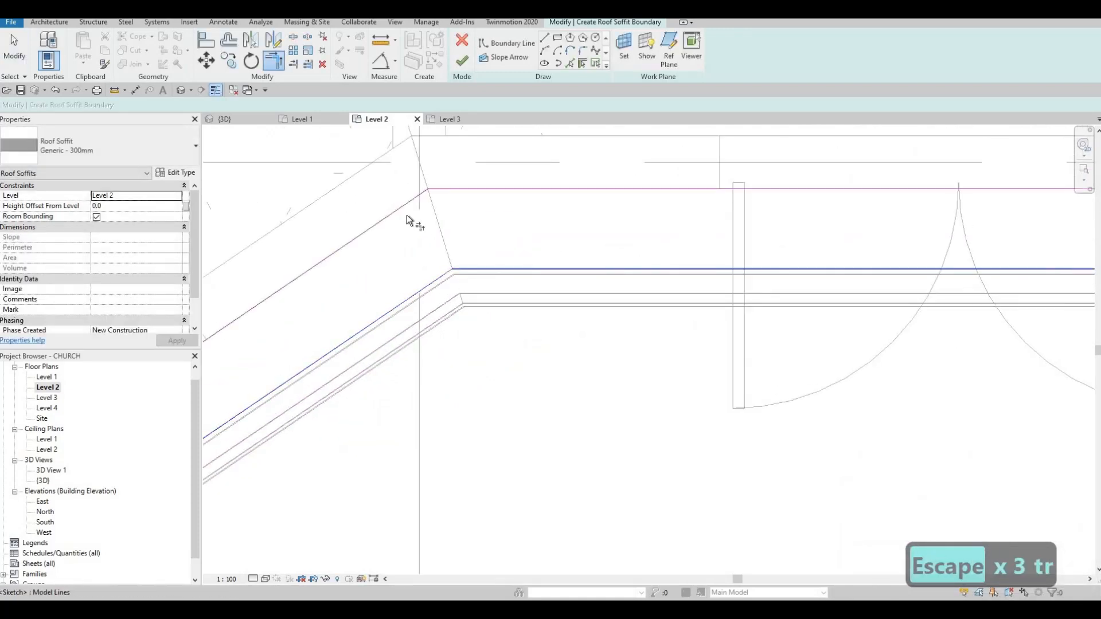
- Duplicate the Generic - 300mm soffit type as 100mm and set its structure layer's thickness to 100 mm
click(177, 173)
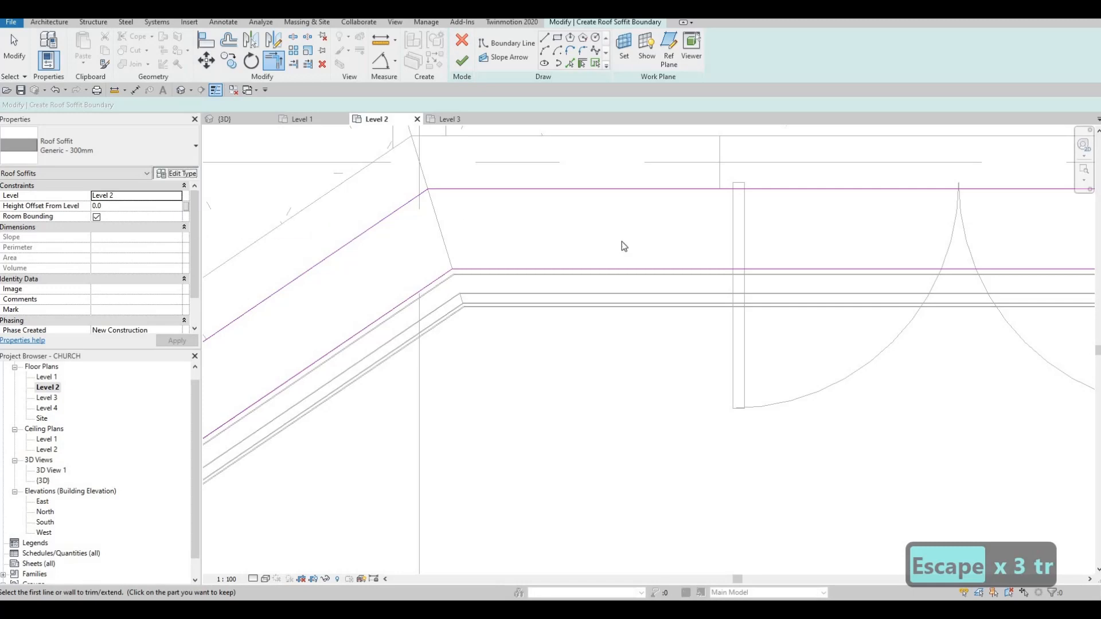
click(841, 174)
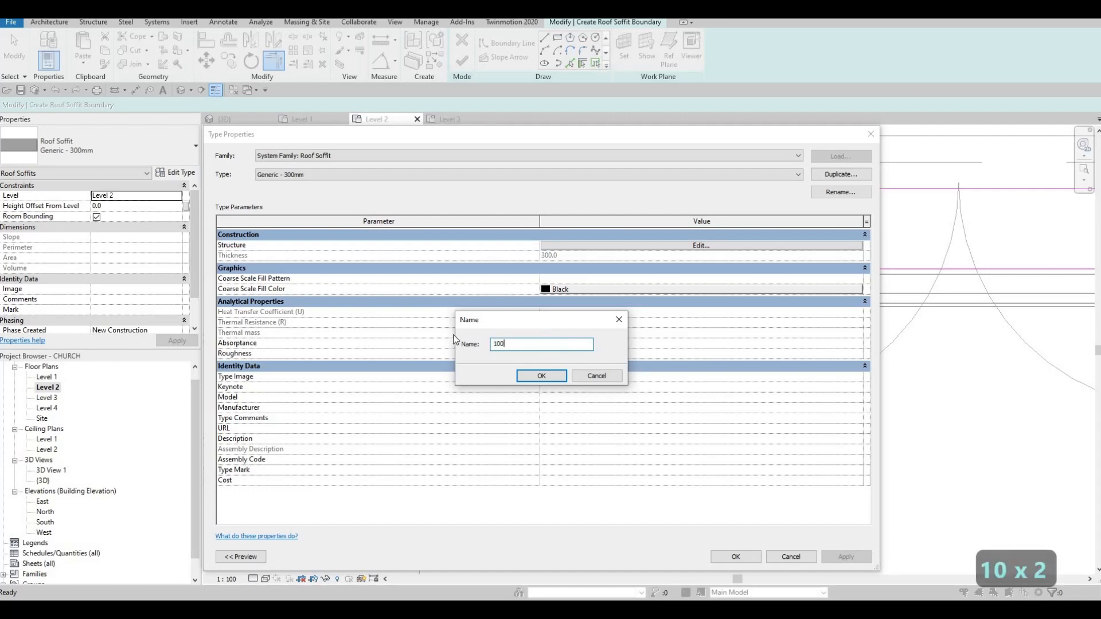
text(100mm)
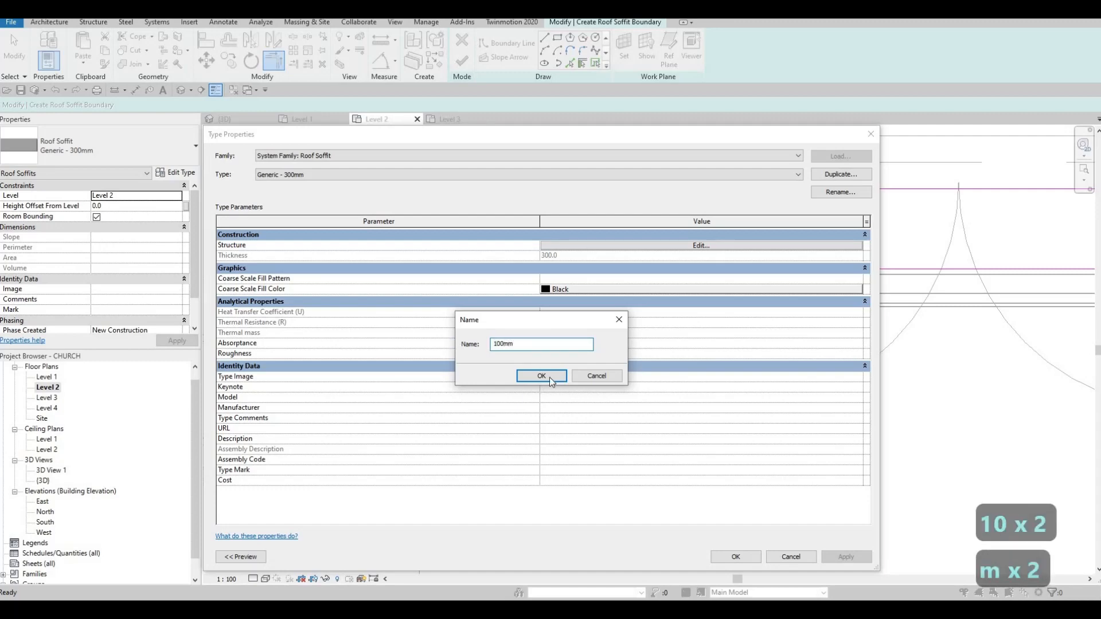
key(Return)
click(687, 246)
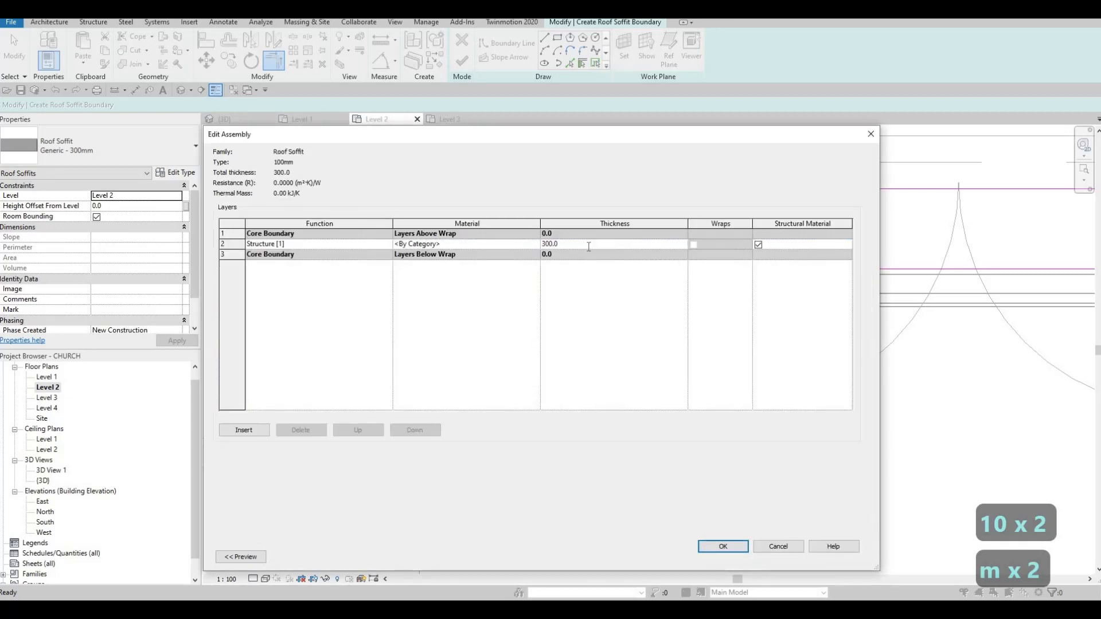
text(100)
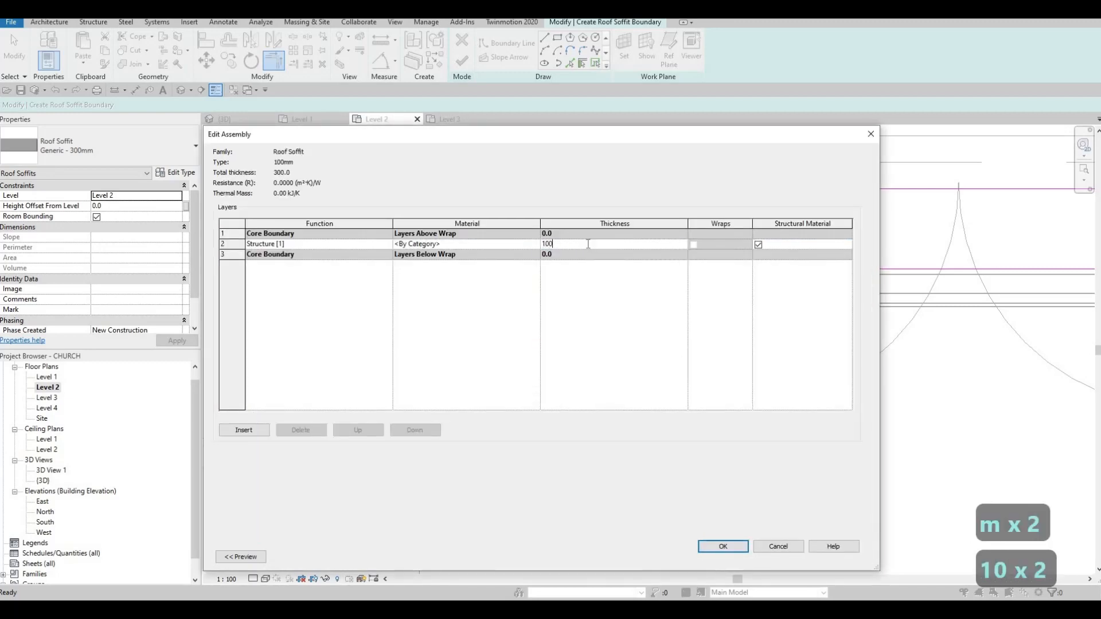
- Assign Aluminum 2014-T4 from the AEC Materials Metal library to the soffit's structure layer and accept the assembly
click(537, 245)
click(536, 246)
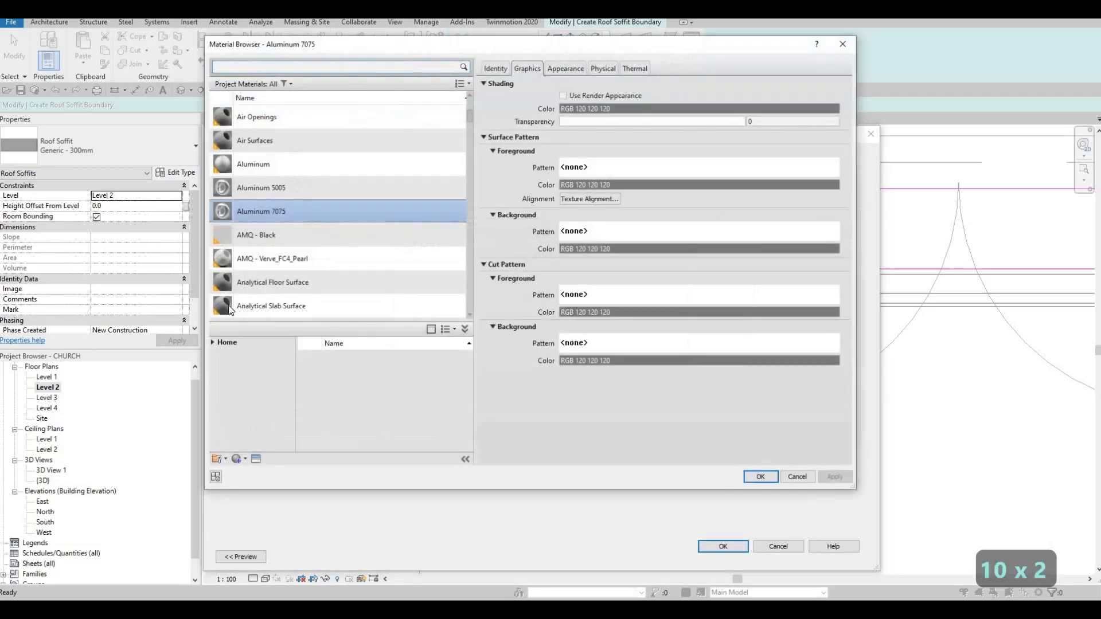
click(213, 343)
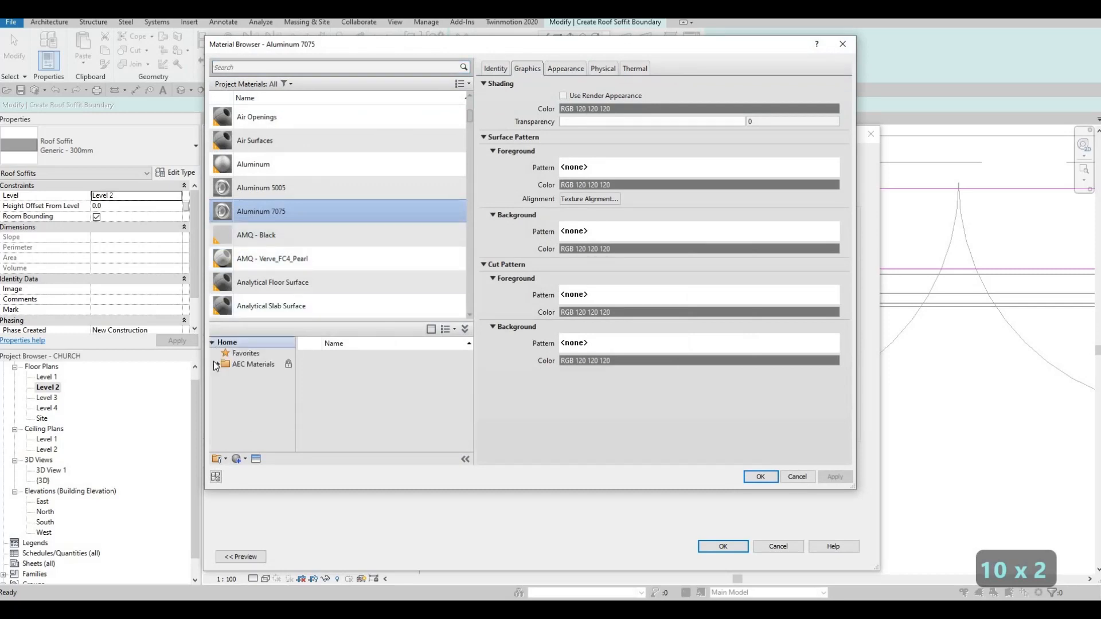
click(224, 368)
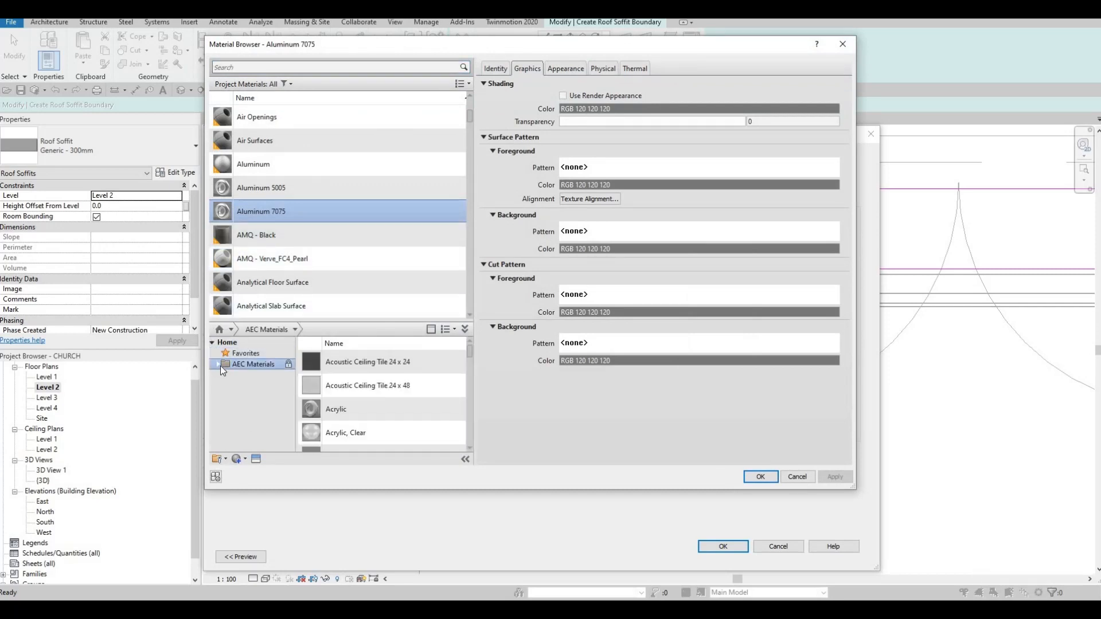
click(219, 365)
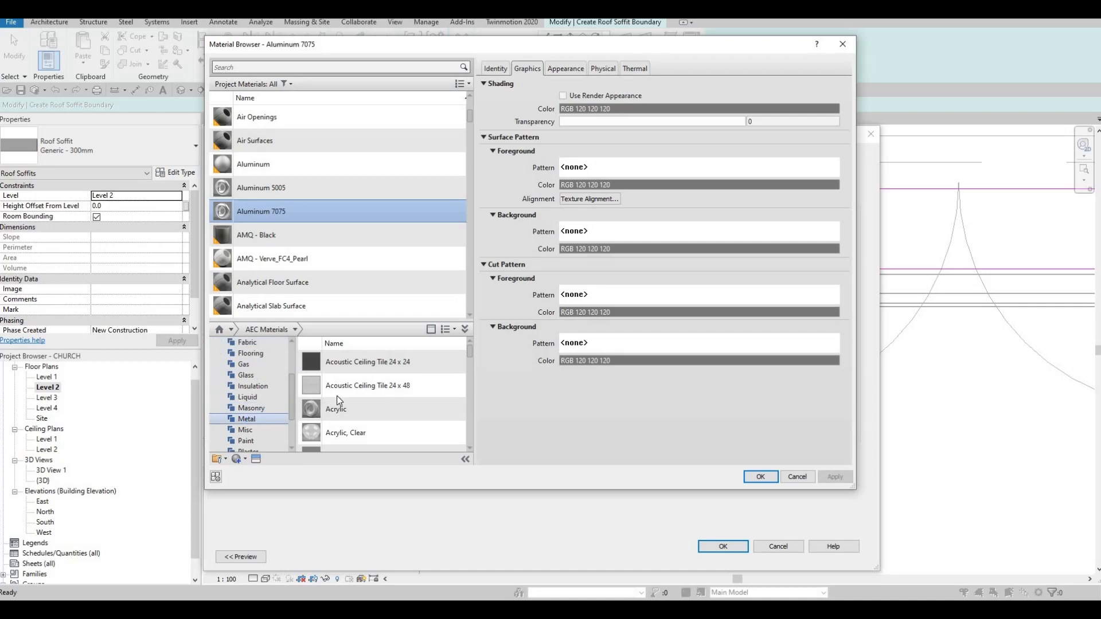
scroll(367, 413, down, 5)
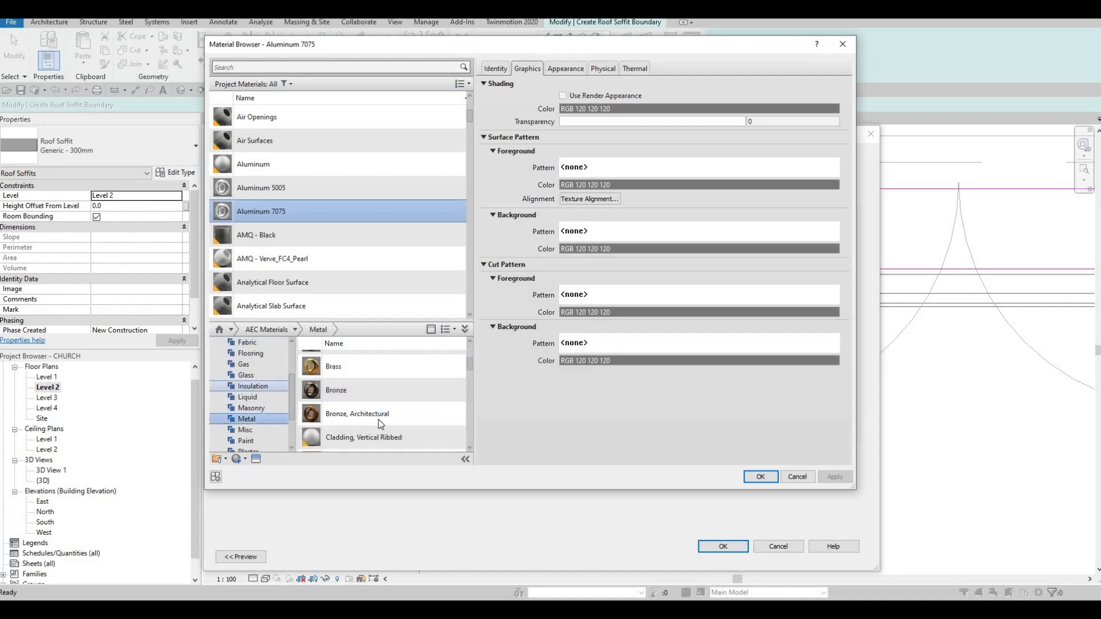
scroll(383, 420, down, 3)
scroll(412, 412, up, 3)
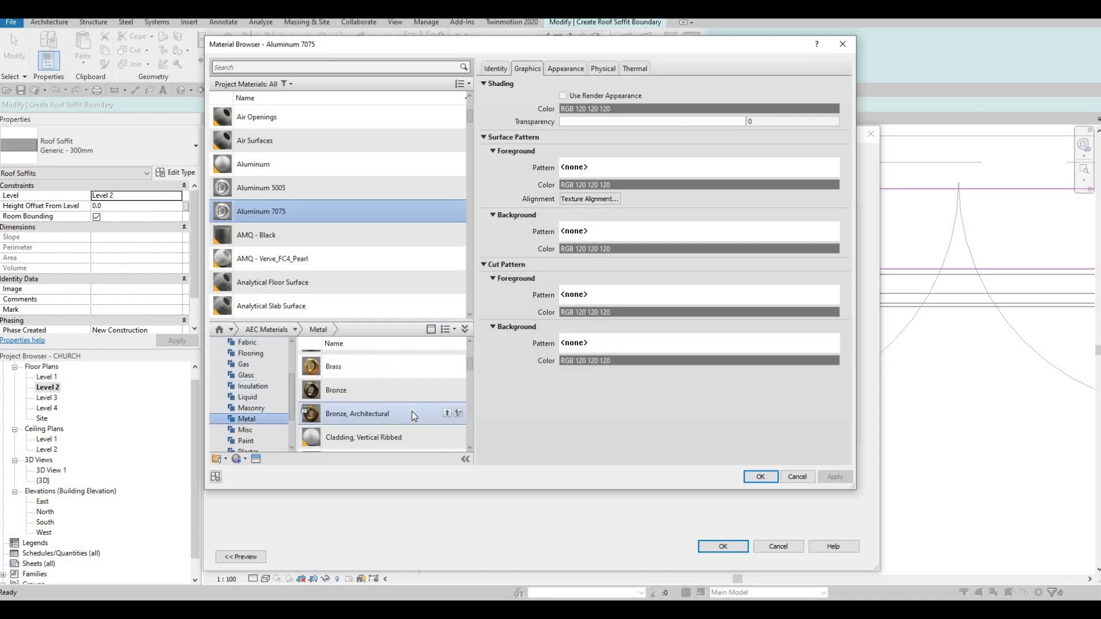
scroll(412, 411, up, 5)
click(453, 373)
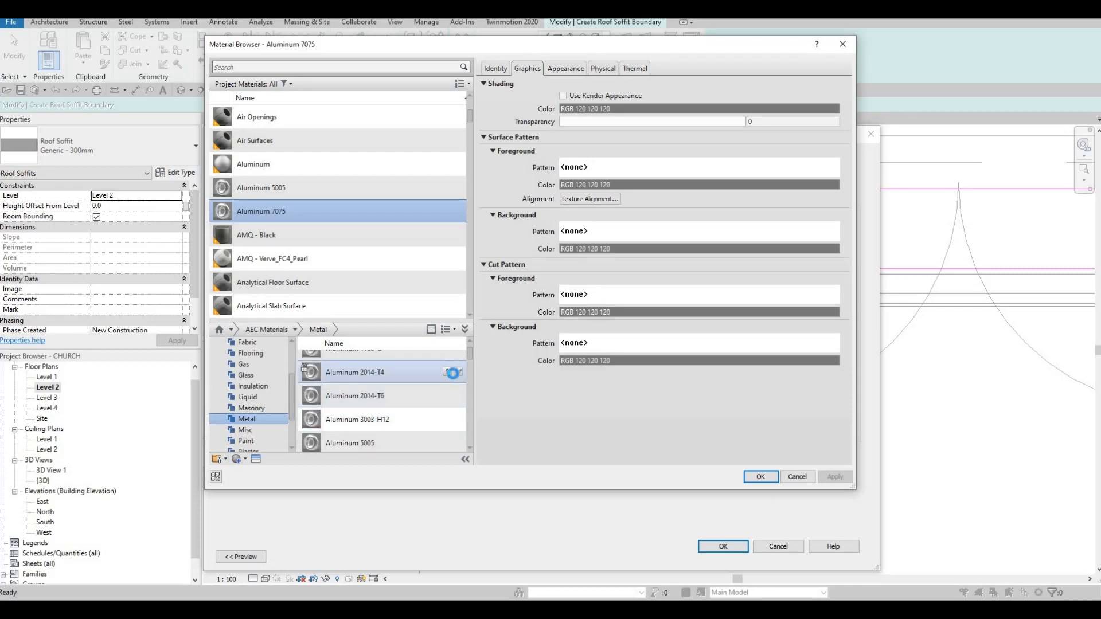
click(759, 478)
click(742, 547)
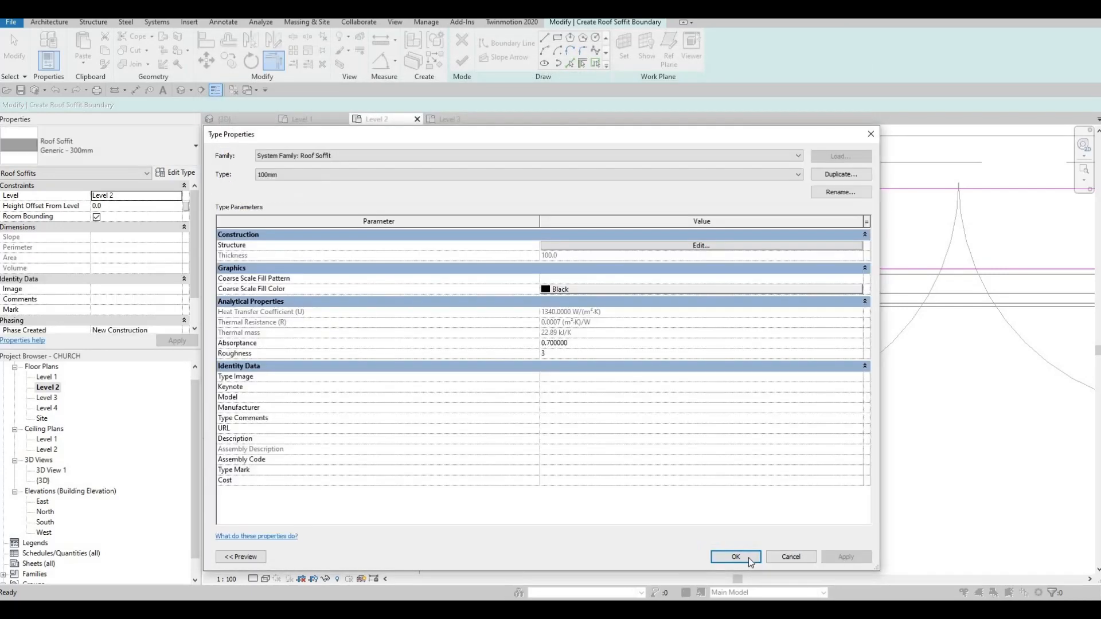
- Apply the 100mm type settings and finish the roof soffit sketch
key(Return)
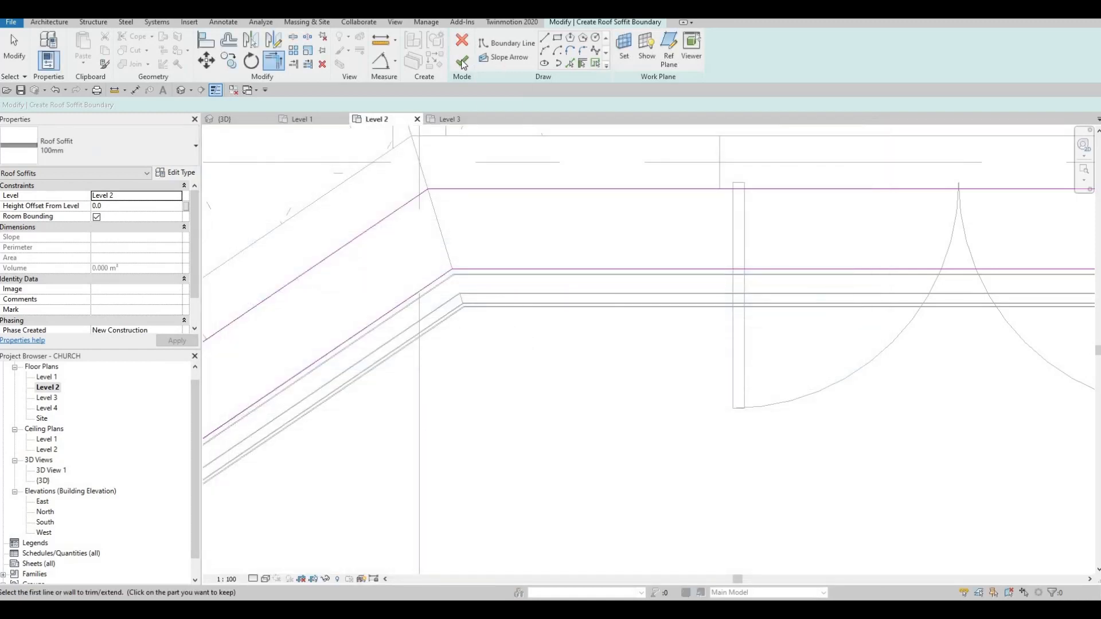
scroll(491, 186, down, 5)
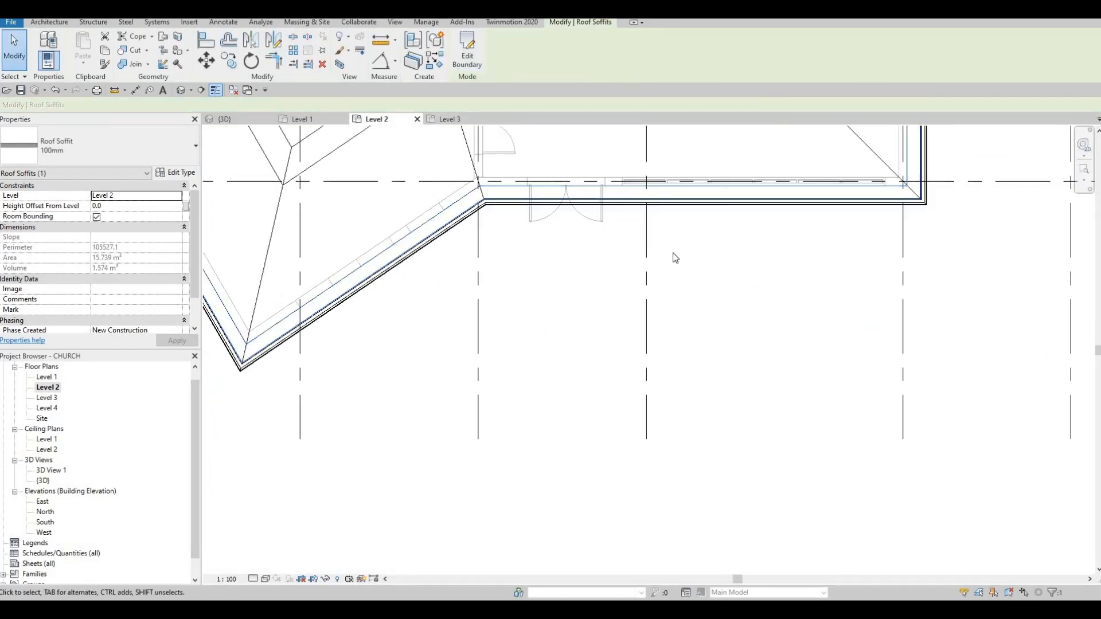
key(Escape)
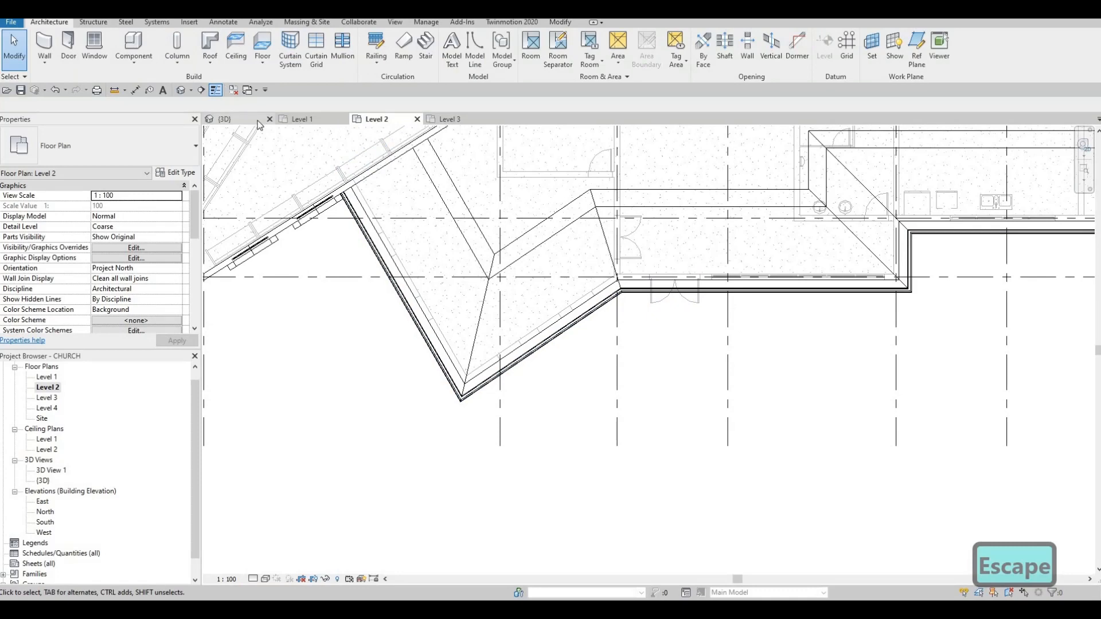
- Open the {3D} view at the side wing's eaves and set its visual style to Realistic
middle_drag(565, 225, 589, 232)
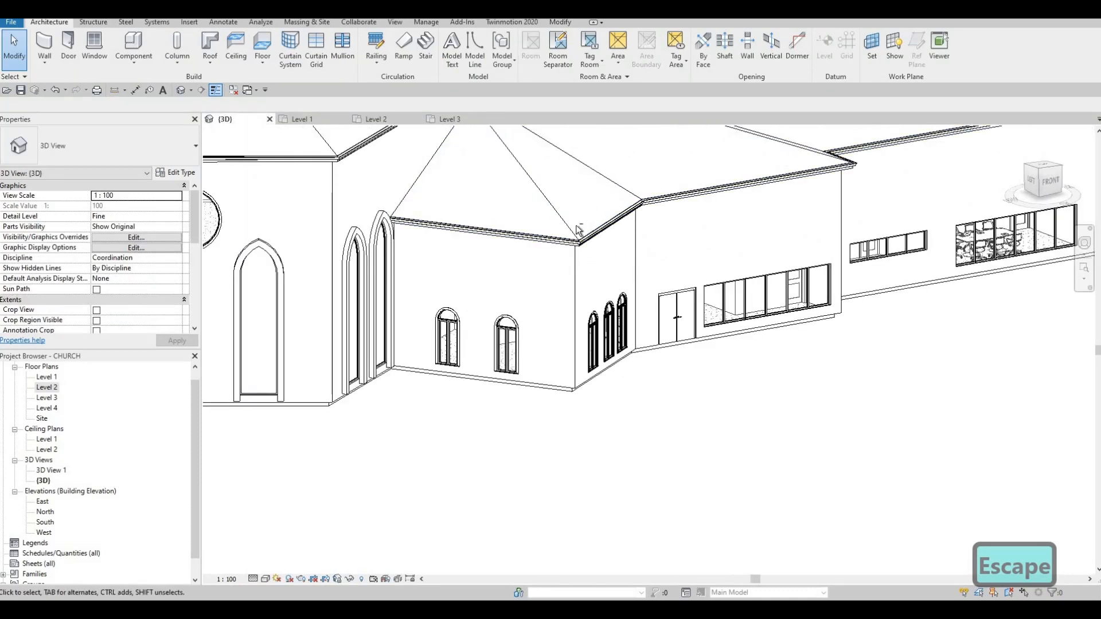
middle_drag(579, 173, 557, 43)
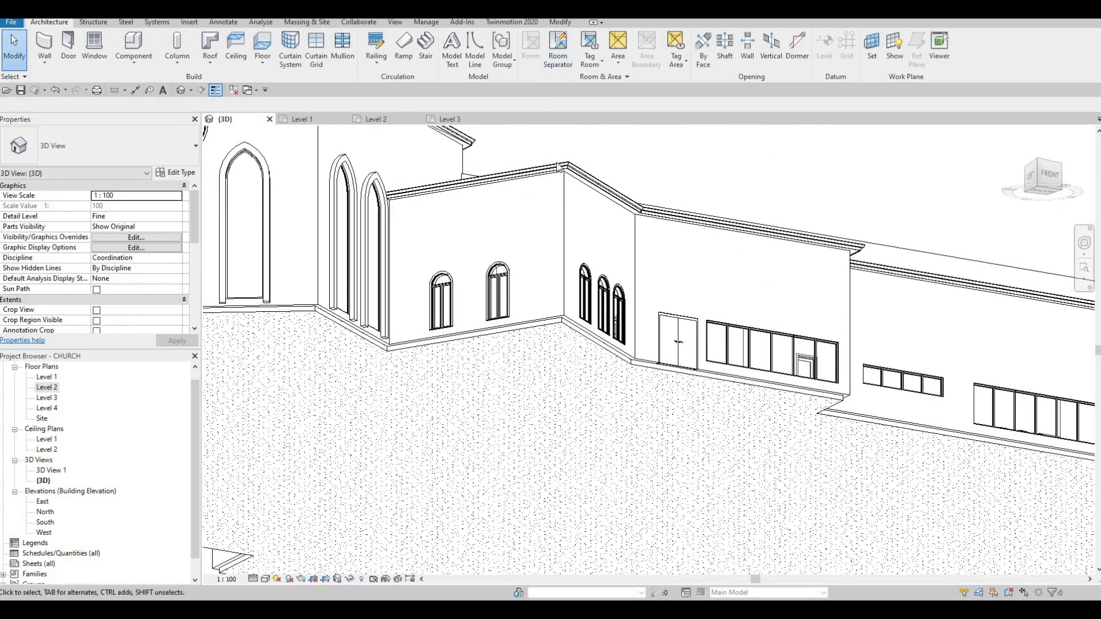
scroll(558, 167, up, 5)
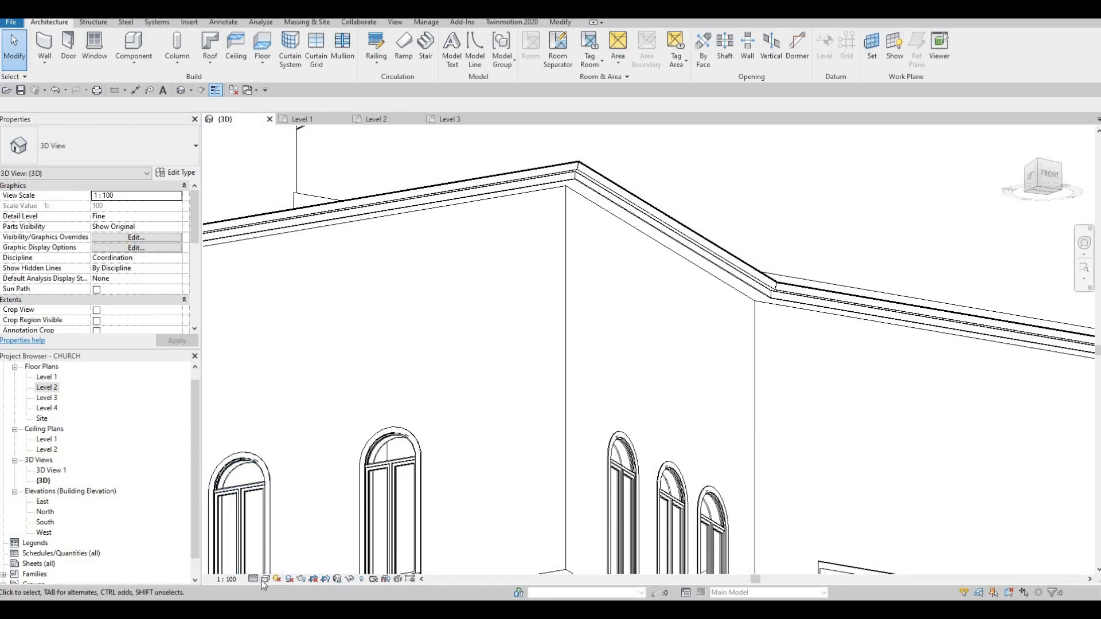
click(265, 580)
click(266, 579)
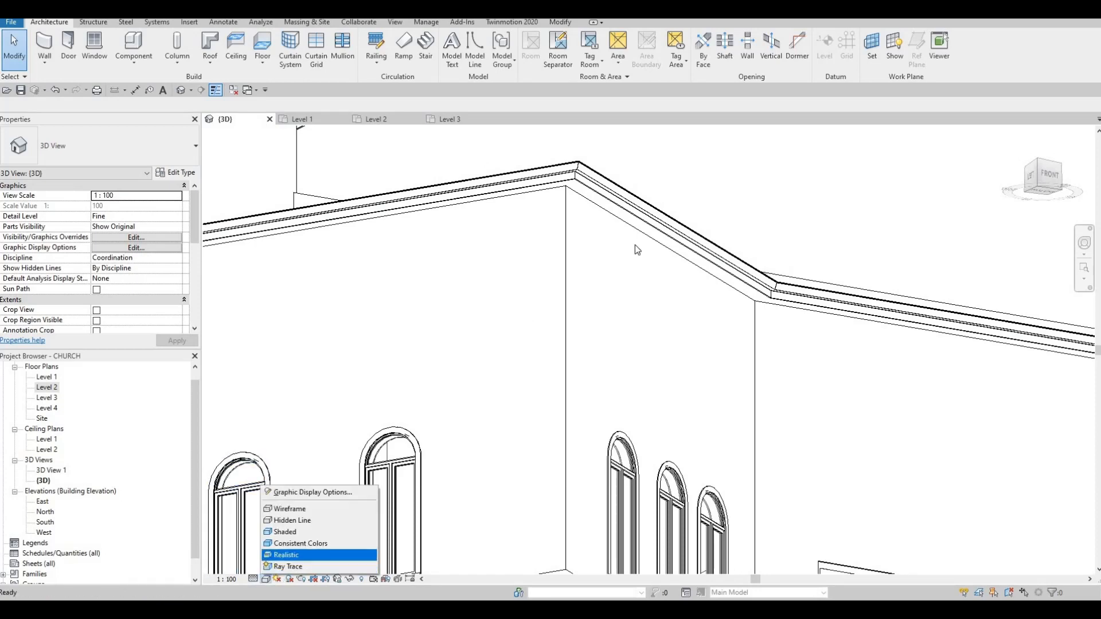
key(Return)
- Examine the soffit, fascia and gutter from below around the side wing's corners in the 3D view
scroll(553, 229, up, 5)
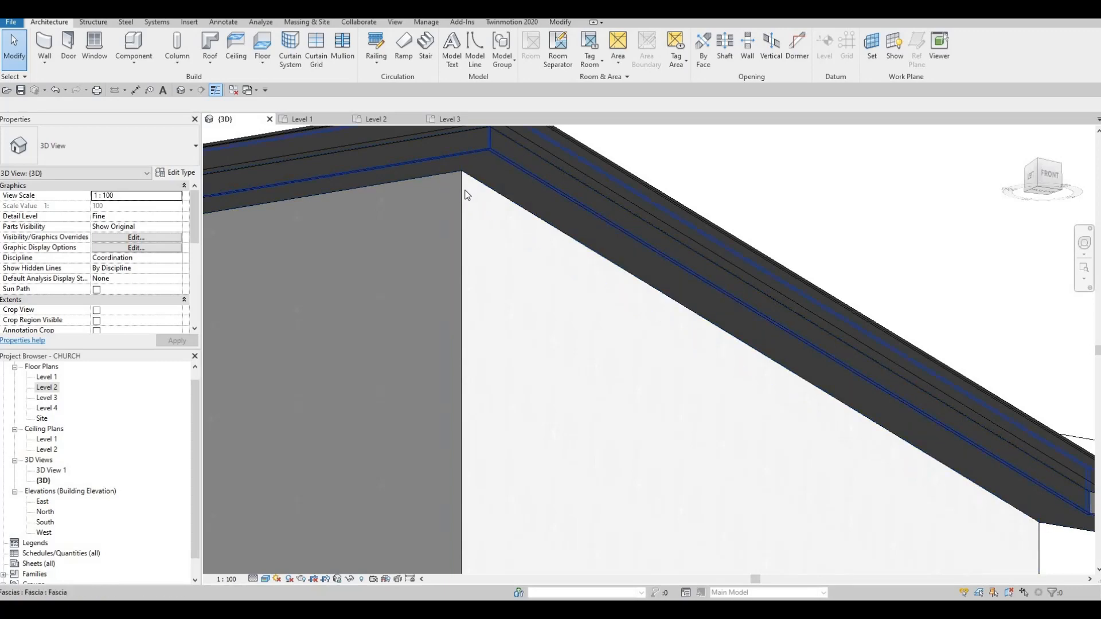
scroll(465, 195, up, 2)
scroll(515, 235, down, 7)
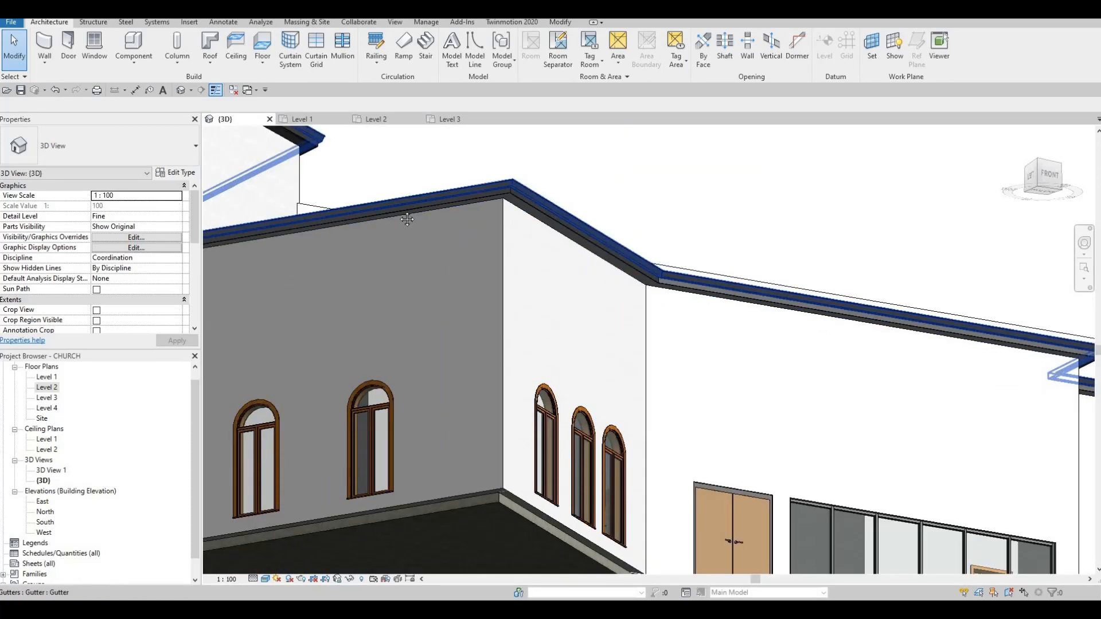
shift+middle_drag(515, 215, 549, 224)
scroll(662, 196, down, 2)
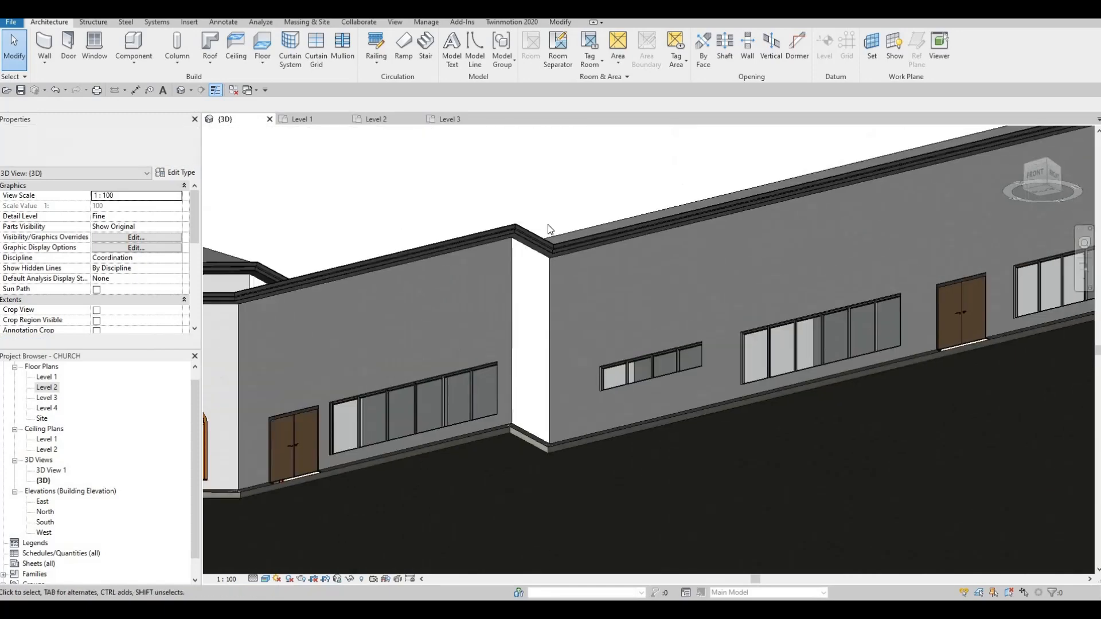
scroll(564, 235, up, 5)
scroll(705, 255, down, 6)
shift+middle_drag(682, 250, 469, 245)
scroll(469, 245, up, 3)
scroll(427, 410, up, 3)
middle_drag(427, 410, 610, 287)
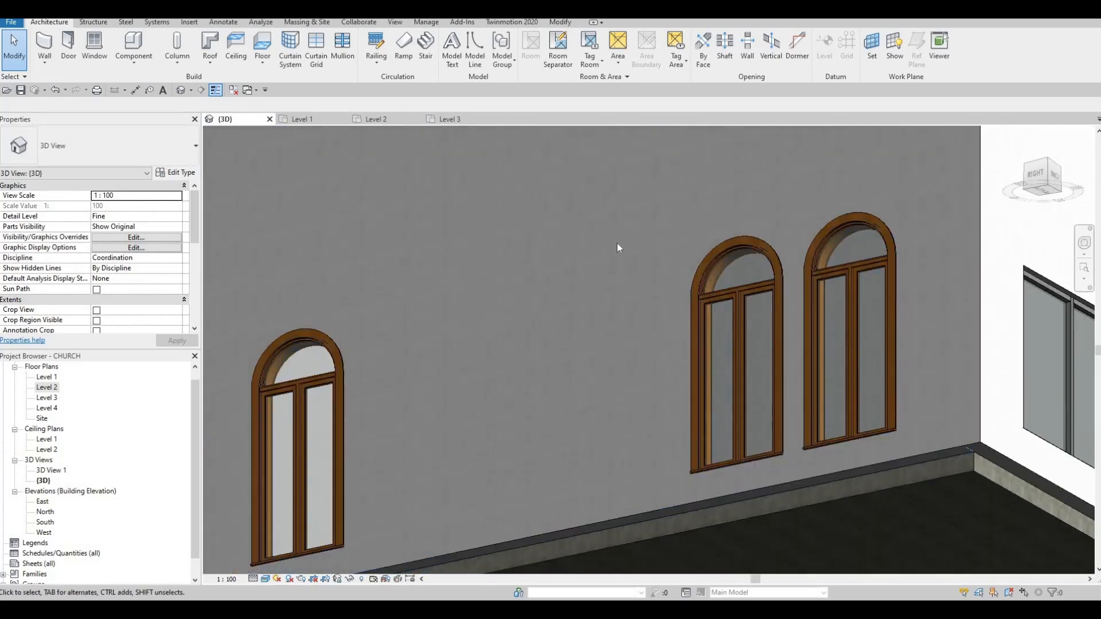
- Examine the soffit and fascia at the side wing's projecting wall and along its full eaves in the 3D view
shift+middle_drag(617, 243, 743, 319)
middle_drag(729, 271, 619, 229)
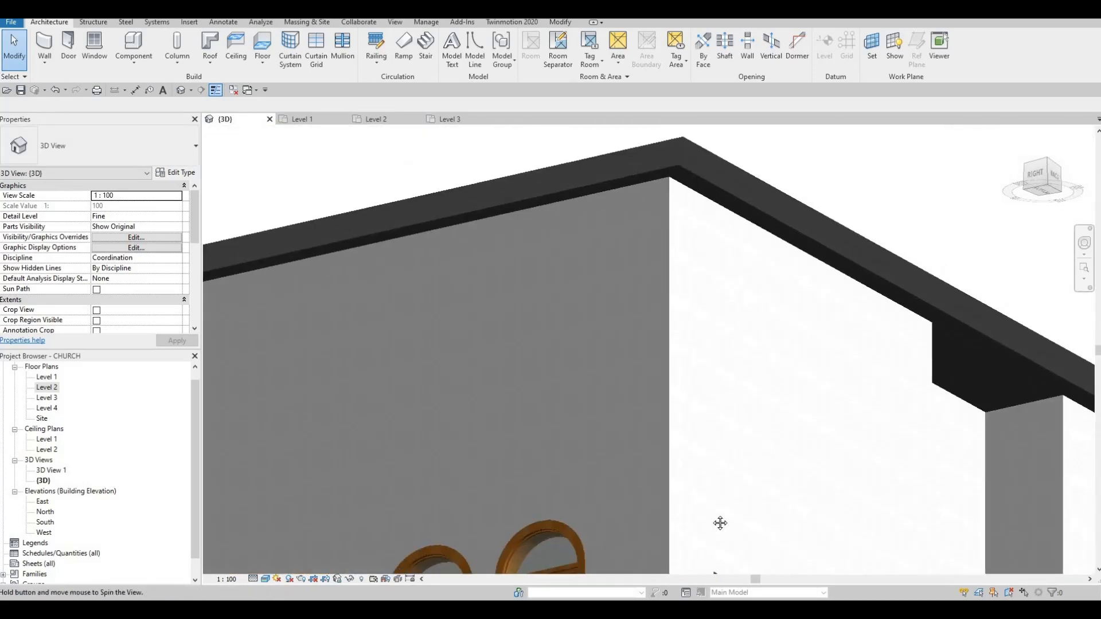
middle_drag(720, 523, 393, 144)
middle_drag(647, 246, 620, 499)
scroll(646, 240, up, 3)
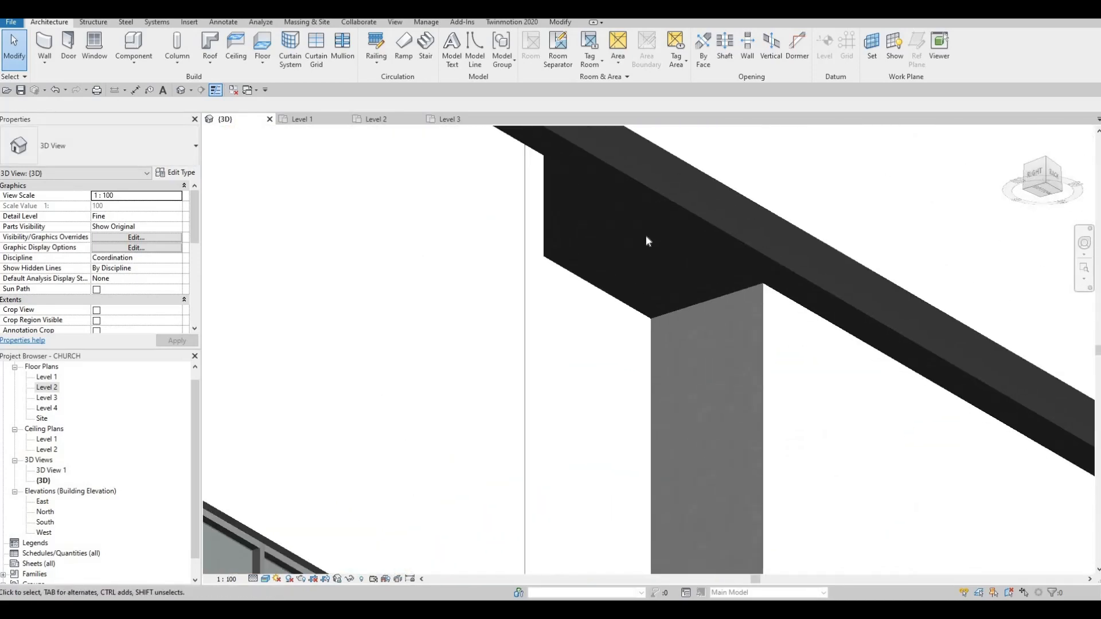
scroll(641, 269, down, 3)
scroll(655, 222, up, 6)
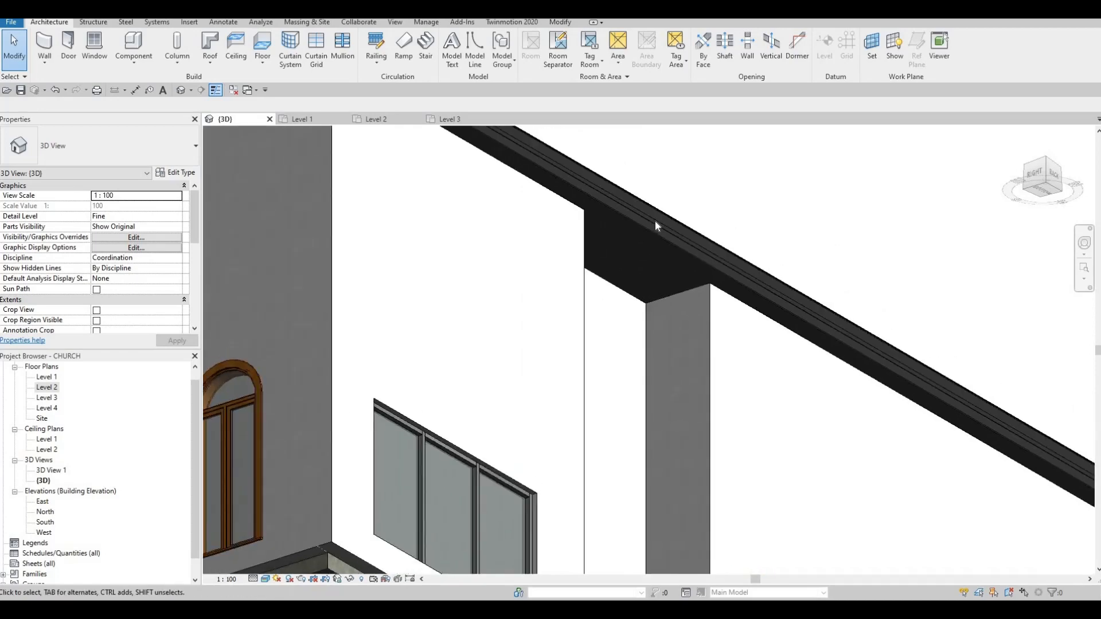
scroll(695, 220, down, 4)
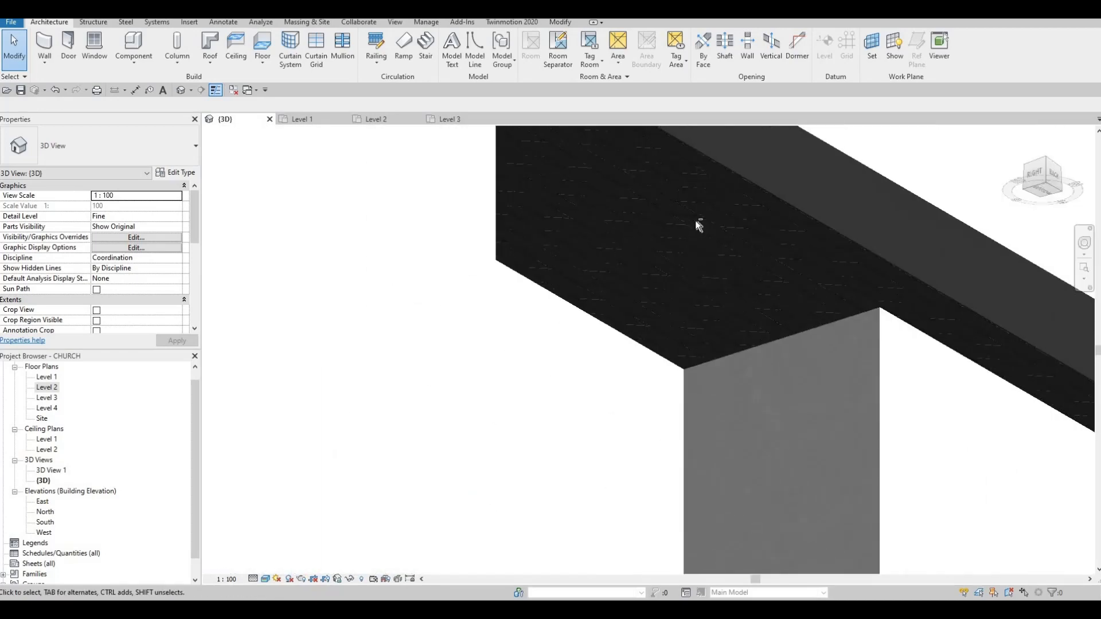
scroll(651, 236, down, 3)
shift+middle_drag(591, 147, 684, 236)
scroll(687, 247, down, 3)
middle_drag(734, 291, 689, 213)
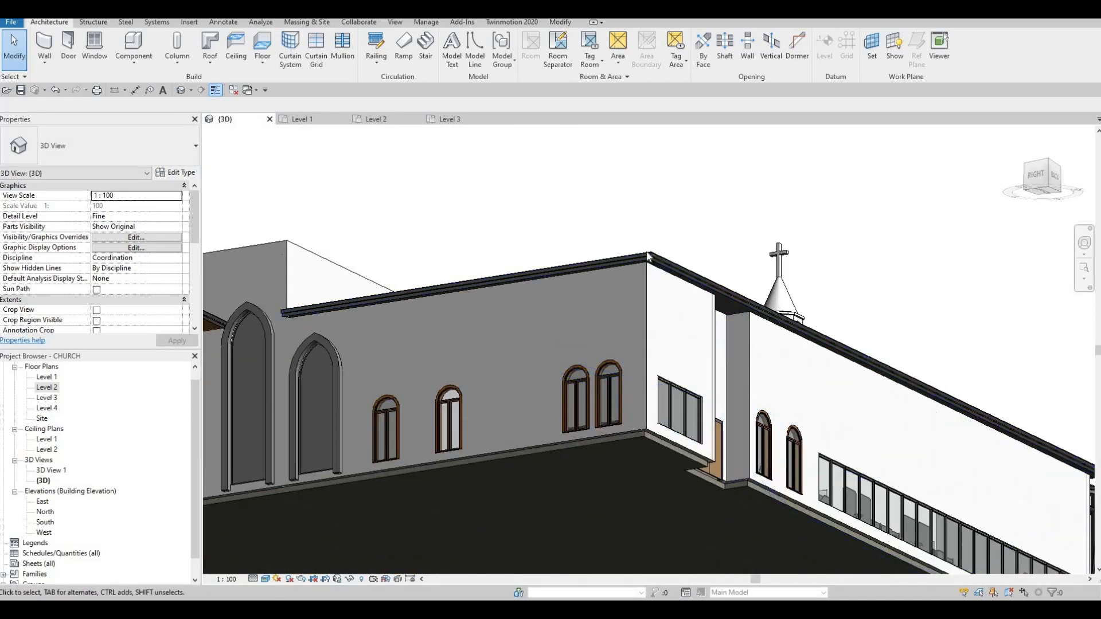
middle_drag(700, 344, 670, 282)
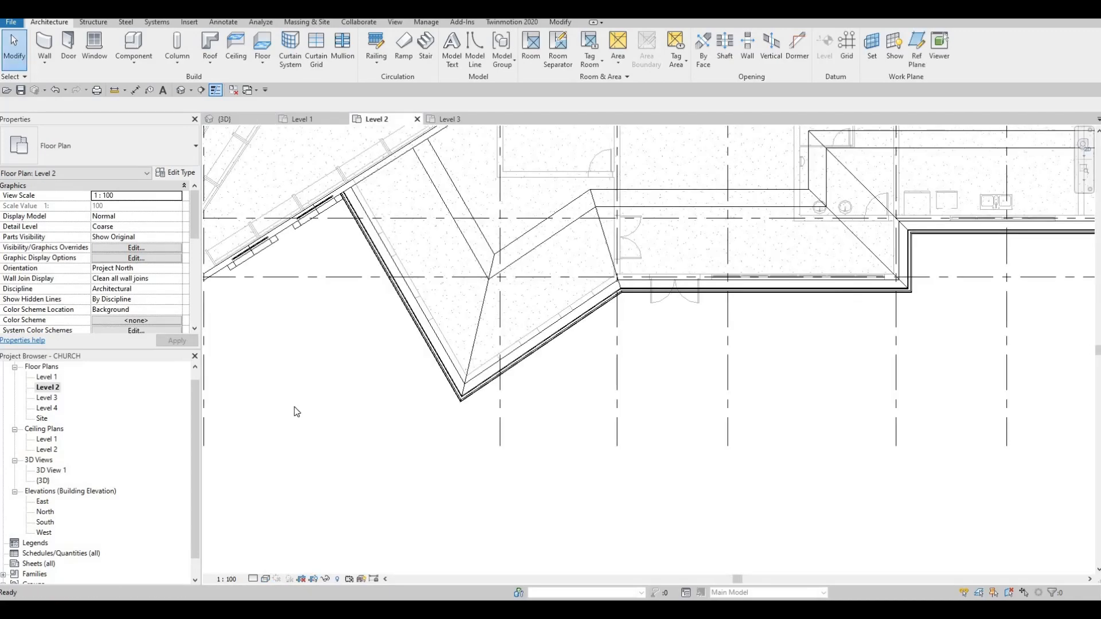
- Start a Roof Soffit boundary sketch for the opposite wing in the Level 2 floor plan
scroll(728, 321, down, 4)
scroll(741, 232, down, 1)
middle_drag(741, 232, 632, 332)
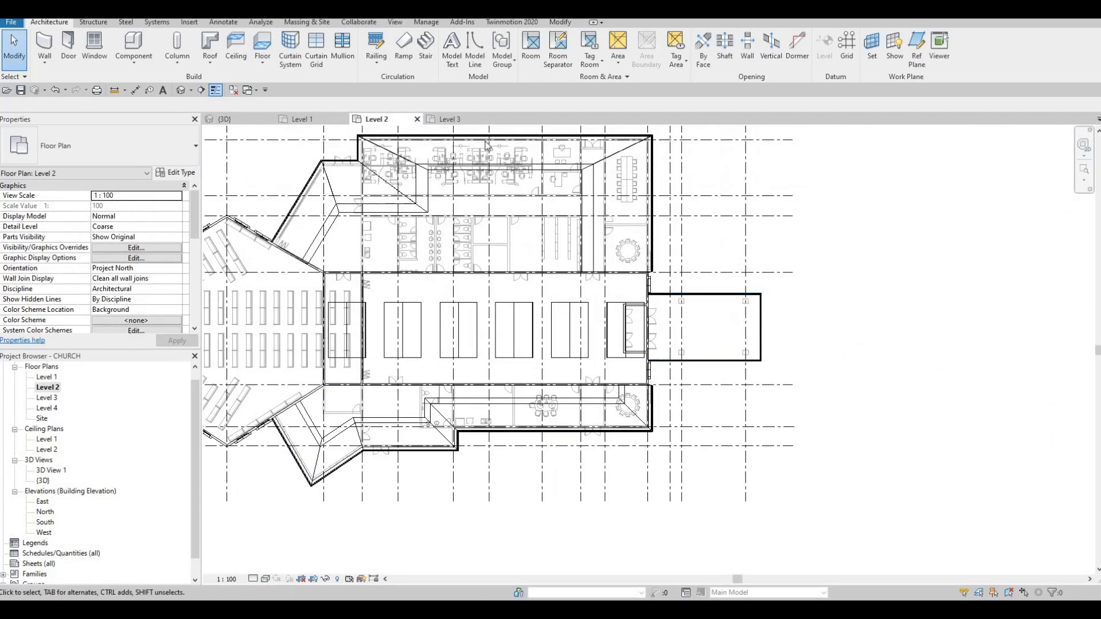
scroll(735, 232, up, 2)
middle_drag(416, 191, 495, 247)
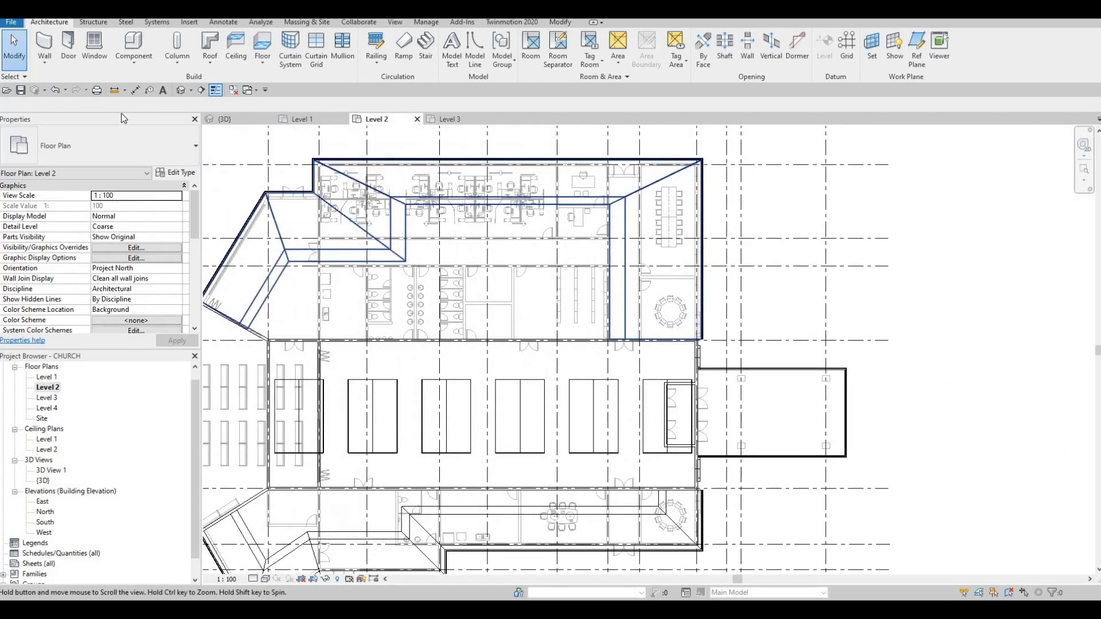
click(210, 62)
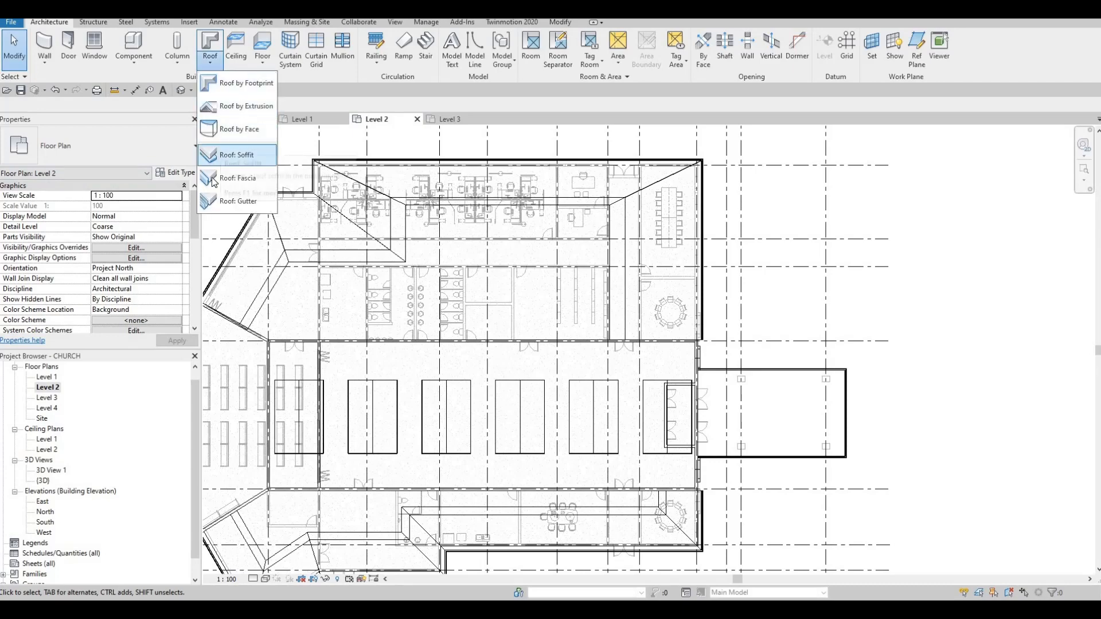
click(237, 155)
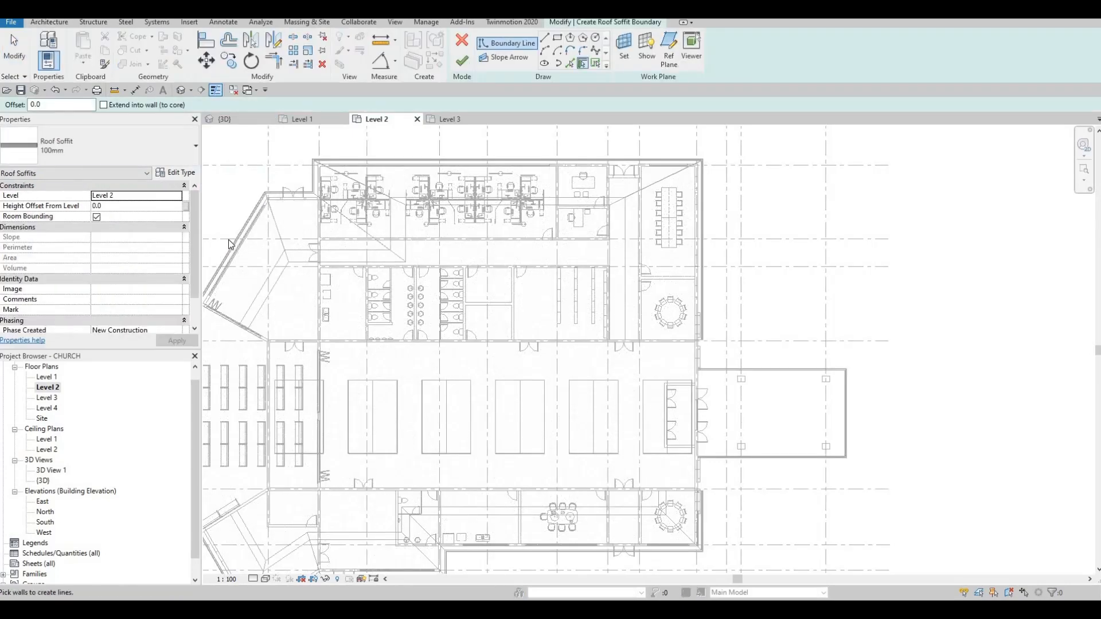
- Using Pick Lines, add the slanted wall's outer face, its parallel roof edge and the adjoining roof end edge to the soffit boundary
scroll(466, 256, down, 1)
middle_drag(277, 283, 496, 275)
scroll(492, 272, up, 4)
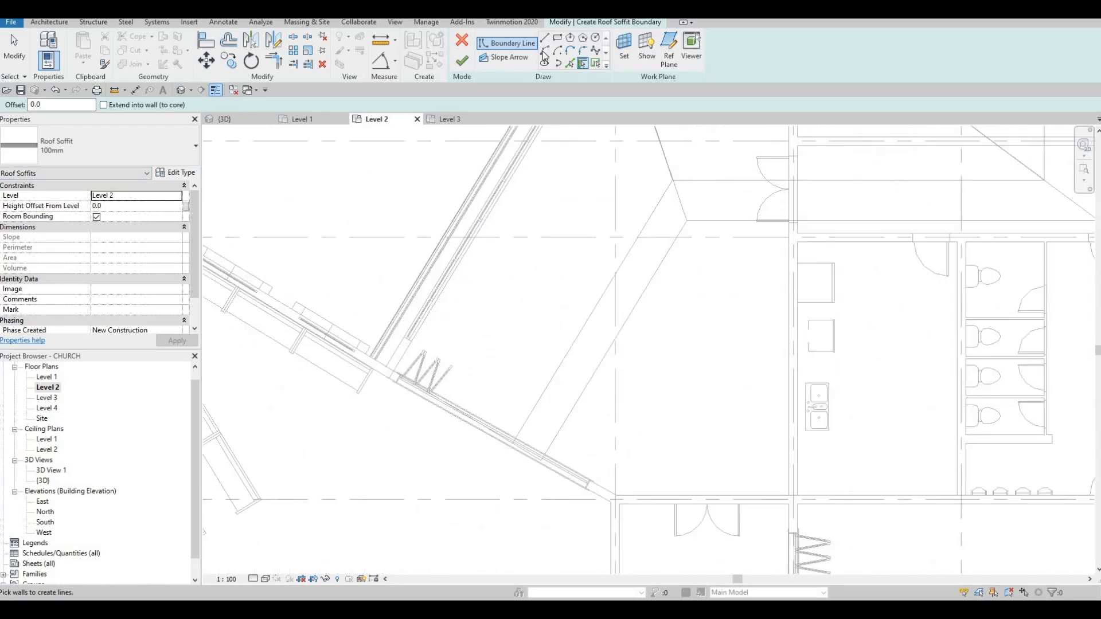
click(570, 63)
scroll(396, 350, up, 3)
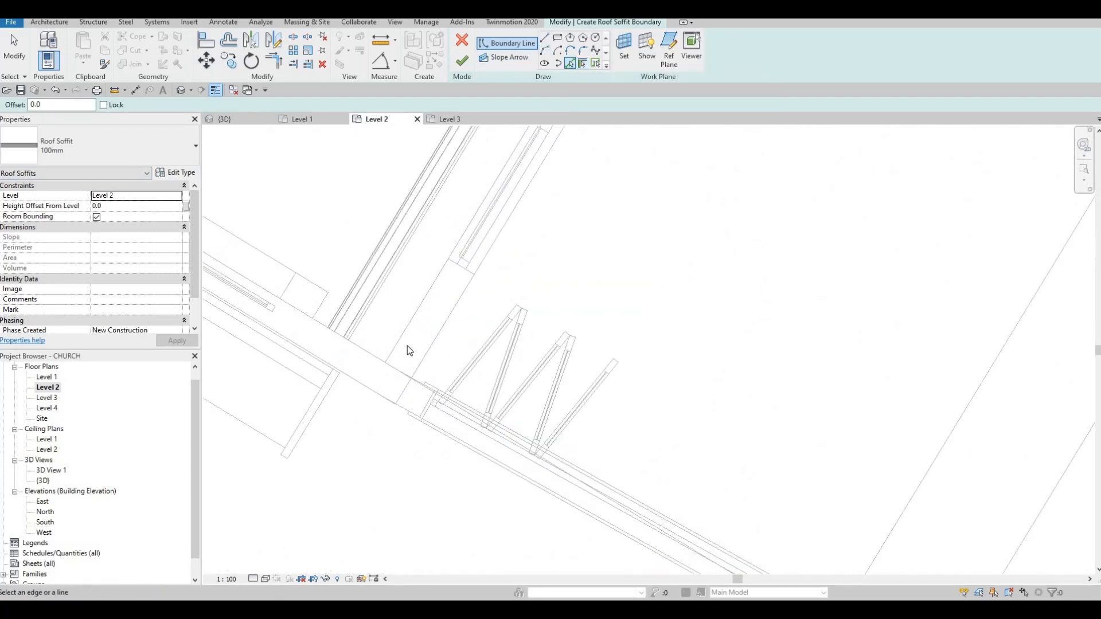
scroll(379, 339, up, 3)
scroll(370, 336, up, 3)
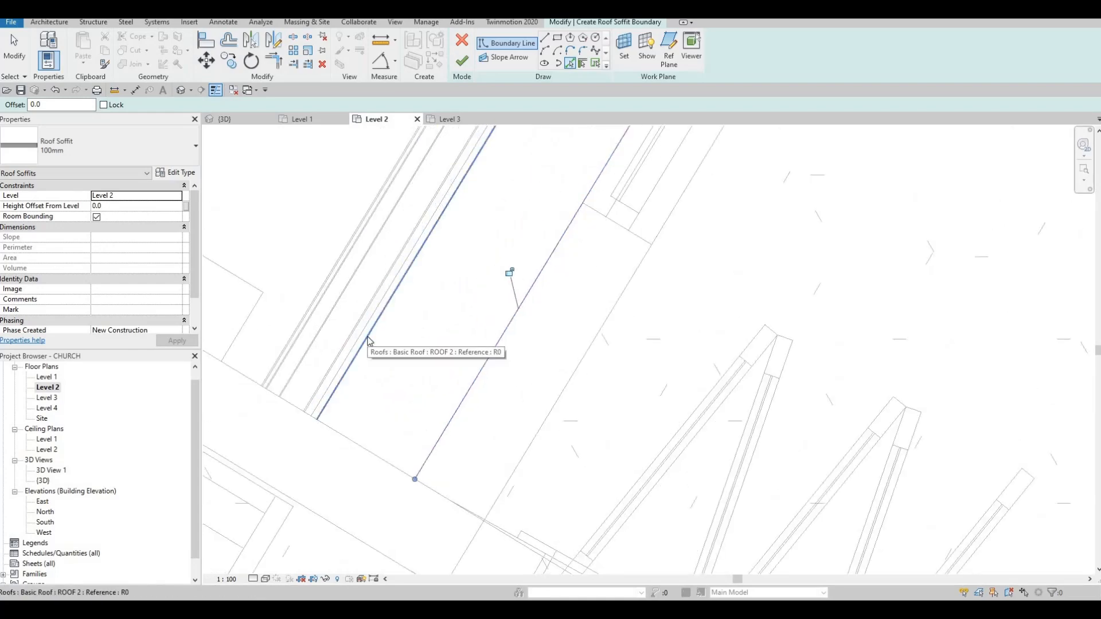
click(409, 253)
scroll(332, 323, down, 5)
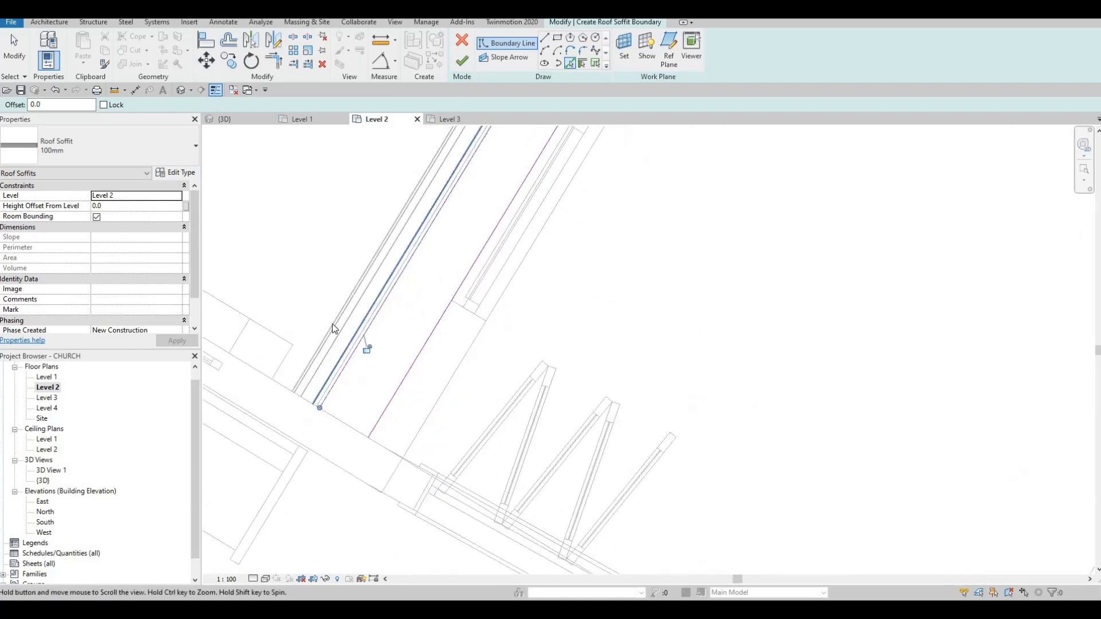
scroll(325, 373, up, 1)
click(331, 373)
scroll(345, 299, down, 4)
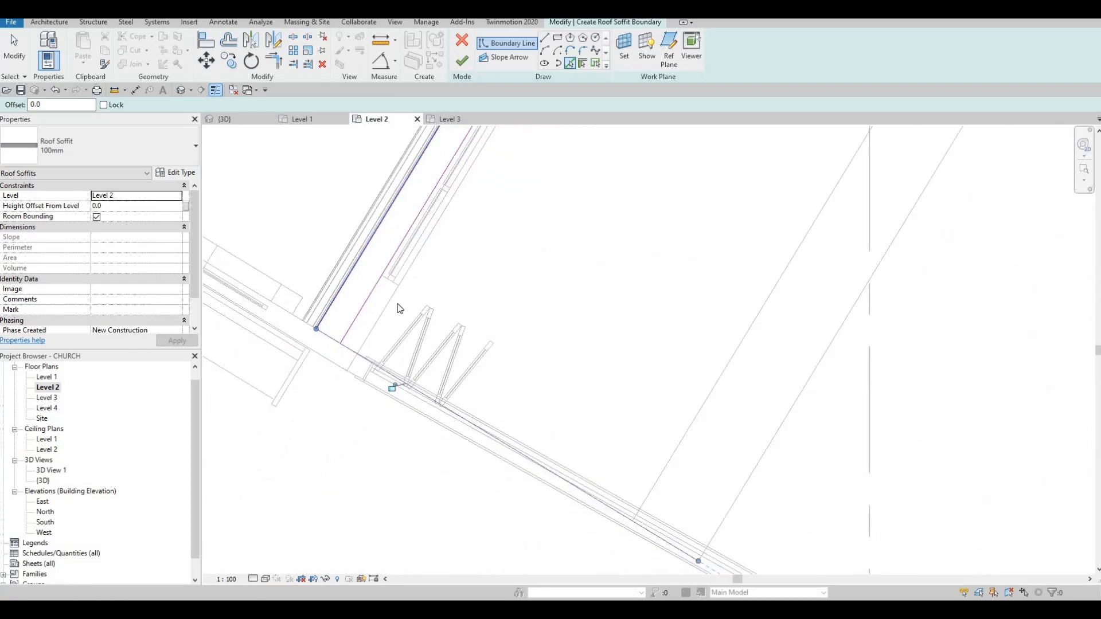
- Pick the roof edge and outer wall face along the short horizontal eave beside the slanted wall as boundary lines
middle_drag(460, 172, 343, 347)
middle_drag(473, 214, 423, 304)
middle_drag(467, 160, 428, 238)
scroll(433, 185, up, 3)
middle_drag(430, 186, 391, 241)
scroll(427, 195, up, 4)
click(391, 241)
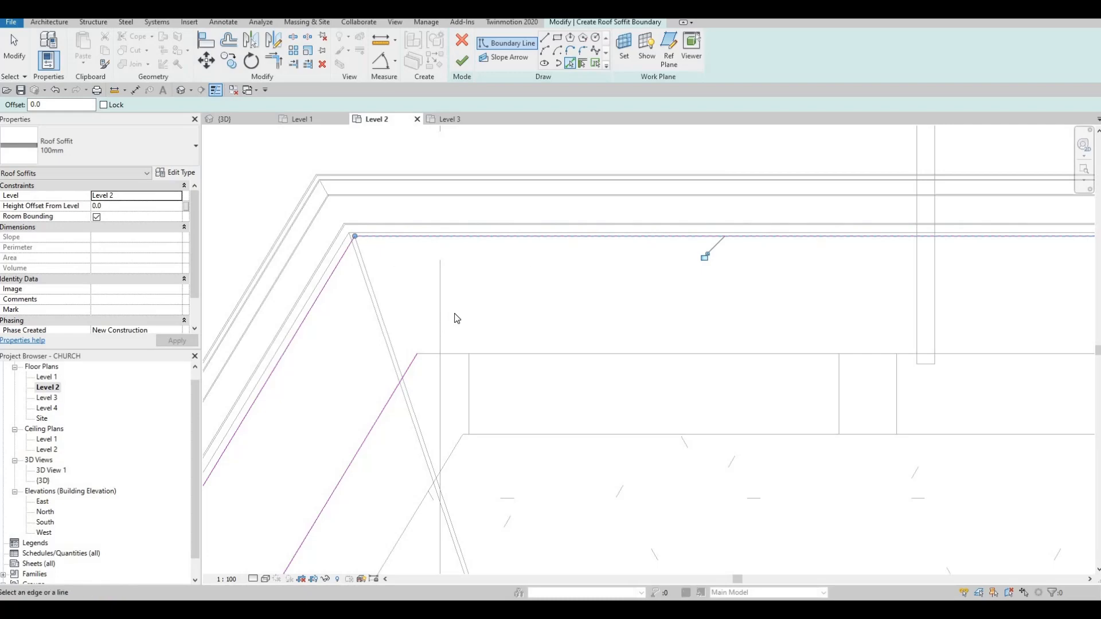
scroll(454, 313, down, 3)
click(455, 314)
- Add the roof edges and outer wall faces of the short vertical return and the adjoining long eave to the boundary
middle_drag(630, 265, 480, 245)
scroll(594, 265, down, 3)
middle_drag(826, 213, 603, 270)
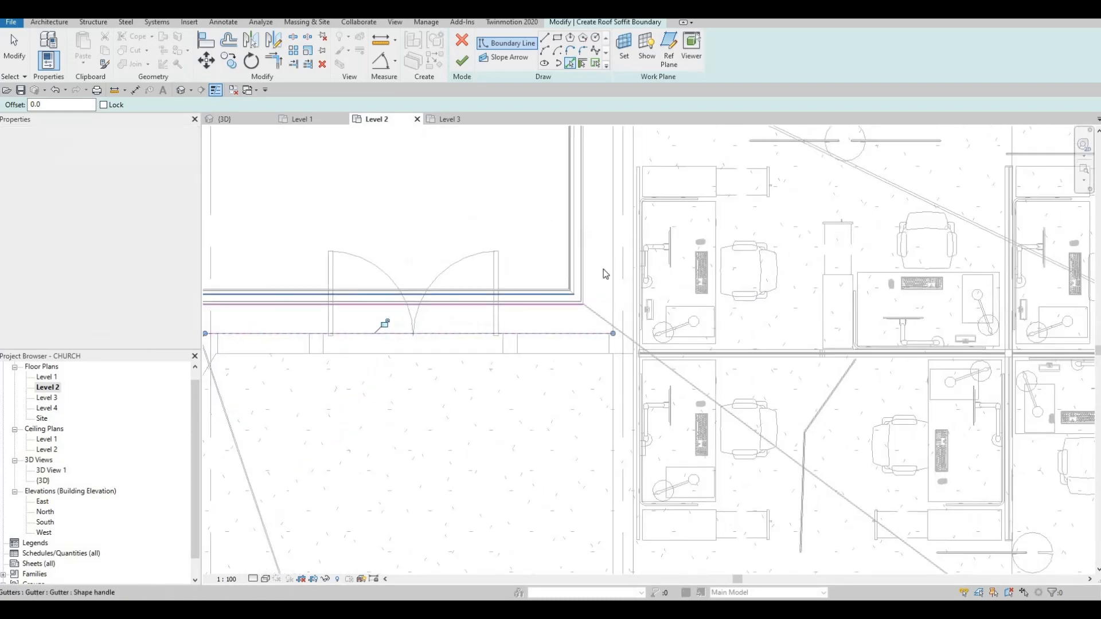
scroll(606, 275, up, 4)
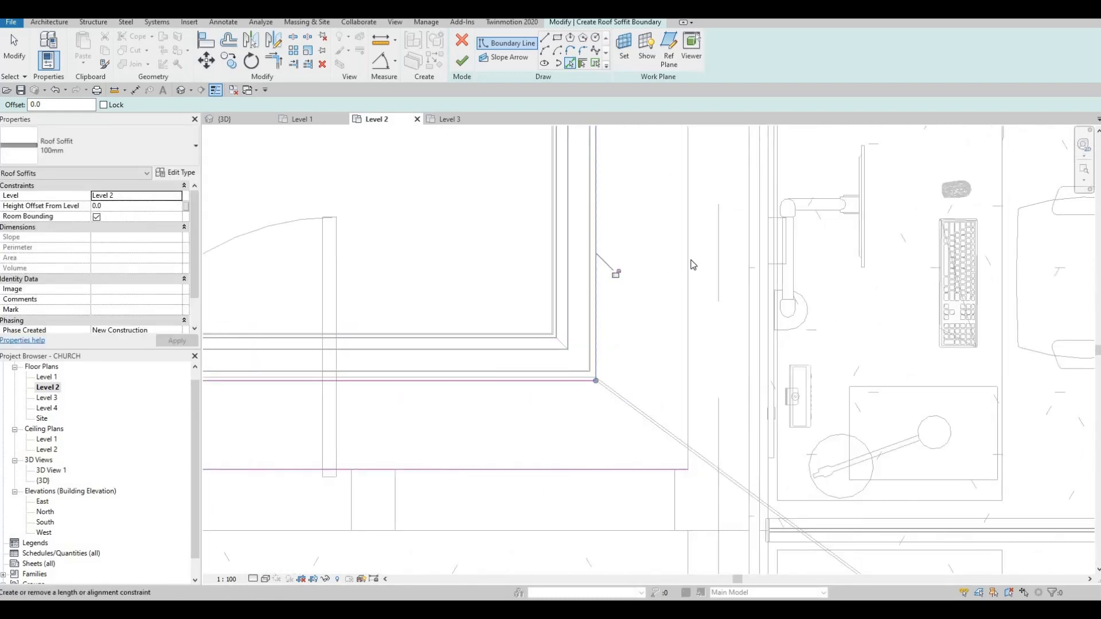
scroll(682, 212, down, 5)
middle_drag(683, 212, 450, 423)
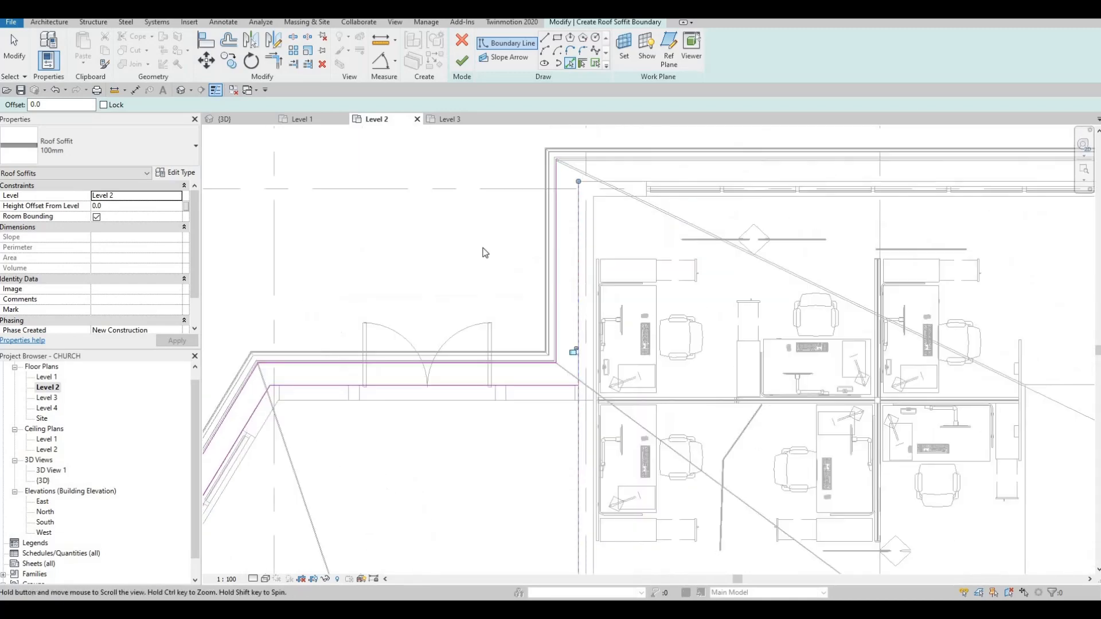
scroll(483, 251, up, 4)
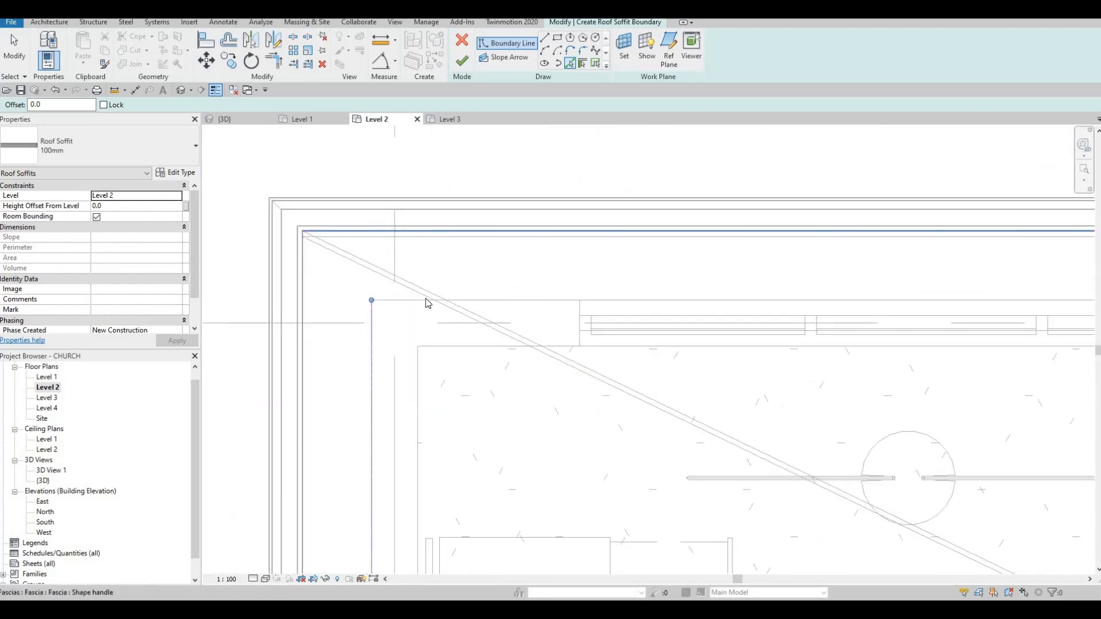
click(406, 234)
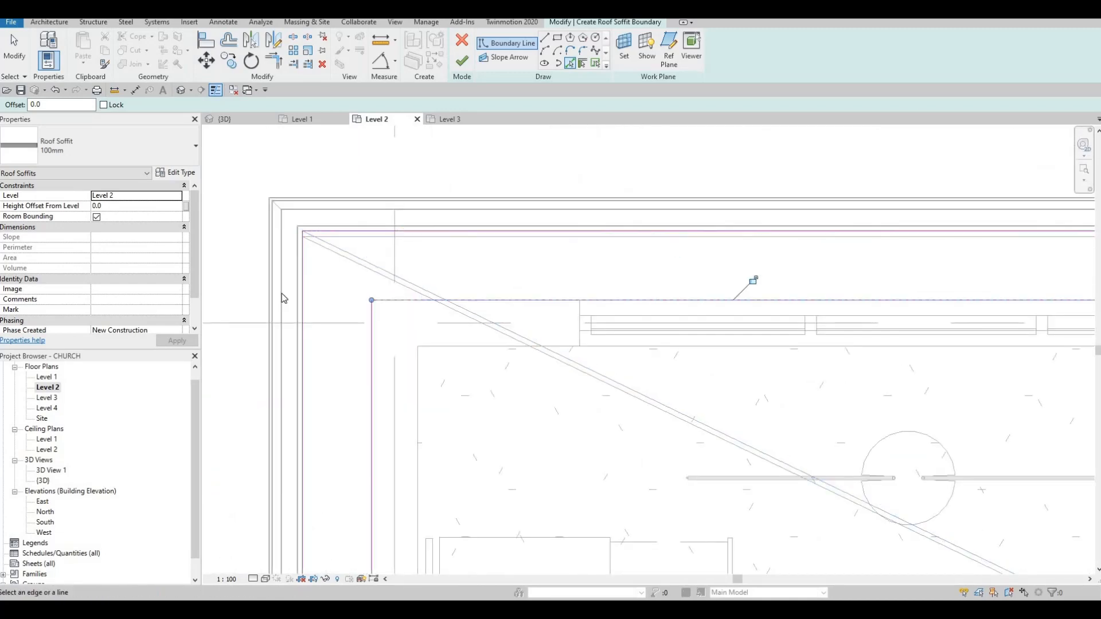
- Pick the wall faces around the recessed double doorway and the meeting room's outer wall beside it as boundary lines
scroll(281, 298, down, 2)
middle_drag(895, 292, 563, 287)
scroll(369, 263, down, 1)
middle_drag(969, 275, 527, 264)
scroll(543, 231, down, 1)
middle_drag(735, 264, 527, 250)
scroll(524, 250, down, 1)
middle_drag(887, 266, 527, 257)
scroll(554, 232, up, 2)
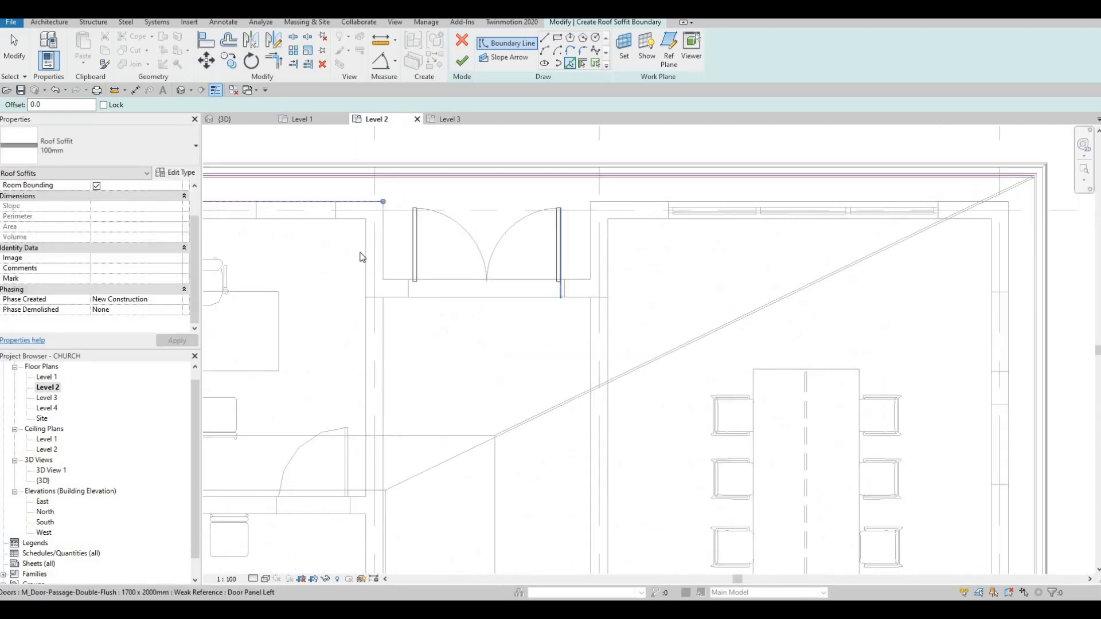
scroll(321, 229, up, 2)
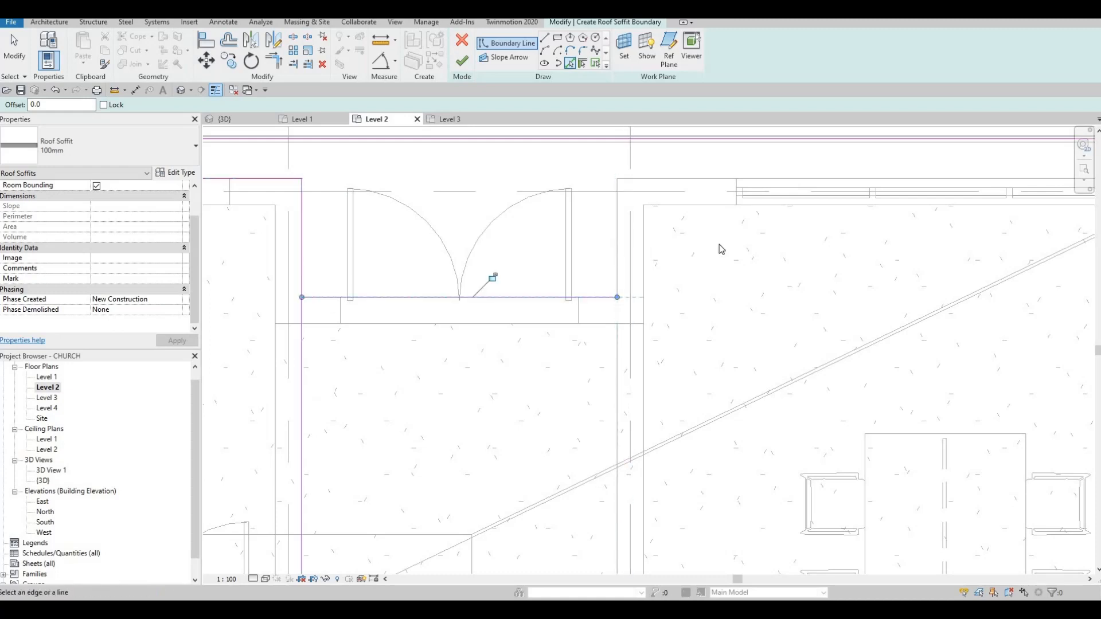
middle_drag(596, 356, 383, 251)
click(383, 251)
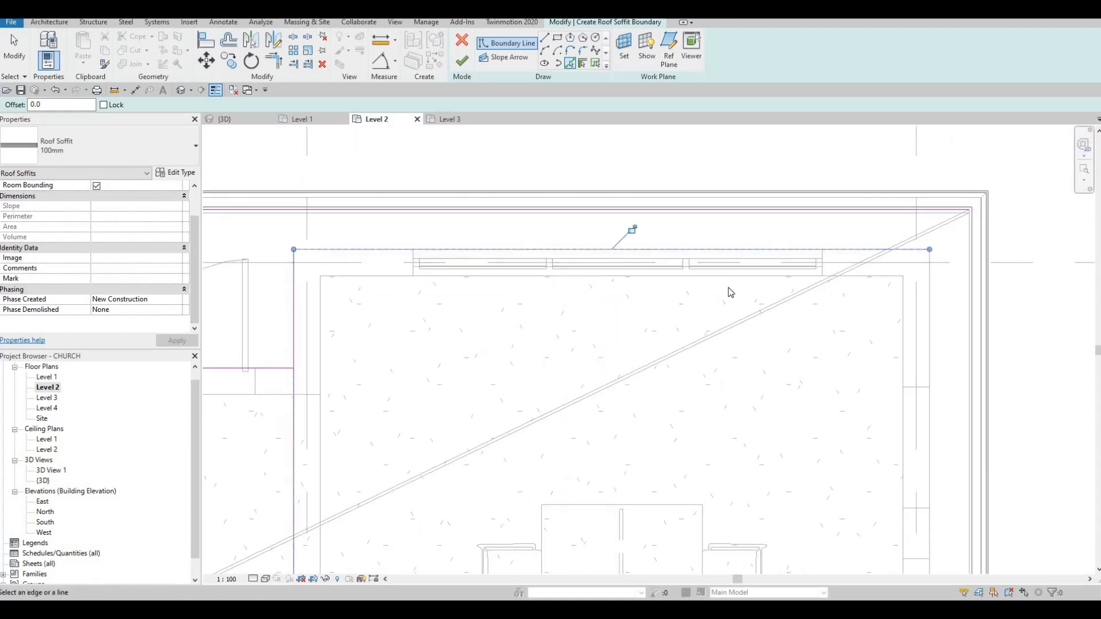
- Pick the outer wall face and roof edge along the meeting room's vertical end wall as boundary lines
middle_drag(728, 287, 521, 257)
scroll(580, 182, down, 3)
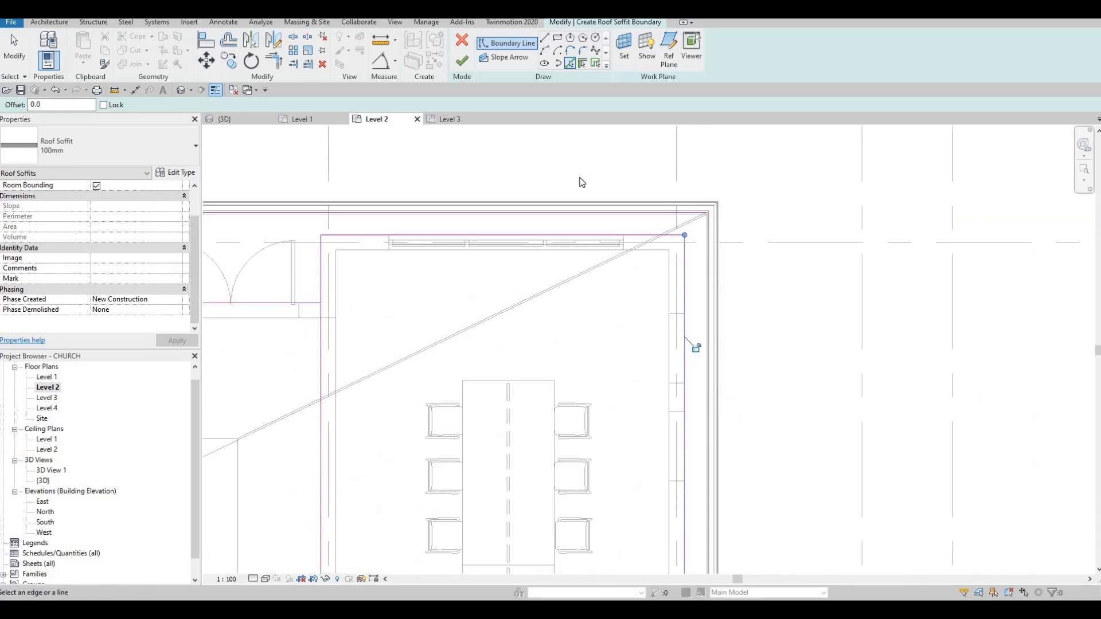
scroll(624, 167, up, 4)
scroll(610, 171, up, 2)
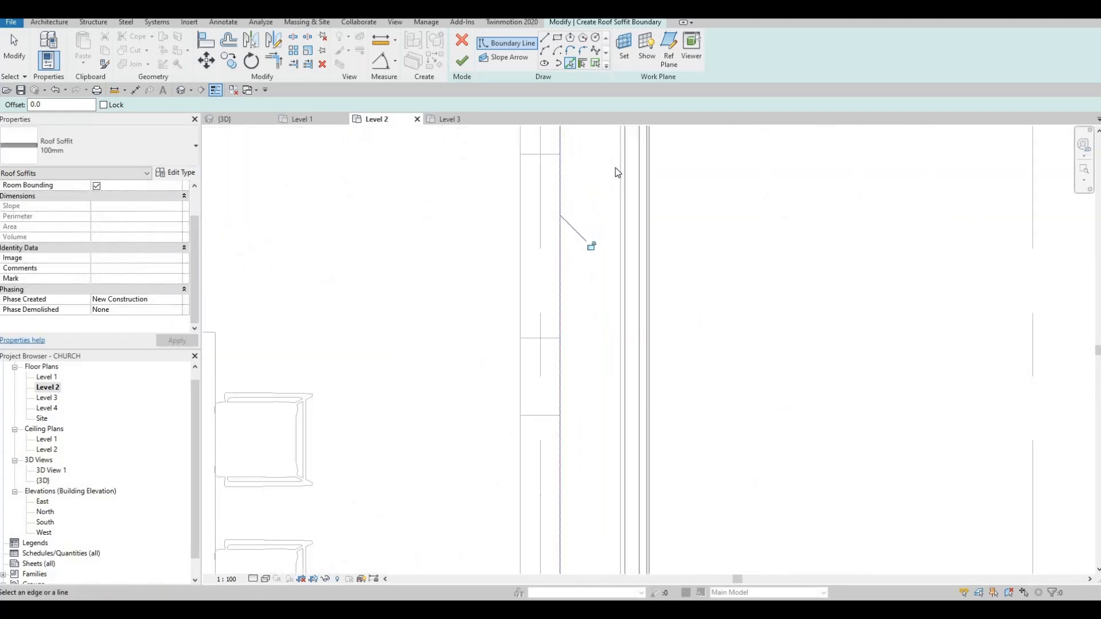
click(617, 166)
scroll(580, 182, down, 1)
scroll(595, 179, down, 4)
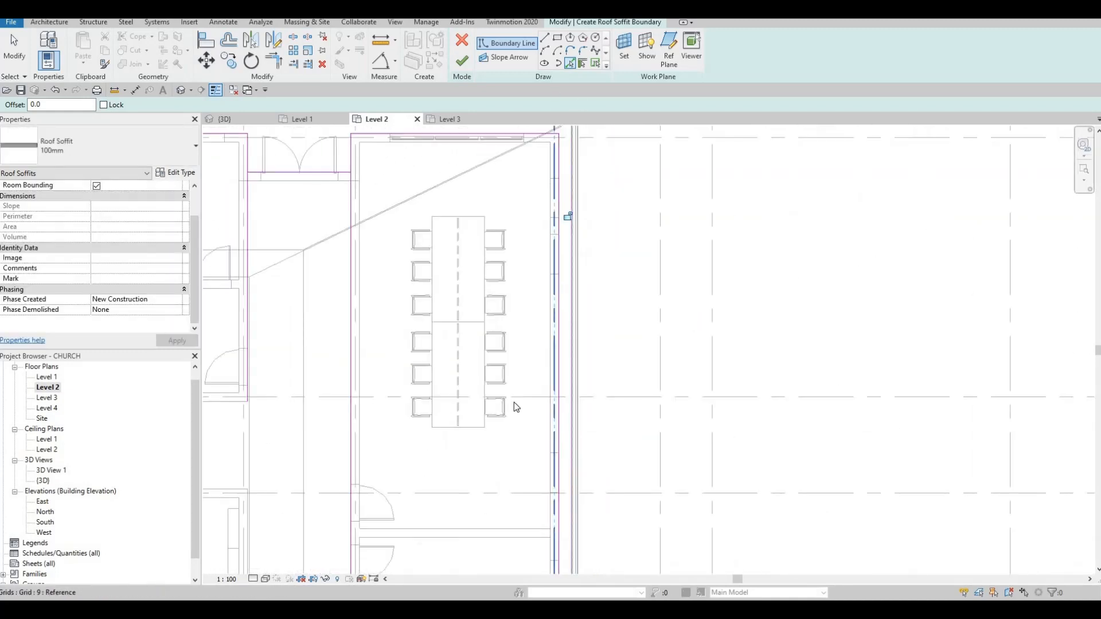
- Pick the roof's end edge where the vertical eave stops beside the main hall as a boundary line
middle_drag(514, 402, 505, 172)
middle_drag(521, 523, 529, 381)
scroll(535, 369, up, 2)
scroll(538, 373, up, 2)
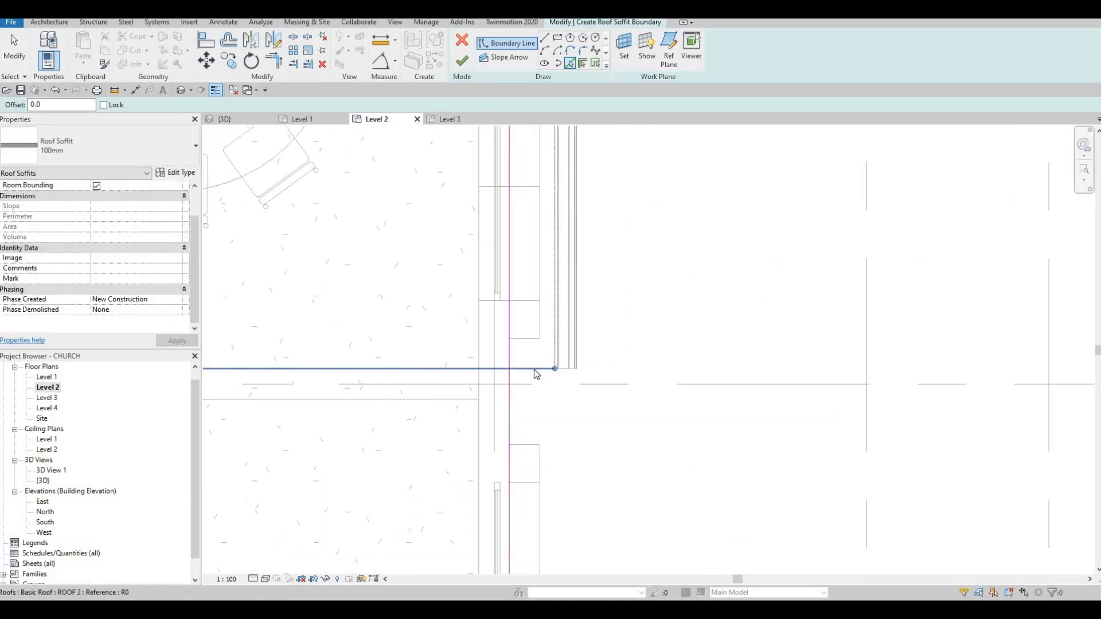
click(534, 369)
- Trim the roof end line and the wall line to a corner at the eave's end, unjoining the conflicting elements
key(Escape)
key(Escape)
key(t)
key(r)
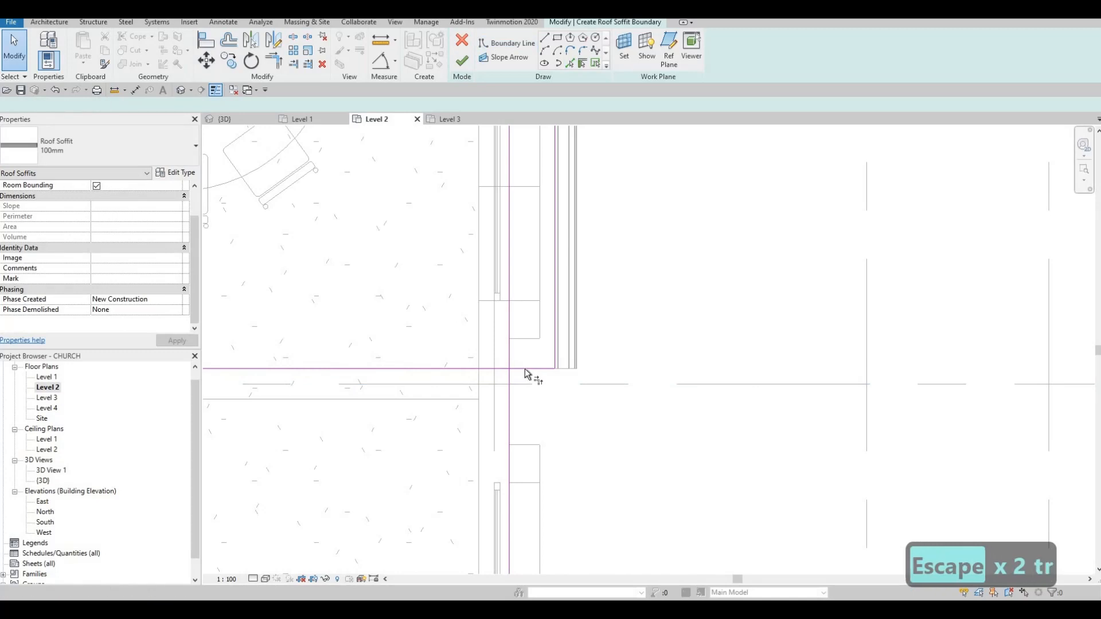
click(524, 369)
click(509, 351)
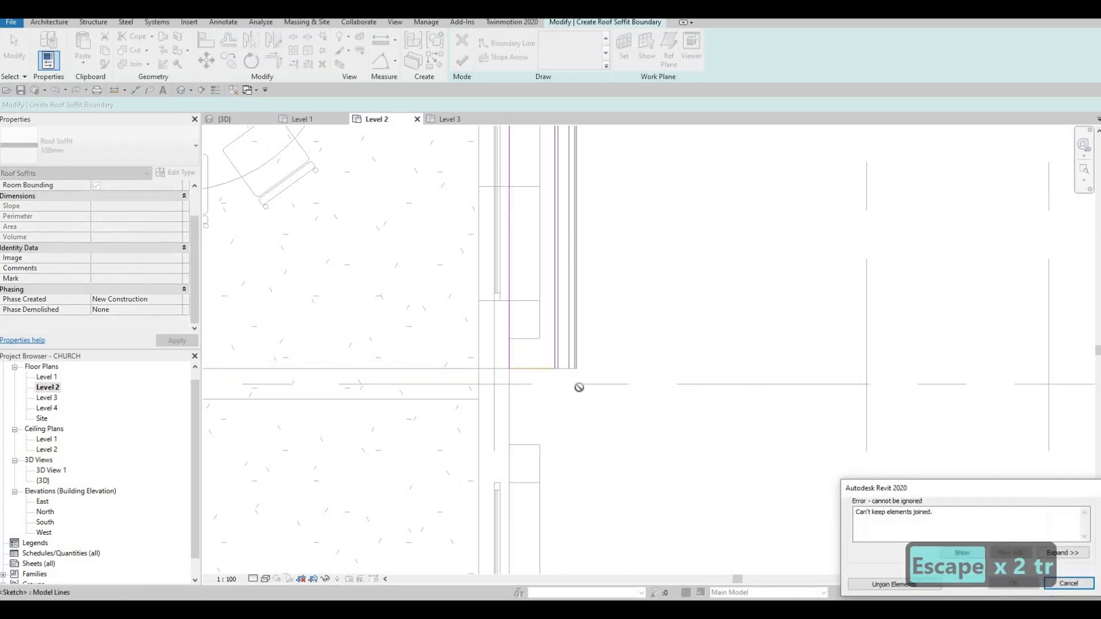
scroll(536, 361, down, 1)
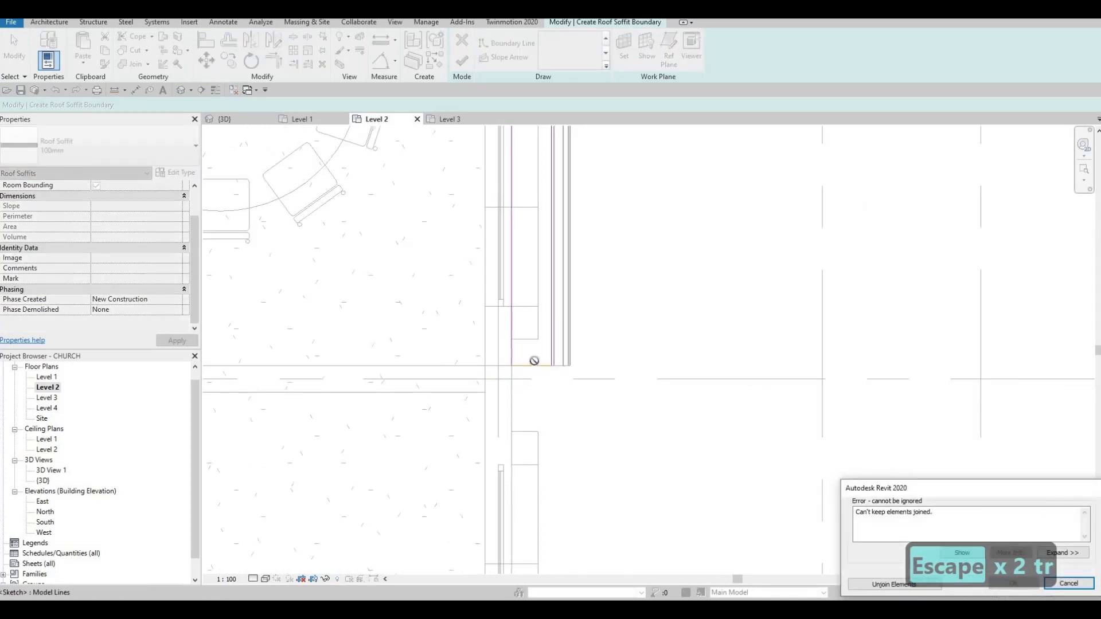
click(885, 585)
key(Escape)
key(Escape)
scroll(533, 439, up, 2)
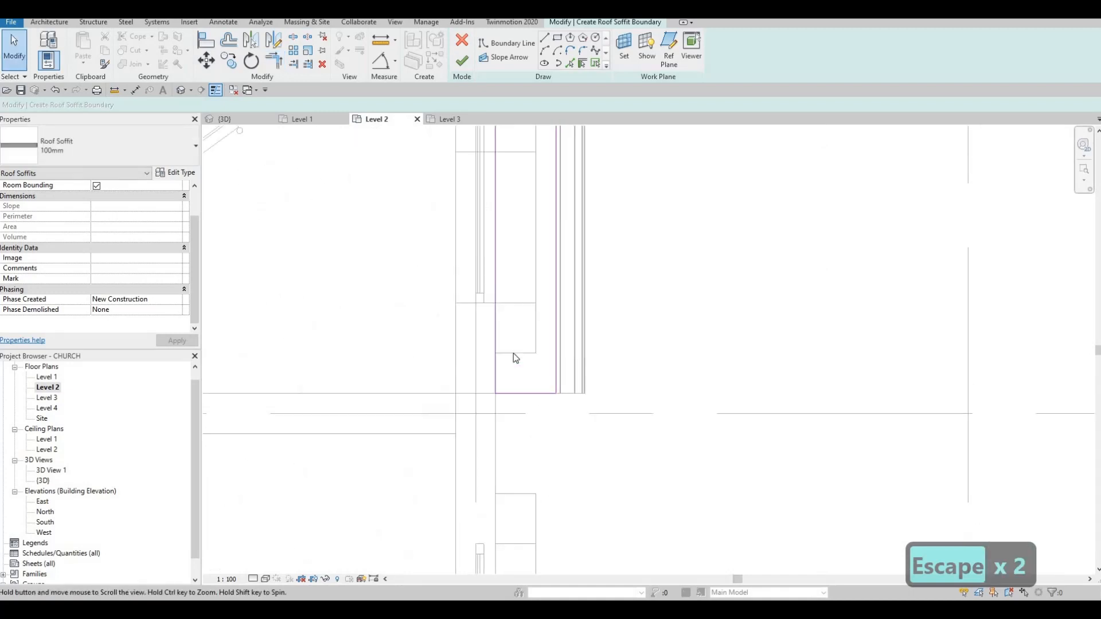
- Trim the soffit boundary lines to a corner at the recessed double doorway beside the meeting room
middle_drag(514, 354, 536, 457)
scroll(536, 457, down, 3)
middle_drag(531, 337, 545, 476)
scroll(545, 479, down, 2)
middle_drag(409, 160, 469, 420)
scroll(470, 420, down, 1)
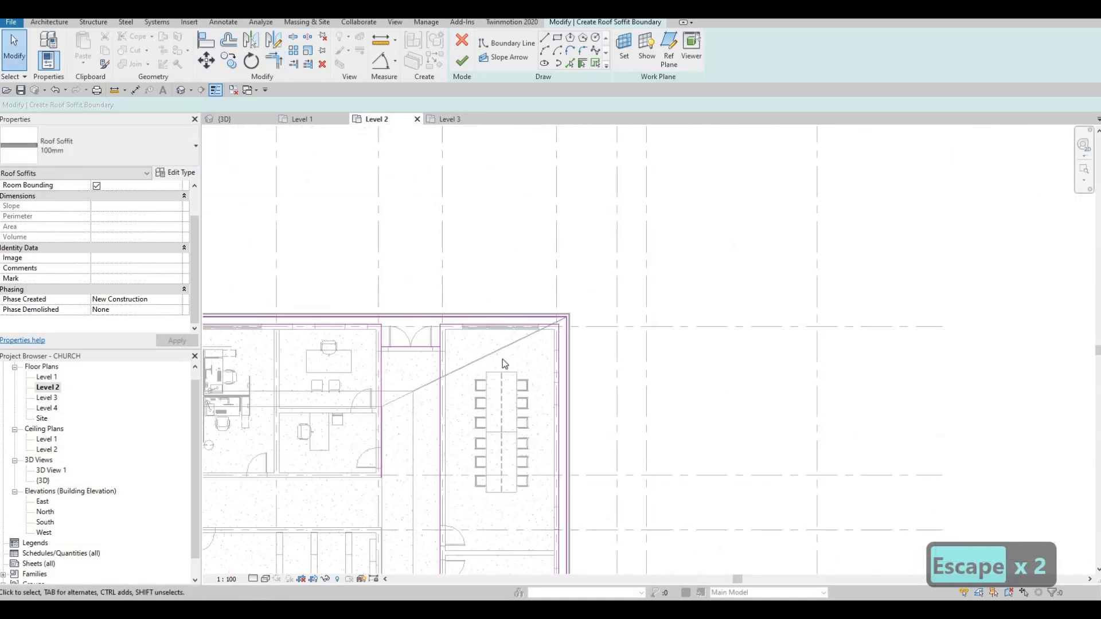
scroll(502, 361, up, 2)
key(t)
key(r)
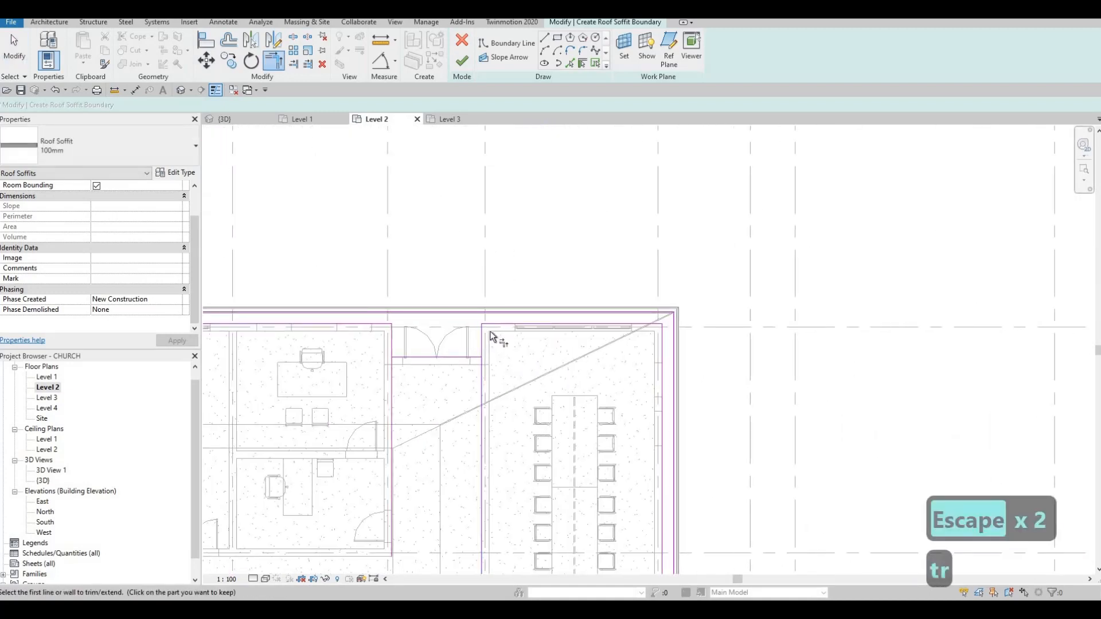
scroll(478, 347, up, 1)
click(397, 353)
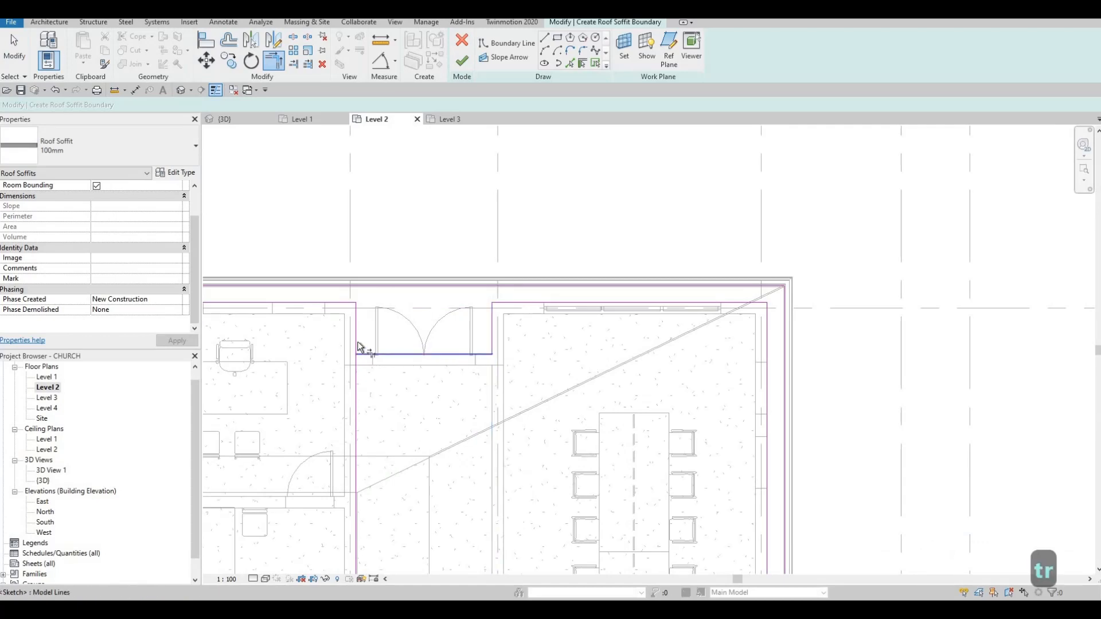
- Trim the wall boundary lines to a corner where the open office's end wall meets the other double-door entrance wall
middle_drag(321, 342, 580, 347)
middle_drag(358, 364, 895, 383)
middle_drag(275, 339, 631, 366)
middle_drag(241, 390, 529, 393)
middle_drag(466, 491, 521, 407)
click(448, 412)
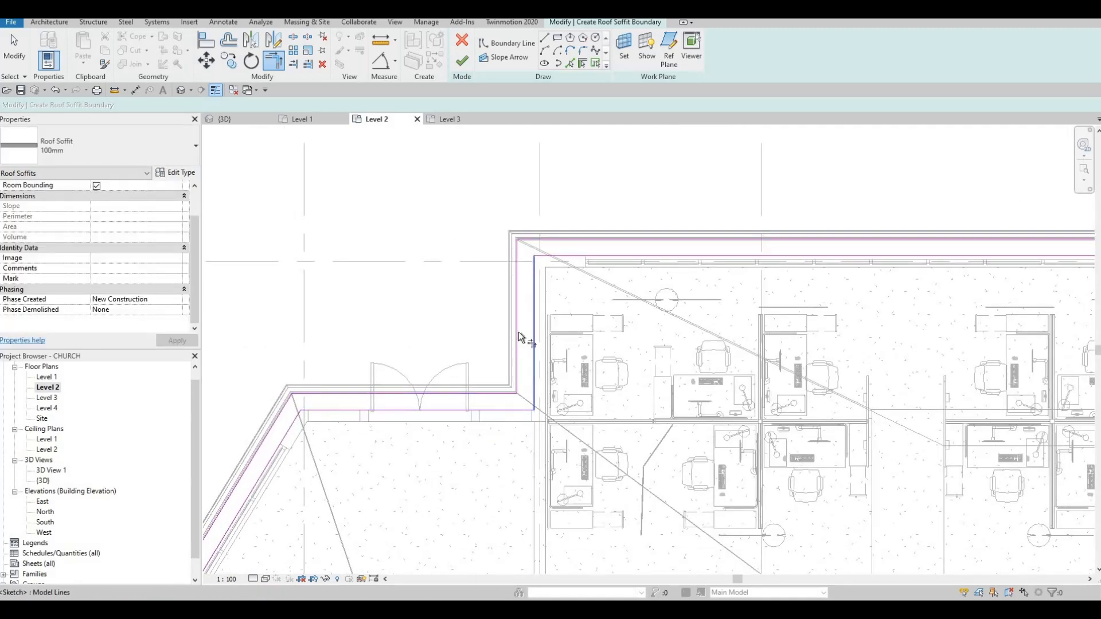
- Check the boundary down to the slanted wall's end, finish the 100 mm roof soffit and clear the selection
middle_drag(332, 415, 520, 310)
scroll(488, 302, up, 2)
scroll(477, 330, down, 2)
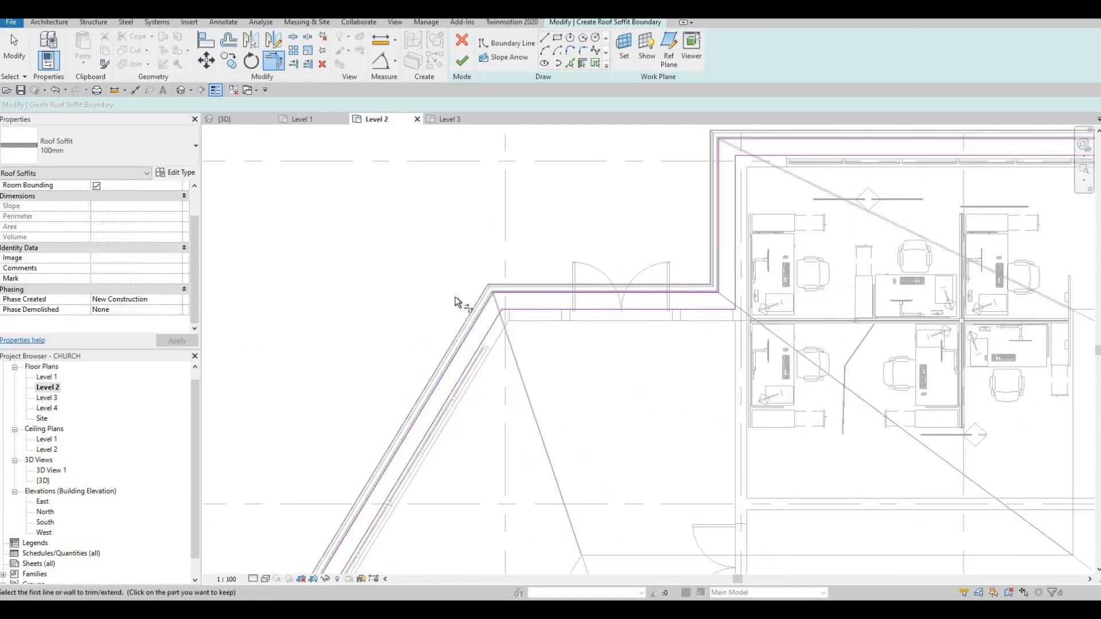
scroll(447, 321, down, 2)
middle_drag(350, 533, 419, 406)
scroll(423, 409, up, 3)
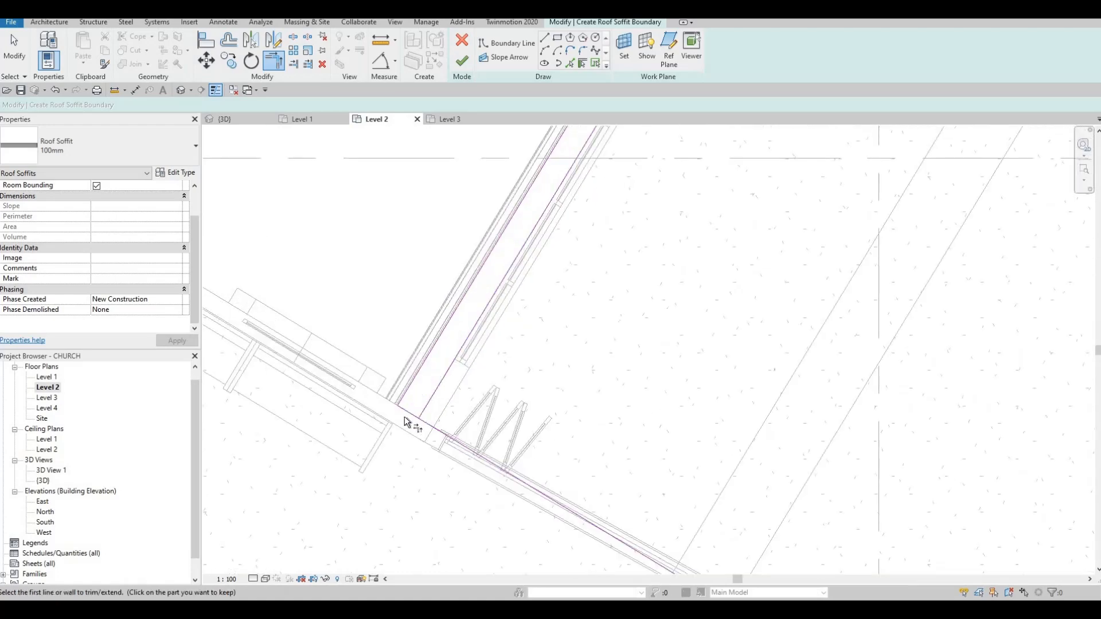
key(Escape)
click(462, 61)
scroll(439, 319, down, 5)
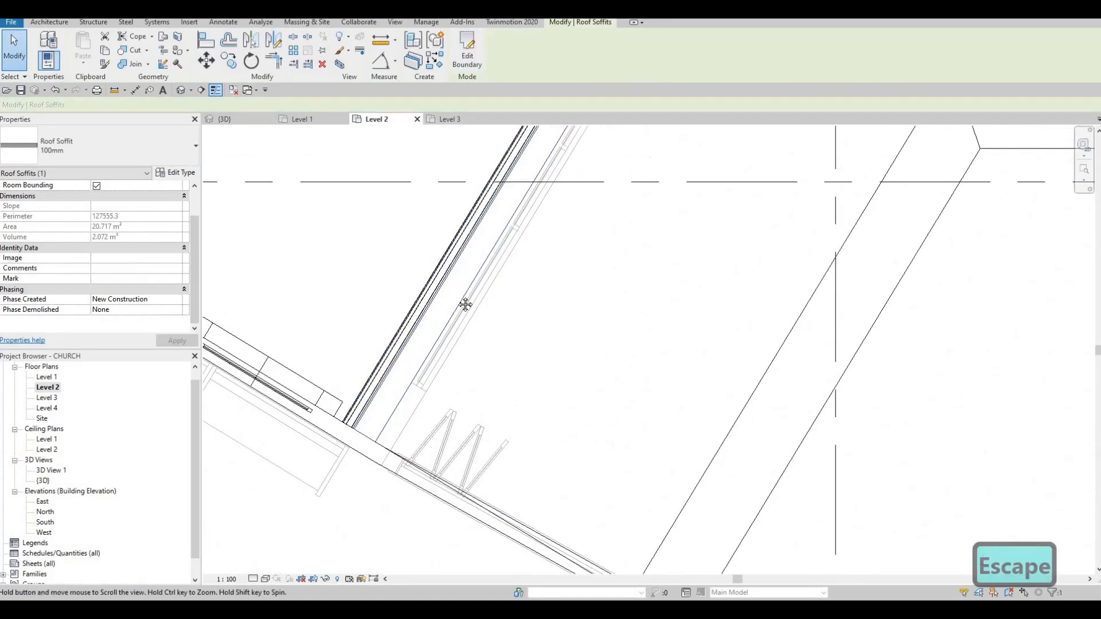
key(Escape)
key(Escape)
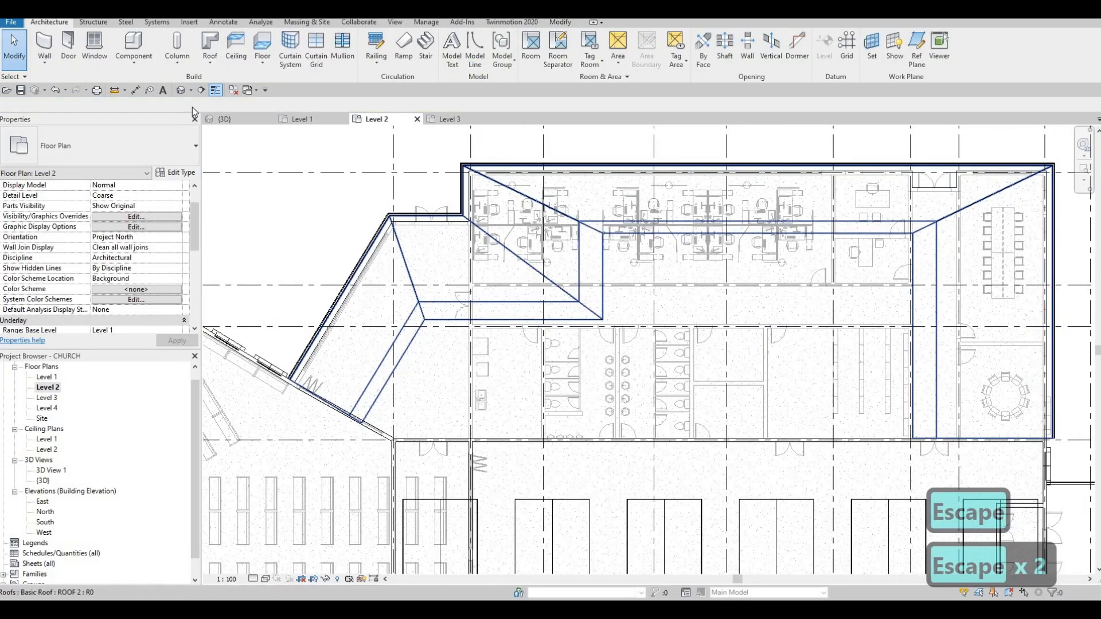
- Select the new roof soffit in the 3D view and inspect it around the wing's eaves and recessed doorway
click(181, 90)
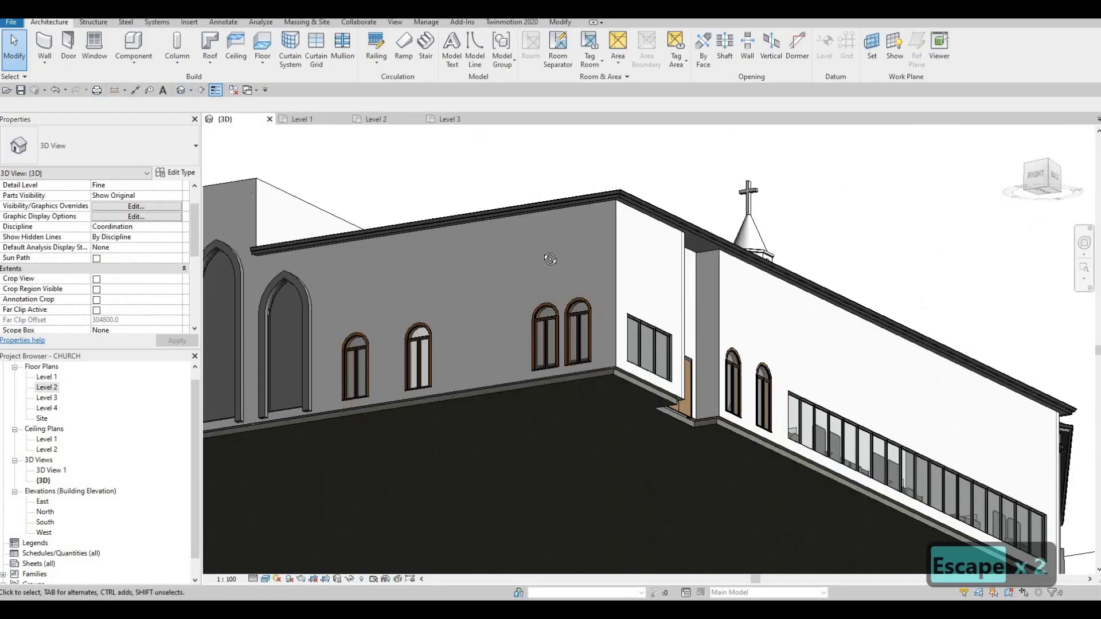
scroll(625, 184, up, 6)
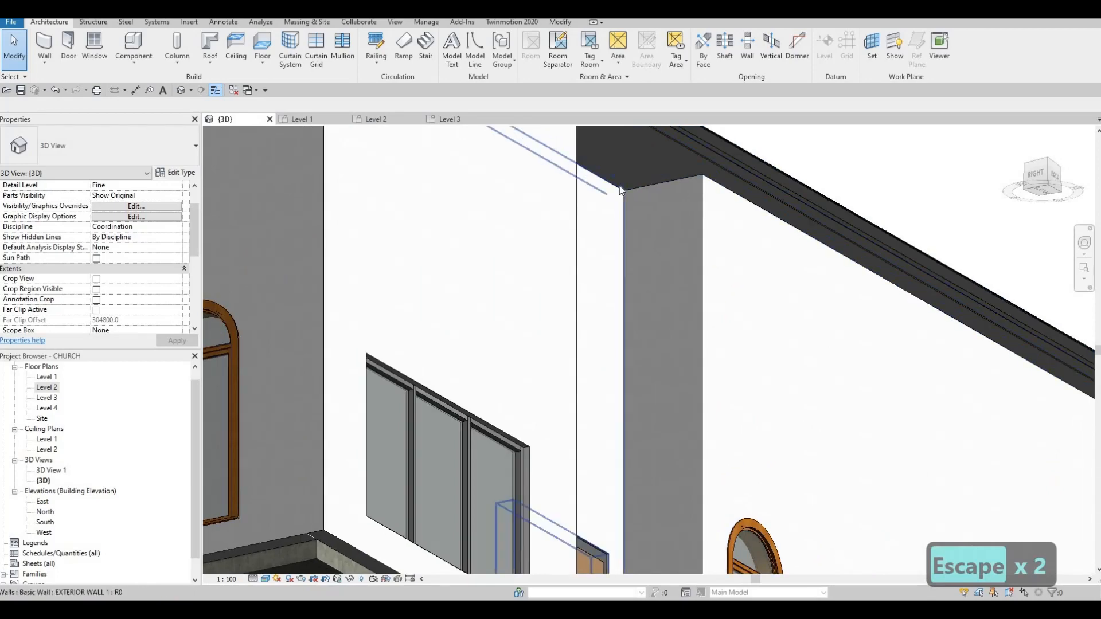
click(619, 185)
shift+middle_drag(619, 184, 598, 324)
middle_drag(378, 314, 468, 351)
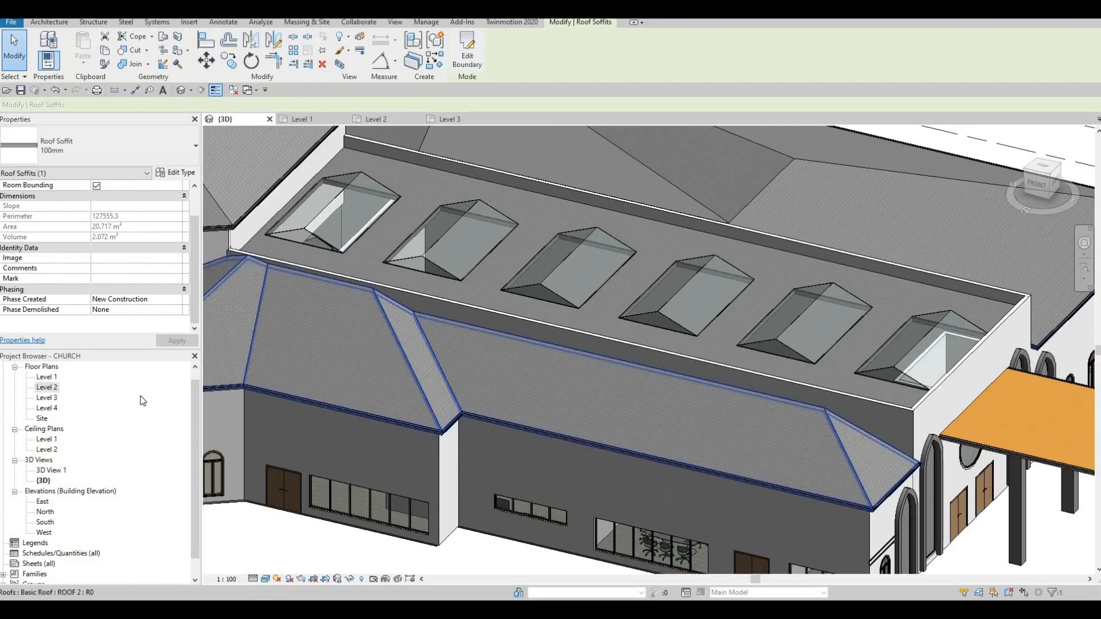
- Open the Level 4 and Level 3 floor plans to examine the walls around the skylit hall roof
click(50, 409)
key(Escape)
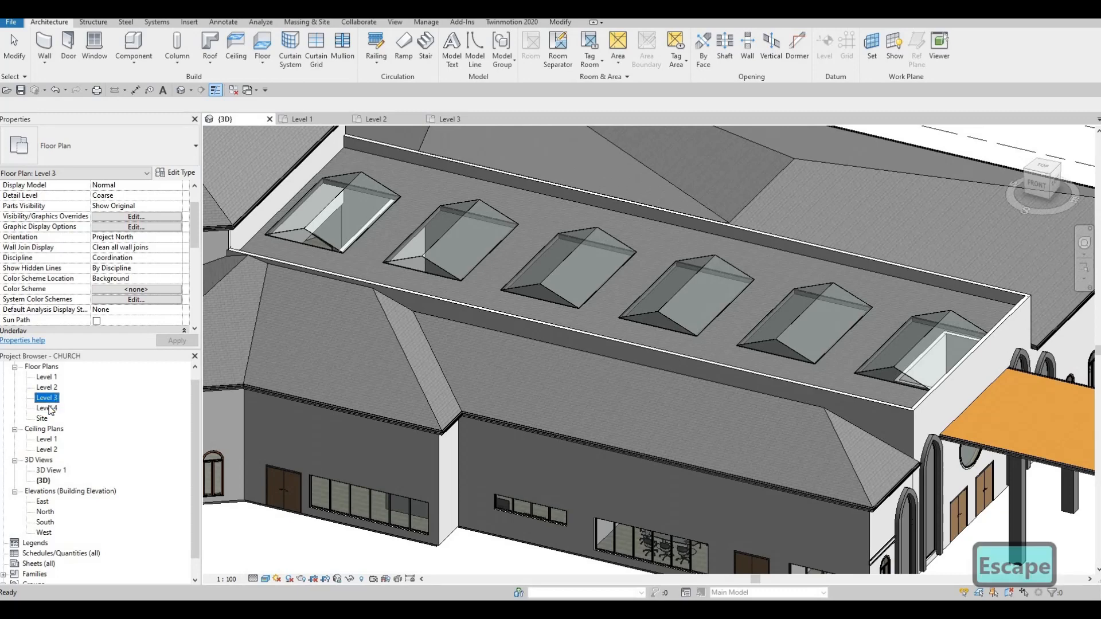
double_click(47, 408)
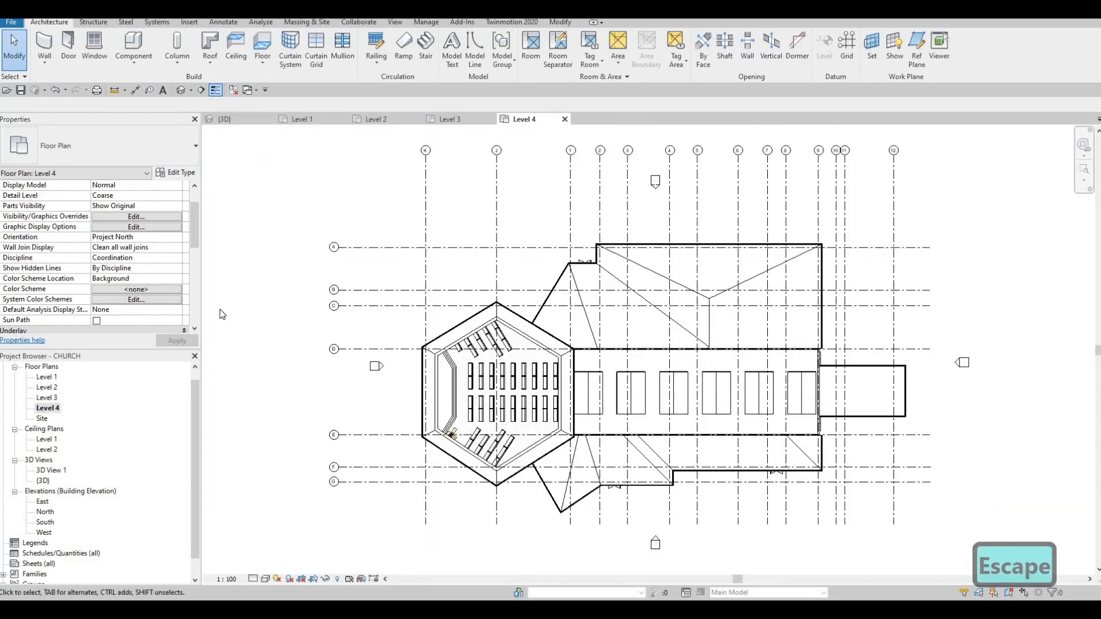
middle_drag(631, 393, 271, 314)
double_click(47, 398)
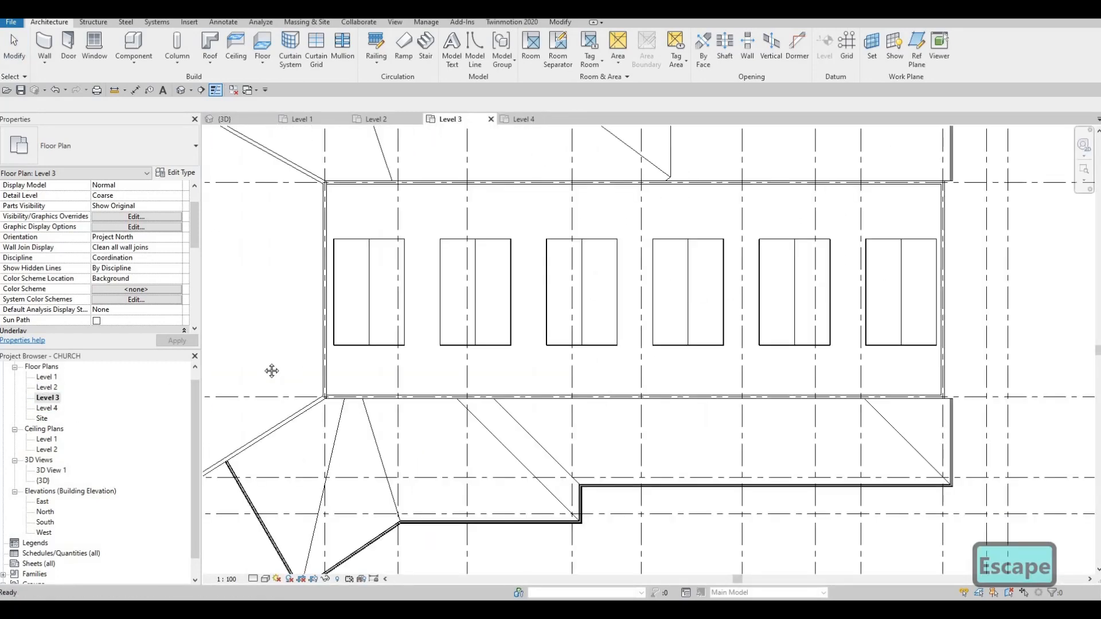
middle_drag(354, 386, 220, 398)
scroll(352, 376, down, 1)
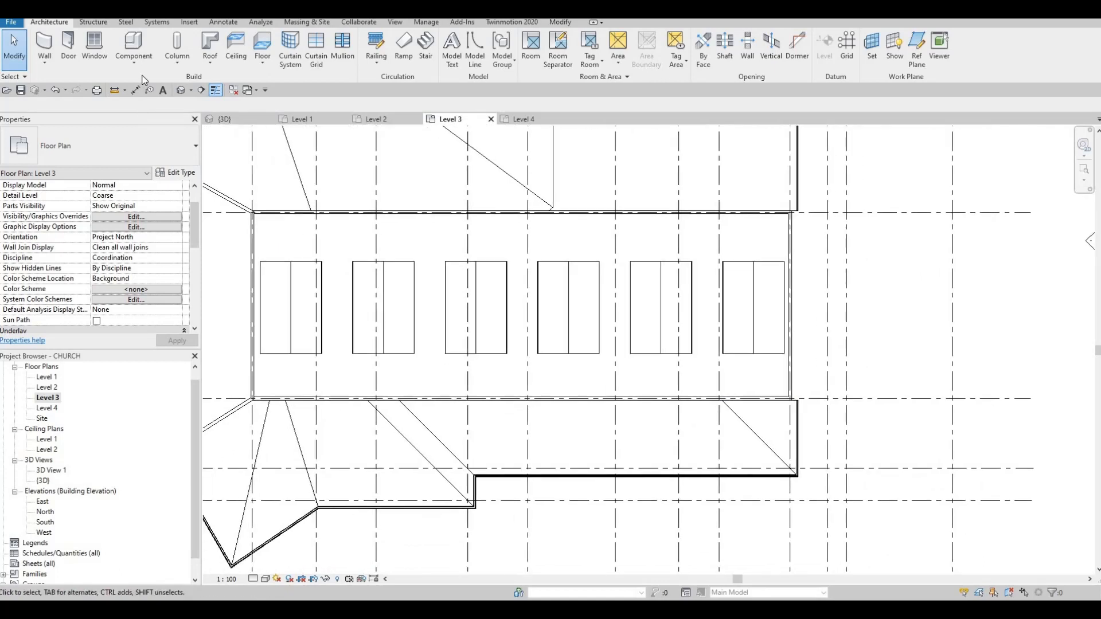
click(50, 68)
key(Escape)
key(Escape)
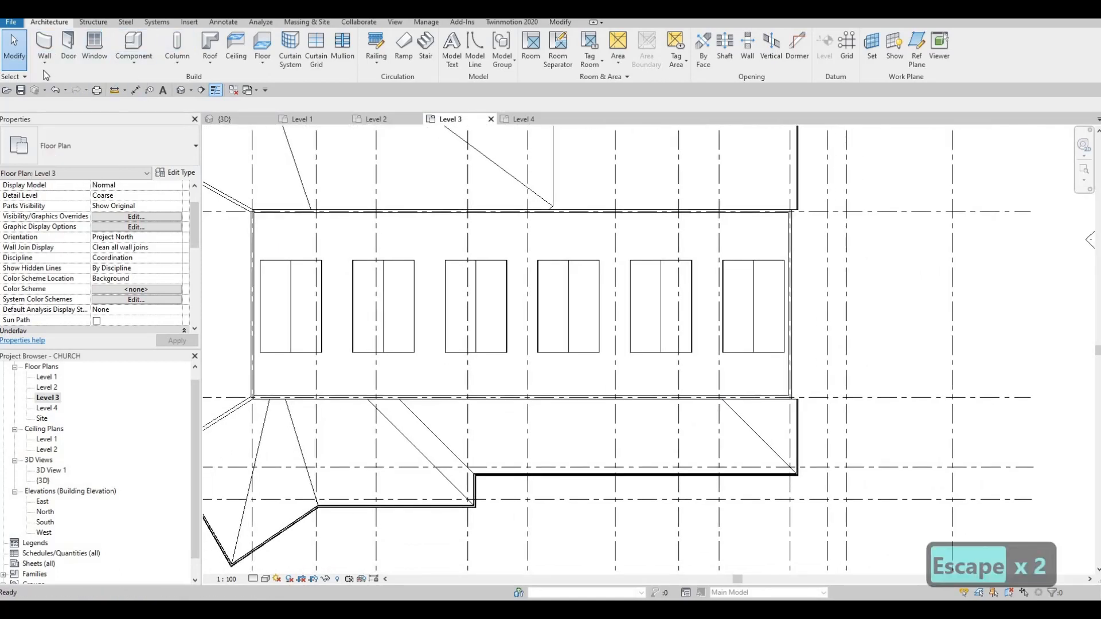
click(50, 66)
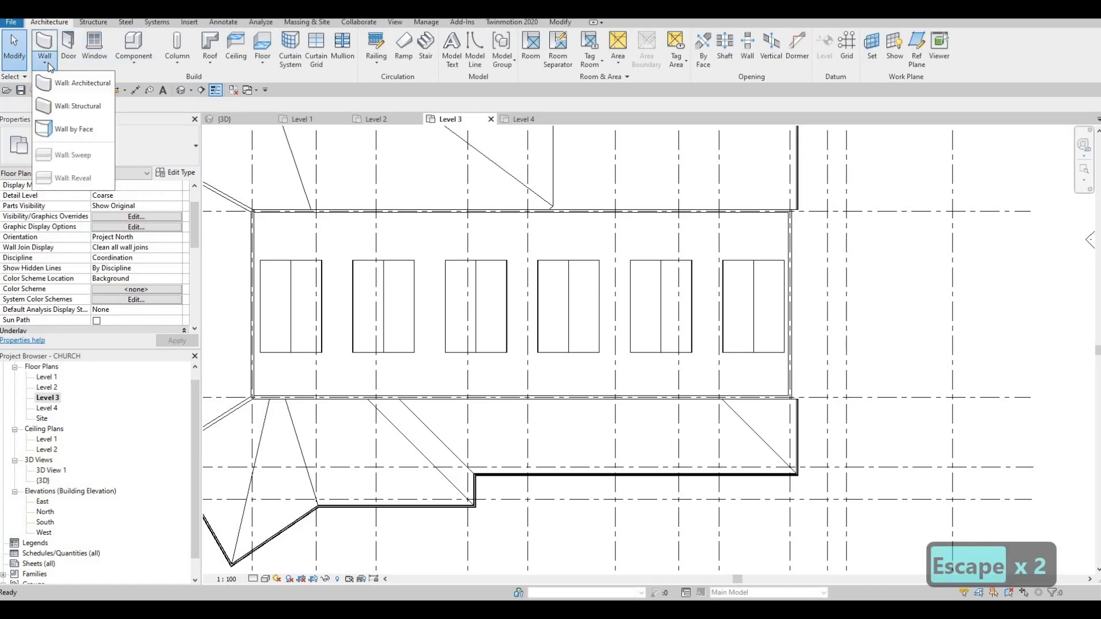
key(Escape)
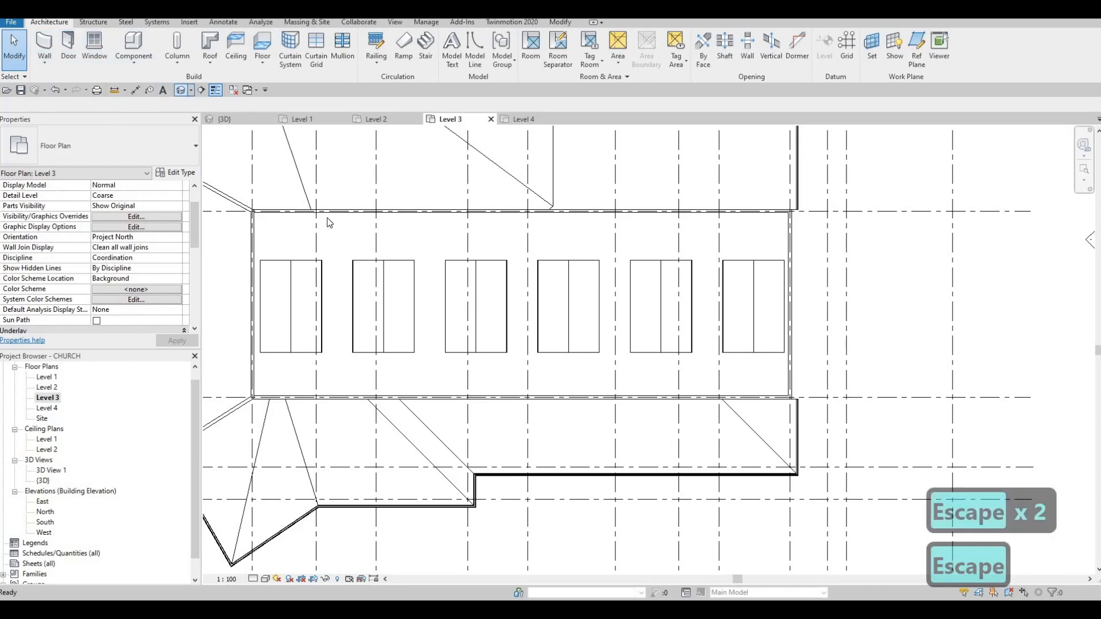
- Start a wall sweep in the 3D view and duplicate the Cornice type as "parapet"
click(225, 119)
click(51, 67)
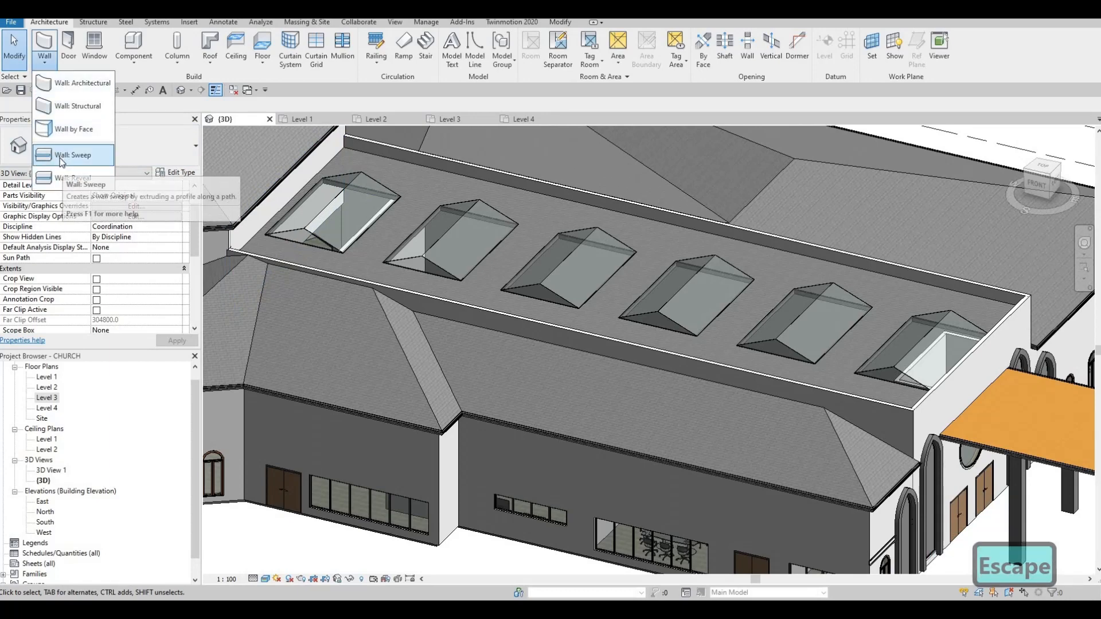
click(112, 166)
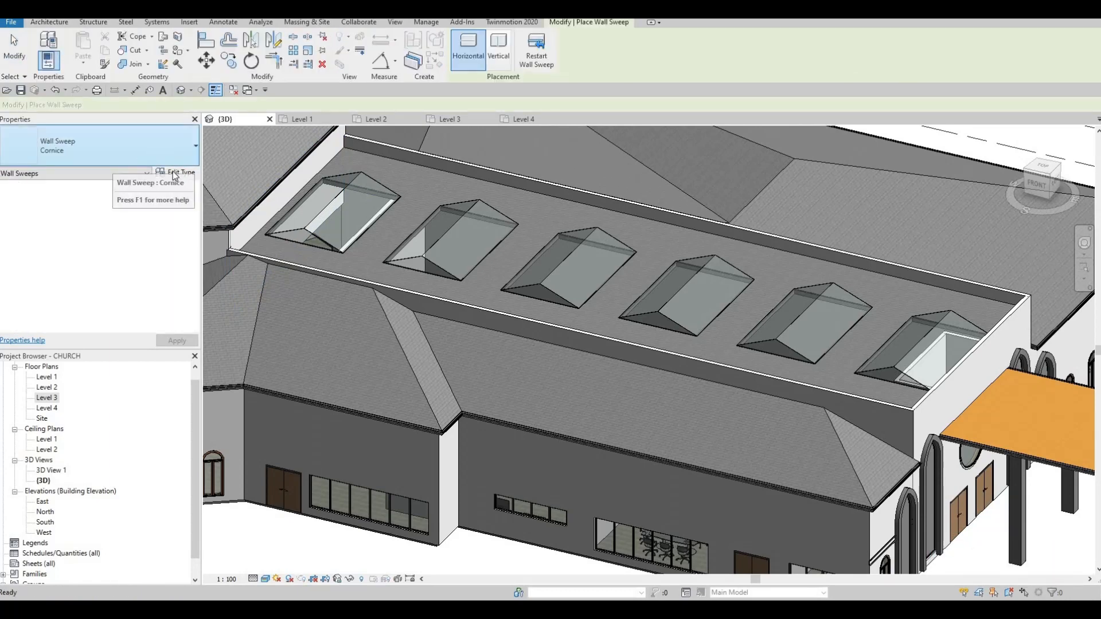
click(177, 173)
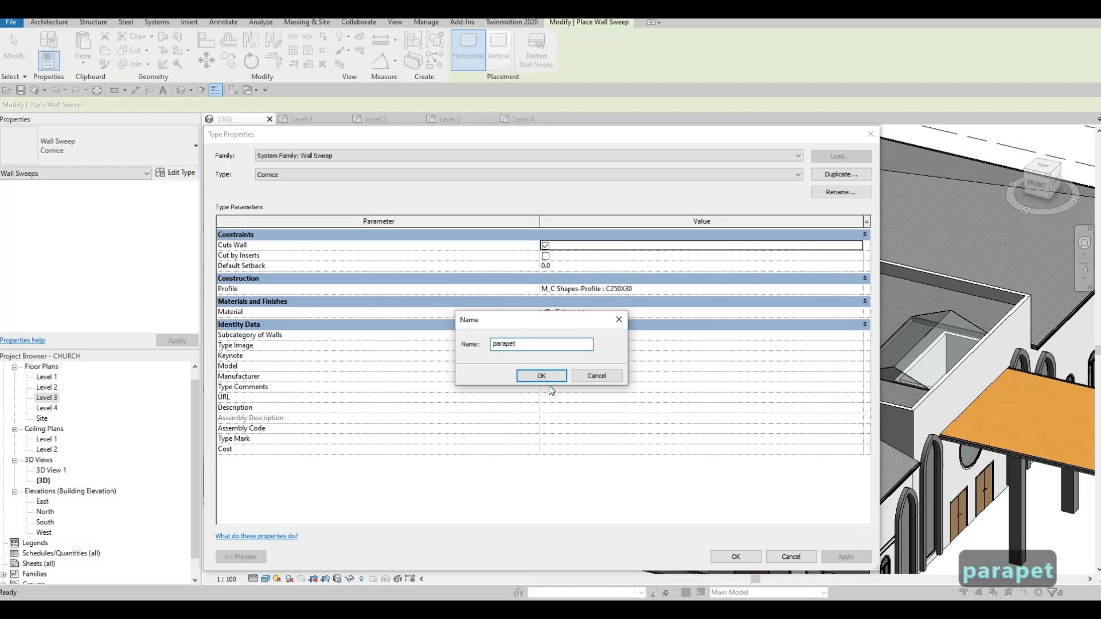
key(Return)
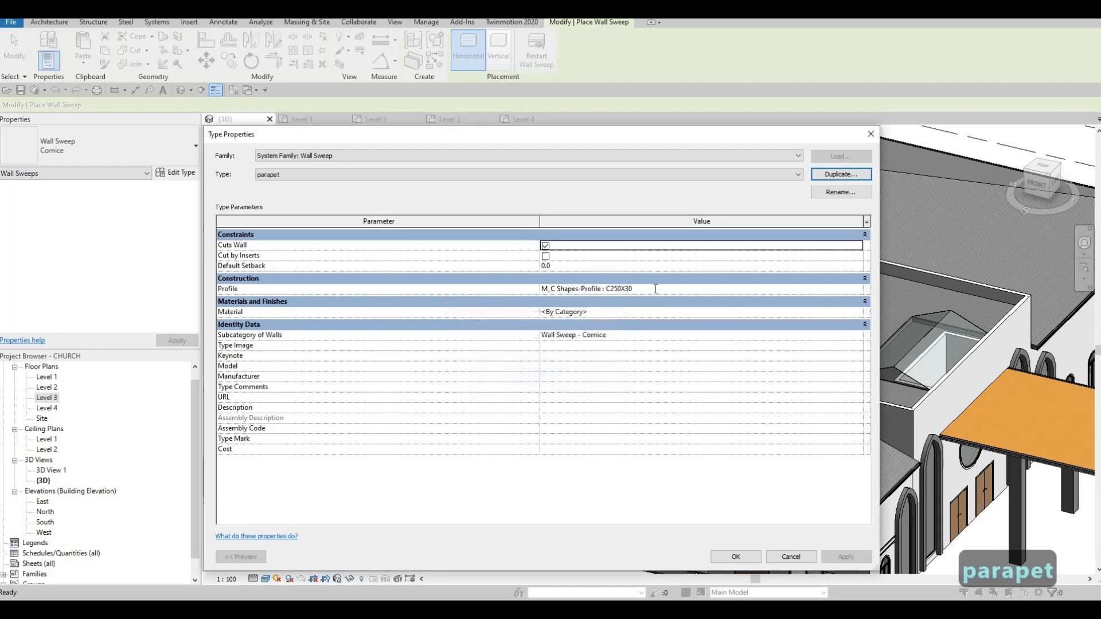
- Set the parapet sweep's profile to M_Parapet Cap-Precast : 300mm Wide
click(848, 290)
click(858, 289)
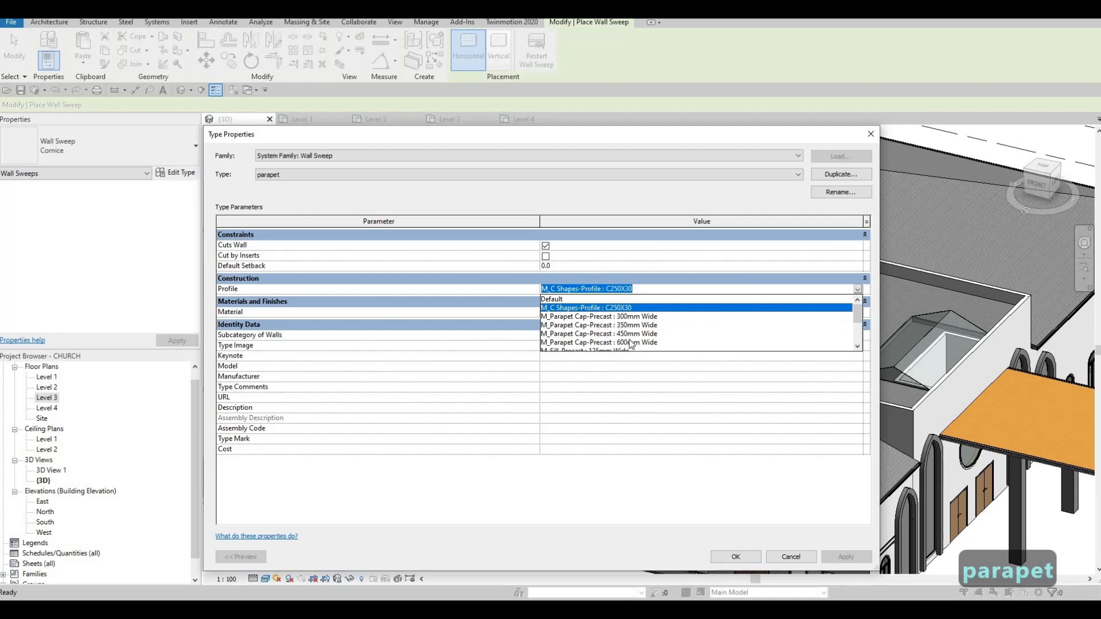
scroll(628, 341, down, 2)
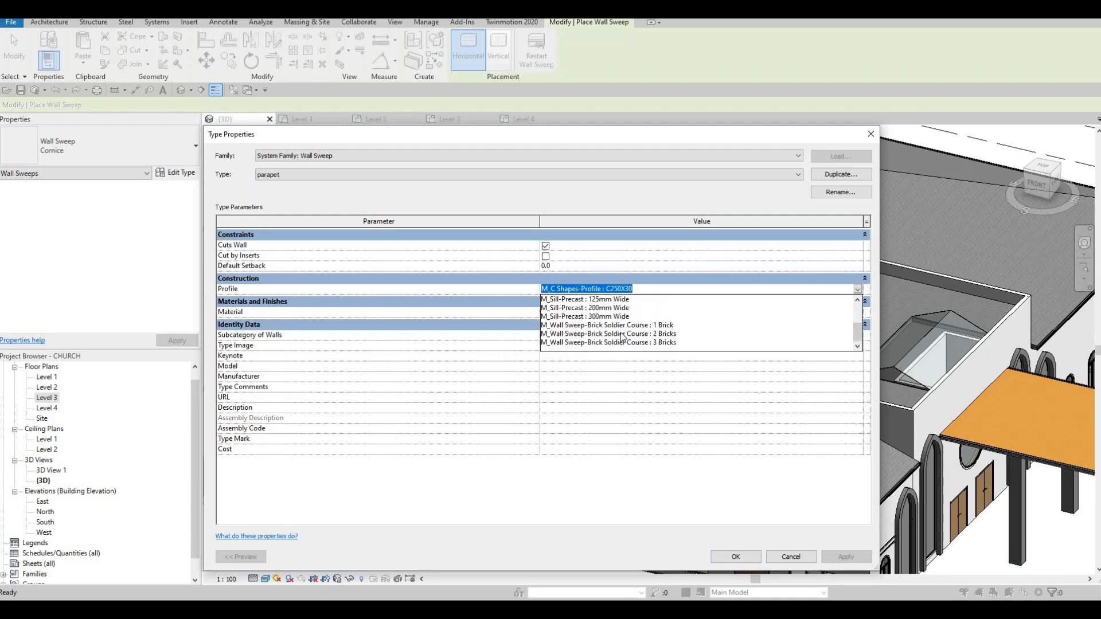
scroll(624, 330, up, 1)
scroll(636, 324, up, 1)
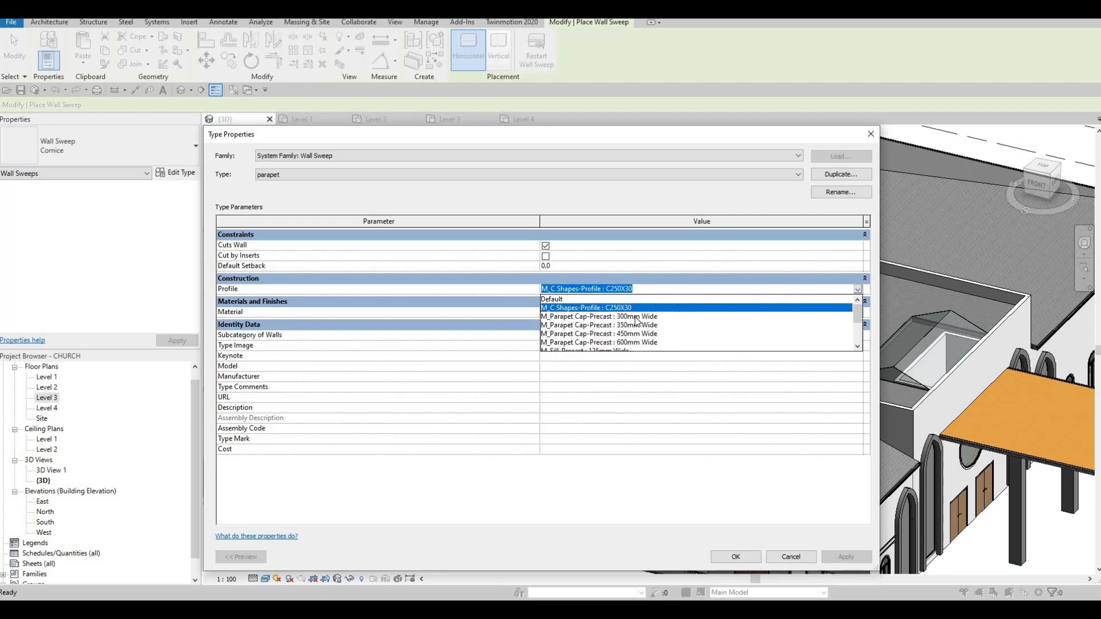
click(605, 316)
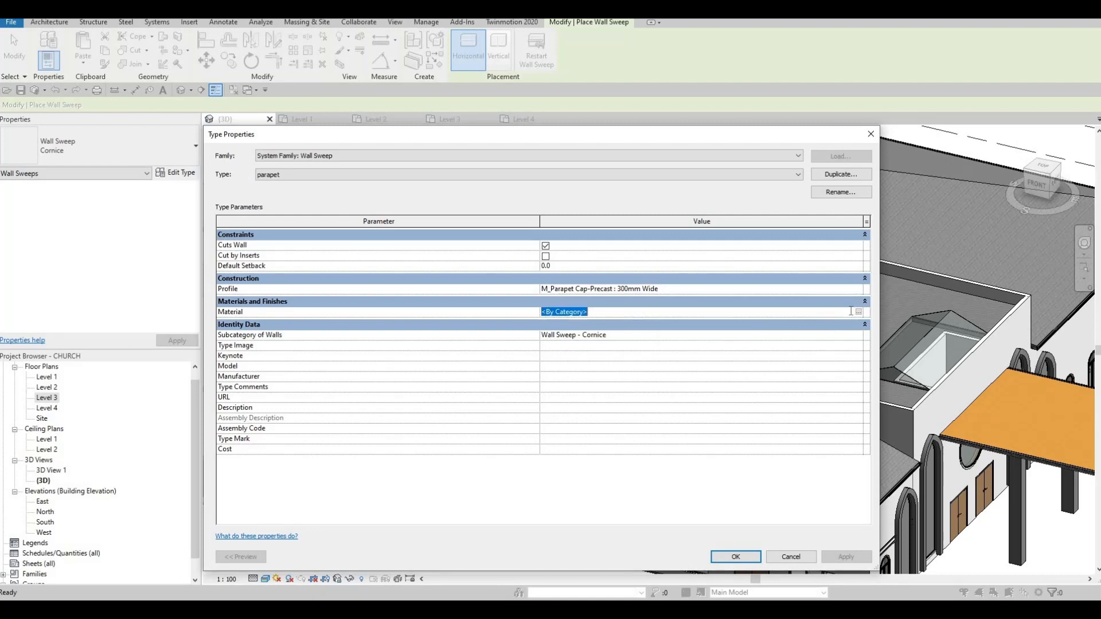
- Add Aluminum 2014-T6 from the AEC metal library, assign it as the parapet sweep's material and accept the type settings
click(858, 311)
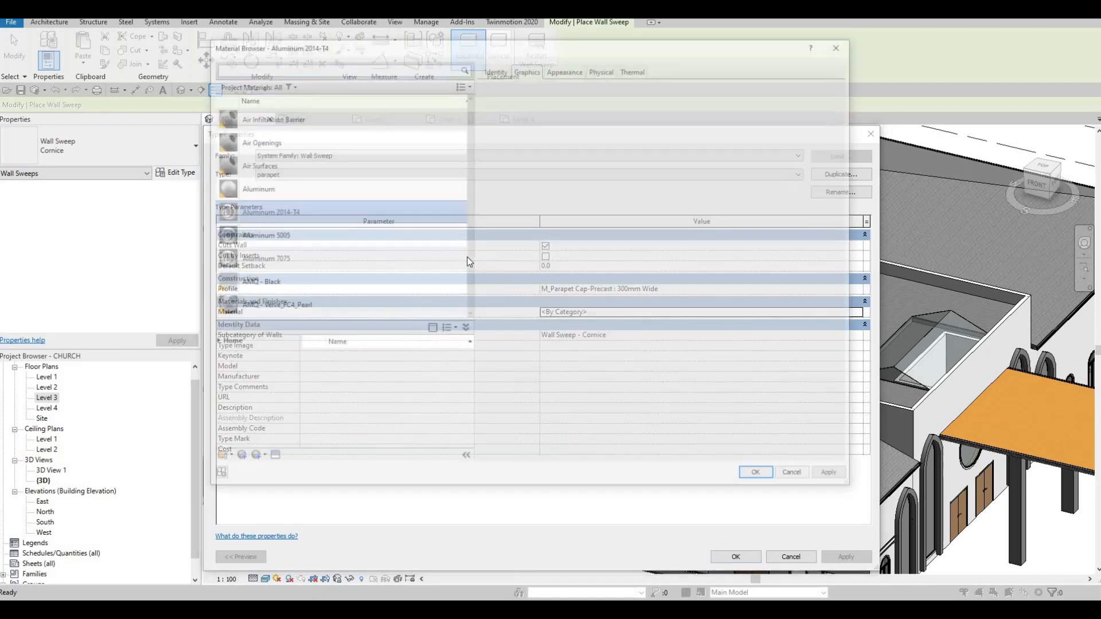
scroll(293, 237, down, 3)
scroll(293, 237, down, 3)
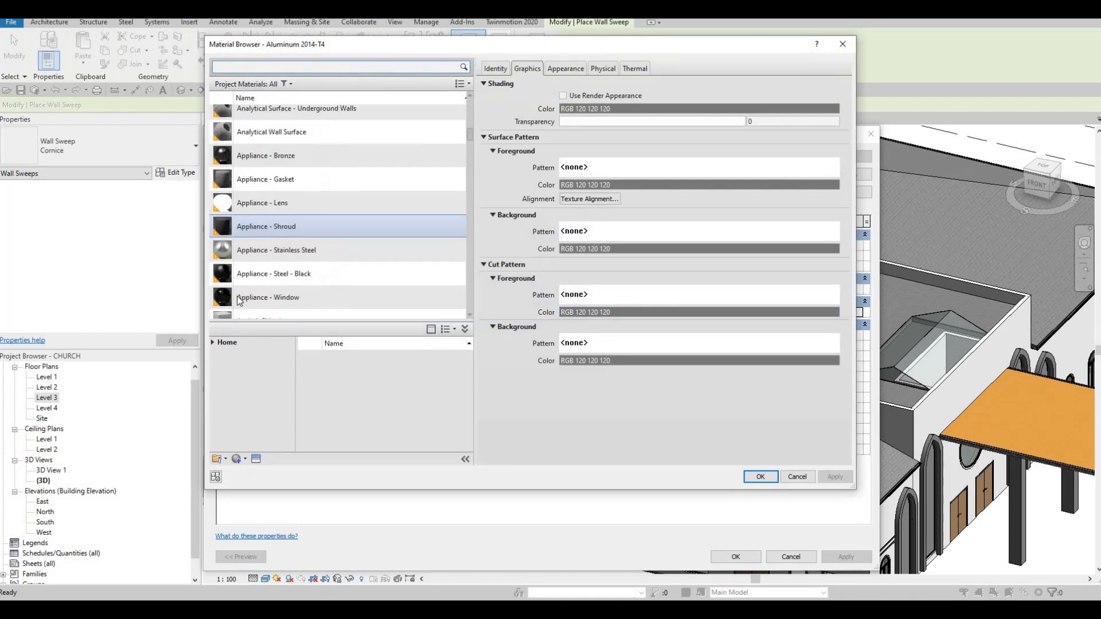
scroll(275, 258, up, 2)
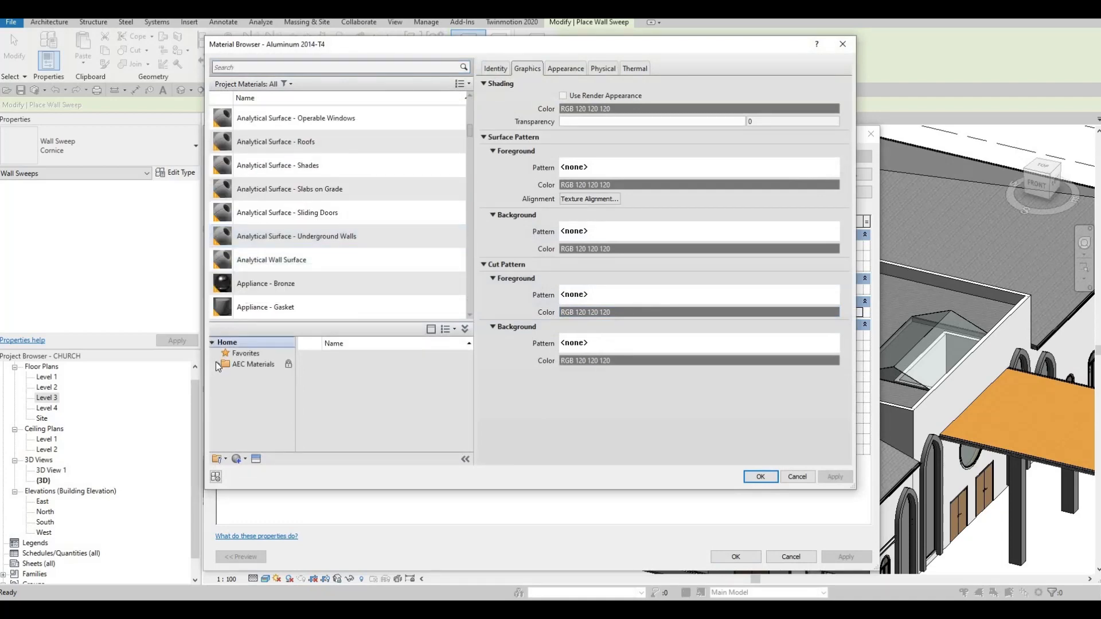
scroll(251, 395, down, 4)
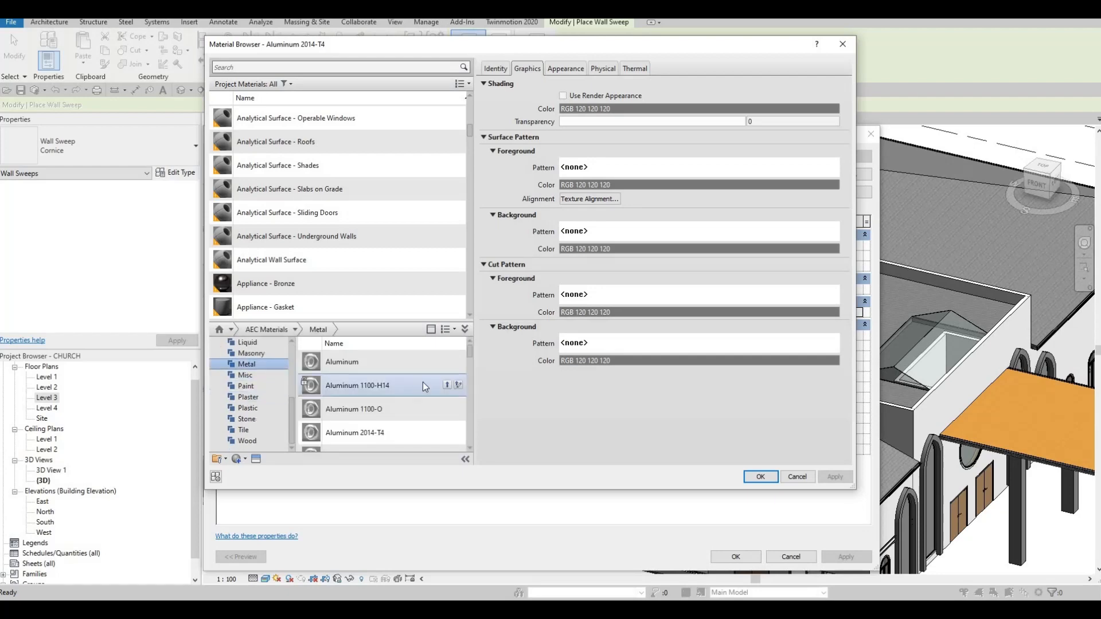
scroll(435, 381, down, 2)
click(447, 371)
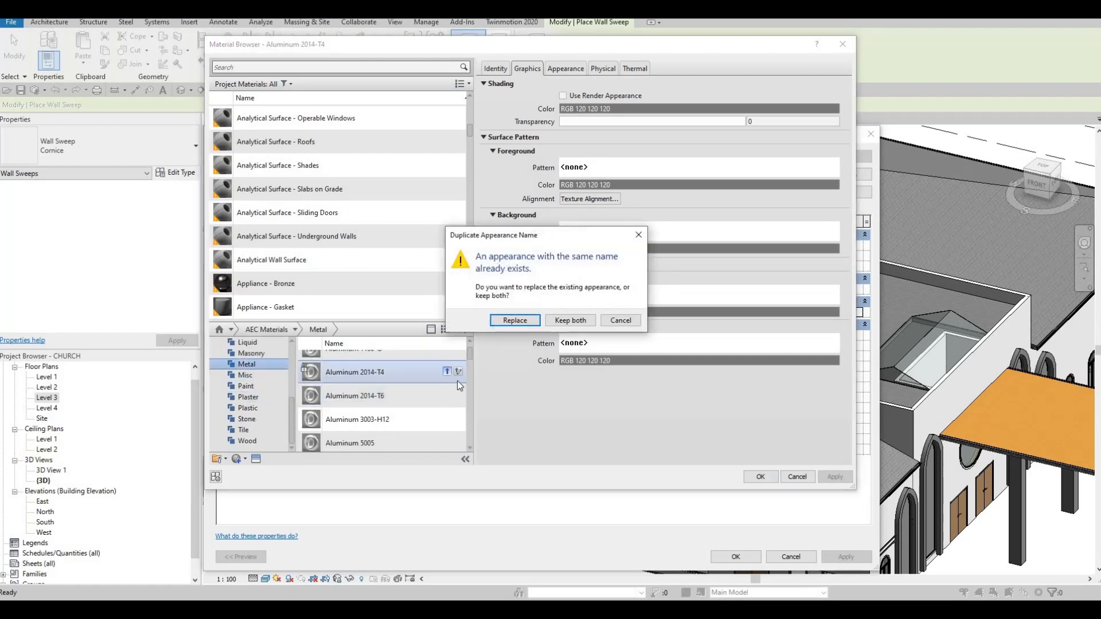
key(Escape)
click(446, 395)
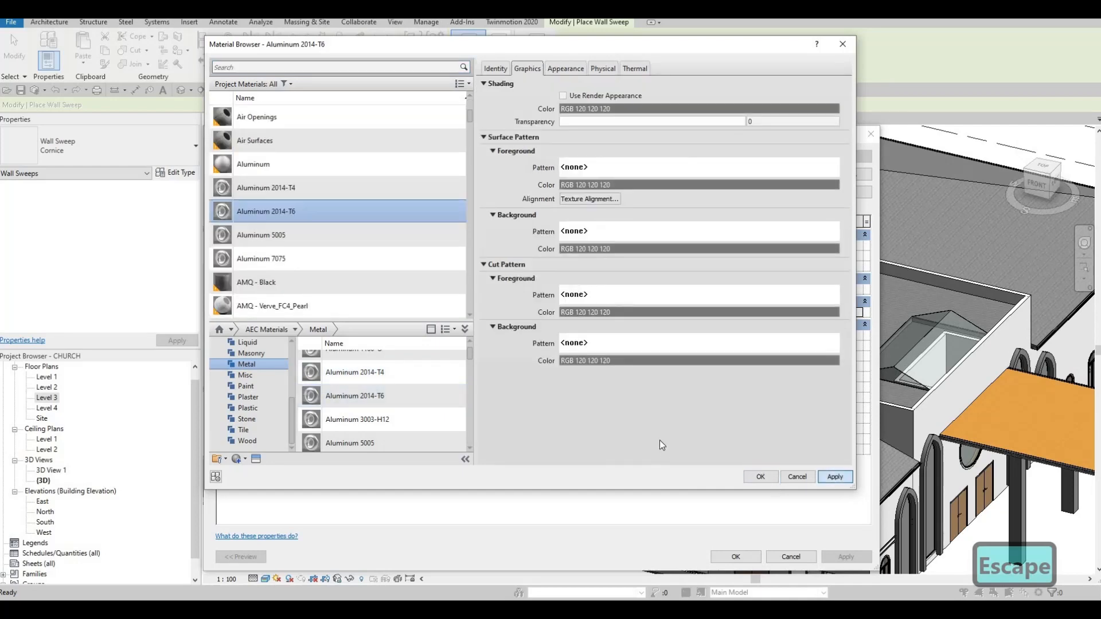
click(760, 476)
click(734, 557)
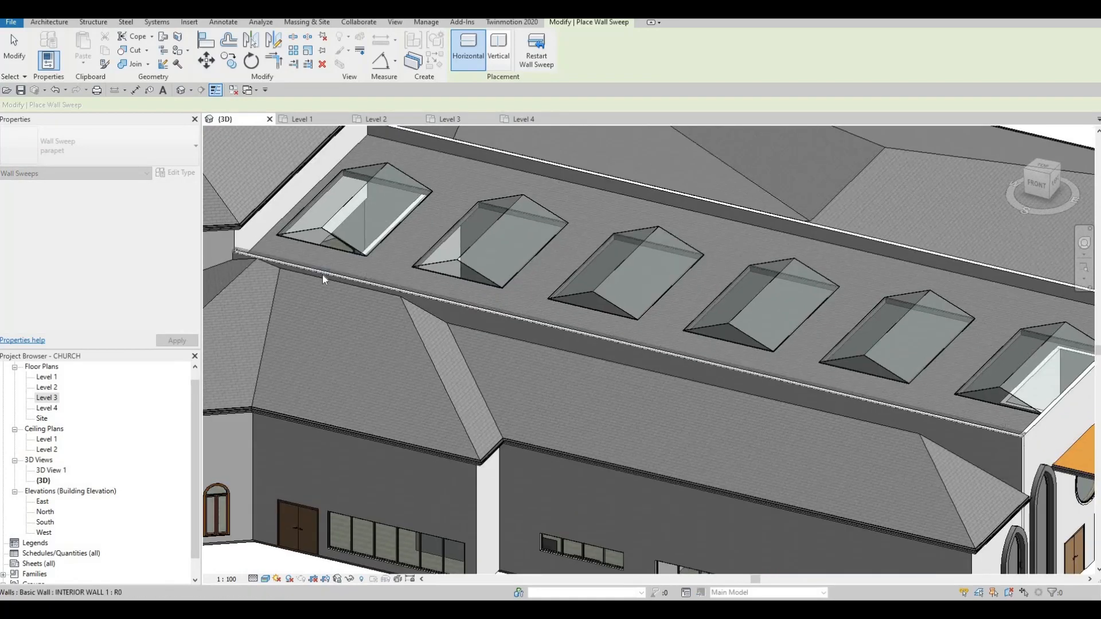
- Place the parapet wall sweep along the top edge of the skylit hall's near long wall
scroll(322, 276, up, 3)
middle_drag(323, 275, 398, 295)
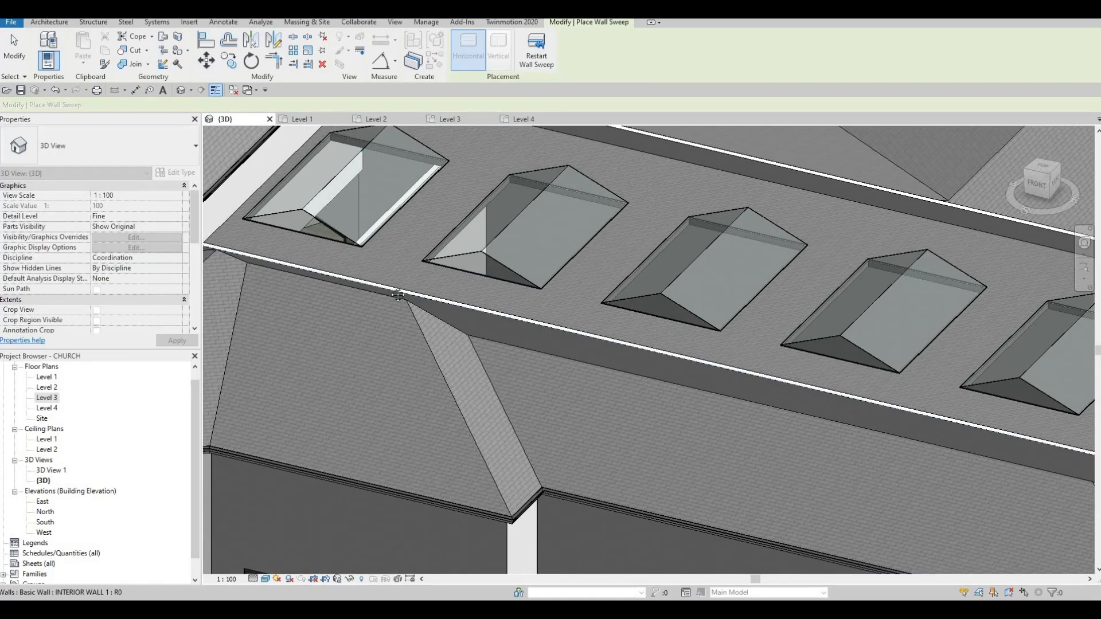
scroll(381, 289, up, 2)
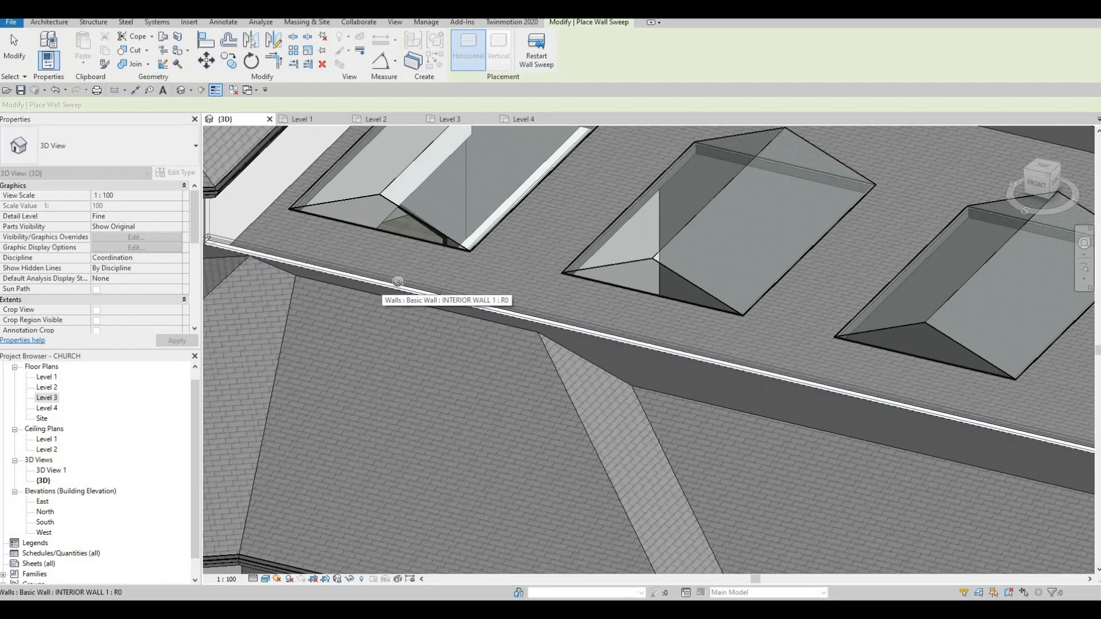
scroll(398, 282, up, 2)
key(Escape)
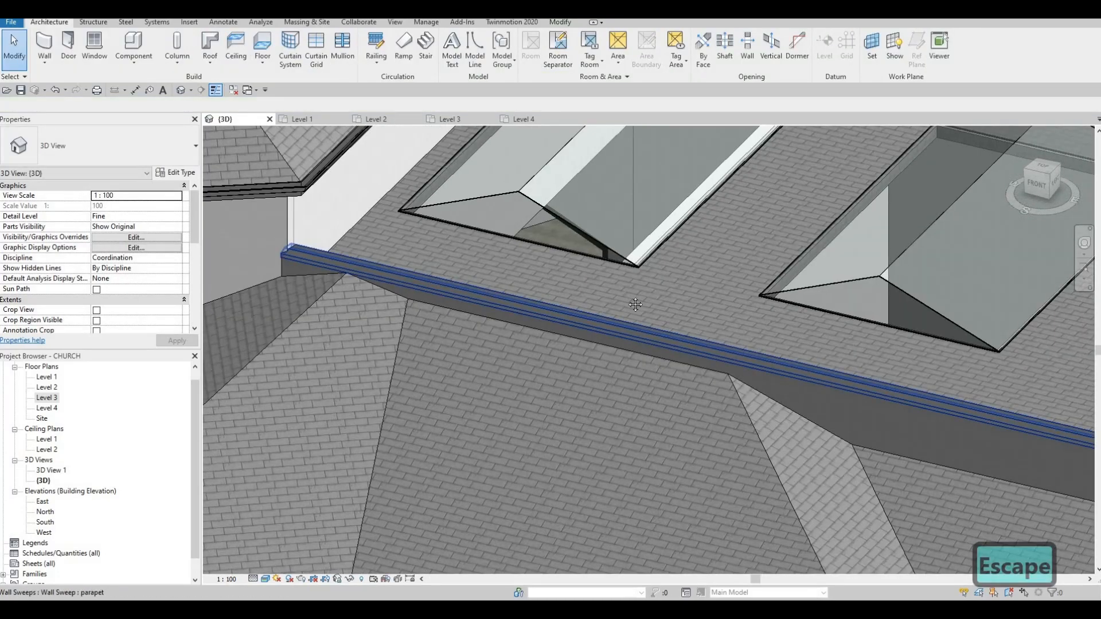
- Try to place a parapet wall sweep along the top of the hall's end wall above the entrance canopy
middle_drag(635, 304, 574, 271)
scroll(574, 271, down, 3)
middle_drag(825, 319, 614, 270)
scroll(559, 258, down, 2)
scroll(622, 267, up, 2)
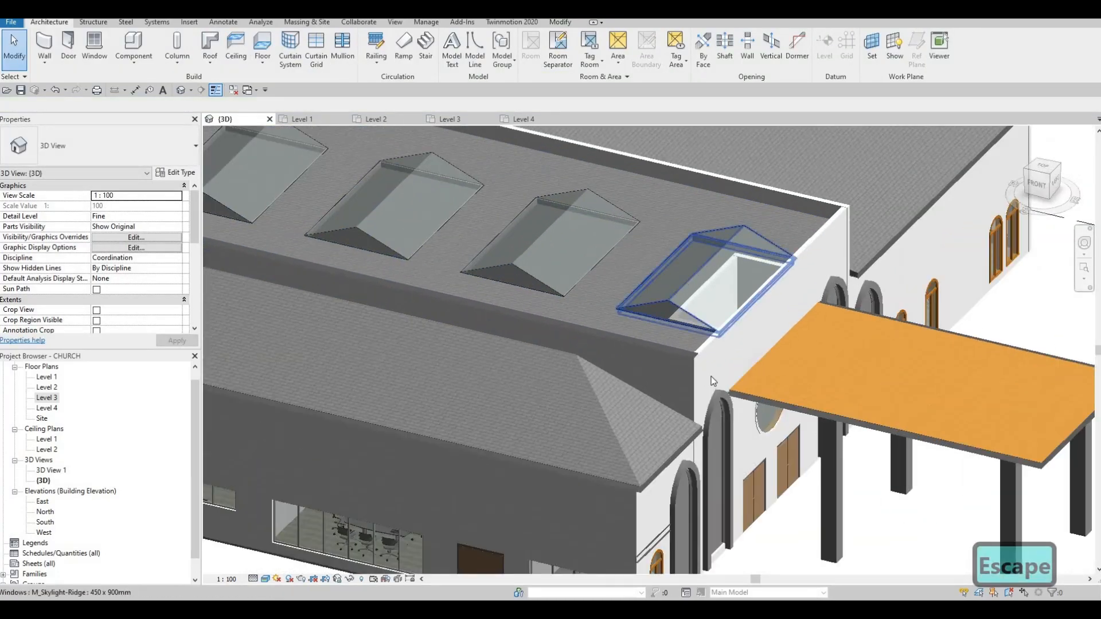
scroll(696, 334, up, 4)
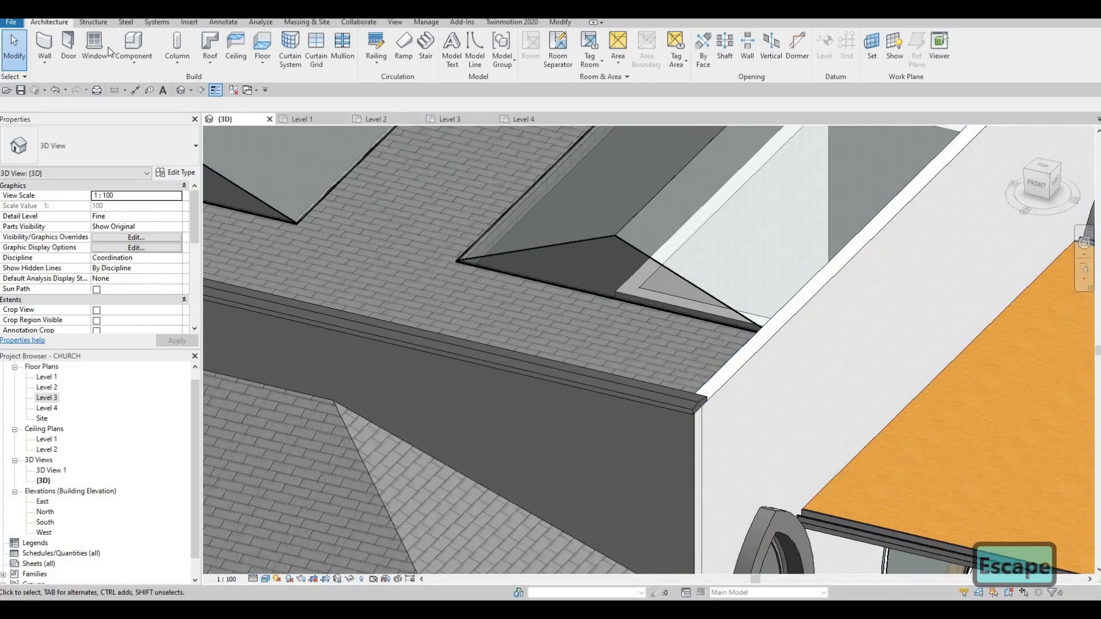
click(45, 57)
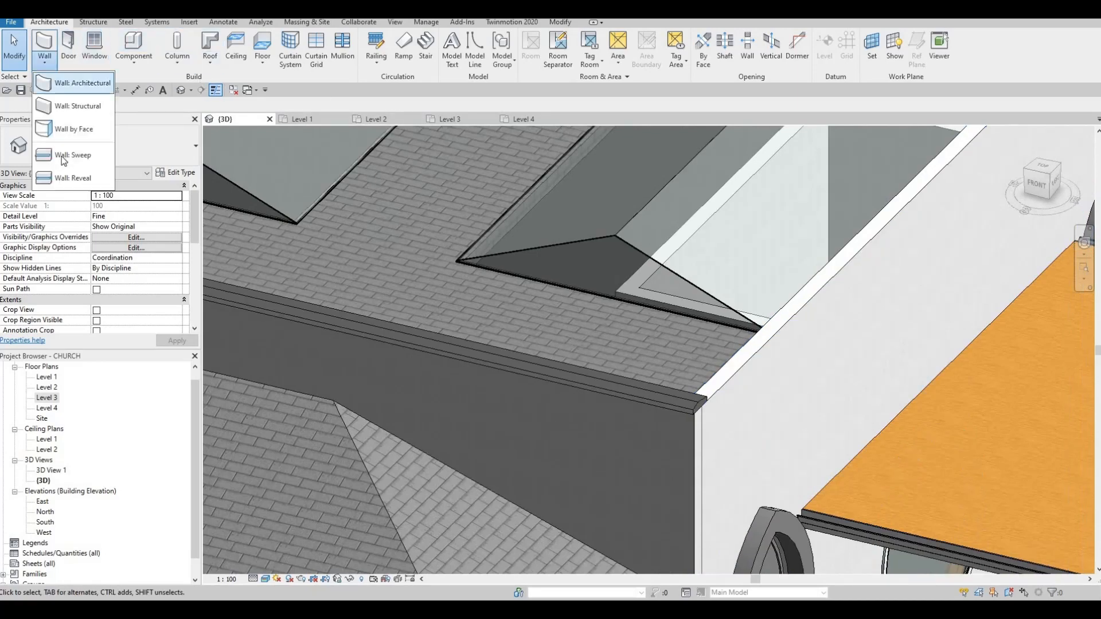
click(75, 150)
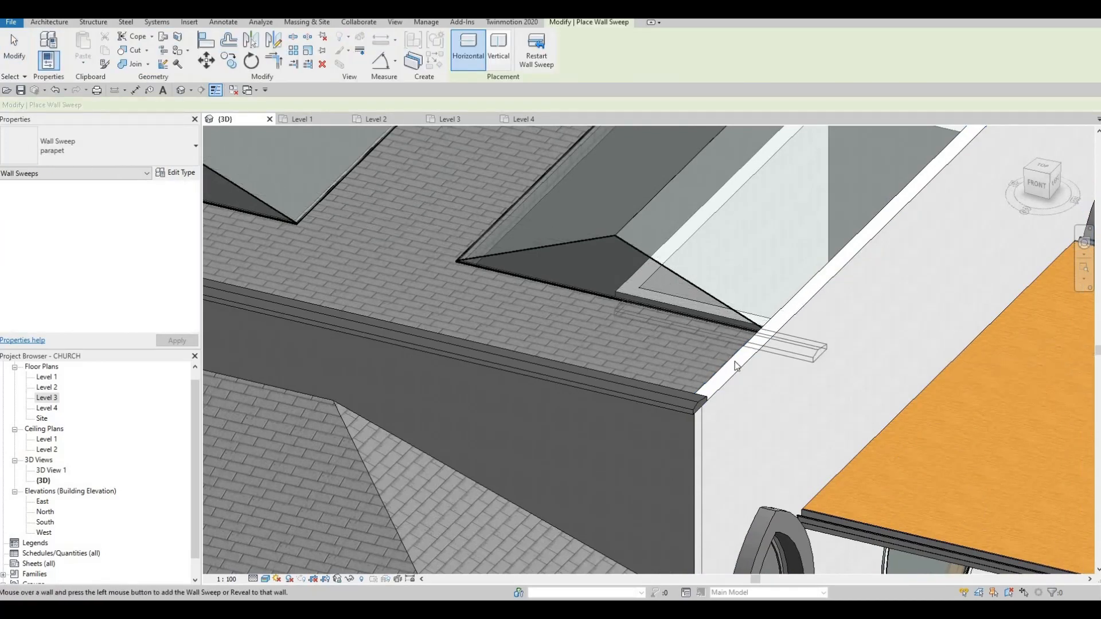
click(746, 370)
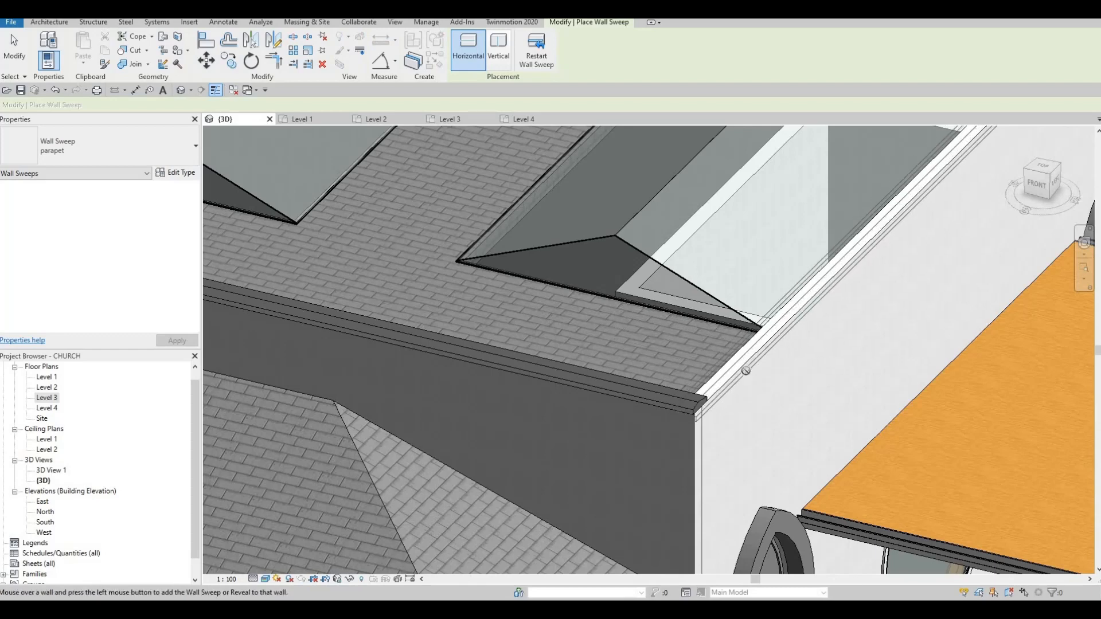
key(Escape)
click(744, 373)
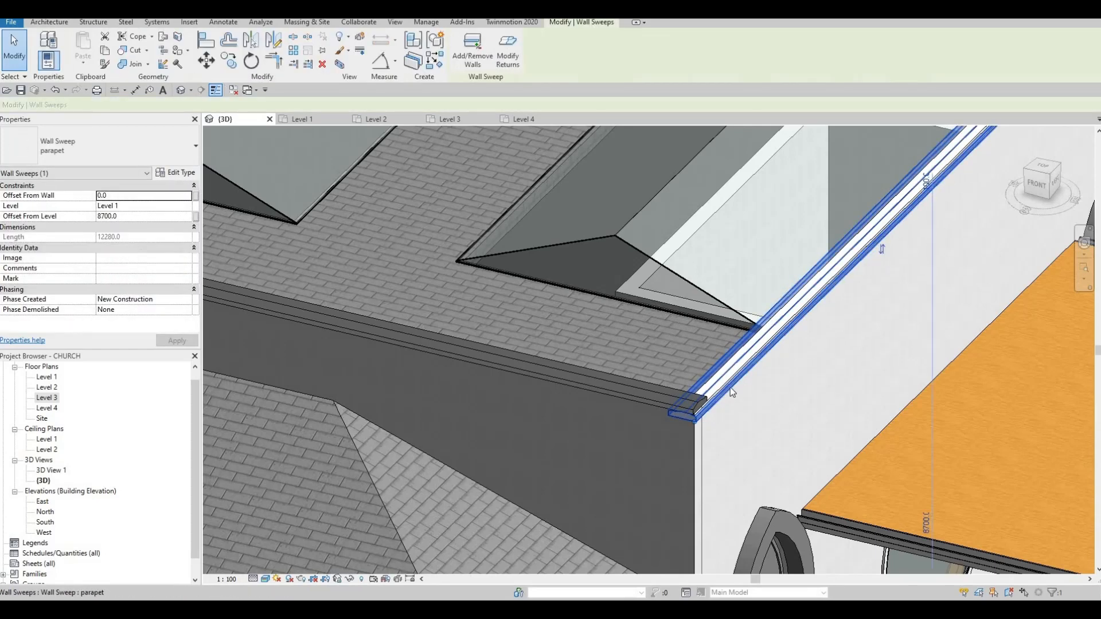
key(Escape)
key(Escape)
- Delete the parapet sweep from the end wall above the entrance canopy
middle_drag(730, 387, 729, 349)
scroll(730, 350, down, 5)
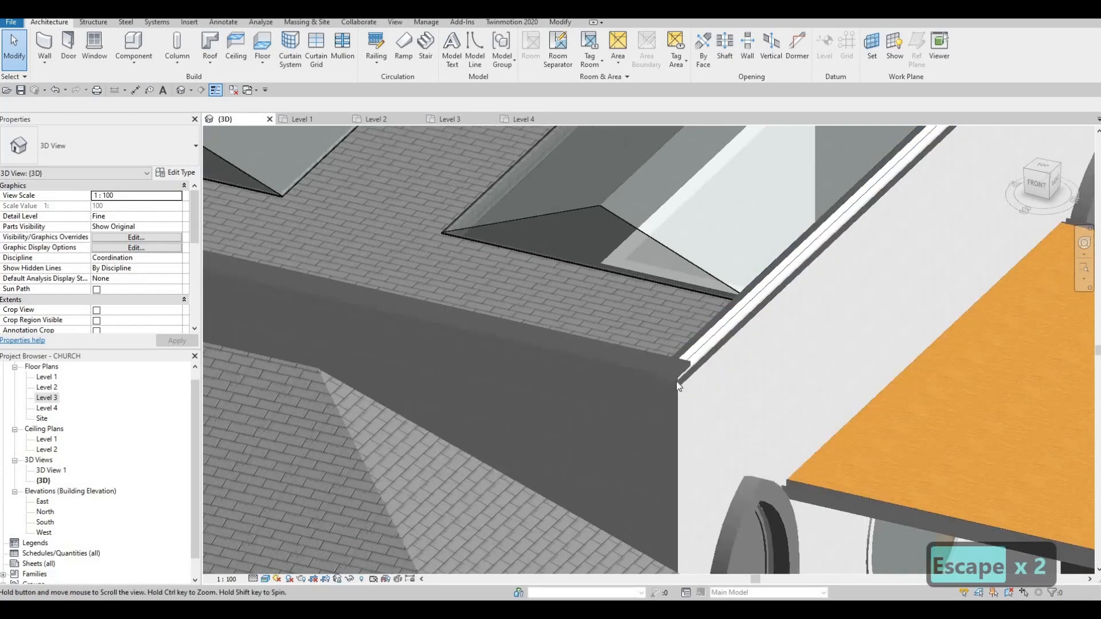
key(Escape)
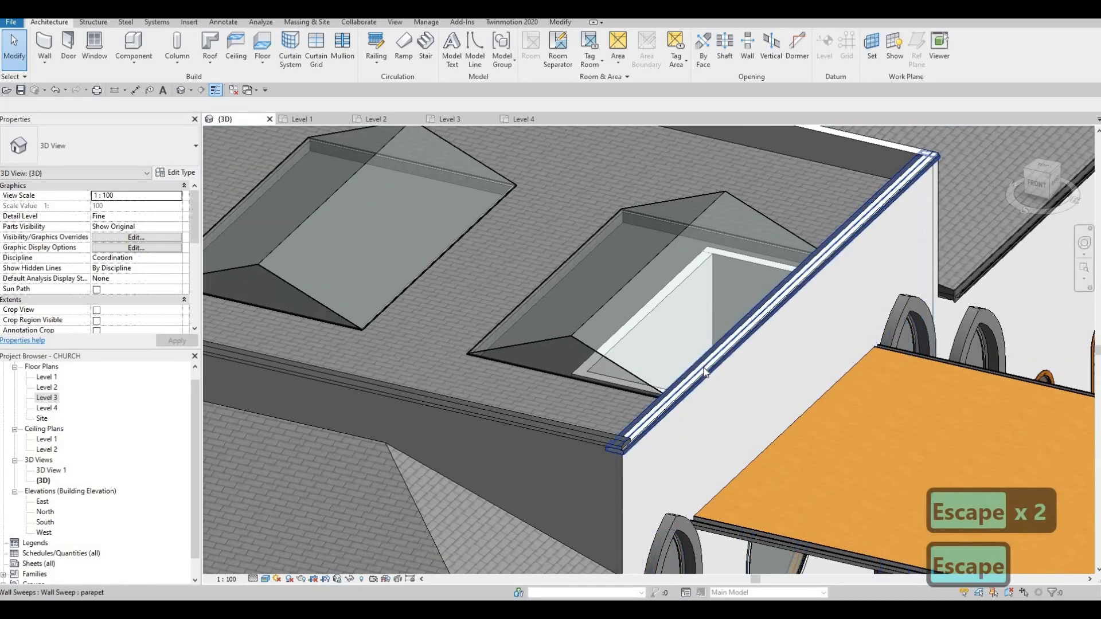
click(705, 371)
key(Delete)
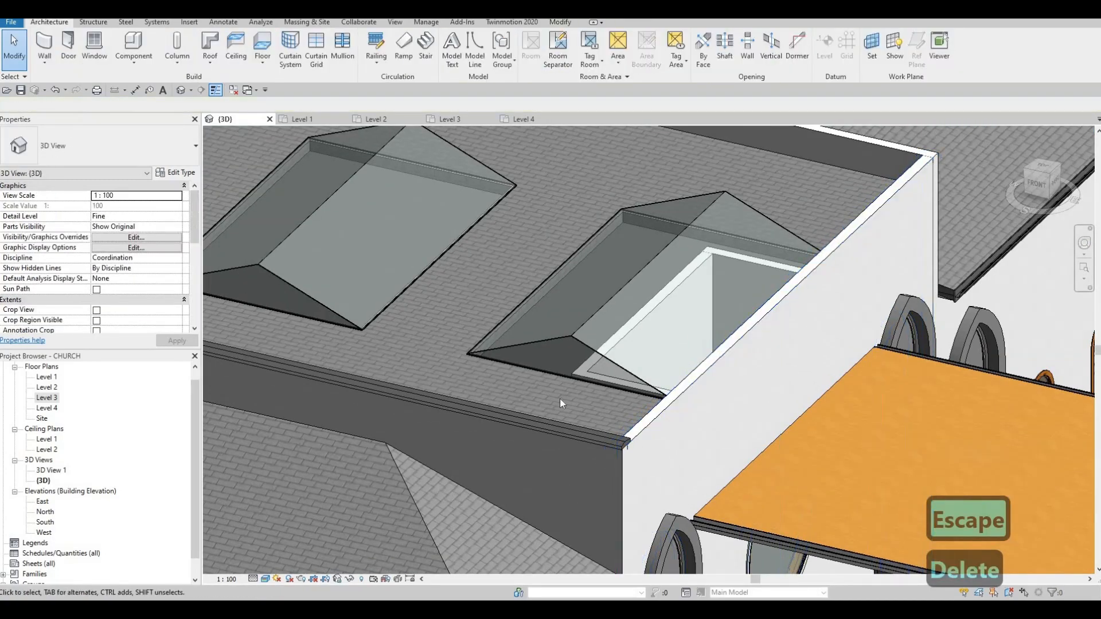
- Place a parapet wall sweep on the end wall's top edge so it meets the near long wall's sweep at the corner
scroll(520, 305, down, 2)
shift+middle_drag(453, 306, 422, 280)
scroll(453, 295, up, 7)
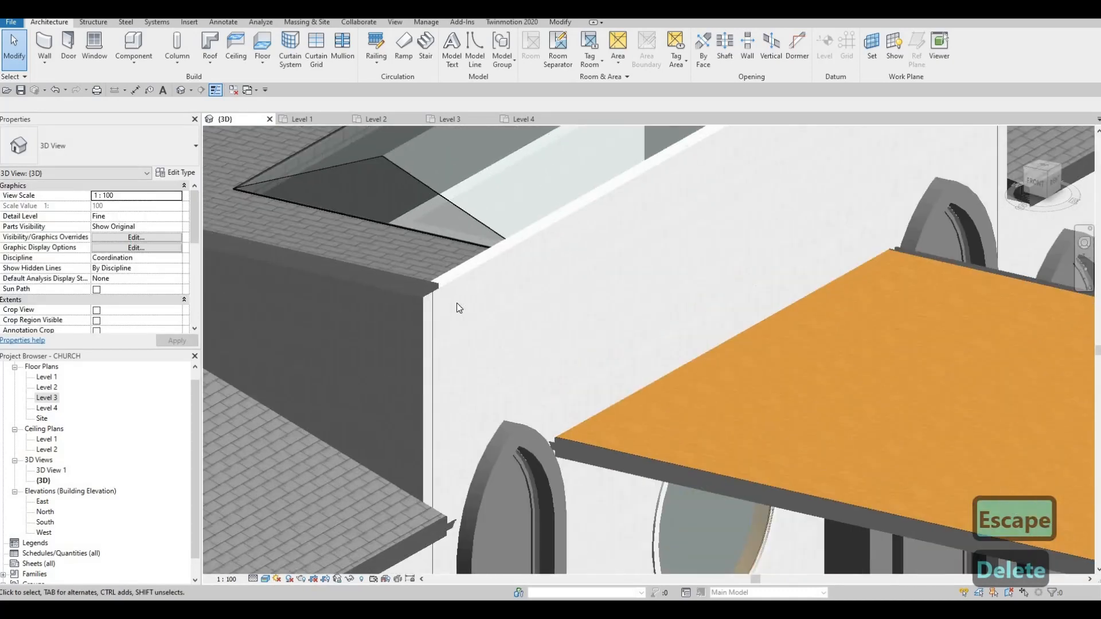
click(44, 65)
click(67, 153)
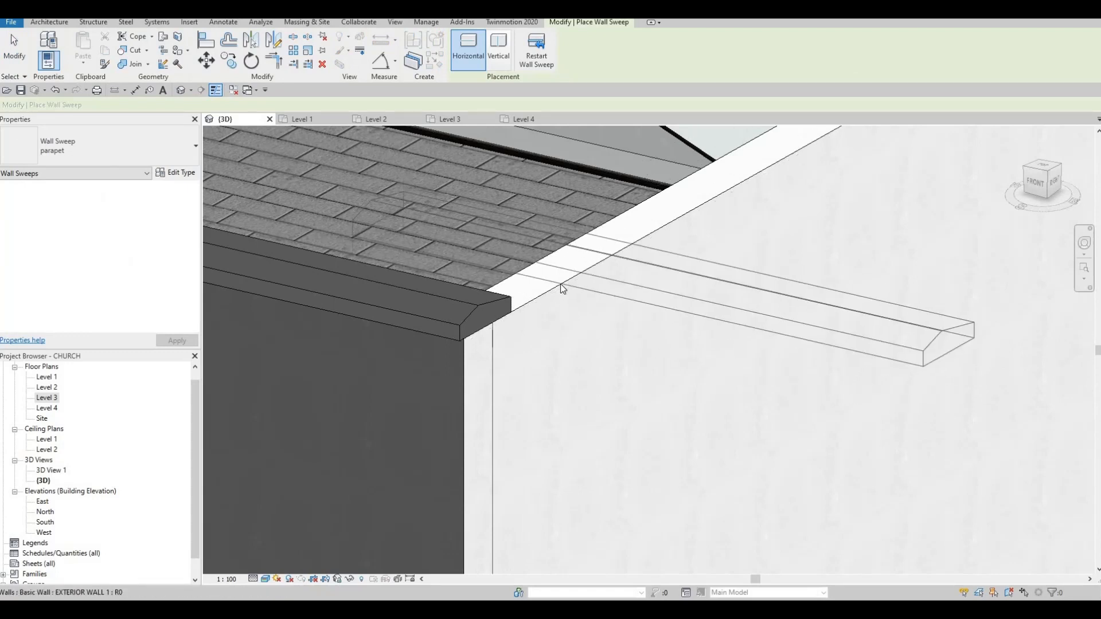
key(Tab)
key(Tab)
key(Tab)
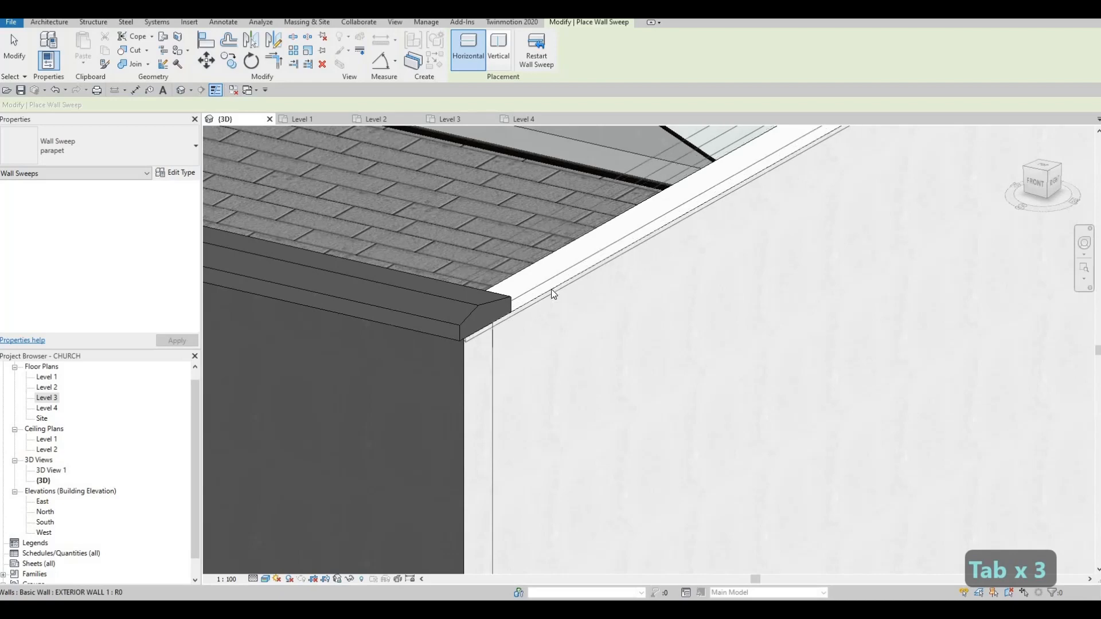
click(549, 291)
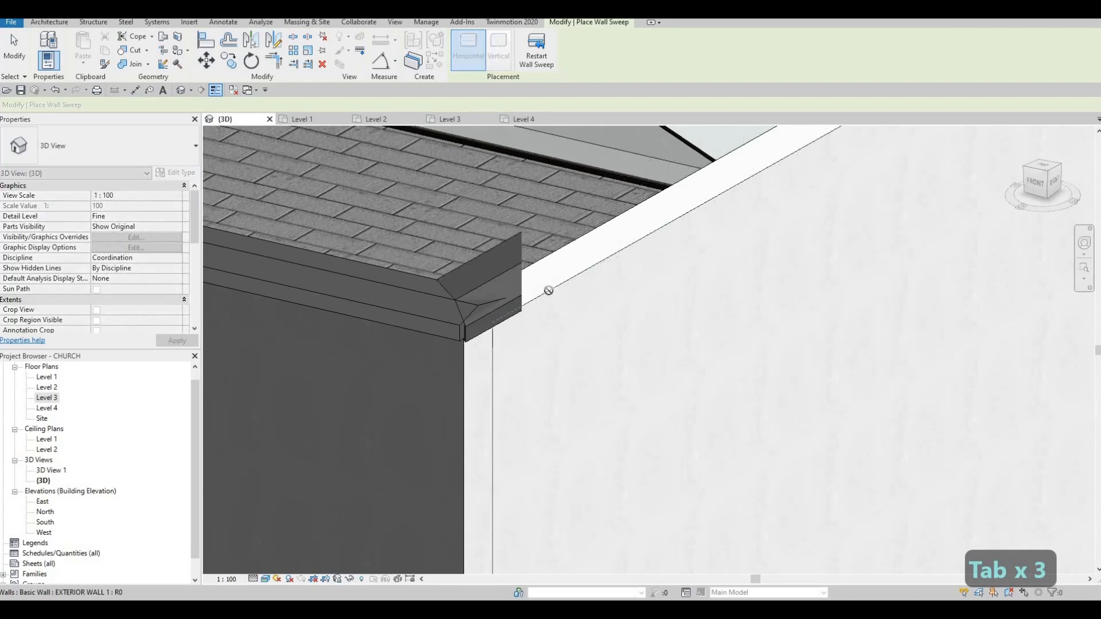
key(Escape)
- Place a parapet wall sweep along the top edge of the hall's opposite long wall
shift+middle_drag(503, 246, 725, 190)
middle_drag(424, 239, 668, 246)
shift+middle_drag(1038, 232, 875, 290)
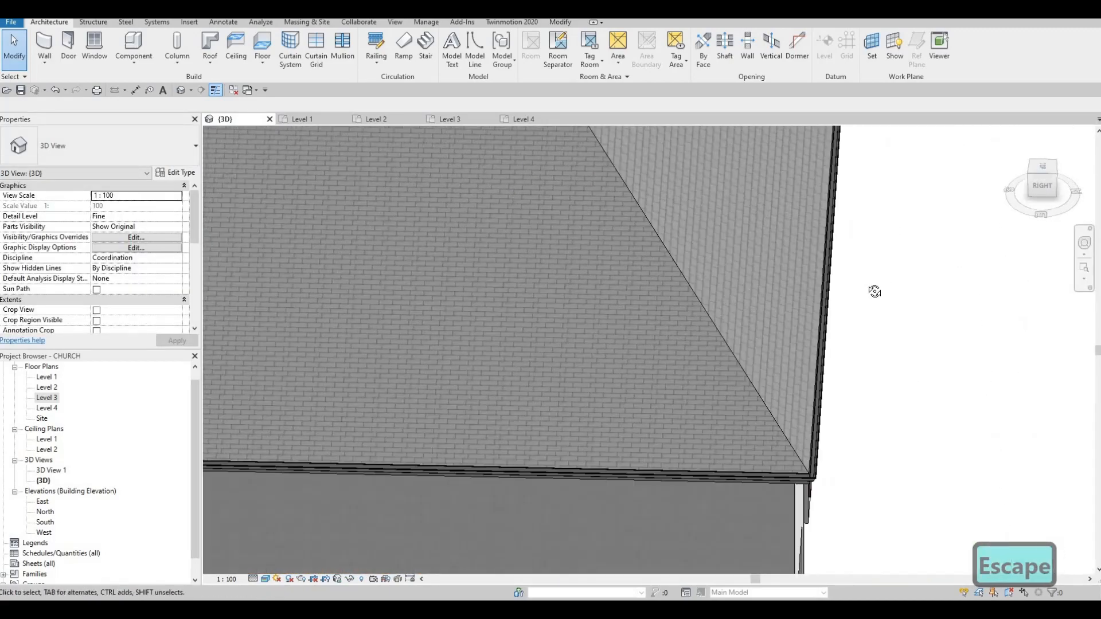
middle_drag(344, 245, 676, 281)
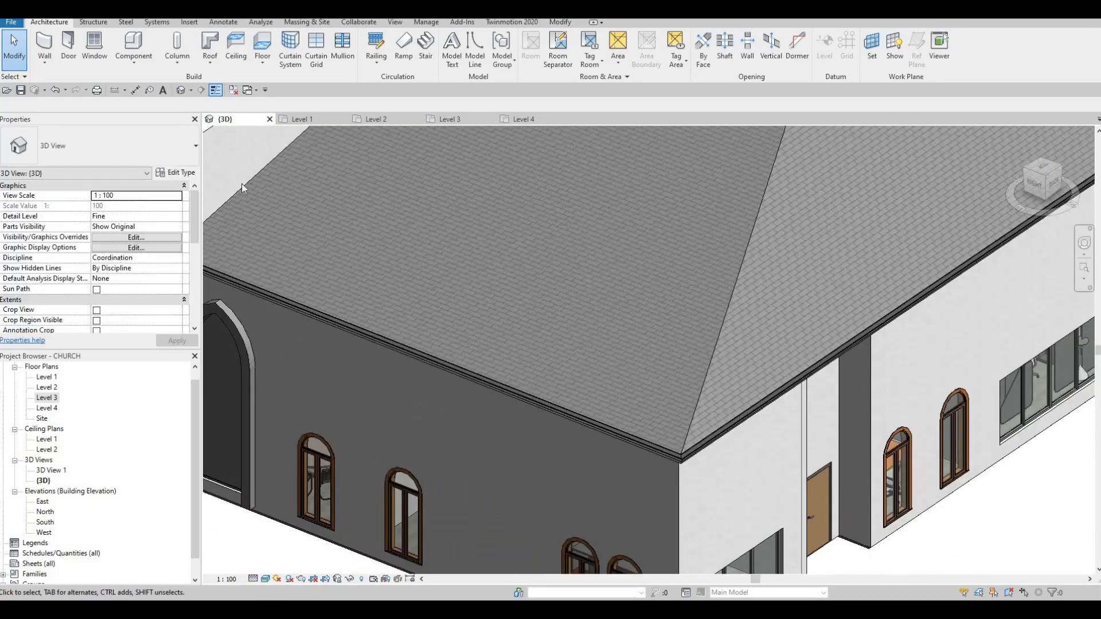
click(45, 62)
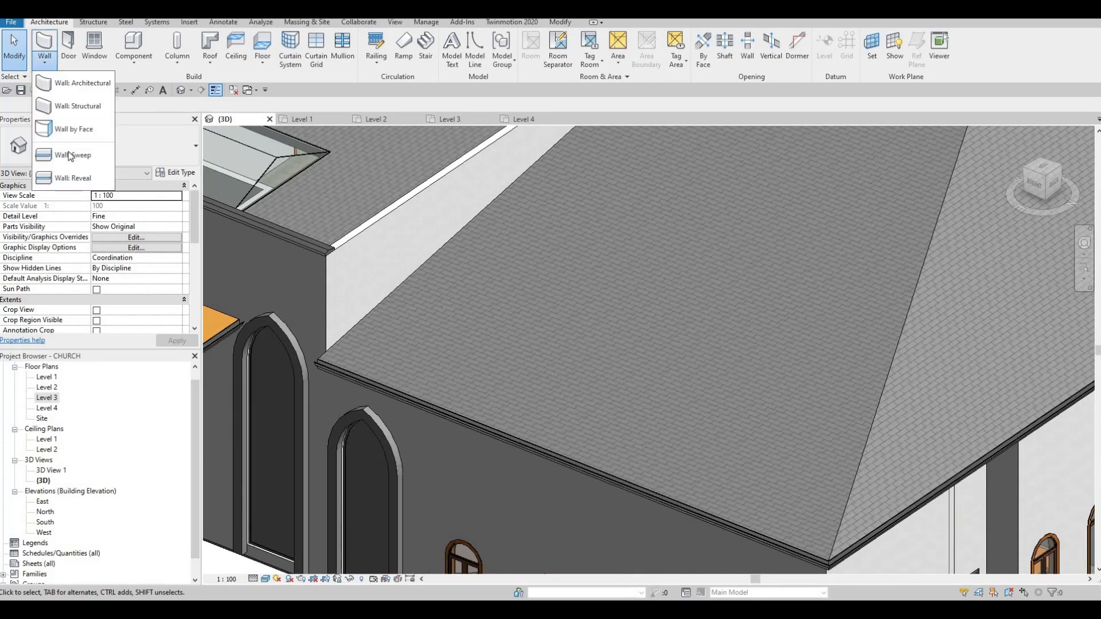
click(64, 155)
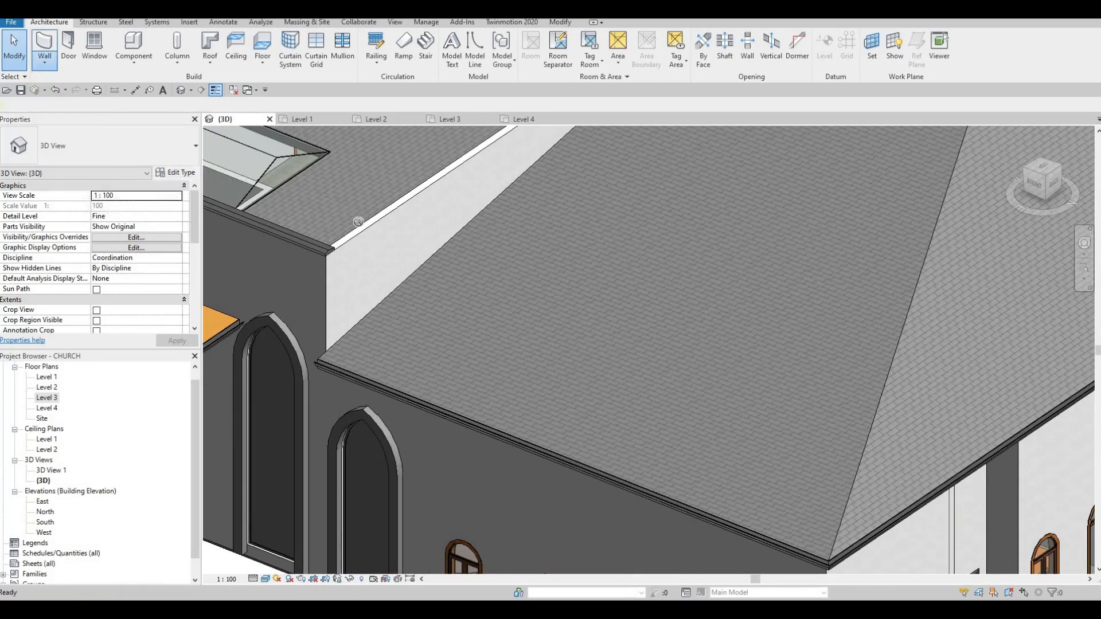
scroll(347, 239, up, 1)
scroll(348, 239, up, 3)
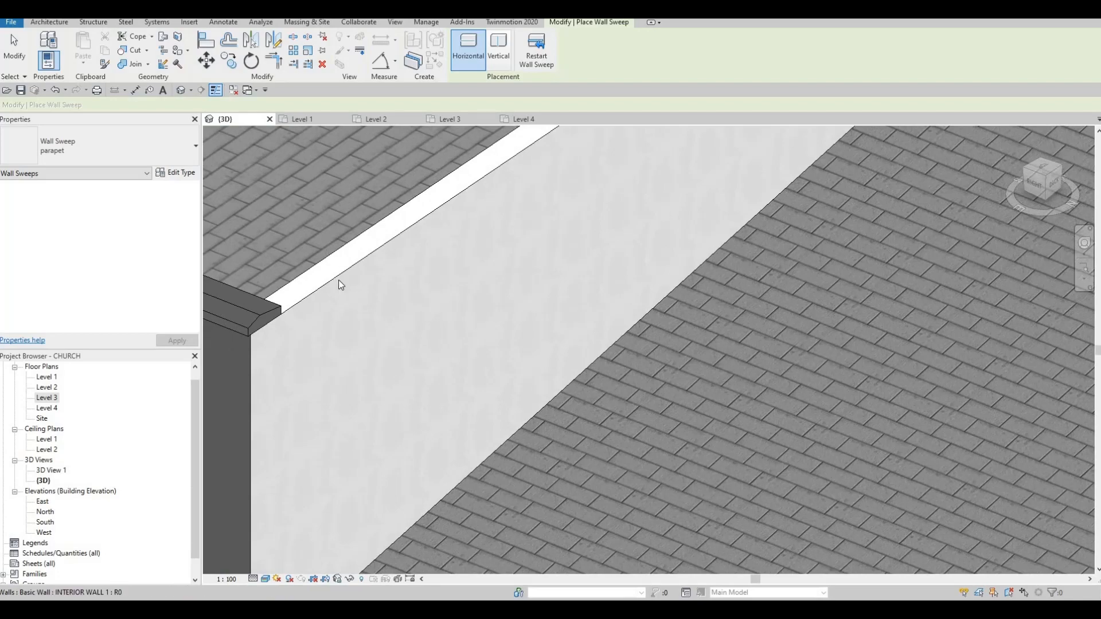
click(338, 284)
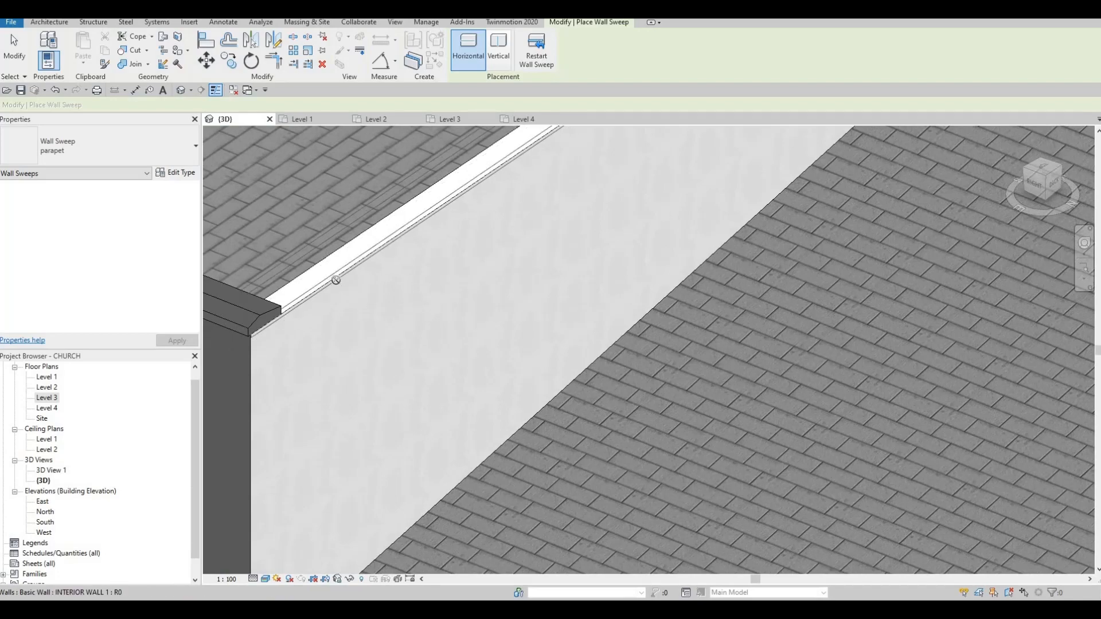
key(Escape)
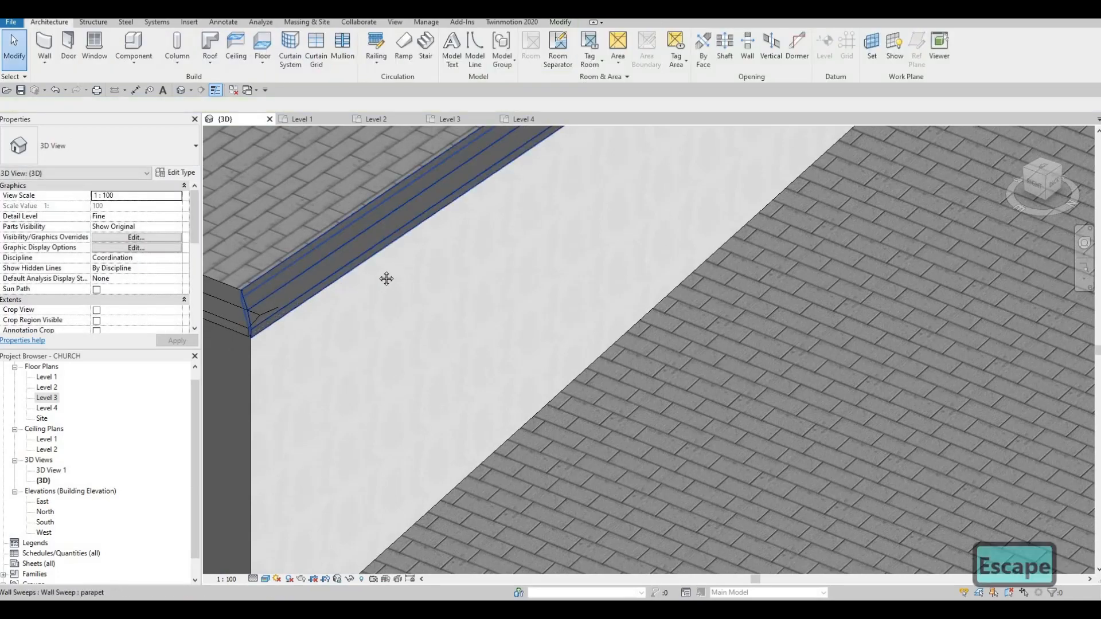
key(Escape)
key(Escape)
- Align the bottom edges of the opposite long wall's and end wall's parapet sweeps at their shared corner
scroll(308, 304, up, 3)
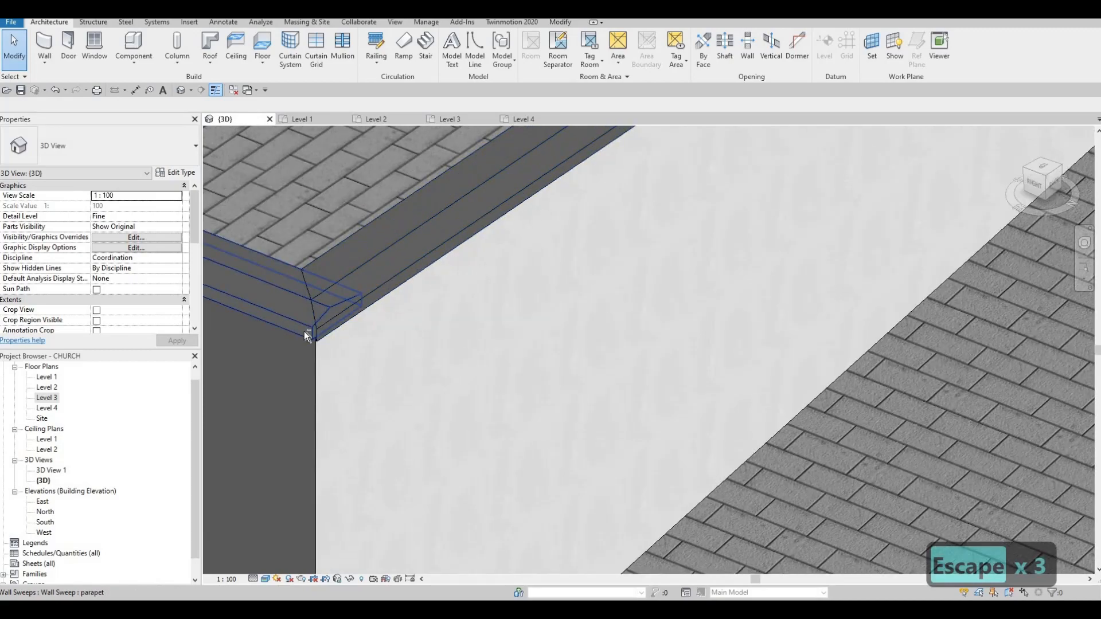
shift+middle_drag(303, 331, 381, 388)
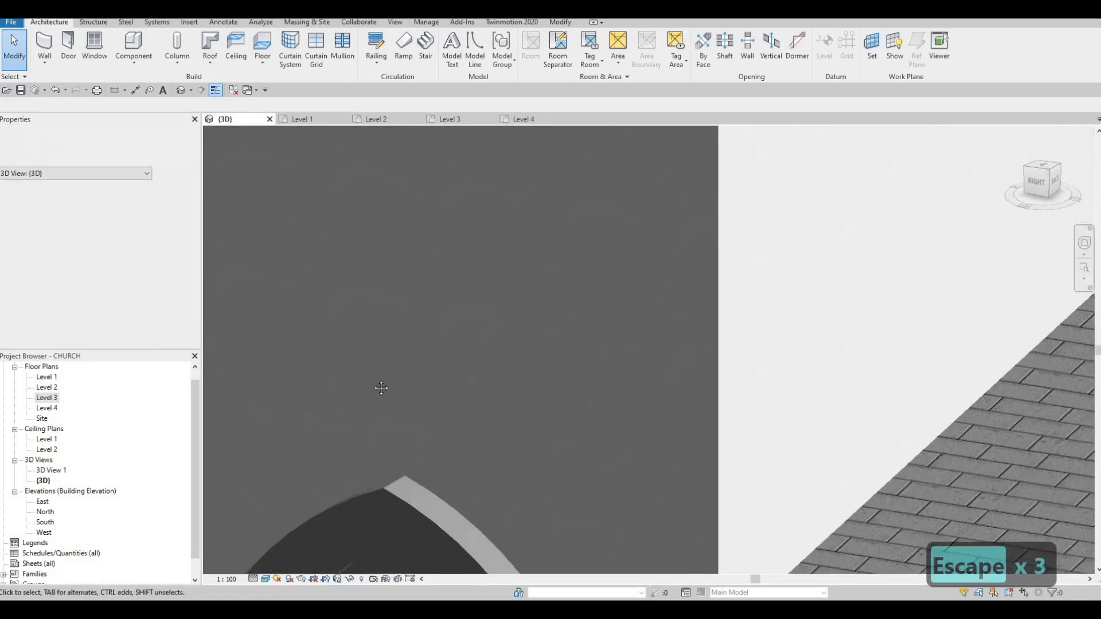
scroll(424, 298, down, 3)
shift+middle_drag(437, 293, 447, 344)
middle_drag(472, 435, 490, 248)
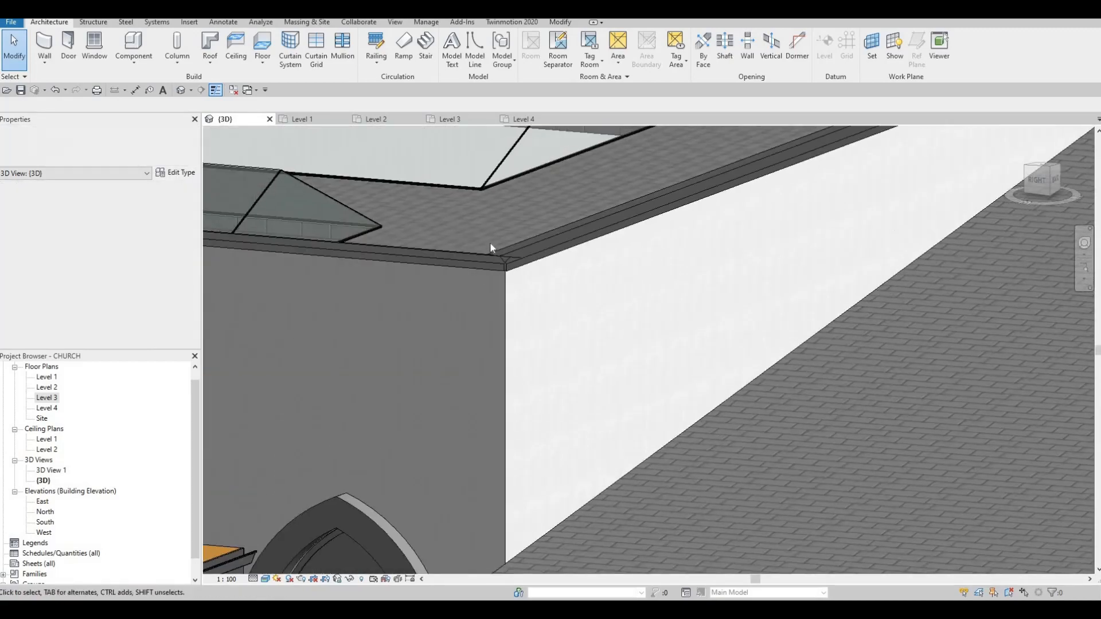
scroll(490, 244, up, 5)
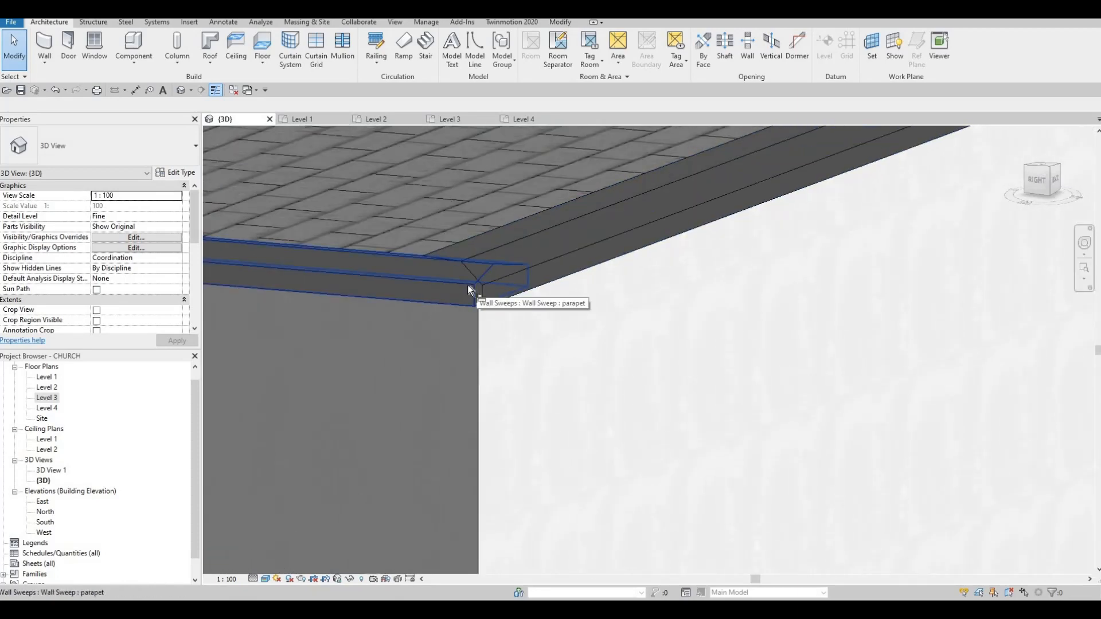
key(a)
key(l)
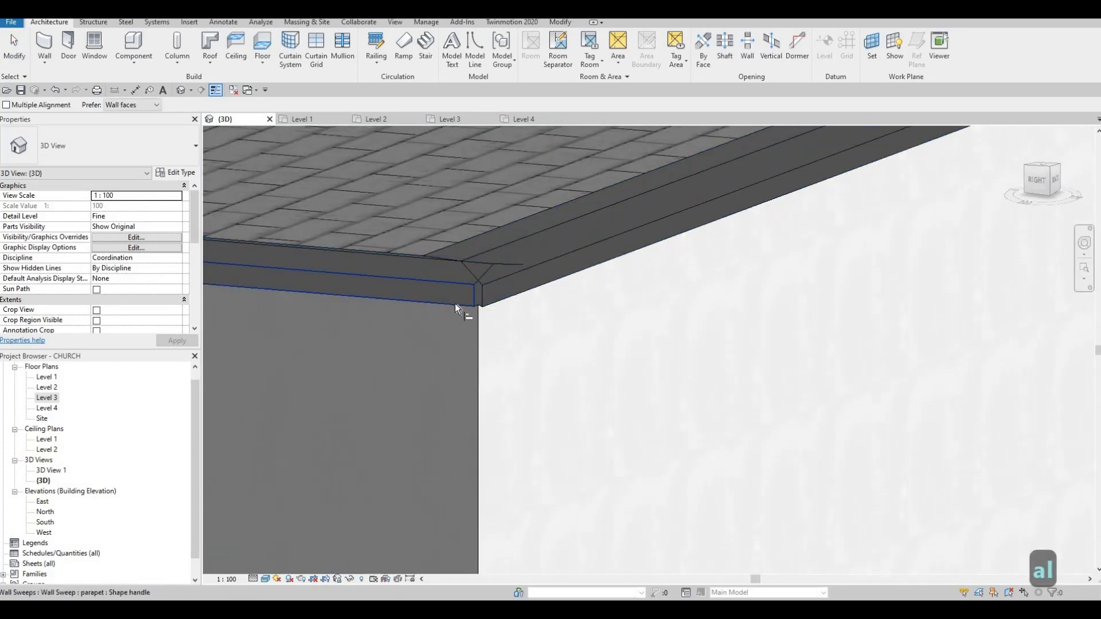
key(Tab)
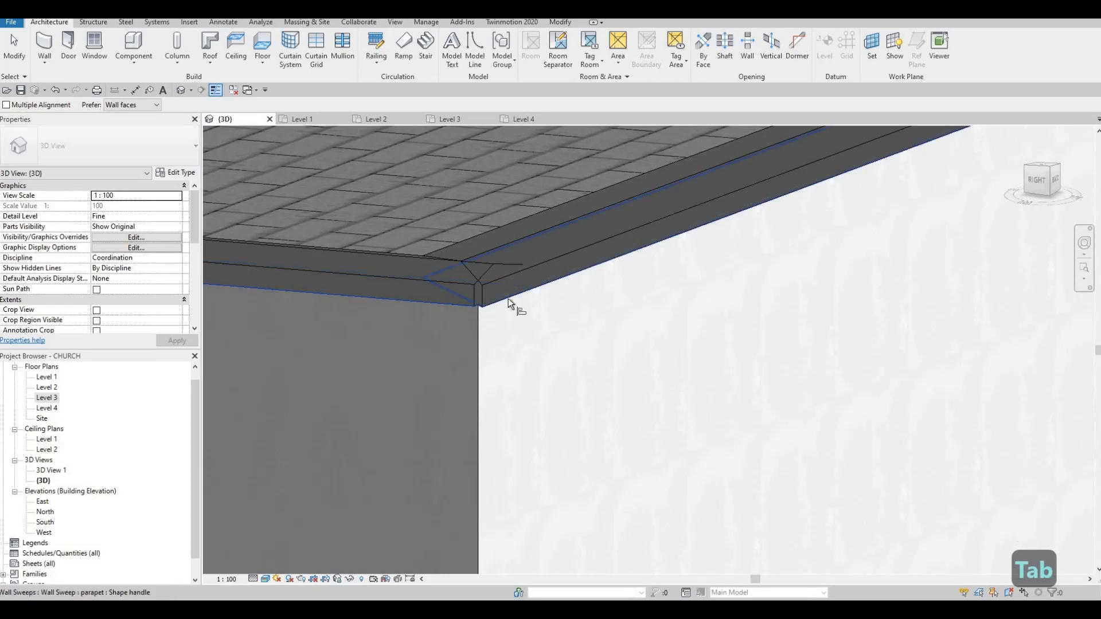
click(459, 304)
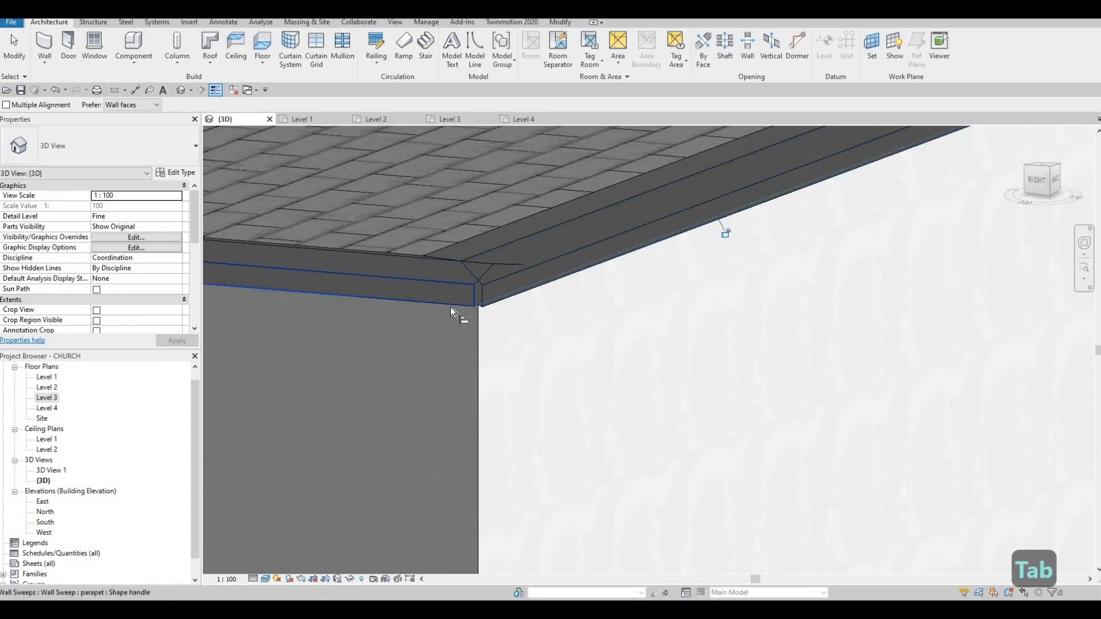
click(501, 303)
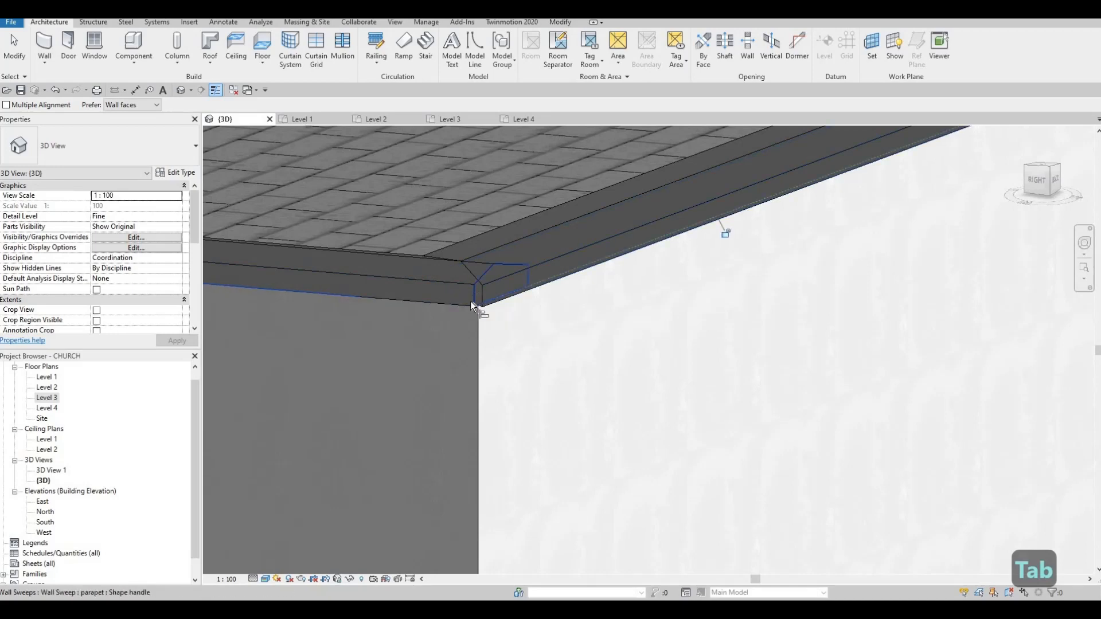
shift+middle_drag(600, 318, 800, 292)
key(Escape)
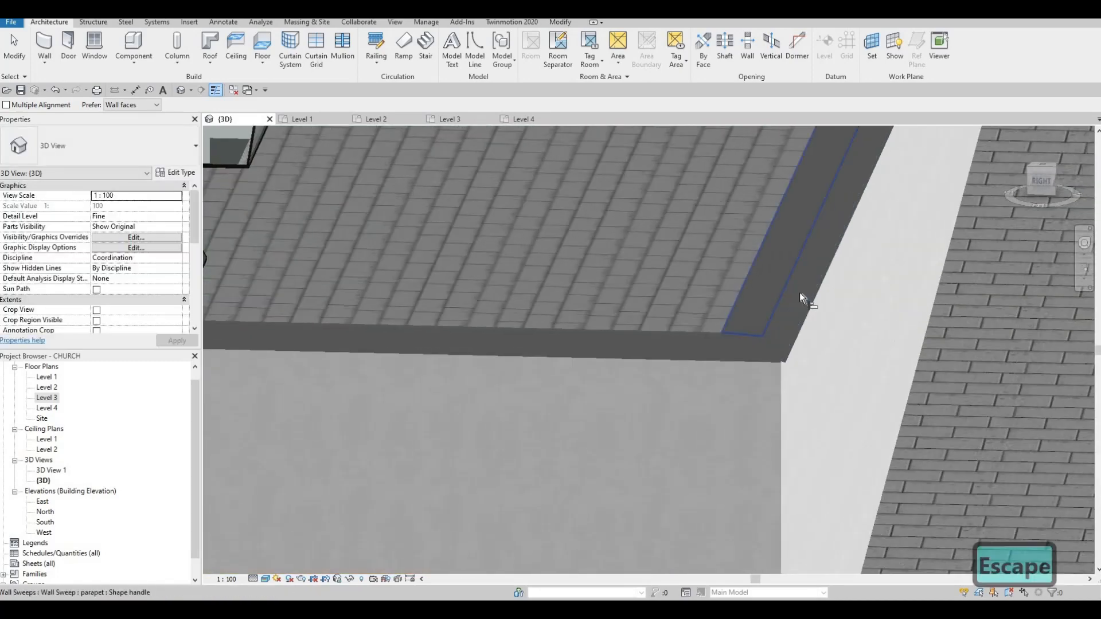
key(Escape)
- Nudge the opposite long wall's parapet sweep inward to an offset of -9.1 from the wall
click(799, 307)
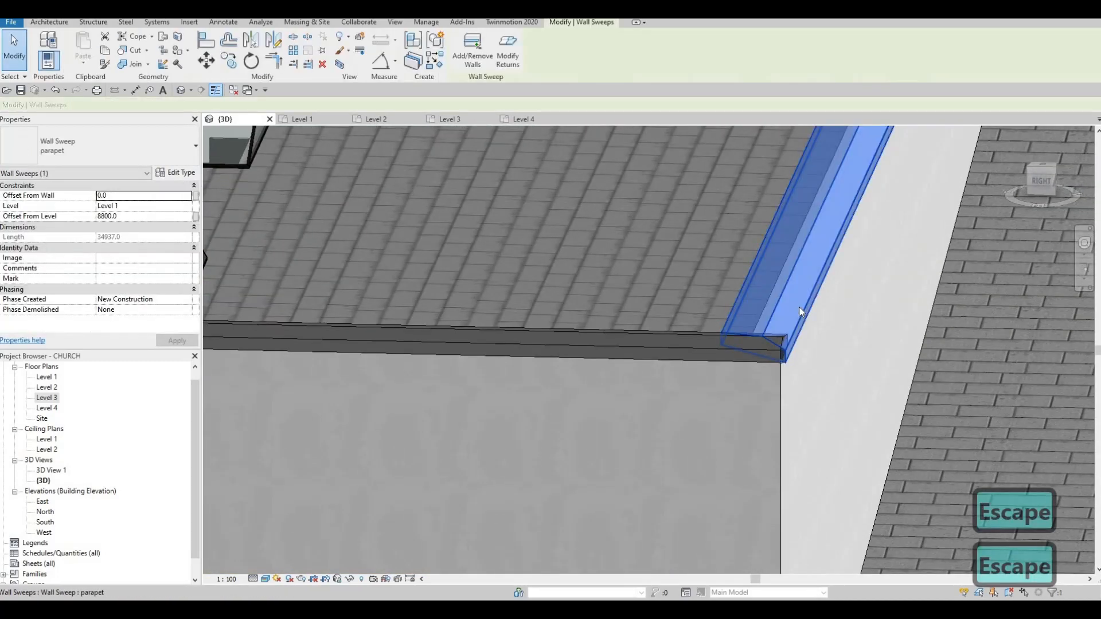
key(Left)
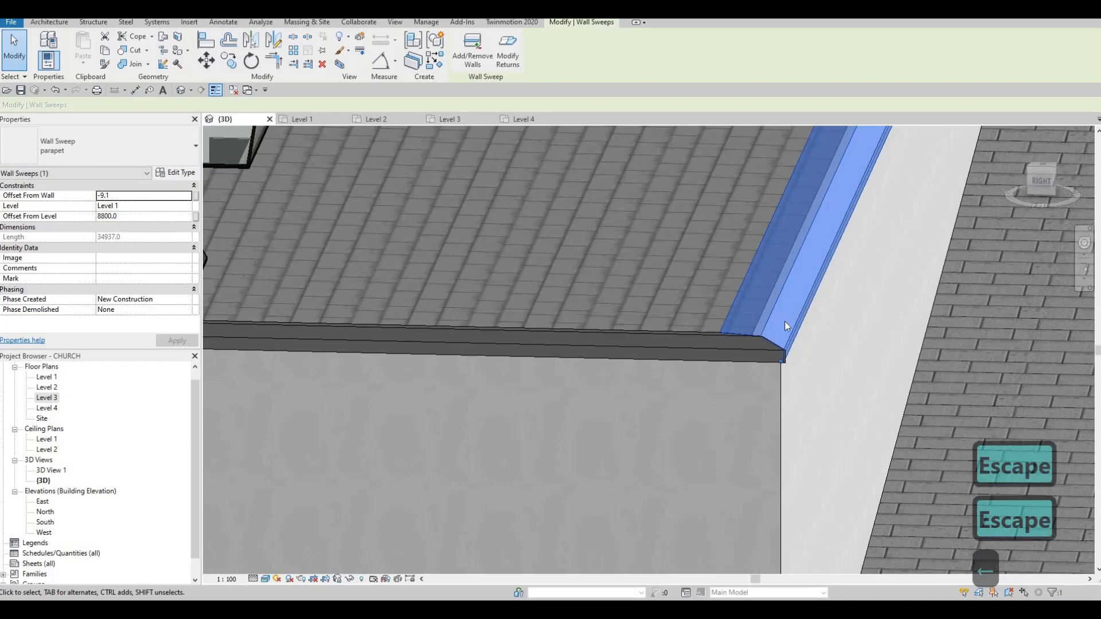
key(Escape)
key(Escape)
- Inspect the parapet sweeps' corner joints around the skylit hall's roof in the 3D view
scroll(774, 306, down, 5)
middle_drag(688, 269, 630, 423)
scroll(709, 346, down, 3)
scroll(801, 179, down, 1)
middle_drag(801, 179, 790, 211)
scroll(791, 197, up, 5)
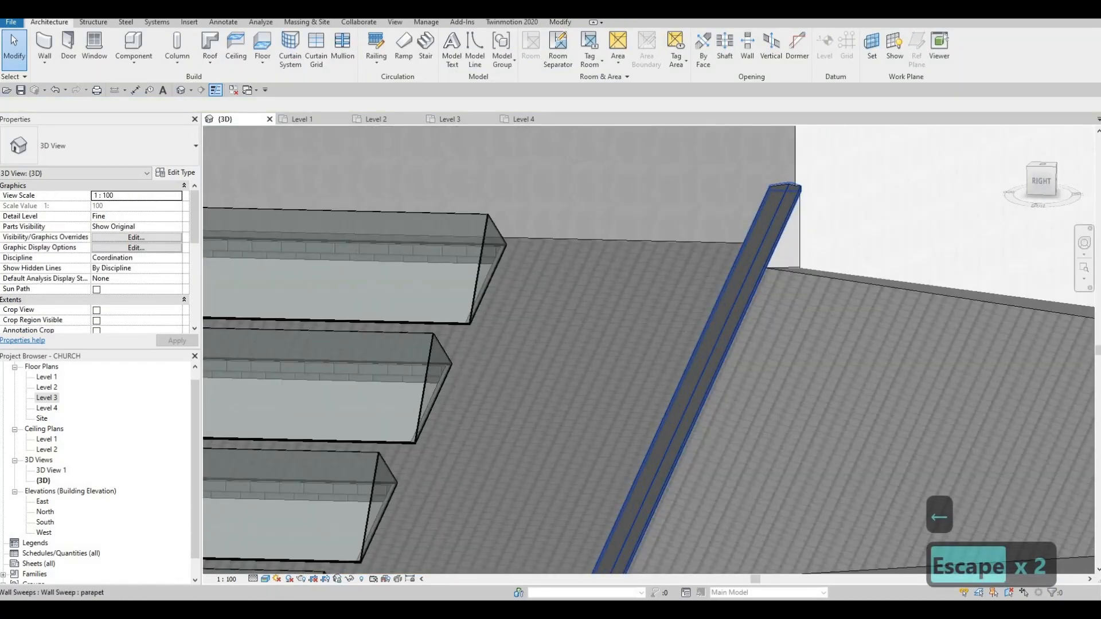
scroll(781, 224, down, 2)
middle_drag(692, 296, 703, 314)
scroll(703, 314, down, 1)
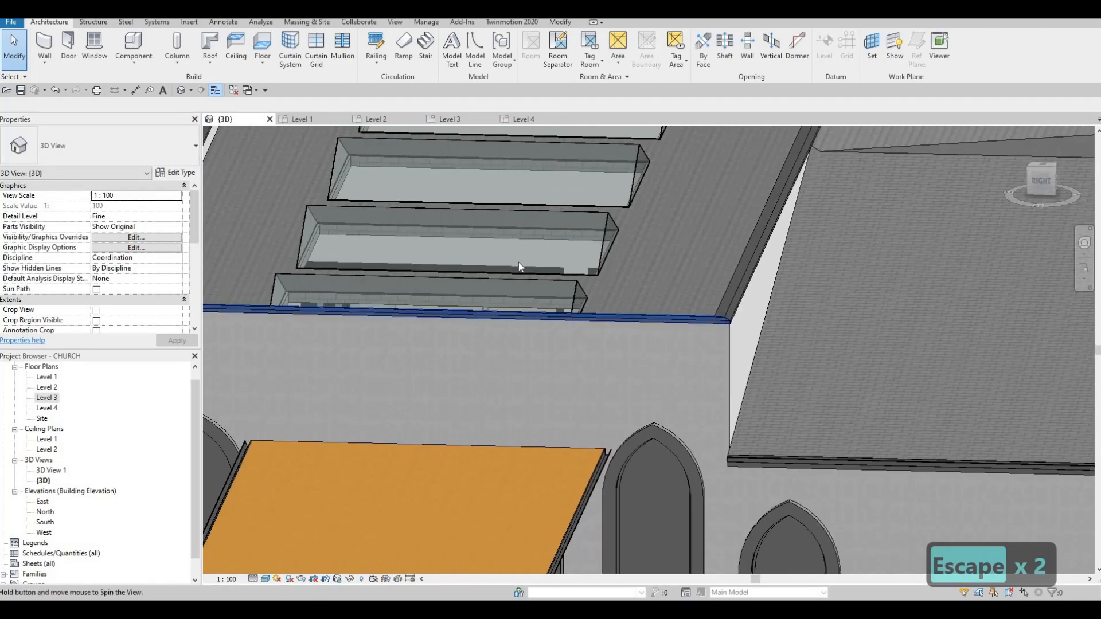
shift+middle_drag(519, 266, 375, 342)
scroll(375, 331, up, 5)
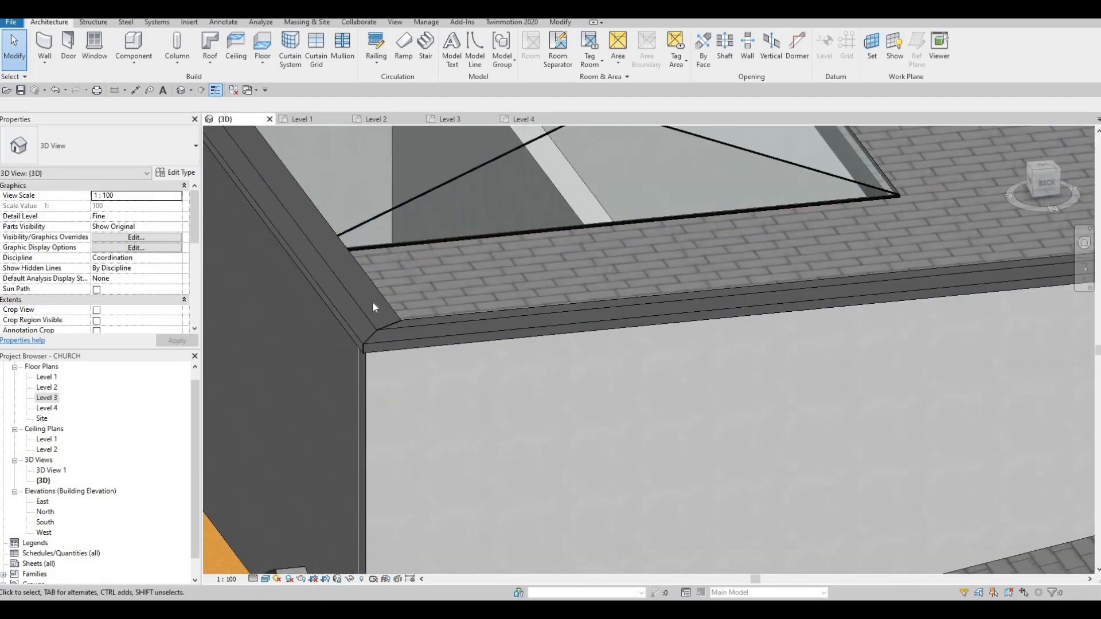
scroll(376, 310, up, 4)
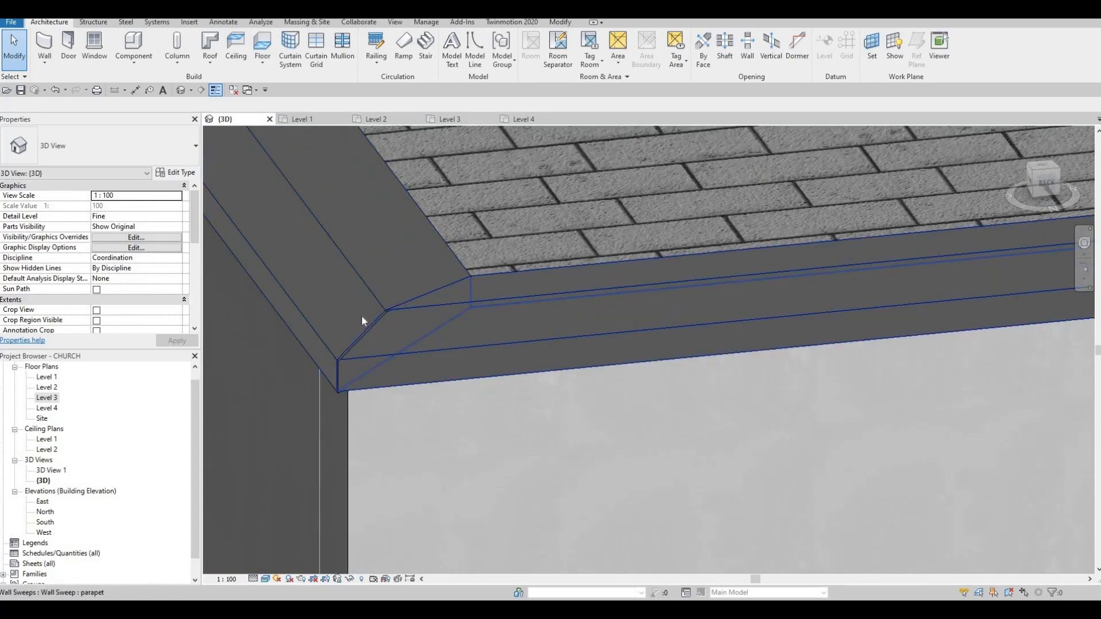
click(369, 316)
scroll(368, 316, up, 2)
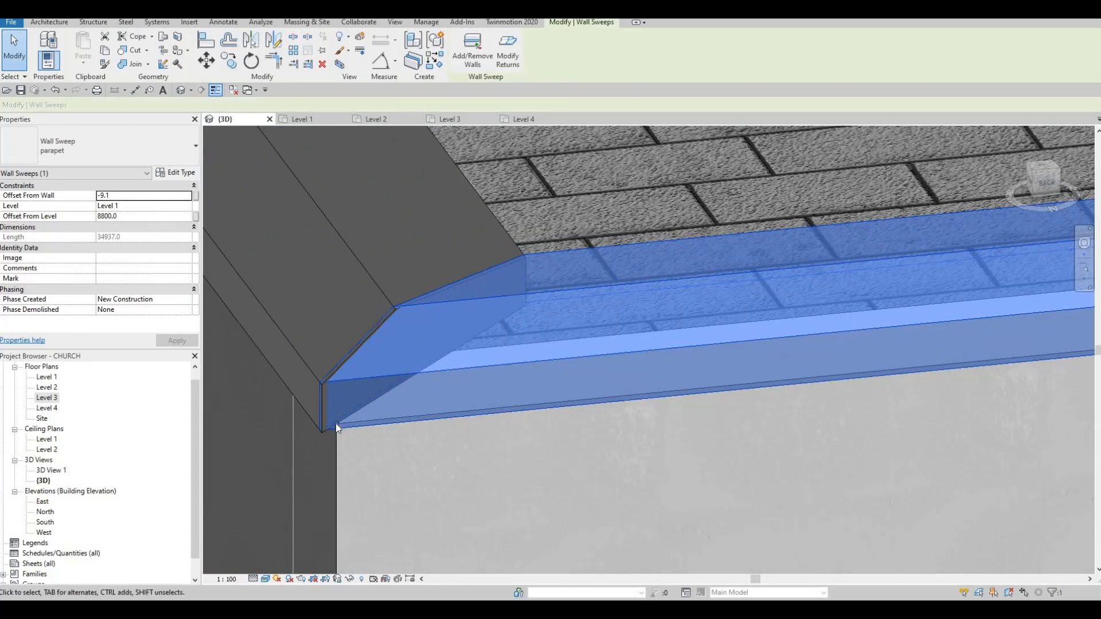
key(Escape)
scroll(390, 417, down, 5)
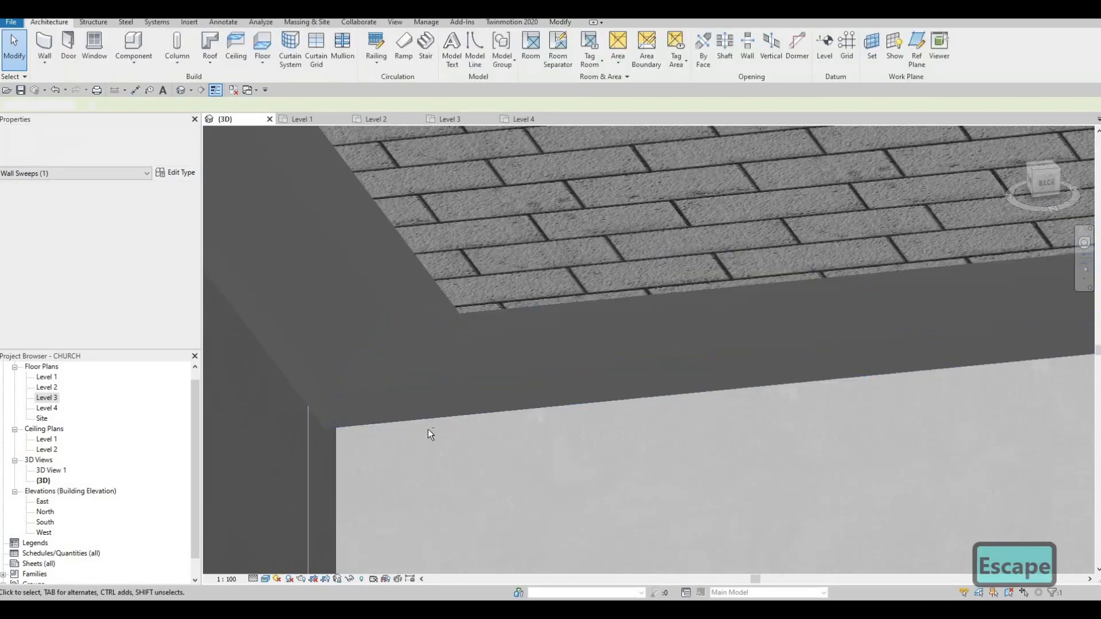
shift+middle_drag(671, 456, 490, 363)
scroll(432, 319, down, 3)
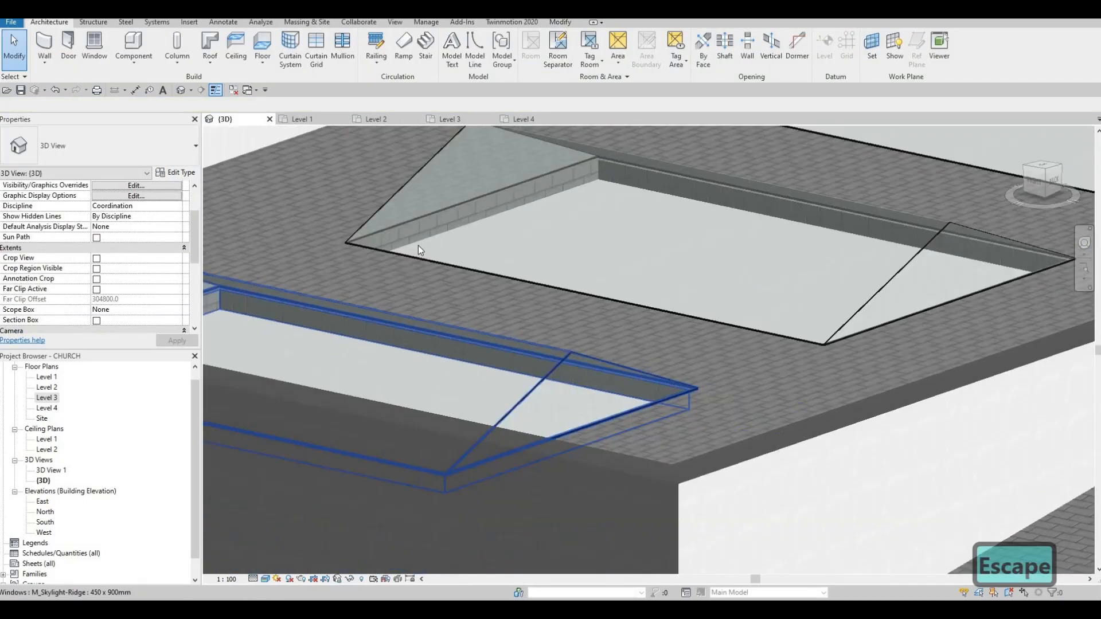
middle_drag(656, 450, 508, 201)
scroll(365, 290, down, 2)
shift+middle_drag(366, 291, 42, 400)
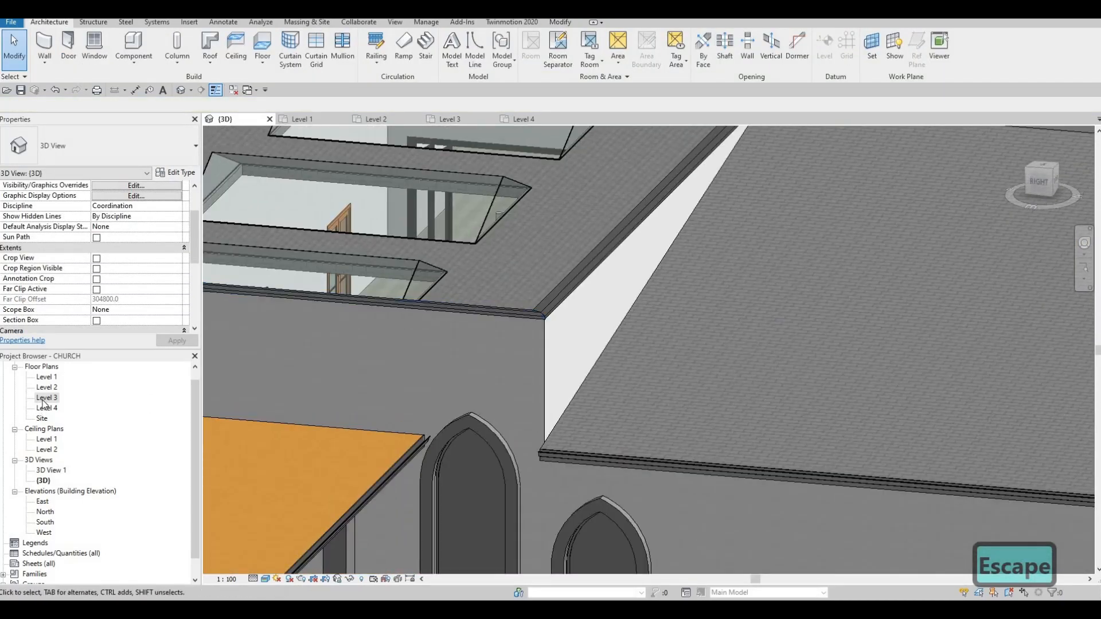
- In the Level 3 plan, nudge the upper long wall's parapet sweep outward to an offset of 0.9 from the wall
double_click(48, 397)
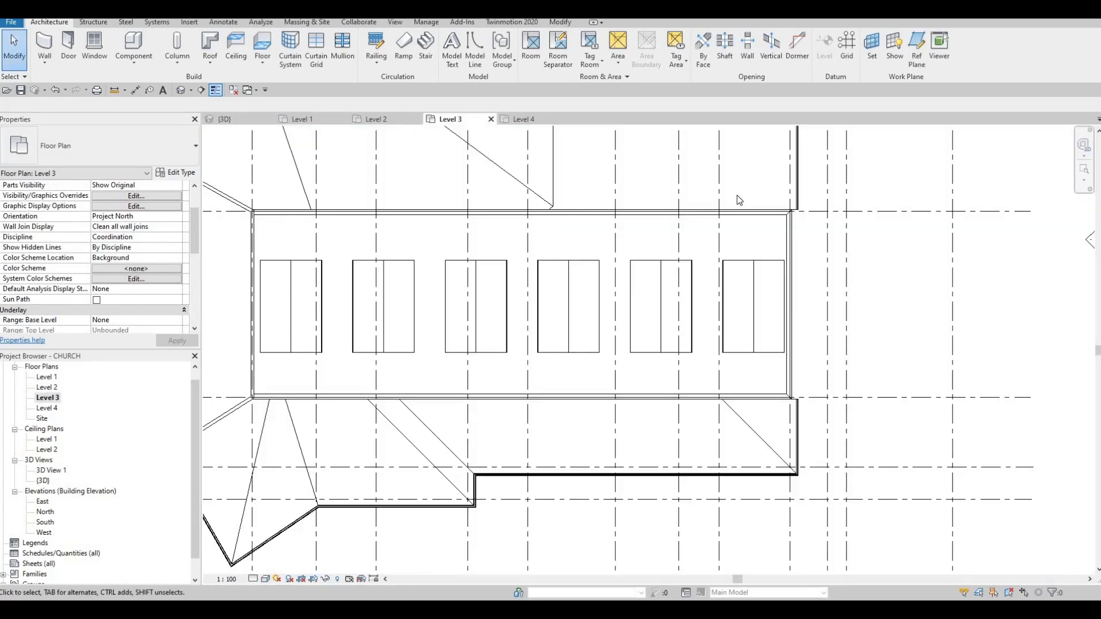
scroll(740, 200, up, 8)
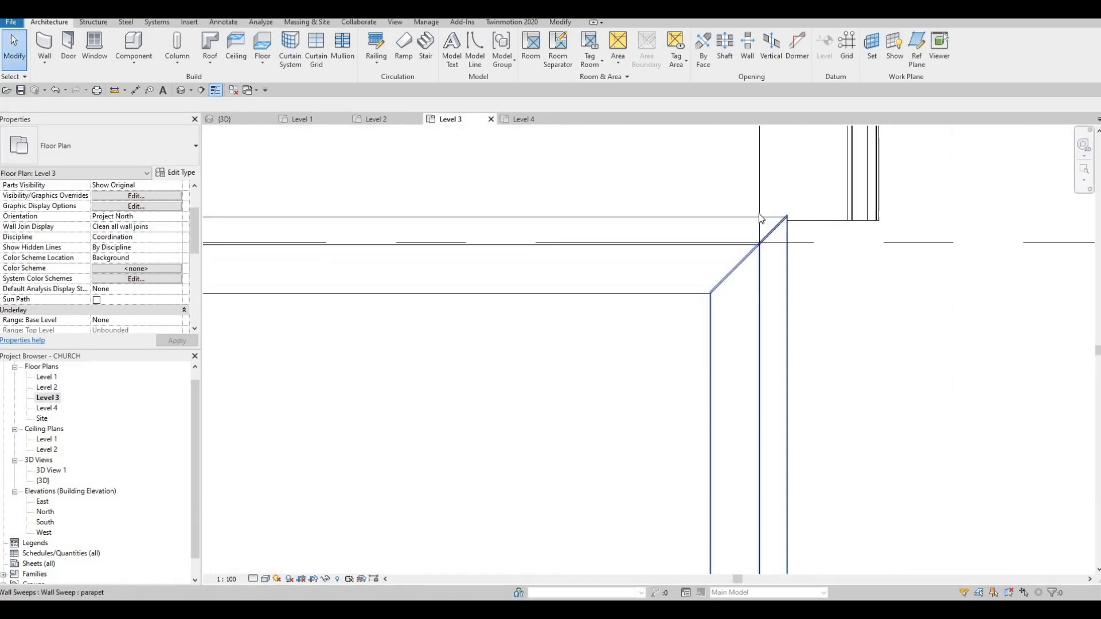
scroll(752, 220, up, 3)
click(738, 229)
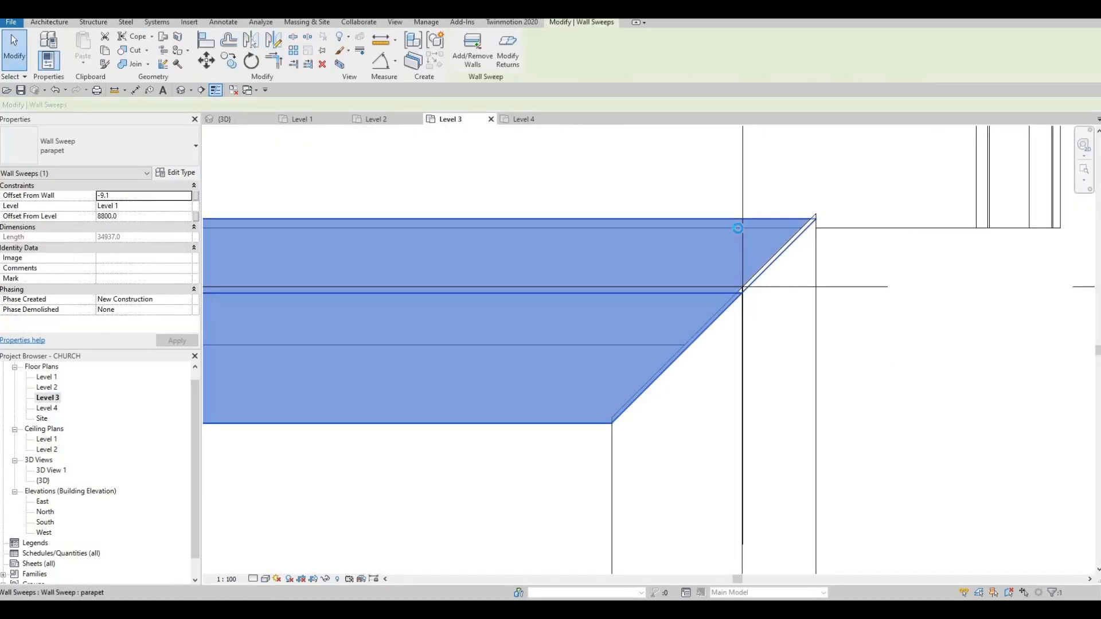
key(Up)
key(Up)
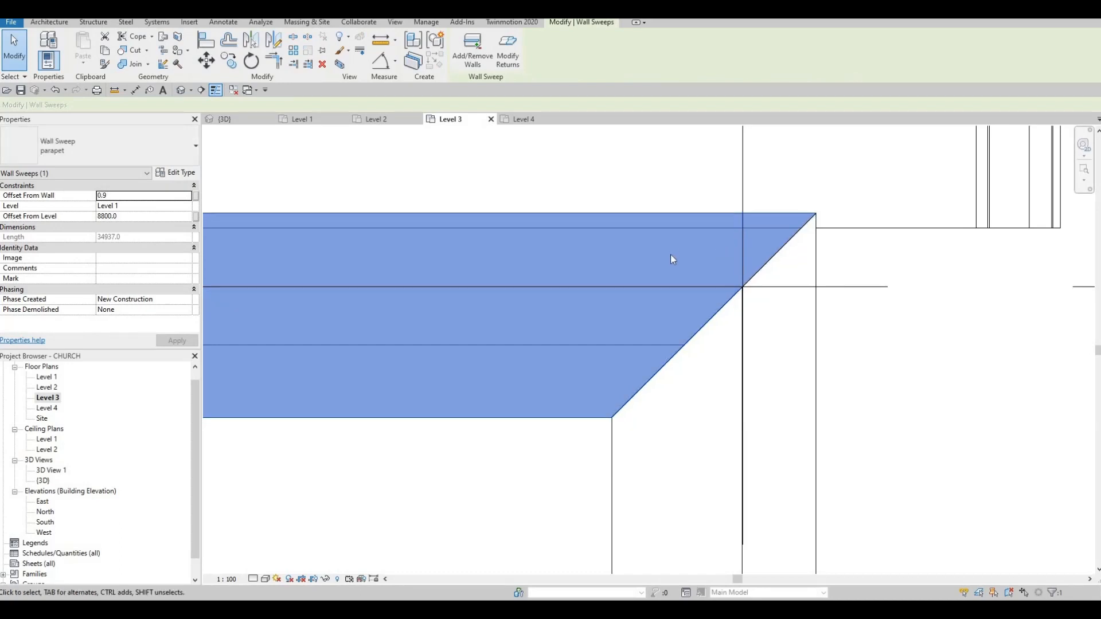
scroll(672, 259, down, 5)
key(Escape)
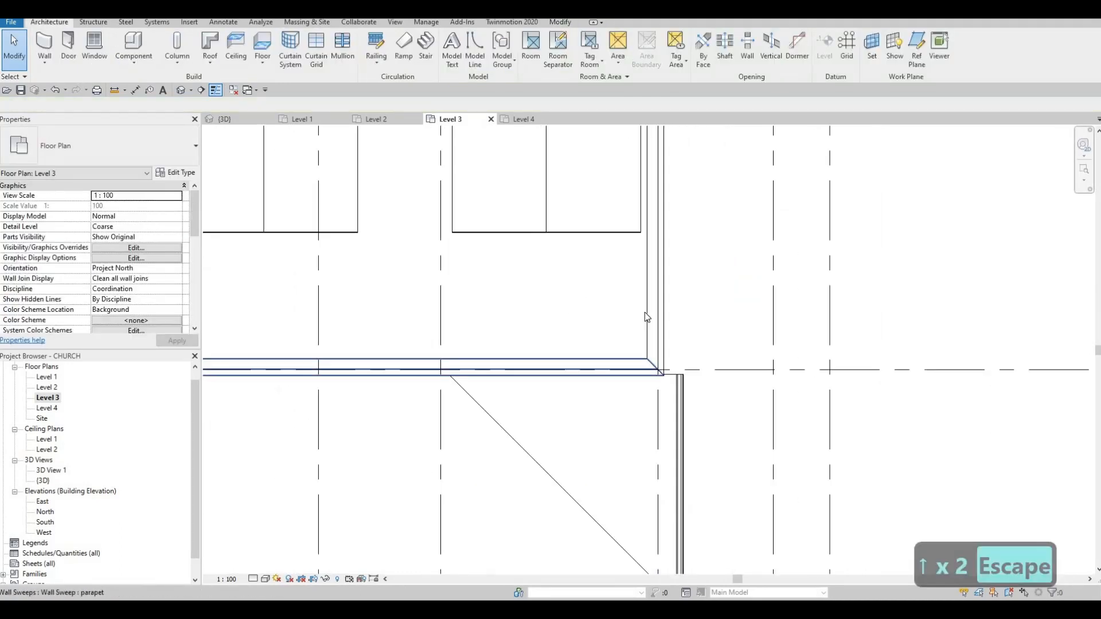
- Check the parapet sweeps' remaining corners at both ends of the skylit hall in the Level 3 plan
scroll(647, 317, up, 4)
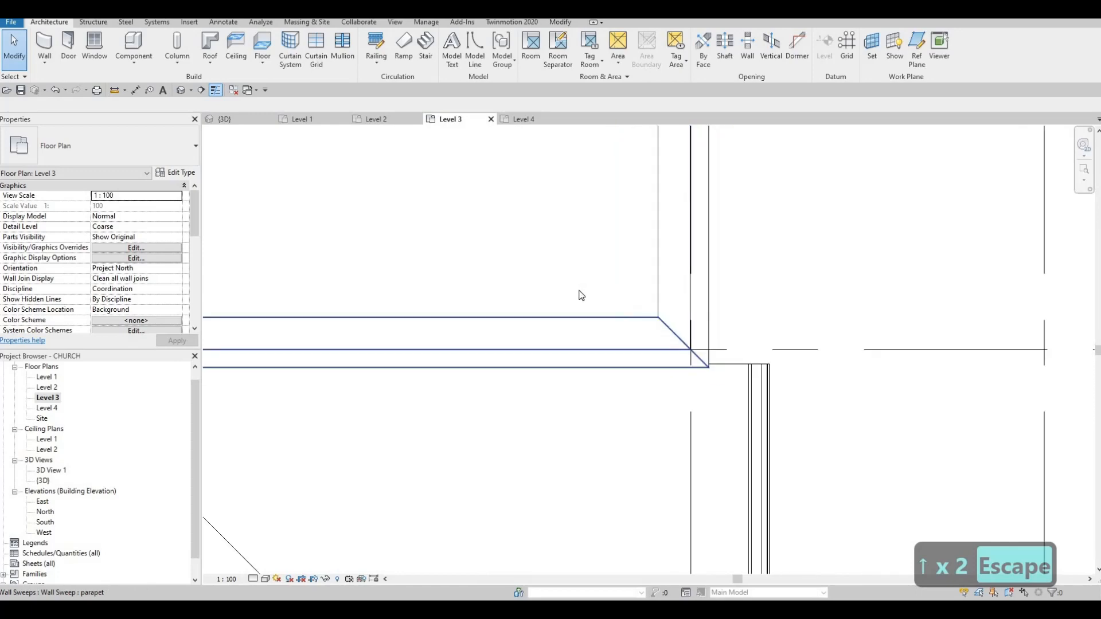
scroll(625, 321, down, 8)
middle_drag(711, 267, 713, 384)
scroll(719, 241, down, 4)
middle_drag(719, 232, 738, 486)
scroll(736, 421, up, 1)
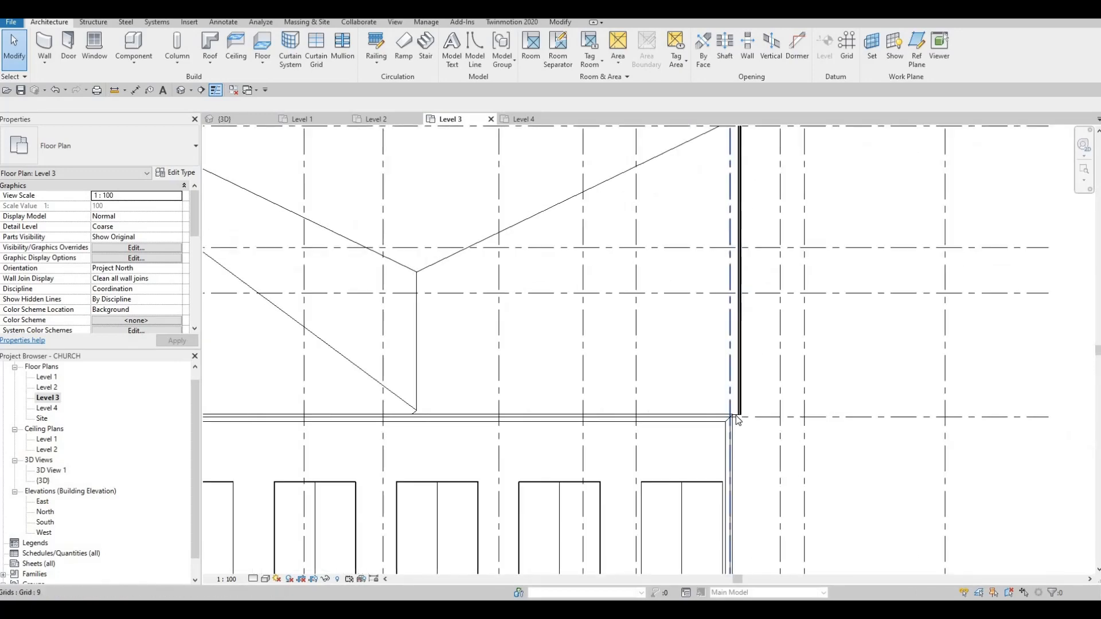
scroll(734, 418, up, 6)
scroll(614, 357, down, 4)
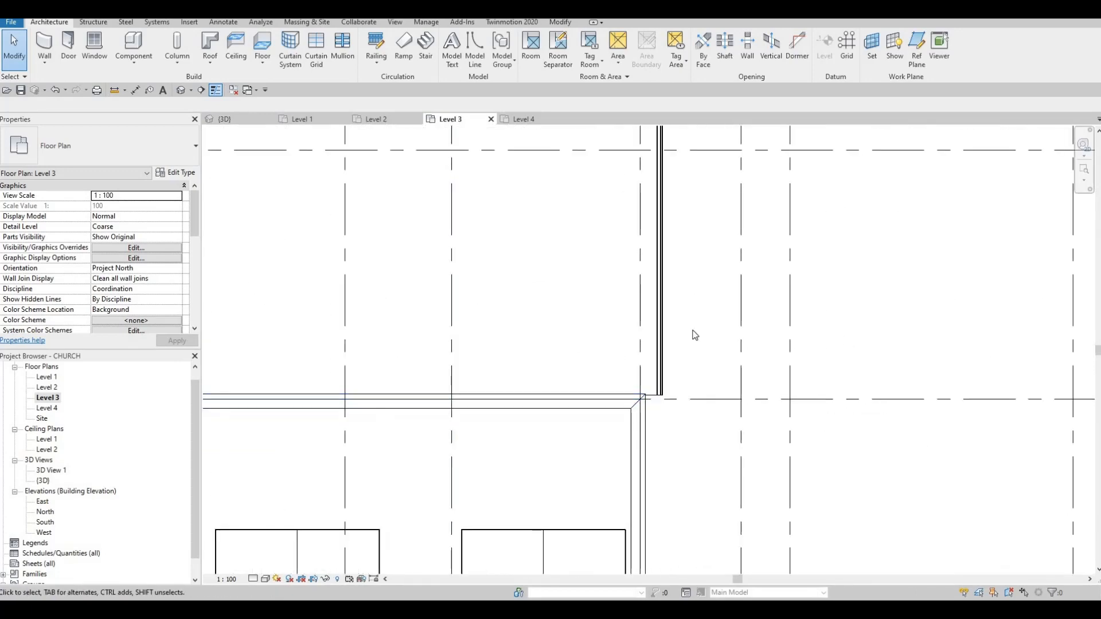
scroll(693, 331, down, 4)
middle_drag(367, 363, 785, 335)
middle_drag(432, 333, 554, 332)
middle_drag(455, 349, 507, 329)
scroll(503, 296, up, 4)
middle_drag(450, 430, 487, 366)
scroll(476, 366, down, 1)
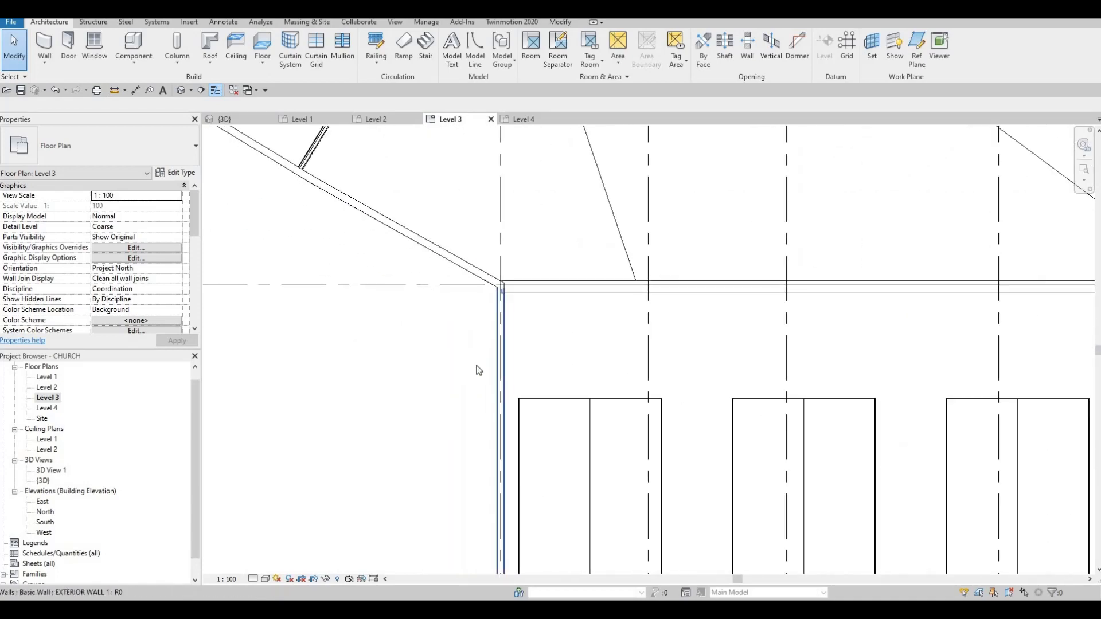
scroll(493, 321, down, 3)
key(Escape)
key(Escape)
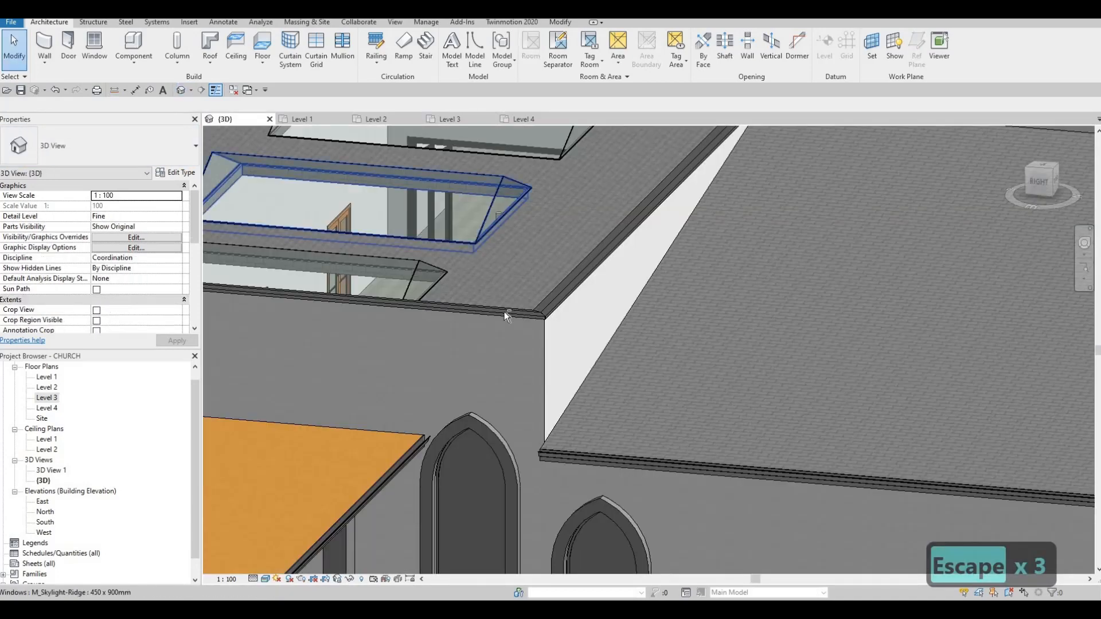
- Look over the hall's parapet and the entrance facade with its canopy in the 3D view
scroll(506, 312, down, 3)
shift+middle_drag(427, 248, 574, 274)
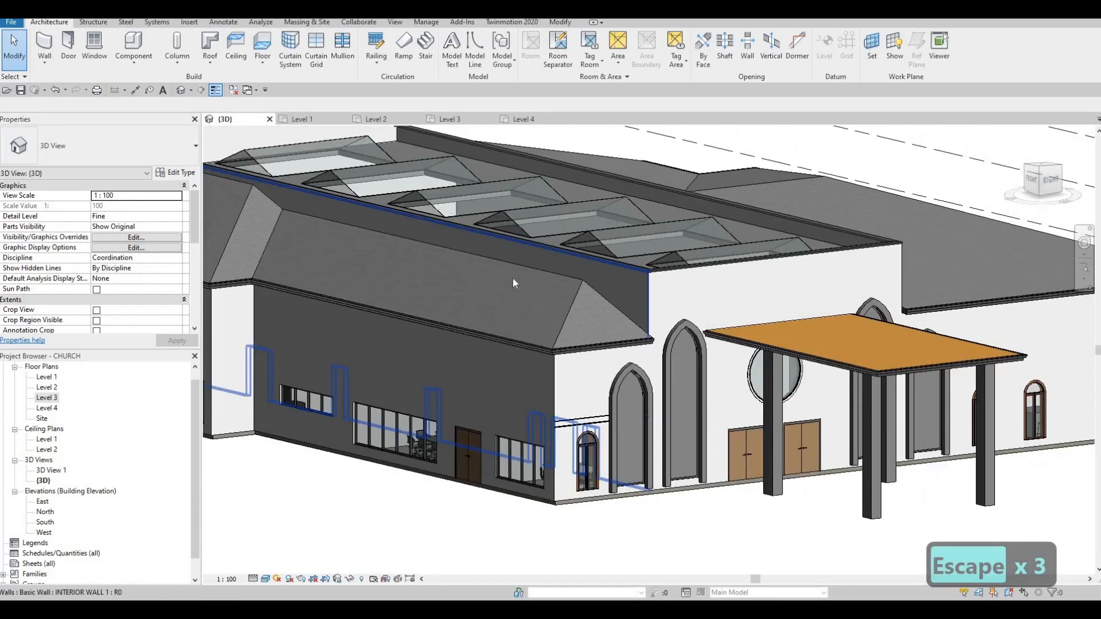
scroll(826, 347, up, 3)
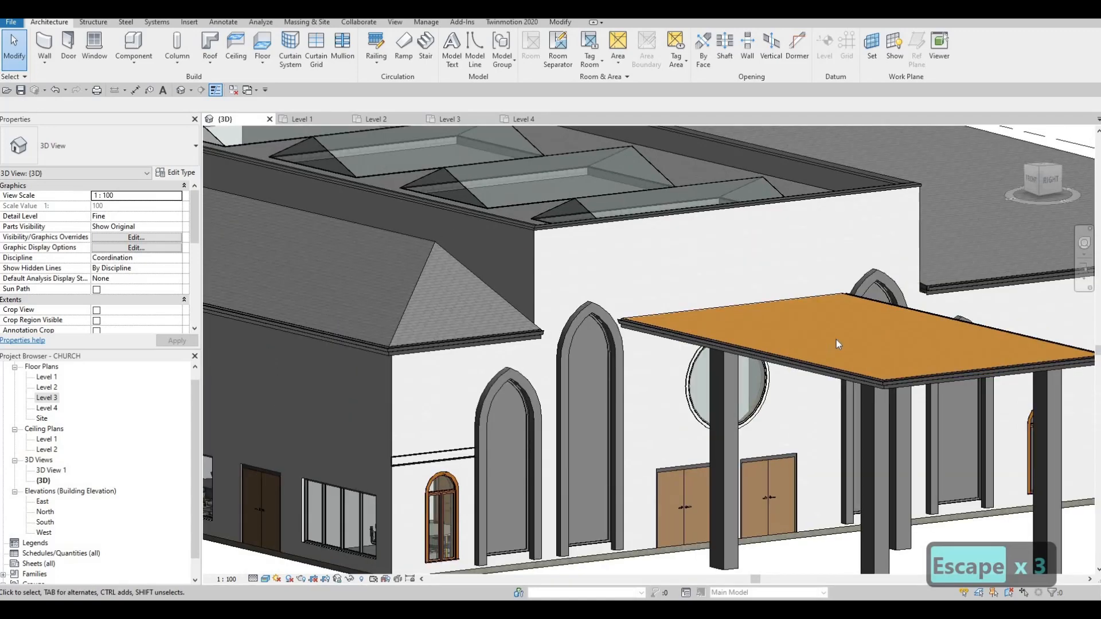
scroll(836, 339, down, 2)
scroll(645, 273, down, 2)
shift+middle_drag(645, 273, 699, 286)
scroll(676, 310, down, 1)
scroll(710, 318, up, 2)
key(Escape)
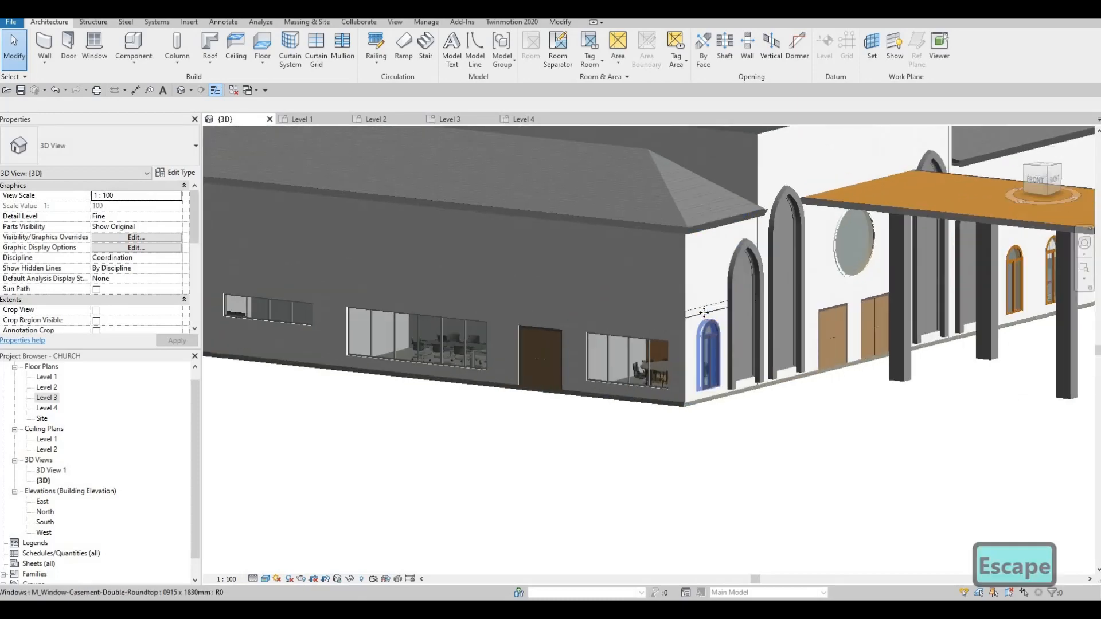
- Try to delete the stray cornice above the arched window beside the entrance, and undo the deletion
click(691, 316)
key(Delete)
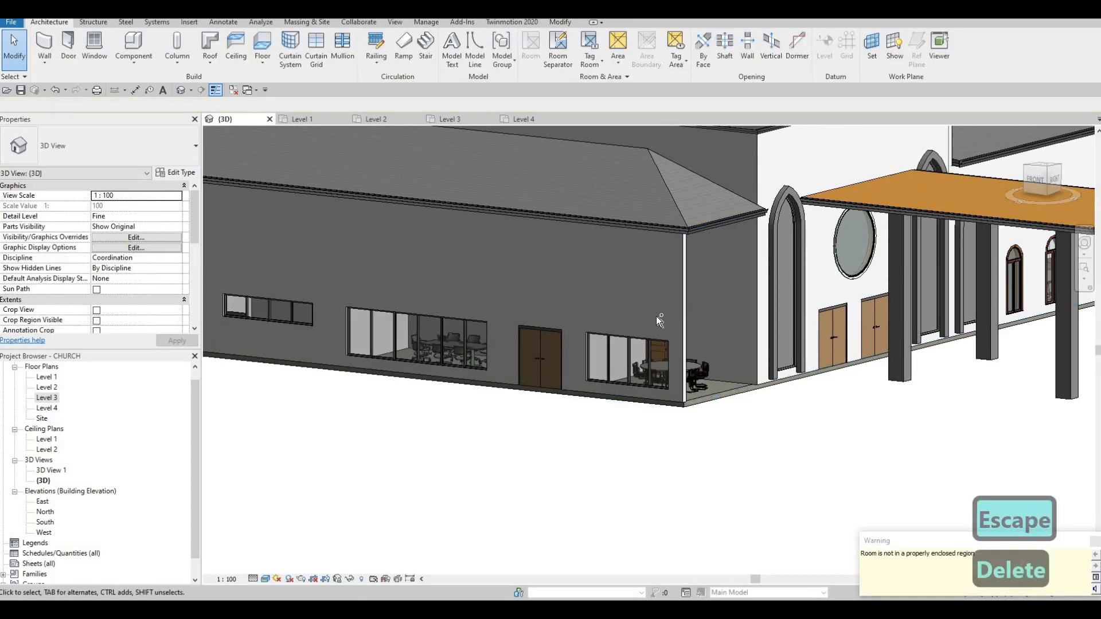
key(ctrl+z)
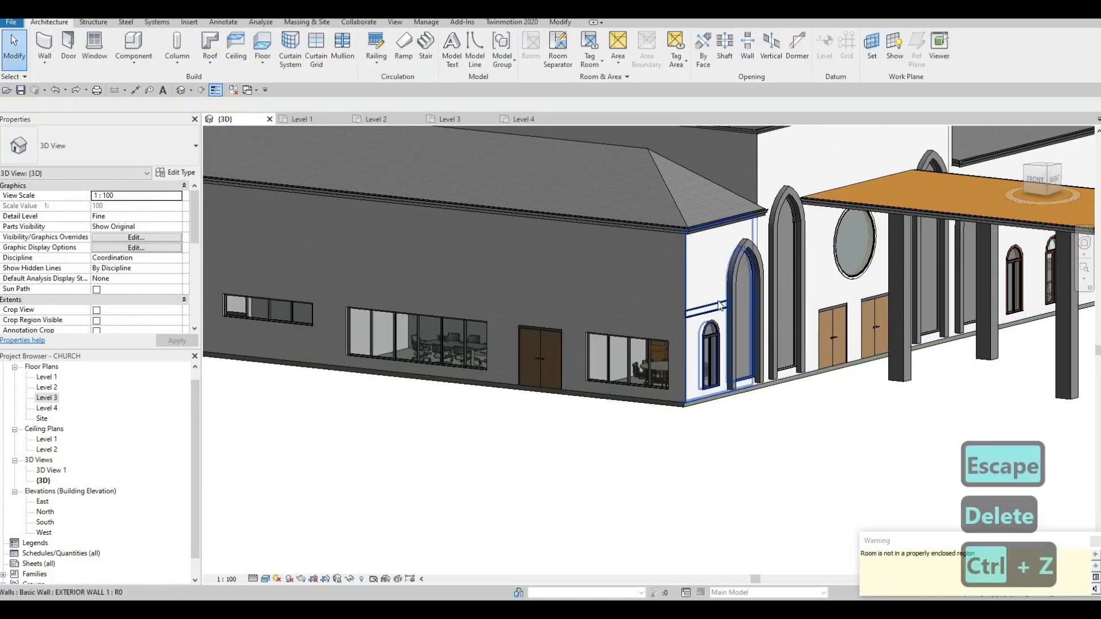
key(F1)
key(F1)
- Delete the stray Cornice wall sweep above the arched window at the corner of the entrance facade
scroll(673, 325, up, 4)
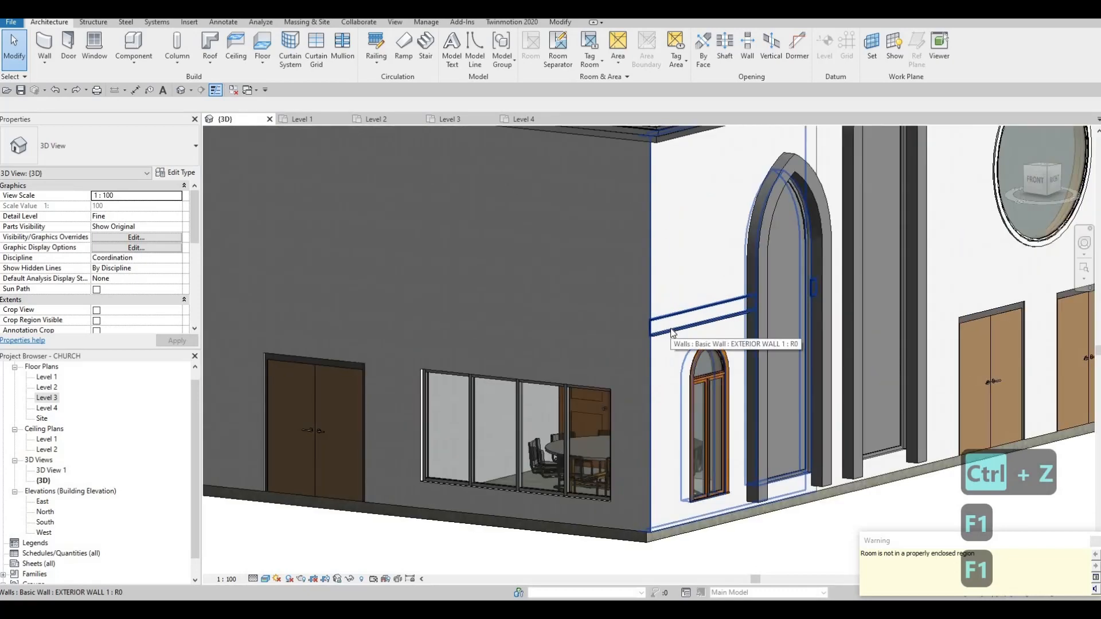
click(671, 333)
click(672, 333)
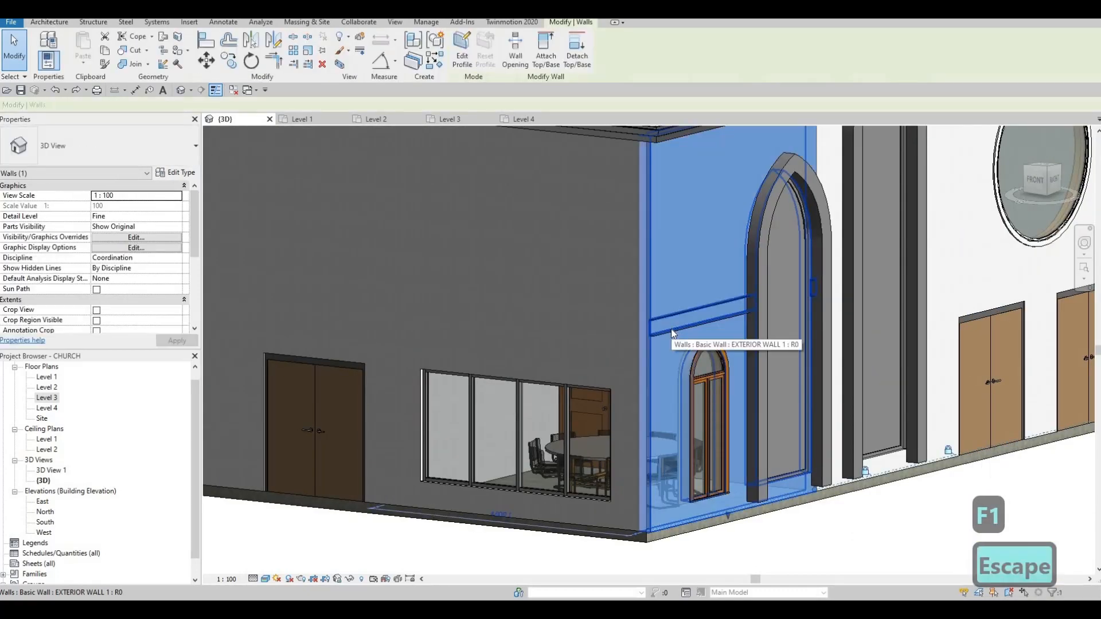
key(Escape)
key(Tab)
key(Tab)
key(Tab)
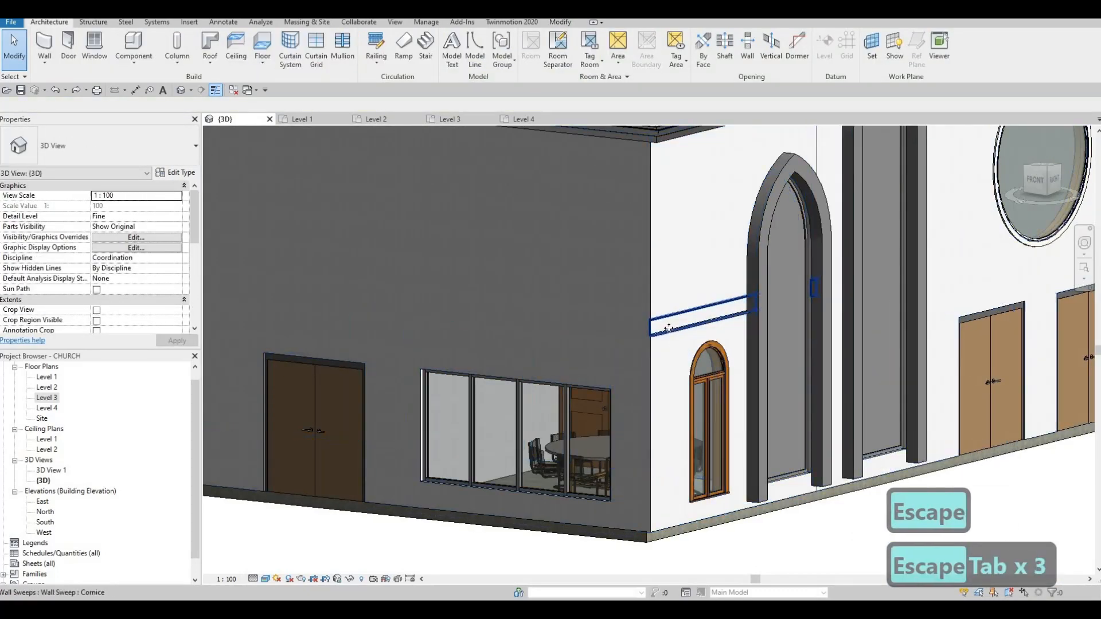
click(668, 328)
key(Delete)
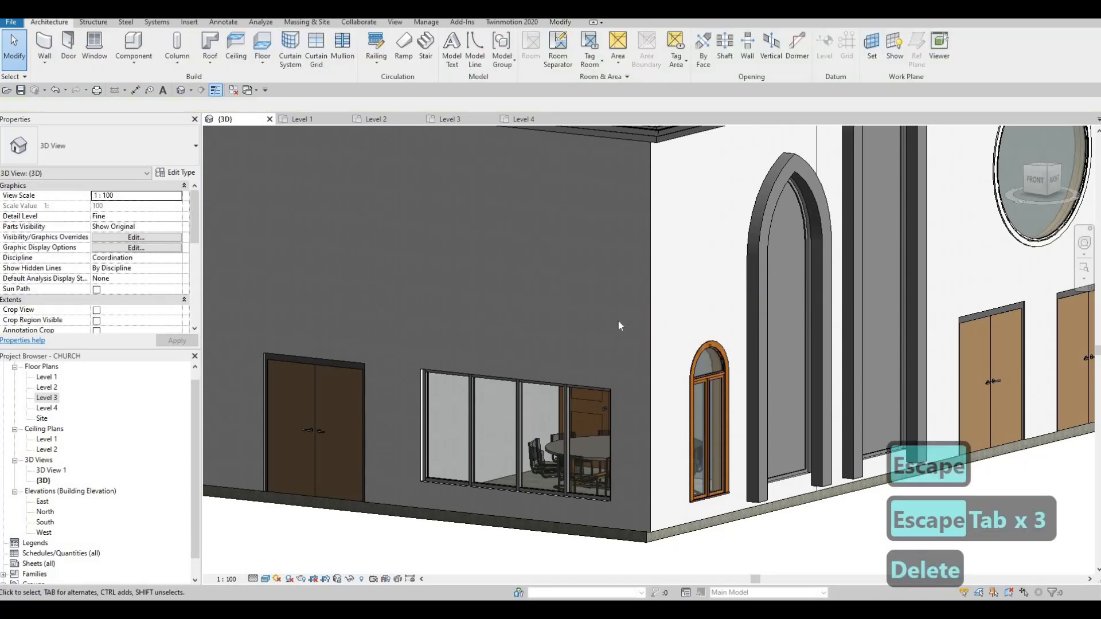
- Place a BOWEN ARCH DOOR on the angled side wing's wall, between its two round-topped windows and the outer corner
scroll(618, 321, down, 3)
scroll(737, 301, up, 1)
shift+middle_drag(737, 302, 417, 333)
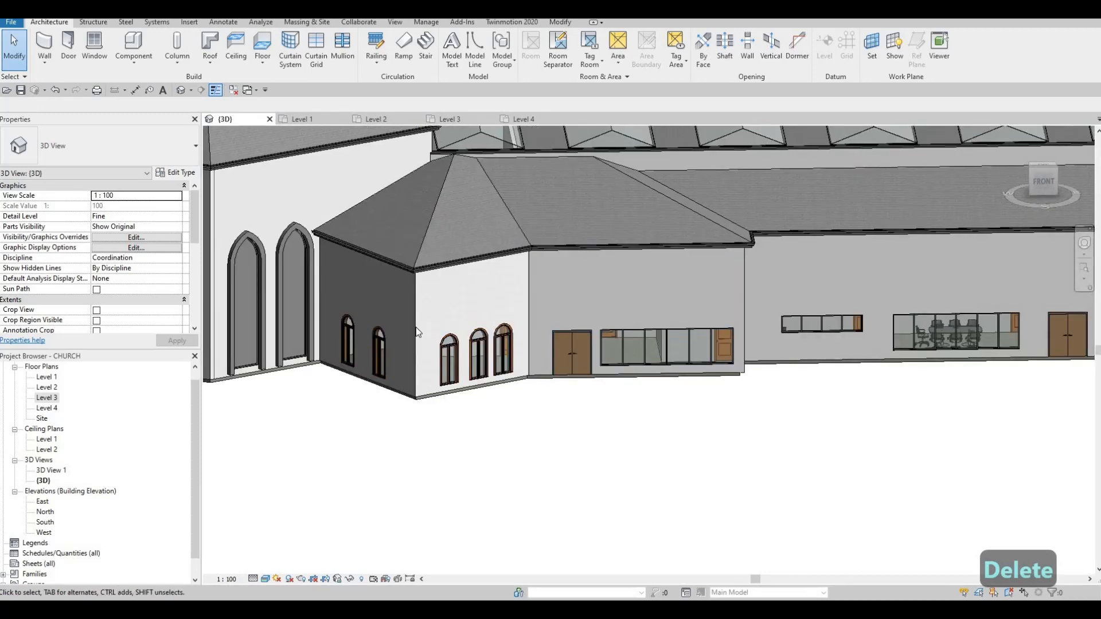
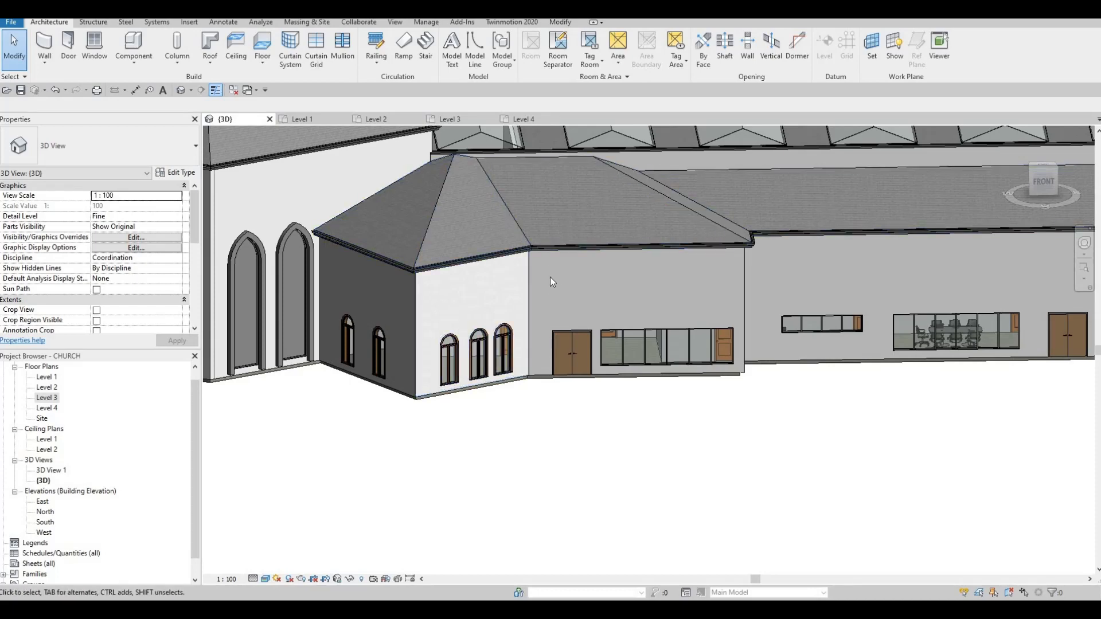
middle_drag(549, 277, 569, 404)
scroll(500, 292, down, 2)
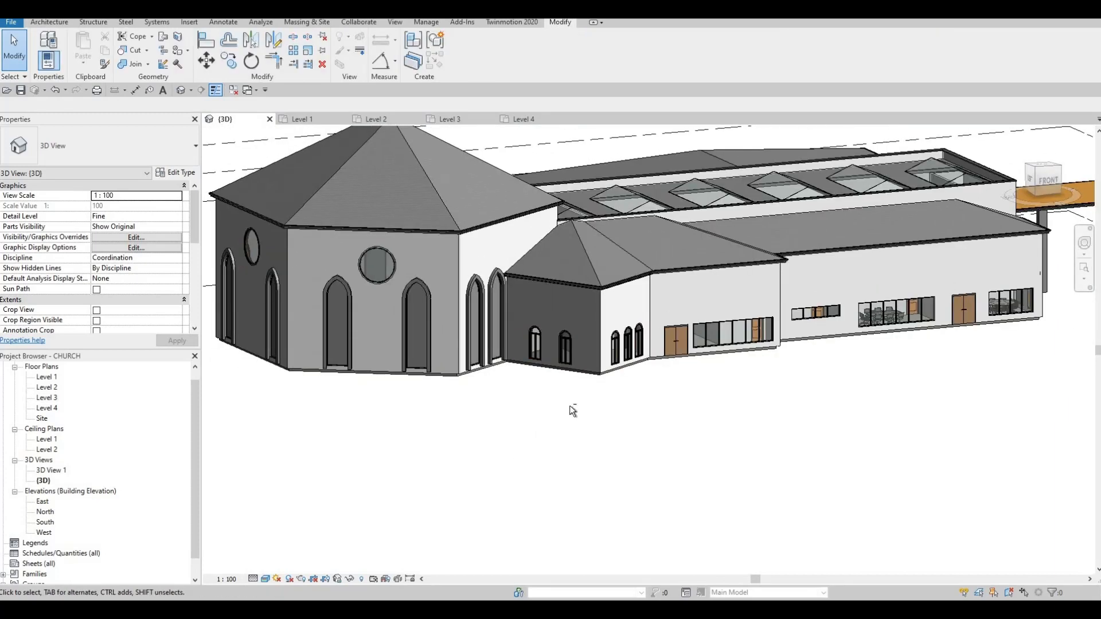
scroll(570, 404, up, 2)
shift+middle_drag(486, 406, 494, 398)
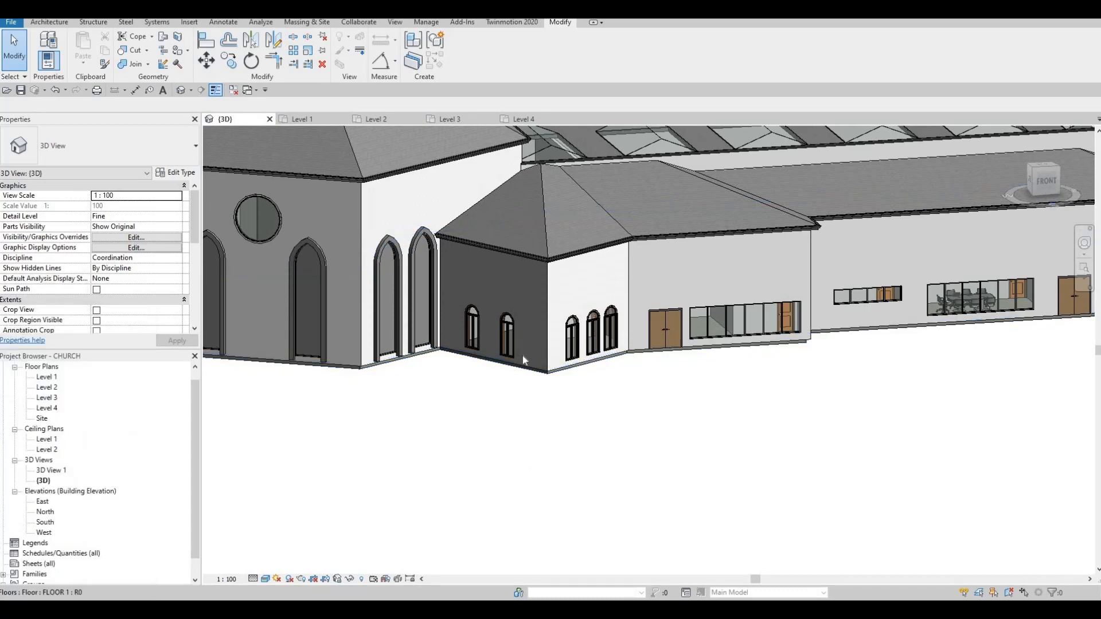
key(d)
key(r)
scroll(531, 341, up, 3)
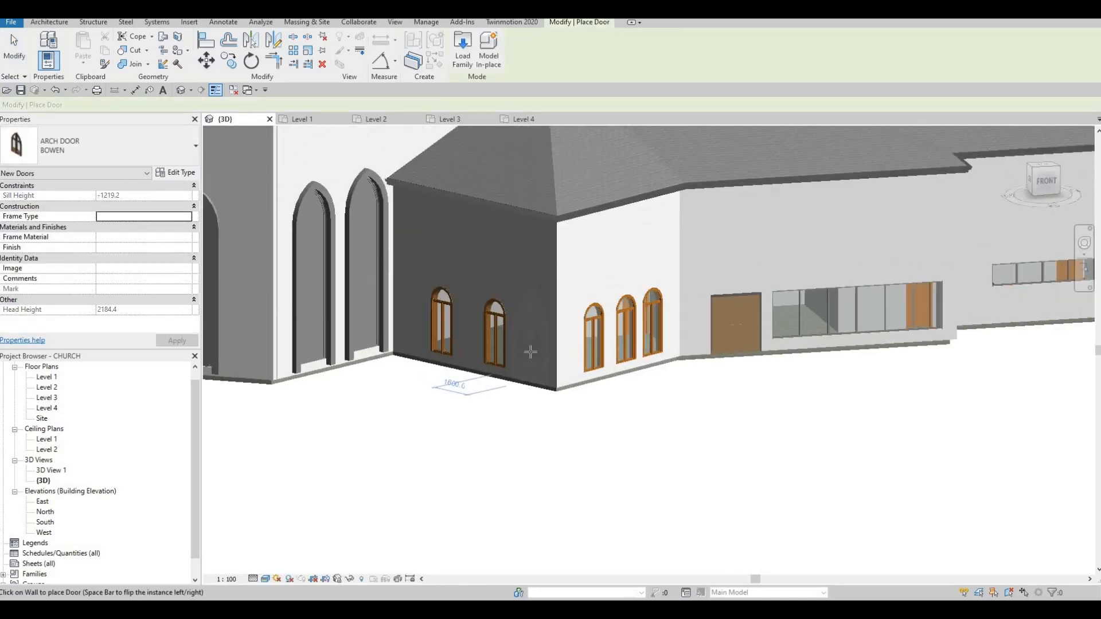
click(531, 351)
key(Escape)
key(Escape)
key(Escape)
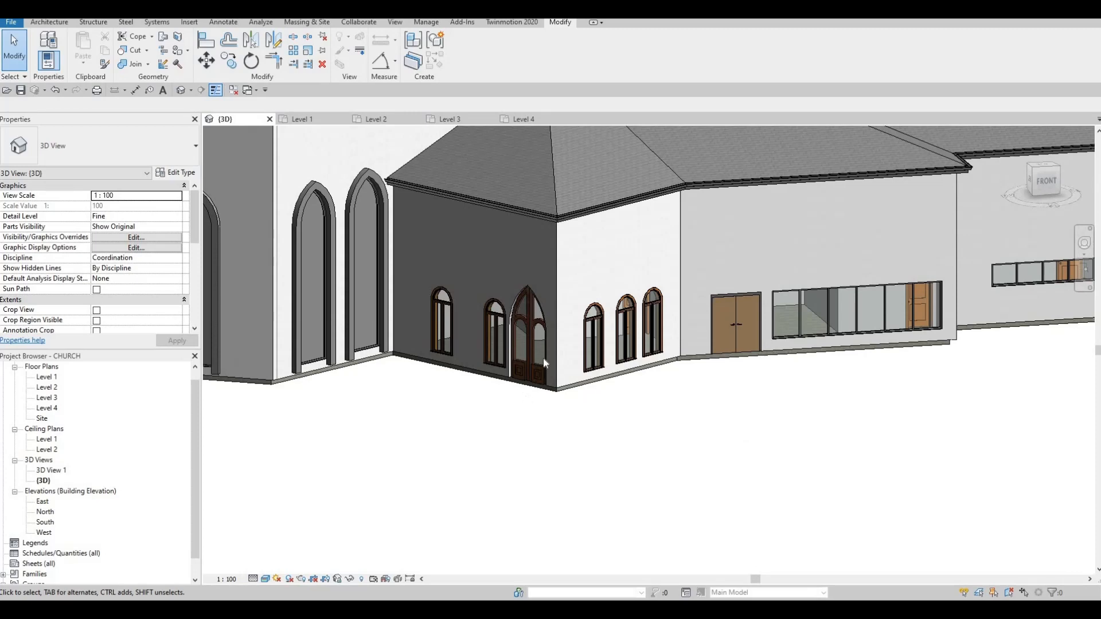
scroll(521, 352, up, 3)
key(Escape)
key(Escape)
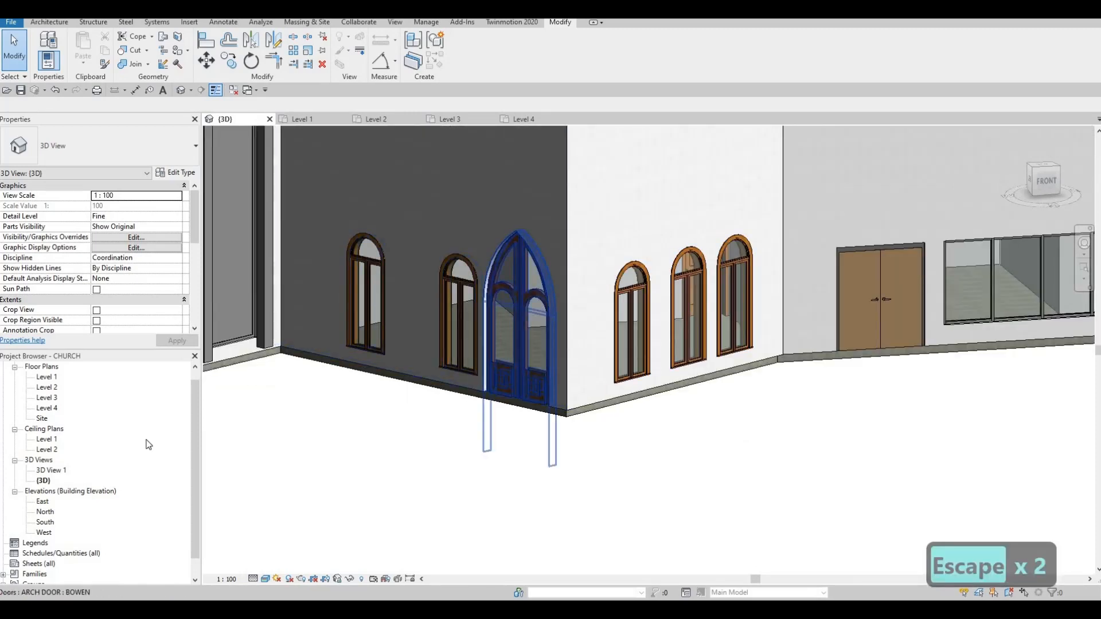
key(Escape)
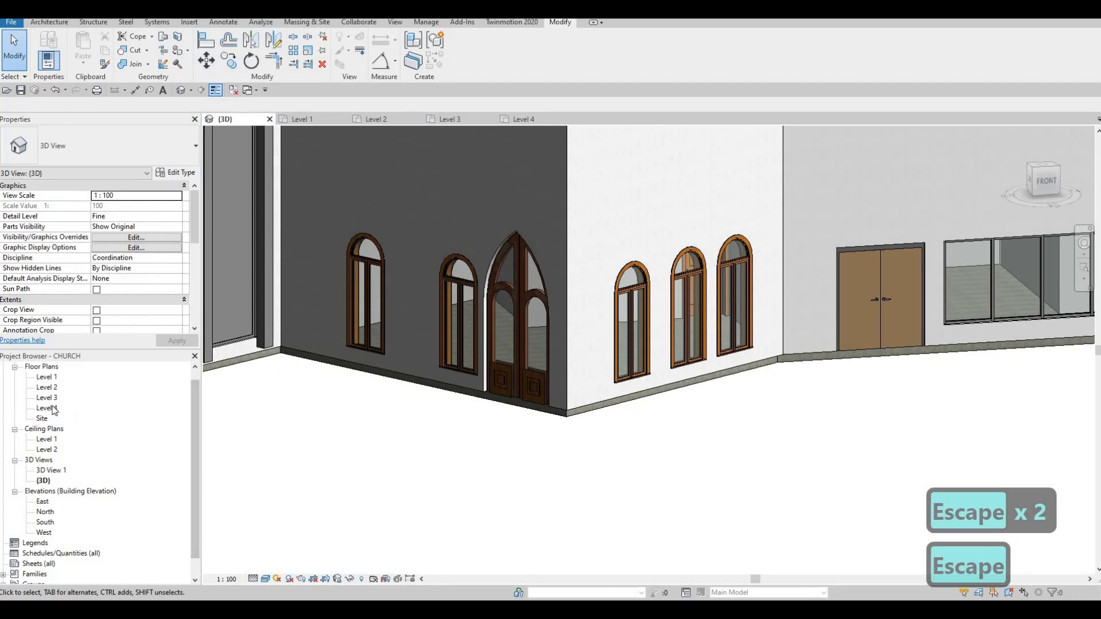
- Select all visible instances of the 1700 x 2000mm M_Door-Passage-Double-Flush door in the 3D view
click(843, 315)
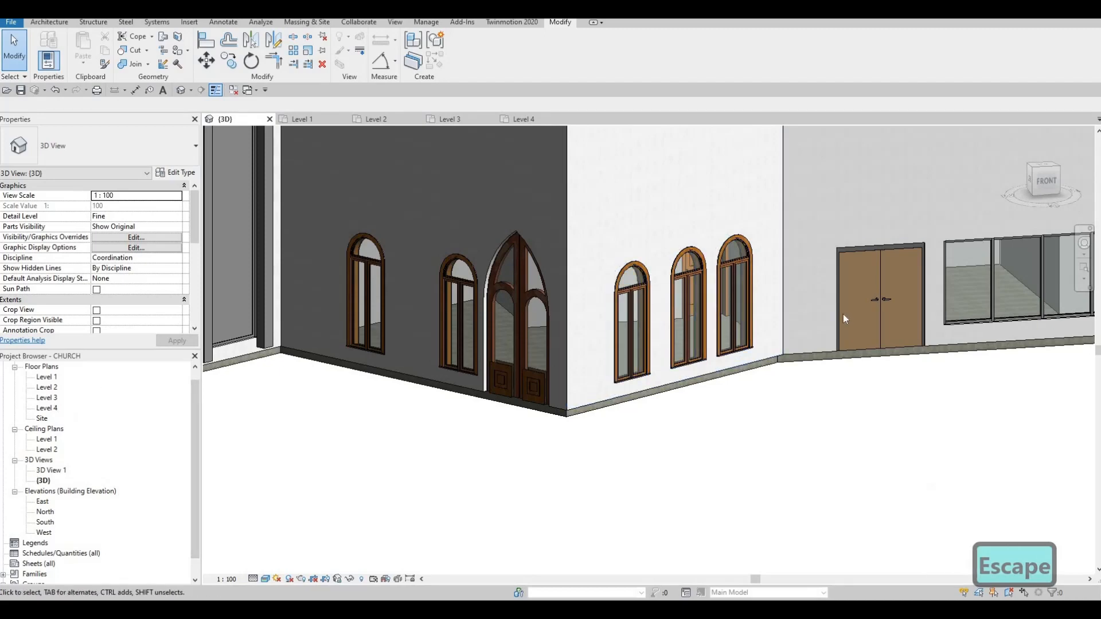
right_click(843, 315)
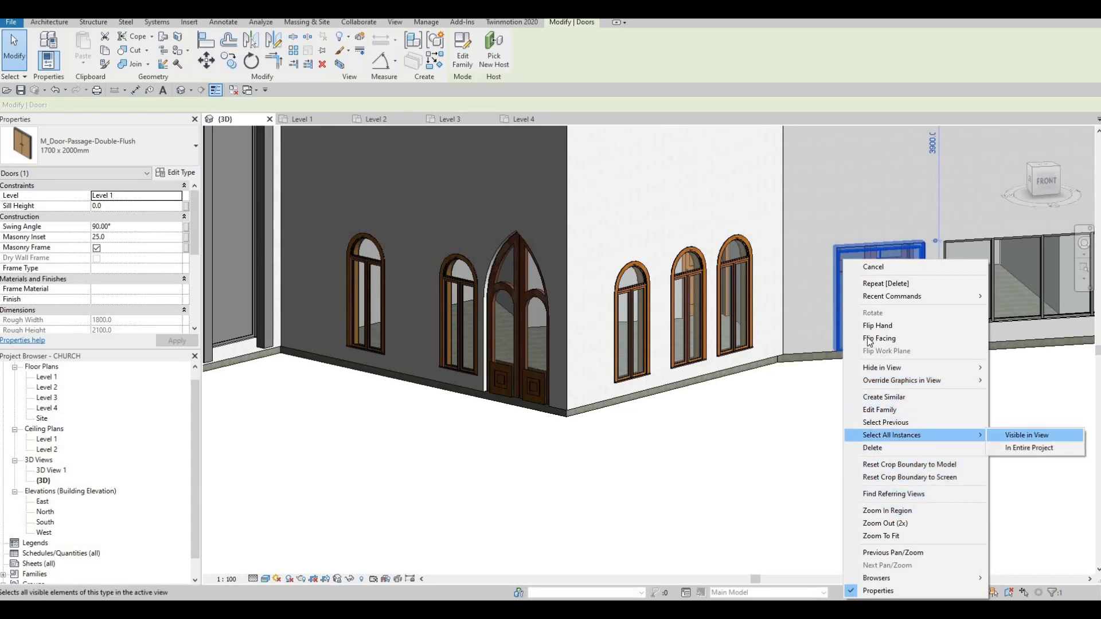
click(1027, 435)
scroll(860, 327, down, 3)
middle_drag(859, 326, 499, 286)
scroll(500, 286, down, 2)
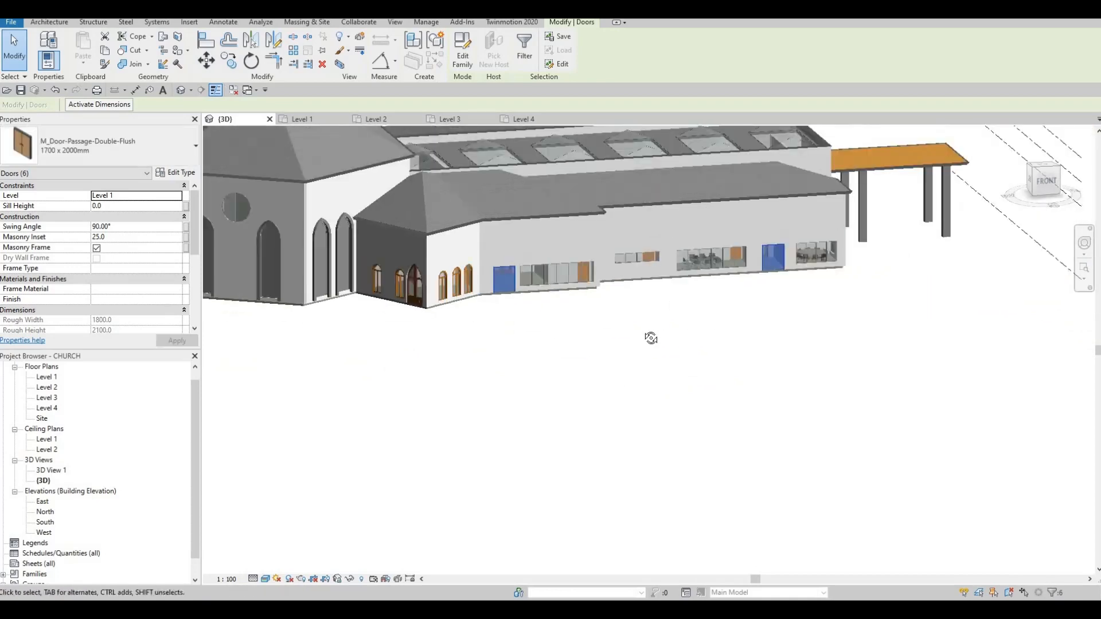
shift+middle_drag(651, 338, 402, 309)
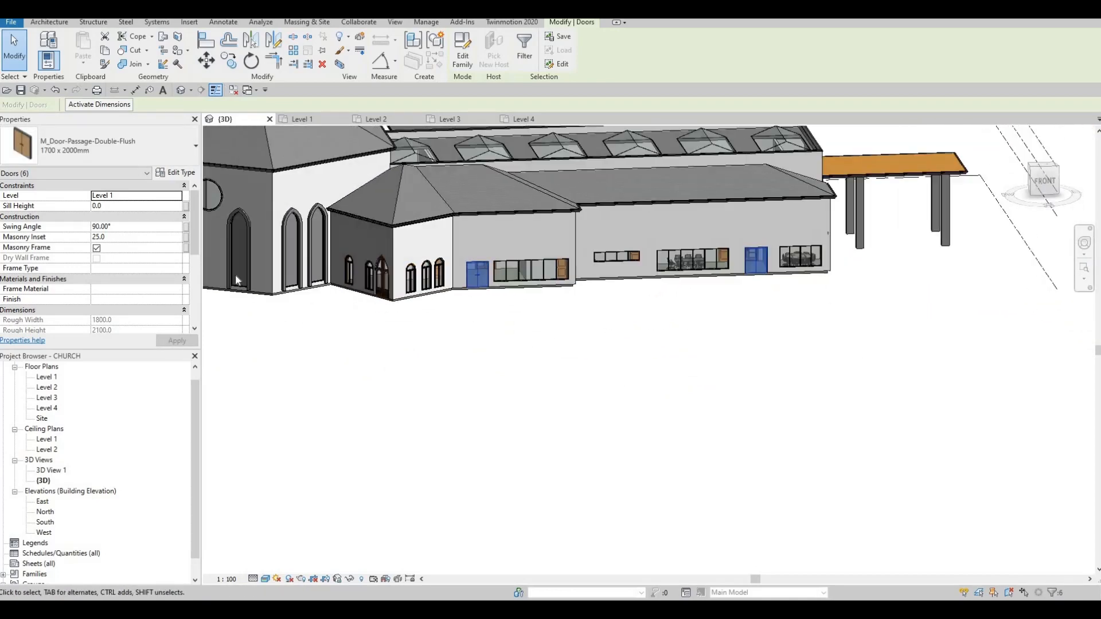
- Try to swap the selected double flush doors to the ARCH DOOR : BOWEN type
click(88, 146)
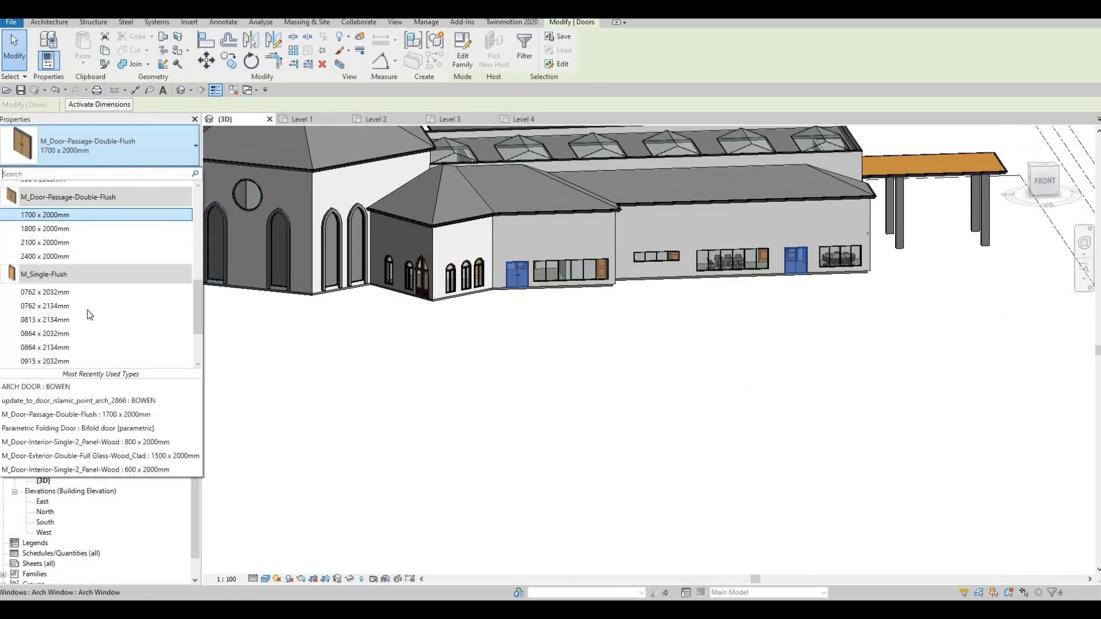
scroll(85, 357, down, 2)
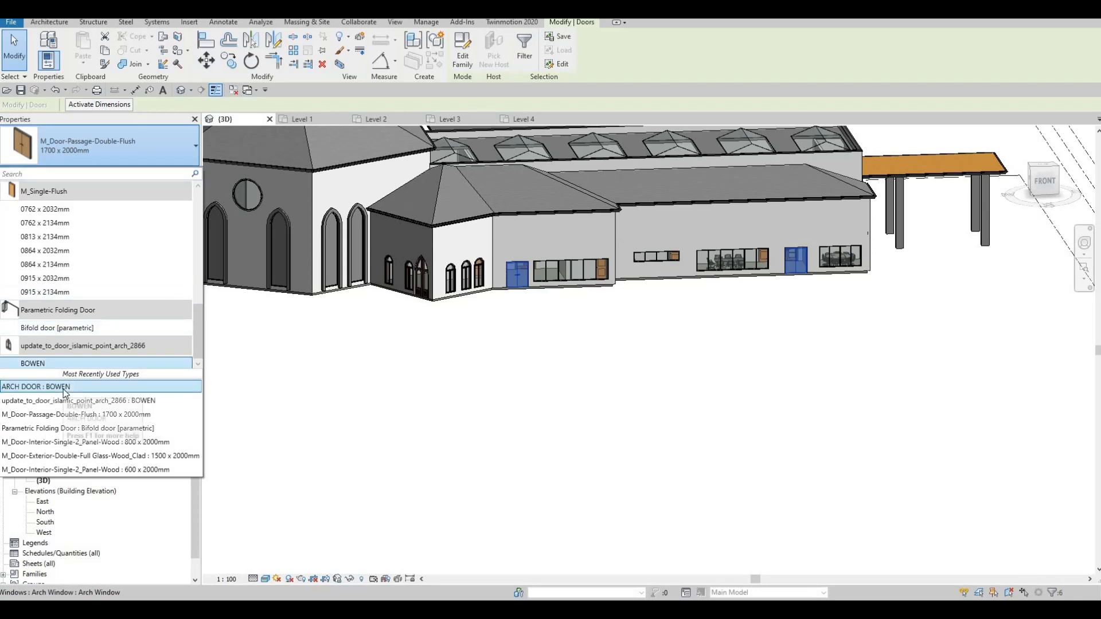
click(65, 387)
scroll(527, 261, up, 3)
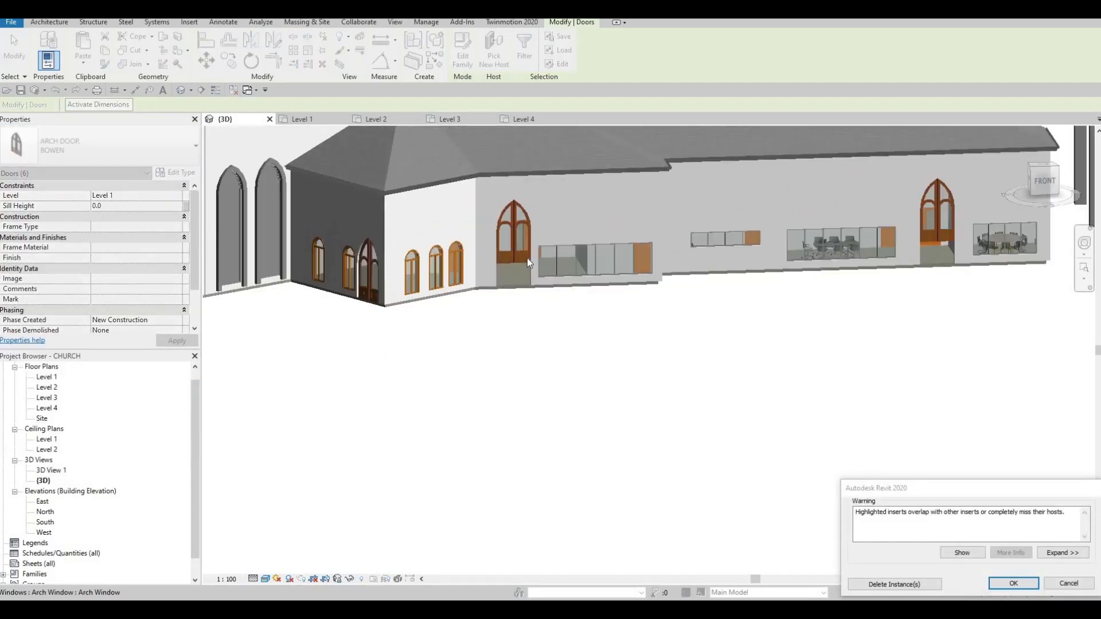
key(Escape)
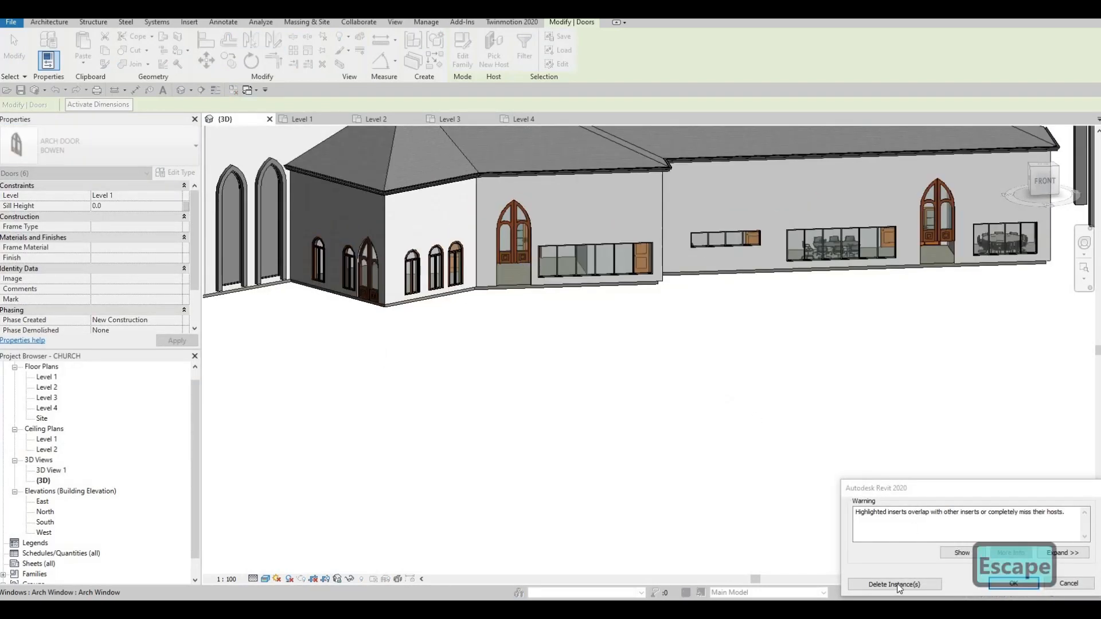
key(Escape)
- Check the properties of the swapped arched door beside the side wing's long window, and undo the door type change
click(512, 256)
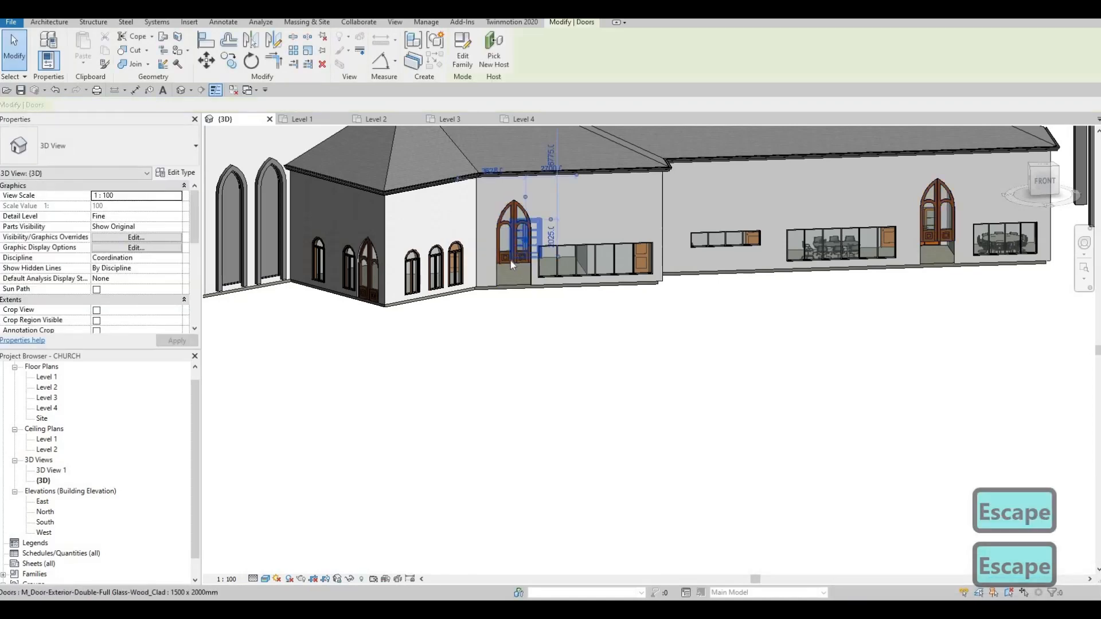
key(Escape)
click(510, 260)
scroll(124, 256, down, 2)
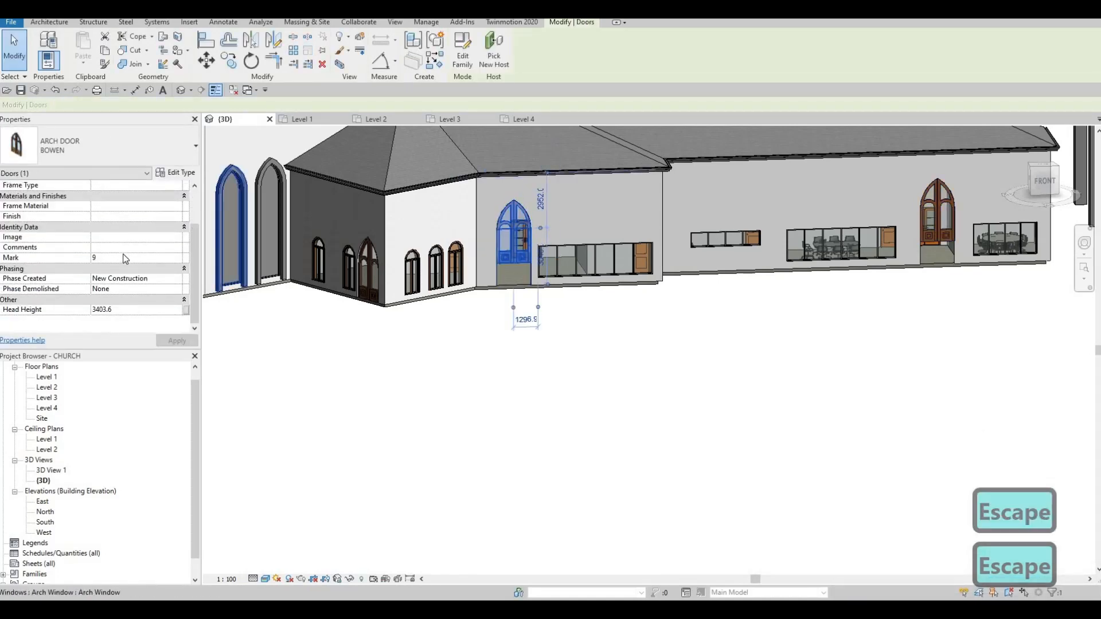
scroll(125, 259, up, 2)
key(Escape)
key(Escape)
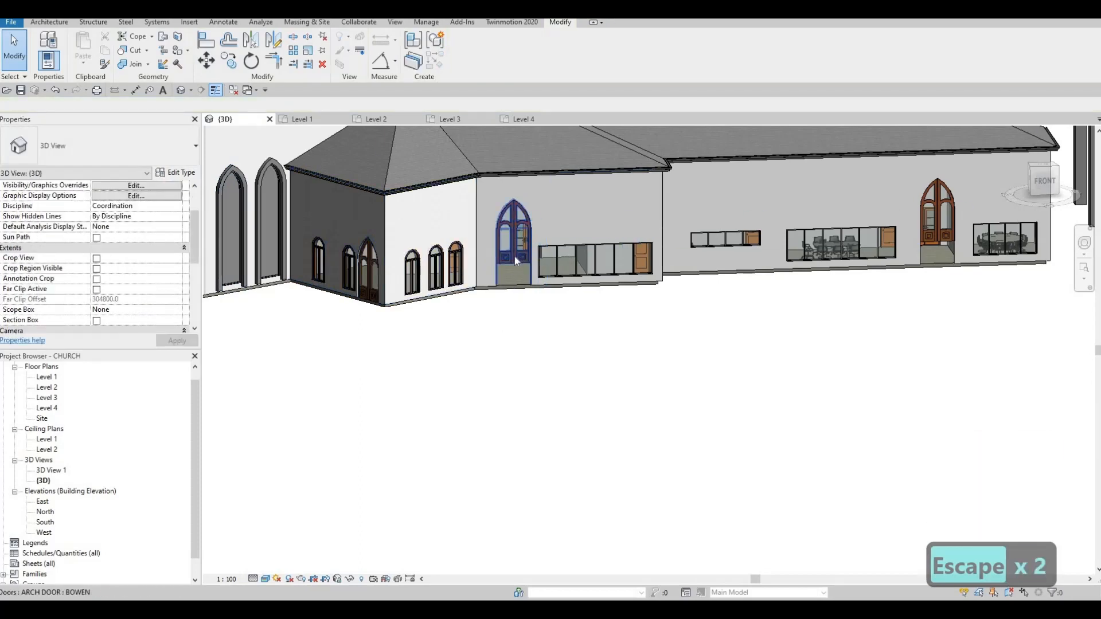
key(ctrl+z)
key(Escape)
key(Escape)
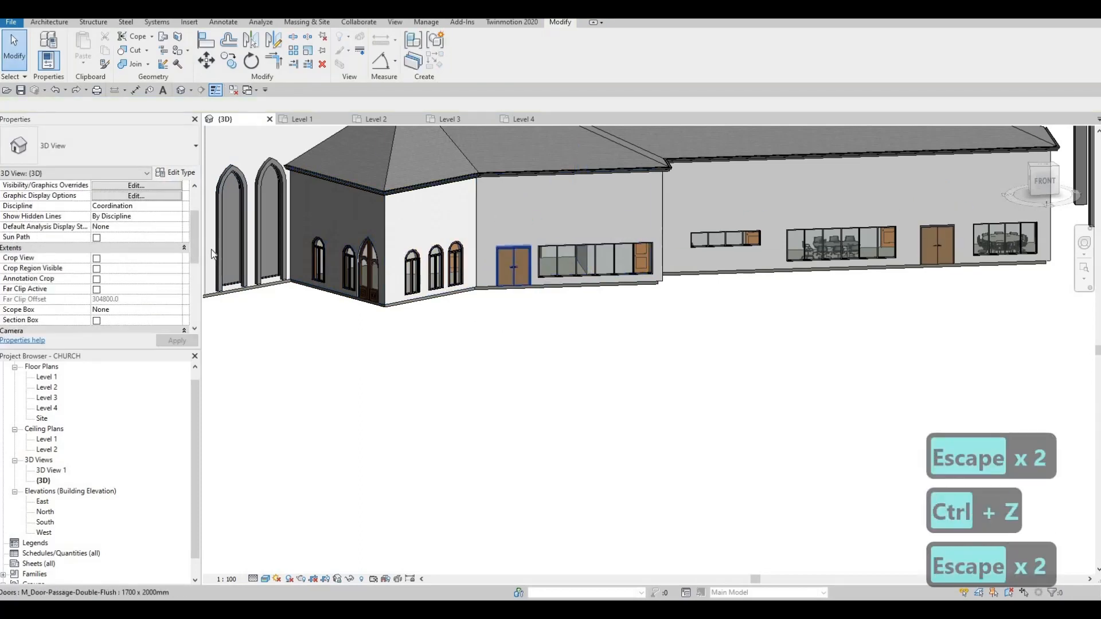
- Try changing only the double flush door beside the side wing's long window to ARCH DOOR : BOWEN
click(525, 272)
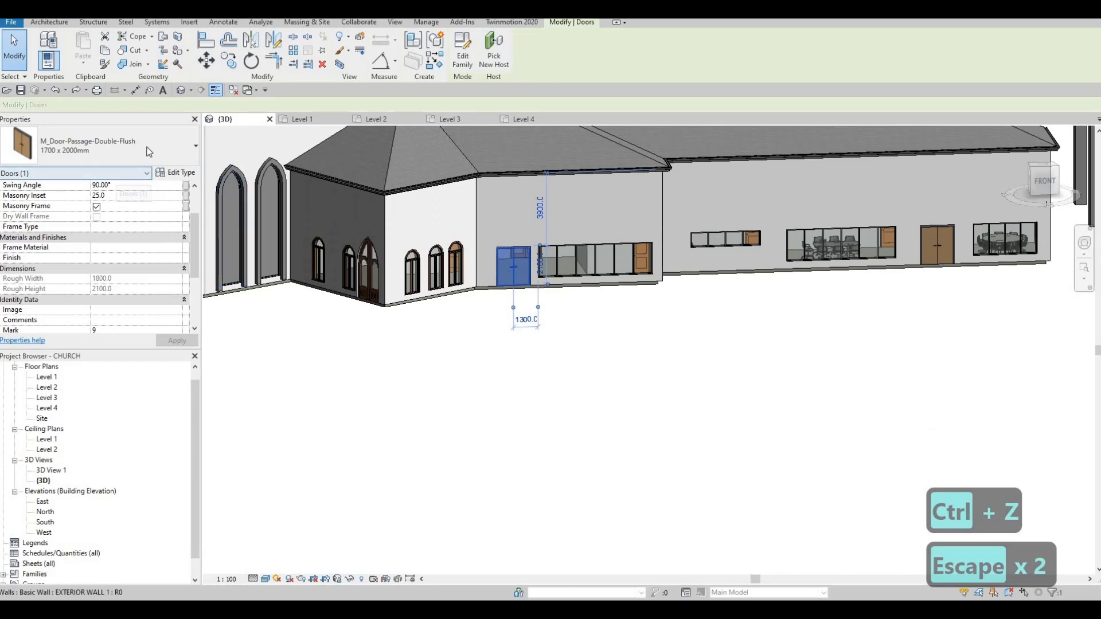
click(148, 152)
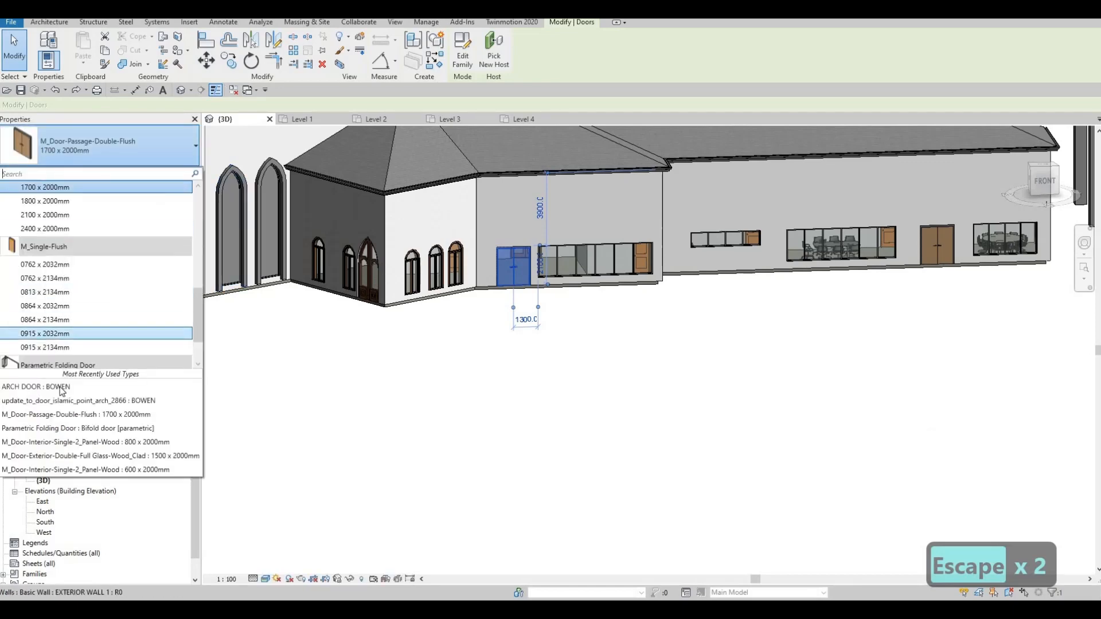
click(36, 387)
key(Escape)
key(Escape)
key(Escape)
scroll(585, 246, up, 3)
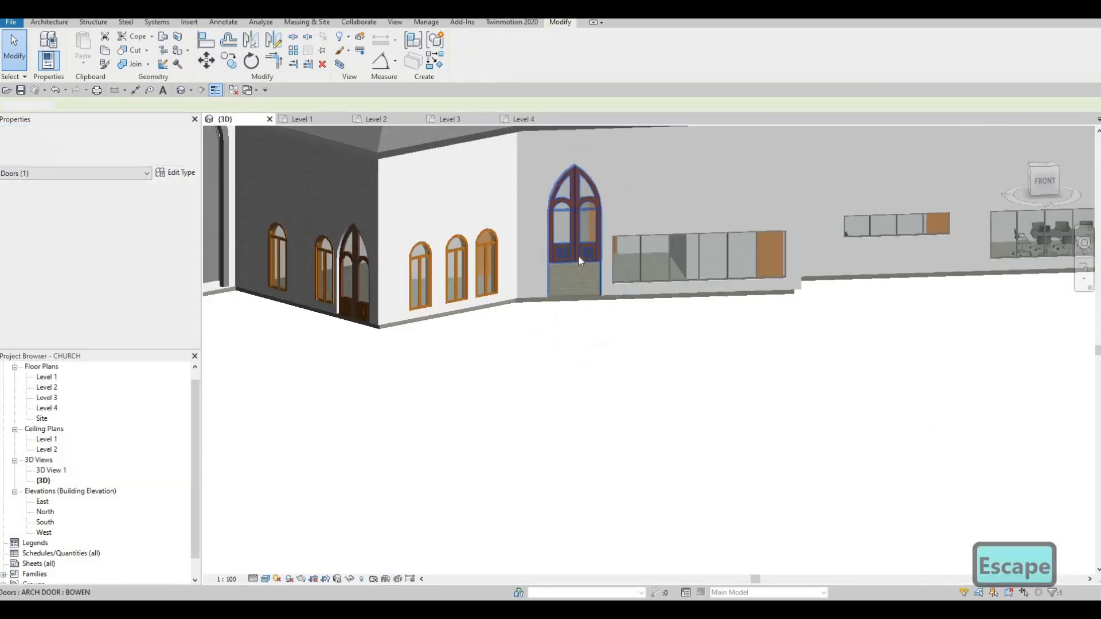
- Review the BOWEN type properties of the arched door beside the long window
click(576, 257)
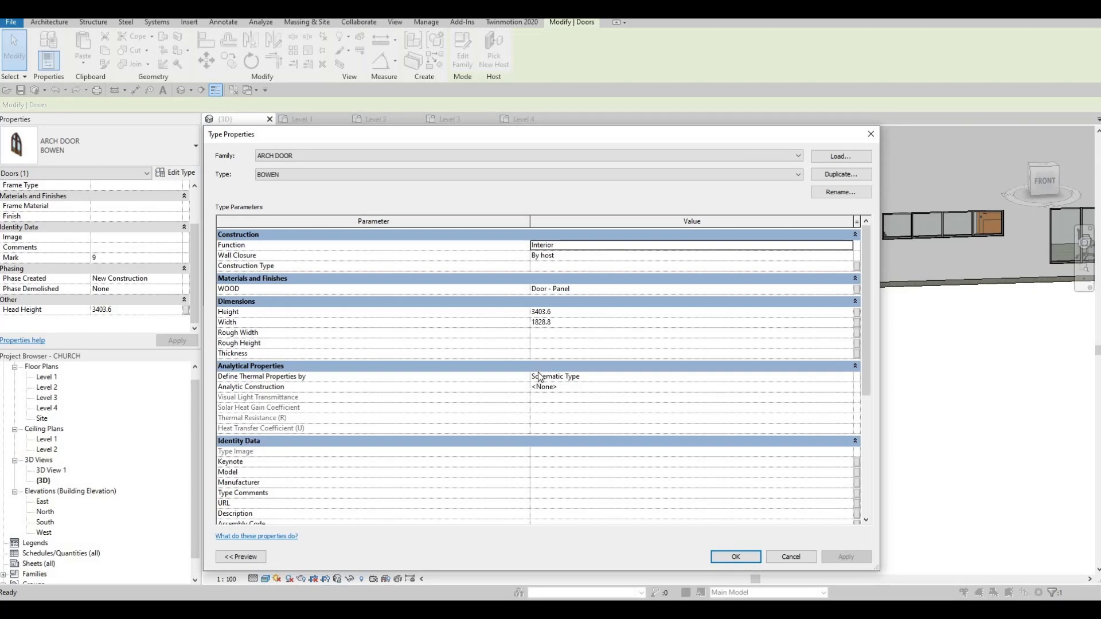
key(Escape)
key(Escape)
key(Escape)
- Delete the raised arched door beside the side wing's long window
click(549, 270)
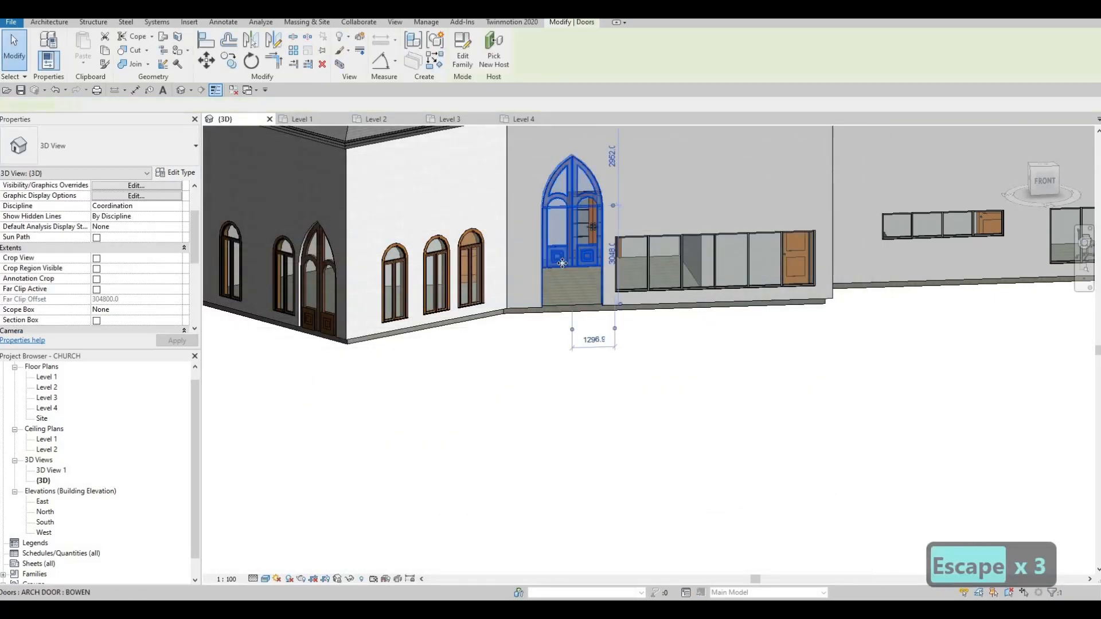
key(Delete)
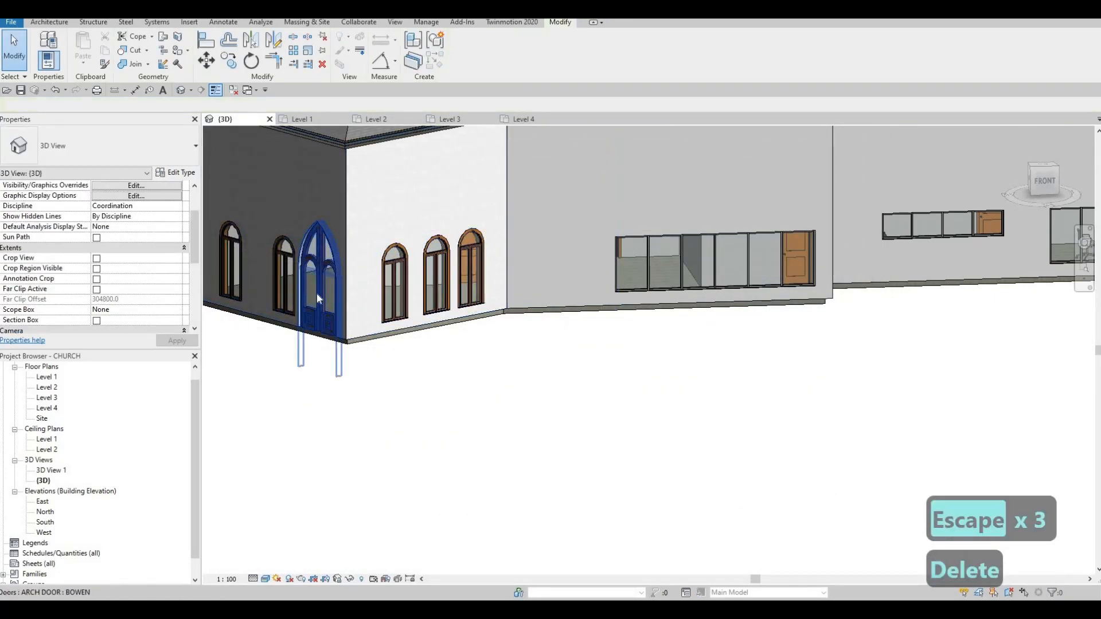
key(Escape)
key(Escape)
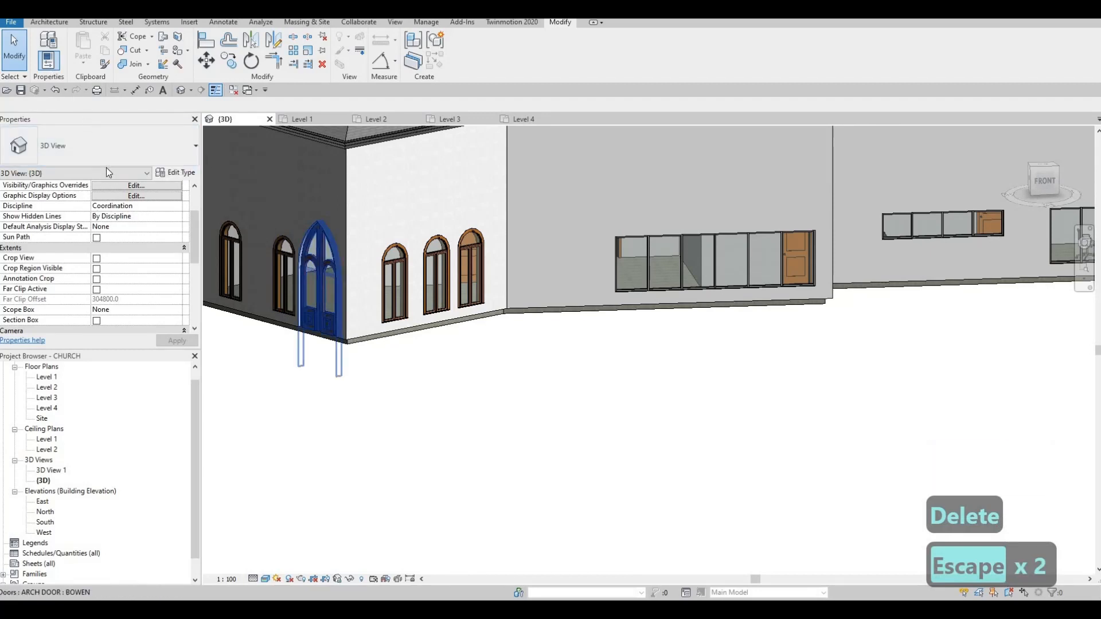
key(c)
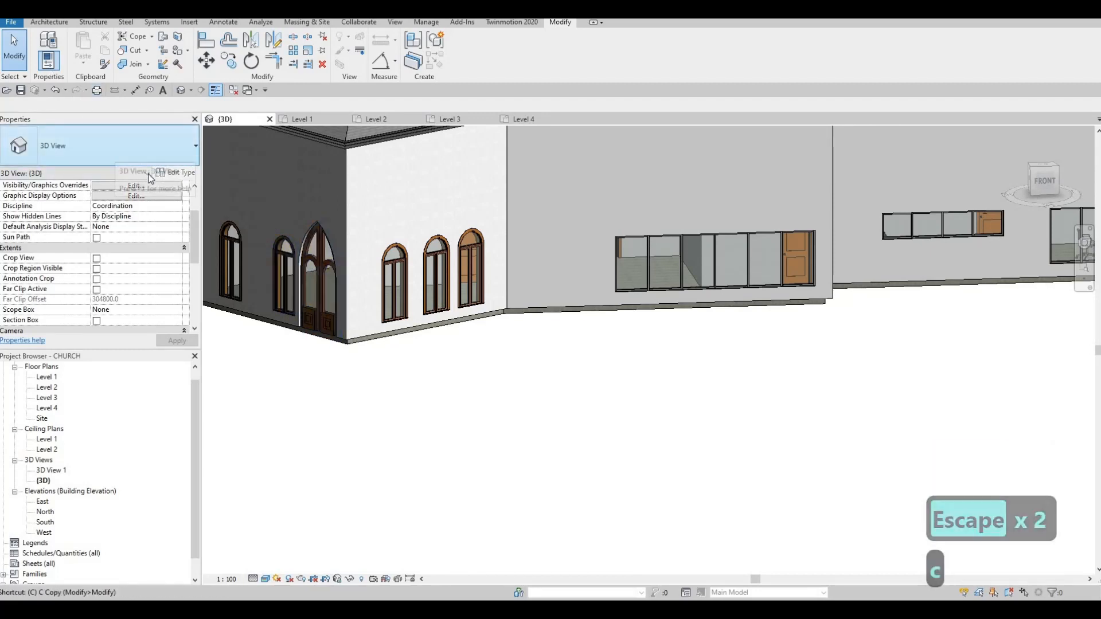
key(m)
key(Escape)
key(Escape)
key(d)
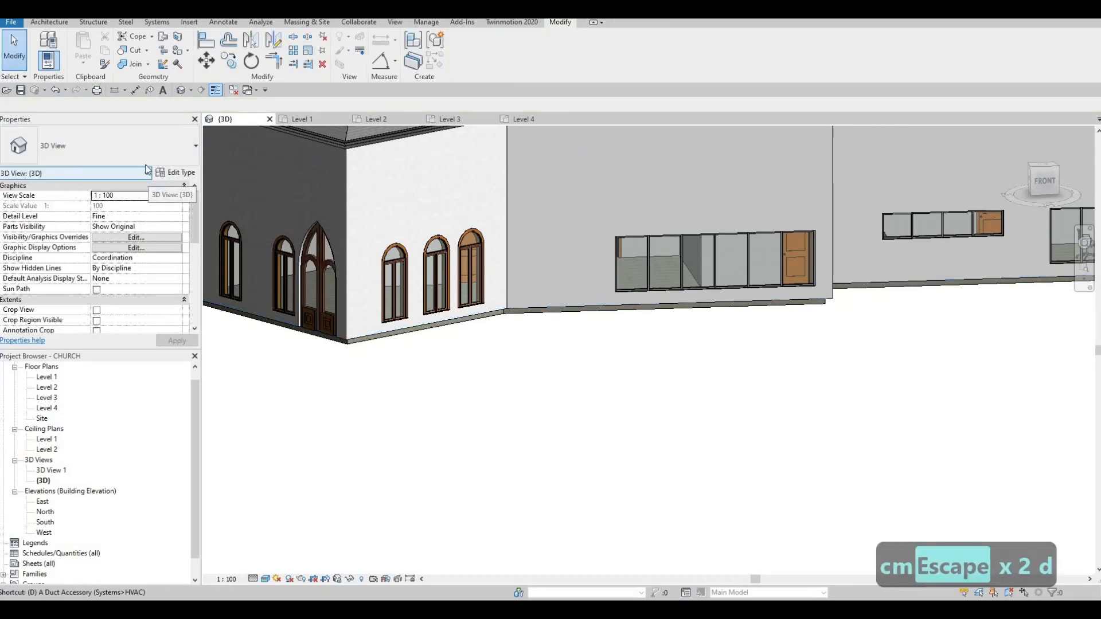
key(i)
key(Escape)
key(Escape)
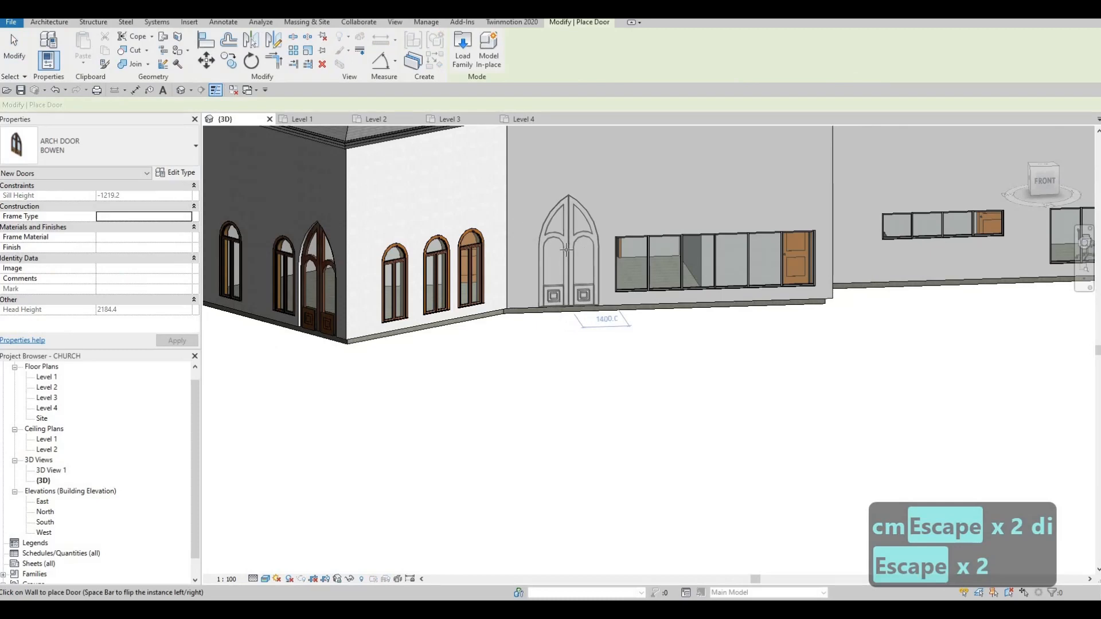
- Place a BOWEN ARCH DOOR on the wall beside the side wing's long window, and delete the one at the angled wing's outer corner
click(565, 275)
key(Escape)
key(Escape)
key(Escape)
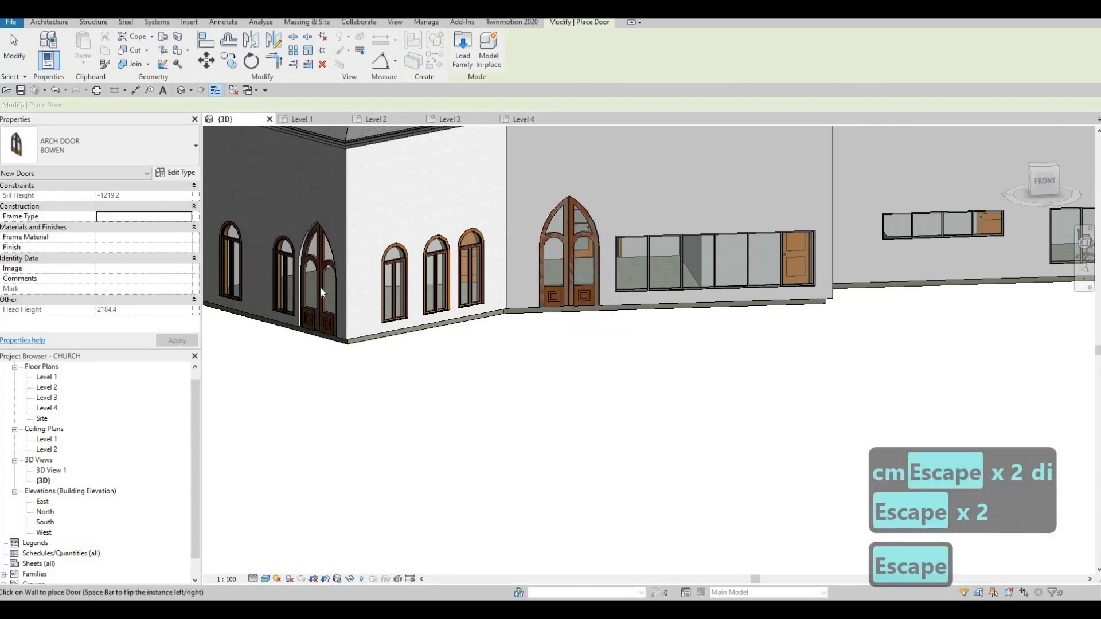
click(326, 286)
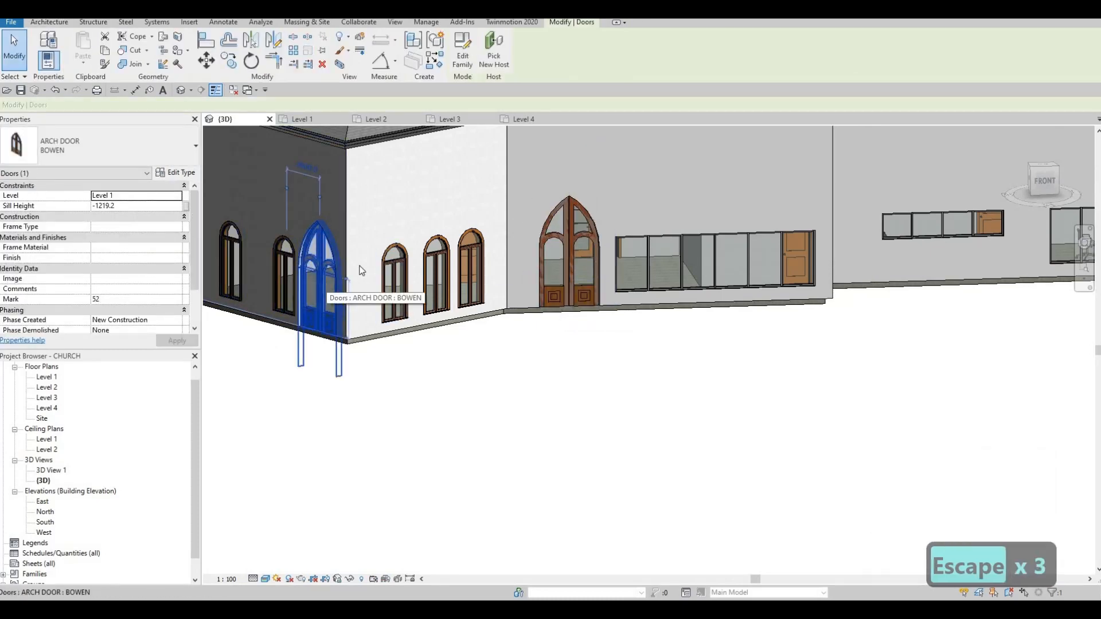
key(Delete)
- Replace the double flush door between the two meeting-room windows near the wing's far end with a BOWEN ARCH DOOR
middle_drag(642, 284, 705, 263)
click(704, 263)
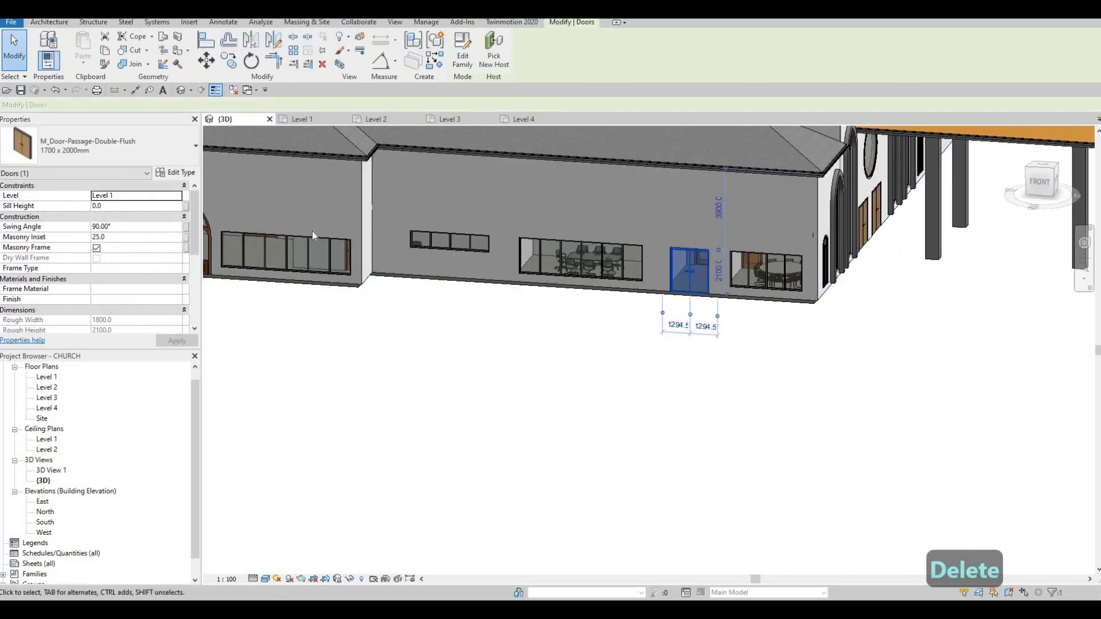
key(Delete)
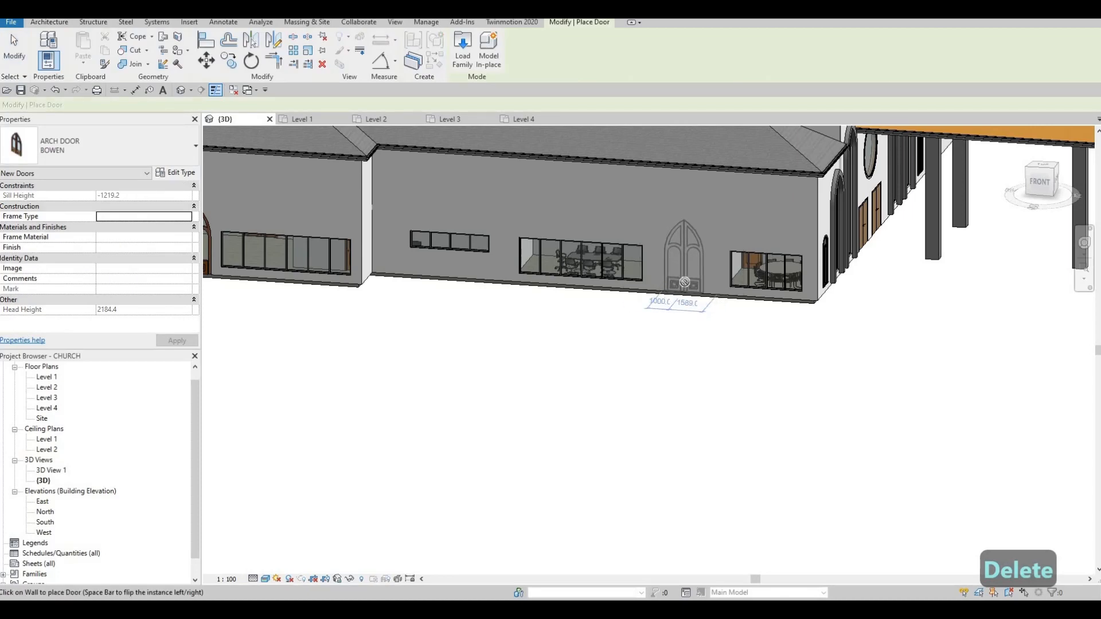
click(684, 282)
key(Escape)
key(Escape)
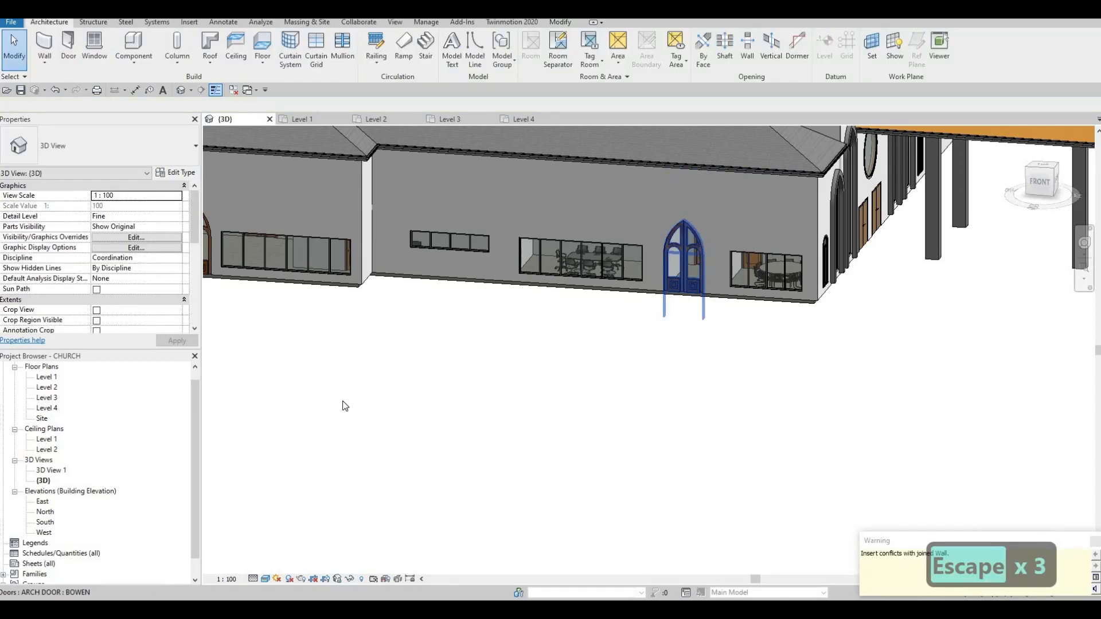
- Delete both double flush doors under the entrance canopy
shift+middle_drag(570, 399, 455, 291)
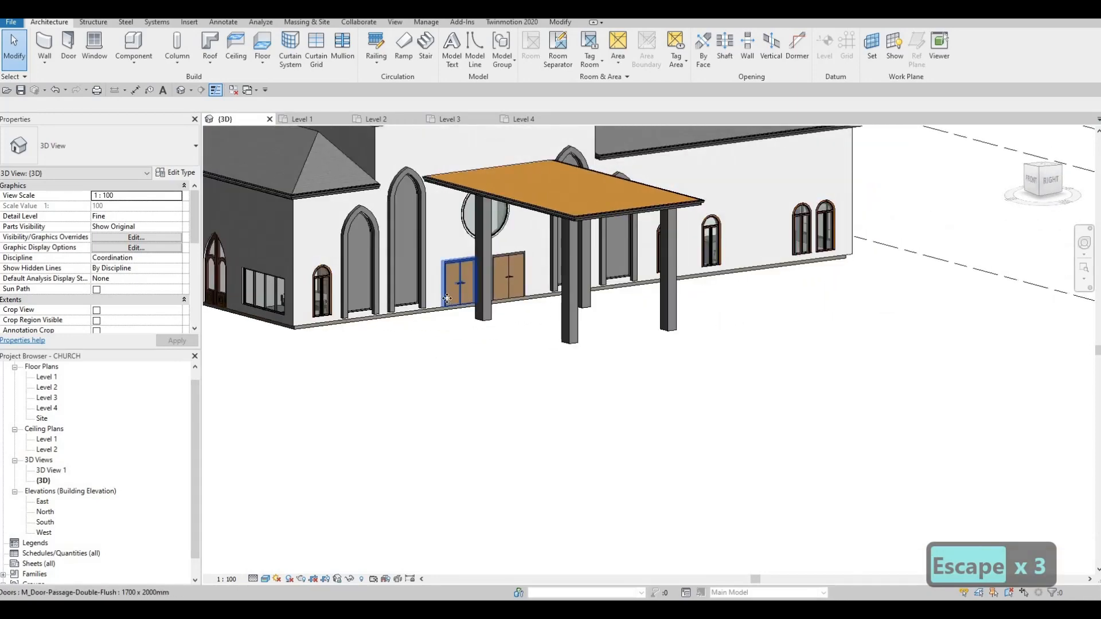
click(446, 294)
key(Delete)
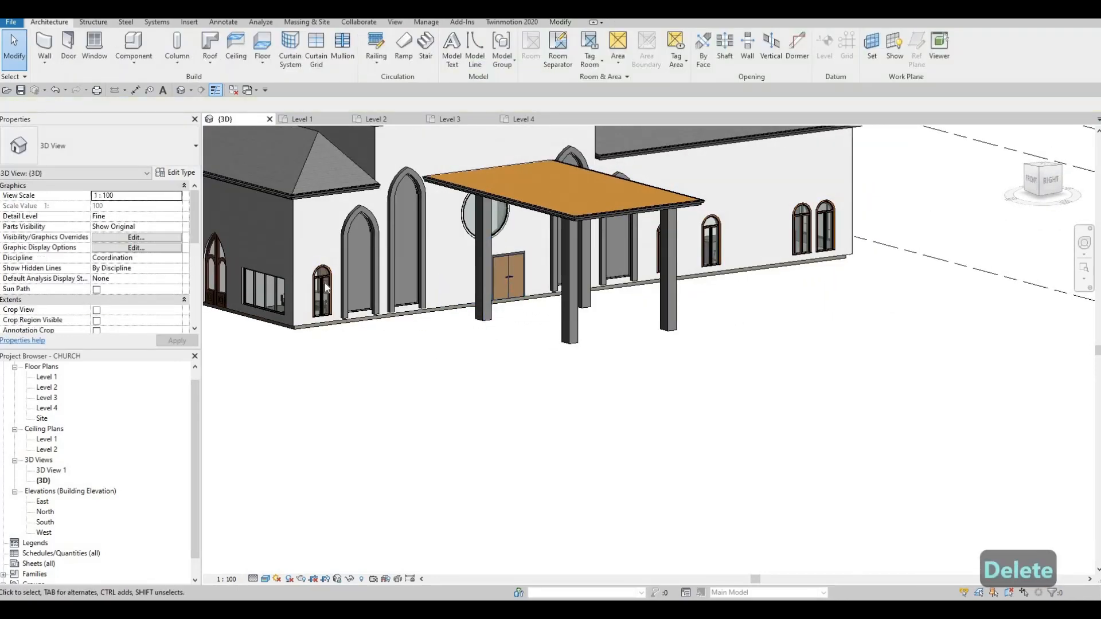
click(510, 281)
key(Delete)
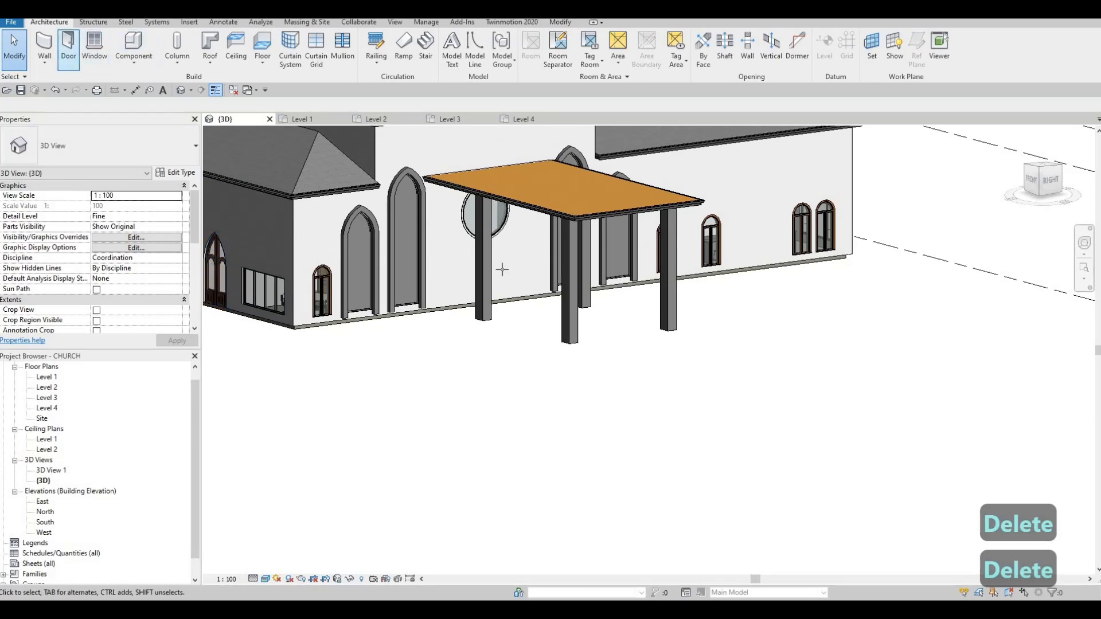
- Place two BOWEN ARCH DOORs side by side on the entrance wall under the canopy
key(d)
key(r)
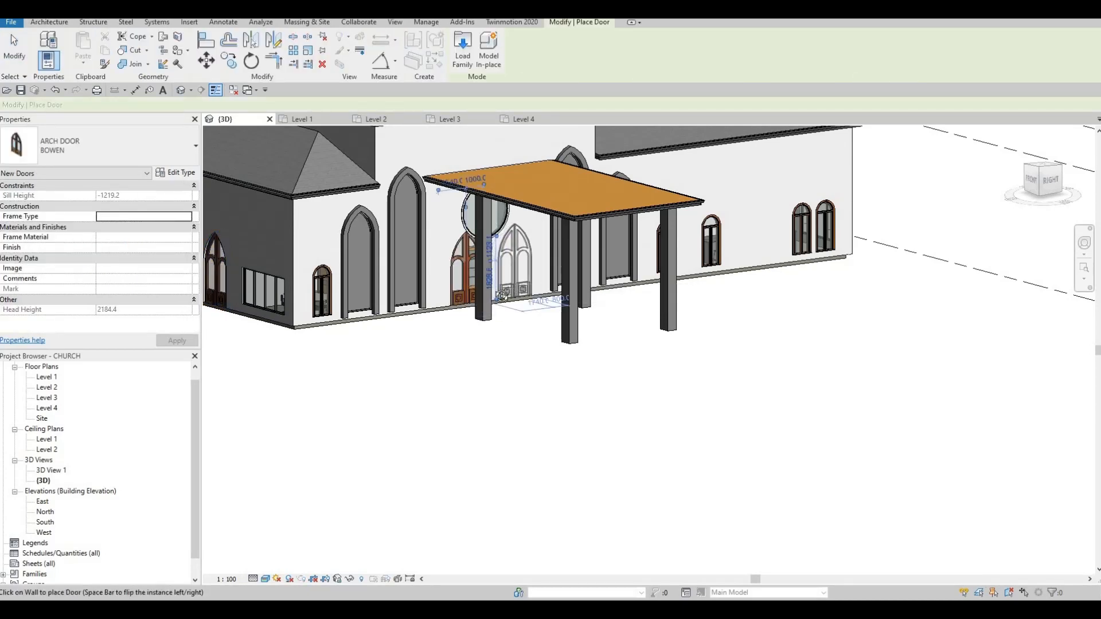
click(515, 279)
key(Escape)
shift+middle_drag(515, 279, 411, 202)
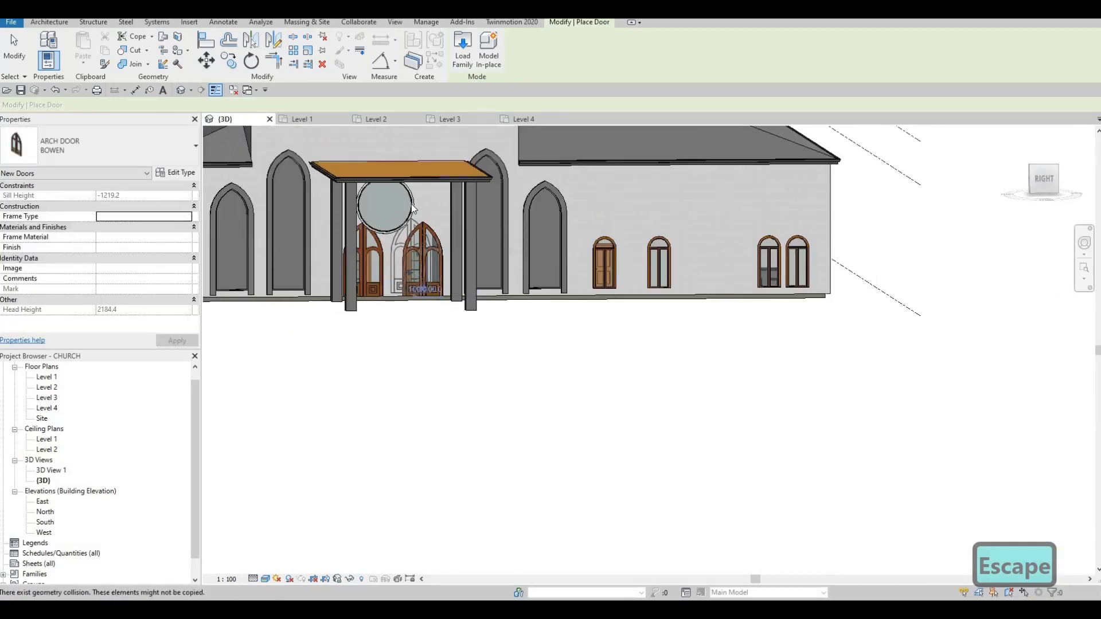
key(Escape)
- Nudge the round window above the entrance doors up by three increments
click(411, 202)
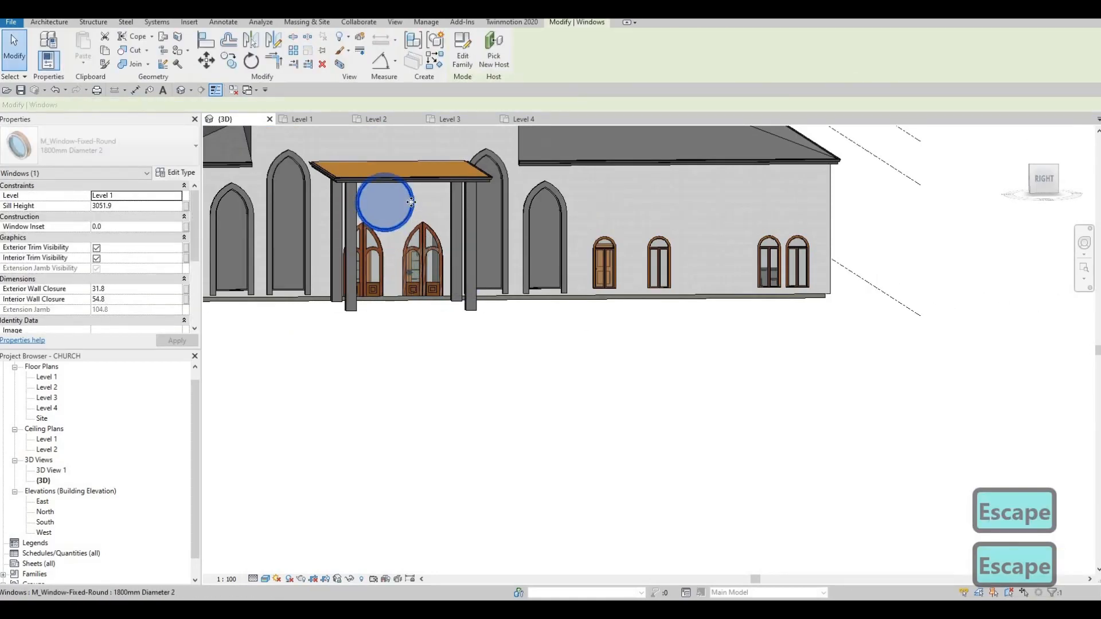
key(Up)
key(Up)
key(Up)
key(Escape)
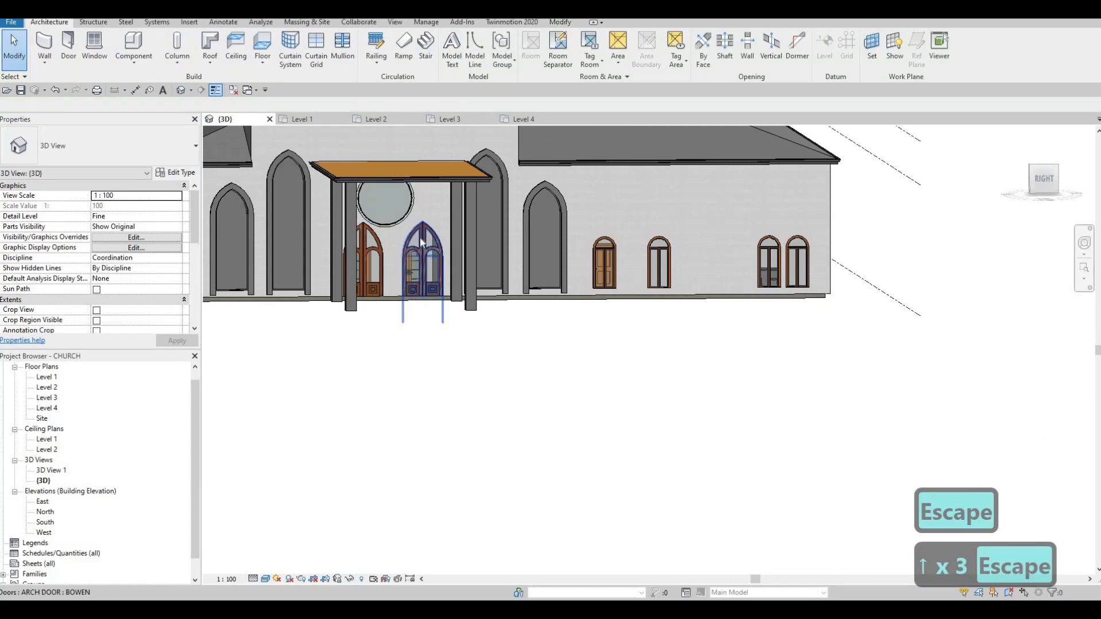
- Nudge the right-hand arched entrance door four increments toward the other arched door
click(420, 241)
key(Left)
key(Left)
key(Left)
key(Left)
key(Escape)
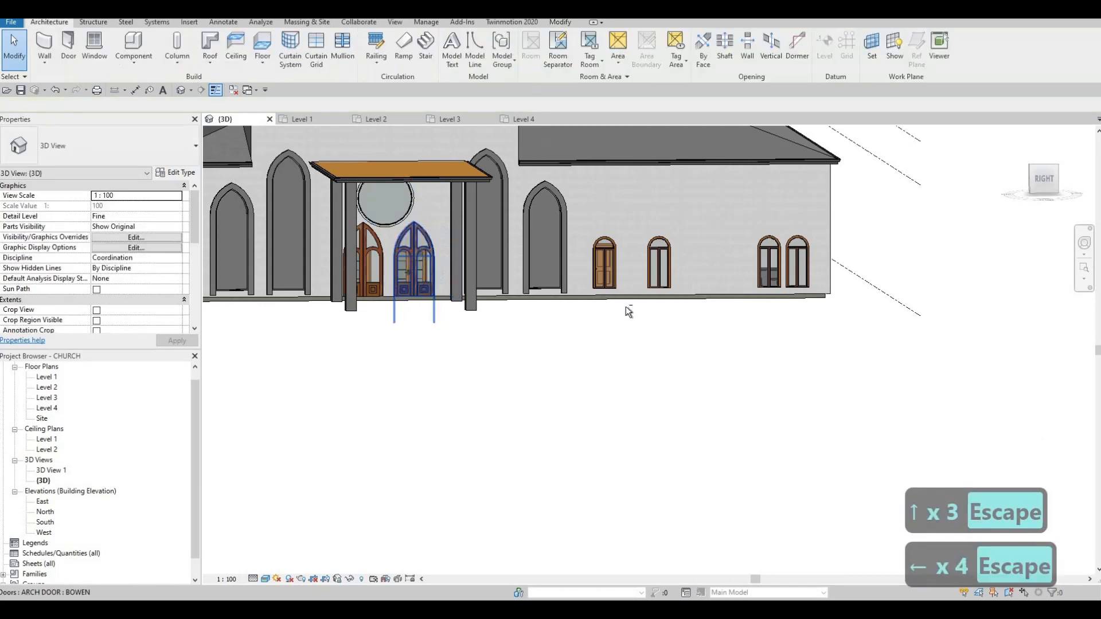
- Replace the double flush door near the corner of the back wall with a BOWEN ARCH DOOR
shift+middle_drag(627, 310, 466, 301)
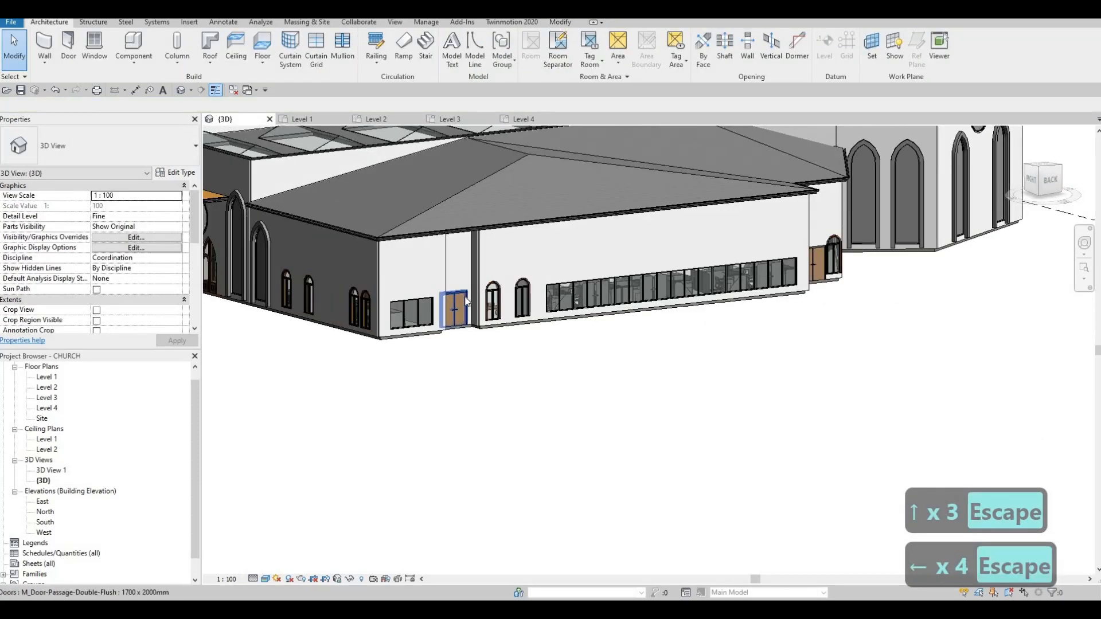
click(465, 301)
key(Delete)
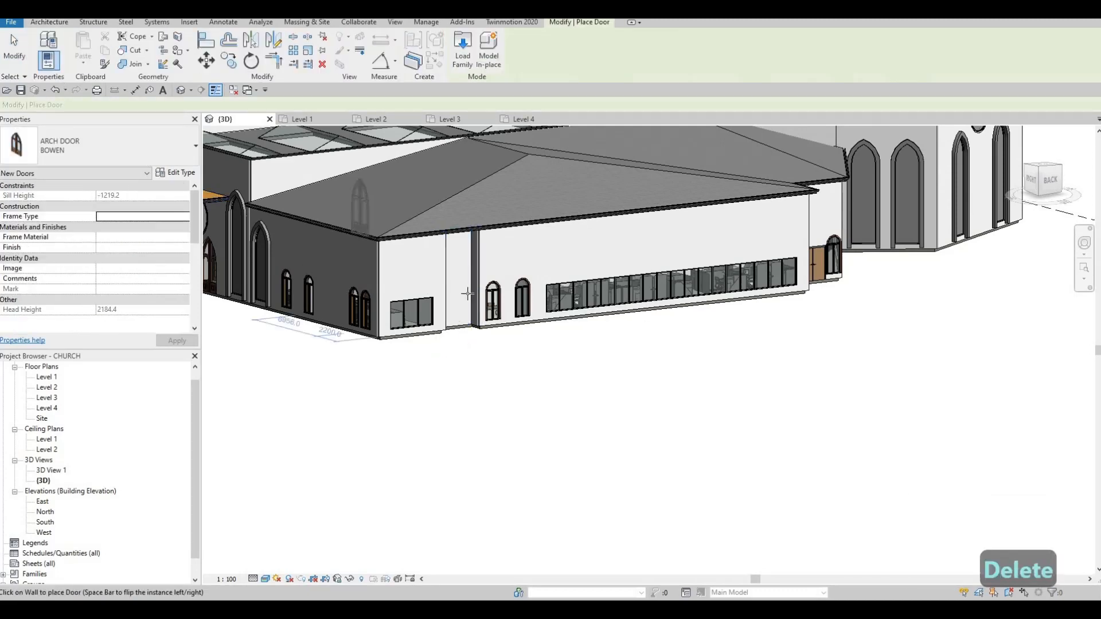
scroll(450, 284, up, 4)
shift+middle_drag(565, 301, 445, 307)
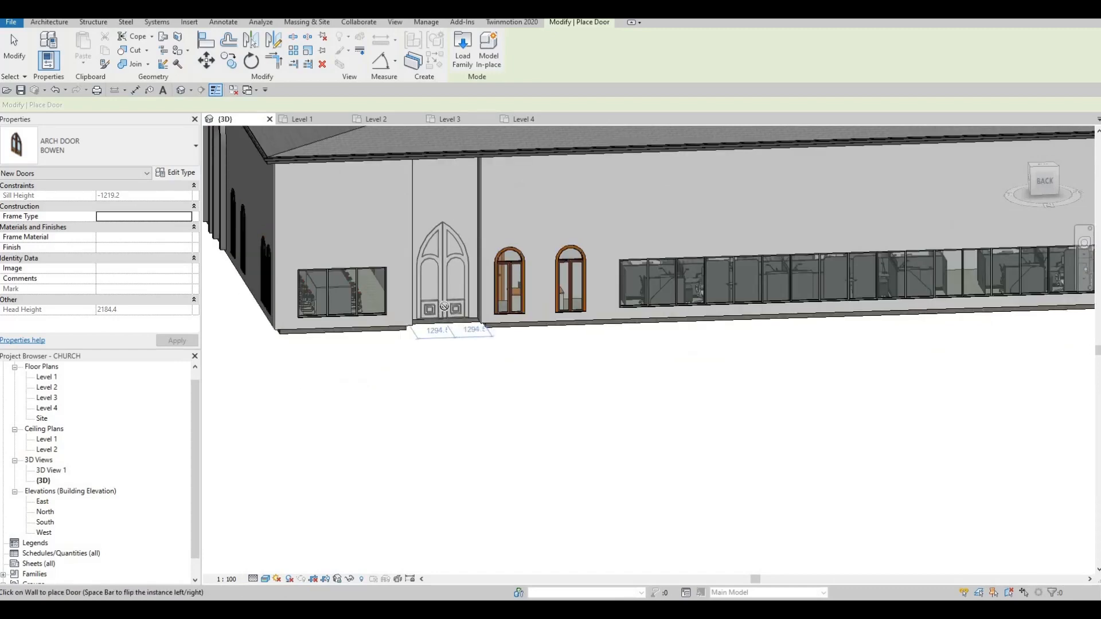
key(Escape)
key(Escape)
- Replace the double flush door between the two round-top windows in the back wall's recess with a BOWEN ARCH DOOR
shift+middle_drag(446, 306, 589, 305)
key(Escape)
click(576, 298)
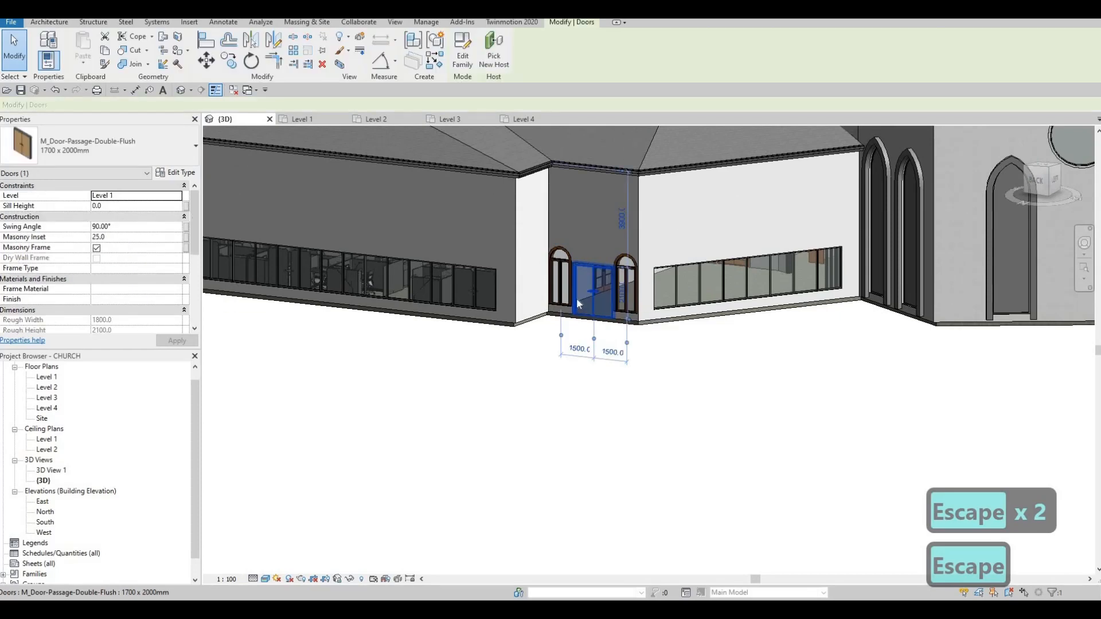
key(Delete)
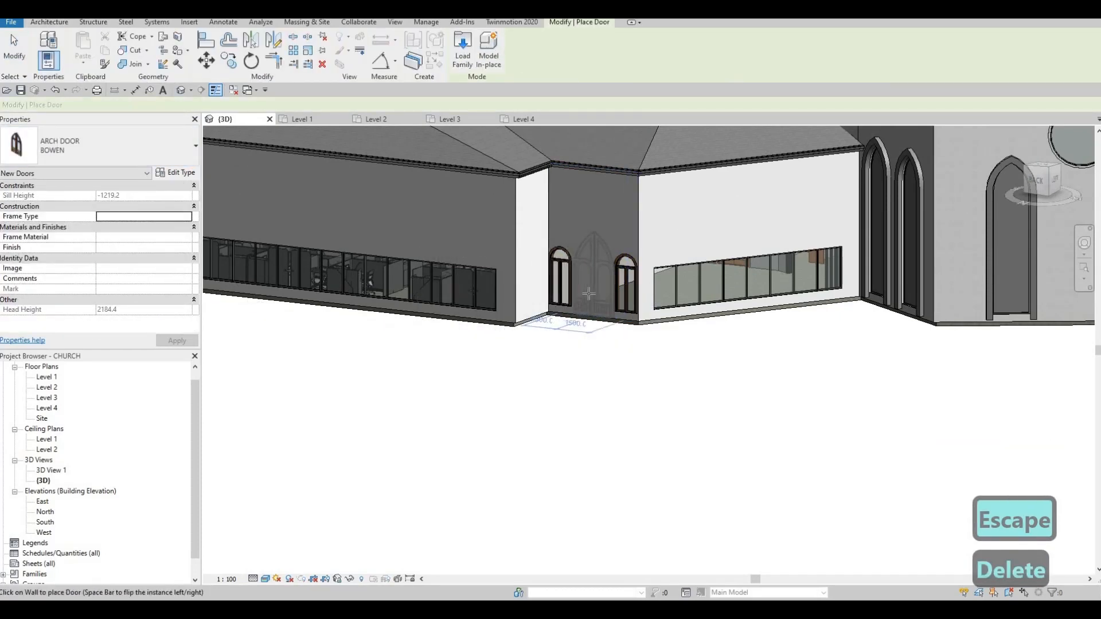
scroll(589, 294, up, 3)
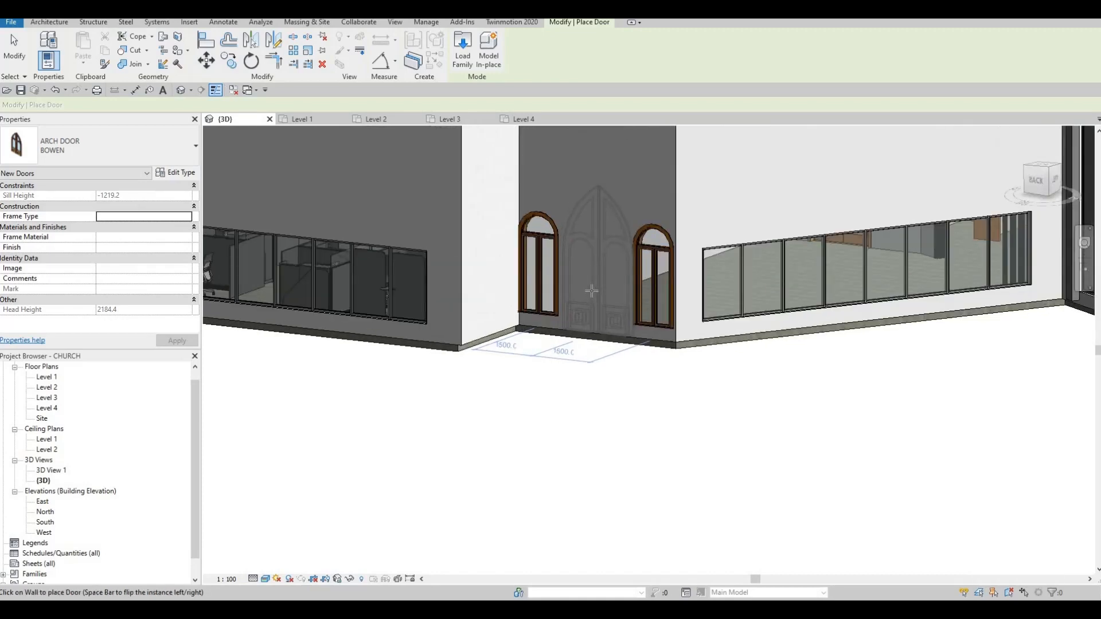
scroll(591, 290, up, 1)
click(594, 290)
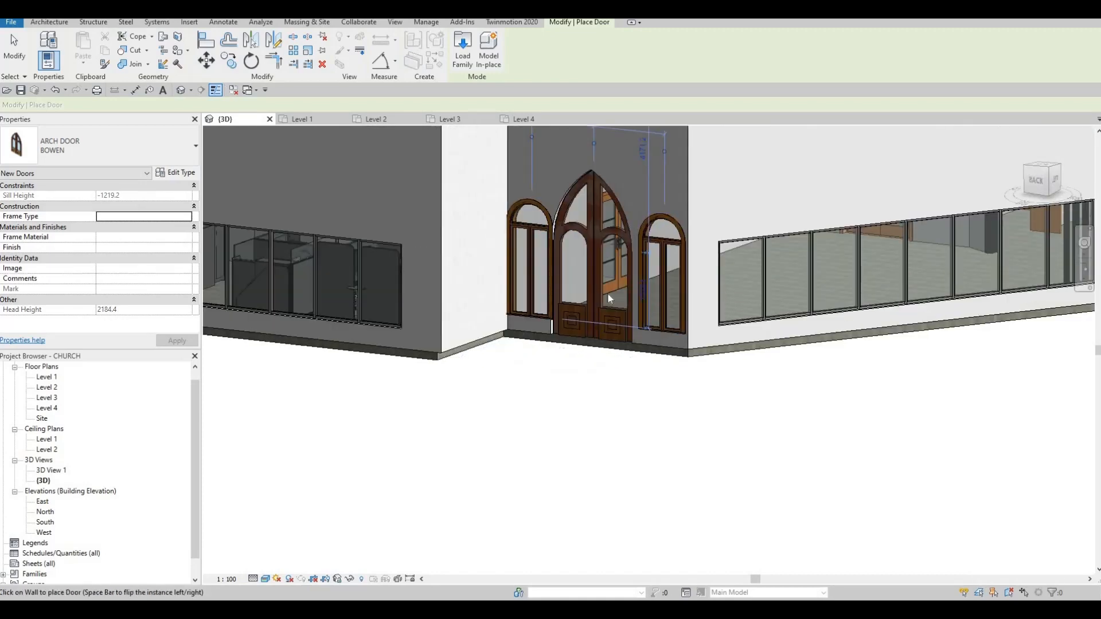
key(Escape)
key(Escape)
scroll(594, 291, down, 4)
shift+middle_drag(381, 347, 309, 369)
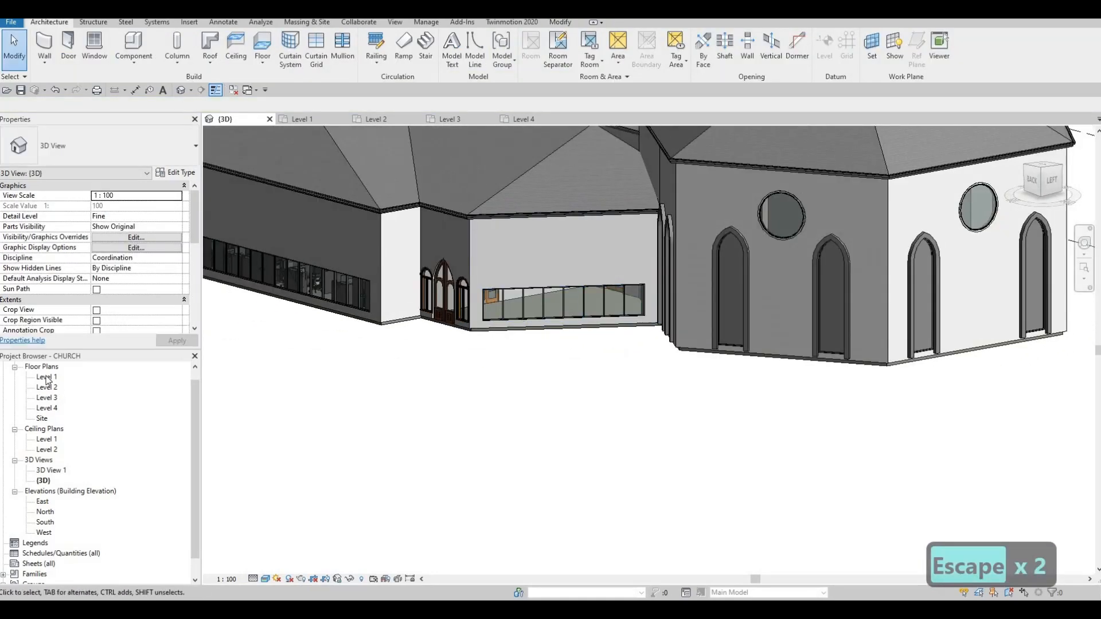
- In the Level 1 floor plan, nudge the exterior arched door of Corridor 2 four increments toward grid 8
double_click(48, 380)
middle_drag(462, 395, 512, 345)
scroll(523, 345, up, 5)
key(Escape)
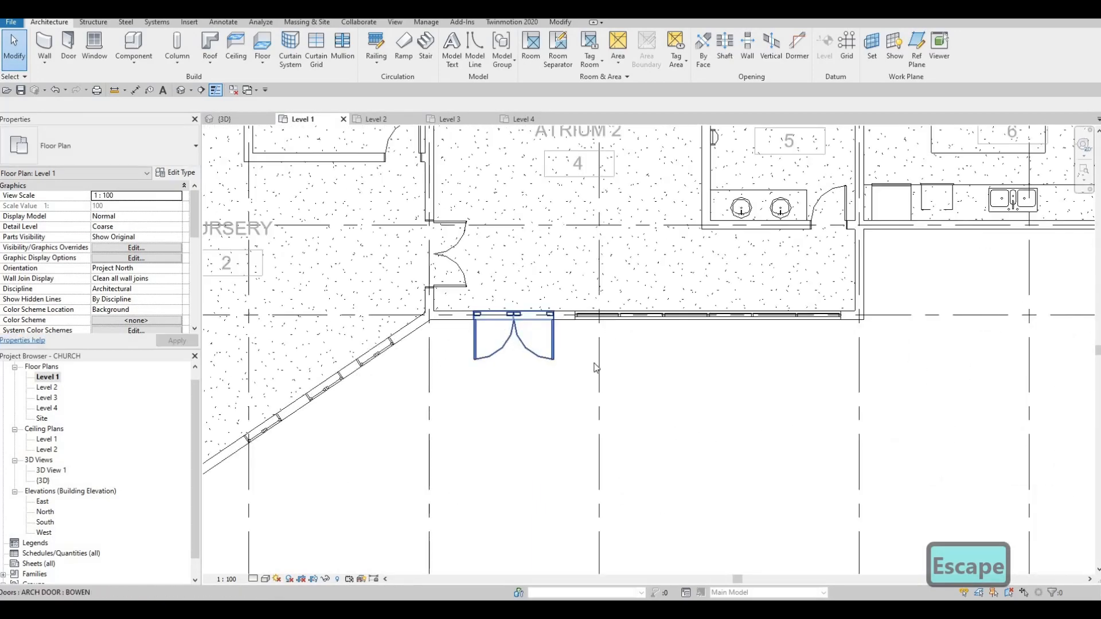
scroll(593, 364, down, 3)
middle_drag(801, 334, 459, 298)
scroll(703, 275, up, 3)
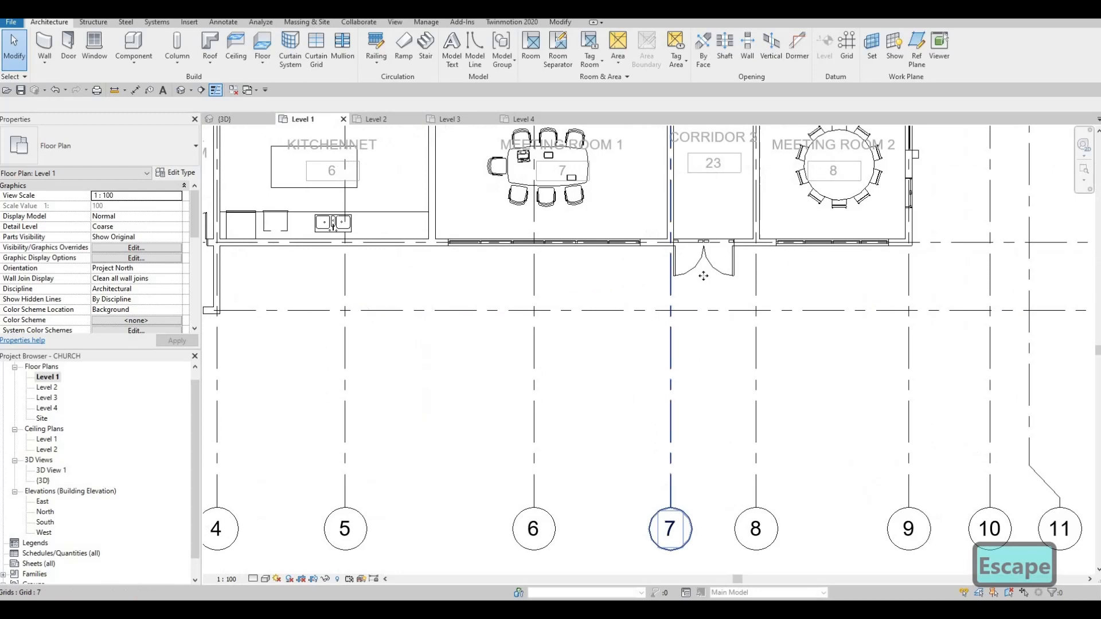
click(663, 292)
key(Right)
key(Right)
key(Right)
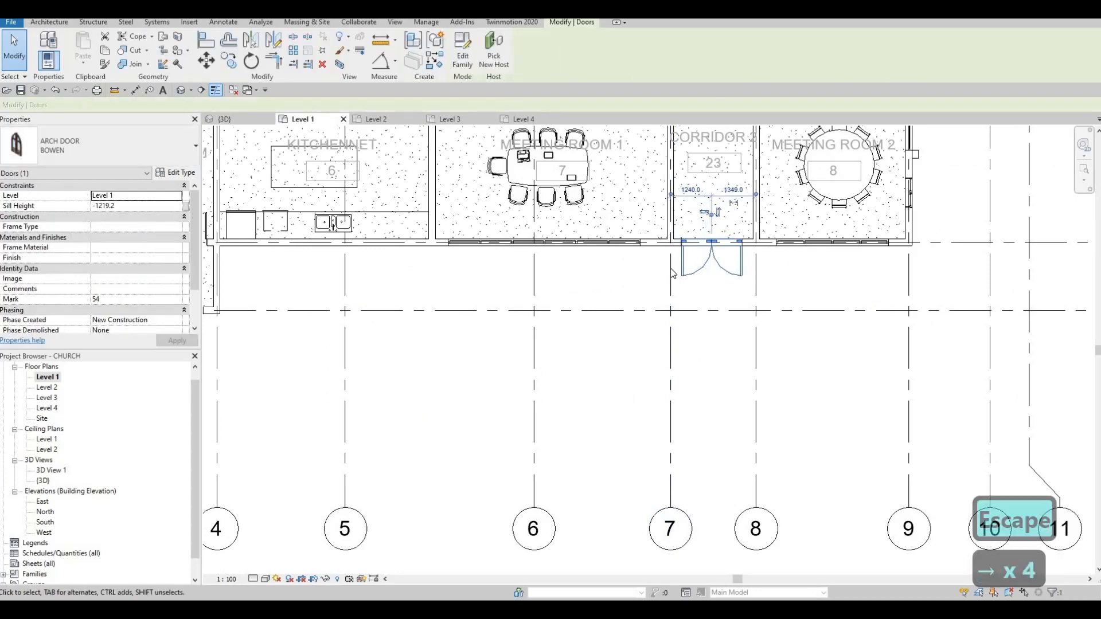
key(Escape)
key(Escape)
- Nudge the lower of the Vestibule's two exterior arched doors down by five increments in plan
middle_drag(582, 310, 376, 488)
middle_drag(589, 354, 531, 437)
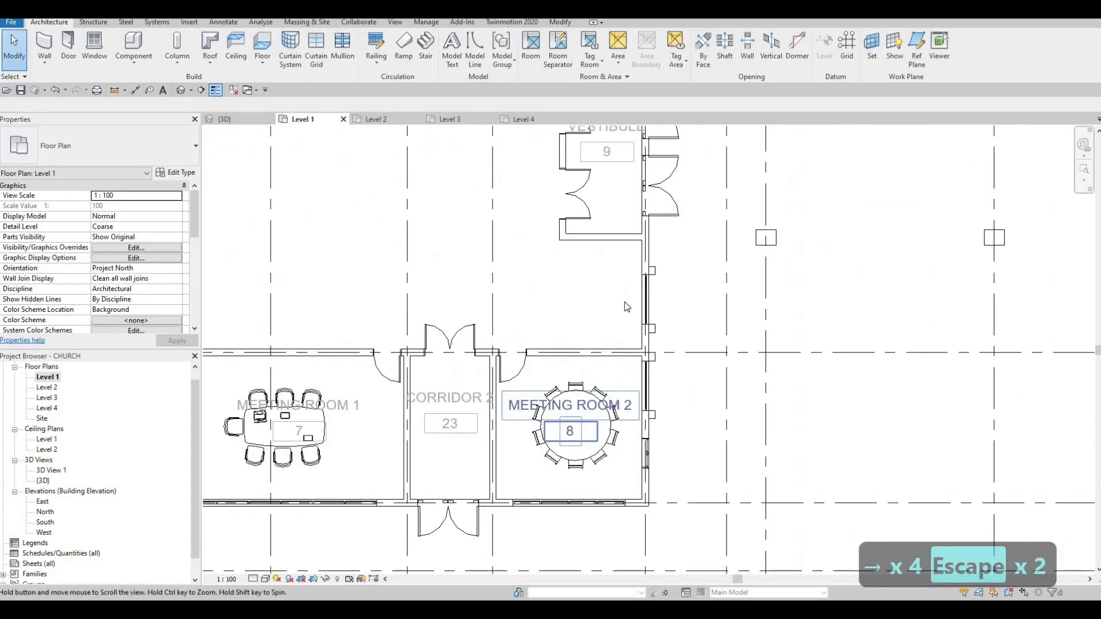
middle_drag(675, 210, 623, 307)
scroll(622, 306, down, 1)
click(623, 311)
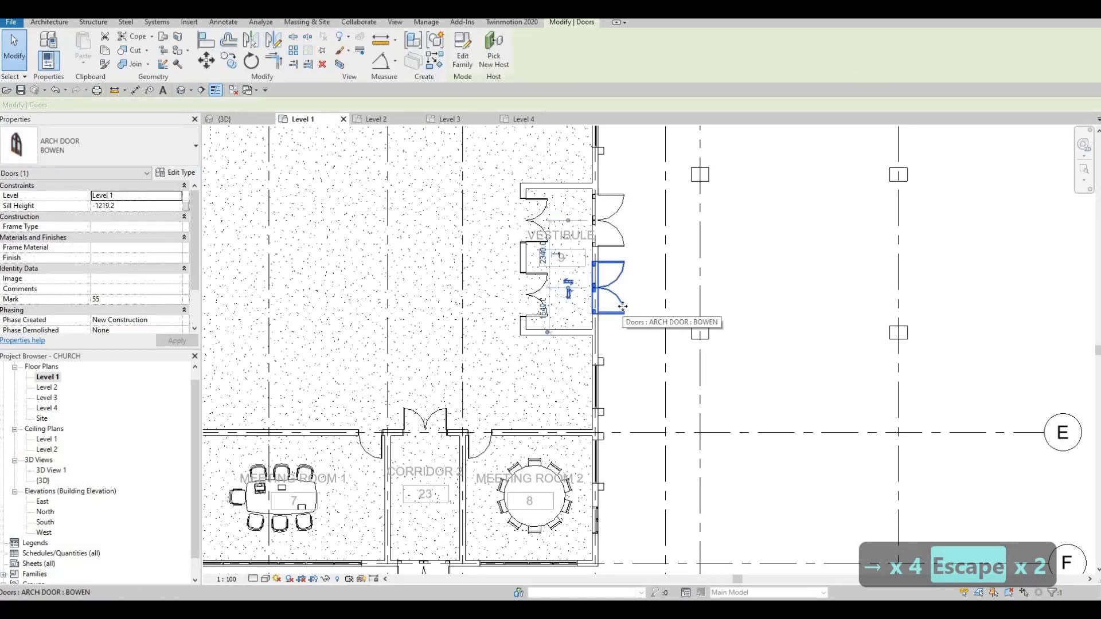
key(Down)
key(Down)
key(Down)
key(Down)
key(Down)
key(Escape)
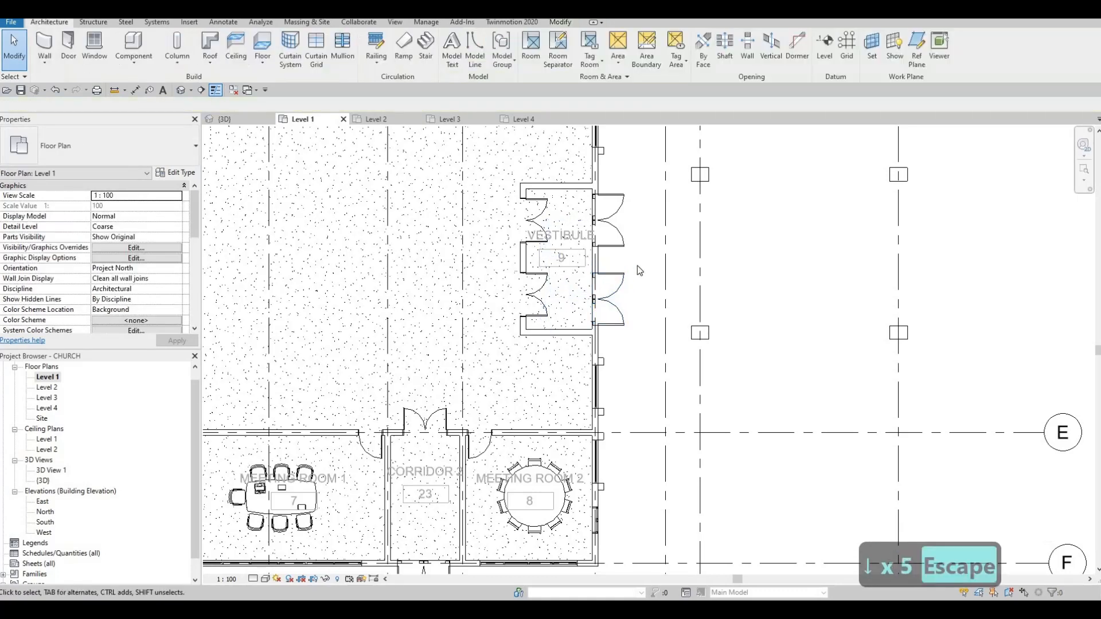
key(Escape)
- Nudge the upper of the Vestibule's two exterior arched doors down by three increments in plan
click(617, 247)
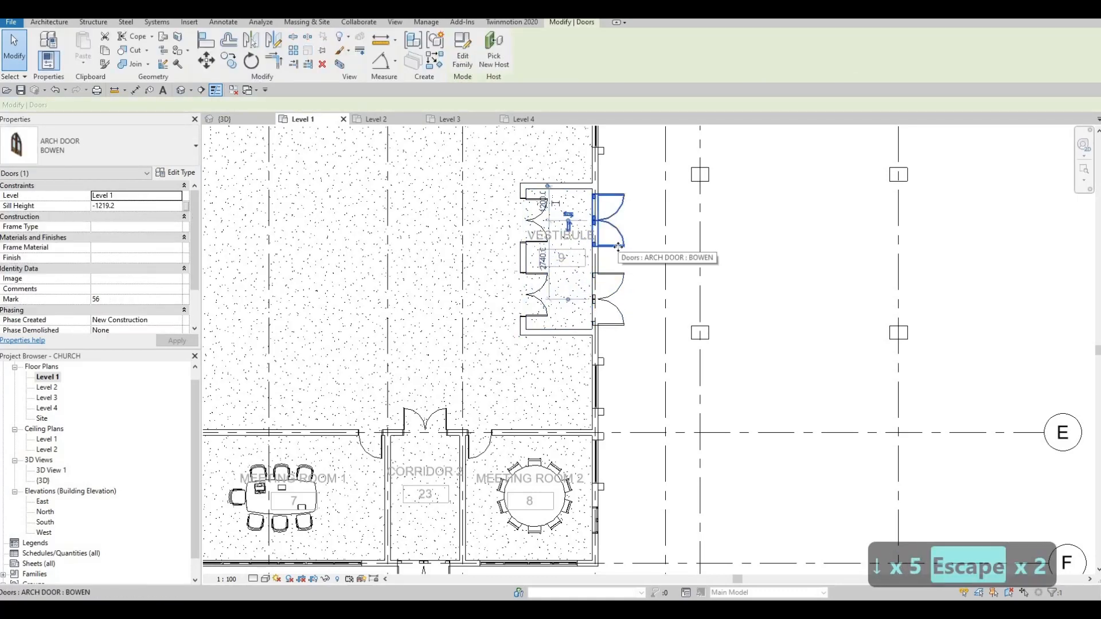
key(Down)
key(Down)
key(Escape)
scroll(538, 293, down, 5)
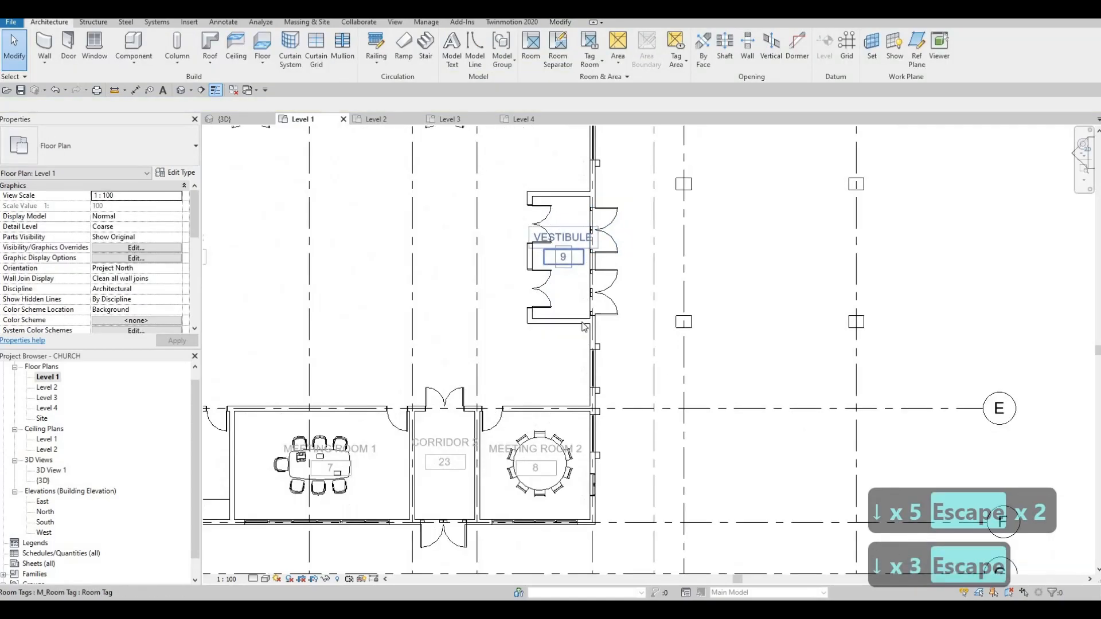
- Check the door positions across the Level 1 plan and the facades around the church in the 3D view
scroll(551, 275, up, 5)
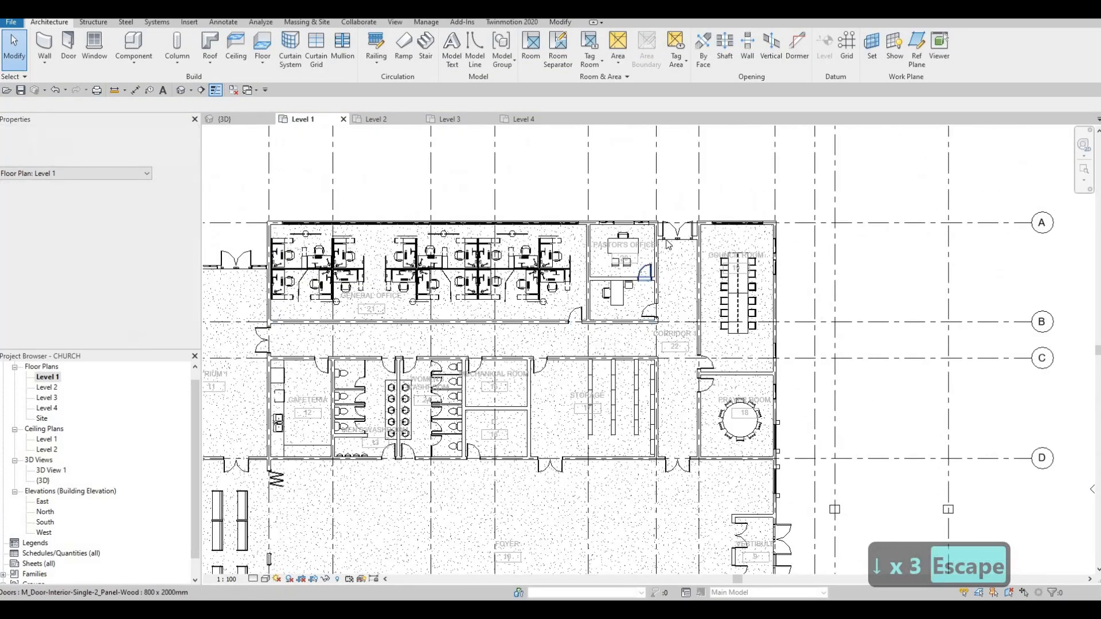
scroll(572, 258, down, 5)
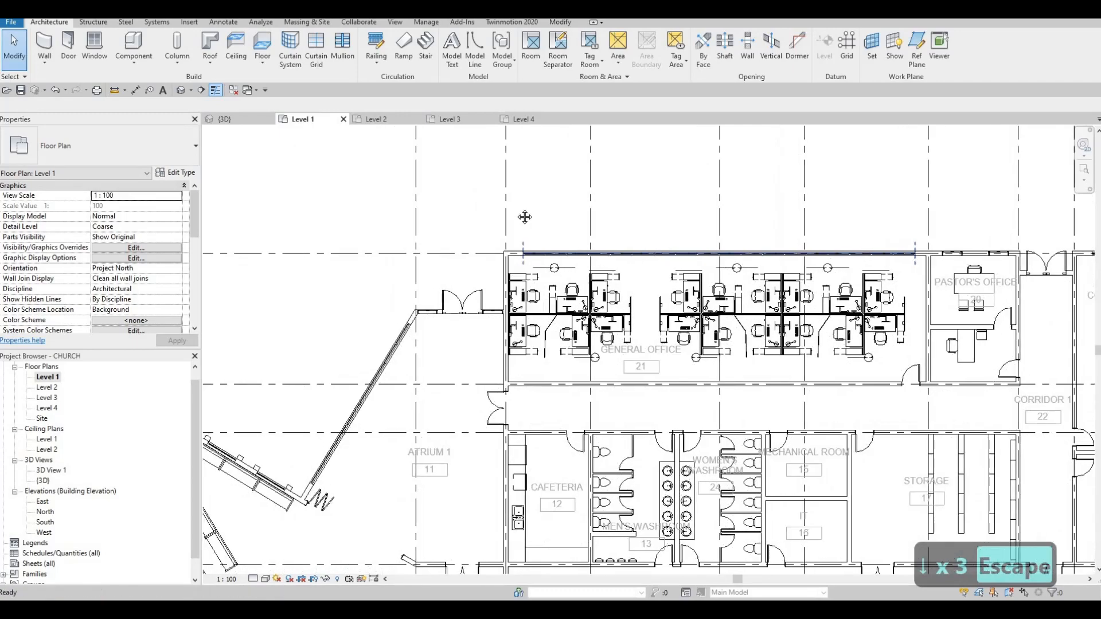
scroll(524, 216, up, 3)
scroll(512, 319, down, 5)
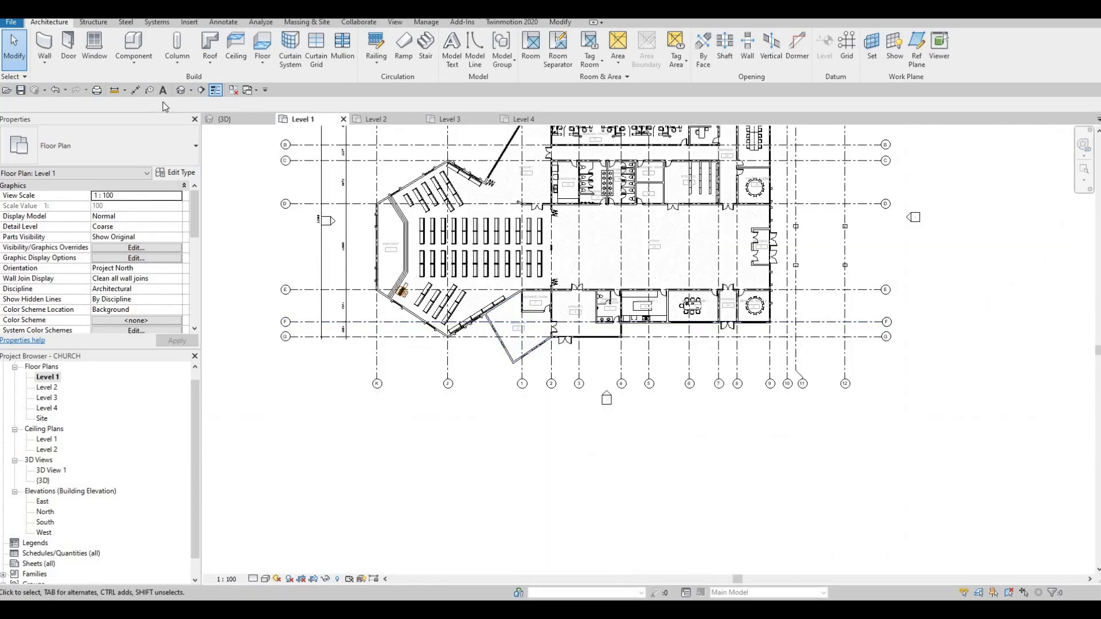
key(Escape)
key(Escape)
scroll(496, 265, down, 3)
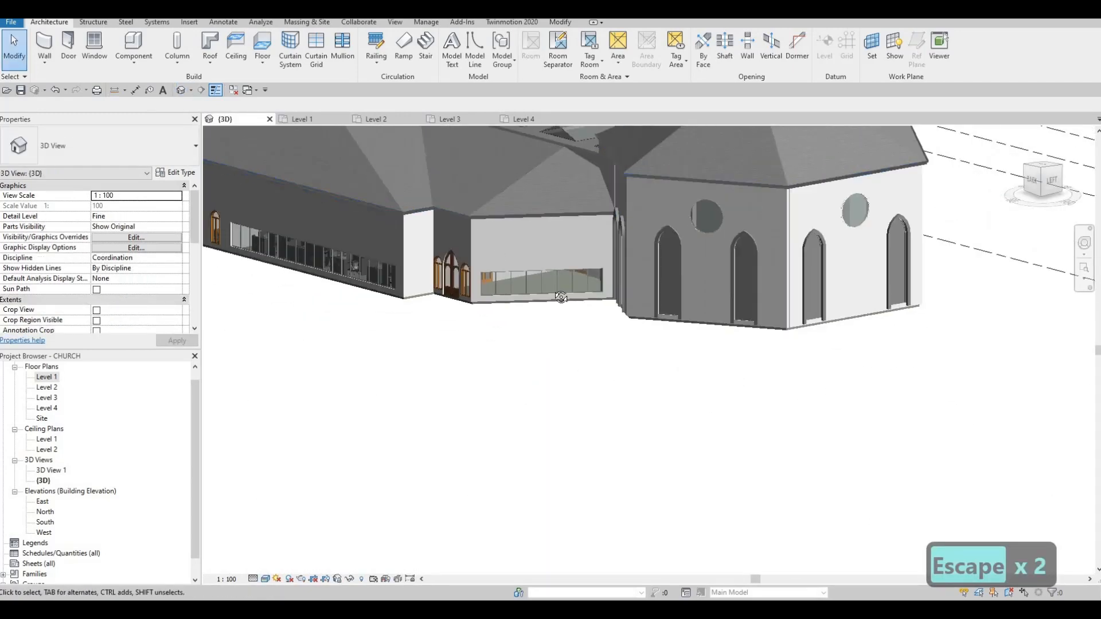
mouse_move(497, 269)
shift+middle_down()
mouse_move(452, 319)
mouse_move(600, 327)
mouse_move(494, 335)
mouse_move(513, 320)
mouse_move(496, 325)
mouse_move(572, 319)
mouse_move(535, 298)
mouse_move(595, 305)
mouse_move(545, 339)
mouse_move(509, 327)
mouse_move(501, 273)
shift+middle_up()
scroll(492, 278, up, 4)
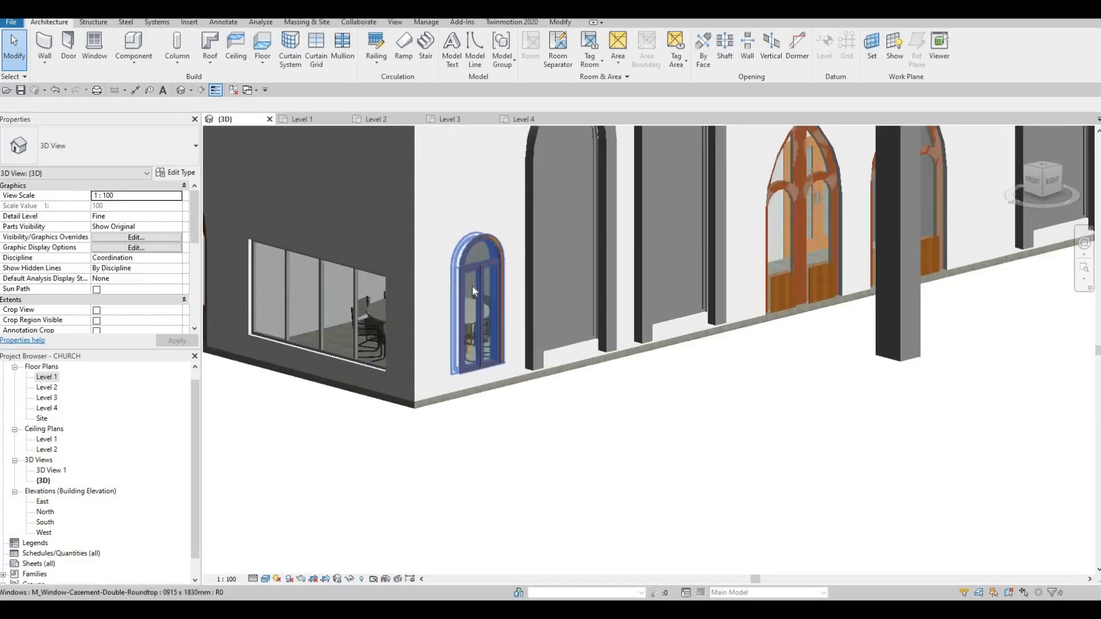
scroll(472, 284, down, 6)
shift+middle_drag(550, 317, 509, 293)
scroll(447, 305, up, 8)
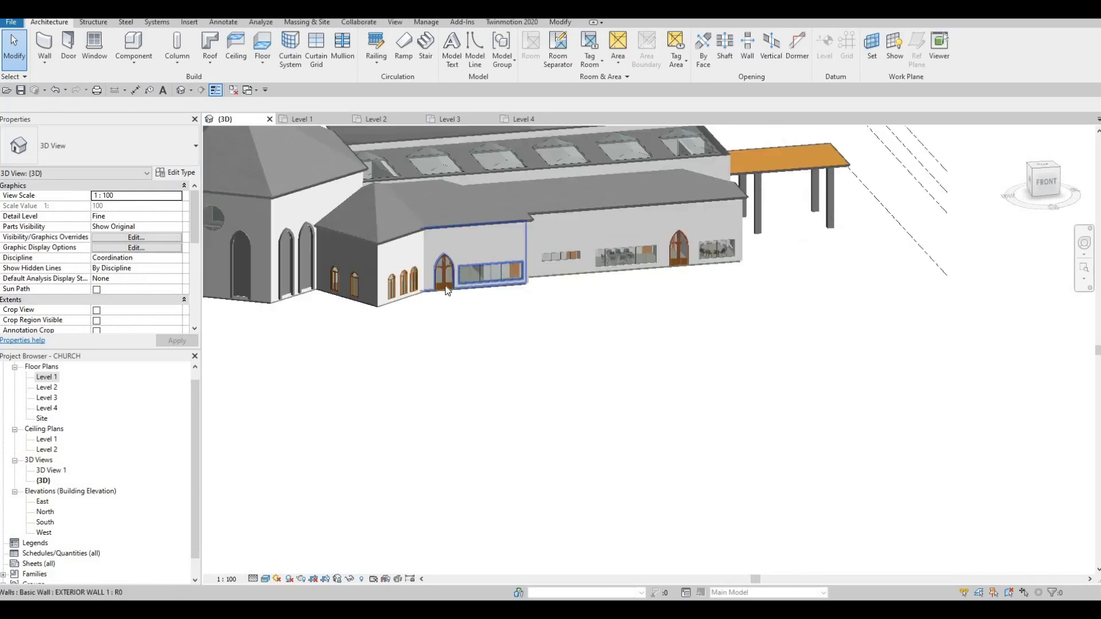
scroll(481, 310, down, 8)
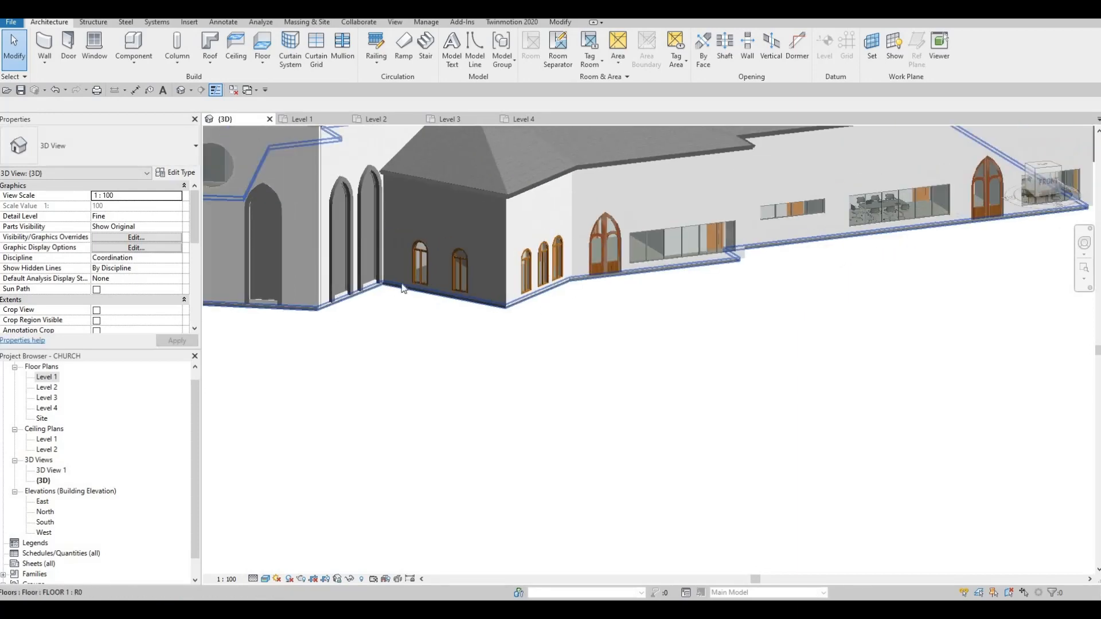
- Nudge the round window above the entrance doors left by three increments to centre it over the two arched doors
shift+middle_drag(609, 316, 246, 230)
scroll(570, 170, up, 4)
scroll(571, 169, up, 2)
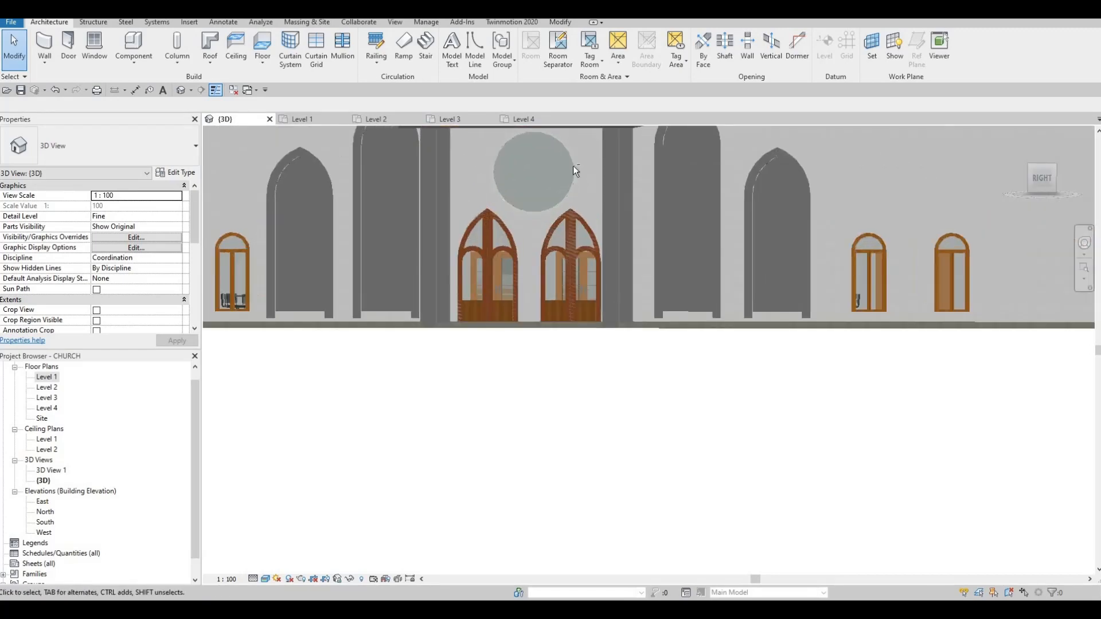
click(578, 168)
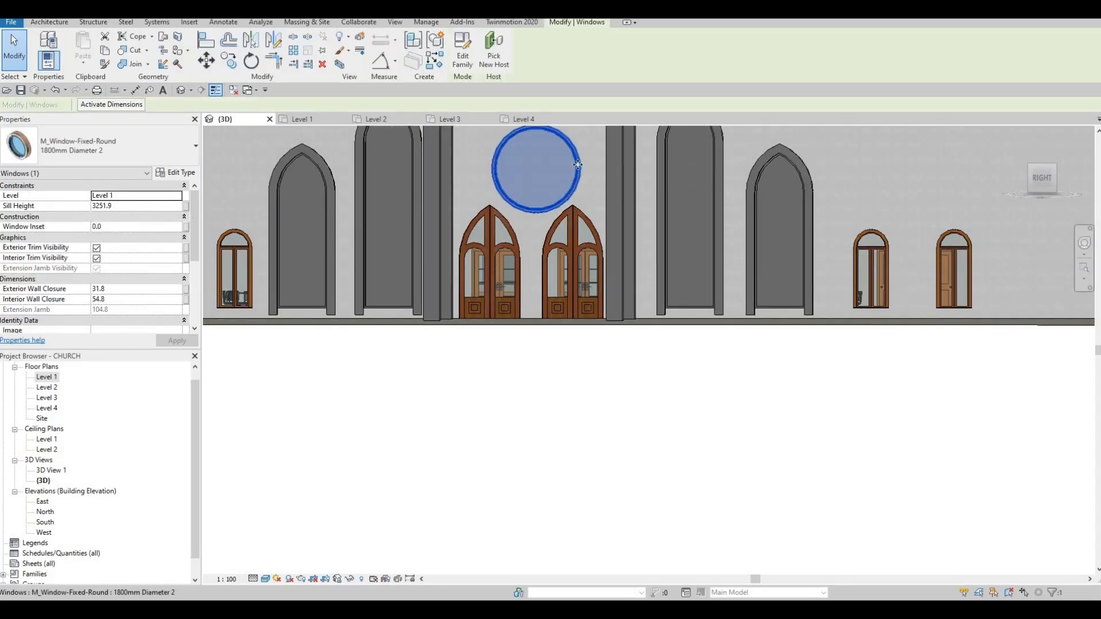
key(Left)
key(Left)
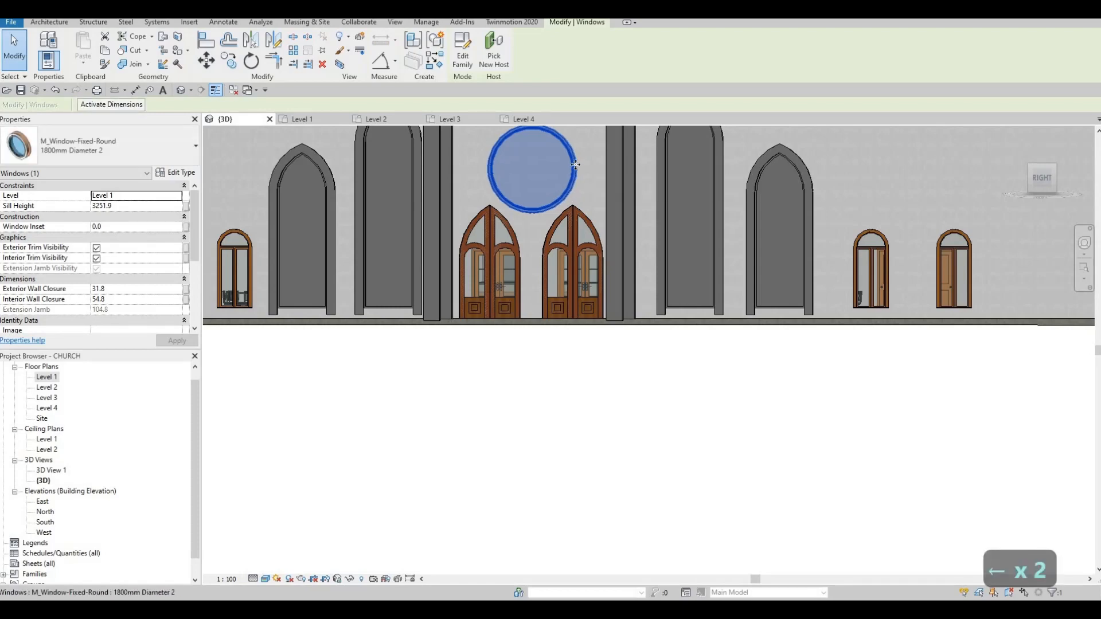
key(Escape)
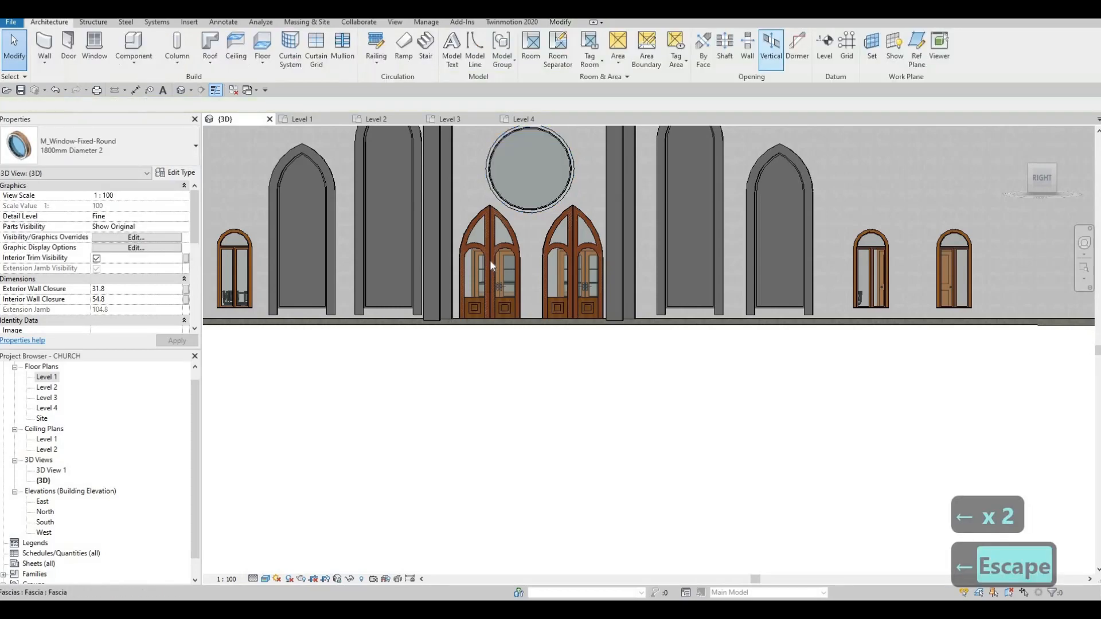
scroll(505, 259, down, 5)
shift+middle_drag(533, 258, 481, 260)
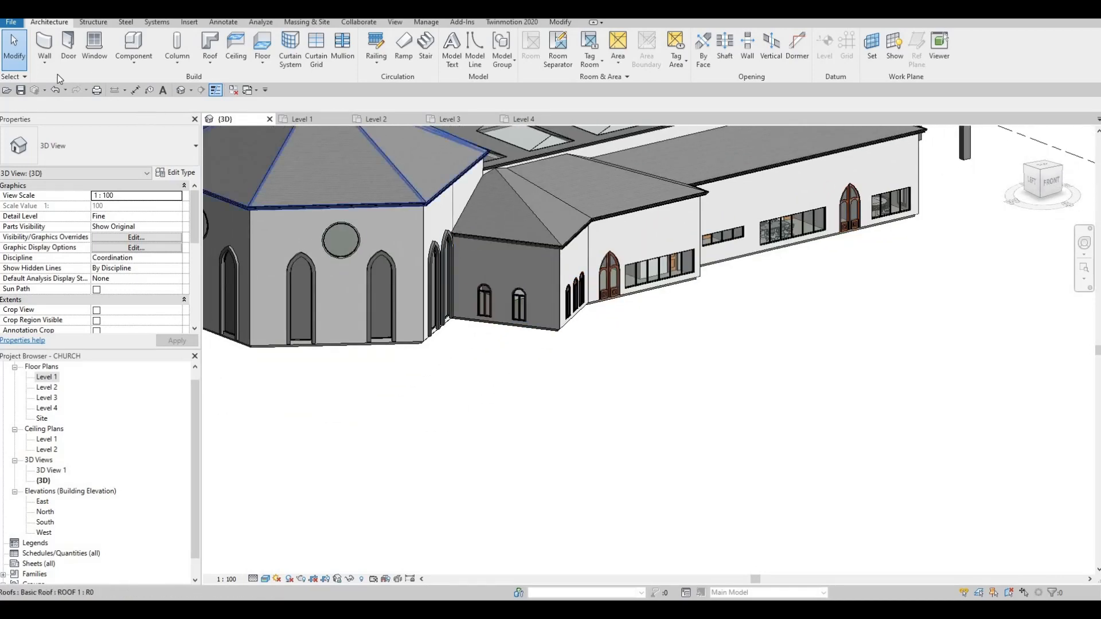
click(44, 62)
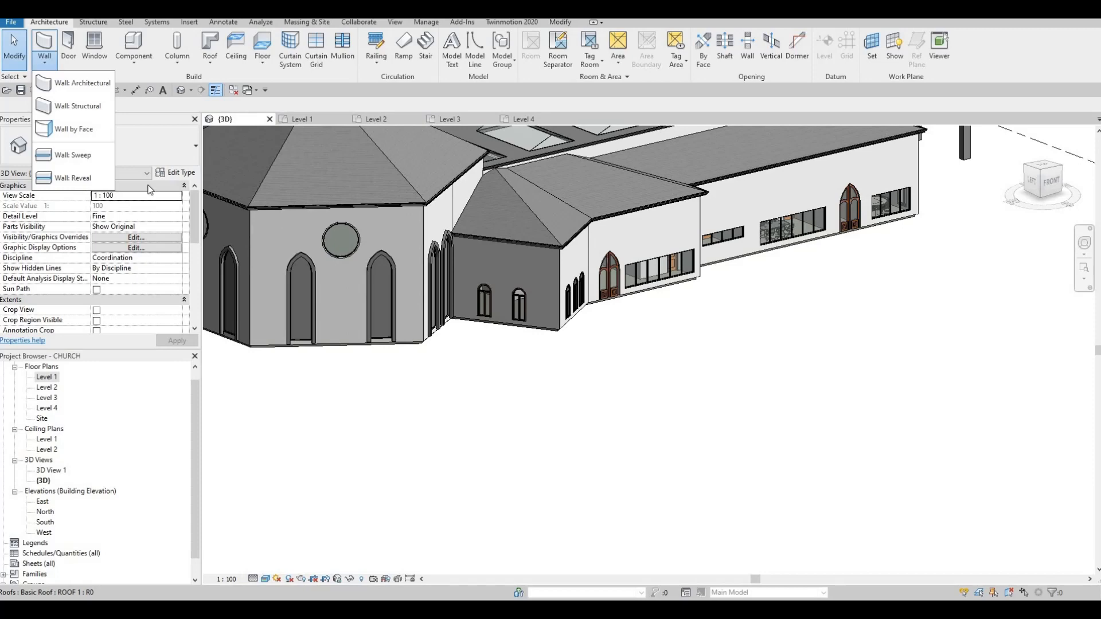
key(Escape)
key(Escape)
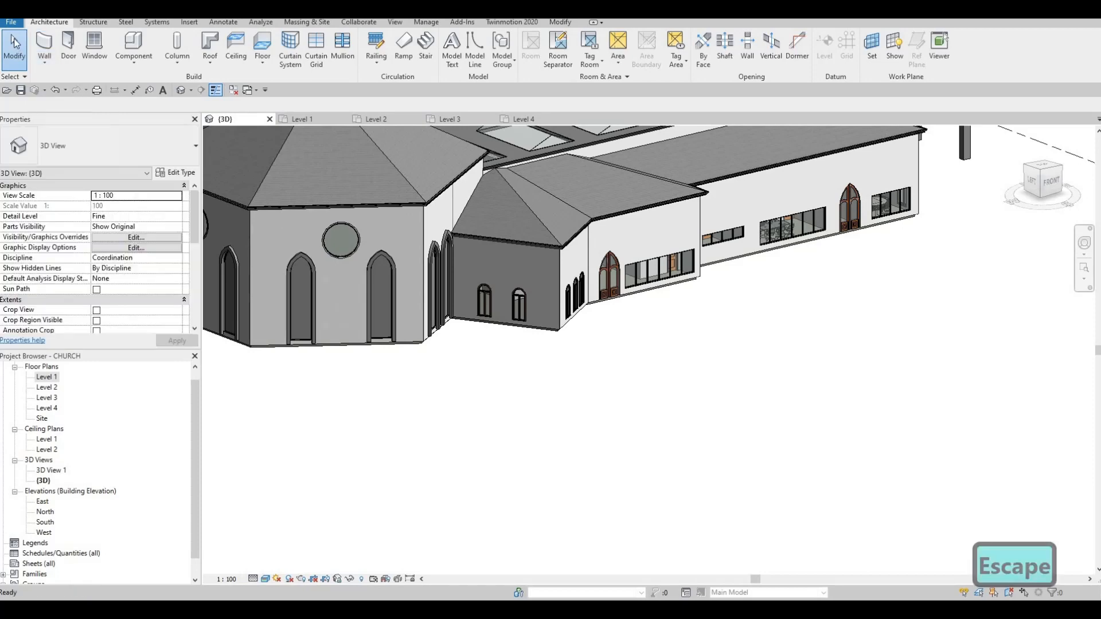
click(11, 23)
mouse_move(61, 157)
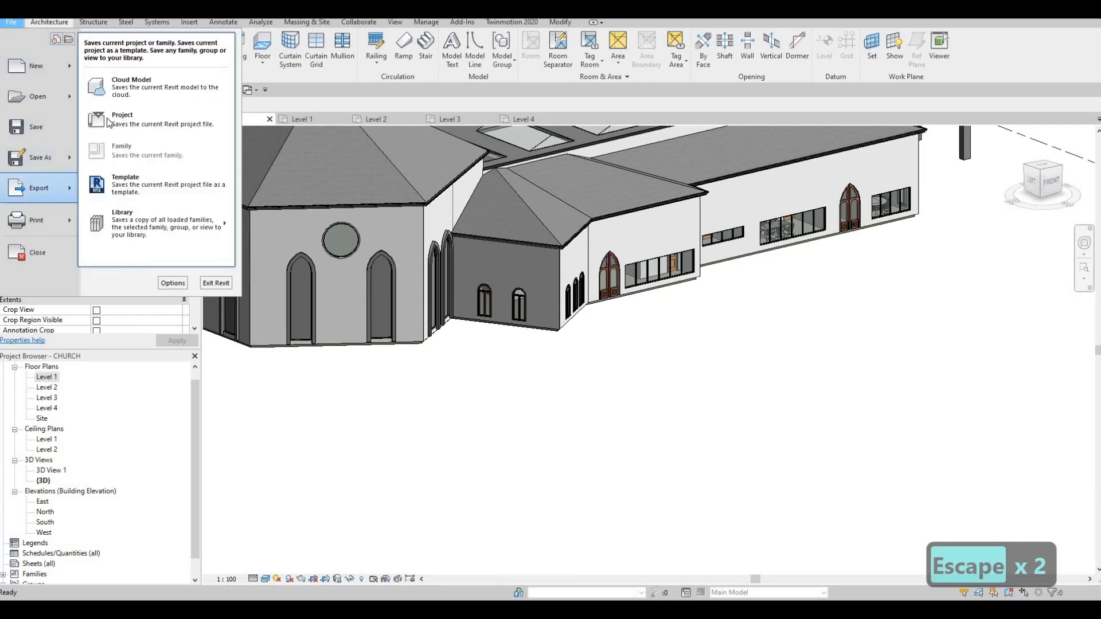
key(Escape)
key(Escape)
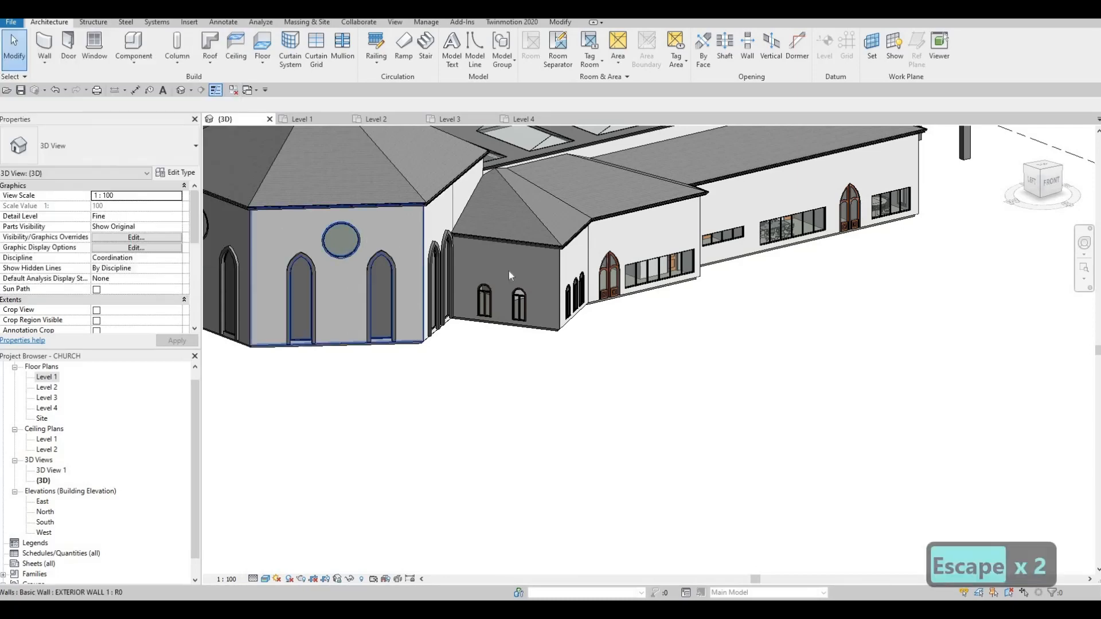
shift+middle_drag(504, 330, 435, 277)
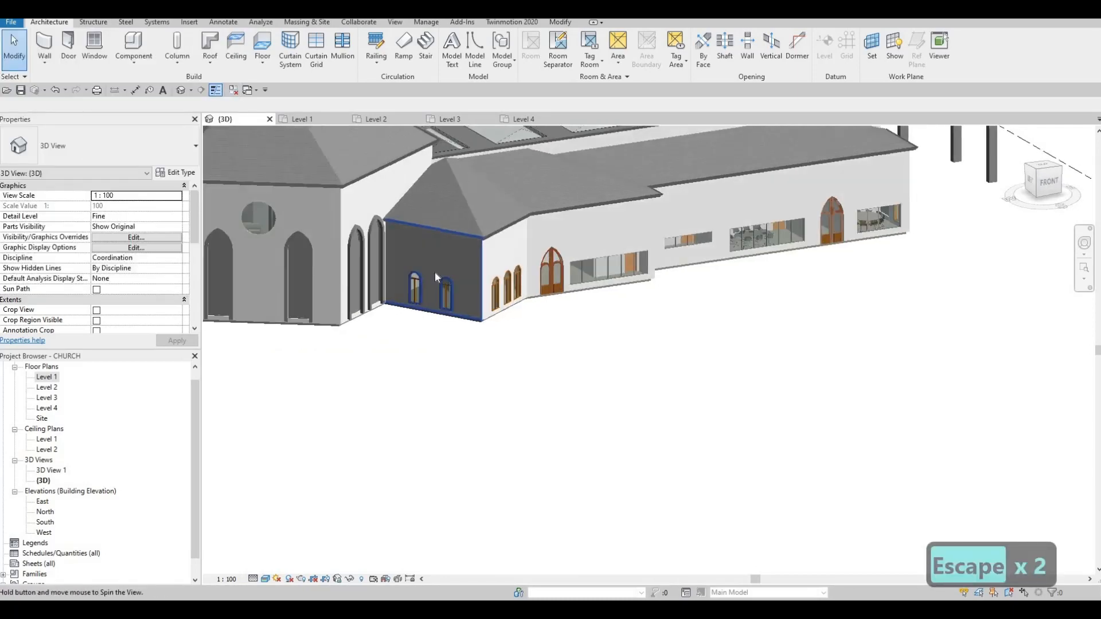
scroll(435, 266, up, 3)
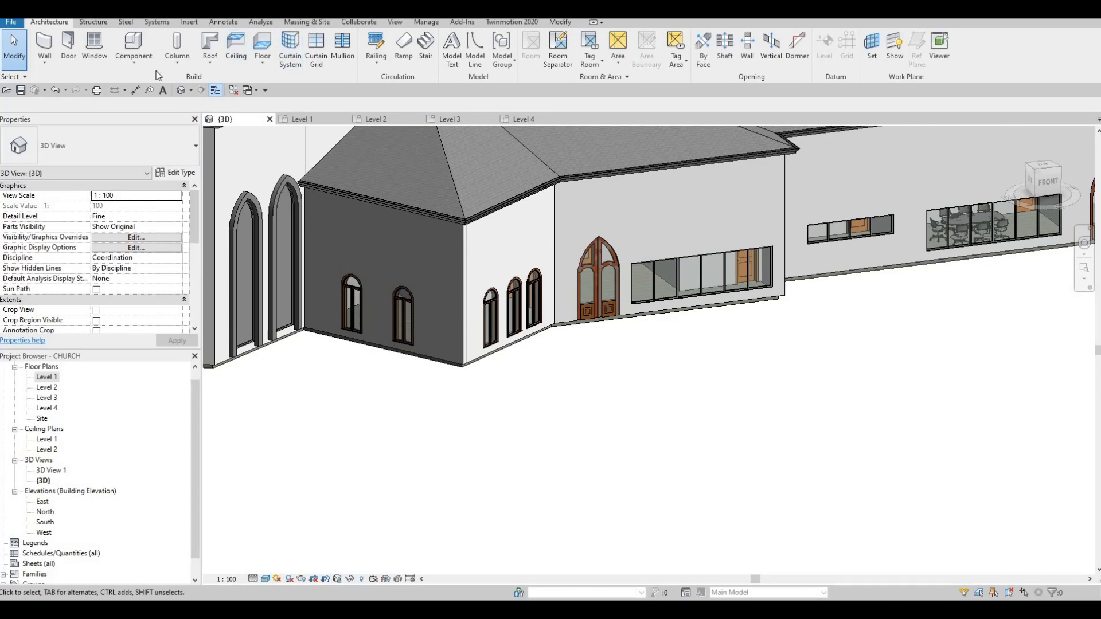
click(44, 61)
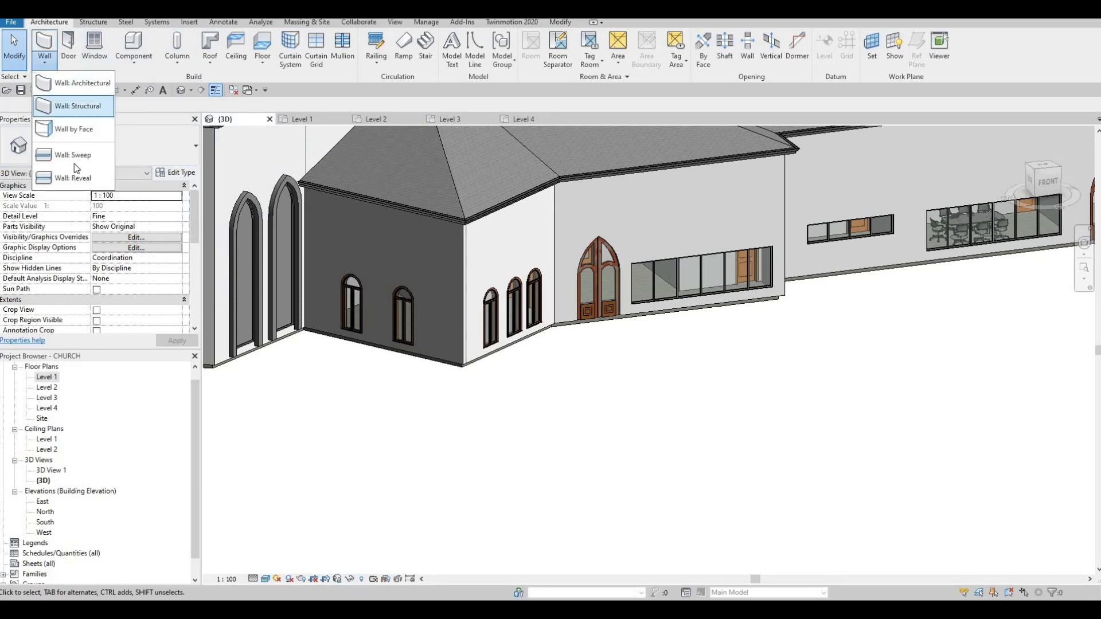
key(Escape)
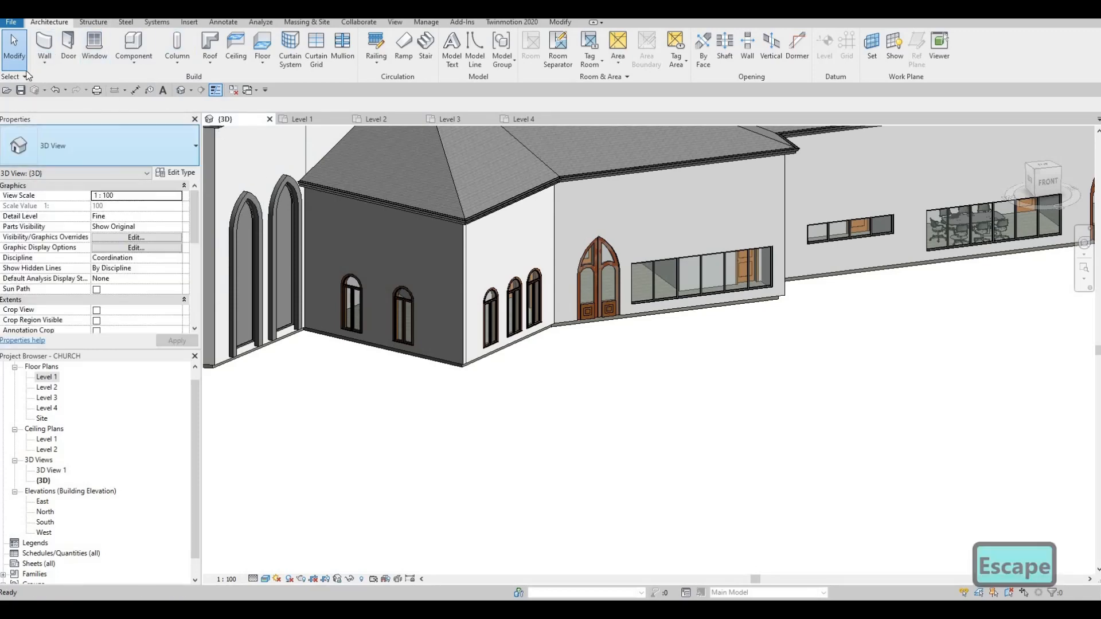
- Create a new family from the Metric Profile template
click(13, 22)
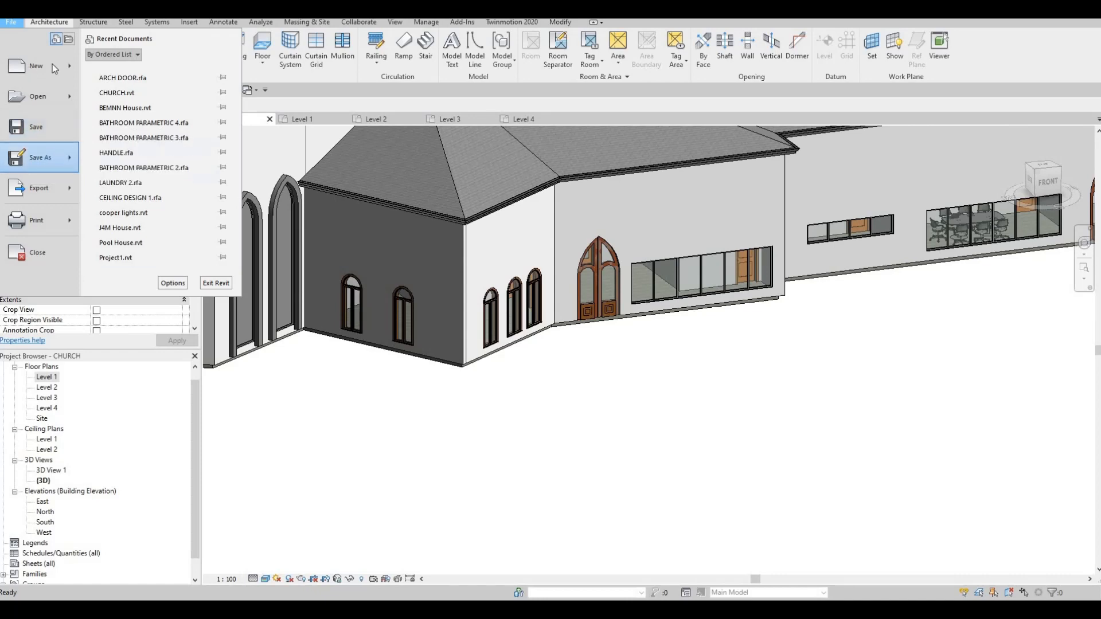
mouse_move(74, 64)
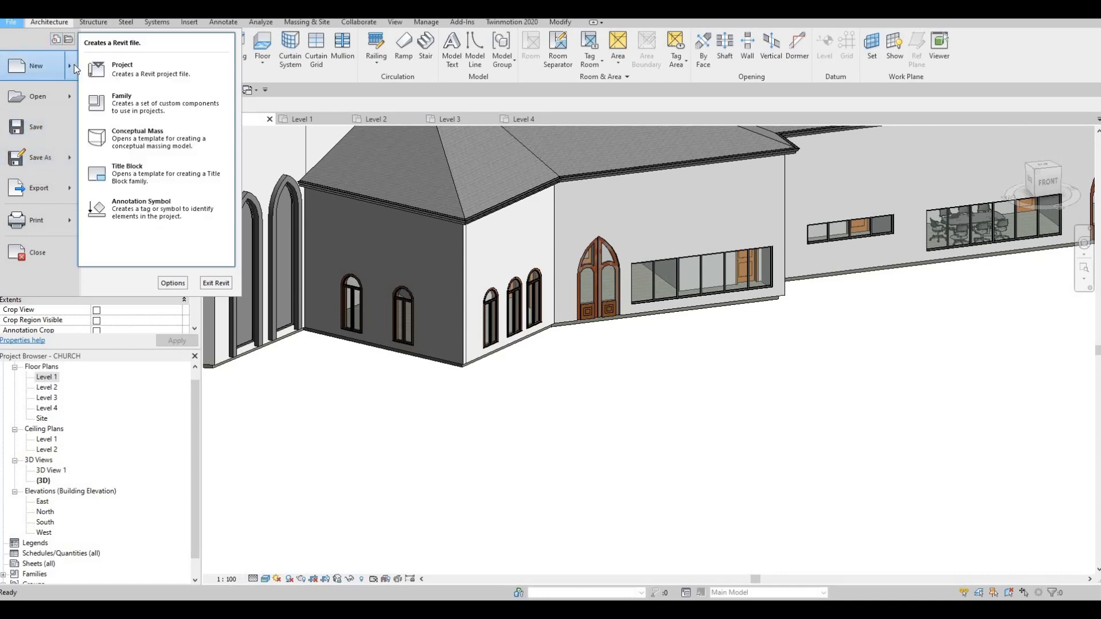
click(122, 106)
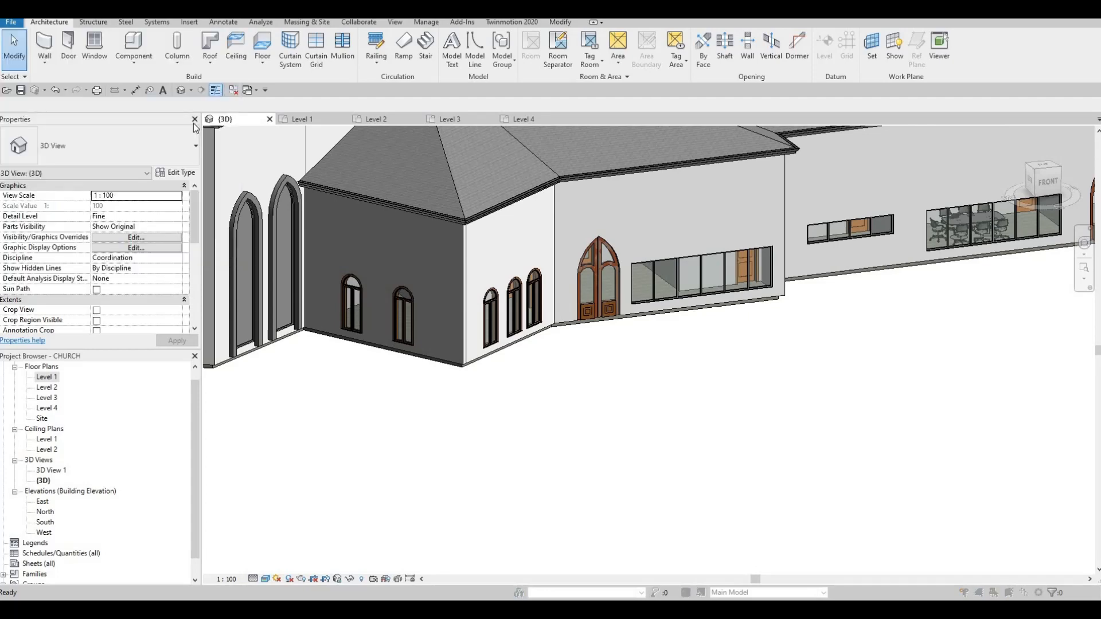
scroll(475, 342, down, 8)
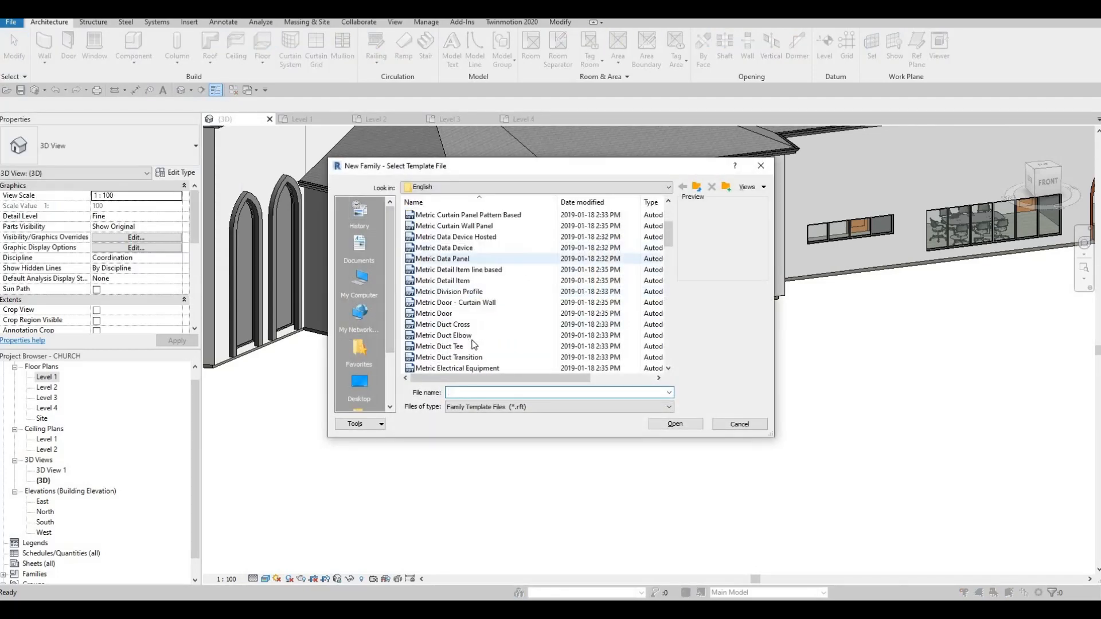
scroll(472, 345, down, 6)
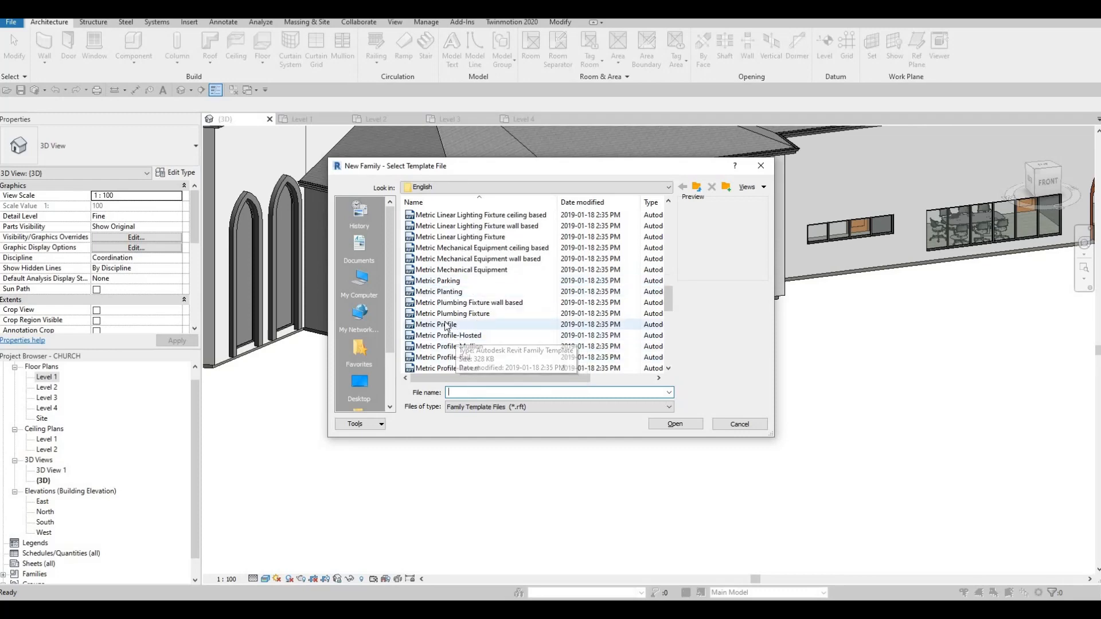
click(452, 325)
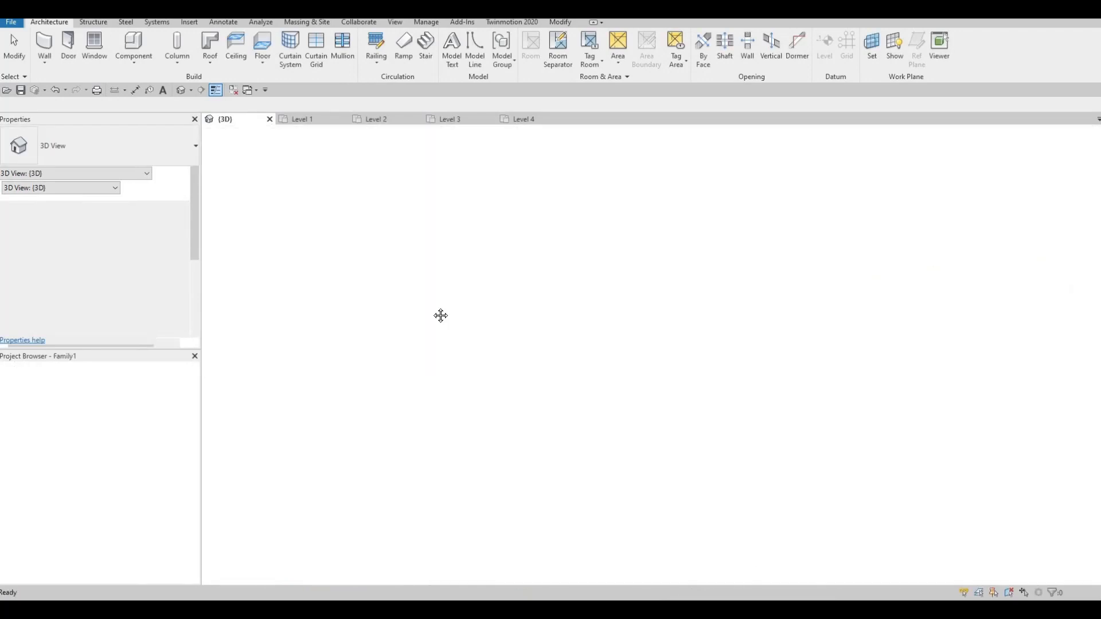
- Draw a rectangle about 20 mm wide and 50 mm high, up and to the right from the reference planes' intersection
middle_drag(629, 352, 409, 317)
scroll(377, 320, up, 2)
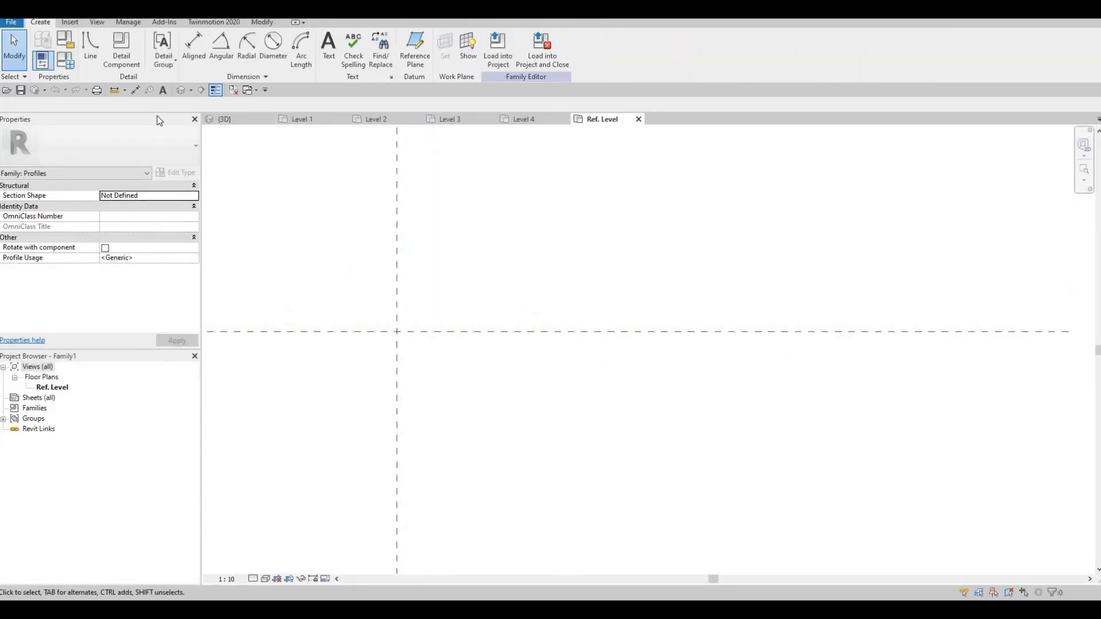
click(87, 51)
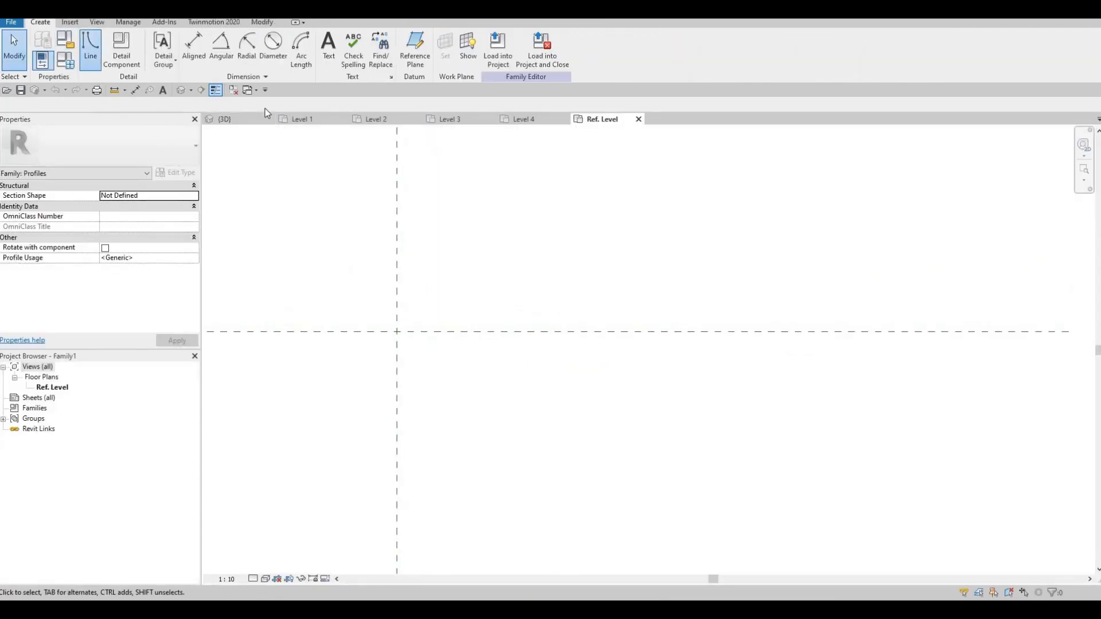
click(397, 331)
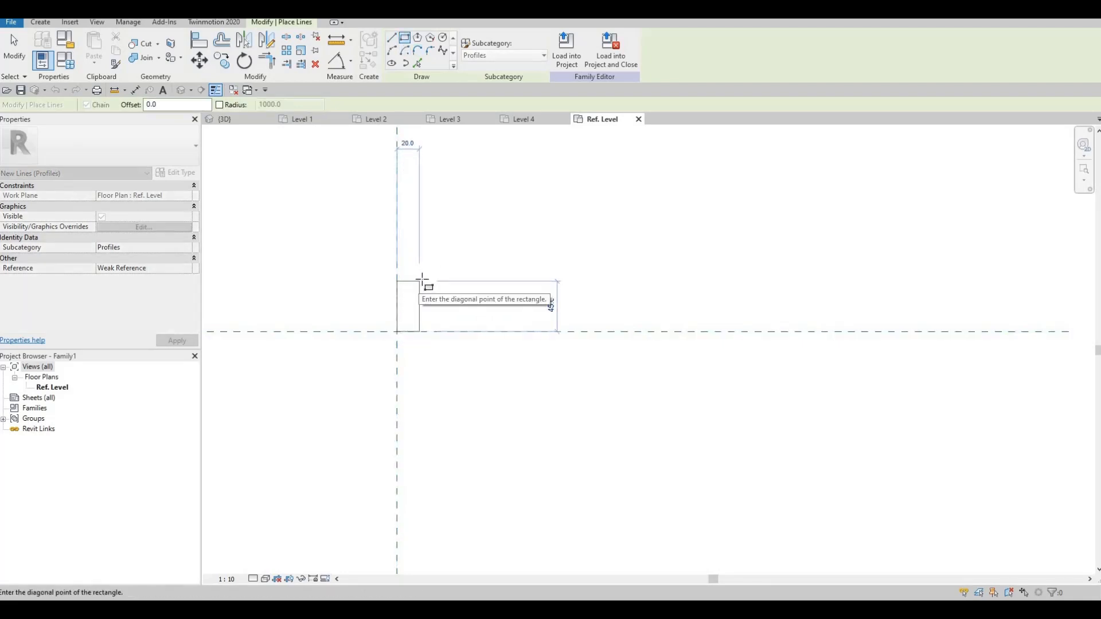
click(416, 293)
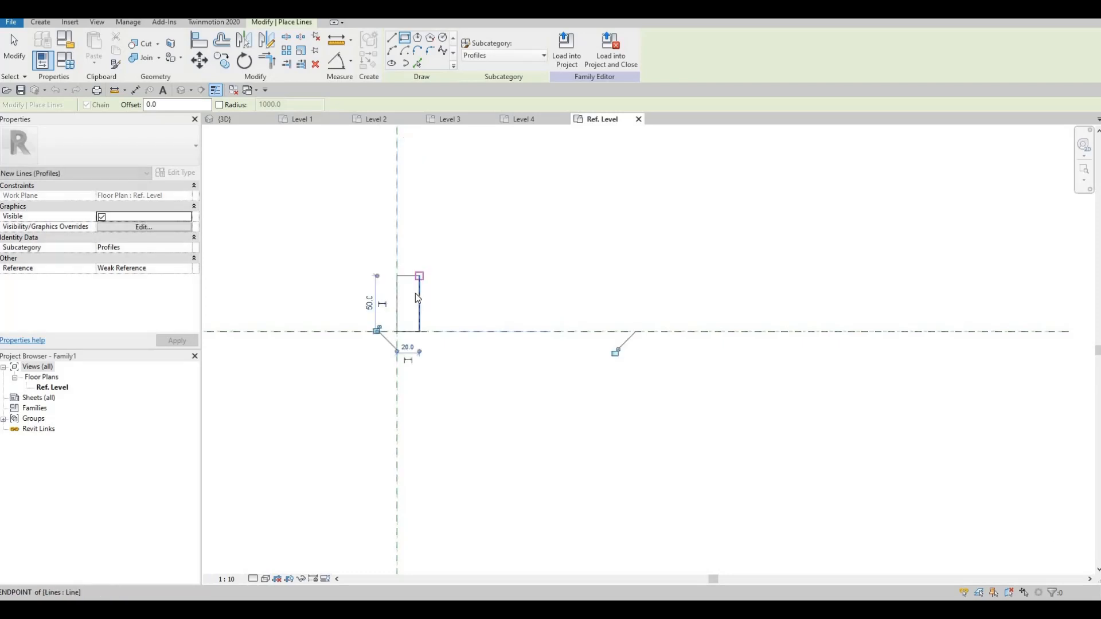
key(Escape)
key(Escape)
key(Escape)
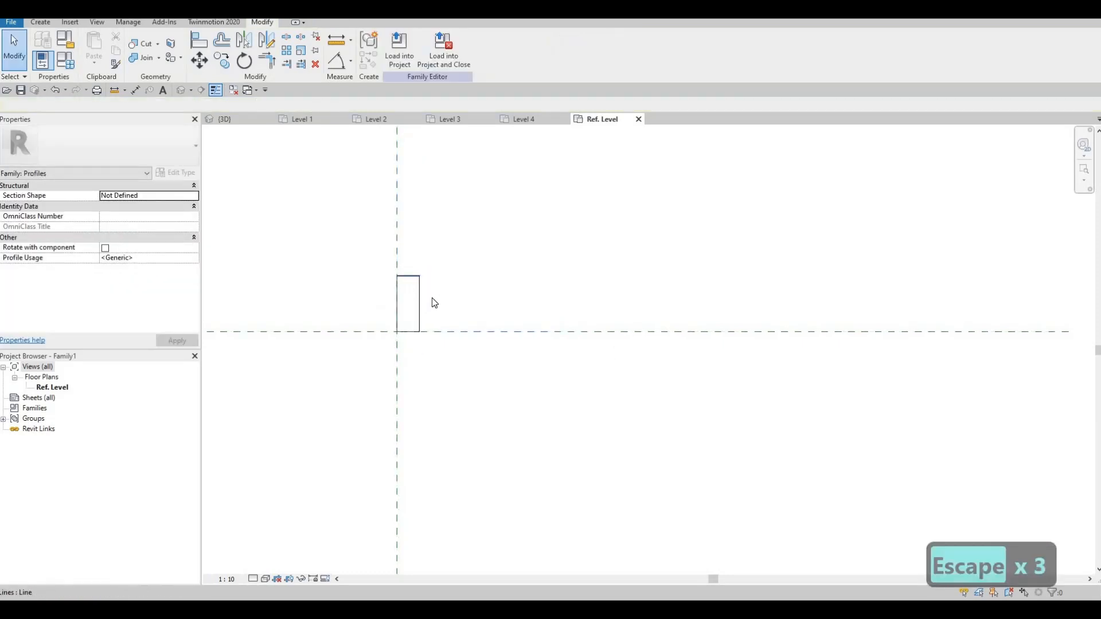
click(424, 303)
key(Escape)
click(421, 302)
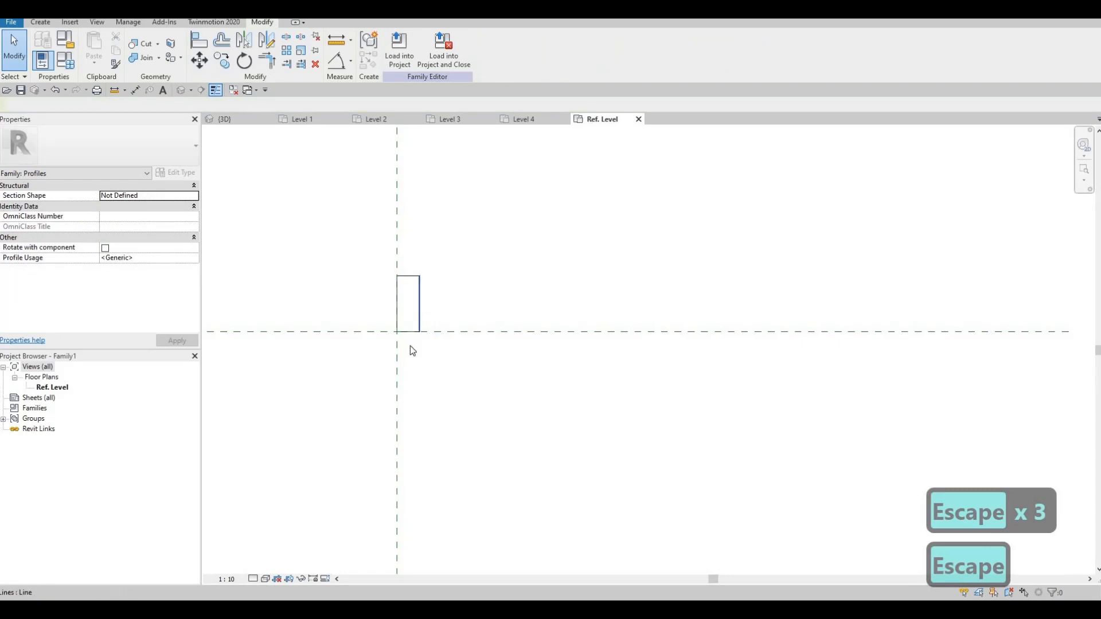
key(Escape)
key(Escape)
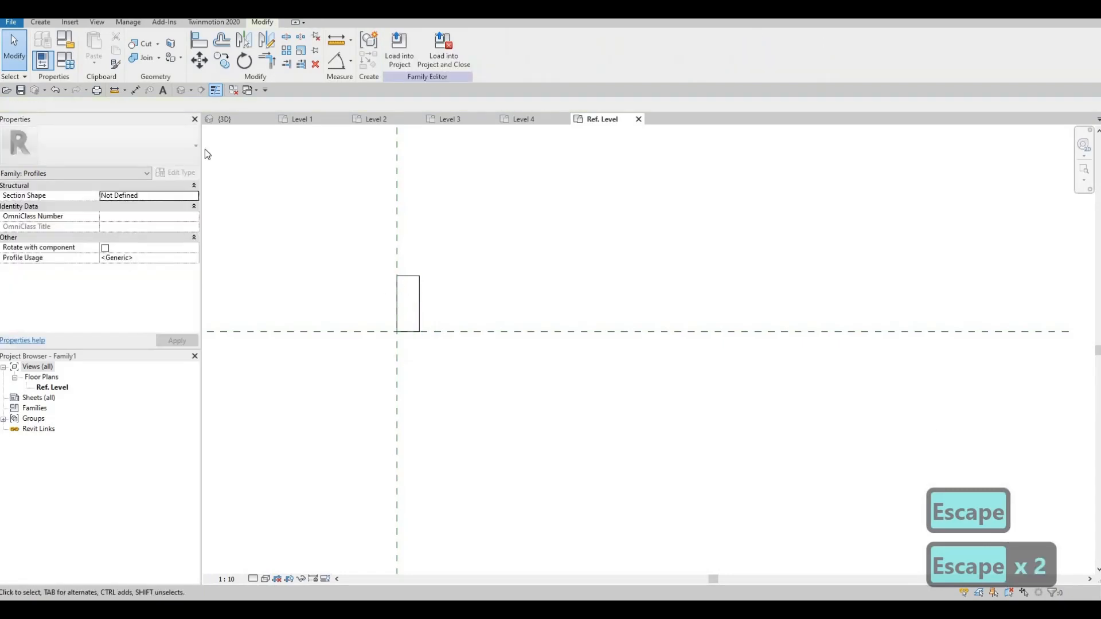
click(45, 23)
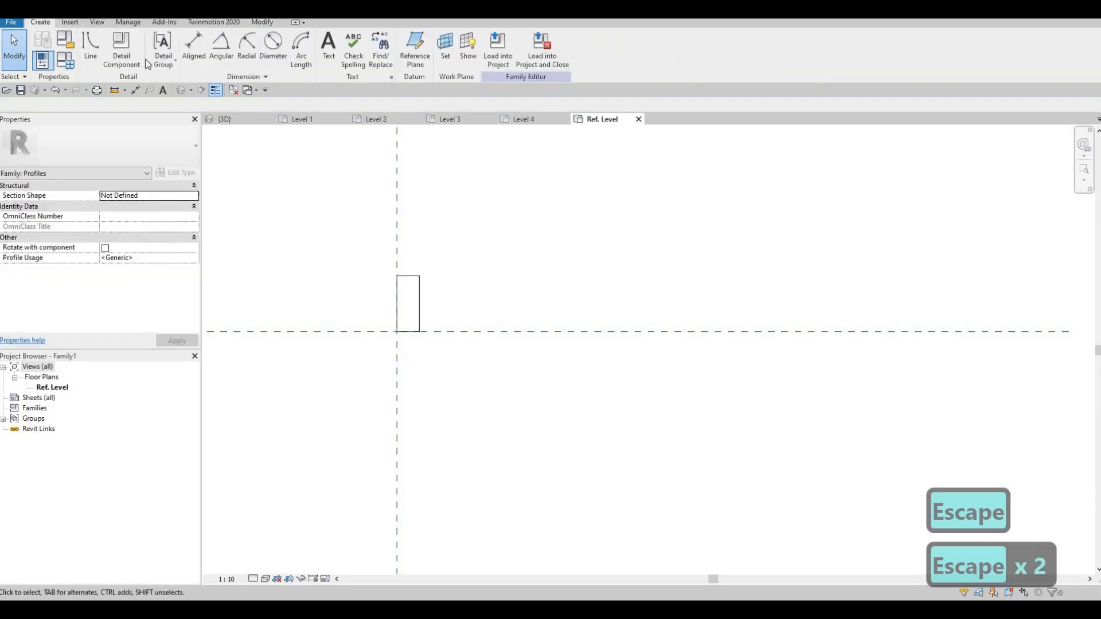
key(Escape)
click(95, 53)
key(Escape)
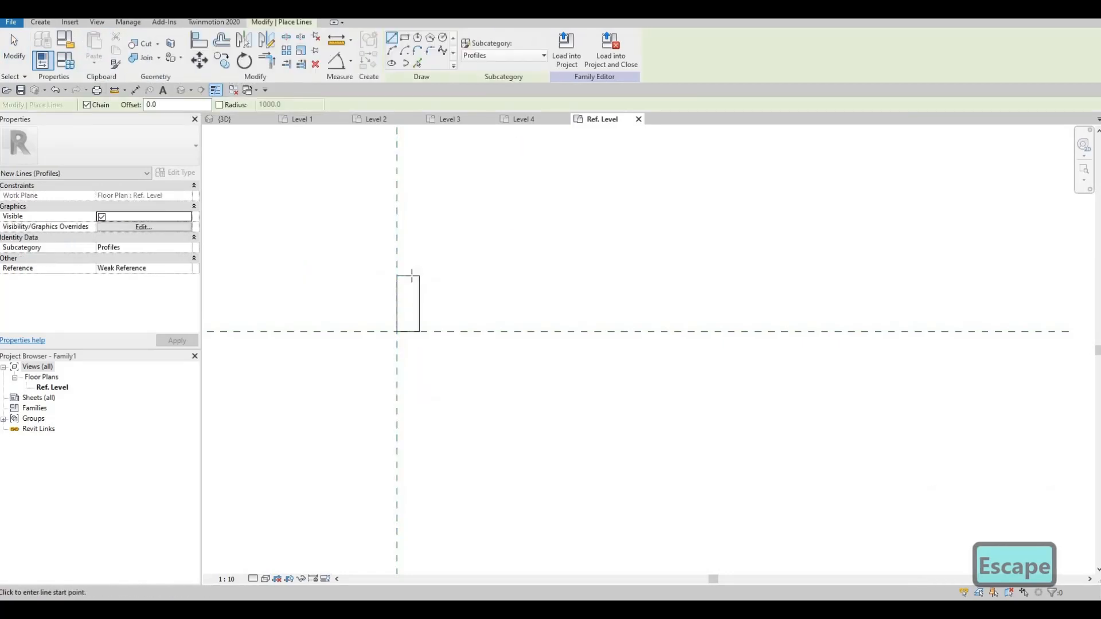
scroll(407, 284, up, 5)
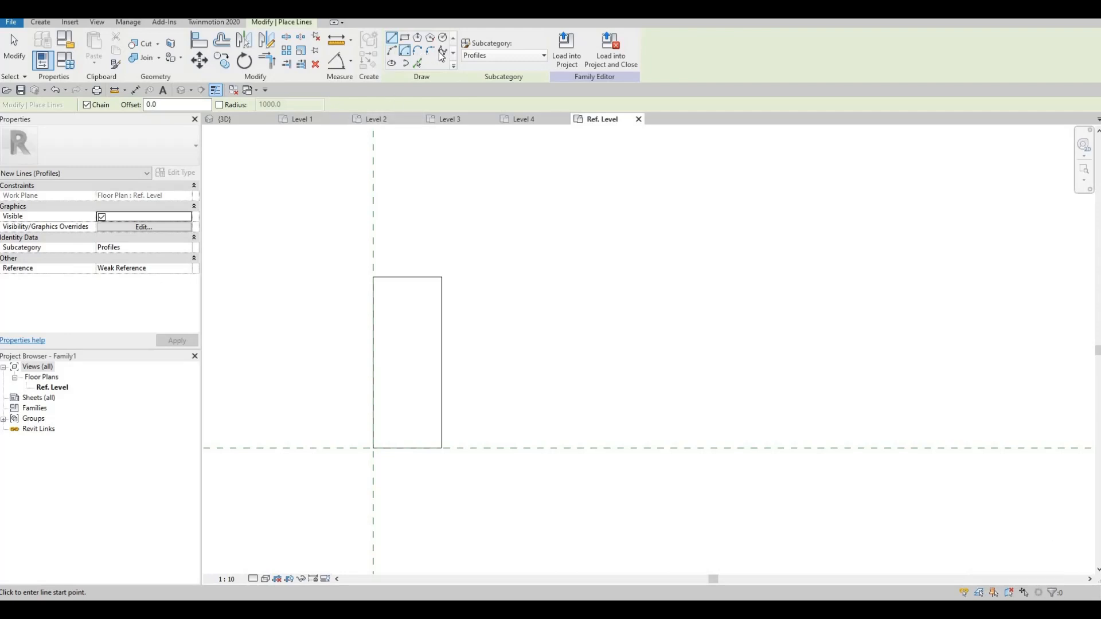
click(434, 53)
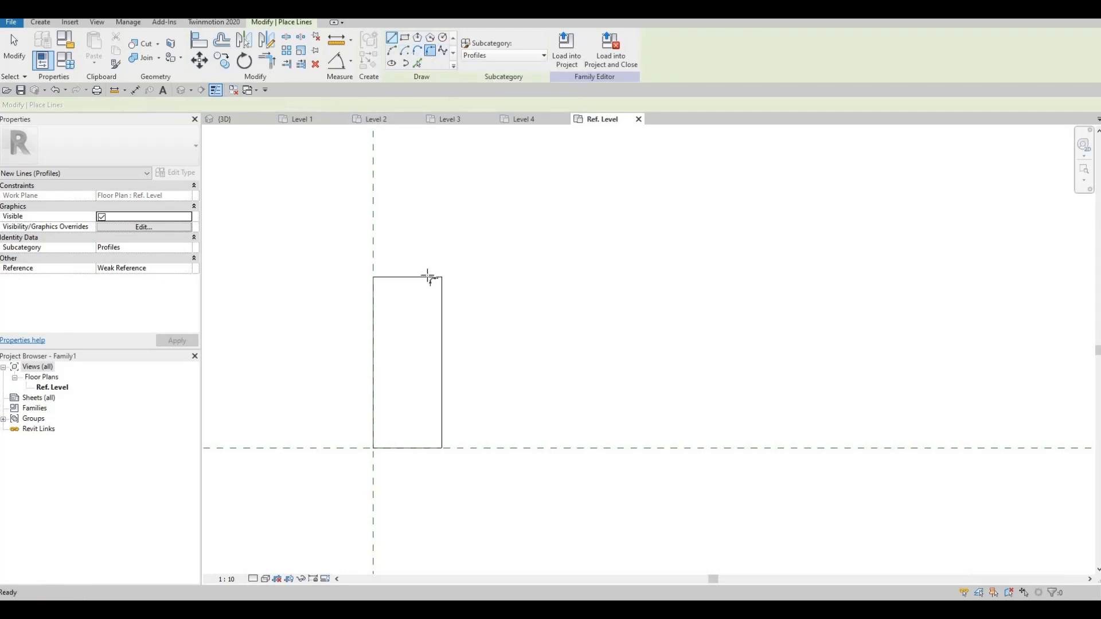
click(442, 297)
click(442, 296)
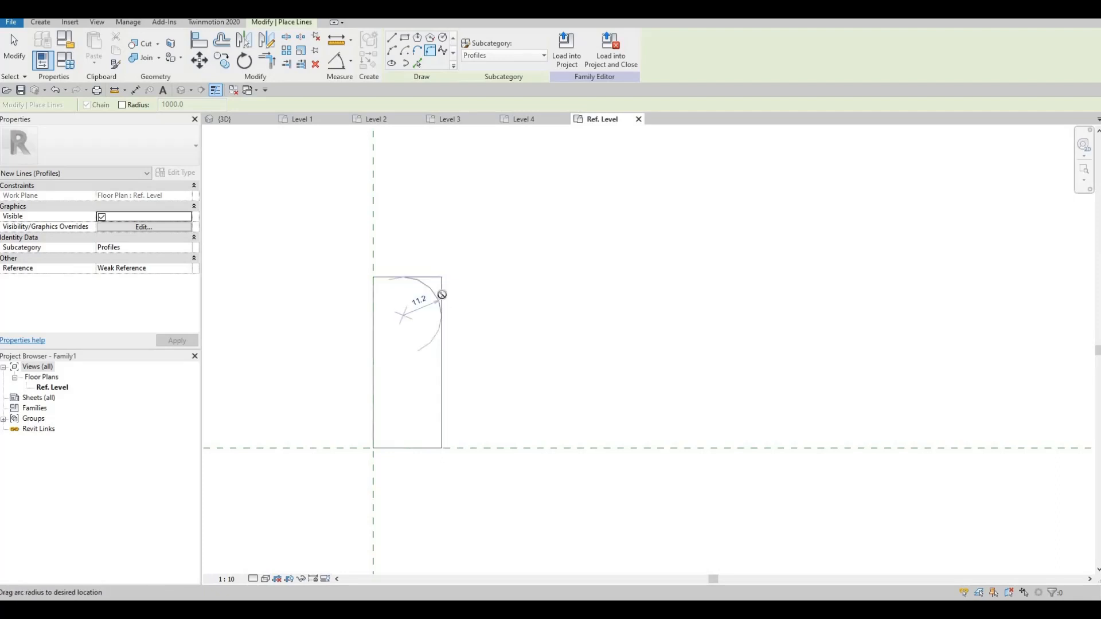
key(Escape)
key(Escape)
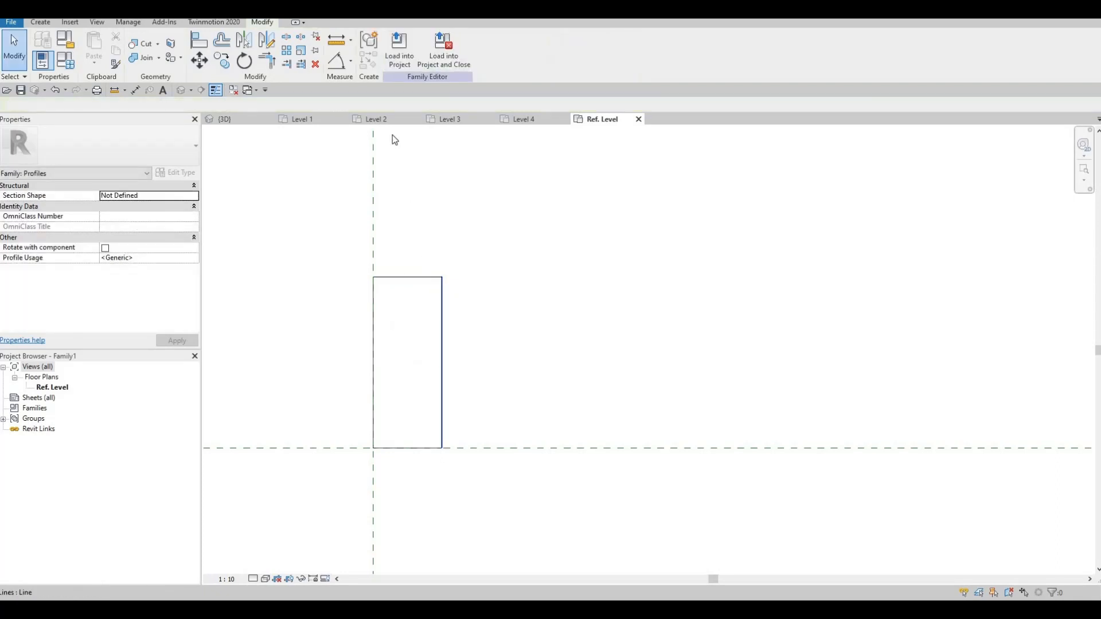
key(Escape)
key(Escape)
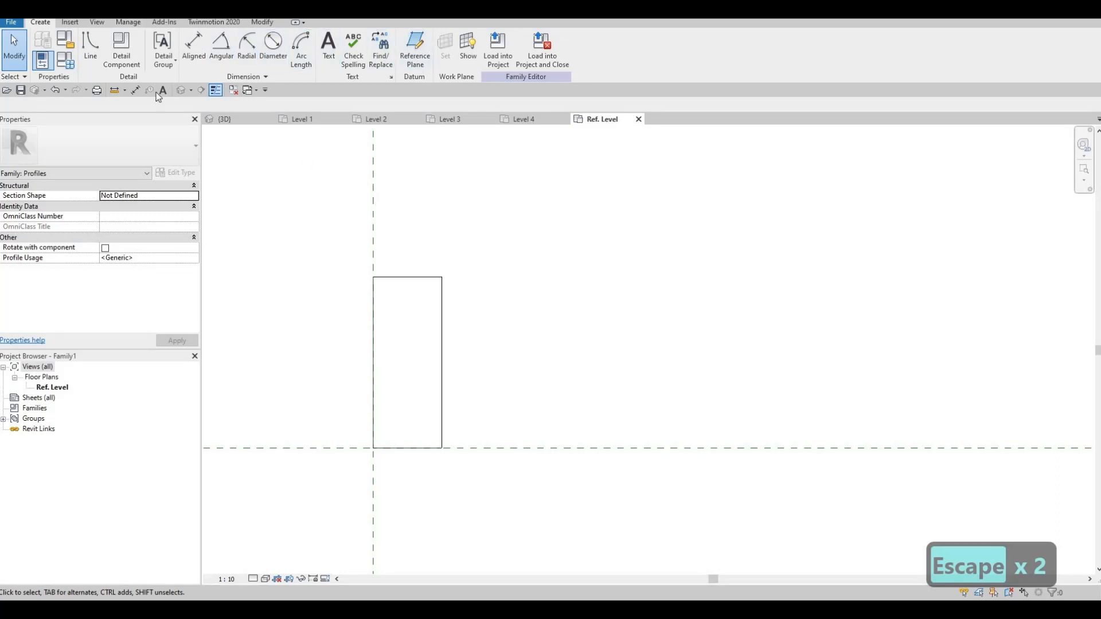
- Round the rectangle's upper-right corner with a fillet arc of about 13 mm radius
click(92, 49)
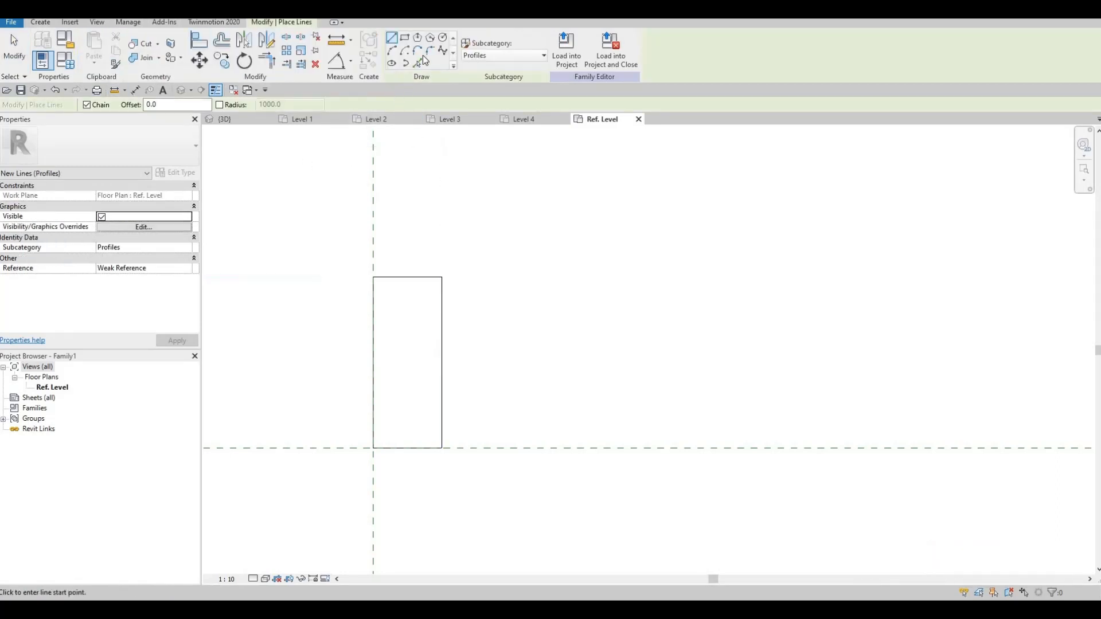
click(430, 278)
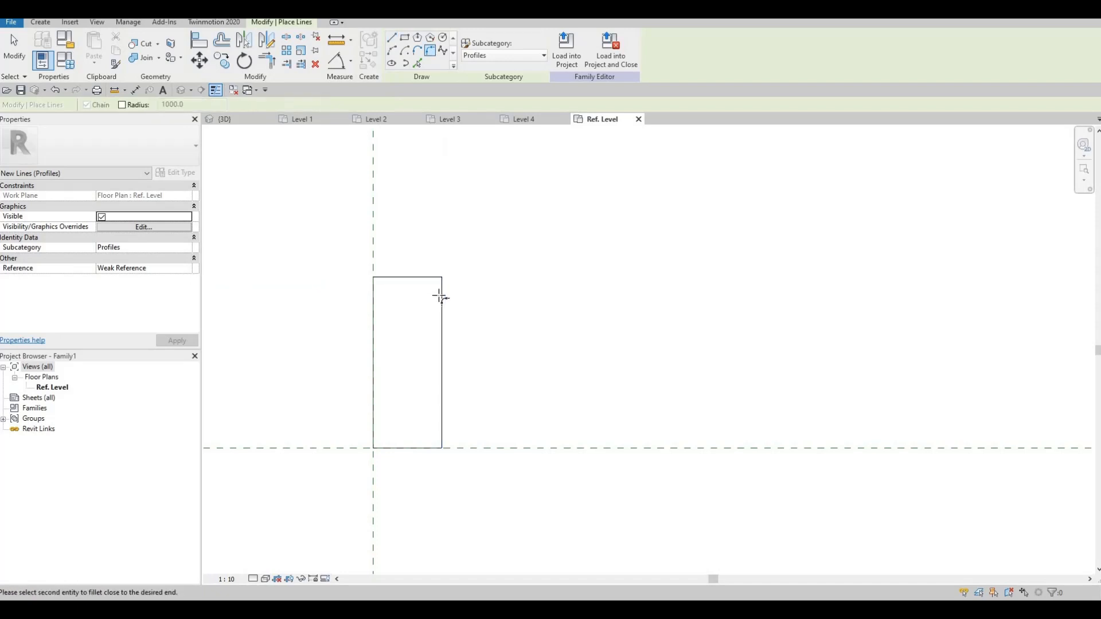
click(441, 299)
click(434, 291)
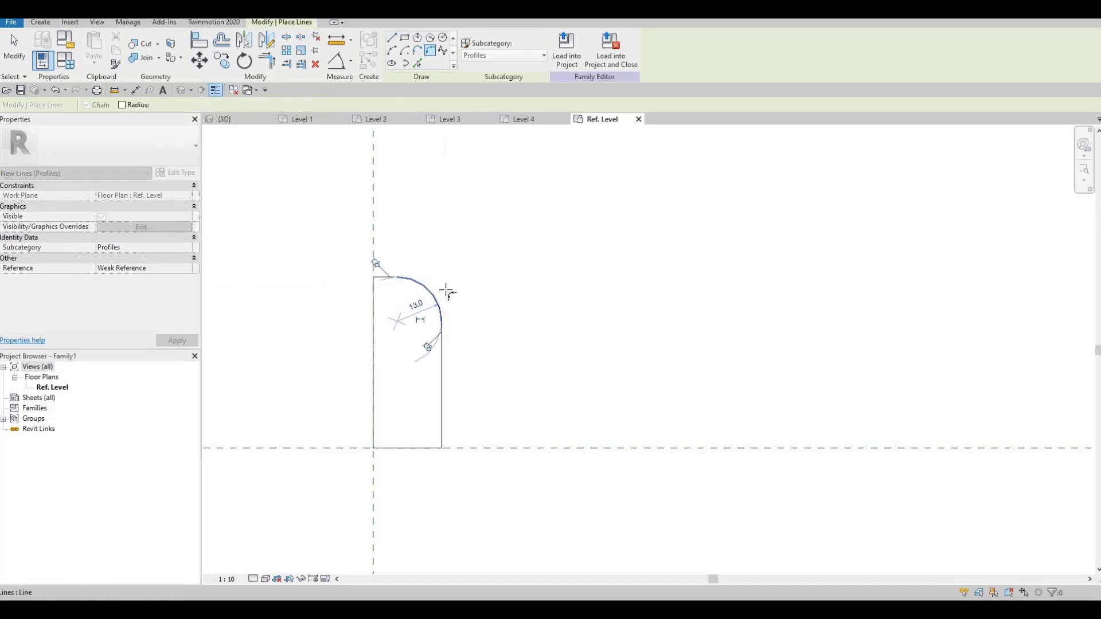
key(Escape)
key(Escape)
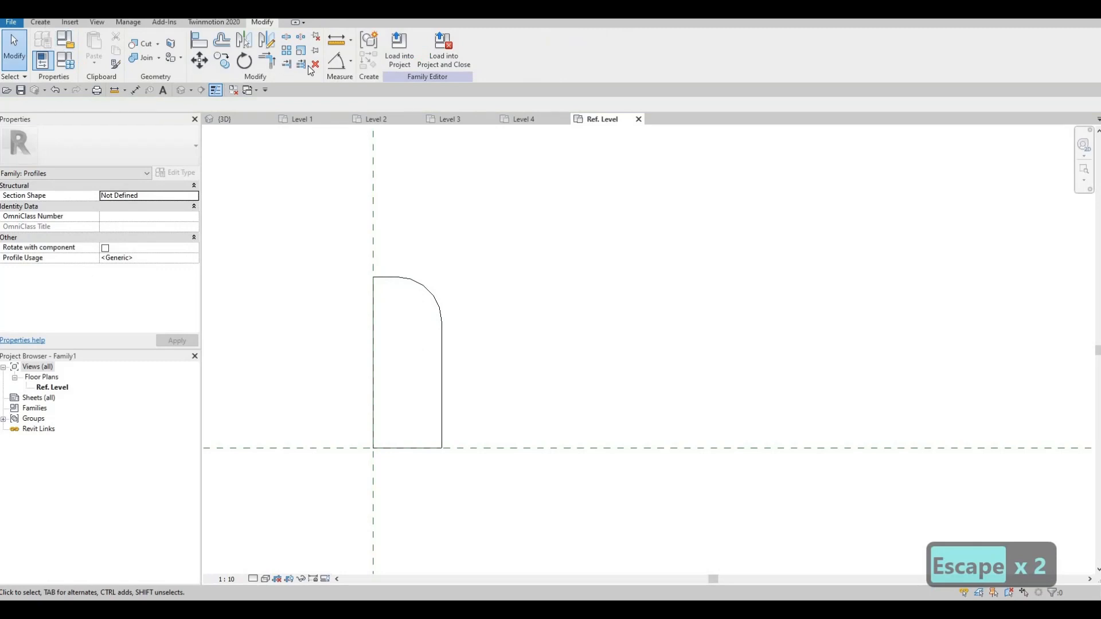
click(41, 22)
key(Escape)
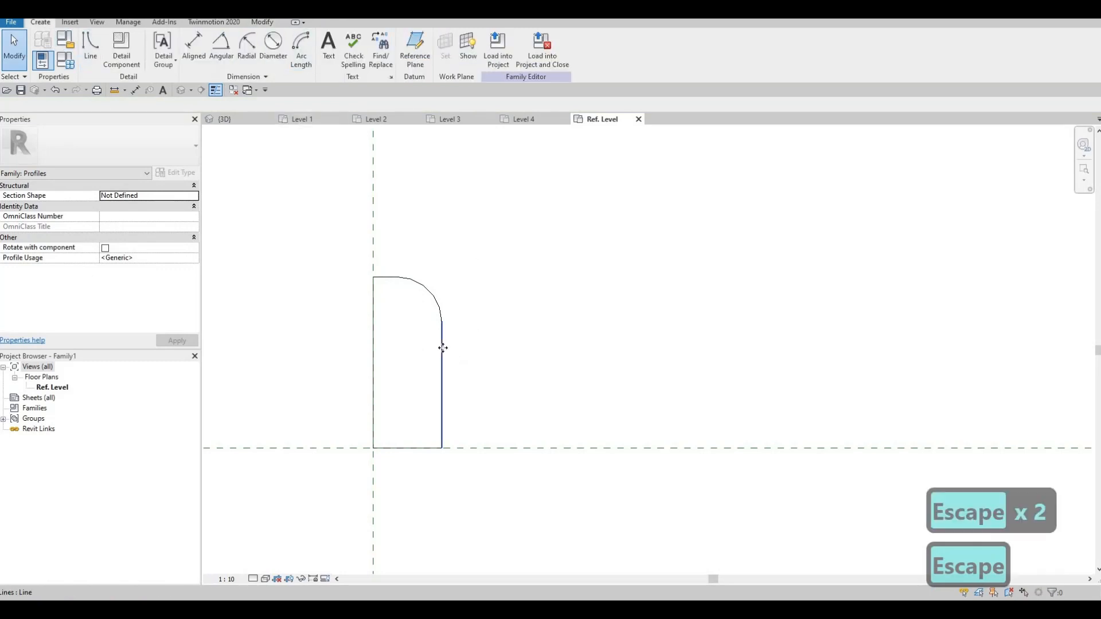
click(442, 347)
key(c)
key(s)
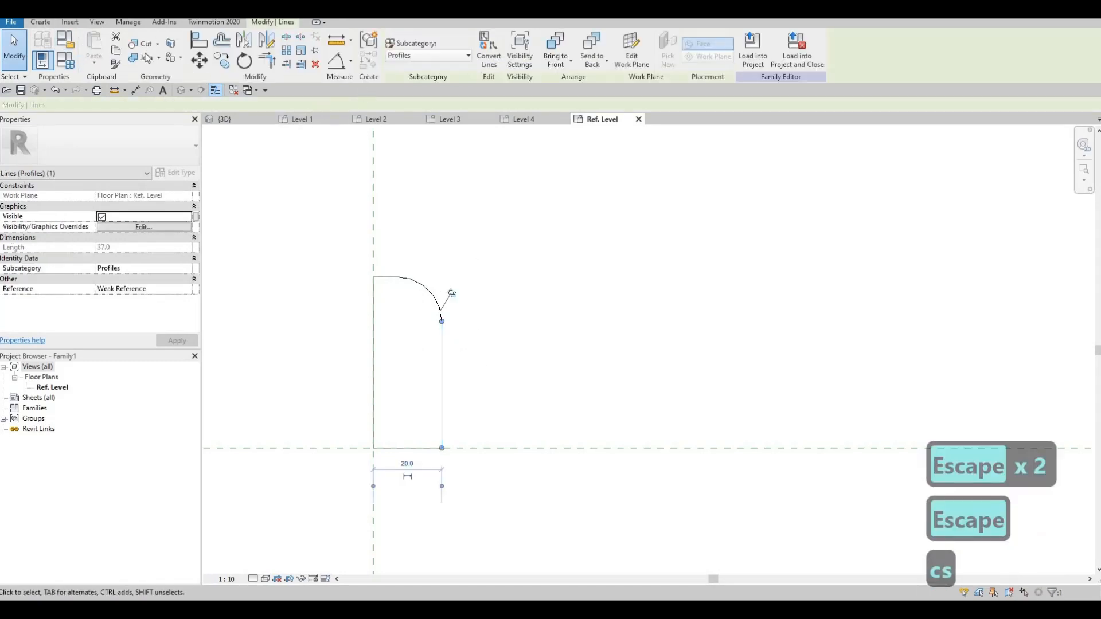
key(Escape)
key(Escape)
- Draw a stepped chain of lines from the profile's right edge down to the baseline and back, about 9.7 wide at the foot
click(41, 22)
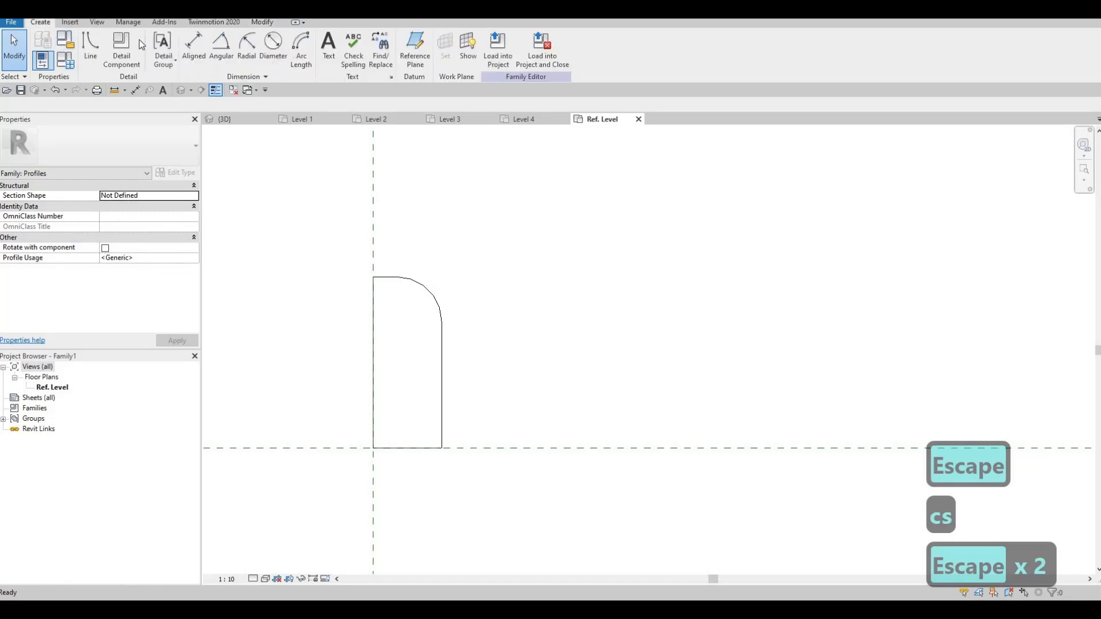
click(90, 55)
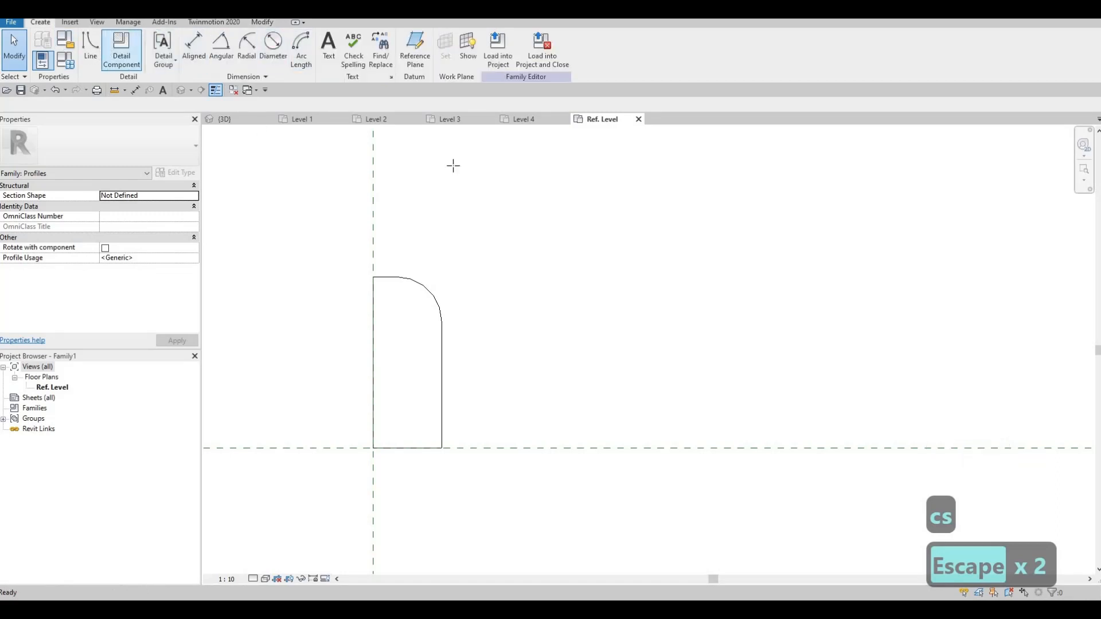
click(443, 365)
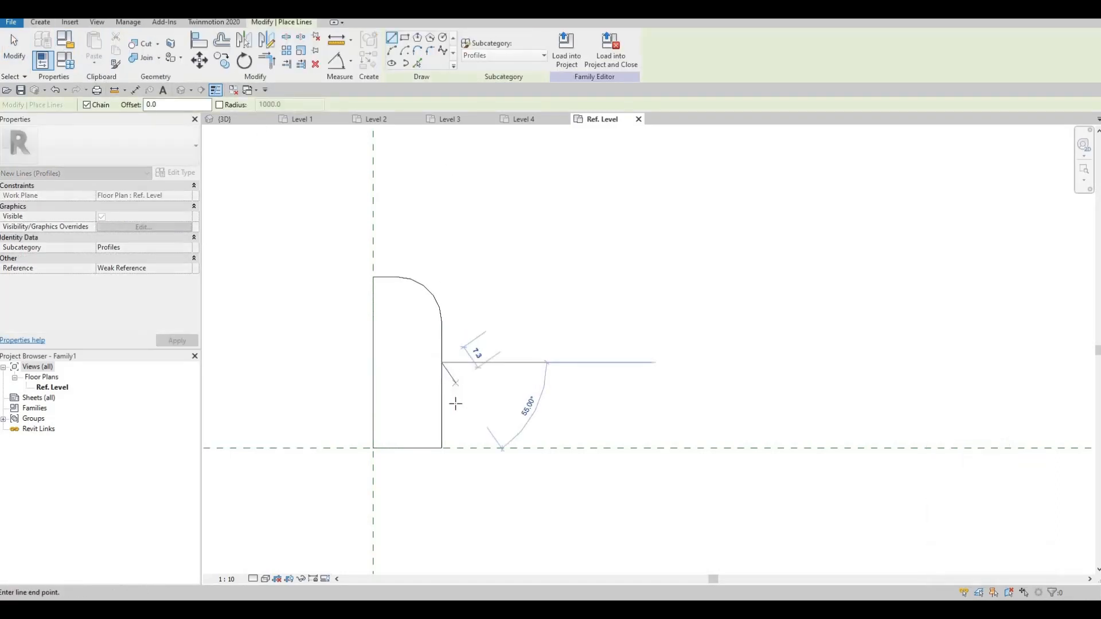
click(456, 383)
click(471, 419)
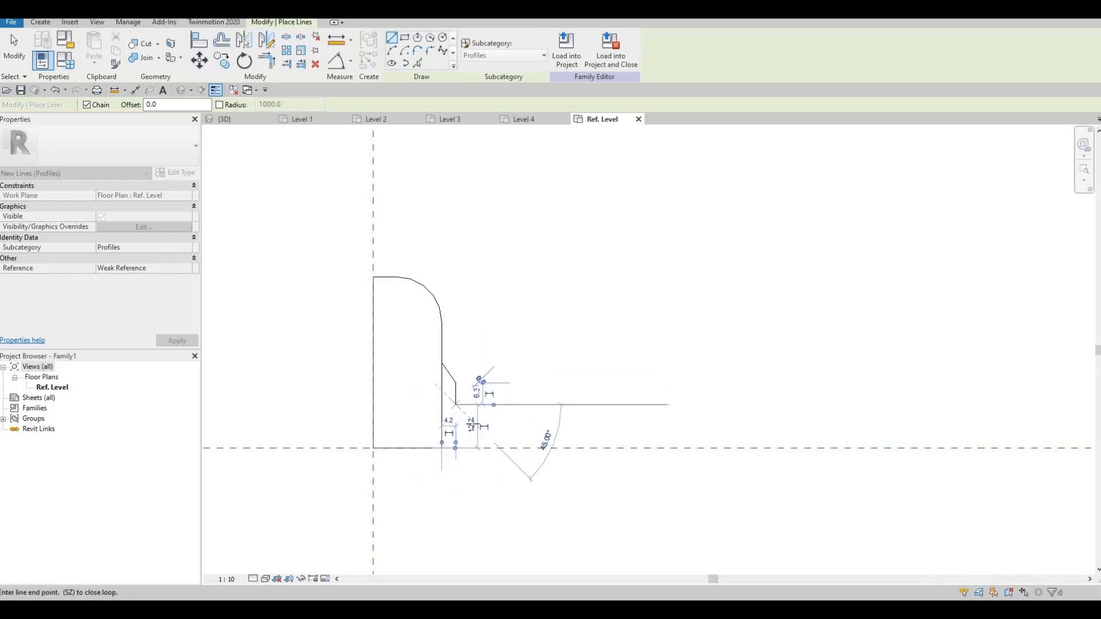
click(473, 438)
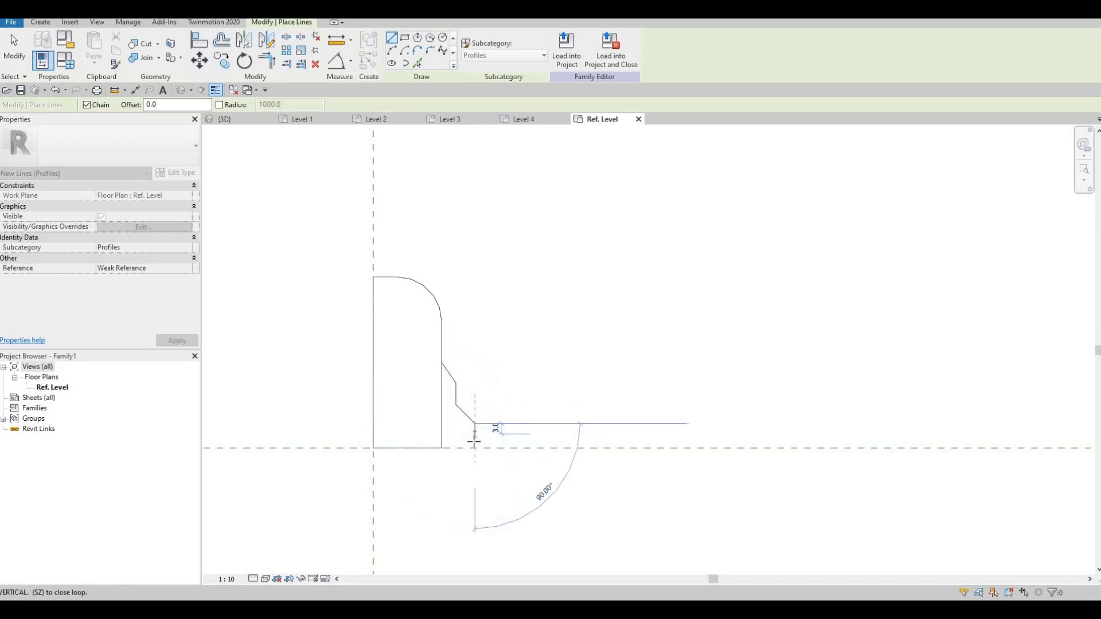
click(475, 448)
click(441, 448)
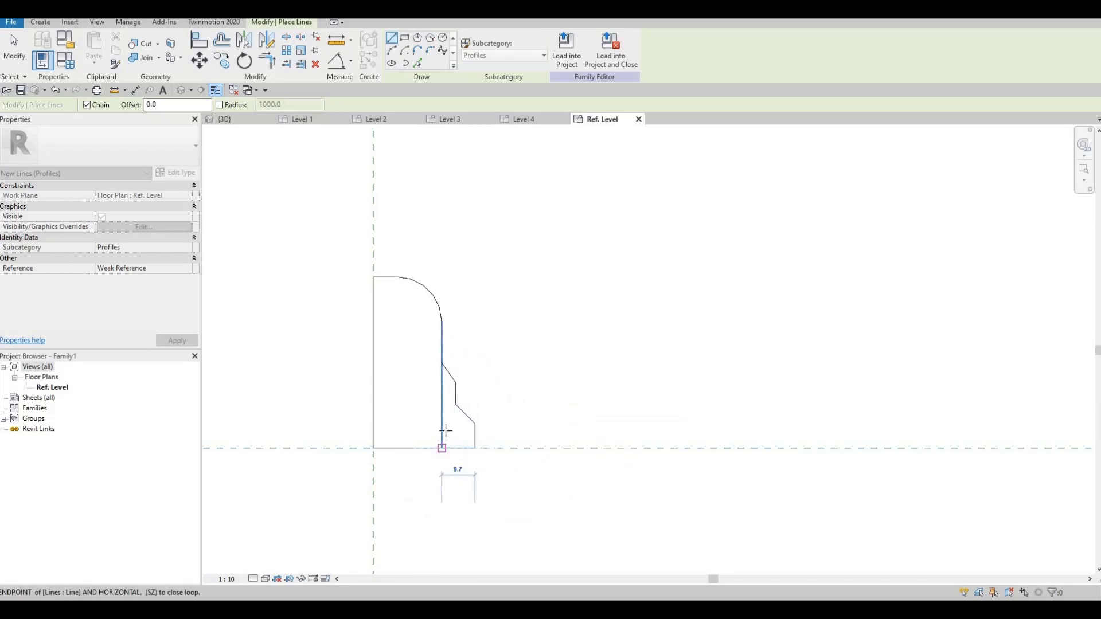
key(Escape)
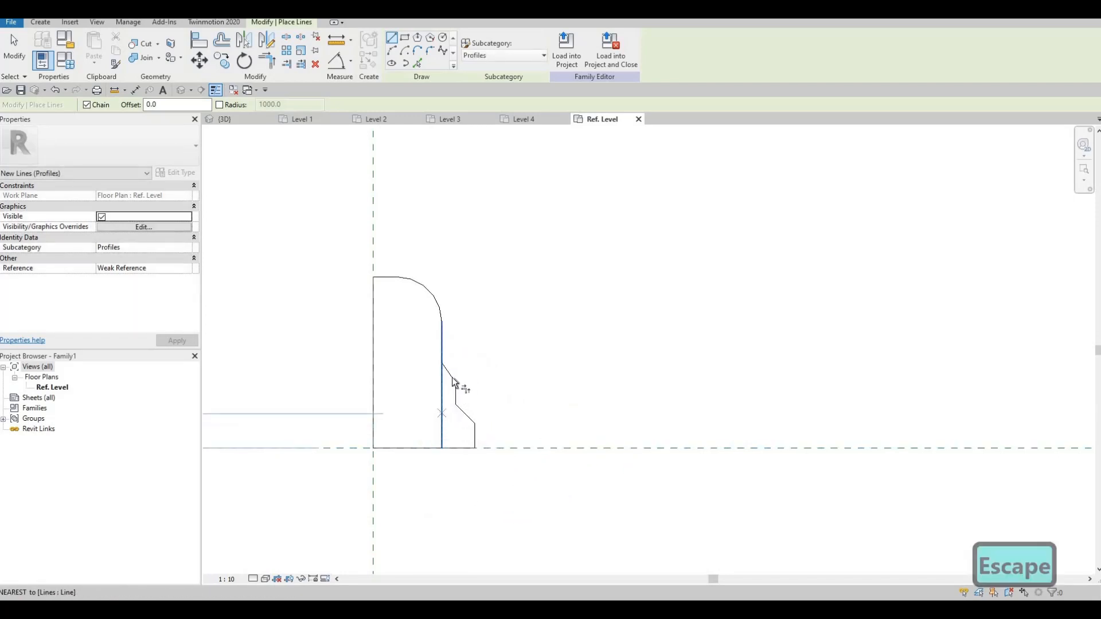
key(Escape)
- Trim the profile's right vertical line where the stepped base begins so the outline forms one closed loop
click(444, 351)
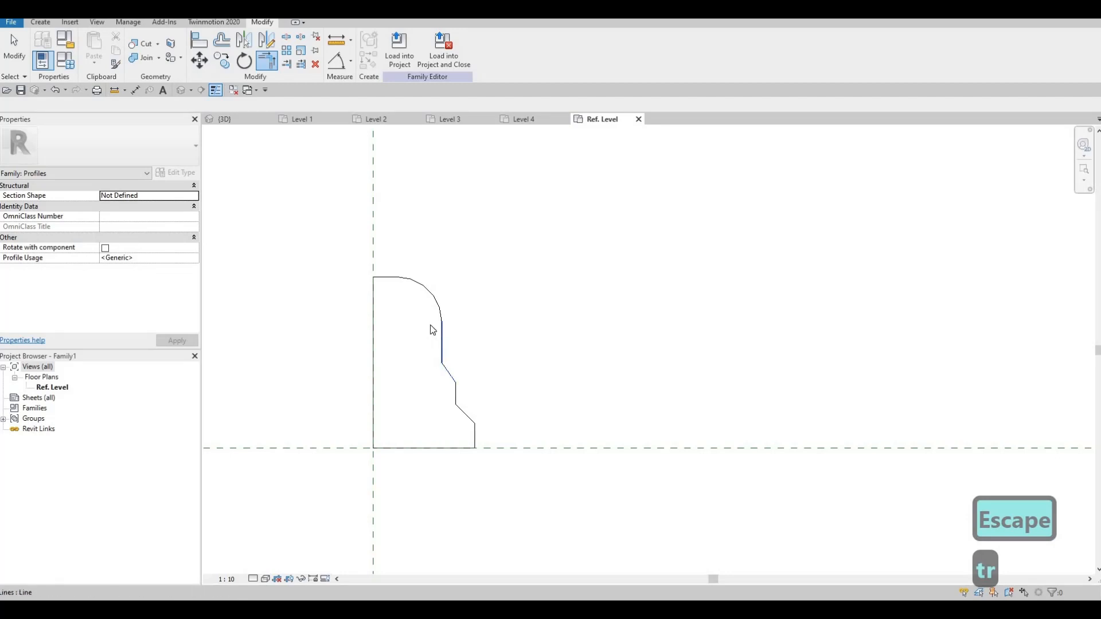
key(Escape)
- Save the profile family as PROFILE 1 in the Revit File folder, then load it into the project and close it
scroll(412, 324, down, 5)
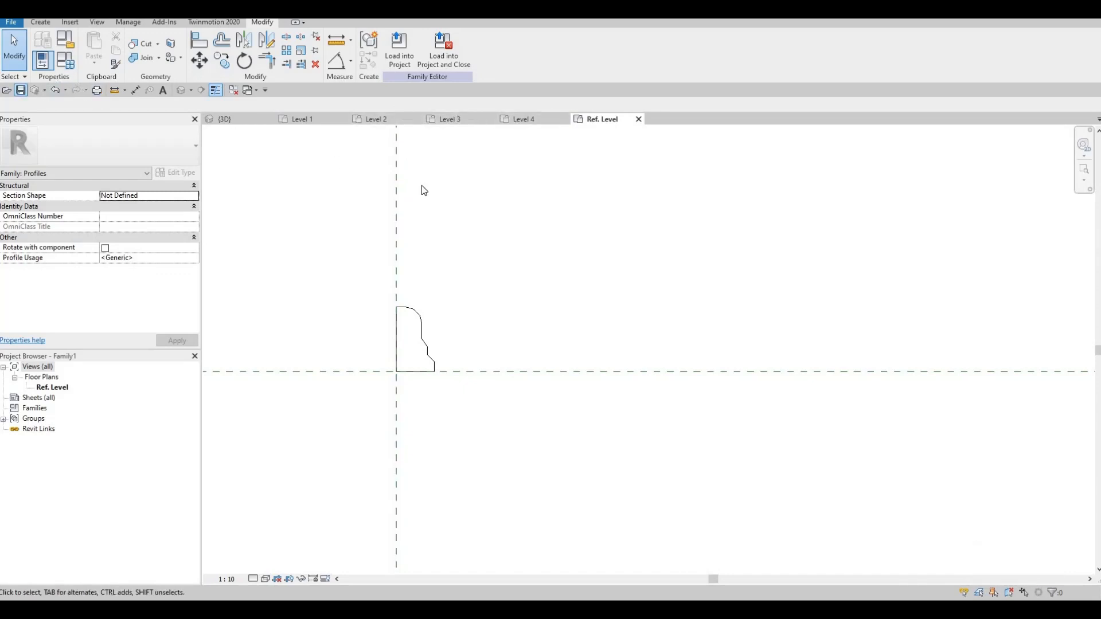
key(ctrl+s)
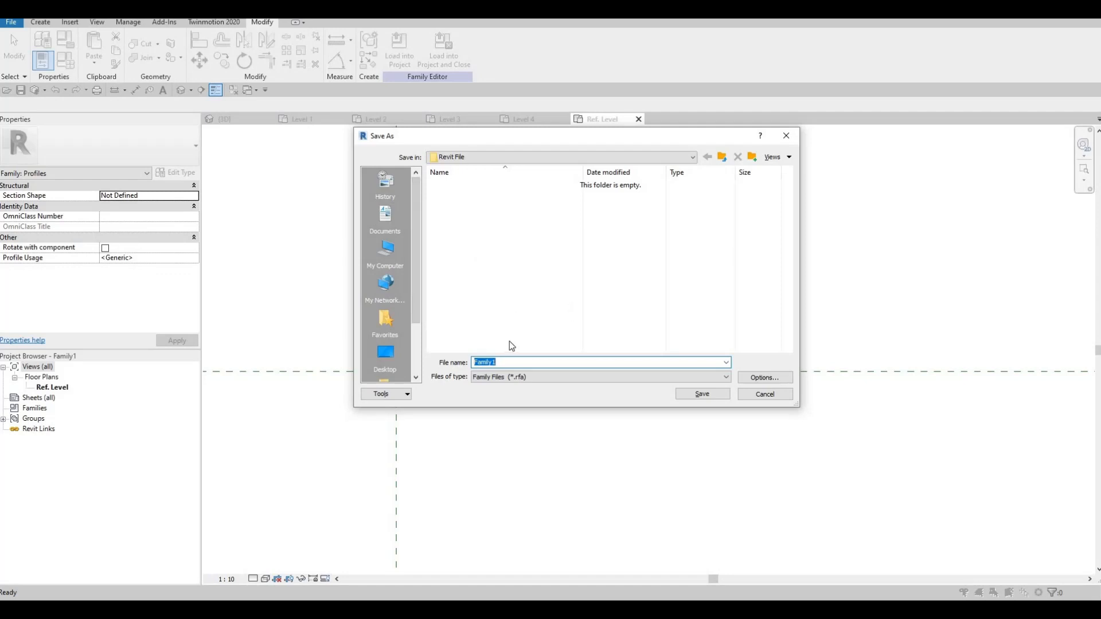
text(PROFI)
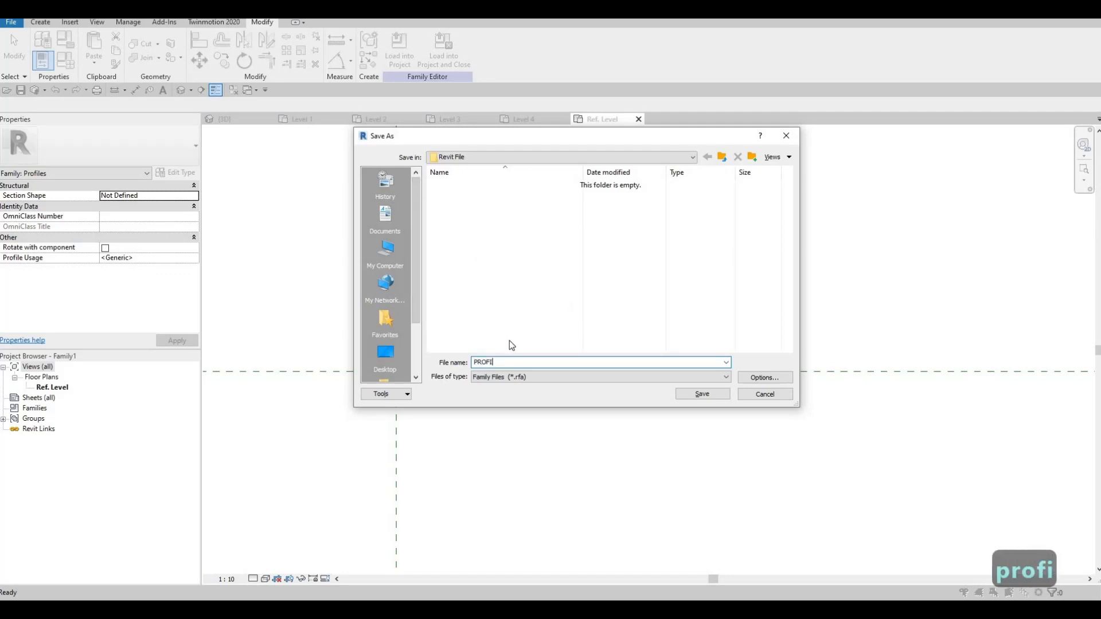
text(LE 1)
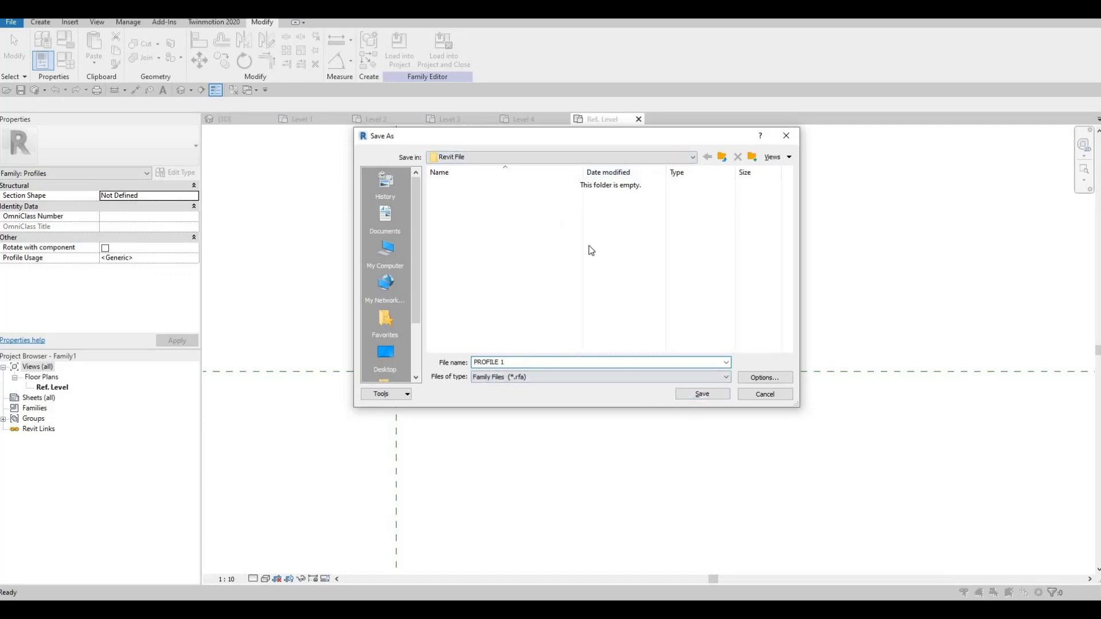
key(Return)
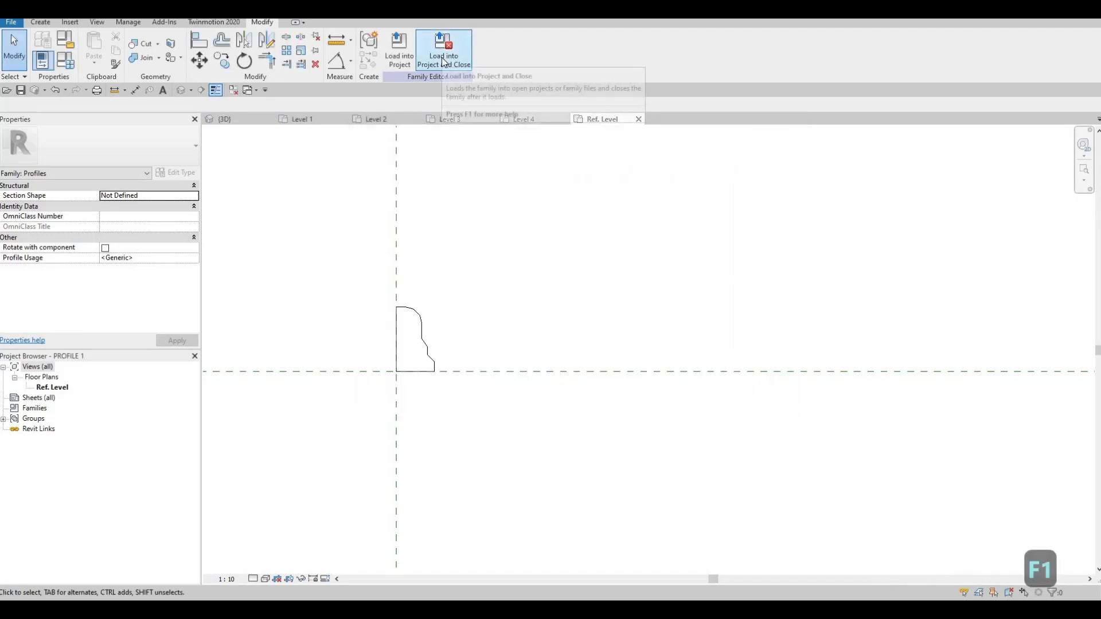
click(445, 57)
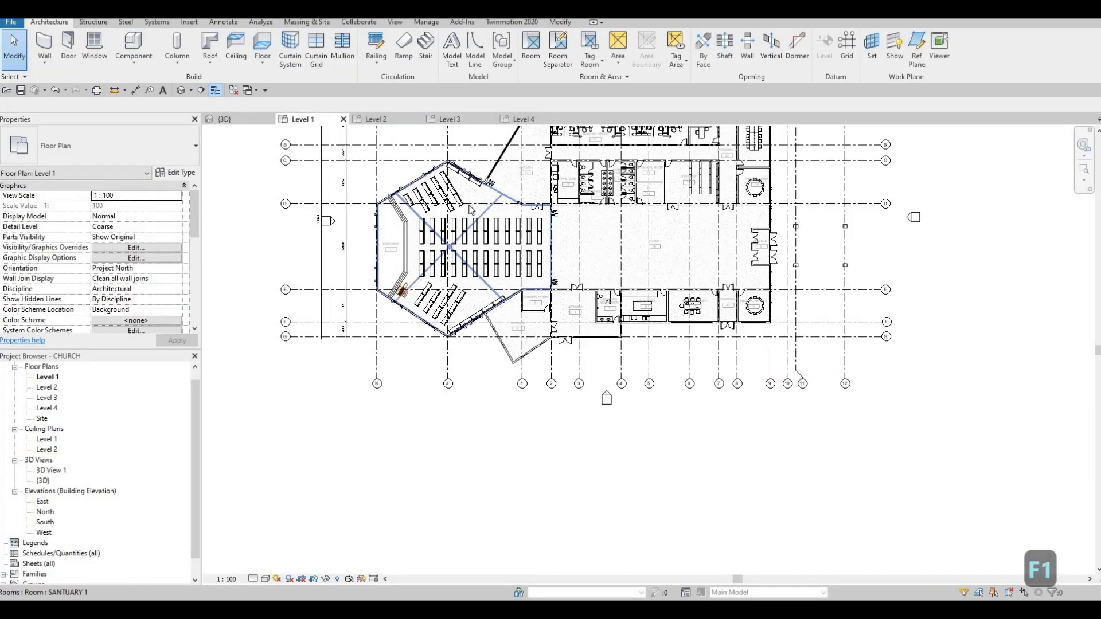
- In the default 3D view, start a wall sweep and duplicate the parapet type as WALL PROFILE 1
click(181, 91)
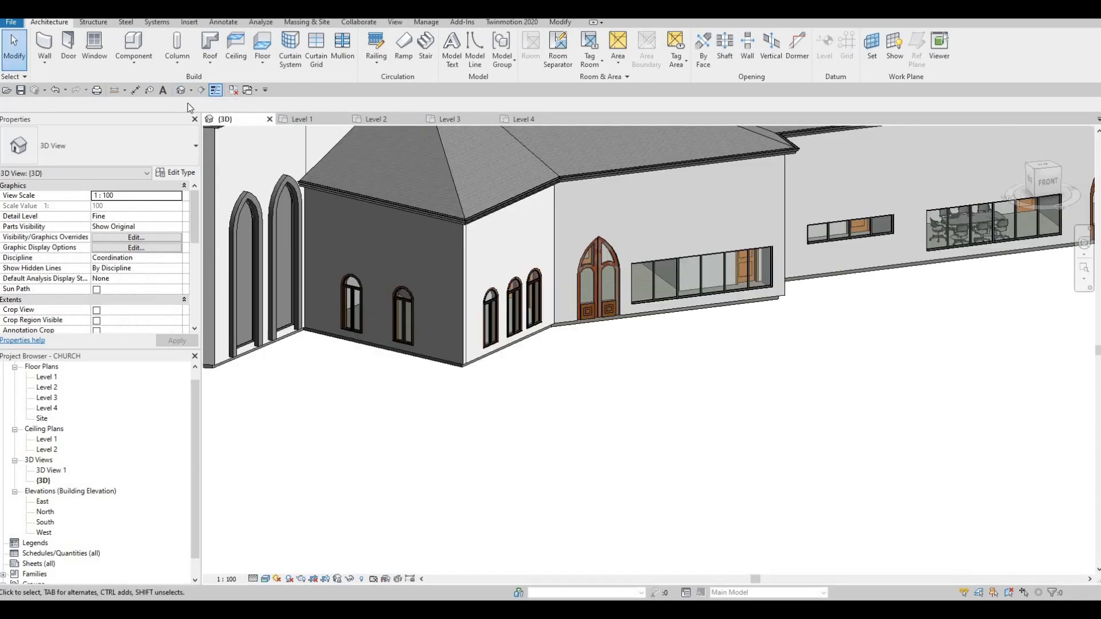
click(52, 71)
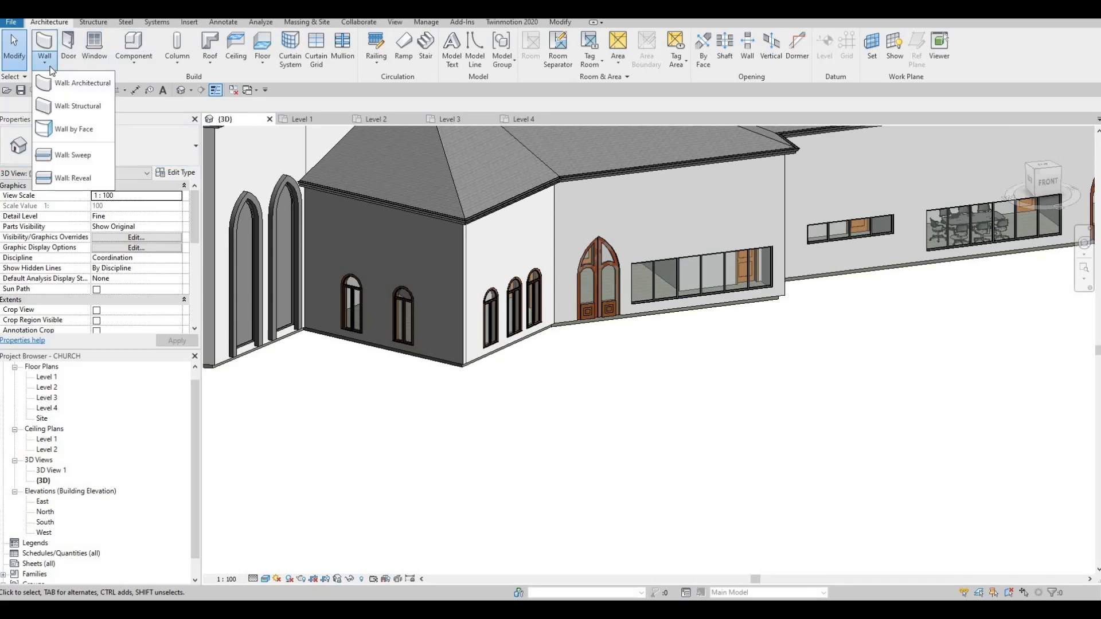
click(74, 156)
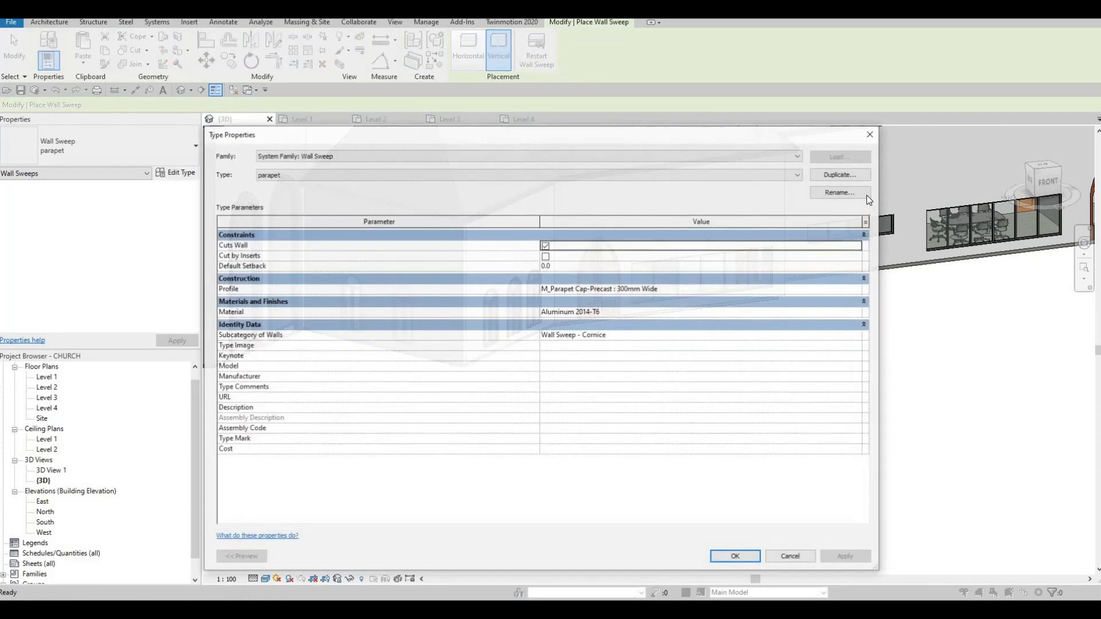
click(843, 174)
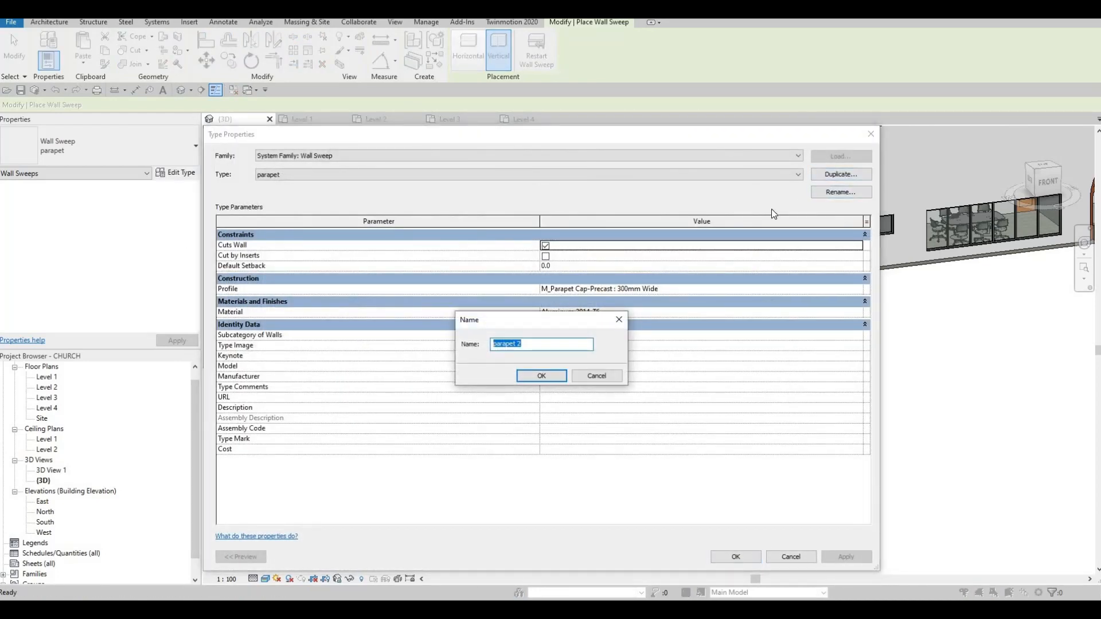
text(WALL)
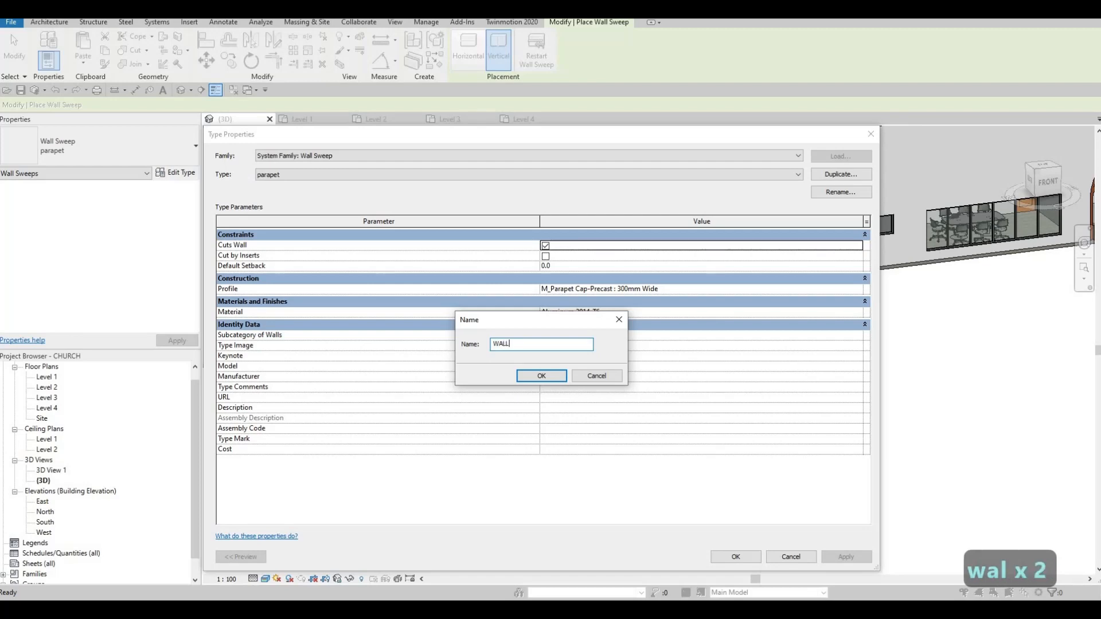
text( PRFILE 1)
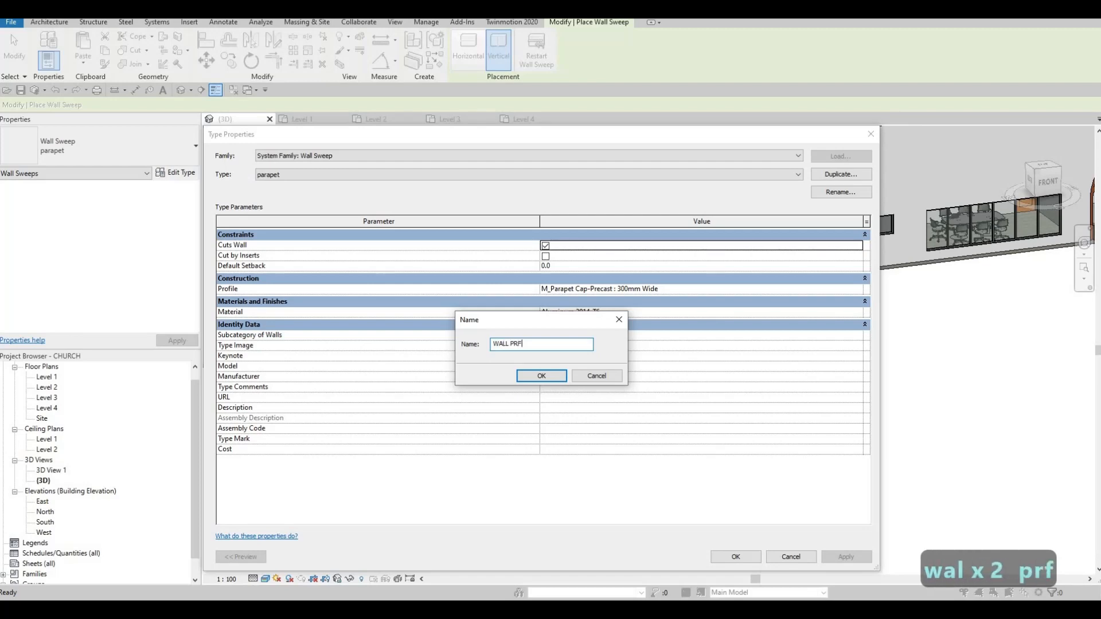
key(BackSpace)
key(BackSpace)
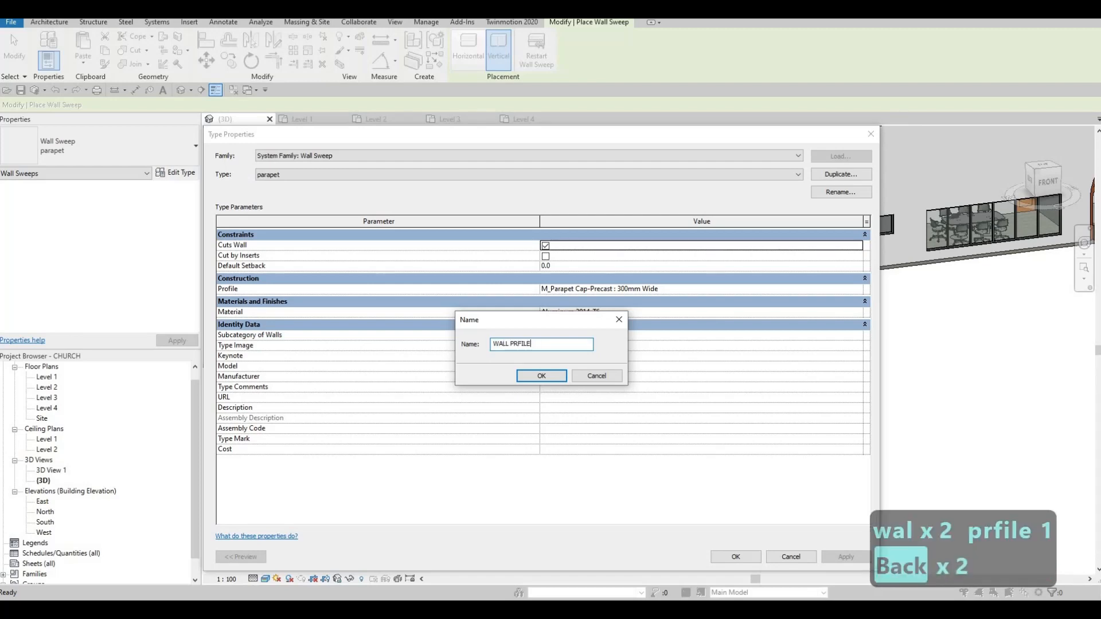
text(OFILE)
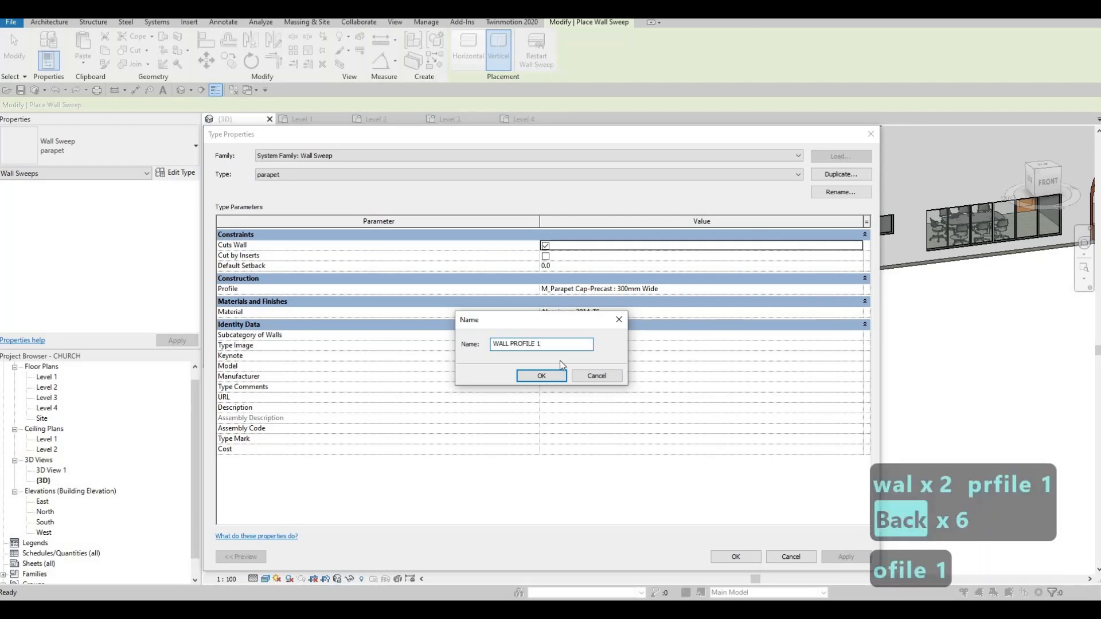
click(542, 376)
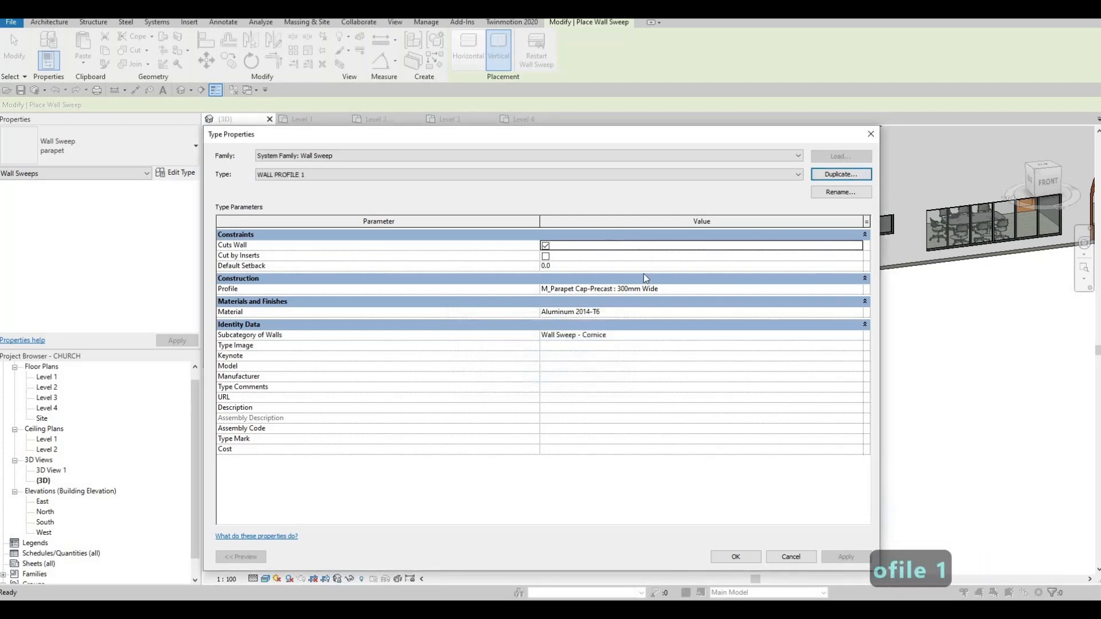
- Set the profile of the WALL PROFILE 1 sweep type to PROFILE 1 : PROFILE 1
click(693, 288)
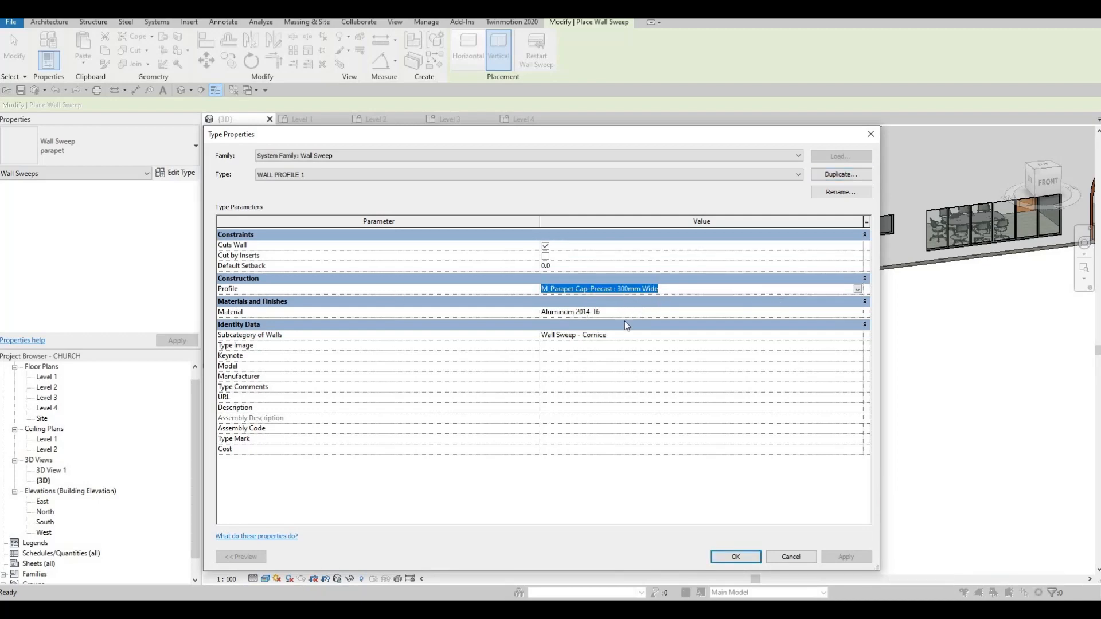
key(alt+Down)
scroll(629, 327, down, 2)
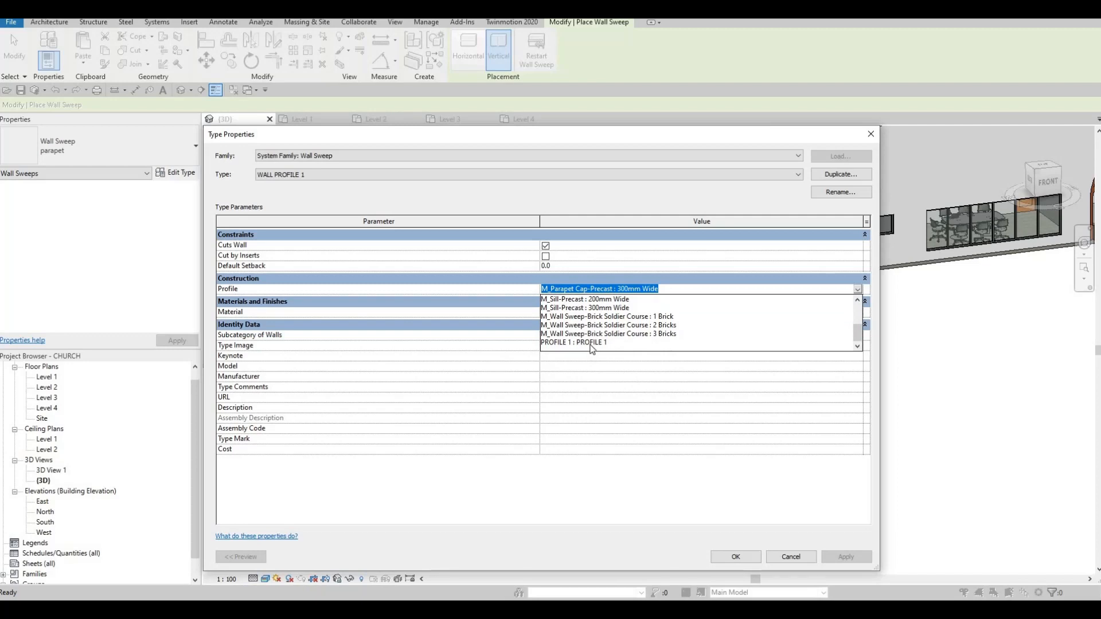
click(580, 343)
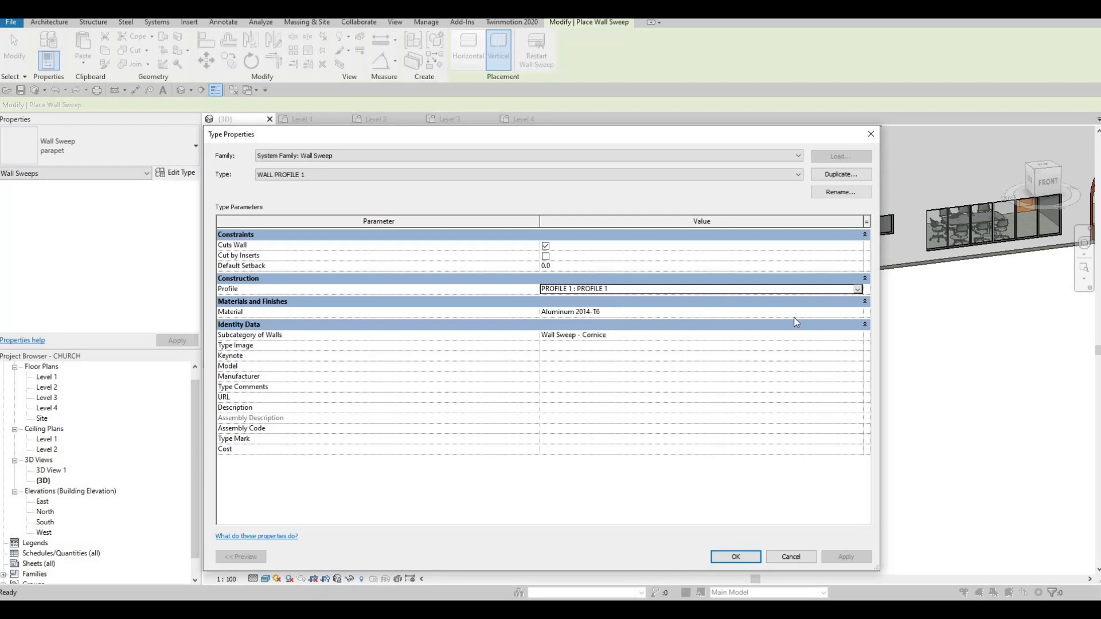
- For the sweep type's material, add Wall Texture, Orange Peel from the AEC Materials paint library to the project materials
click(826, 313)
click(858, 312)
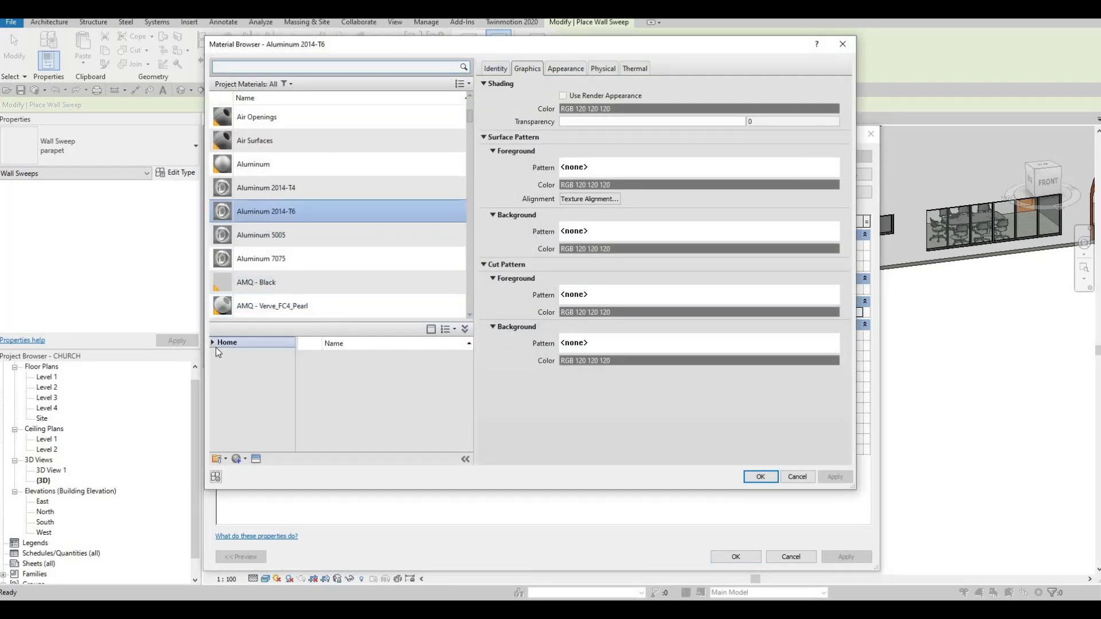
click(213, 343)
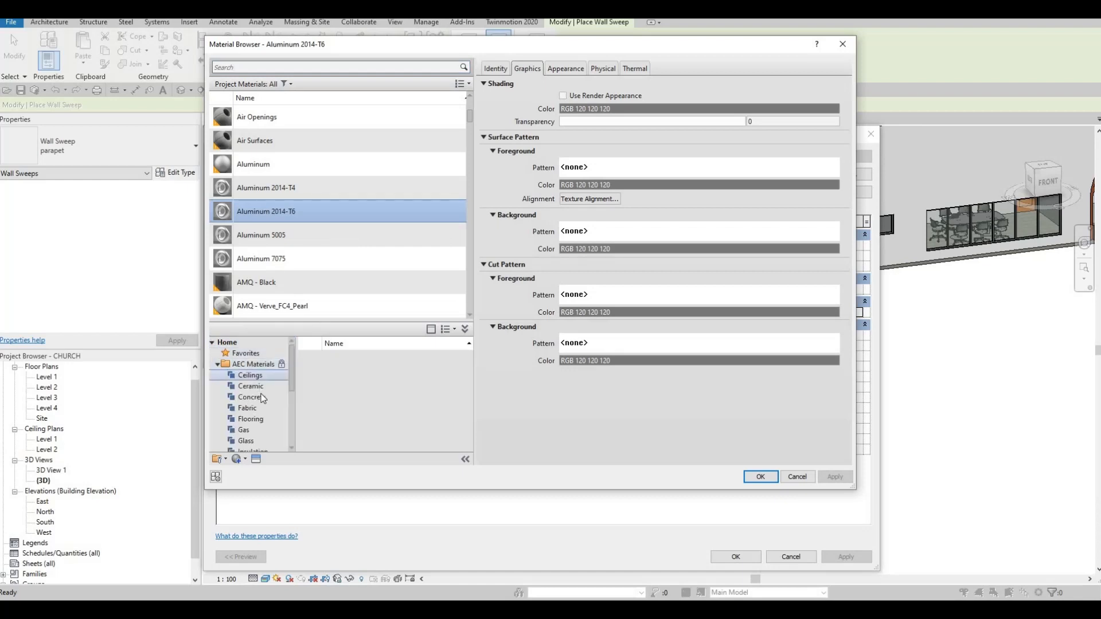
scroll(261, 396, down, 4)
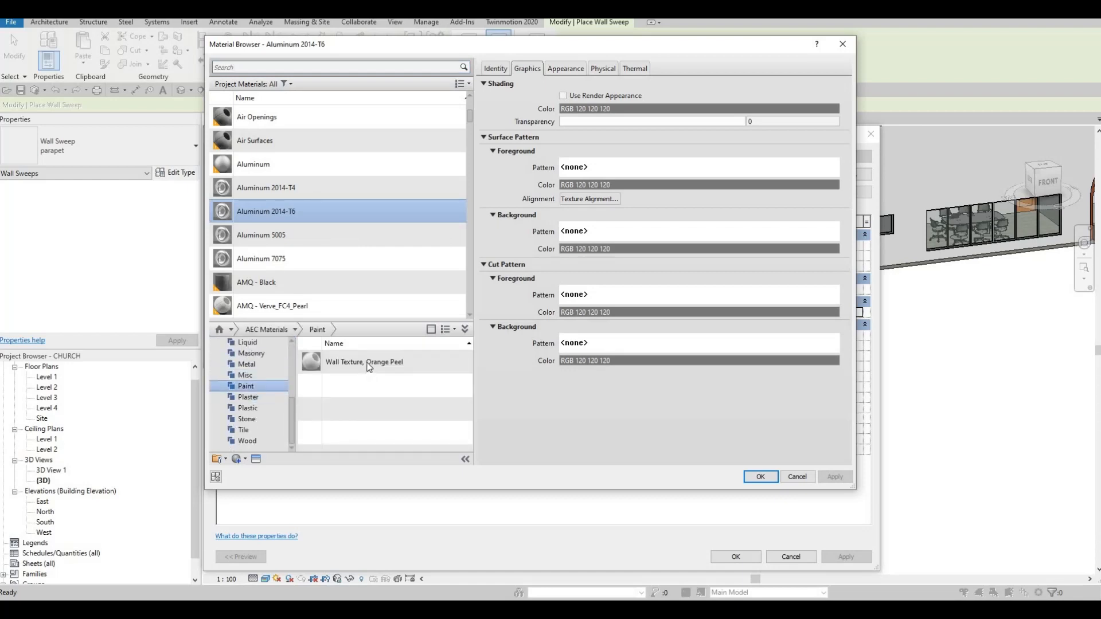
click(450, 362)
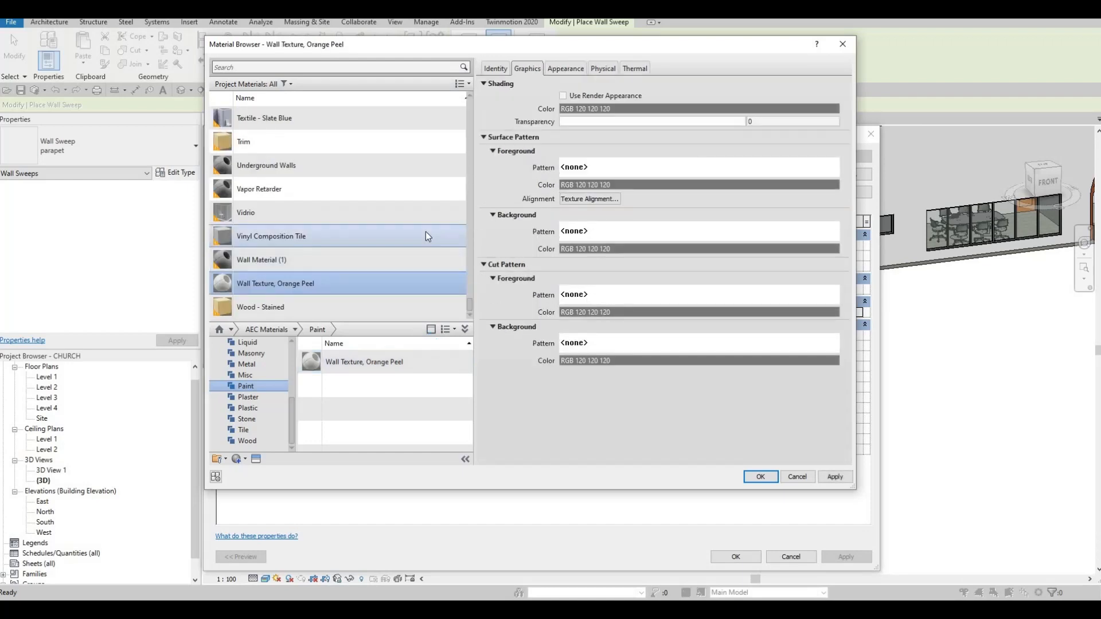
- Duplicate the Wall Texture, Orange Peel material, name the copy GRAY and open its appearance settings
click(246, 461)
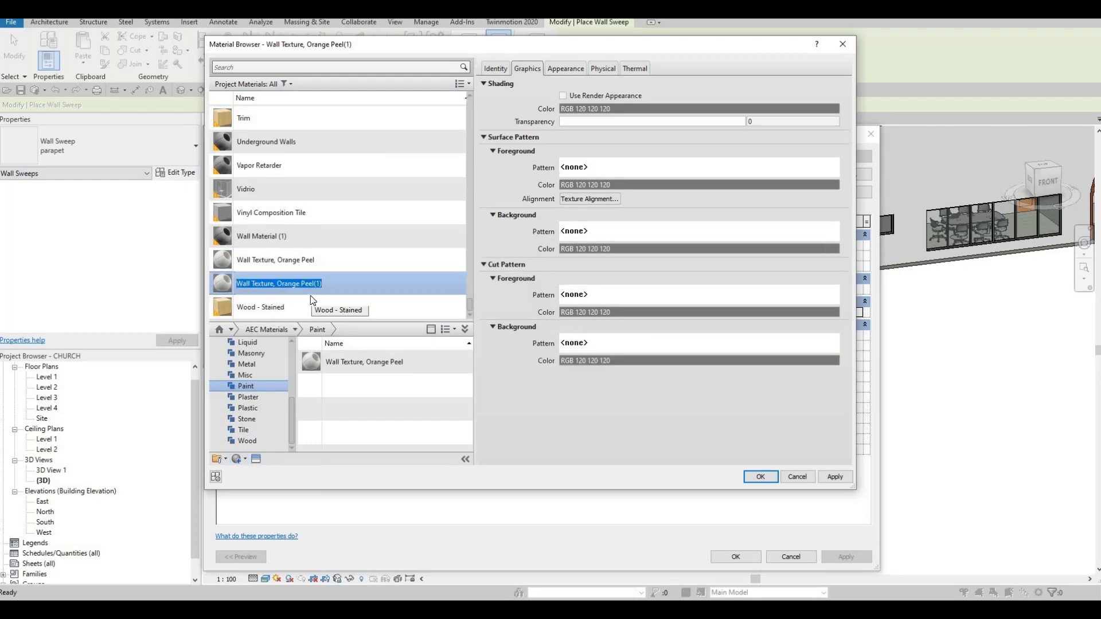
text(GRAY)
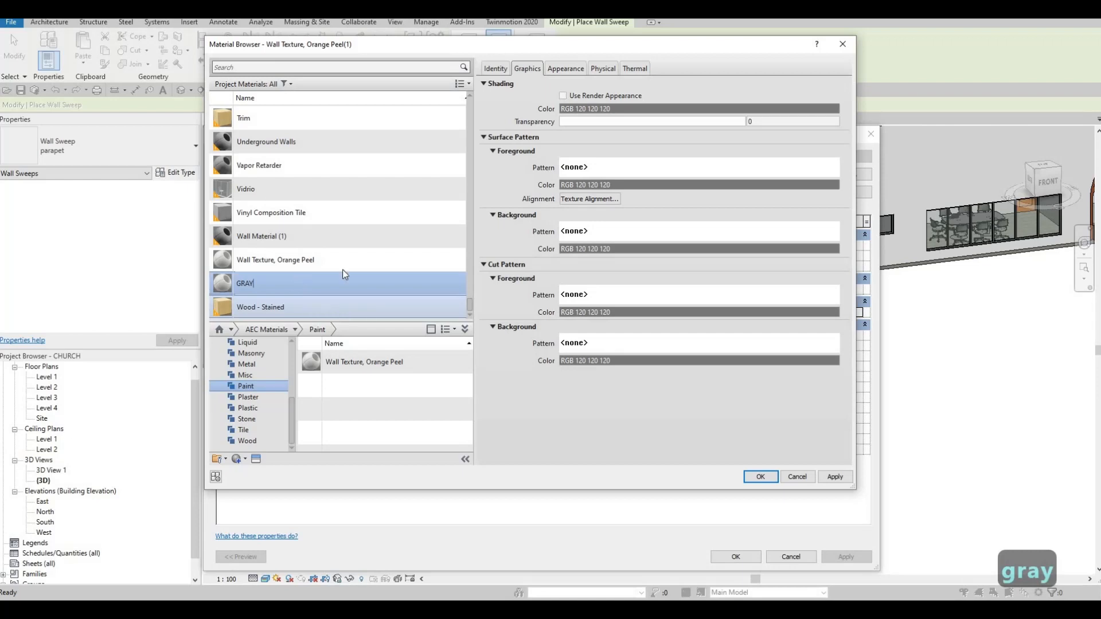
click(561, 69)
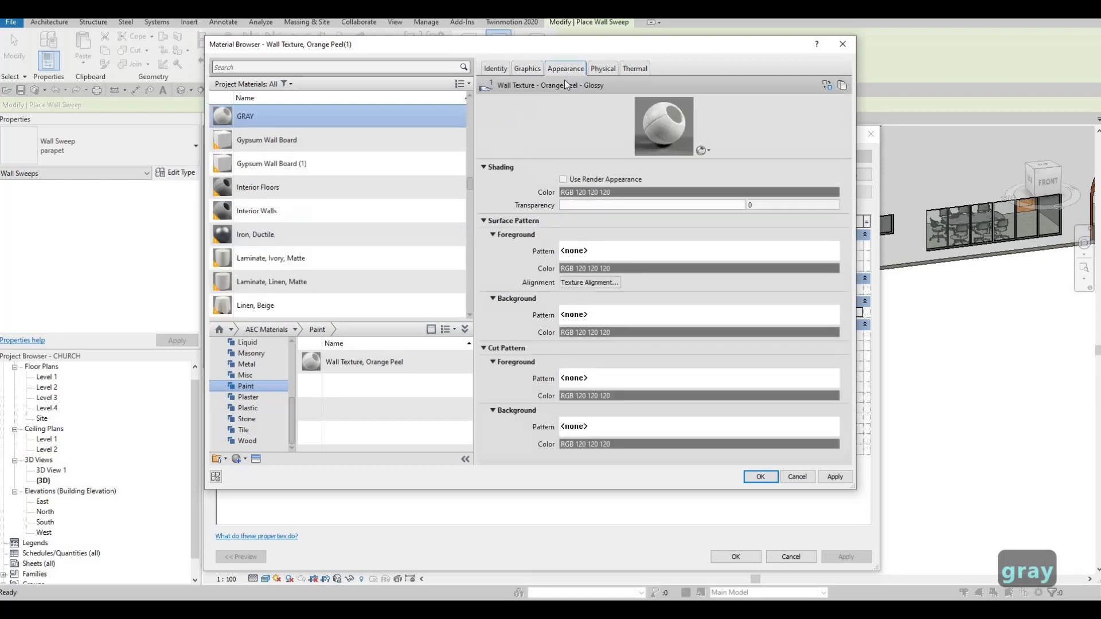
- Set the GRAY material's appearance color to RGB 192-192-192 and assign the material to the WALL PROFILE 1 sweep type
click(625, 192)
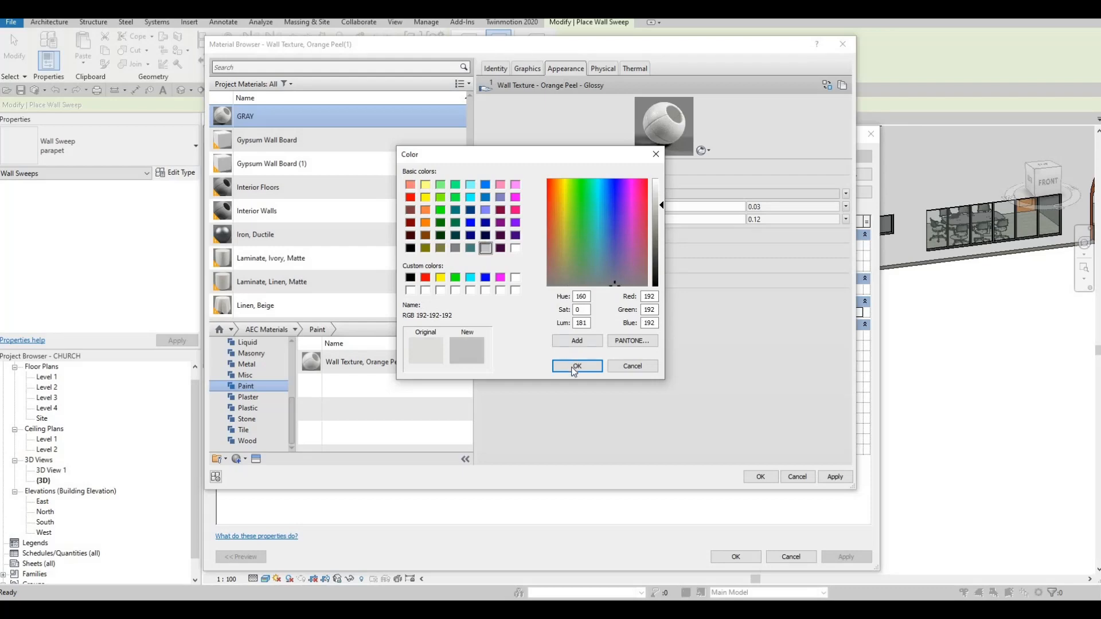
key(Return)
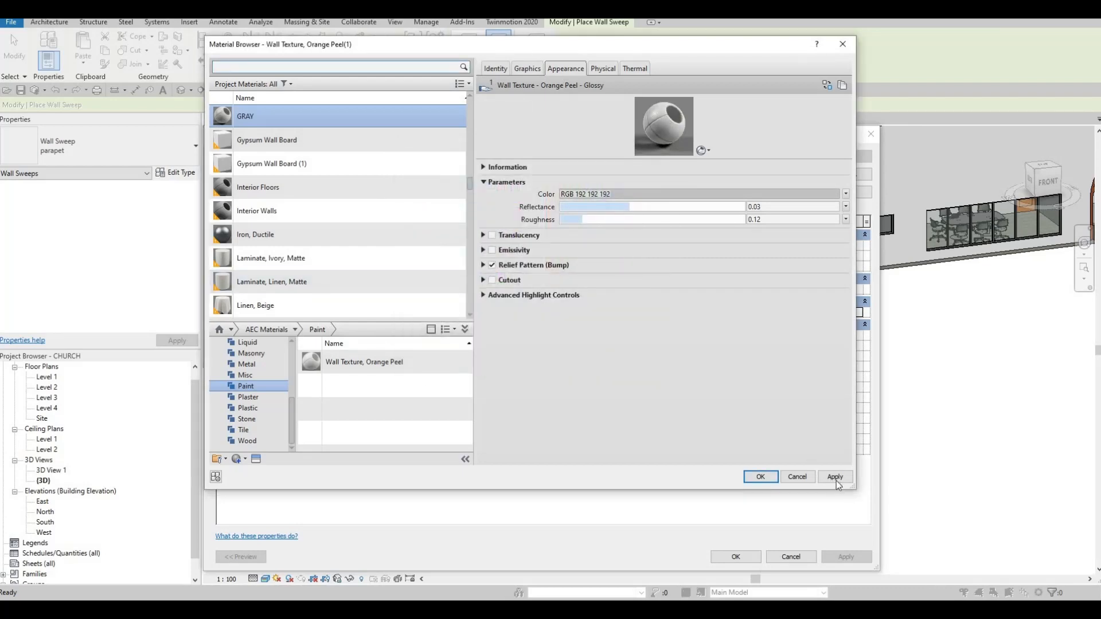
click(768, 477)
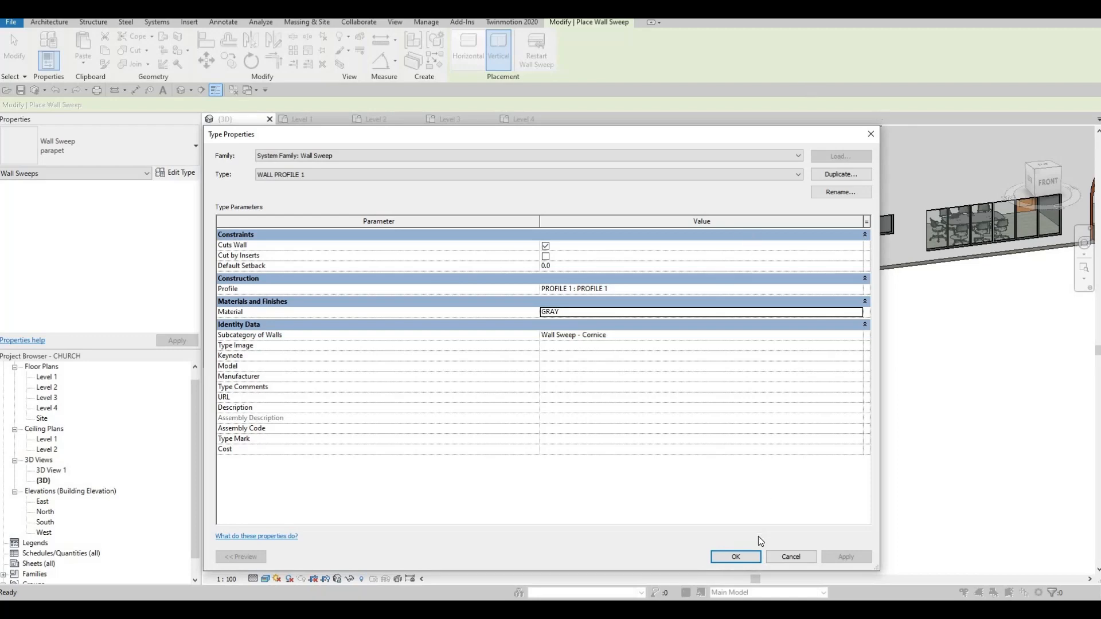
key(Return)
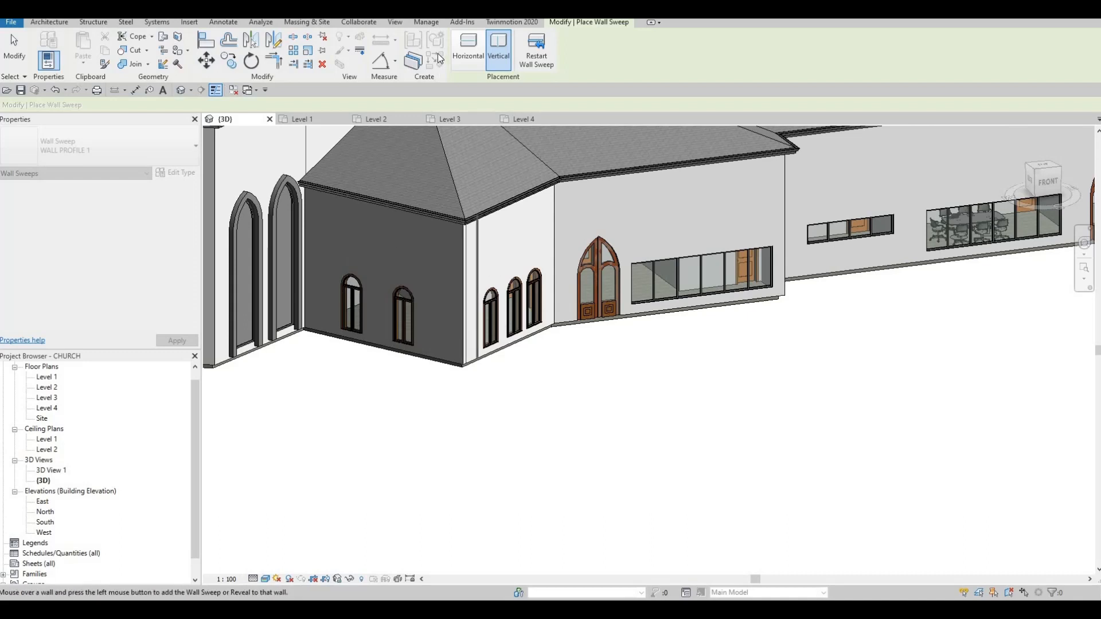
- Place a horizontal WALL PROFILE 1 sweep across the dark exterior wall with two arched windows
click(467, 48)
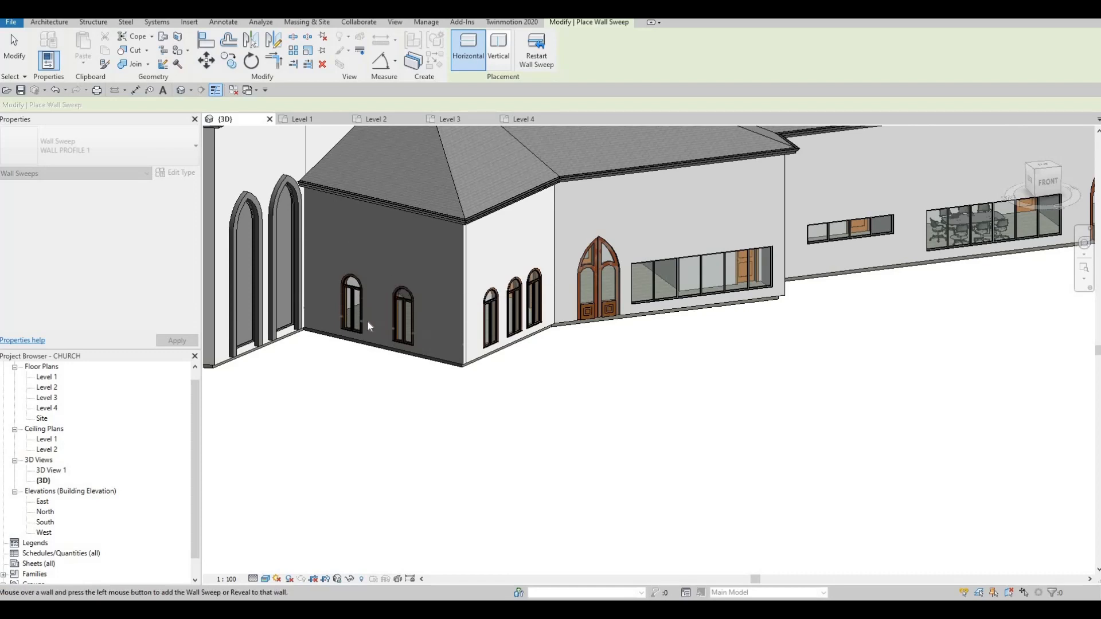
scroll(369, 323, up, 4)
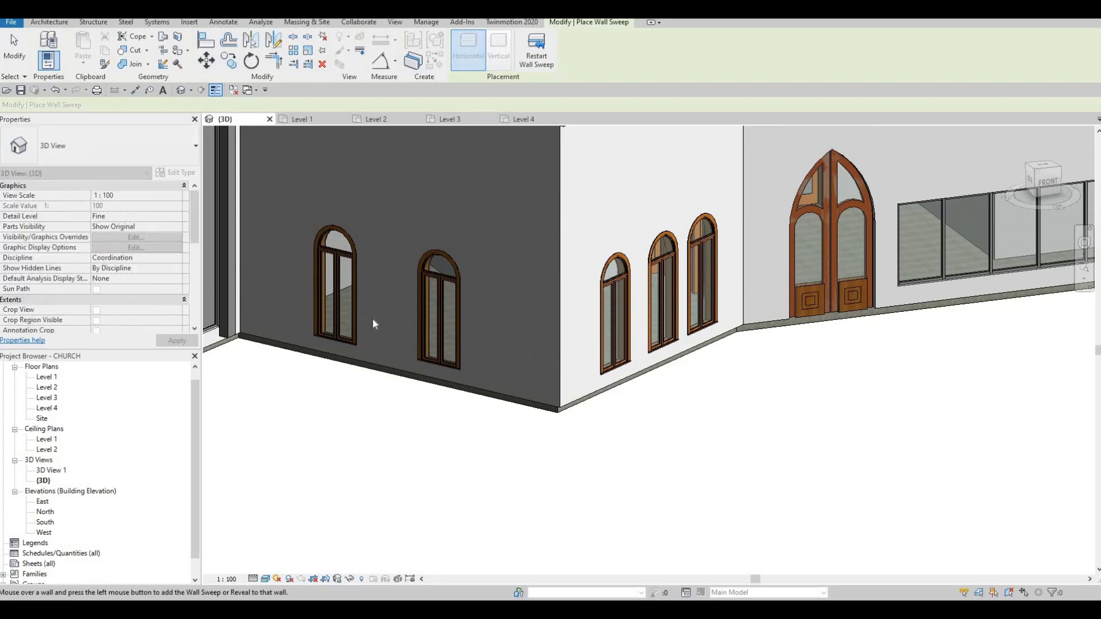
click(552, 325)
key(Escape)
key(Escape)
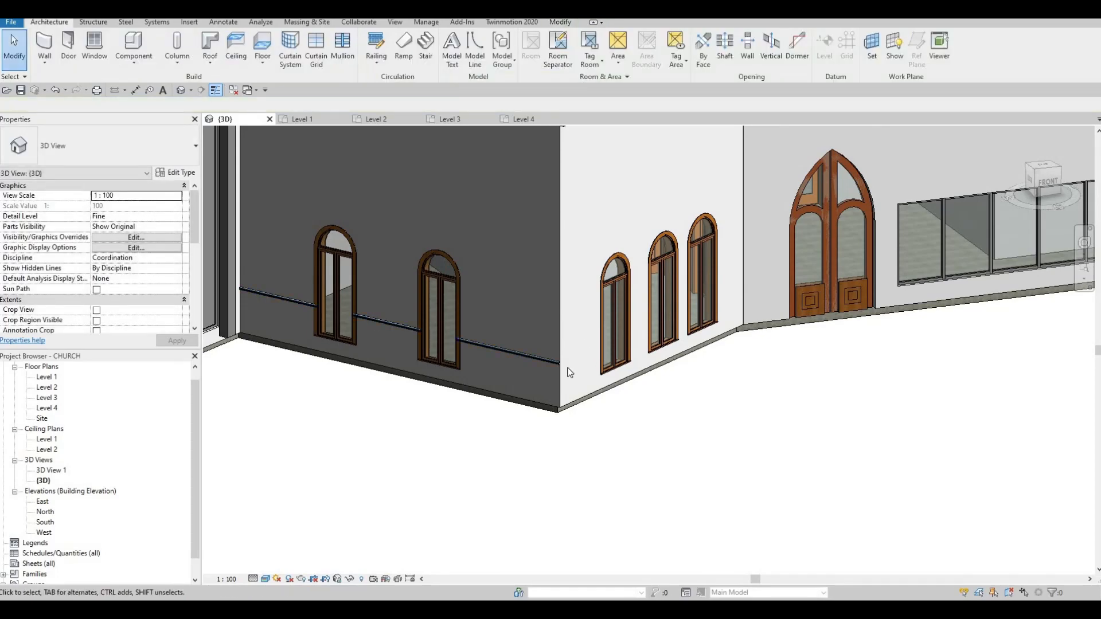
- Create a similar WALL PROFILE 1 sweep on the adjoining wall with three arched windows, meeting the first sweep at the outer corner
scroll(569, 372, up, 8)
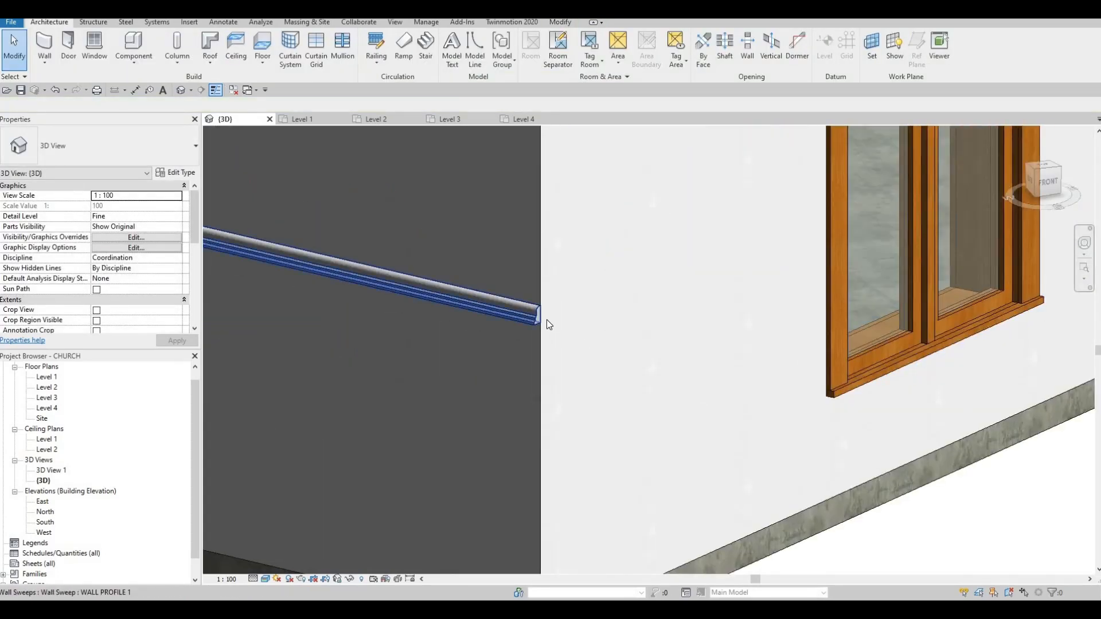
scroll(545, 315, down, 5)
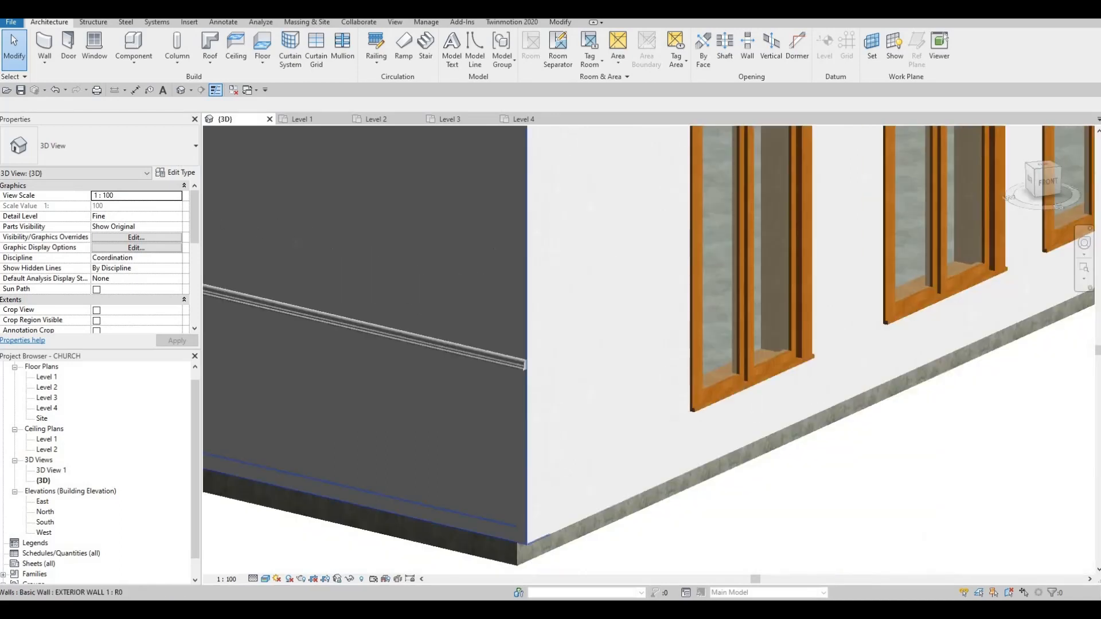
click(338, 320)
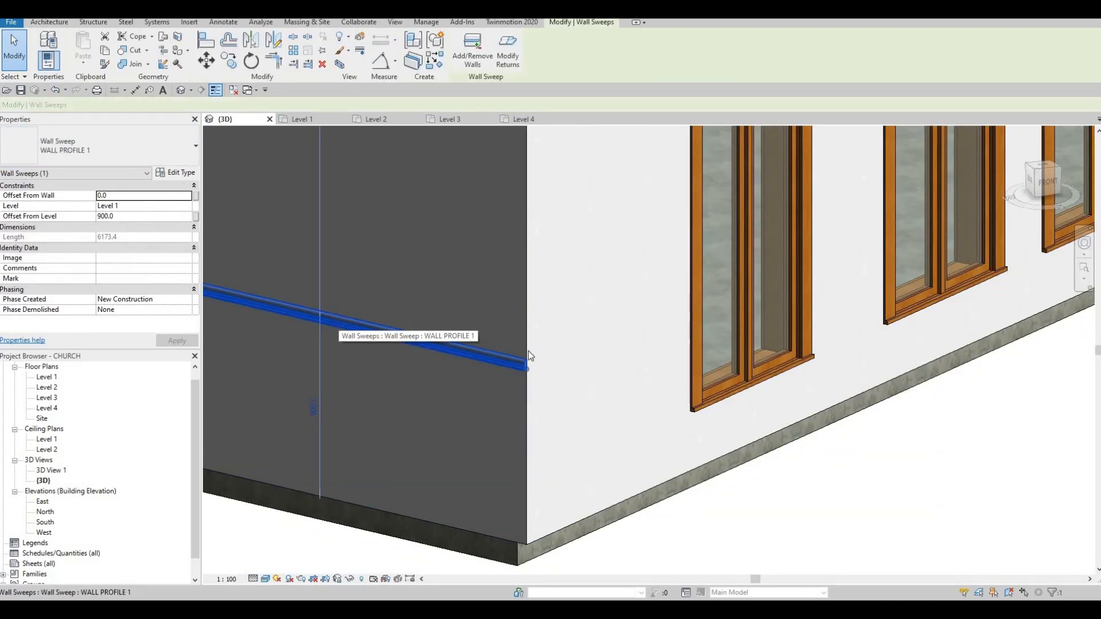
click(473, 46)
click(553, 354)
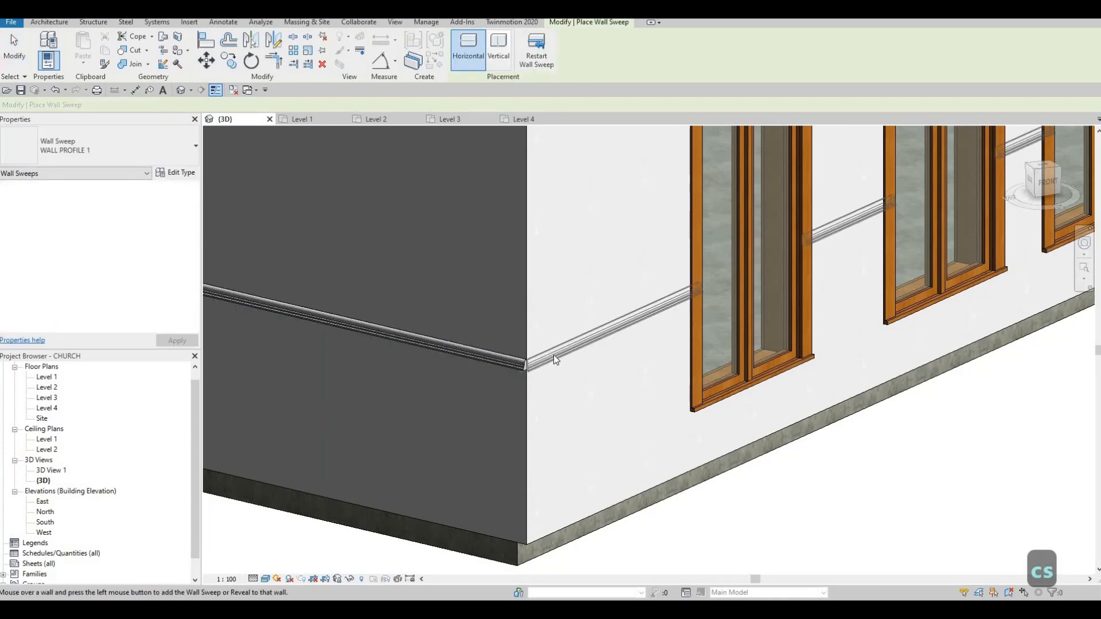
scroll(554, 354, up, 5)
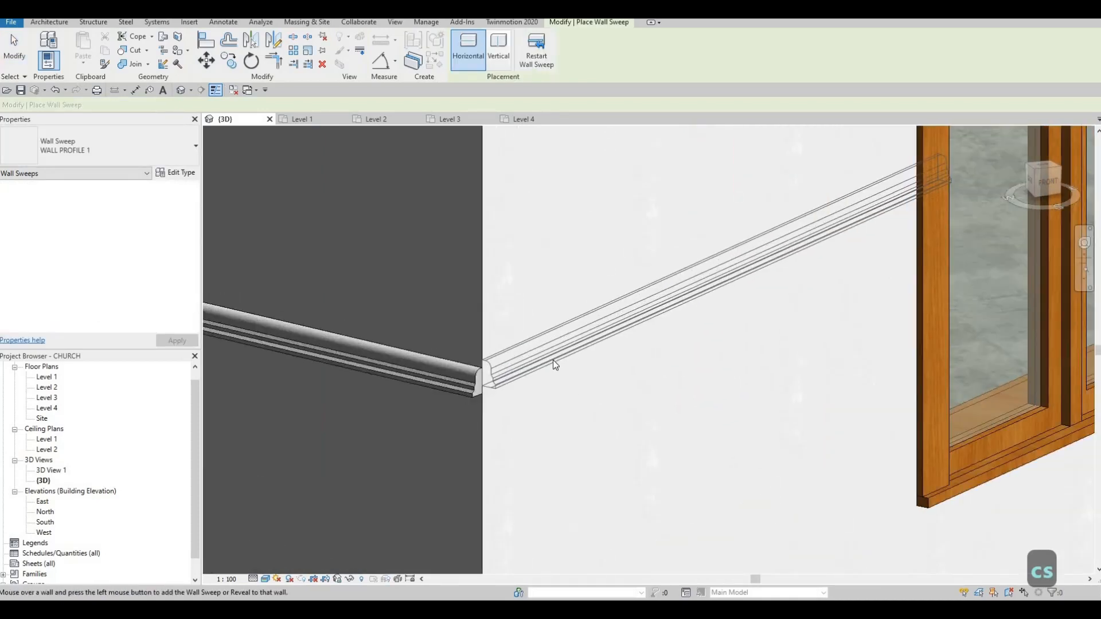
click(553, 360)
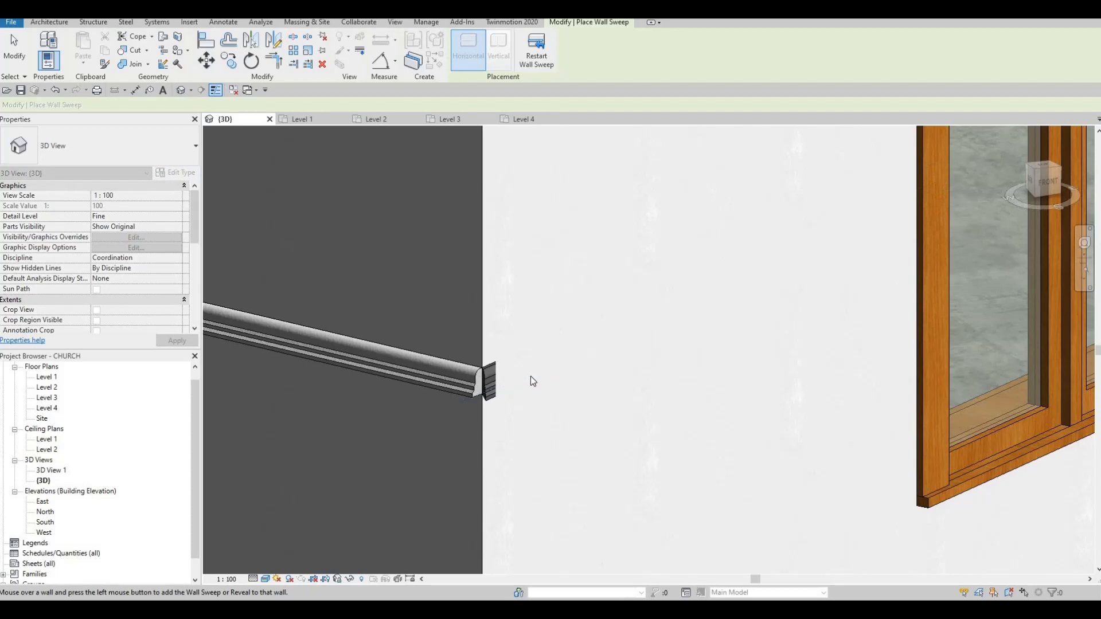
click(532, 381)
key(Escape)
key(Escape)
- Examine how the two wall sweeps meet at the outer corner and run past the arched windows
scroll(481, 367, up, 3)
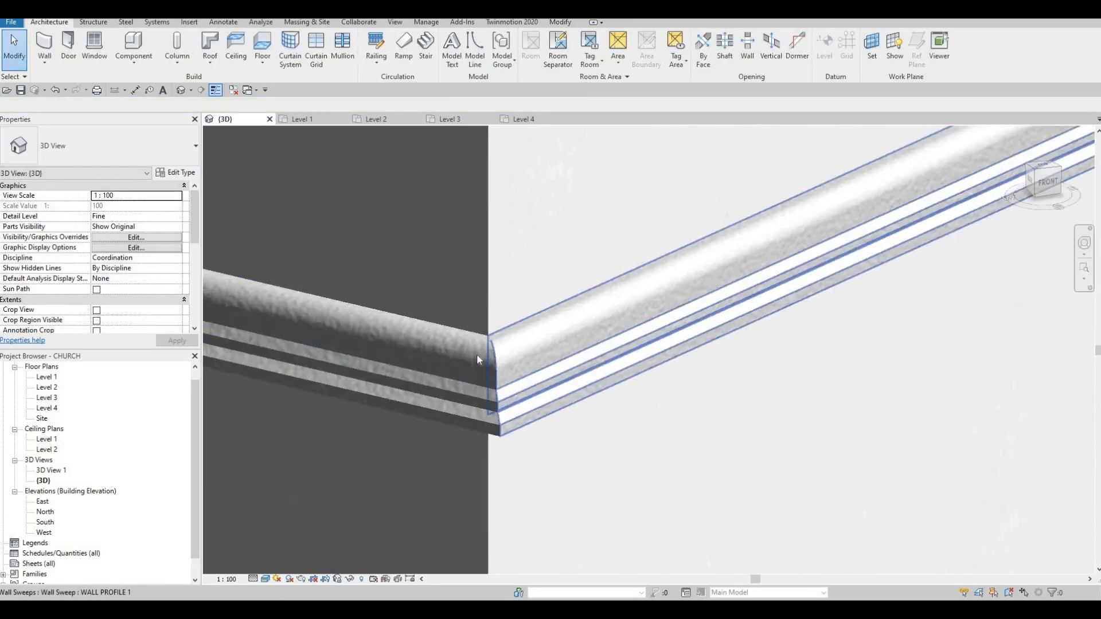
scroll(476, 353, down, 1)
scroll(467, 349, down, 3)
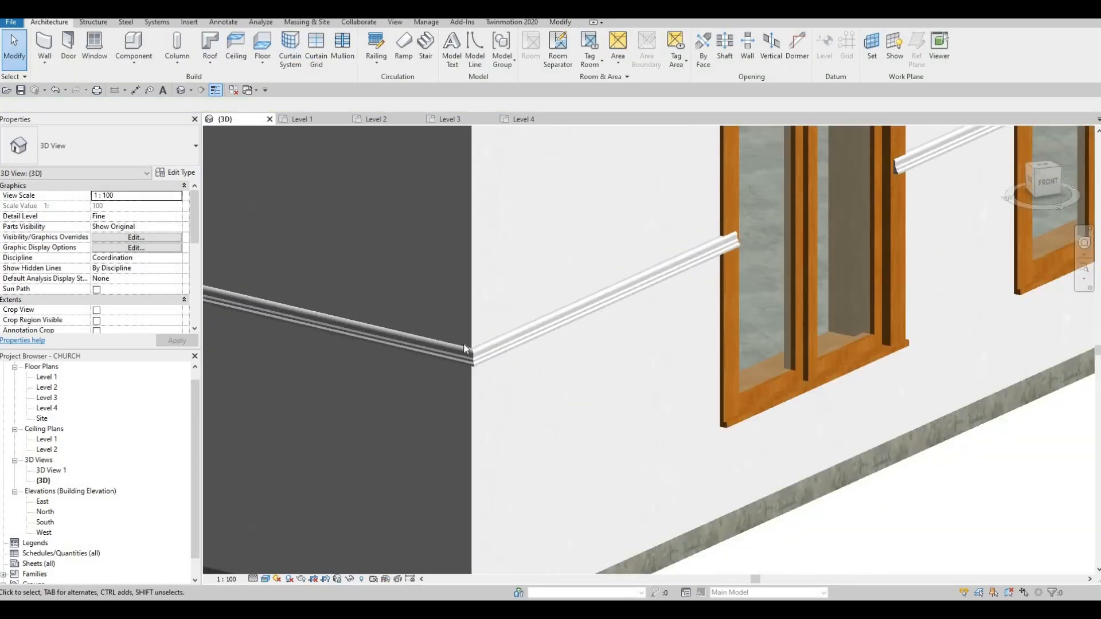
scroll(463, 347, down, 4)
scroll(505, 376, up, 5)
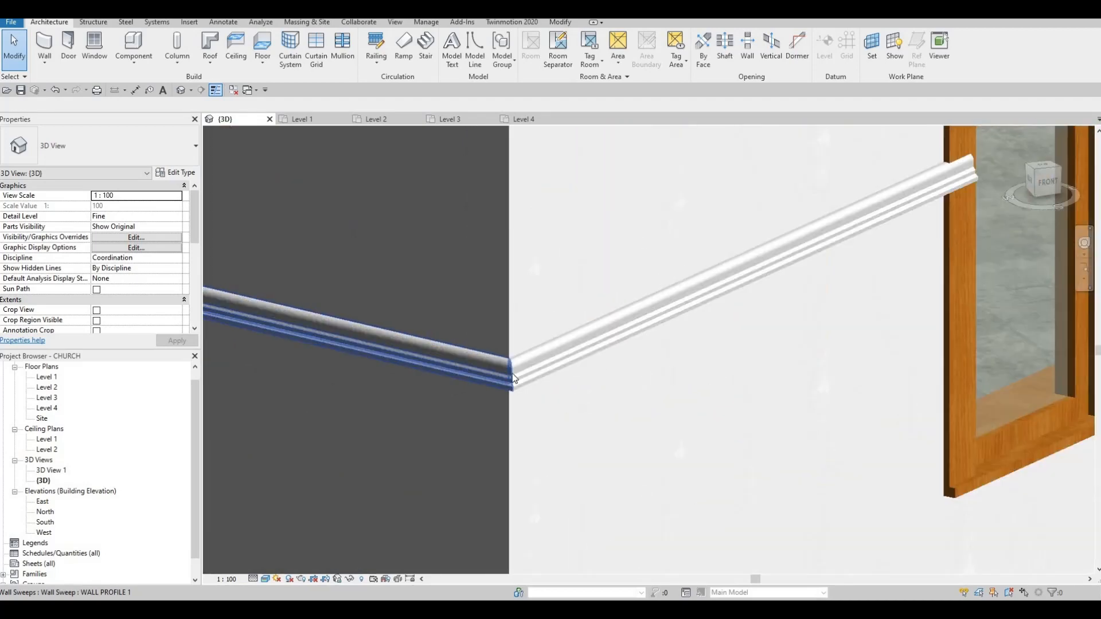
scroll(514, 375, up, 6)
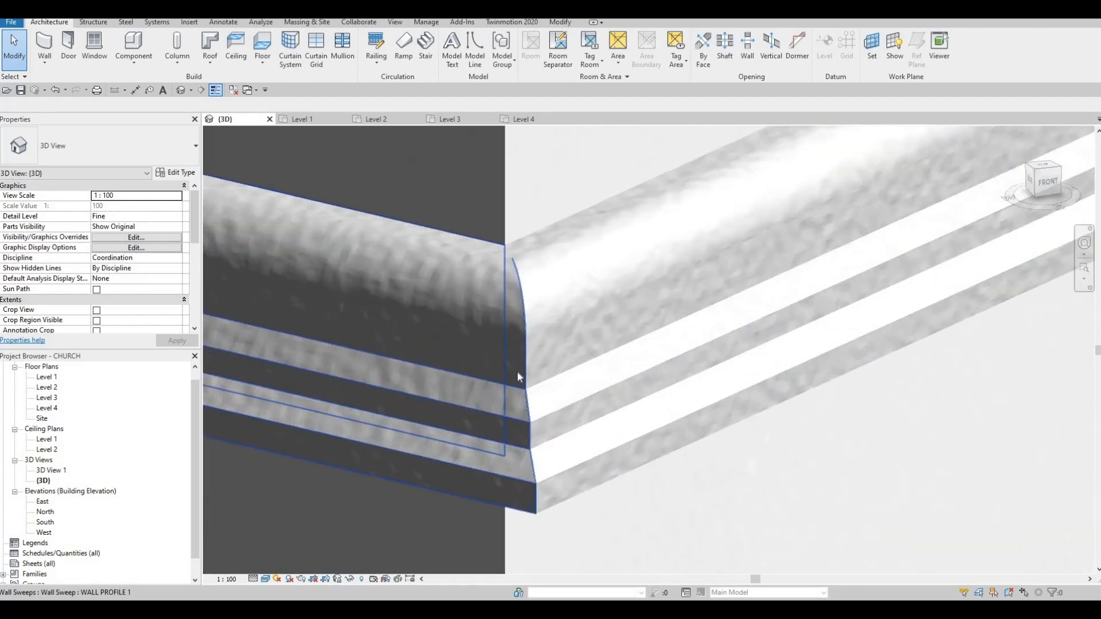
scroll(504, 367, down, 6)
scroll(516, 344, up, 1)
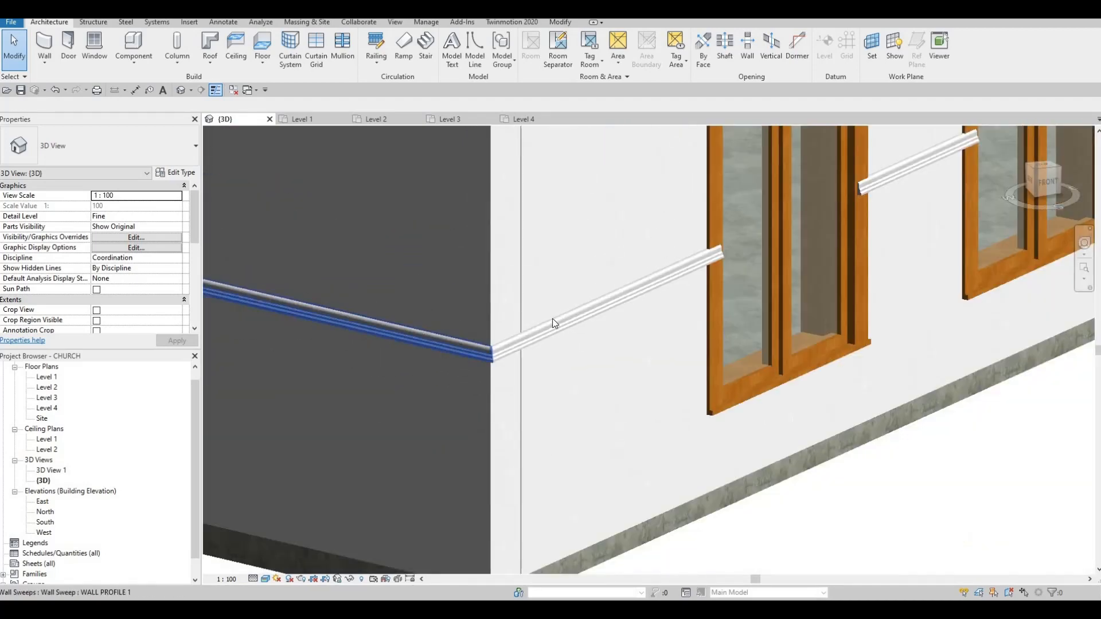
scroll(533, 315, down, 4)
scroll(531, 324, up, 4)
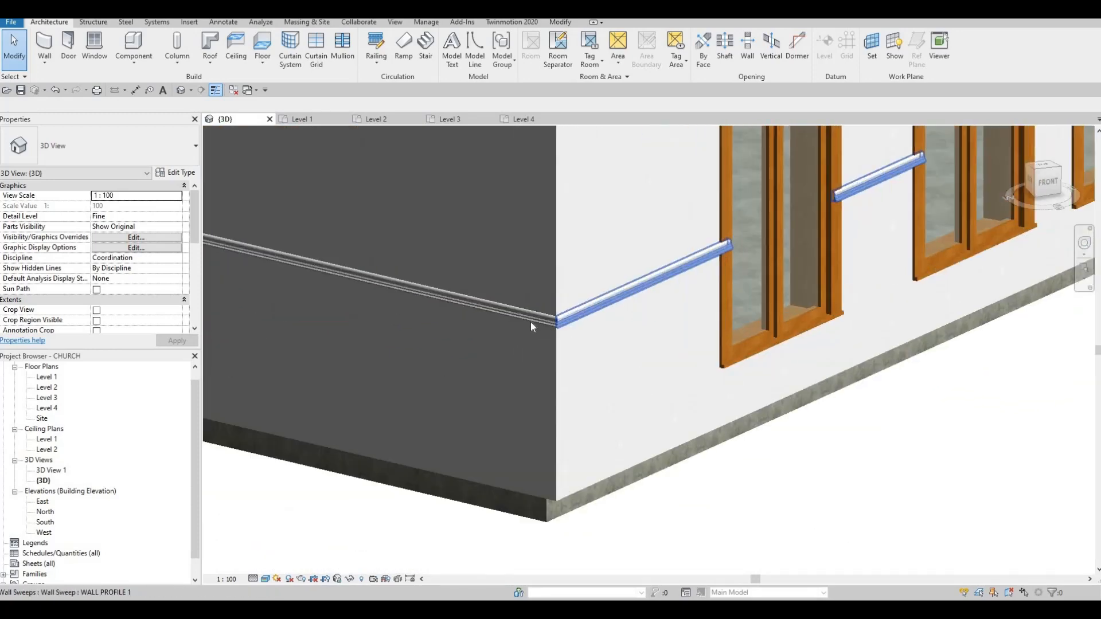
scroll(563, 322, up, 2)
scroll(550, 315, down, 3)
- Create a similar WALL PROFILE 1 sweep on the wall with the tall arched windows, starting at the inner corner
middle_drag(648, 315, 704, 322)
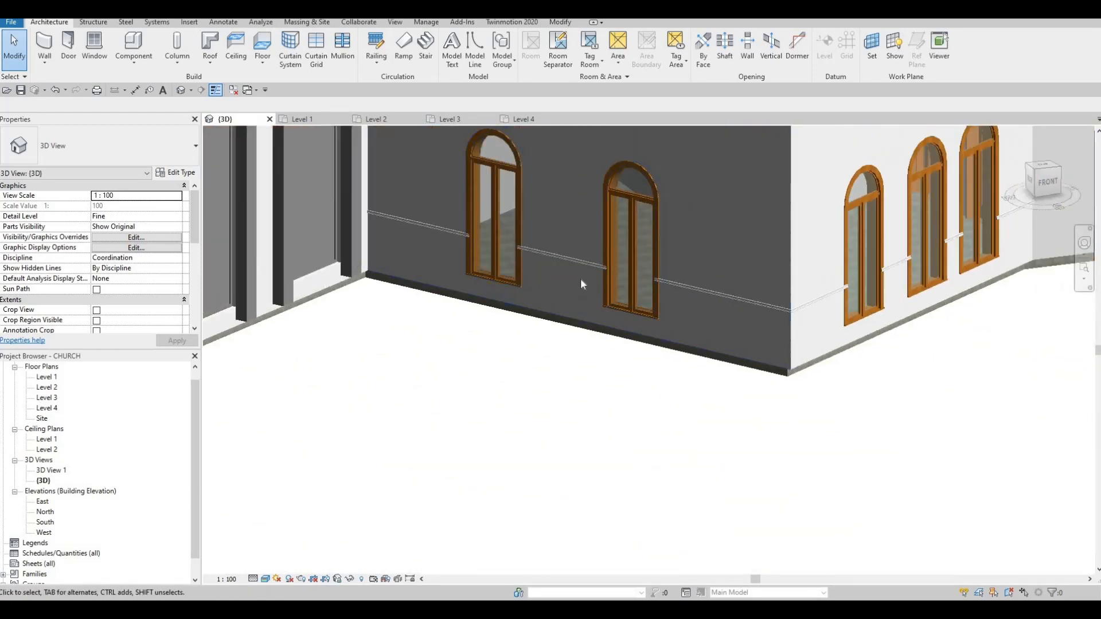
scroll(590, 287, up, 3)
key(Escape)
key(Escape)
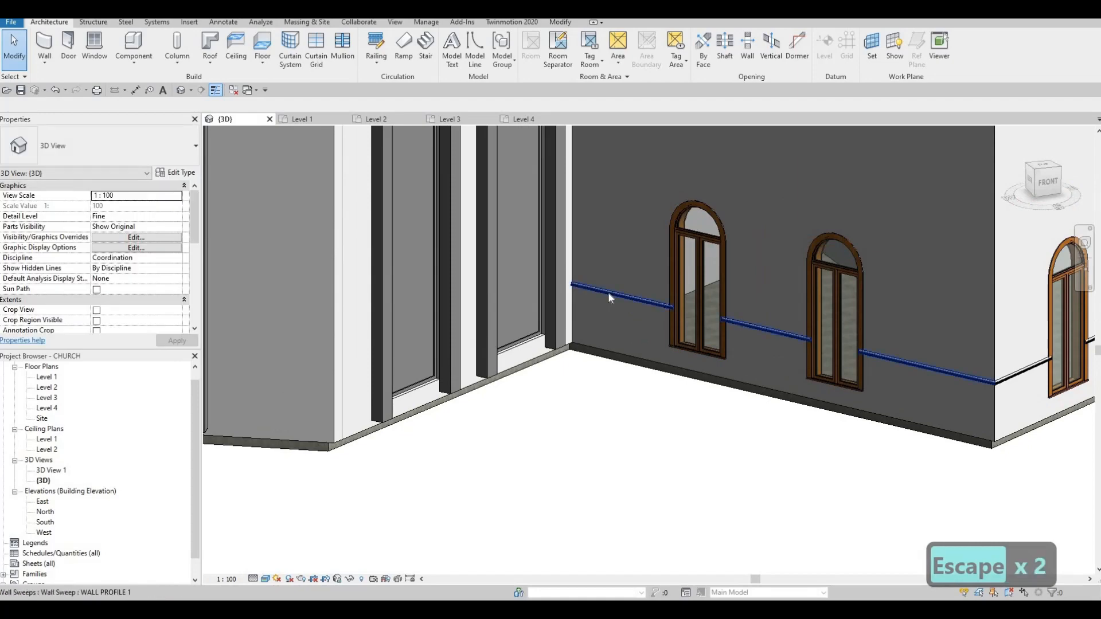
click(608, 291)
key(c)
key(s)
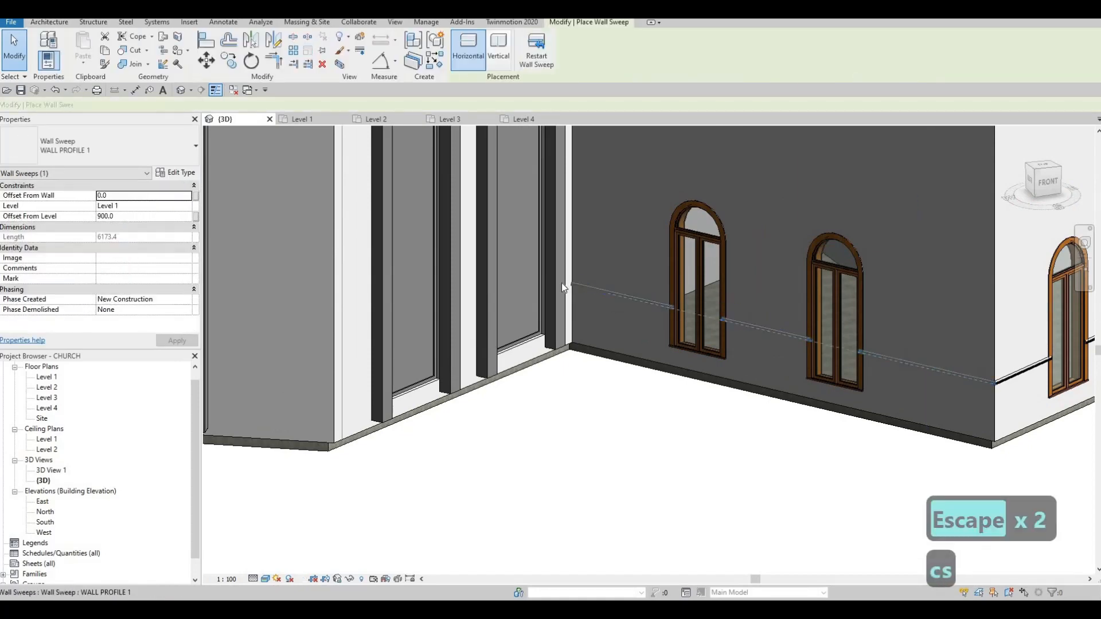
scroll(560, 298, up, 5)
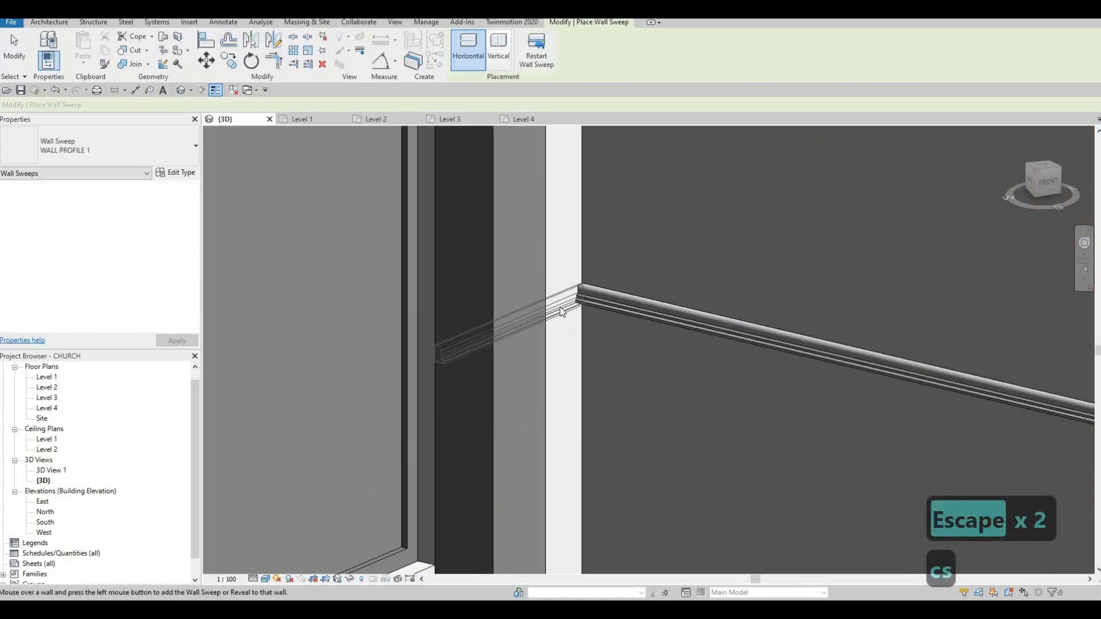
scroll(561, 312, up, 2)
click(559, 308)
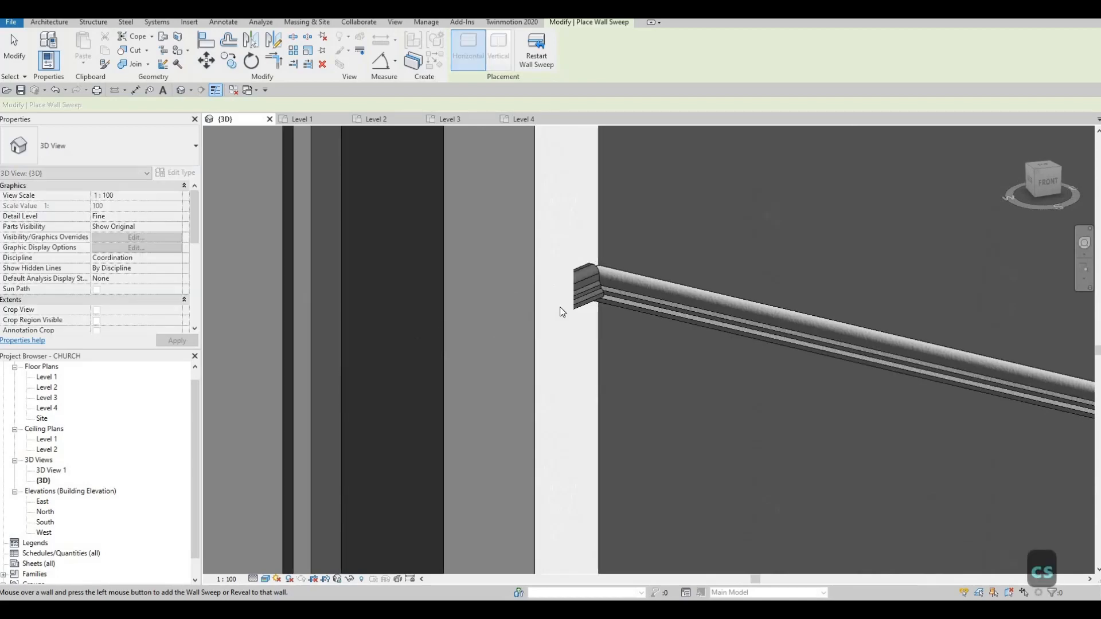
key(Escape)
scroll(582, 319, up, 2)
key(Escape)
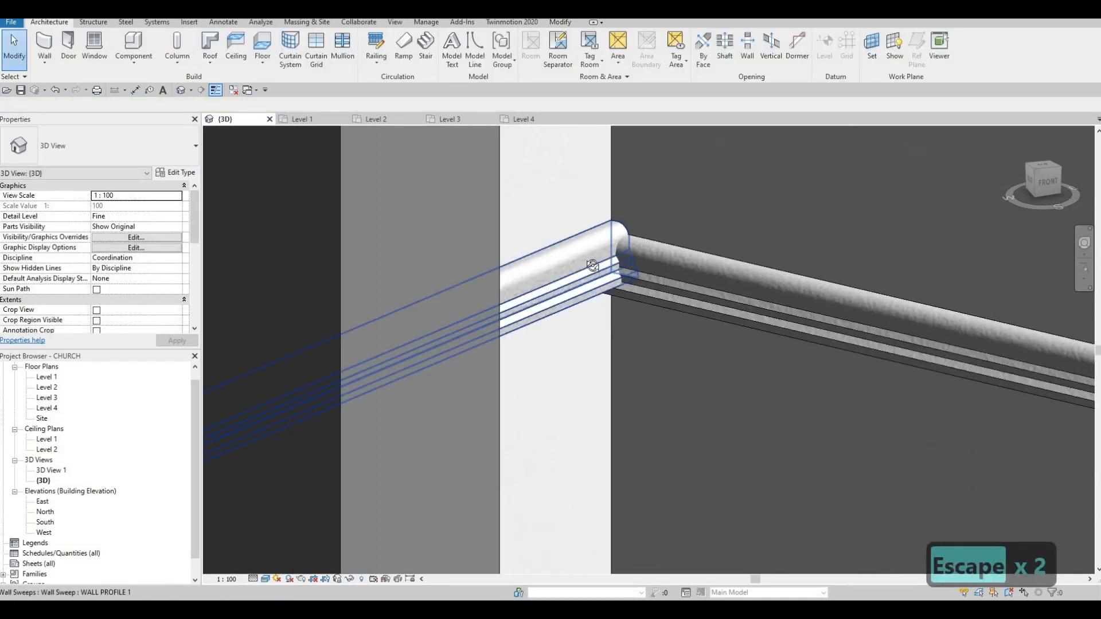
- Align the sweep on the tall-window wall with the adjoining sweep at the inner corner
scroll(582, 281, up, 3)
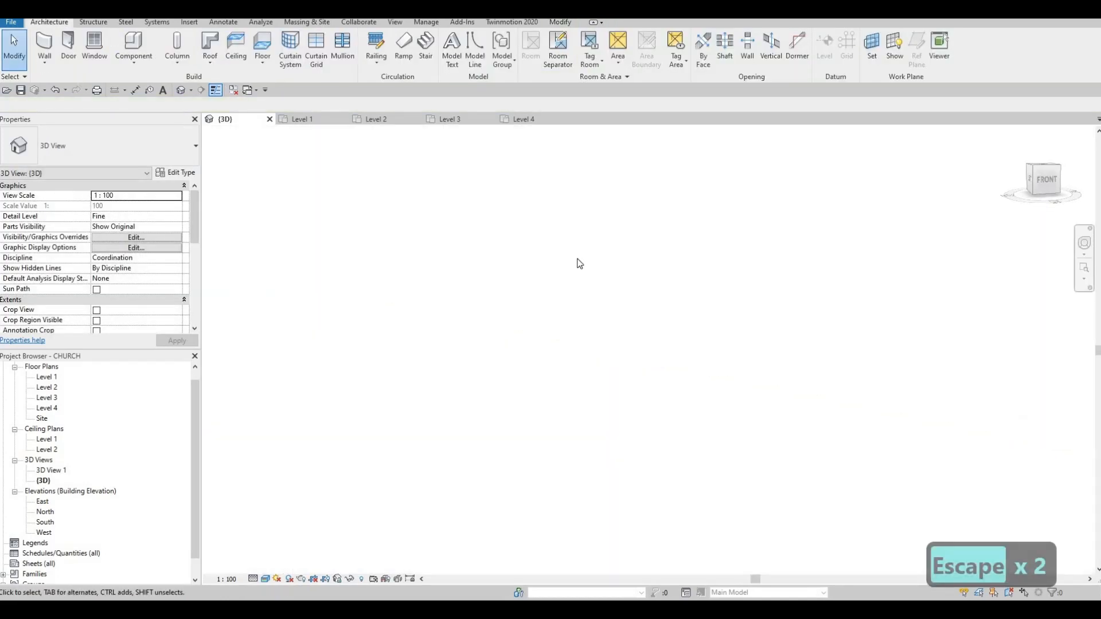
scroll(579, 263, down, 3)
scroll(515, 280, up, 4)
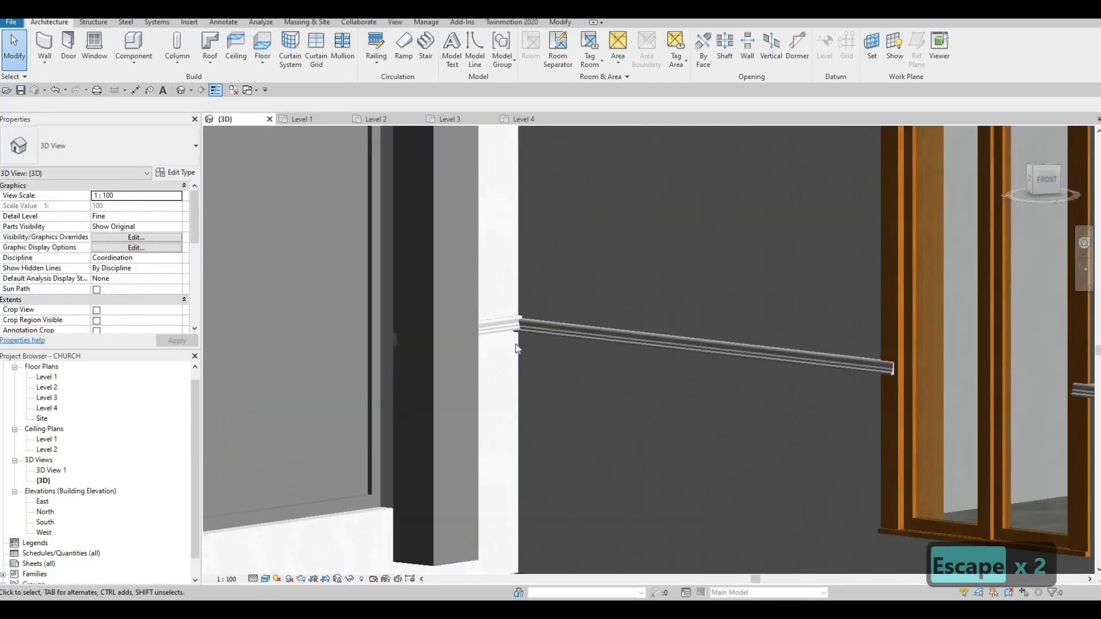
scroll(516, 350, up, 3)
key(a)
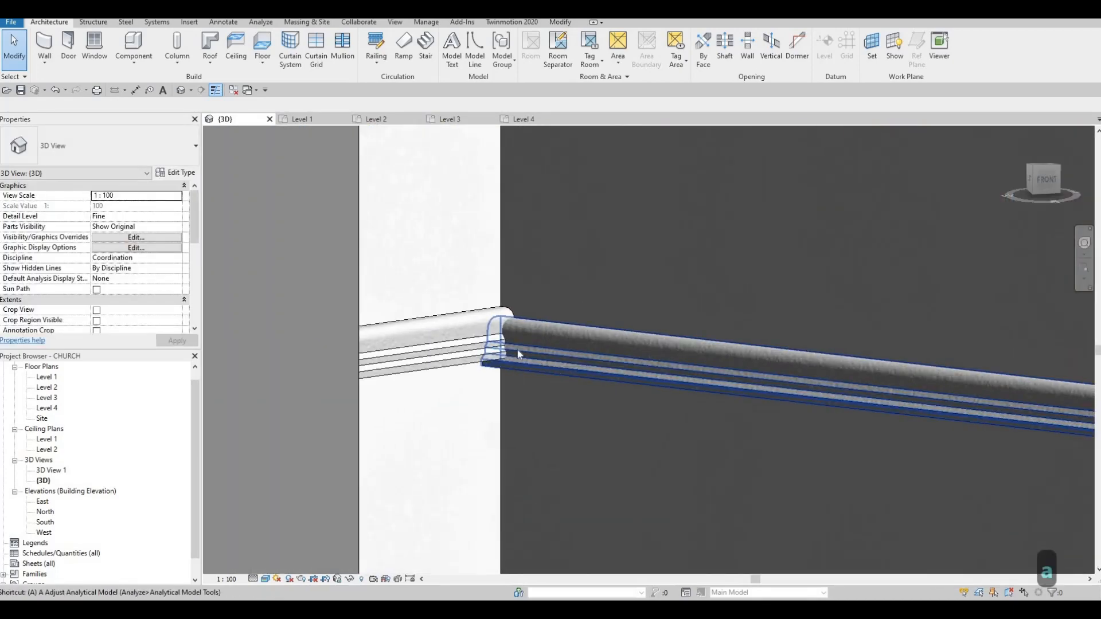
key(l)
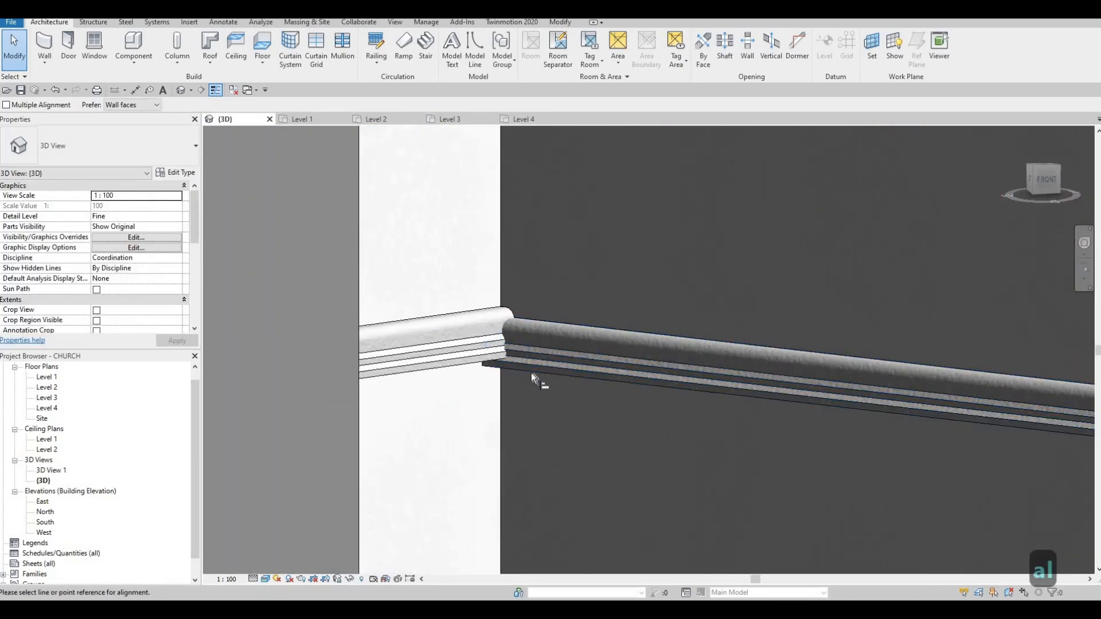
click(463, 367)
key(Escape)
key(Escape)
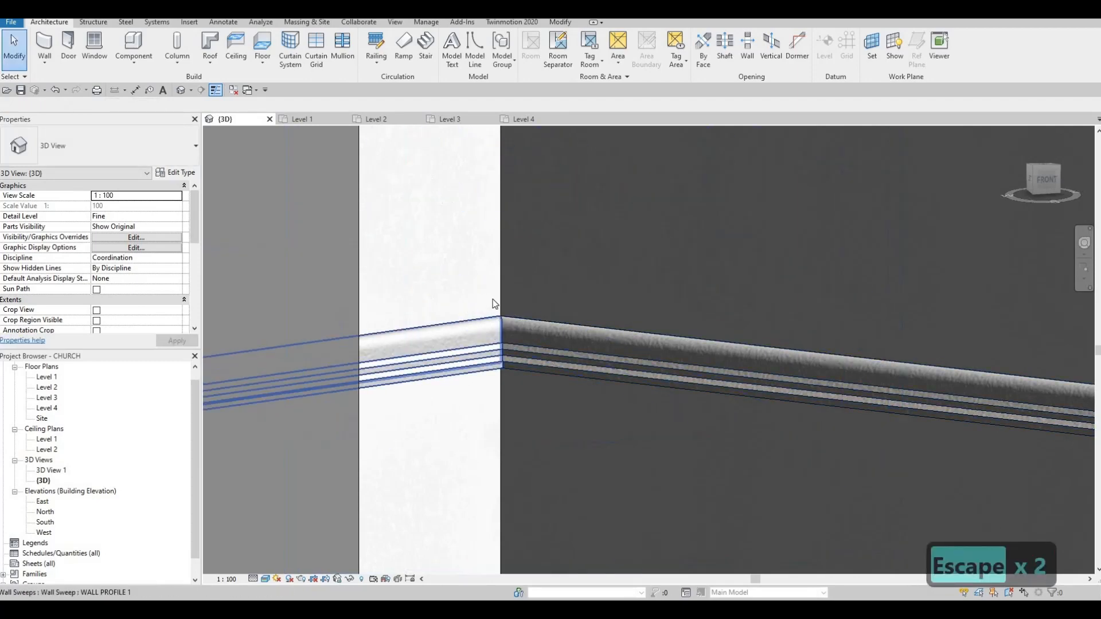
- Create a similar WALL PROFILE 1 sweep on the arched-door wall adjoining the three arched windows, starting at the shared corner
scroll(529, 329, down, 2)
scroll(500, 291, down, 10)
key(Escape)
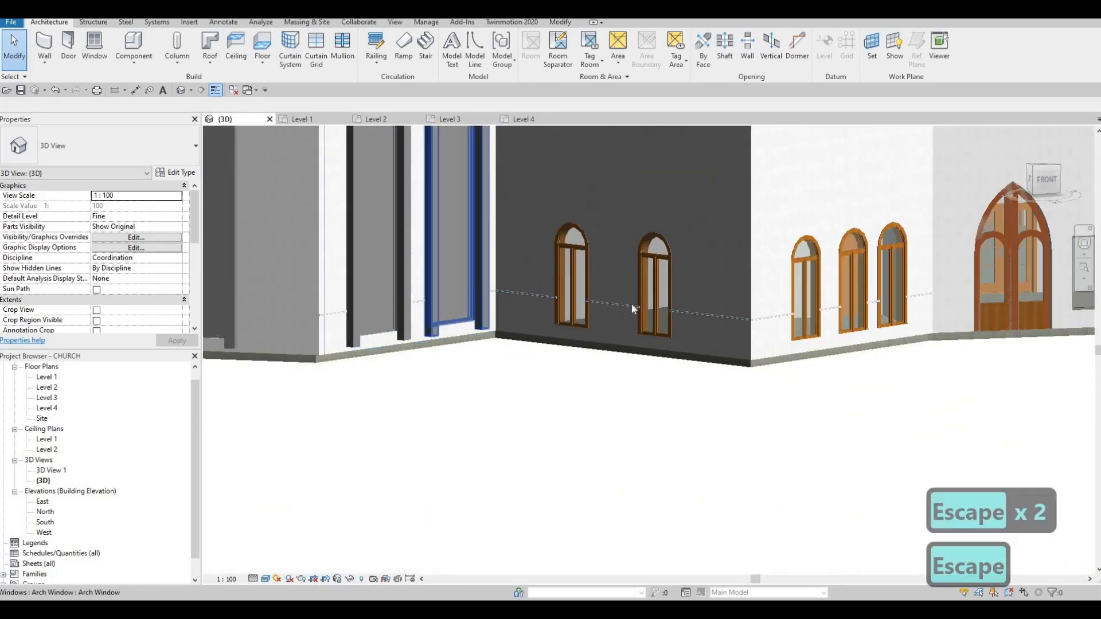
middle_drag(699, 294, 628, 304)
scroll(648, 296, up, 6)
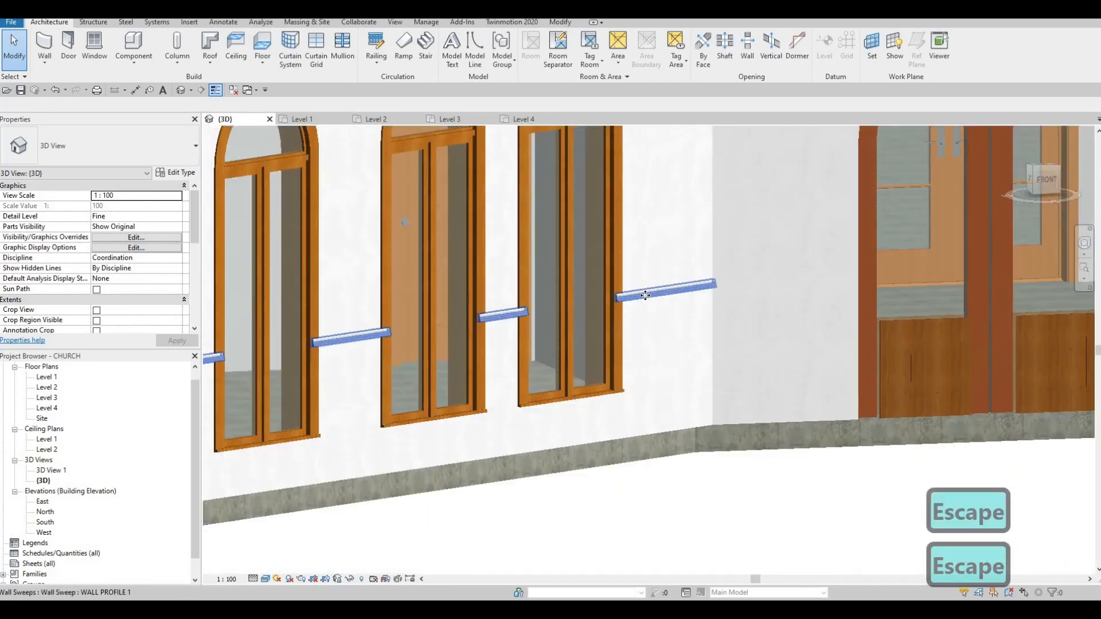
click(644, 292)
key(c)
key(s)
scroll(739, 290, up, 5)
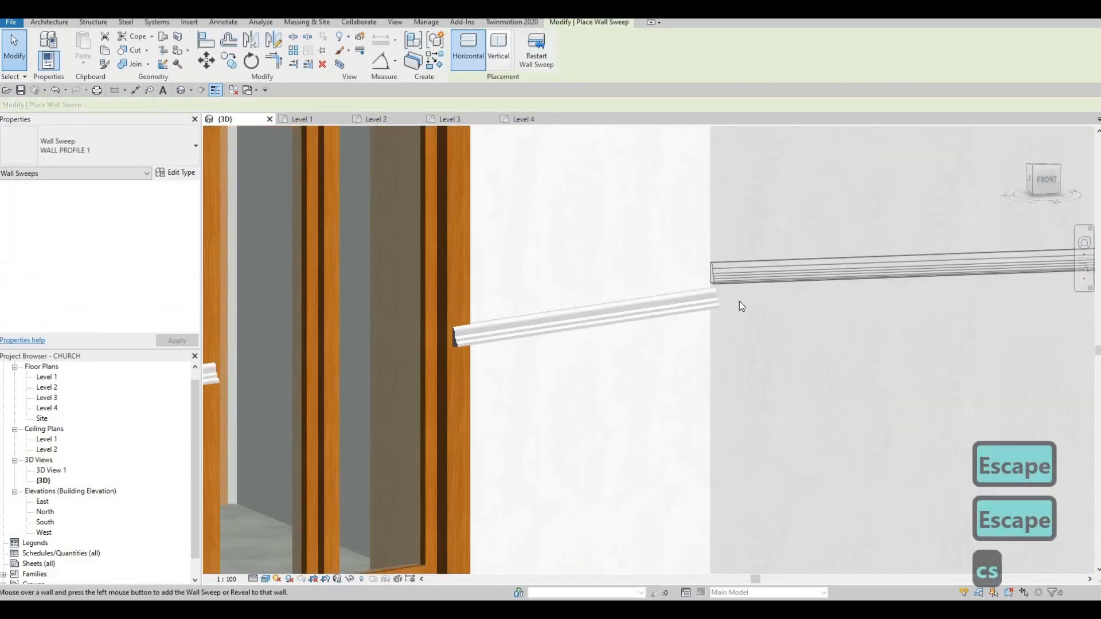
click(738, 308)
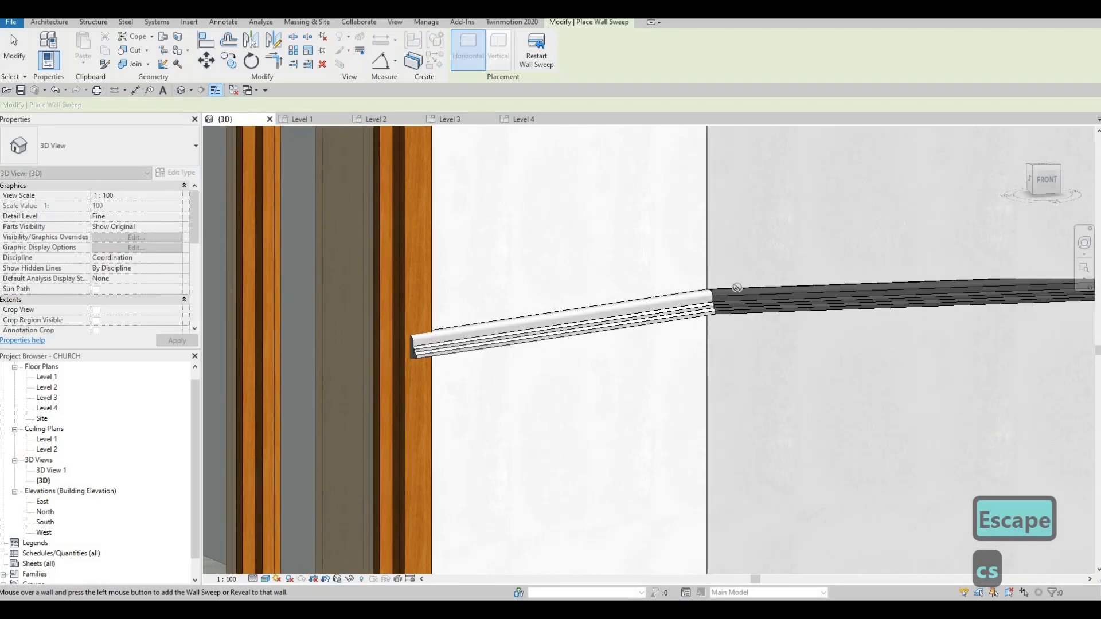
- Continue the wall sweep around the outer corner onto the short return wall beside the large glazed window
scroll(737, 292, down, 5)
middle_drag(545, 311, 669, 278)
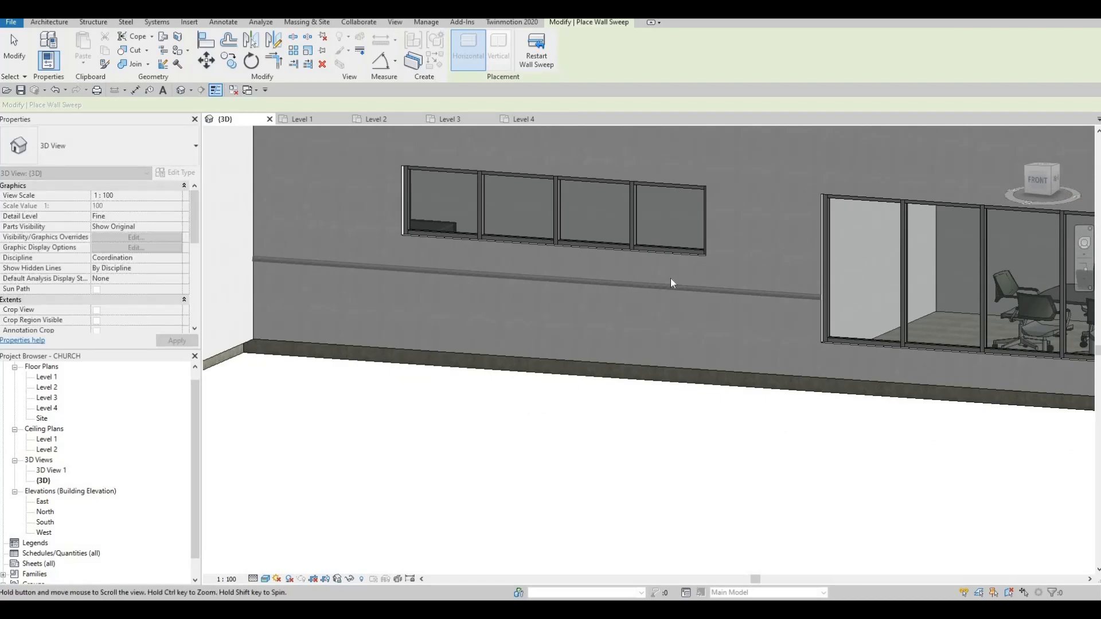
scroll(632, 274, up, 6)
scroll(631, 272, up, 2)
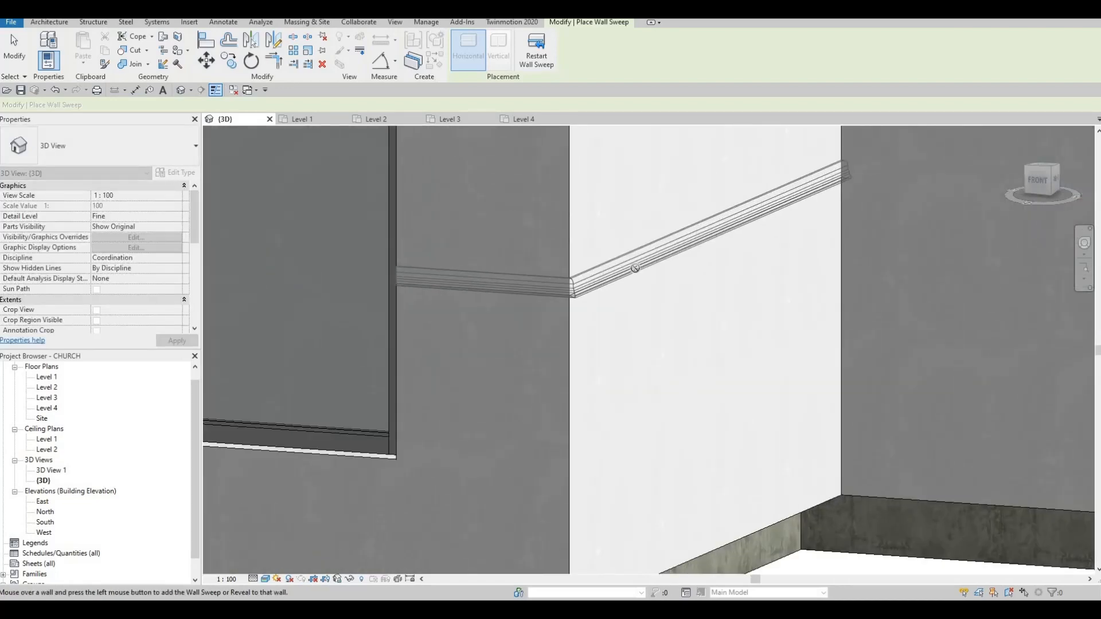
key(Escape)
click(635, 266)
scroll(732, 259, down, 4)
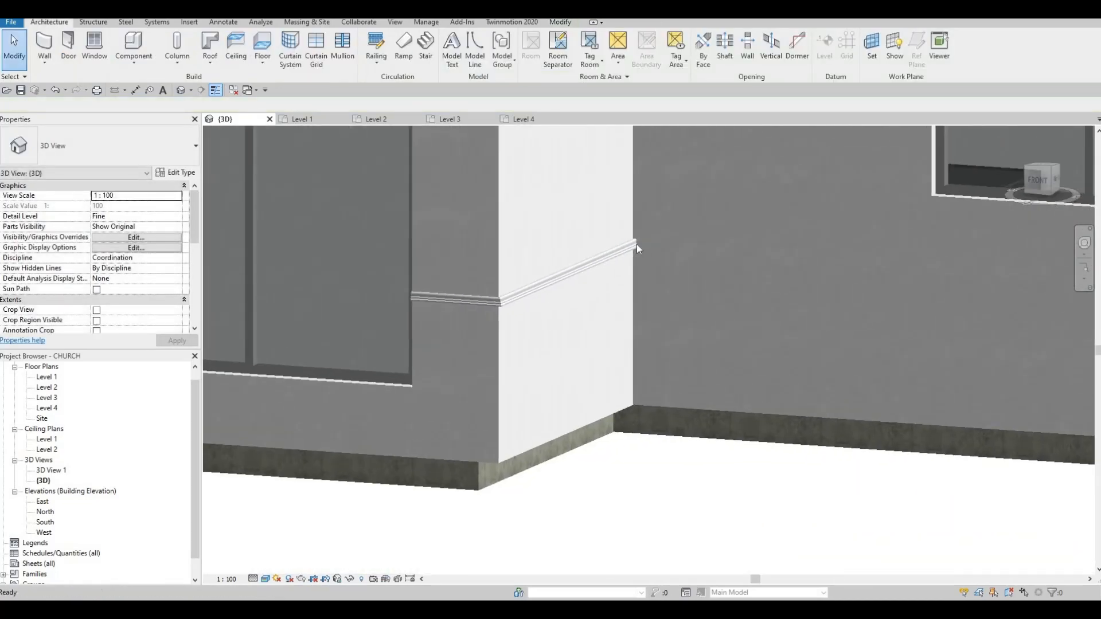
- Create a similar WALL PROFILE 1 sweep on the recessed wall, starting at the inner corner of the short return wall
click(630, 247)
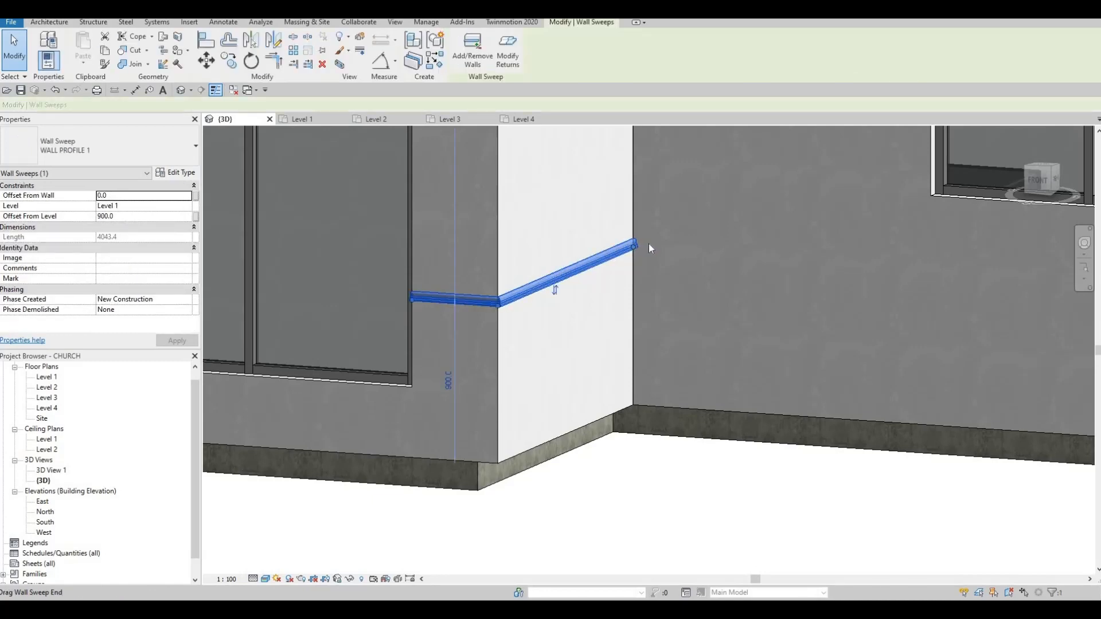
key(s)
scroll(644, 246, up, 2)
click(642, 246)
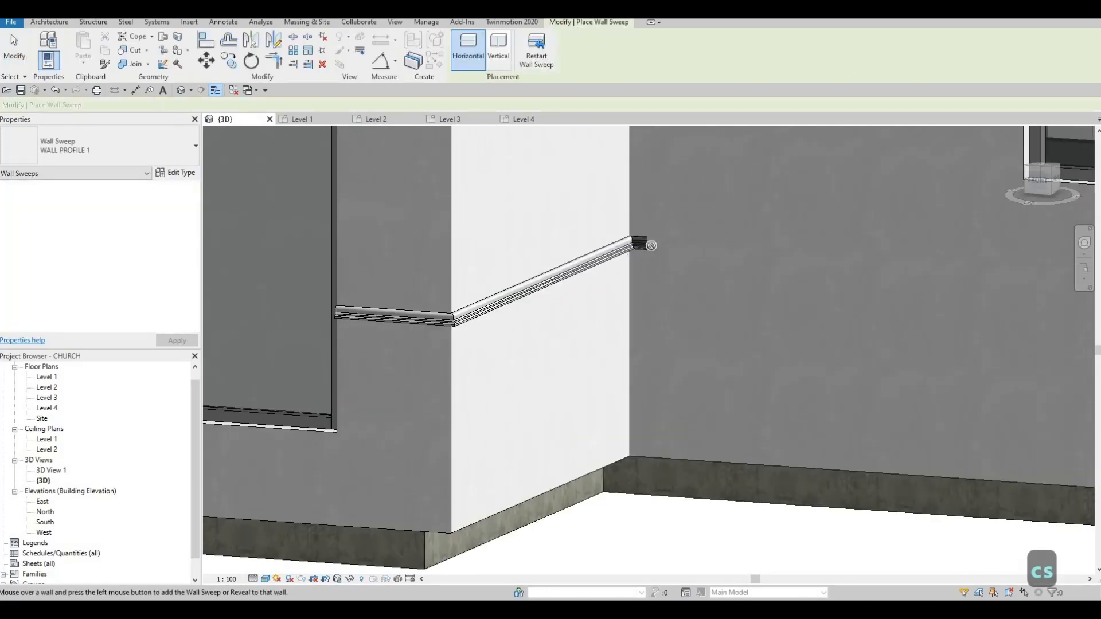
scroll(638, 245, down, 5)
key(Escape)
key(Escape)
- Create a similar WALL PROFILE 1 sweep on the side wall with the round-top window, starting at the meeting room's outer corner
middle_drag(373, 238, 233, 268)
middle_drag(909, 262, 639, 253)
middle_drag(1061, 258, 558, 290)
scroll(590, 263, up, 2)
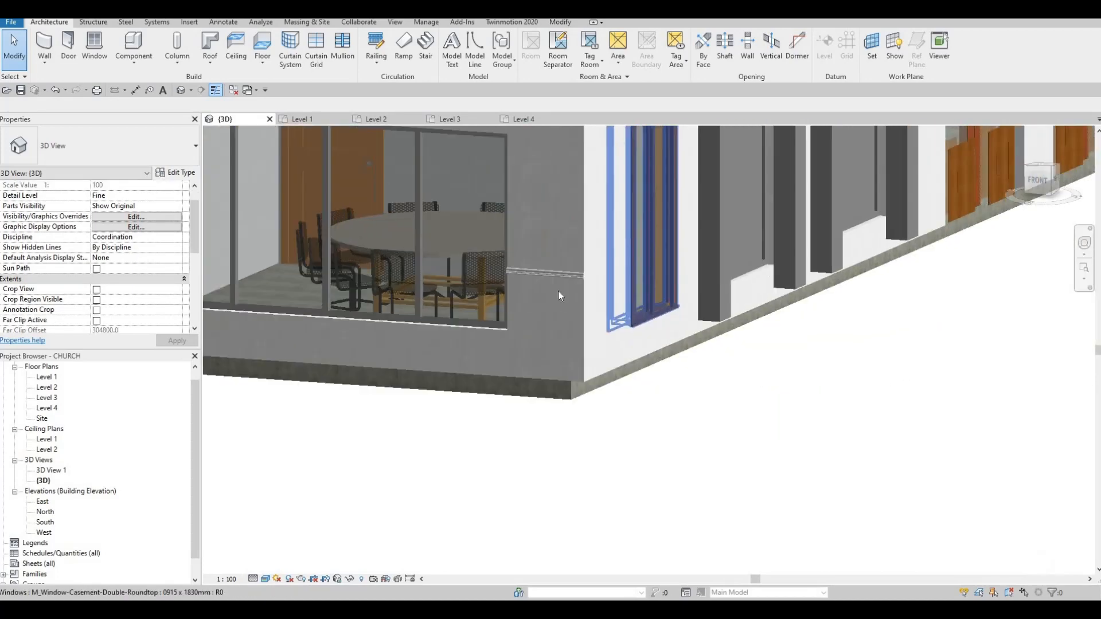
scroll(554, 292, up, 3)
click(552, 294)
key(c)
key(s)
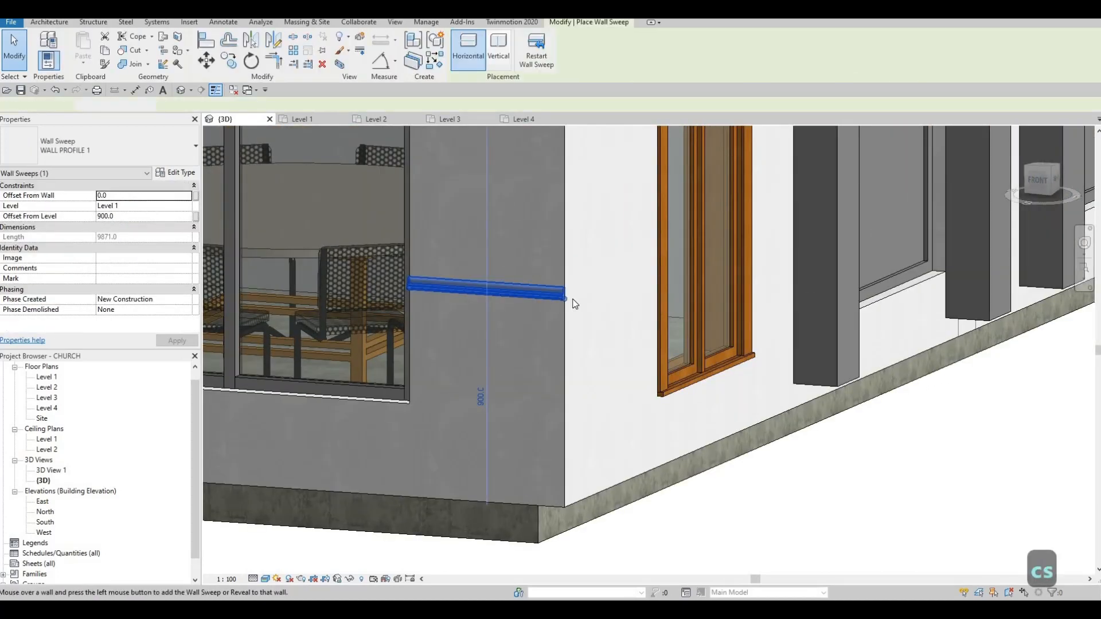
scroll(572, 303, up, 3)
click(572, 300)
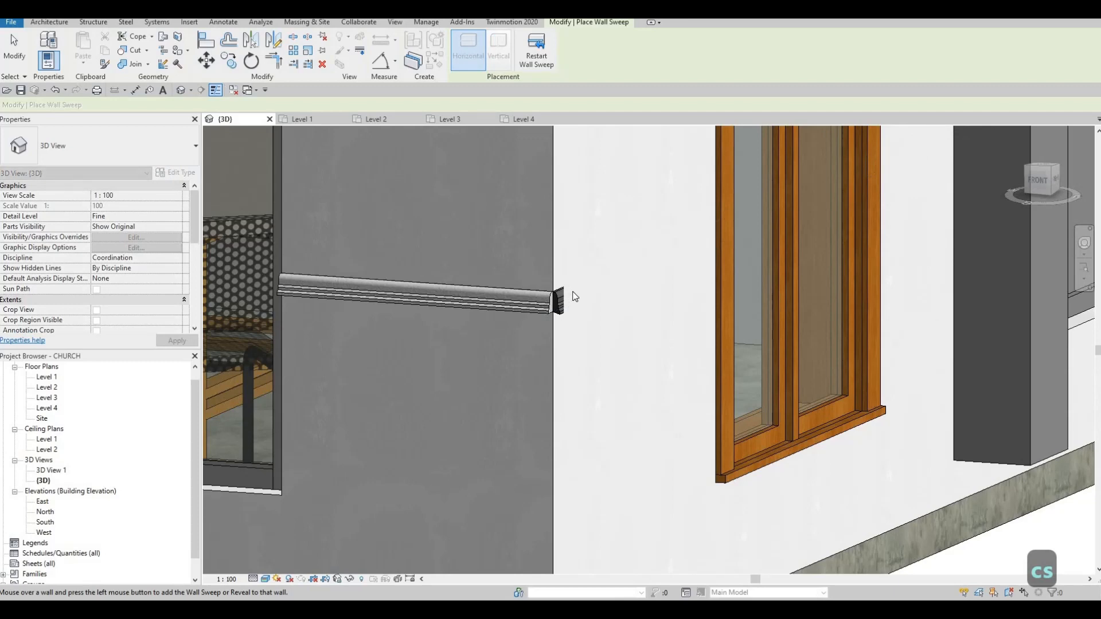
key(Escape)
key(Escape)
scroll(639, 296, down, 5)
shift+middle_drag(686, 316, 457, 335)
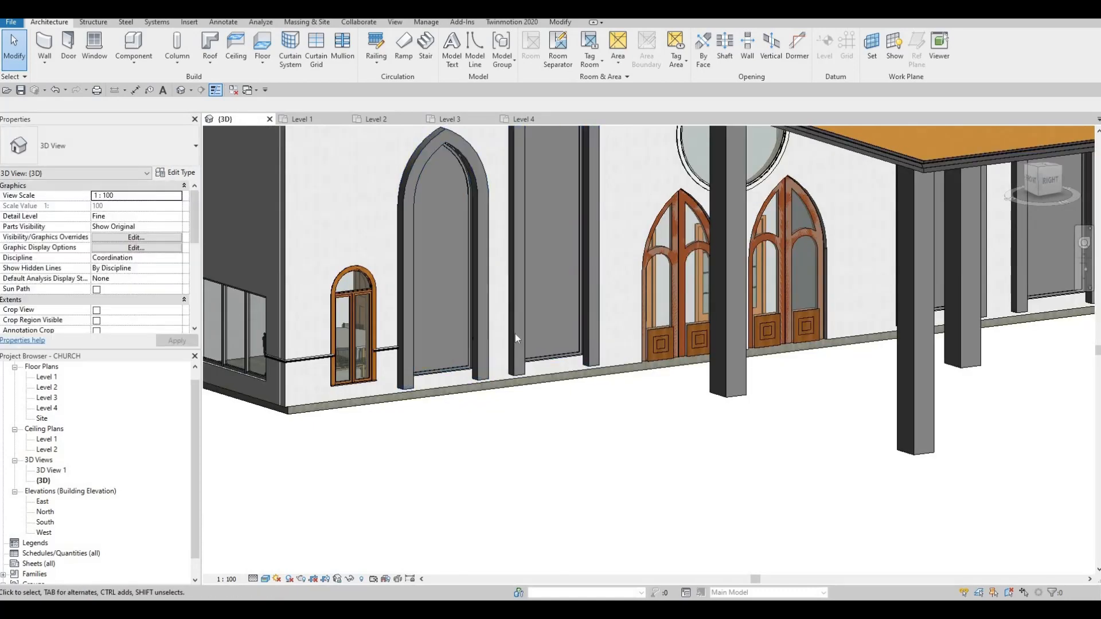
scroll(437, 338, up, 3)
key(c)
key(s)
scroll(374, 355, up, 3)
middle_drag(374, 356, 256, 376)
key(Escape)
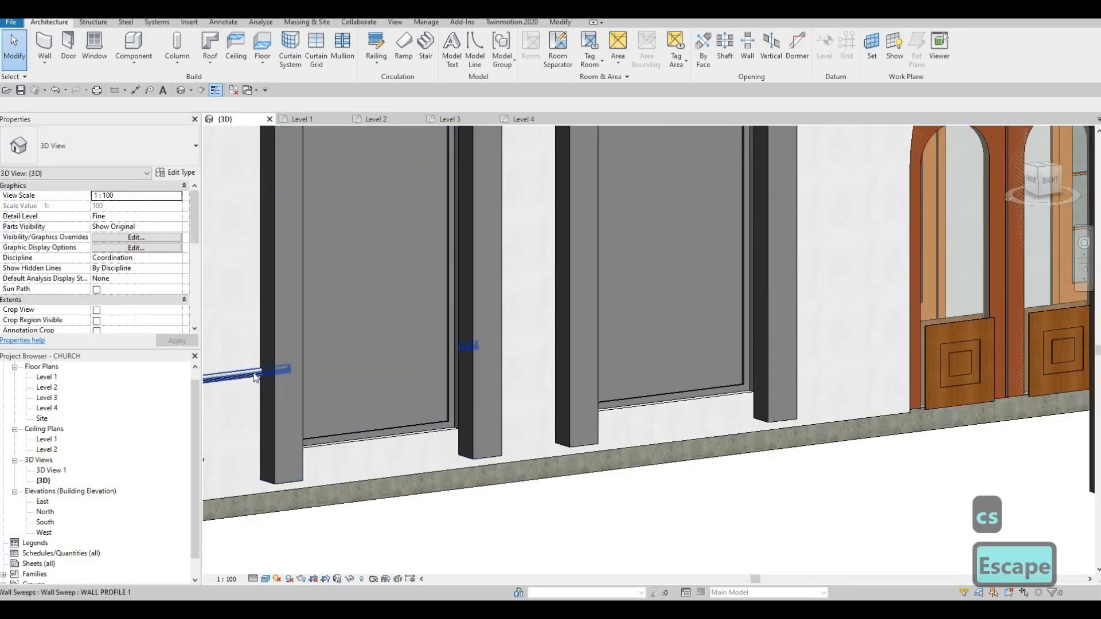
- Create a similar WALL PROFILE 1 sweep on the entrance wall from between the two tall arched windows towards the double arched doors
click(256, 375)
key(c)
key(s)
scroll(495, 352, up, 4)
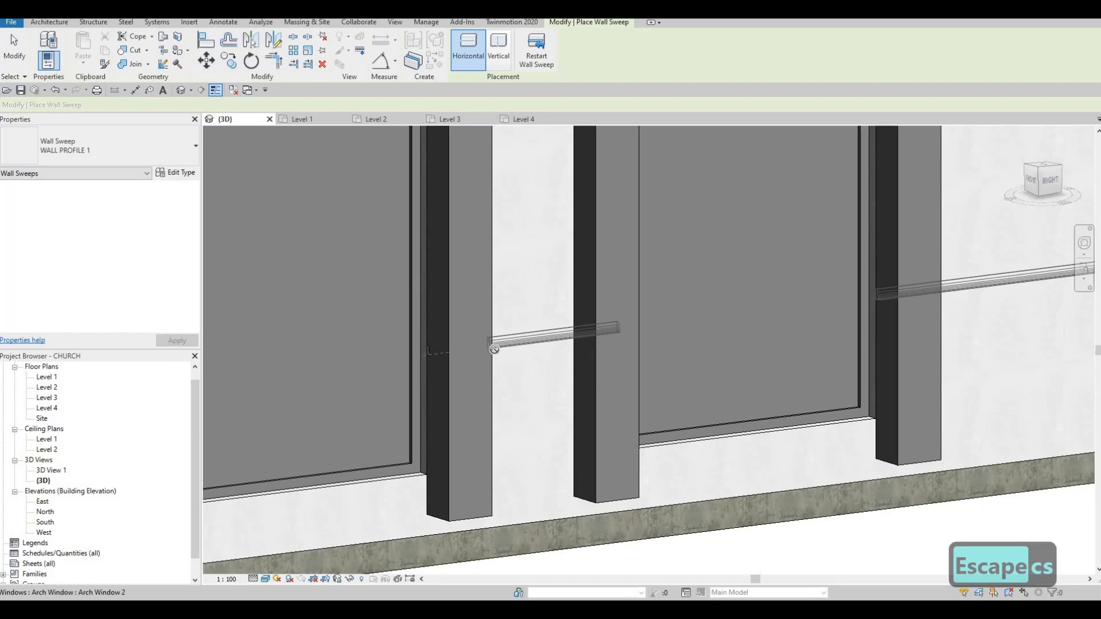
key(Escape)
key(Escape)
scroll(522, 370, down, 3)
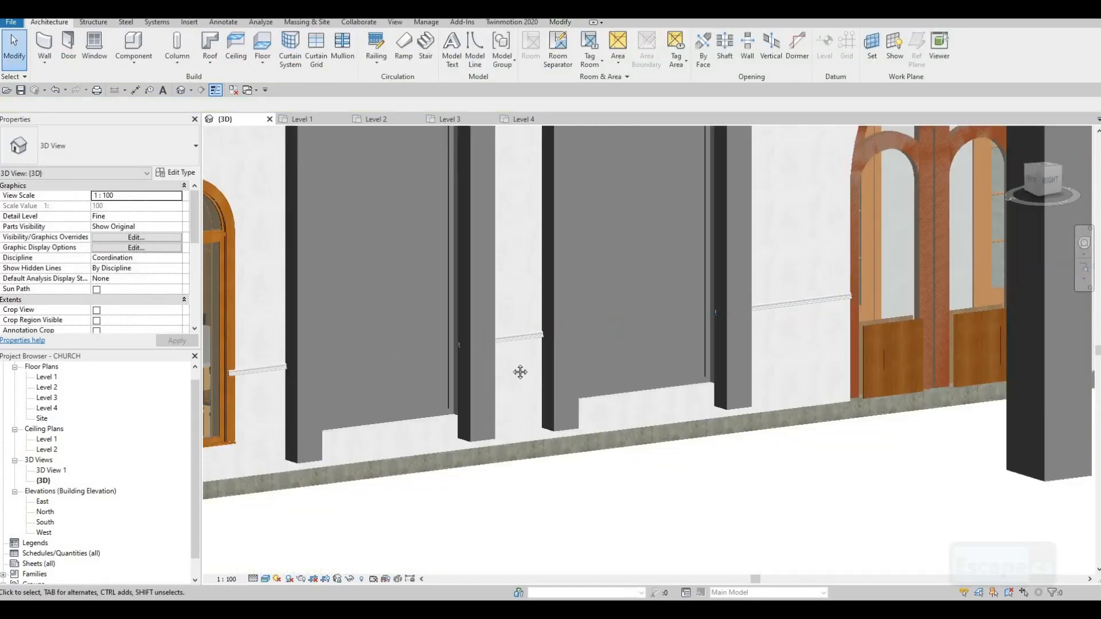
- Examine how the wall sweep runs along the entrance facade past the tall arched windows and the canopy
scroll(532, 365, down, 8)
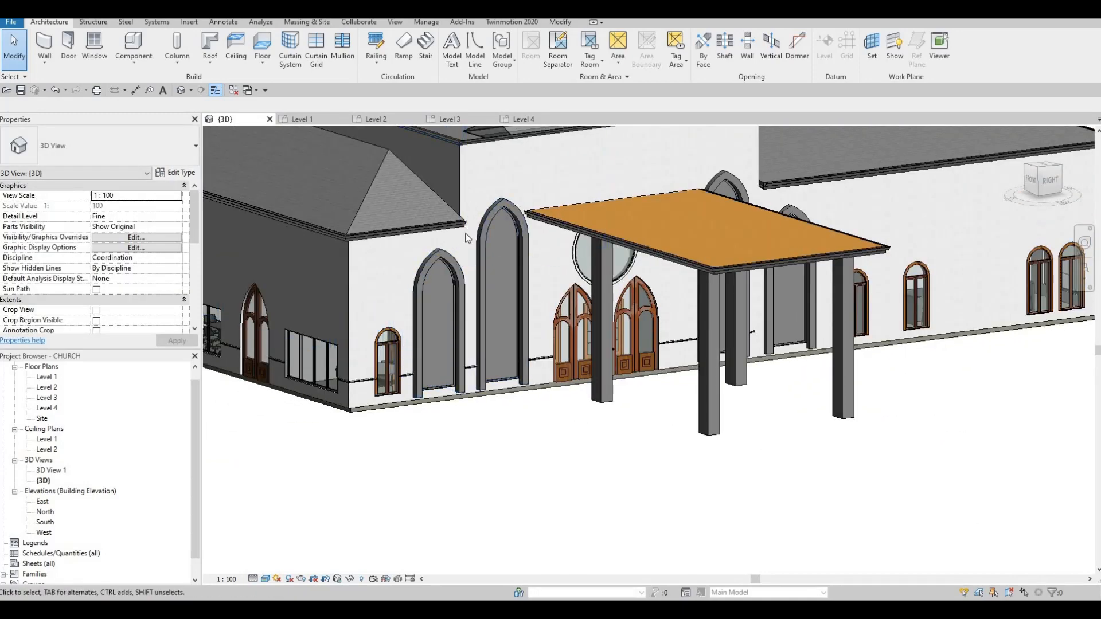
middle_drag(534, 329, 438, 293)
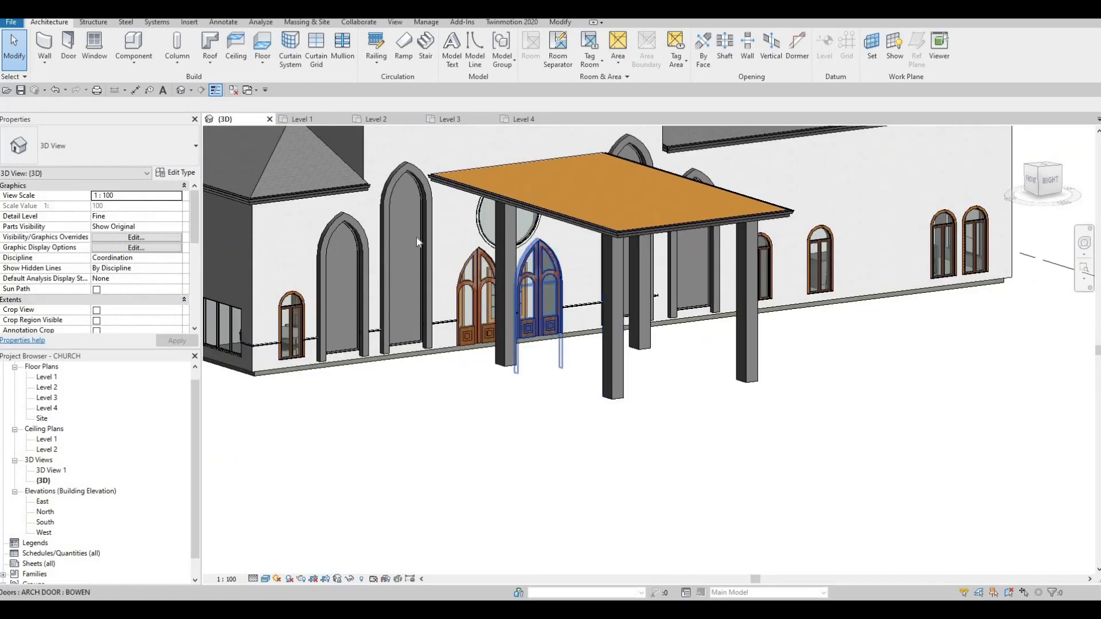
middle_drag(342, 231, 378, 239)
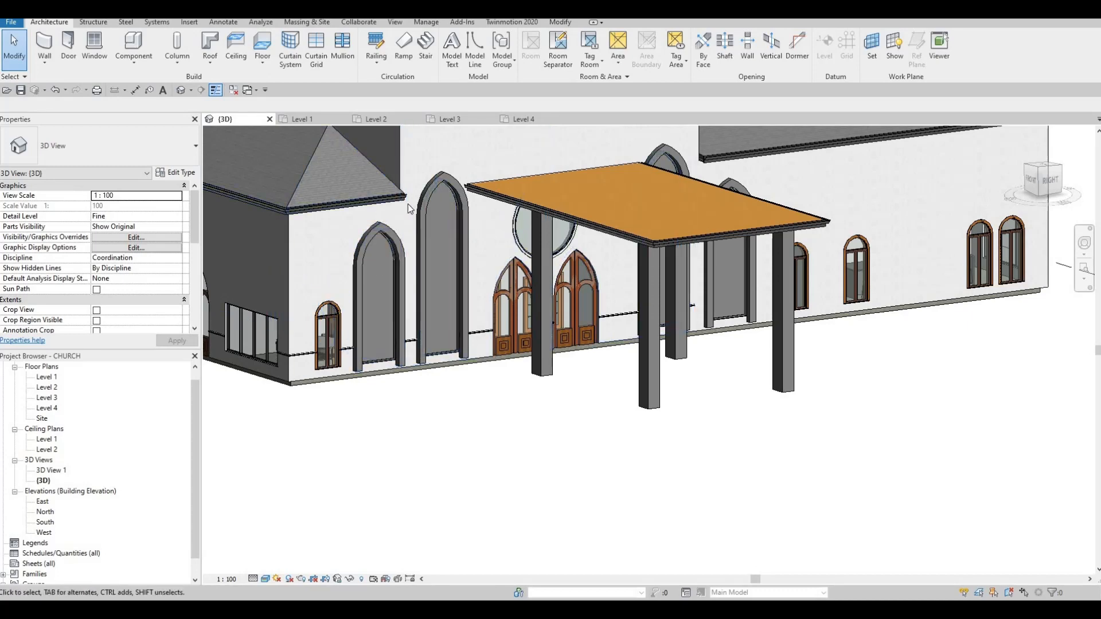
shift+middle_drag(404, 226, 411, 202)
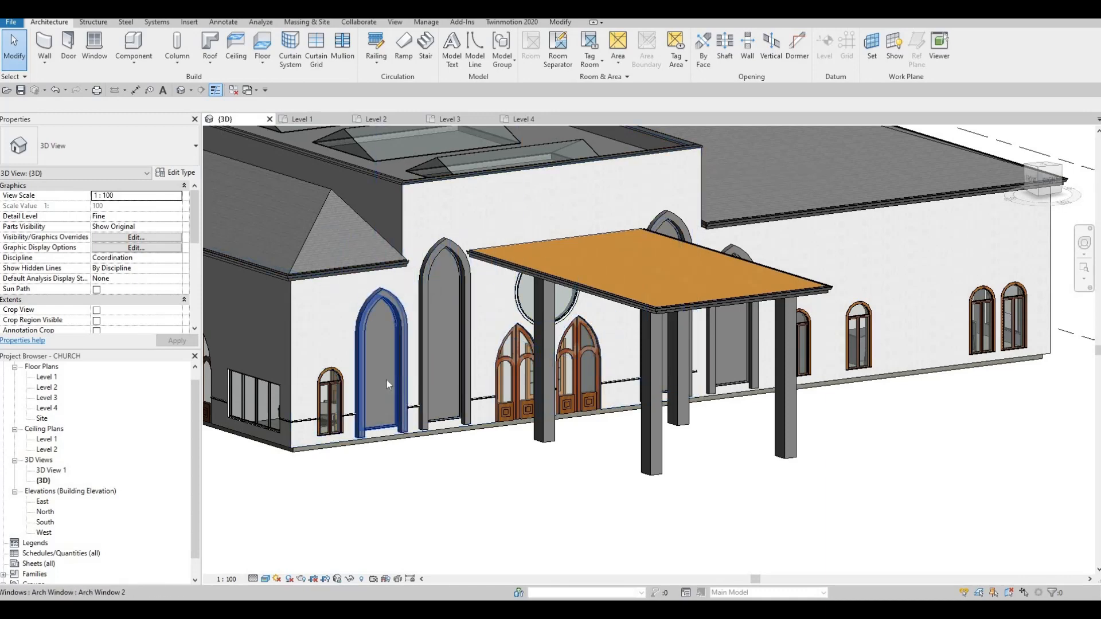
middle_drag(386, 380, 390, 363)
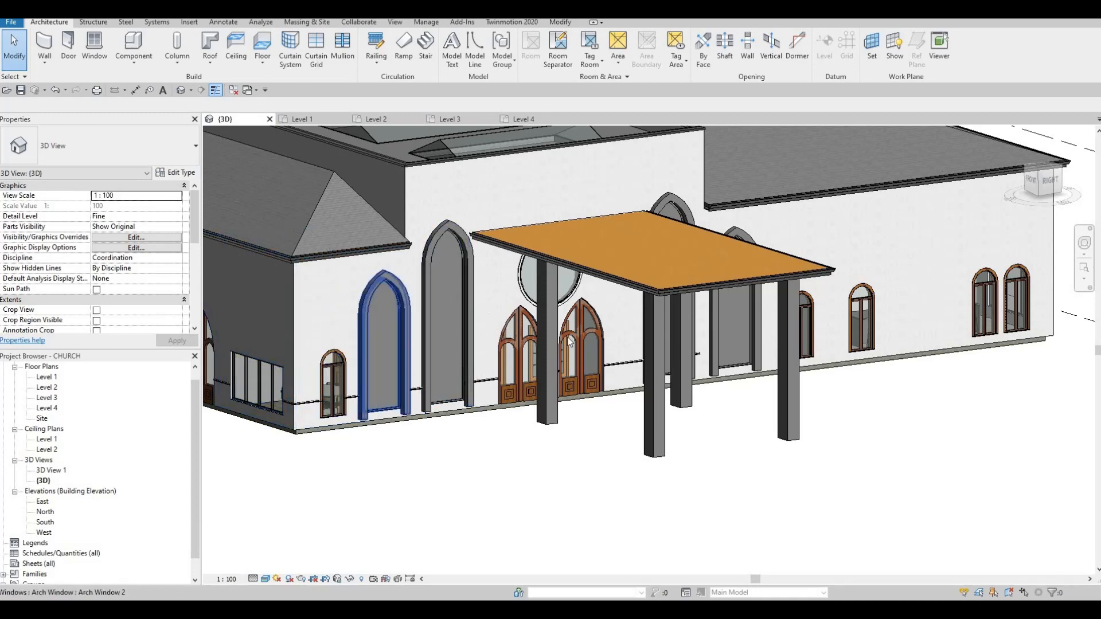
shift+middle_drag(569, 341, 362, 337)
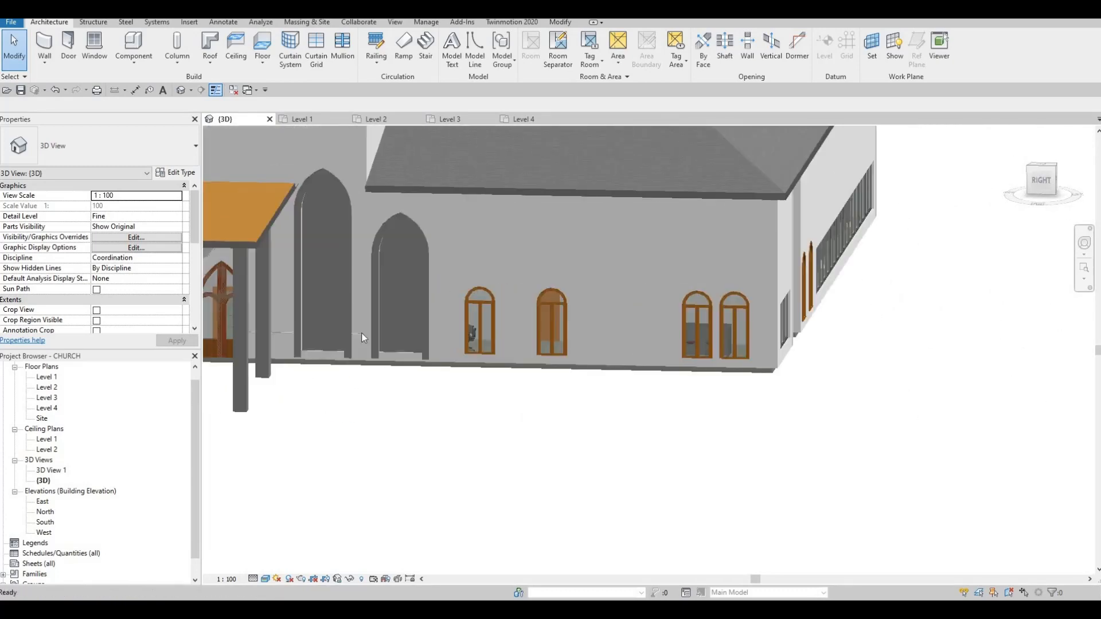
shift+middle_drag(438, 321, 515, 328)
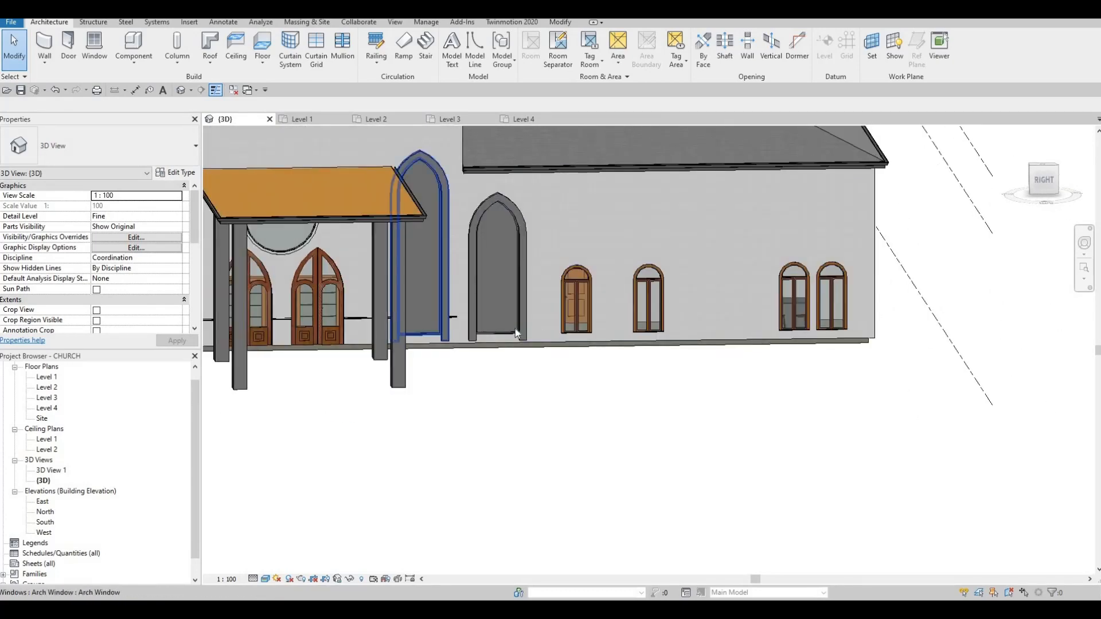
- Create a similar WALL PROFILE 1 sweep on the side wall with the round-top windows, starting where the entrance wall's sweep ends
scroll(432, 332, up, 5)
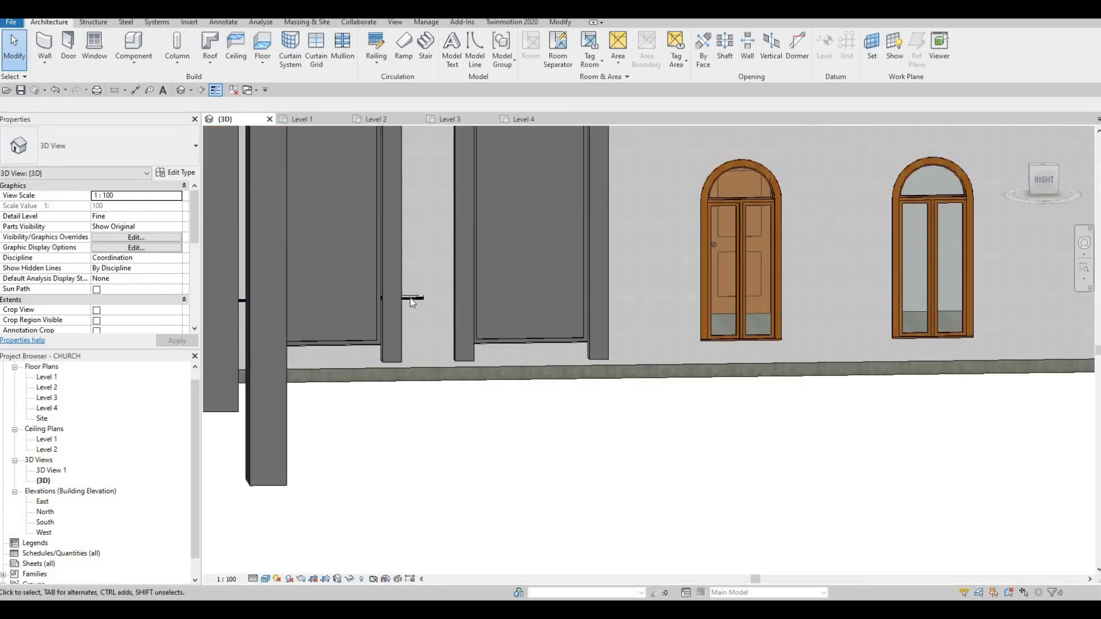
click(410, 299)
key(c)
key(s)
scroll(430, 301, up, 2)
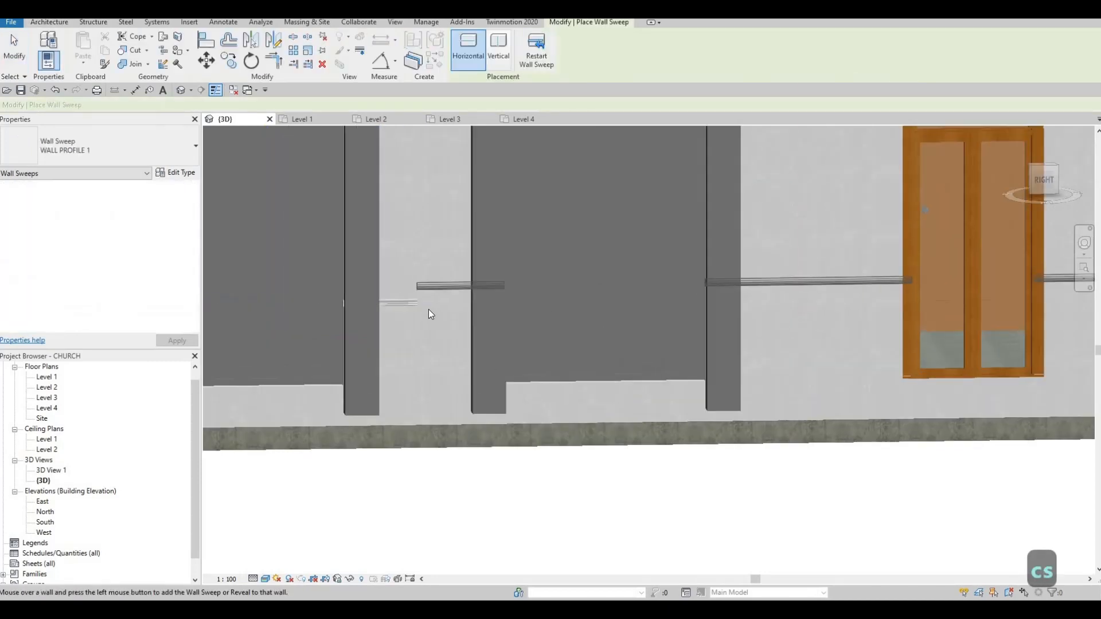
scroll(429, 309, up, 3)
click(424, 296)
scroll(427, 297, down, 4)
middle_drag(540, 310, 501, 316)
key(Escape)
- Create a similar WALL PROFILE 1 sweep on the adjoining wall with the large glazed window, starting at the outer corner
scroll(543, 310, down, 4)
shift+middle_drag(505, 318, 443, 333)
scroll(443, 334, up, 3)
click(450, 335)
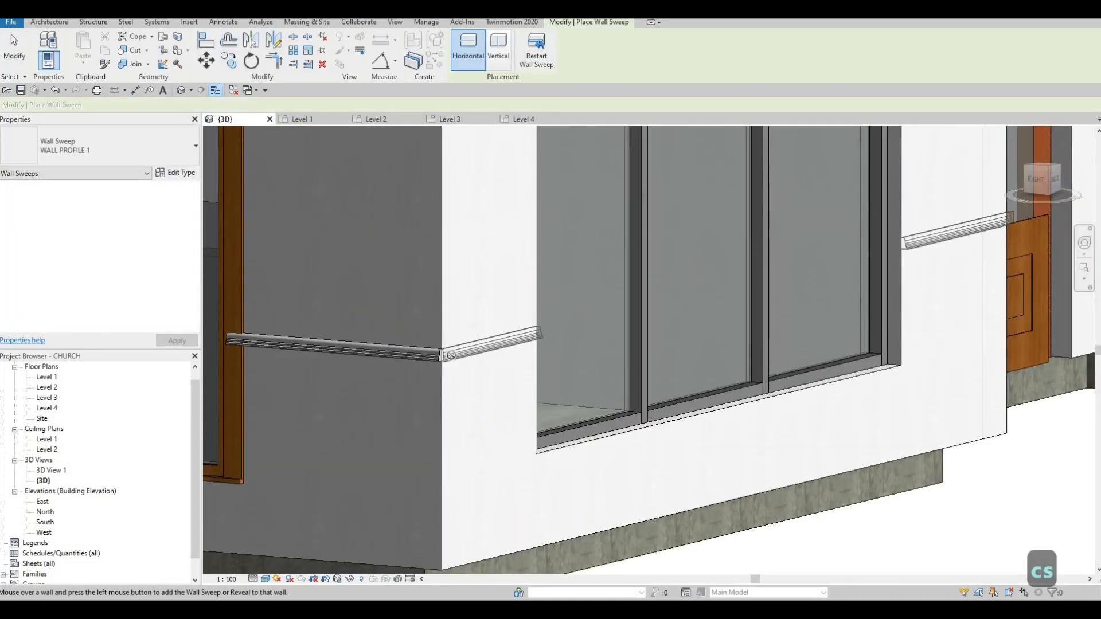
click(451, 356)
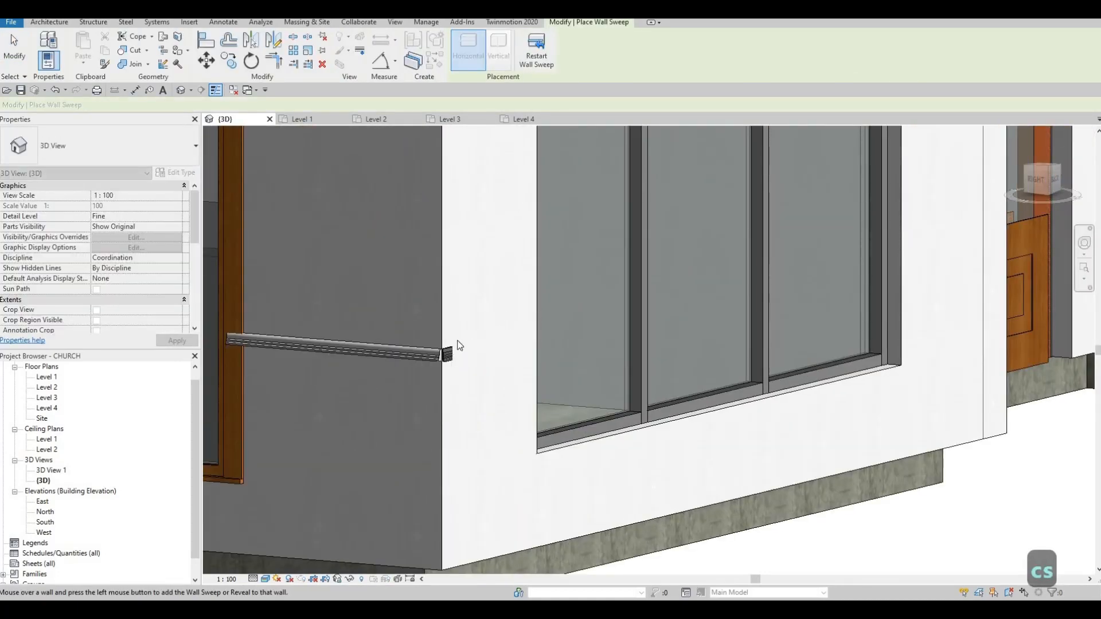
key(Escape)
key(Escape)
- Examine the rear facade around its arched door to locate the open end of the wall sweep
scroll(451, 355, down, 5)
shift+middle_drag(975, 252, 609, 329)
middle_drag(459, 281, 700, 244)
shift+middle_drag(986, 256, 575, 272)
scroll(575, 271, down, 1)
middle_drag(241, 319, 628, 300)
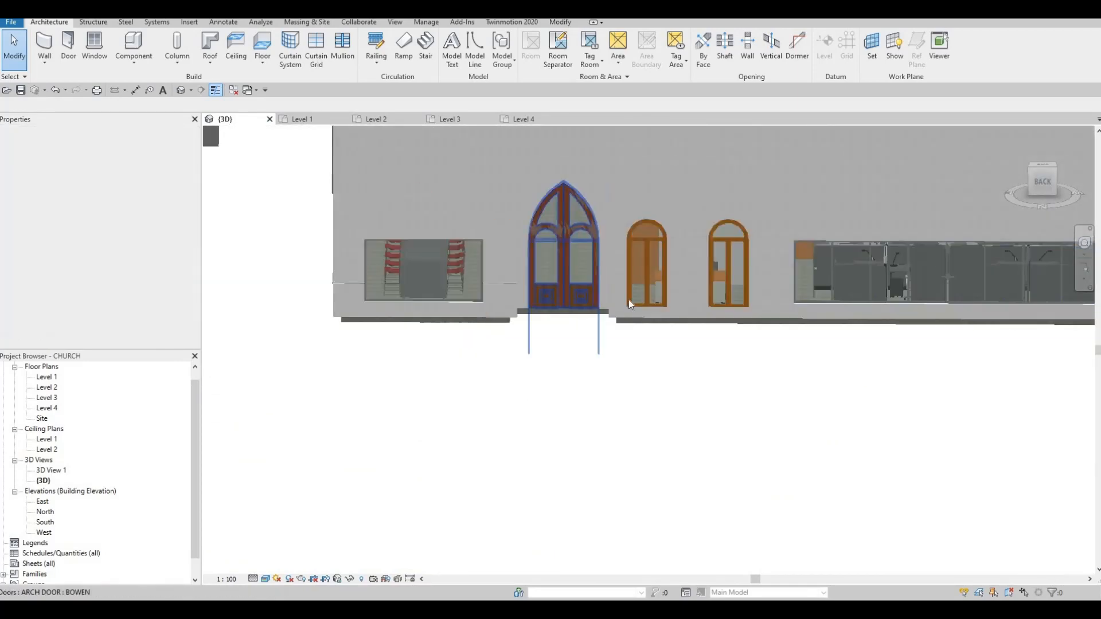
scroll(589, 304, up, 5)
shift+middle_drag(1021, 269, 912, 299)
middle_drag(489, 262, 992, 406)
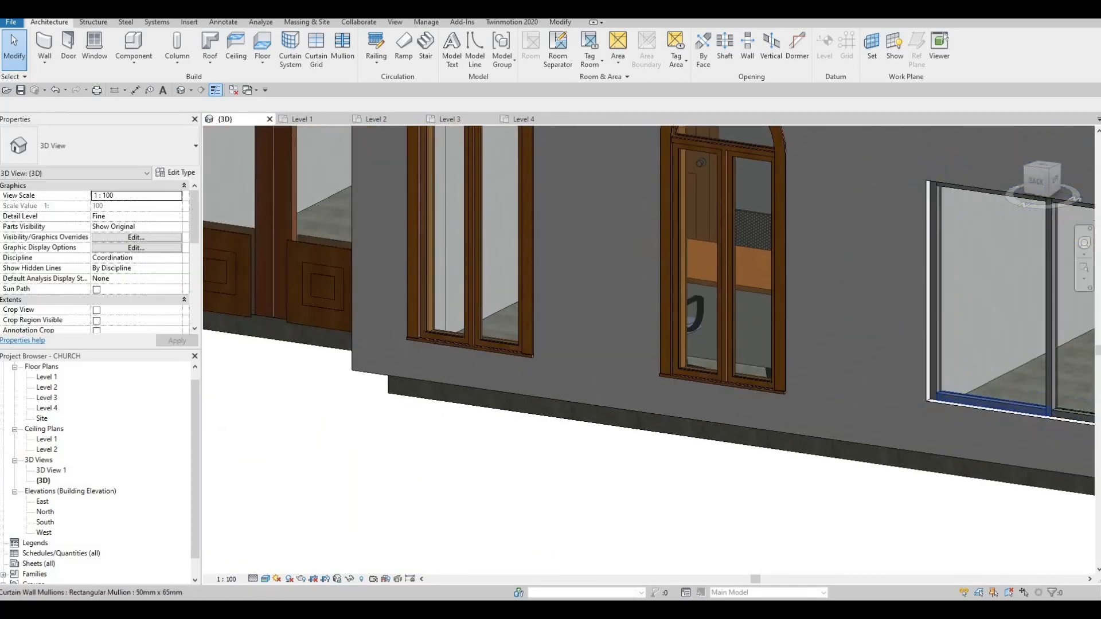
shift+middle_drag(709, 403, 506, 416)
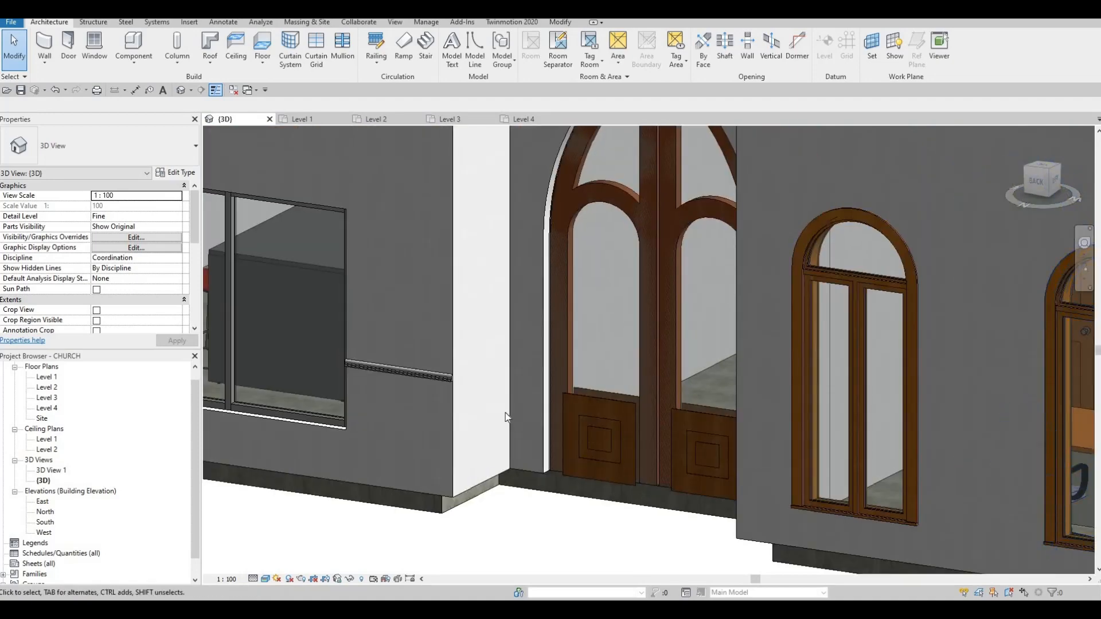
- Create a similar WALL PROFILE 1 sweep on the short return wall beside the rear arched door, starting at the outer corner
key(c)
key(s)
scroll(452, 376, up, 2)
click(451, 378)
key(c)
key(s)
scroll(451, 384, up, 3)
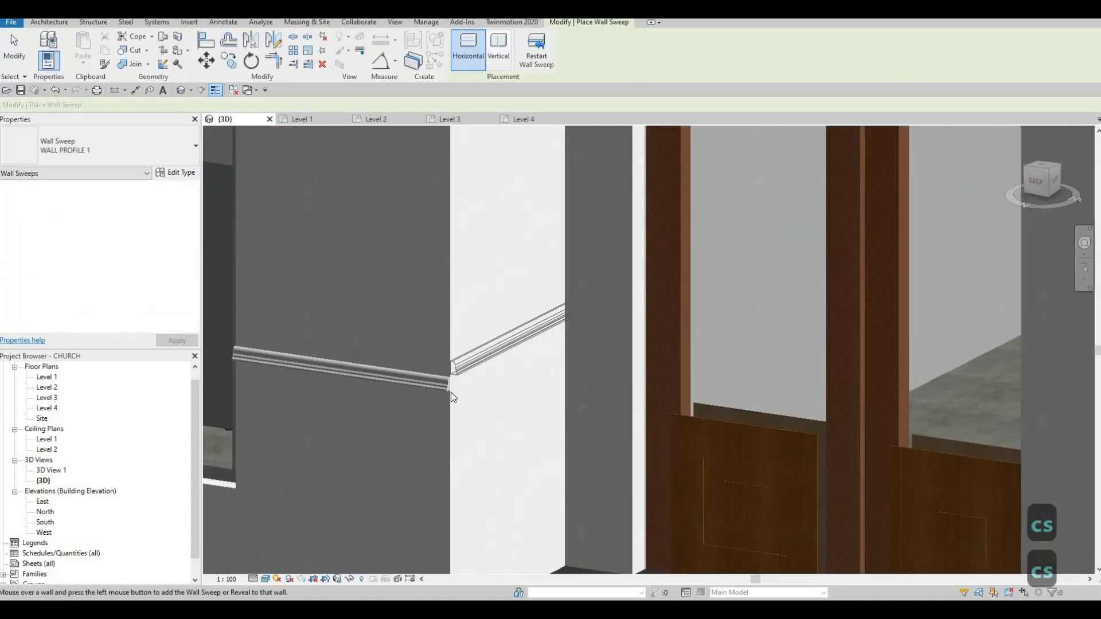
scroll(454, 384, up, 2)
click(456, 395)
key(Escape)
key(Escape)
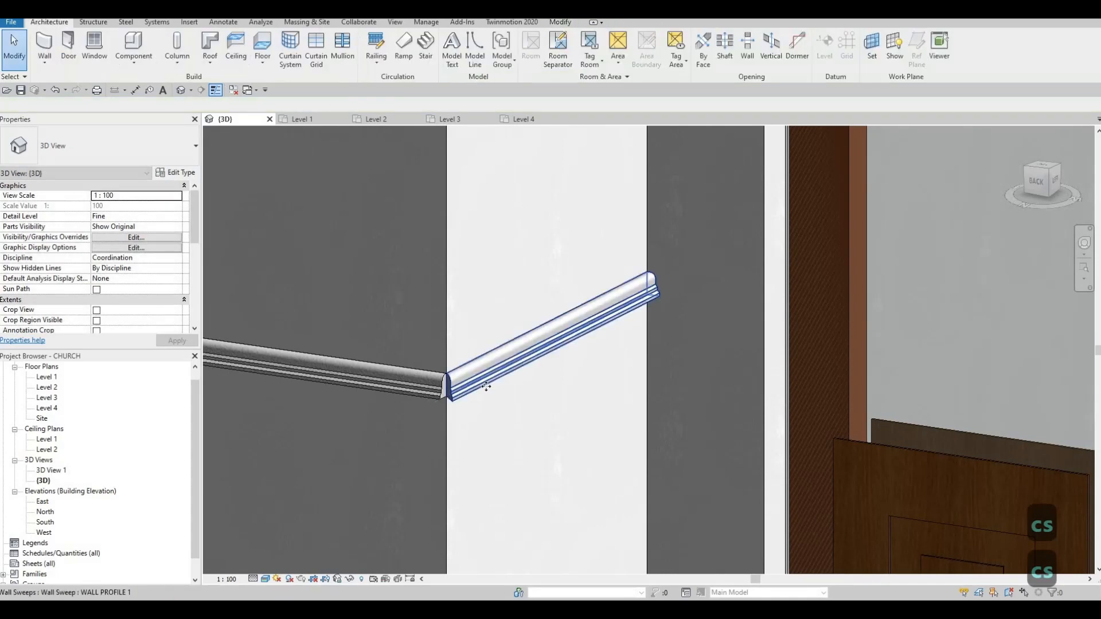
- Try to align the return-wall sweep with the adjoining sweep at the outer corner, working from below
click(486, 386)
shift+middle_drag(530, 343, 490, 281)
key(Escape)
key(Escape)
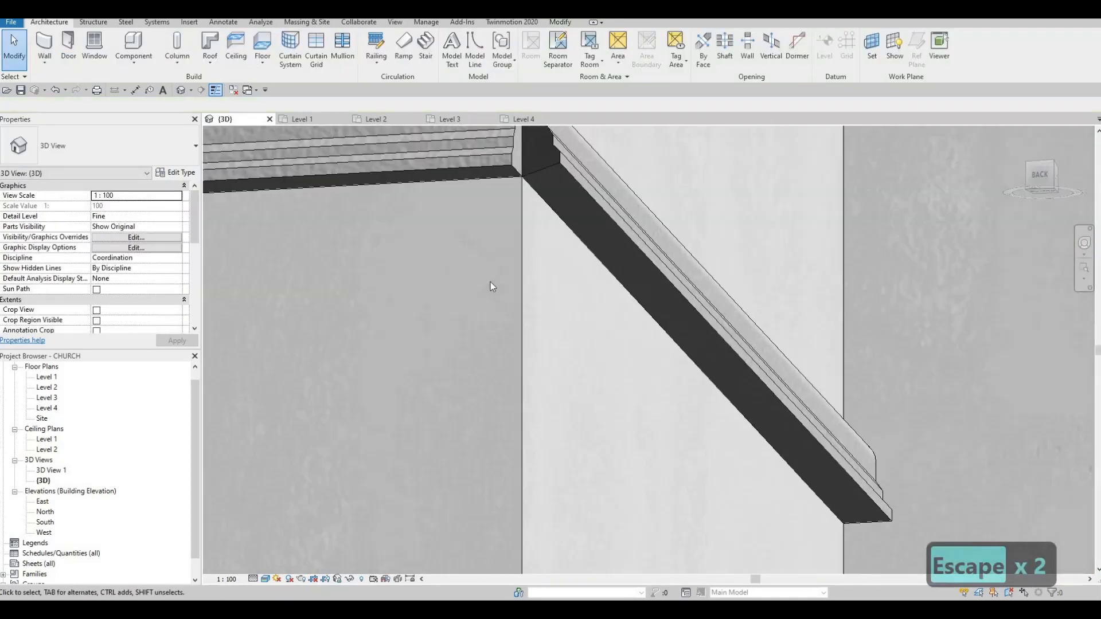
key(a)
key(l)
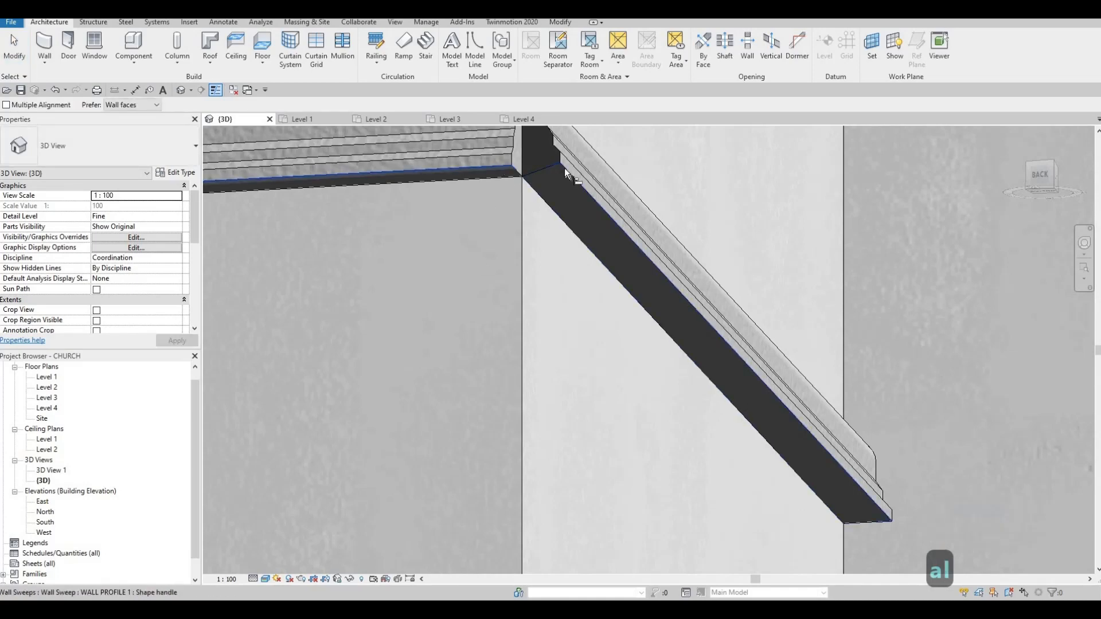
click(552, 181)
key(Escape)
shift+middle_drag(533, 283, 504, 369)
key(Escape)
- Try to shift the return-wall sweep's end at the outer corner, and undo the change
click(489, 387)
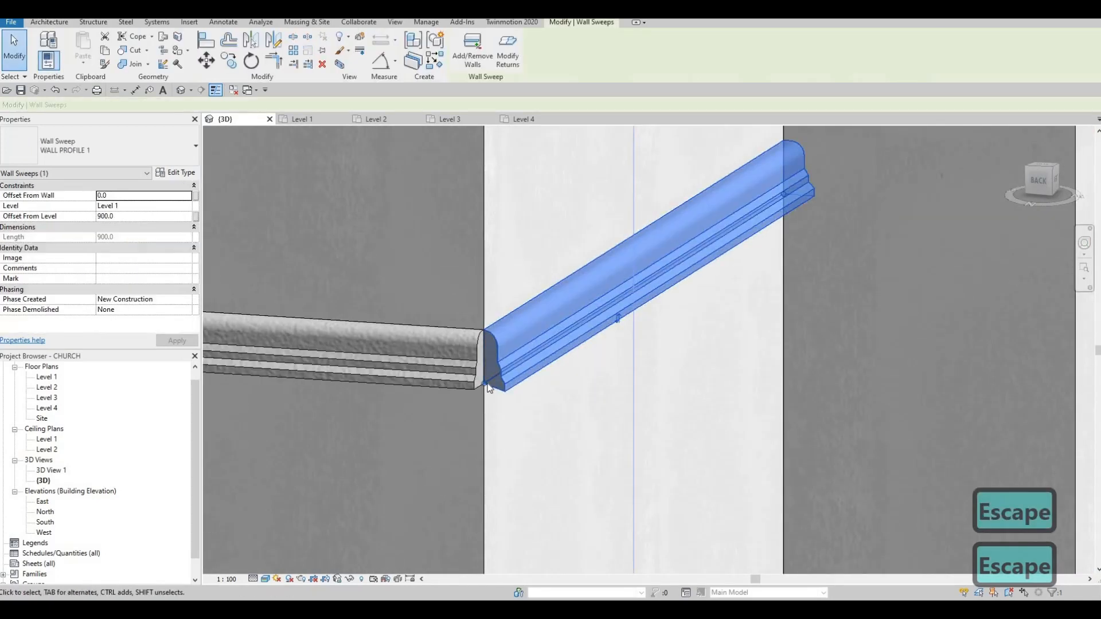
drag(478, 384, 491, 386)
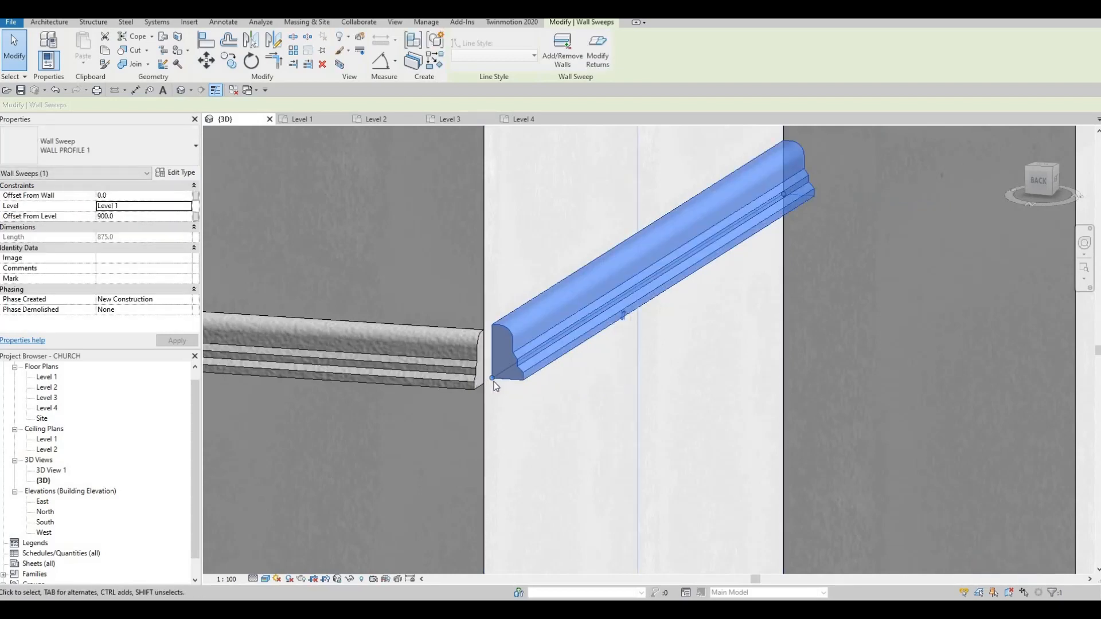
key(ctrl+z)
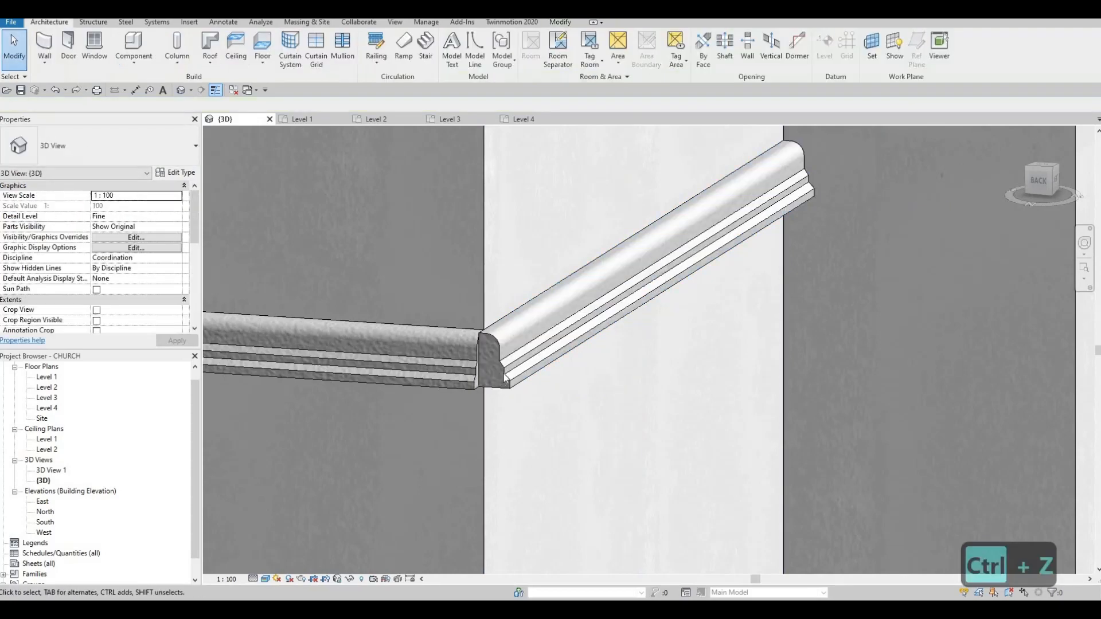
key(ctrl+z)
- Try to join the return-wall sweep's geometry with the adjoining sweep at the outer corner
click(502, 375)
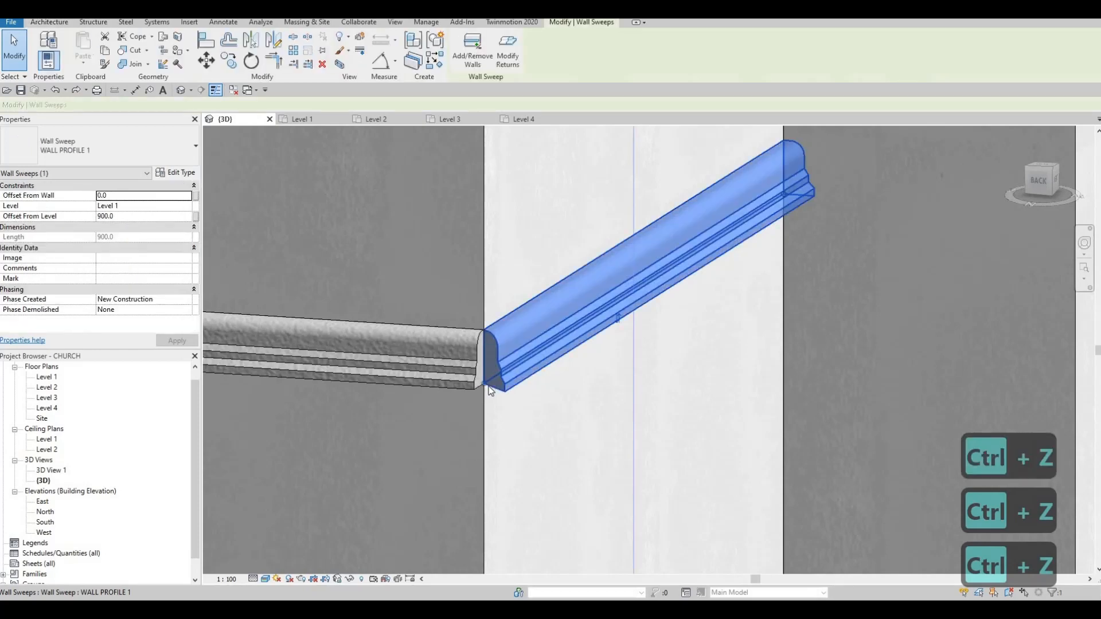
shift+middle_drag(521, 258, 401, 331)
scroll(404, 326, down, 3)
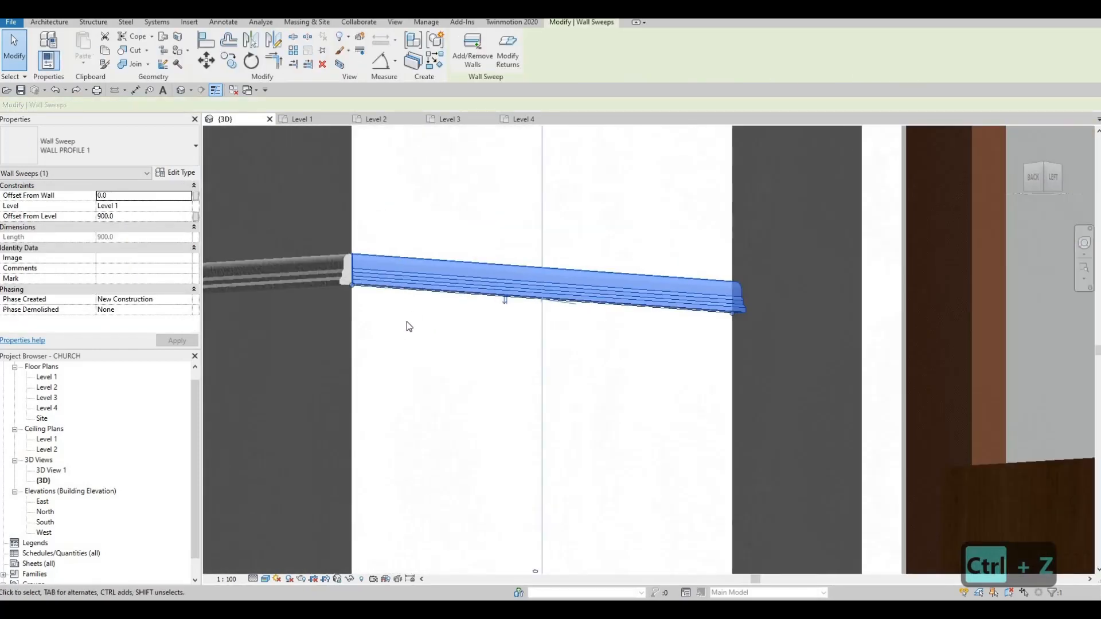
ctrl+click(342, 281)
click(129, 66)
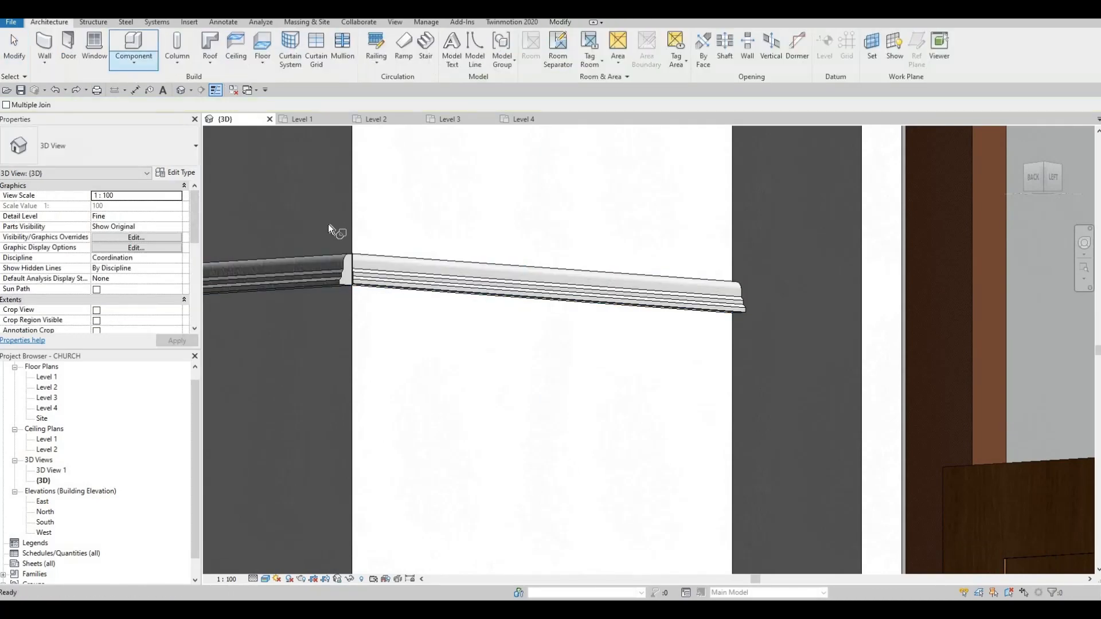
click(383, 266)
click(349, 272)
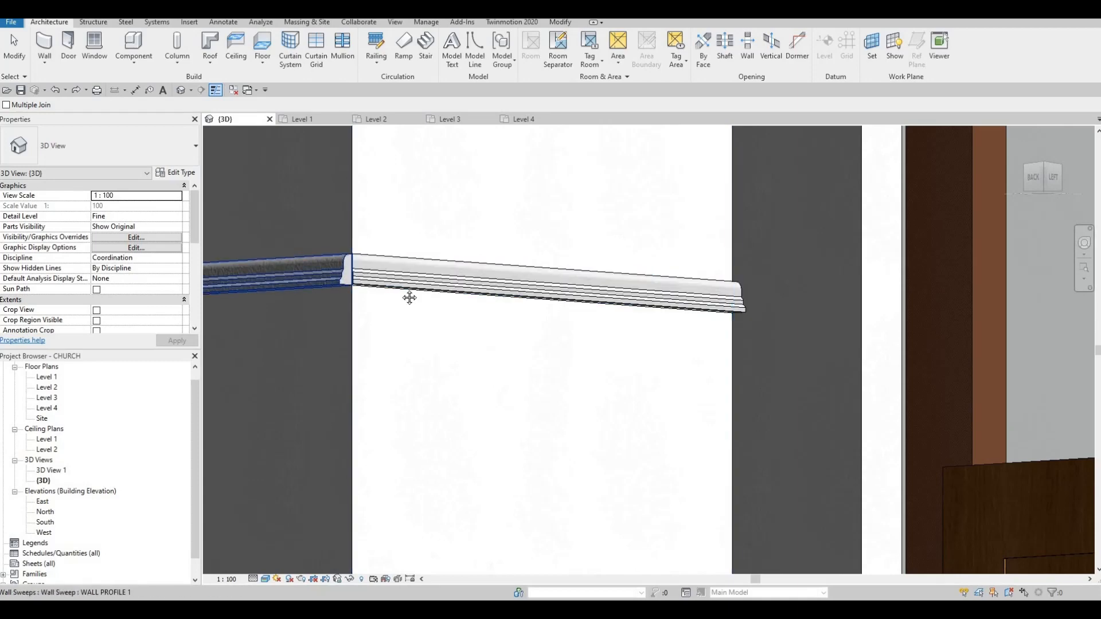
key(Escape)
- Create a similar WALL PROFILE 1 sweep on the narrow recessed wall between the return wall and the rear arched door
scroll(408, 297, down, 2)
mouse_move(489, 359)
shift+middle_down()
mouse_move(490, 412)
mouse_move(503, 438)
mouse_move(525, 403)
mouse_move(482, 342)
shift+middle_up()
key(Escape)
key(Escape)
click(481, 342)
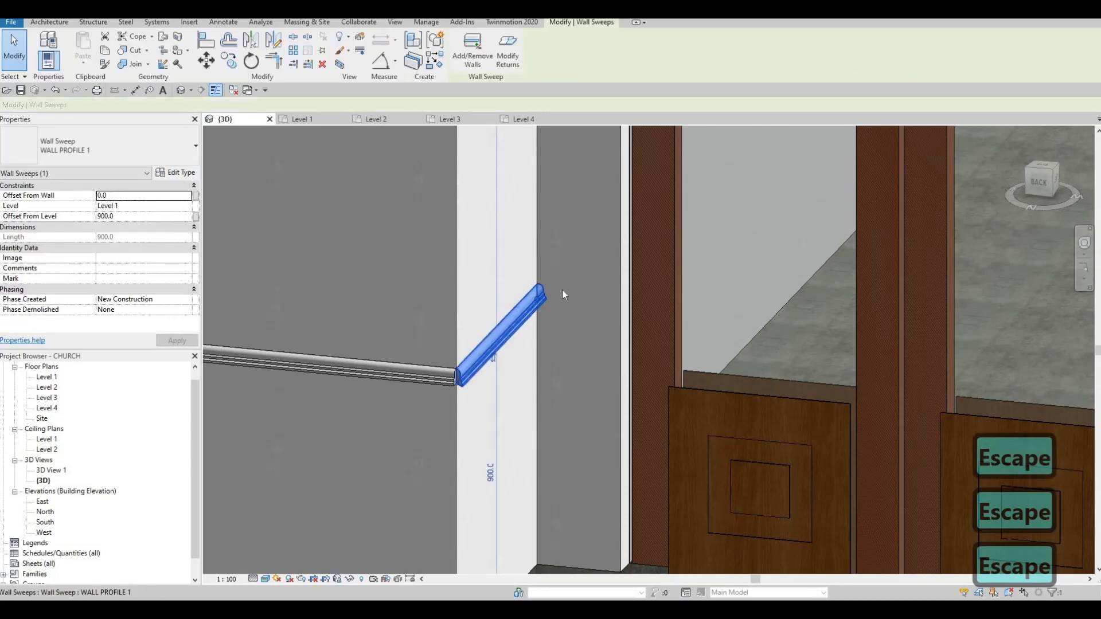
key(c)
key(s)
scroll(559, 306, up, 2)
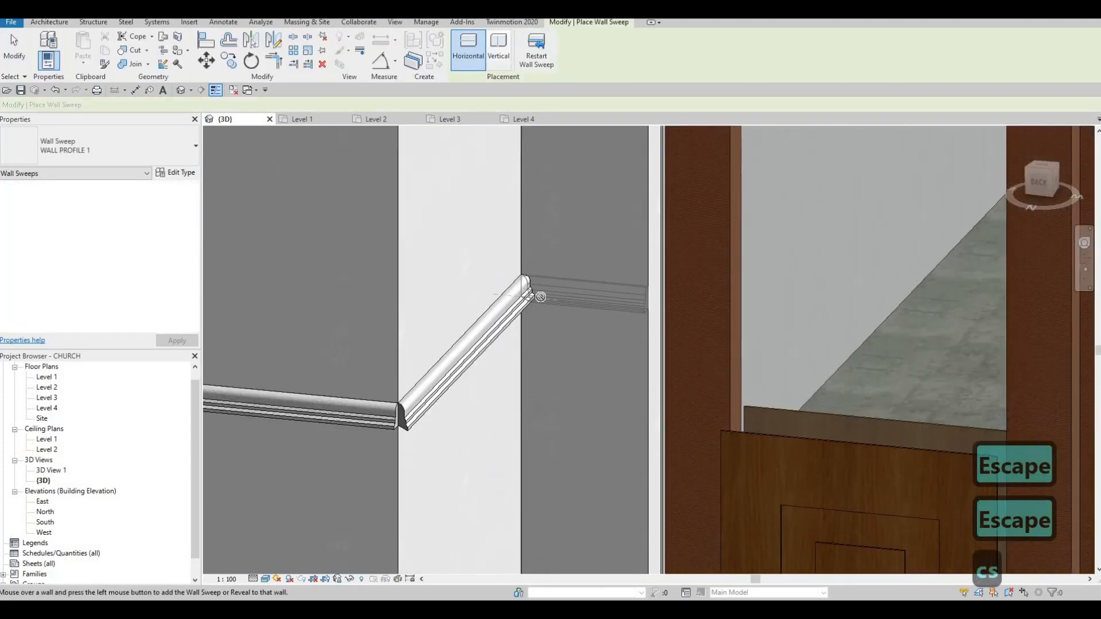
key(Escape)
key(Escape)
- Create a similar WALL PROFILE 1 sweep on the opposite return wall, across the arched door's recess
scroll(533, 304, down, 2)
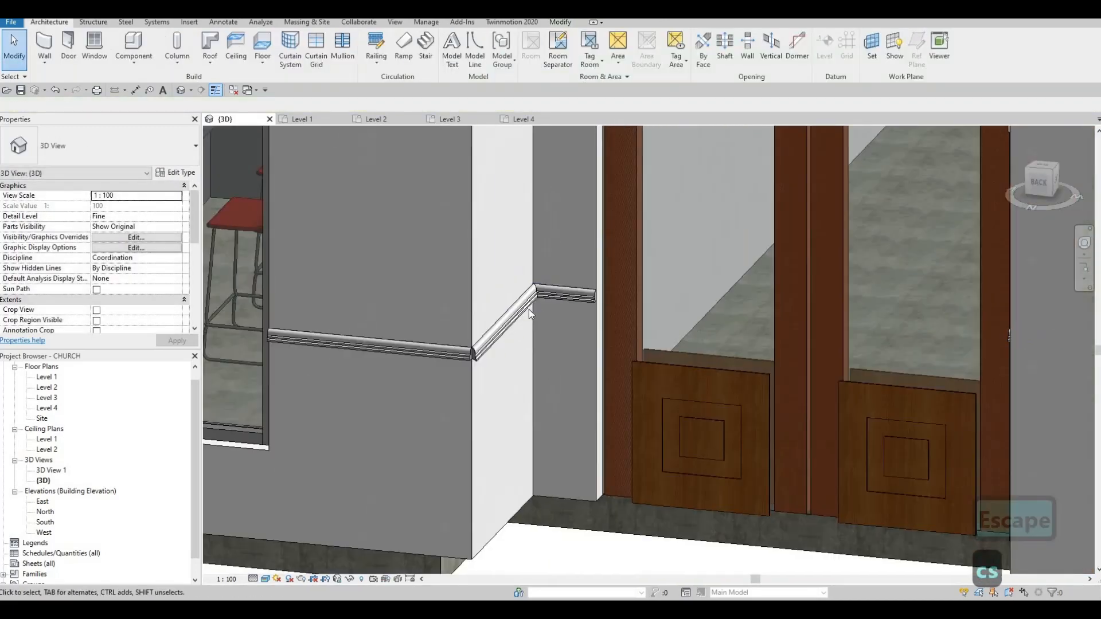
shift+middle_drag(528, 309, 736, 190)
scroll(731, 189, up, 2)
click(731, 189)
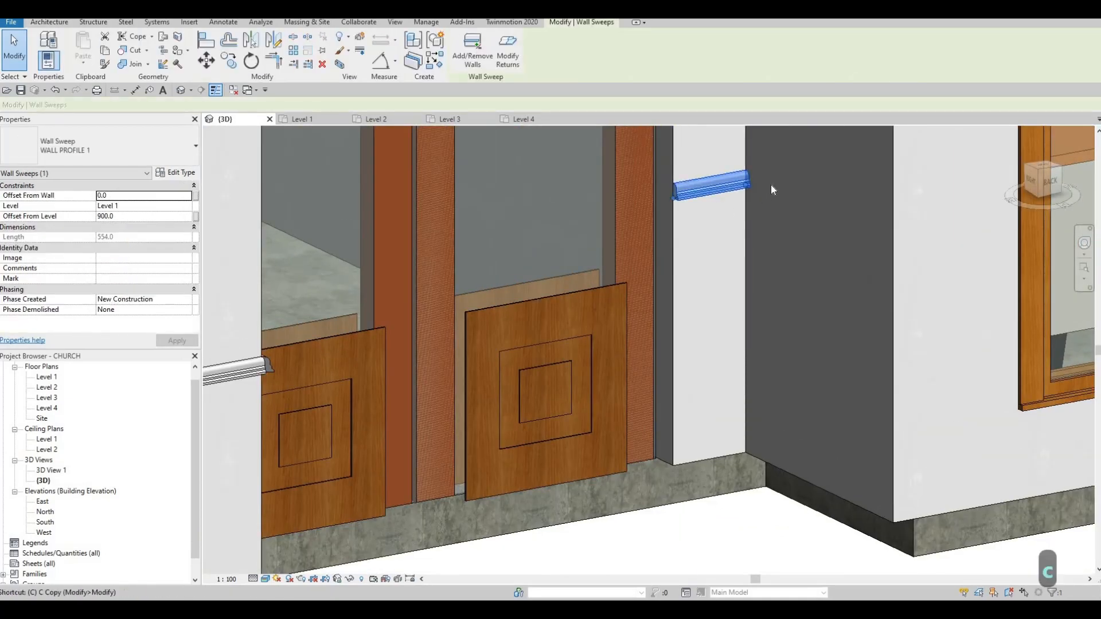
key(s)
scroll(769, 188, up, 2)
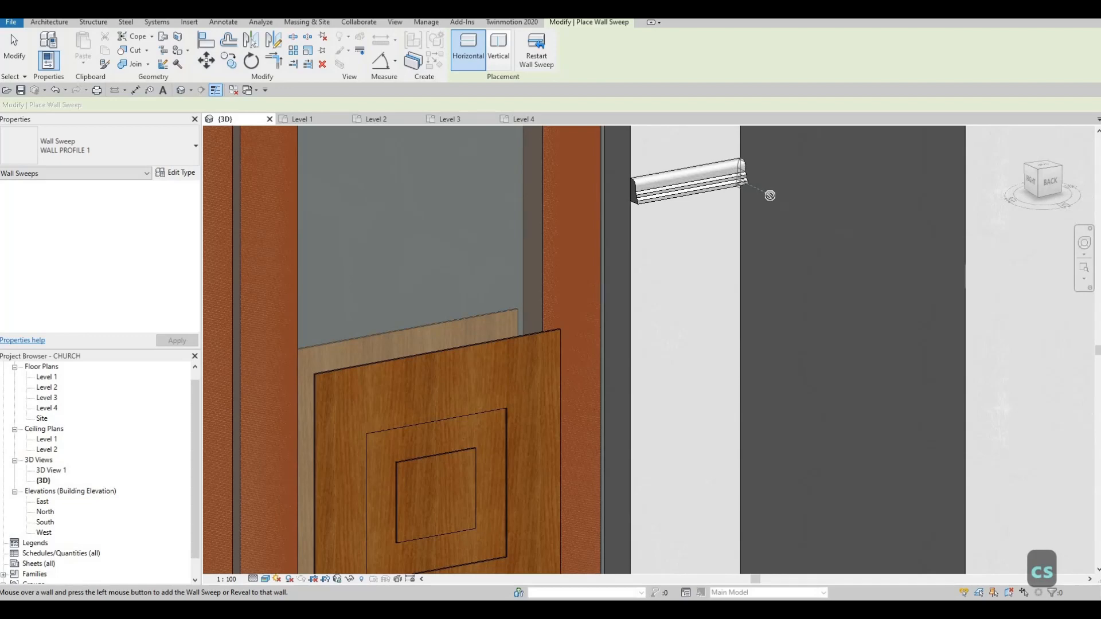
click(769, 196)
key(Escape)
key(Escape)
- Delete the mismatched sweep on the short return wall between the large window's wall and the arched door
scroll(508, 244, down, 2)
middle_drag(505, 244, 647, 284)
key(Escape)
click(645, 285)
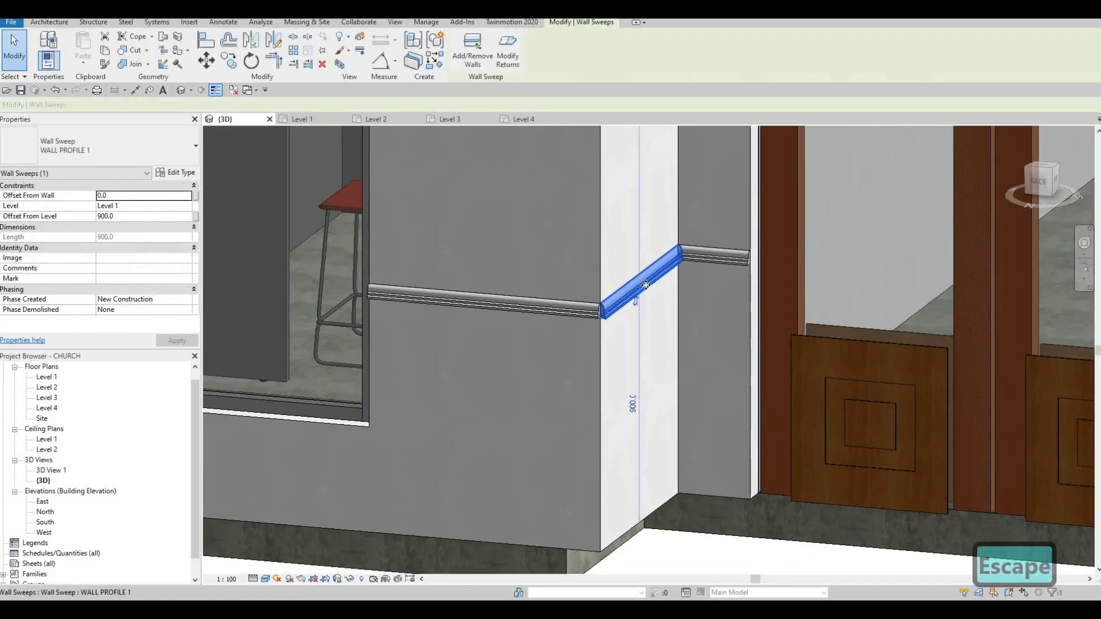
key(Delete)
- Recreate the WALL PROFILE 1 sweep on the short return wall, using the narrow recessed wall's sweep as the source
click(708, 257)
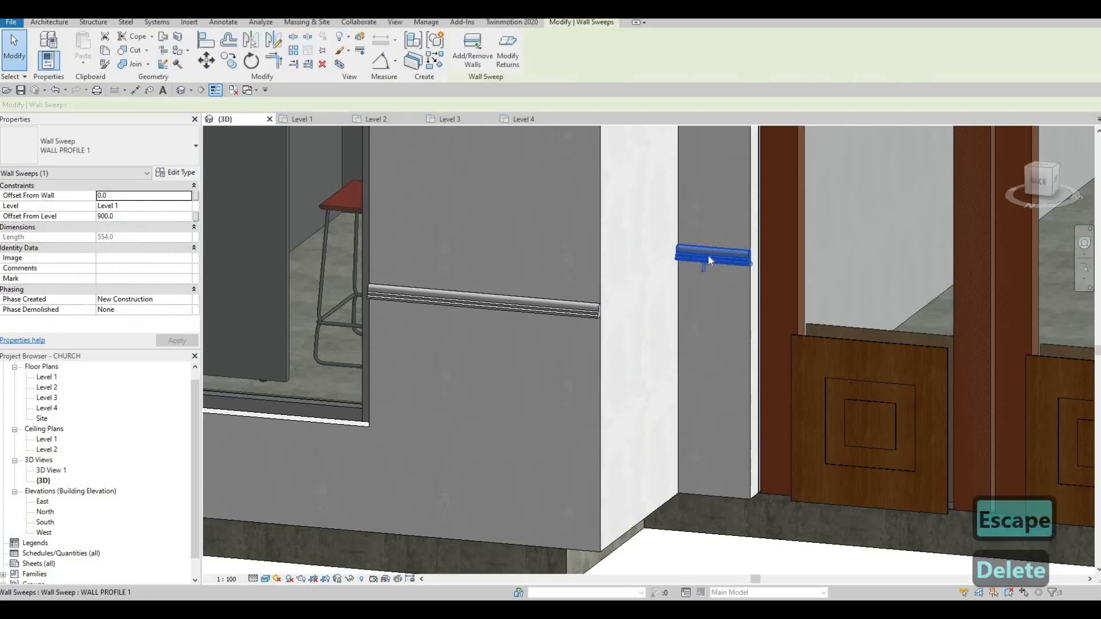
key(c)
key(s)
scroll(621, 290, up, 4)
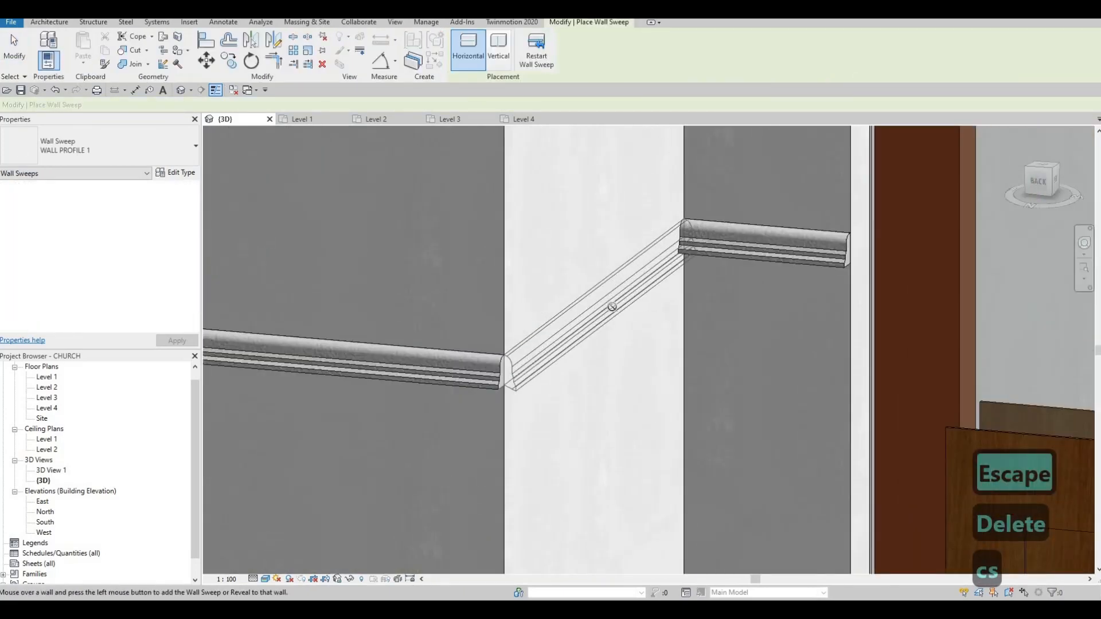
click(612, 312)
key(Escape)
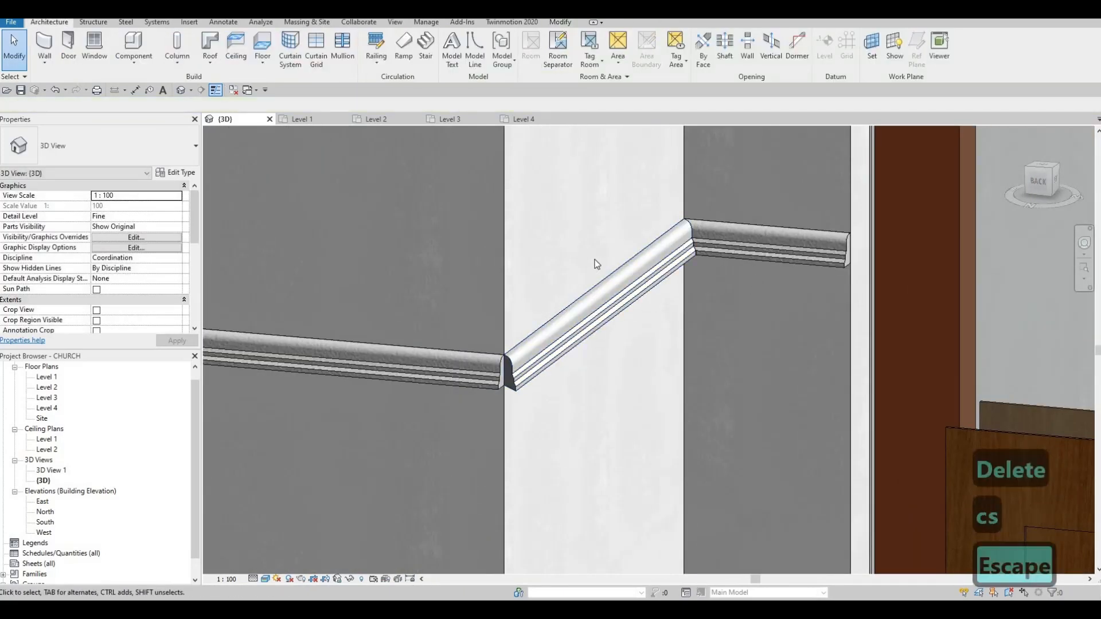
- Create a similar WALL PROFILE 1 sweep on the facade wall with the arched casement windows beyond the arched door
click(631, 288)
key(c)
key(s)
scroll(872, 261, up, 2)
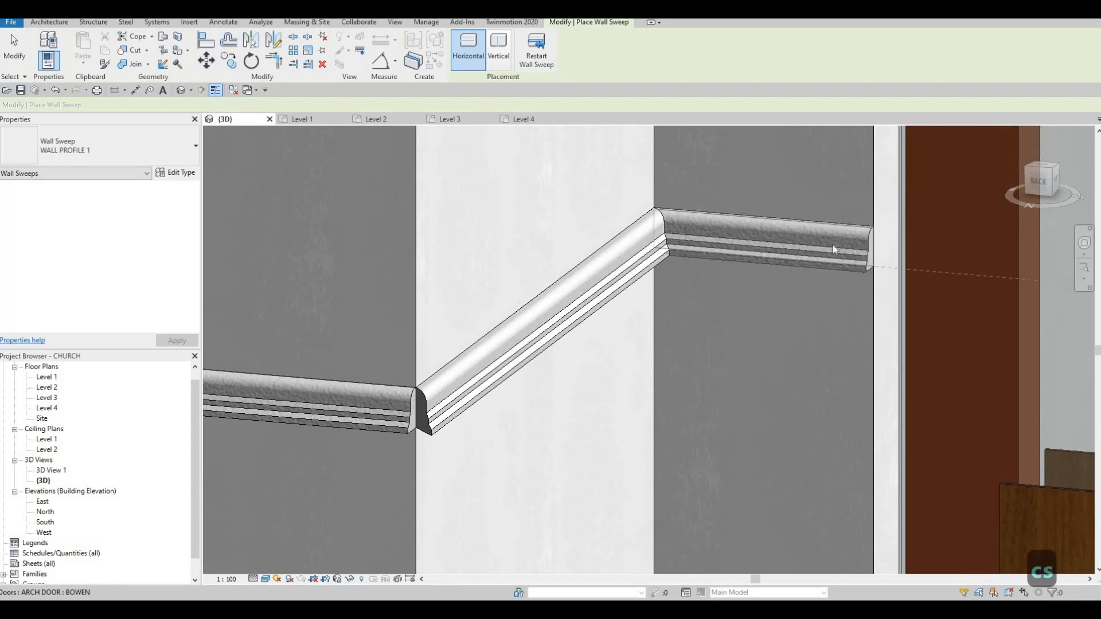
scroll(820, 254, down, 5)
scroll(650, 223, up, 2)
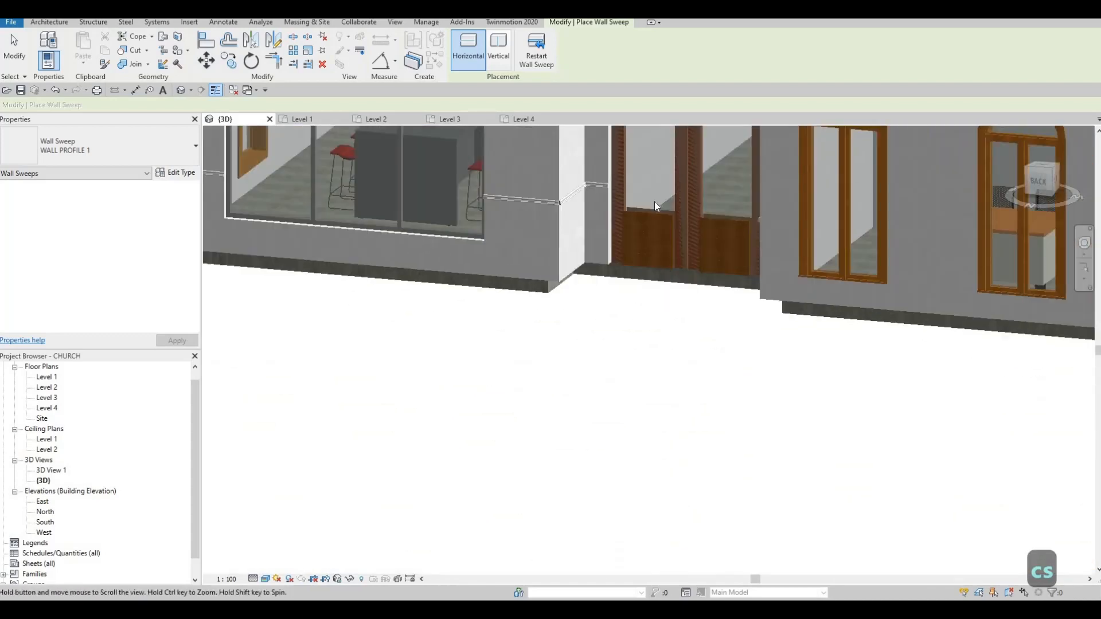
scroll(649, 222, up, 3)
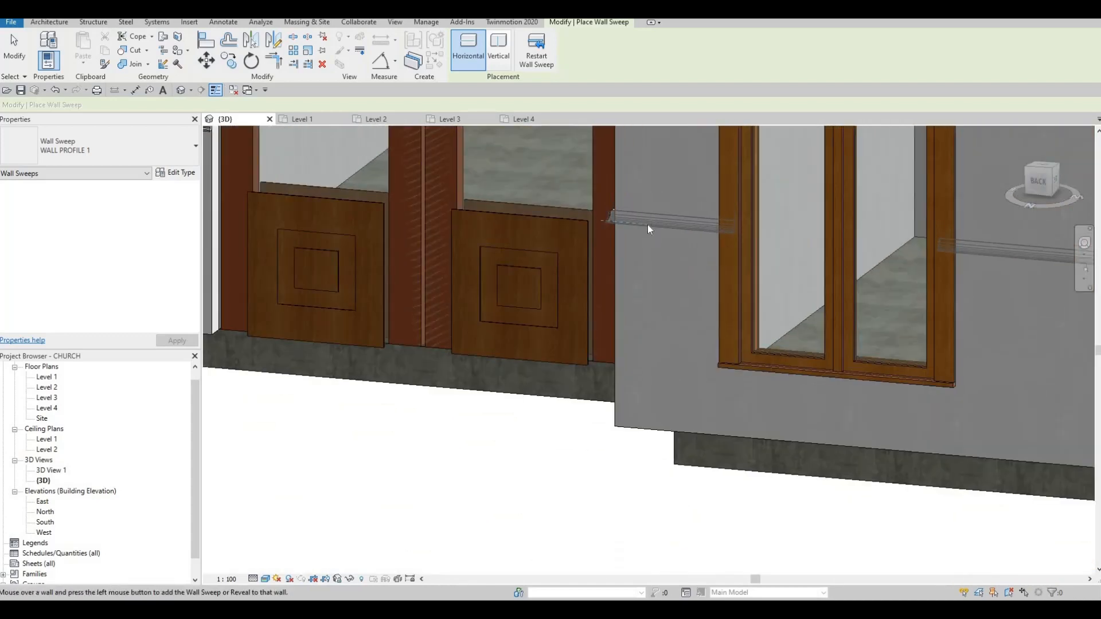
click(648, 228)
key(Escape)
key(Escape)
- Create a similar WALL PROFILE 1 sweep on the side wall around the facade's far corner, past the long glazed window
scroll(648, 229, down, 4)
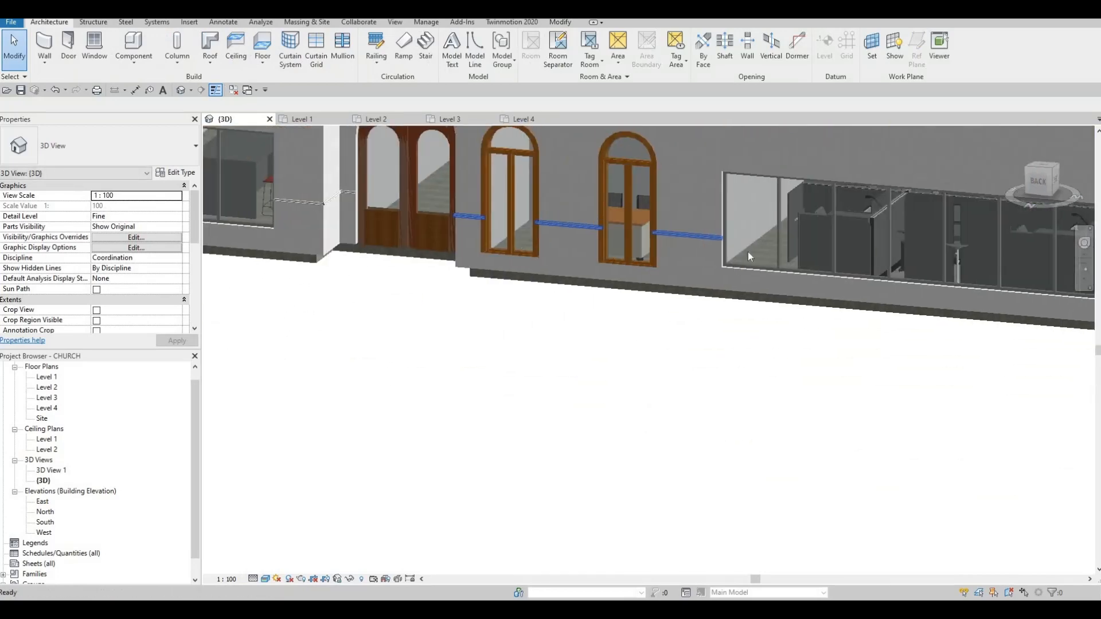
middle_drag(935, 258, 704, 245)
scroll(704, 243, down, 2)
middle_drag(1038, 244, 686, 234)
scroll(763, 247, up, 2)
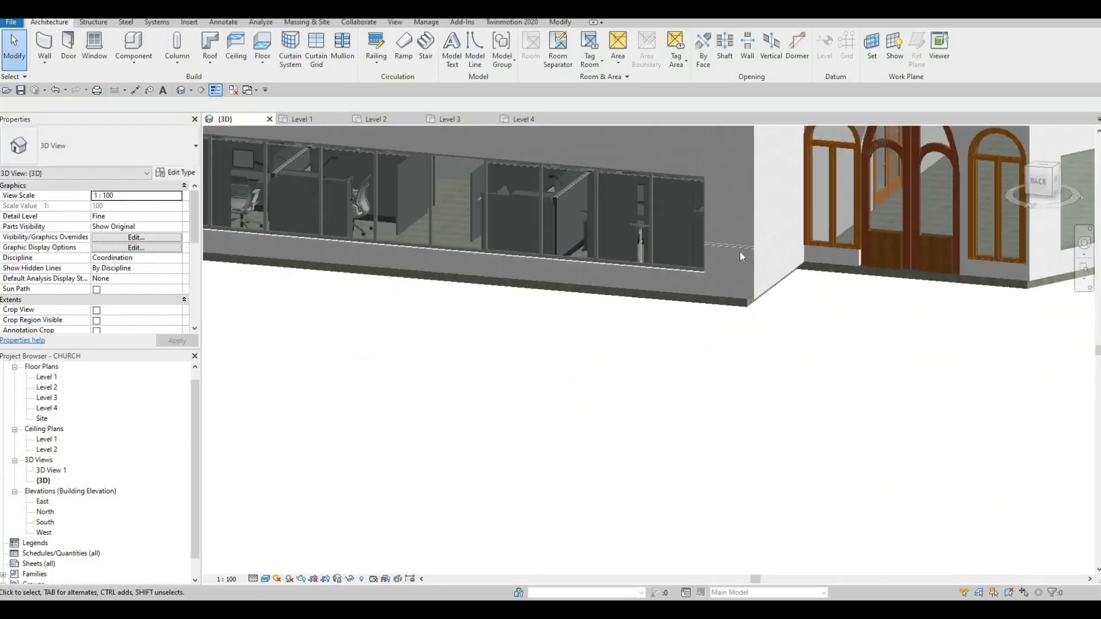
scroll(740, 253, up, 2)
click(739, 253)
key(c)
key(s)
scroll(727, 241, up, 2)
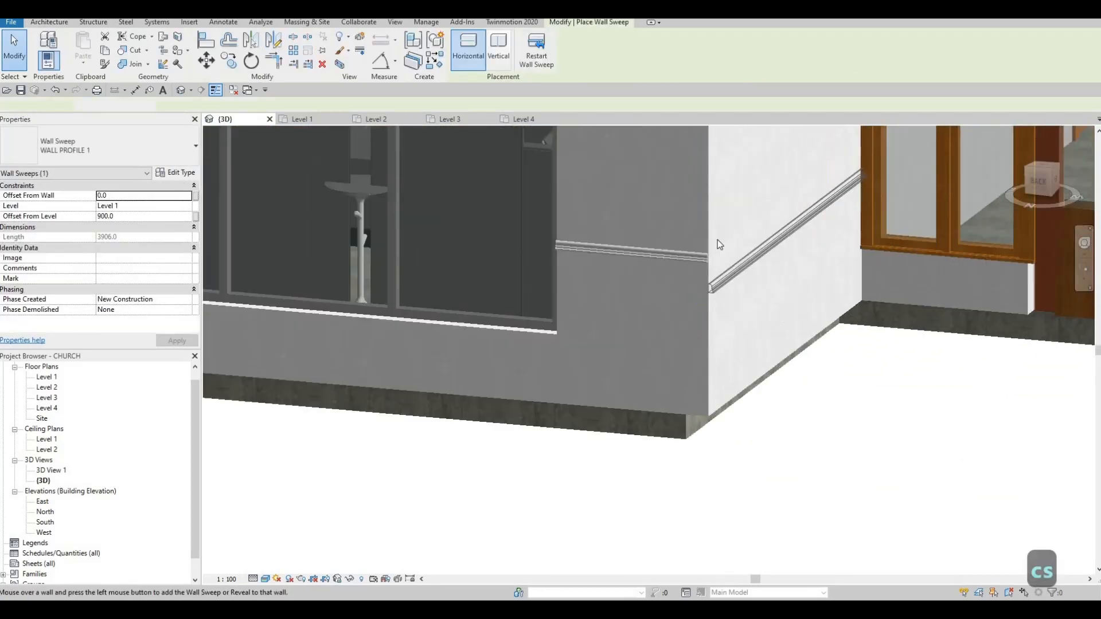
scroll(717, 240, up, 2)
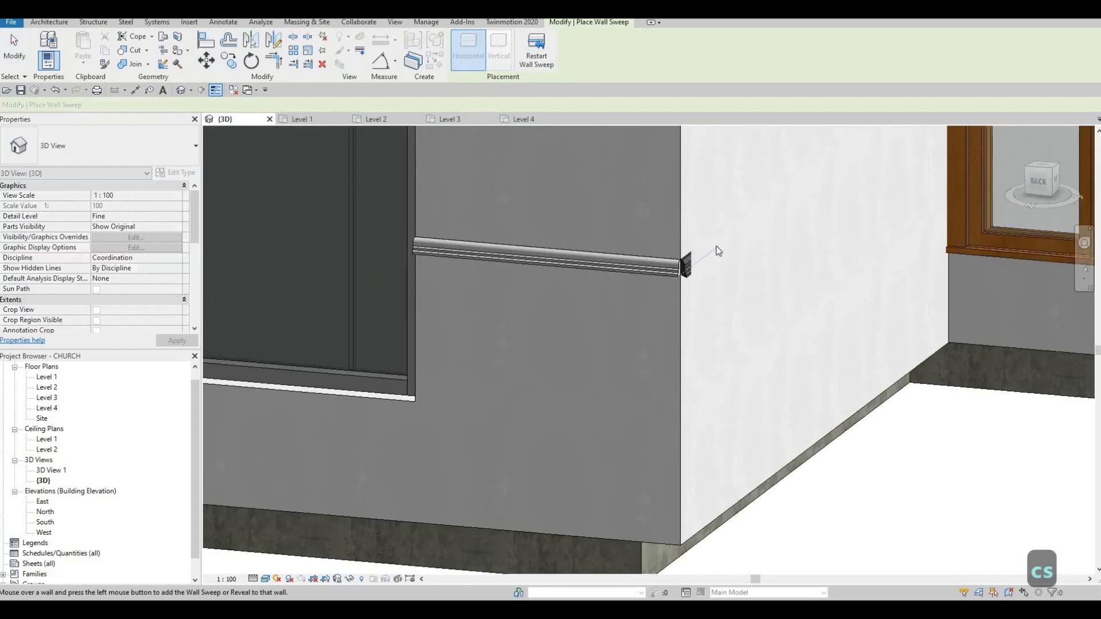
key(Escape)
key(Escape)
- Create a similar WALL PROFILE 1 sweep on the recessed facade with the second arched door and its flanking windows
scroll(552, 278, down, 5)
middle_drag(760, 239, 489, 287)
scroll(477, 267, down, 1)
middle_drag(479, 238, 403, 225)
key(Escape)
key(Escape)
scroll(436, 234, up, 3)
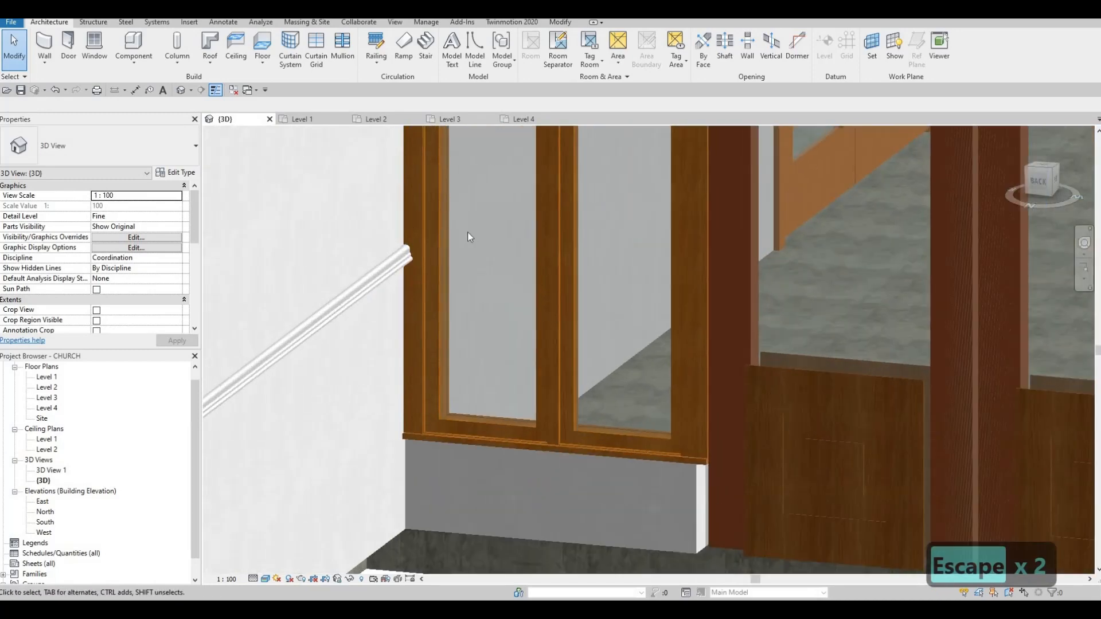
key(c)
key(s)
scroll(470, 236, up, 3)
click(371, 270)
key(c)
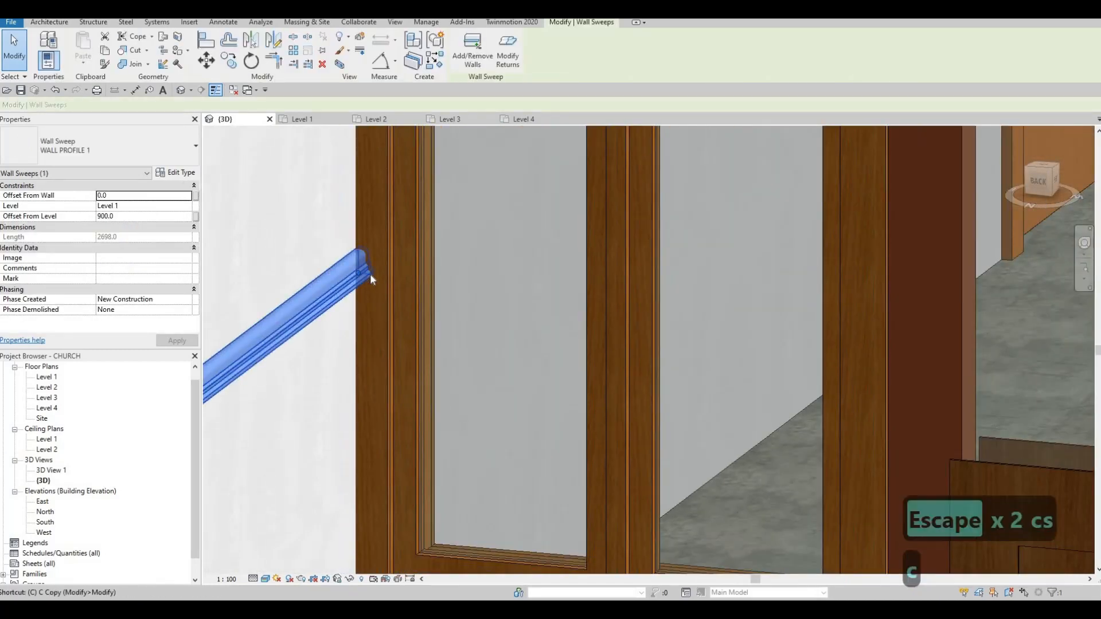
key(s)
click(370, 273)
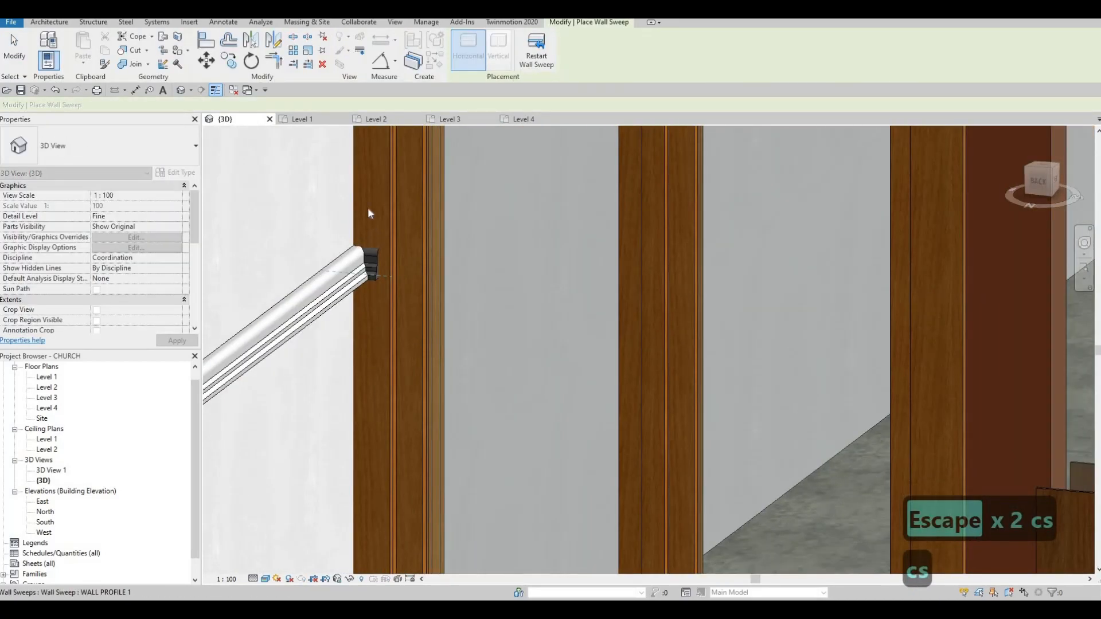
key(Escape)
key(Escape)
- Examine the recessed facade past the second arched door to locate the sweep's end at the far corner
scroll(601, 253, down, 2)
scroll(458, 263, down, 3)
middle_drag(781, 308, 475, 263)
scroll(475, 264, down, 2)
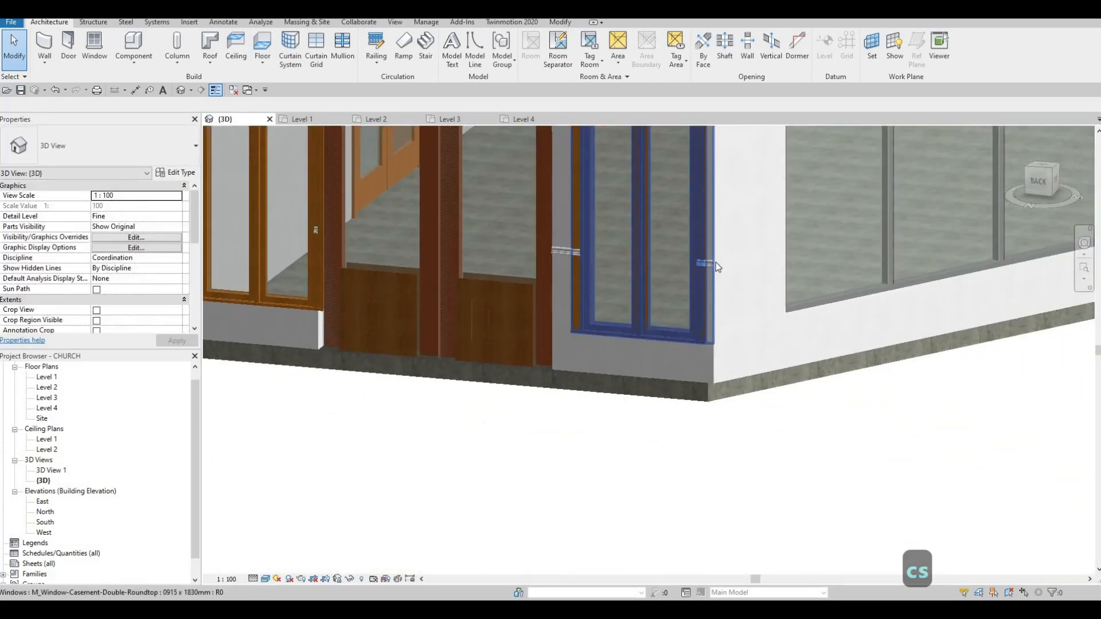
scroll(716, 263, up, 1)
middle_drag(715, 263, 677, 269)
scroll(677, 270, up, 1)
key(Escape)
key(Escape)
click(676, 268)
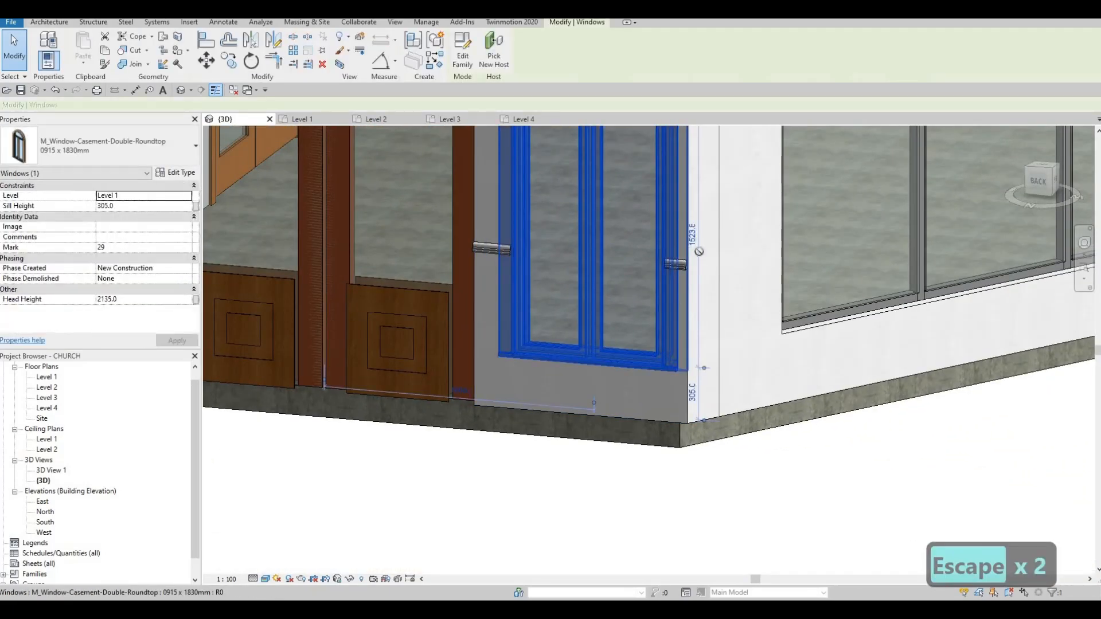
key(c)
key(s)
scroll(676, 274, up, 3)
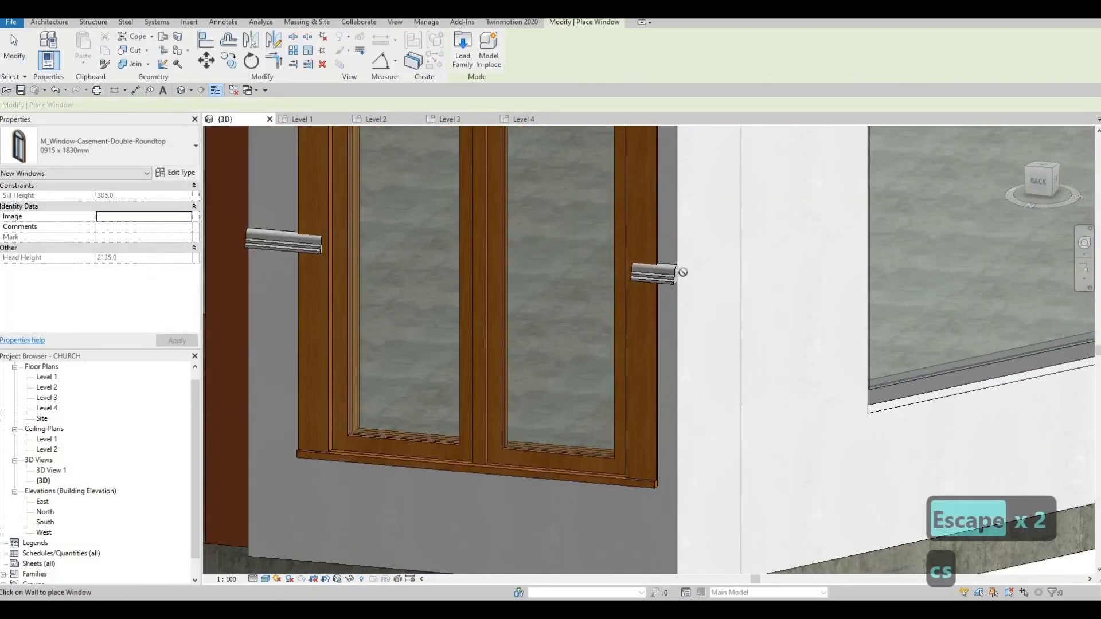
scroll(671, 269, up, 4)
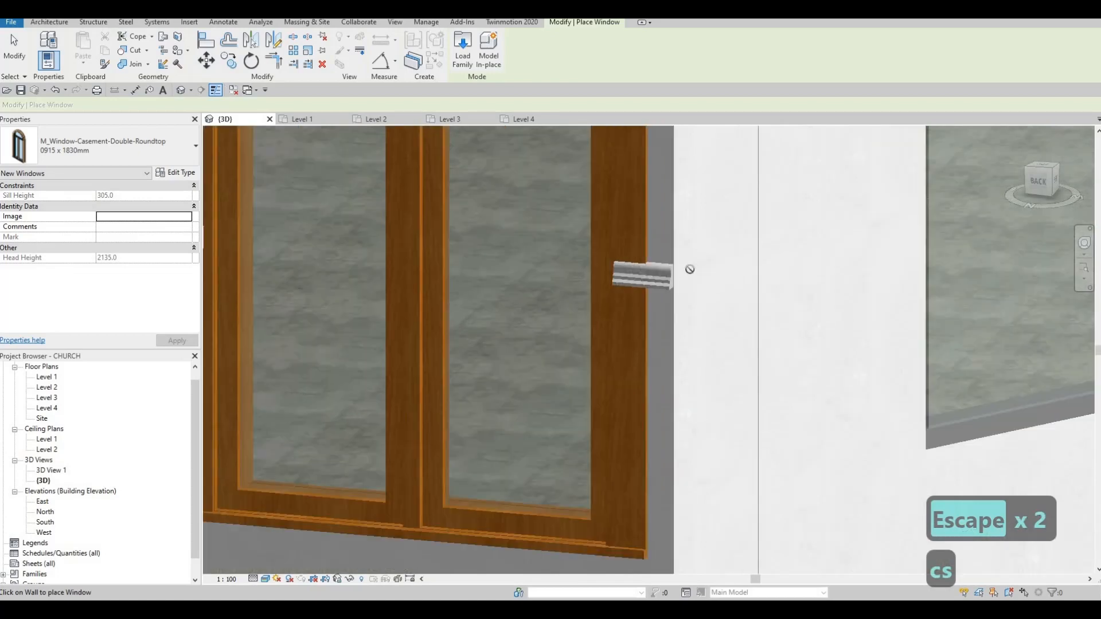
key(Escape)
key(Escape)
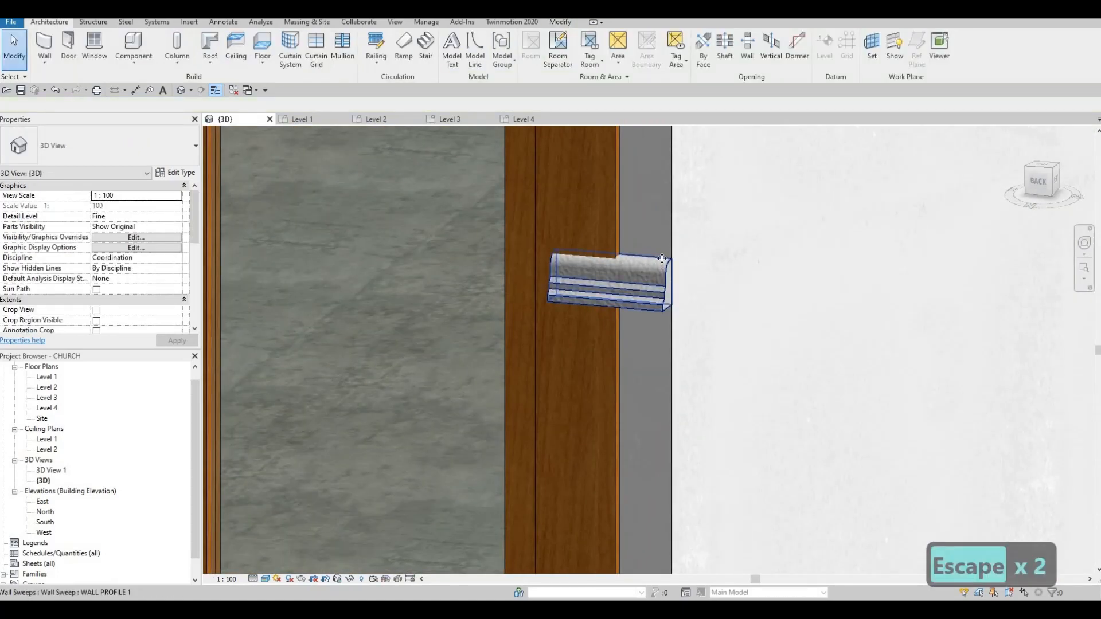
- Create a similar WALL PROFILE 1 sweep on the adjoining side wall with the large glazed window, around the far corner
click(662, 260)
key(c)
key(s)
scroll(665, 312, up, 1)
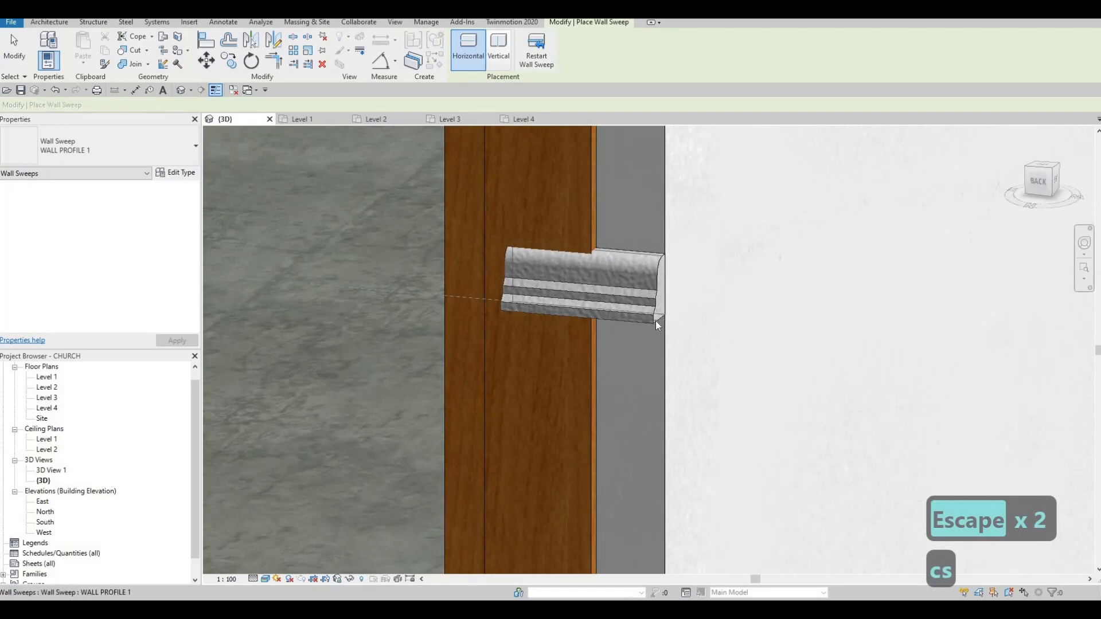
scroll(691, 295, down, 2)
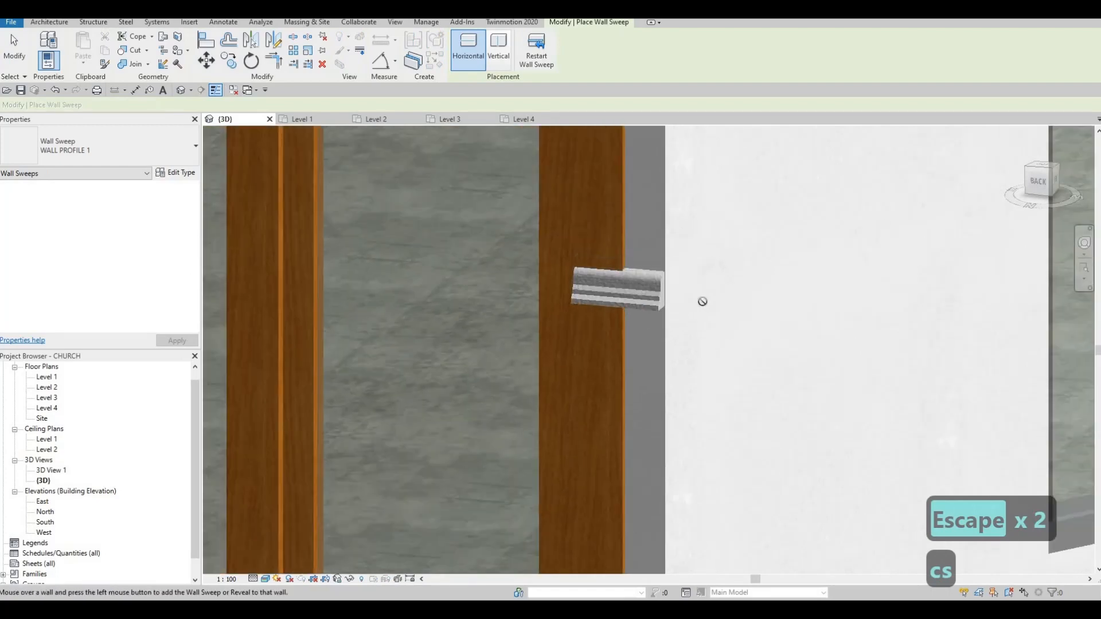
shift+middle_drag(722, 300, 497, 468)
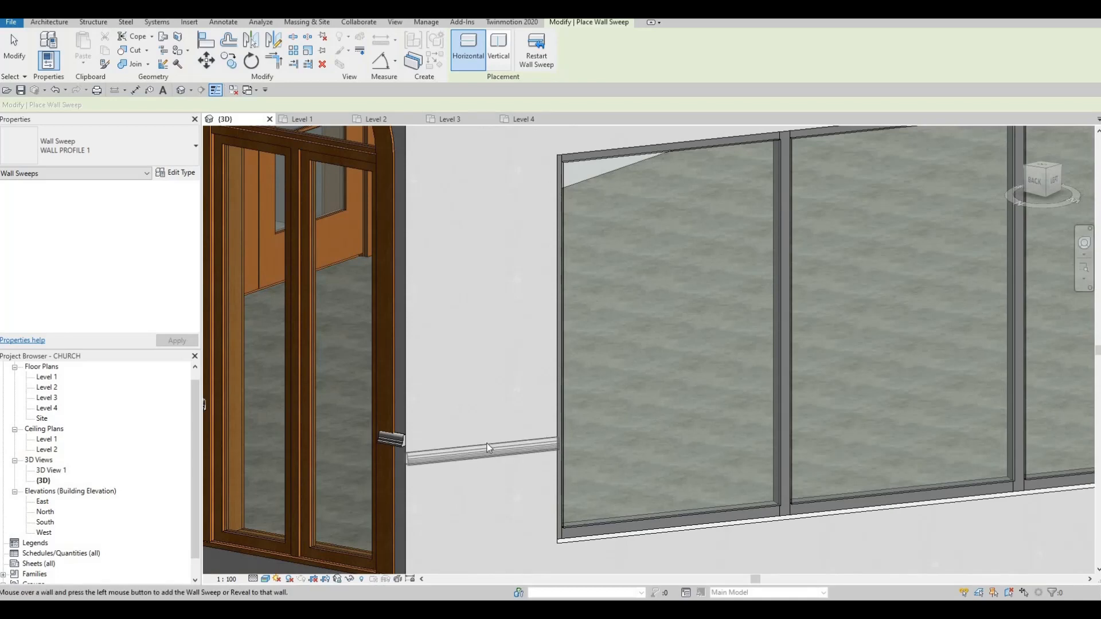
click(487, 441)
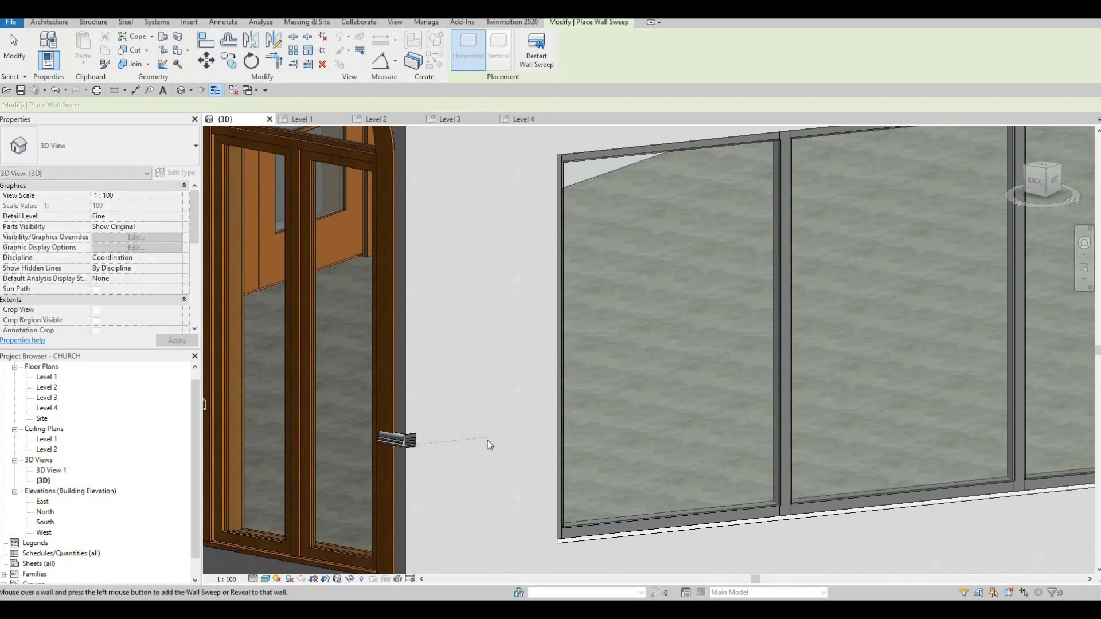
- Create a similar WALL PROFILE 1 sweep on the dark arched-window wall that meets the glazed side wall at the inner corner
key(Escape)
key(Escape)
scroll(428, 384, down, 3)
mouse_move(429, 387)
shift+middle_down()
mouse_move(692, 342)
mouse_move(786, 357)
mouse_move(690, 445)
mouse_move(703, 263)
mouse_move(566, 390)
mouse_move(549, 343)
mouse_move(465, 402)
mouse_move(442, 386)
shift+middle_up()
scroll(549, 343, down, 3)
click(565, 332)
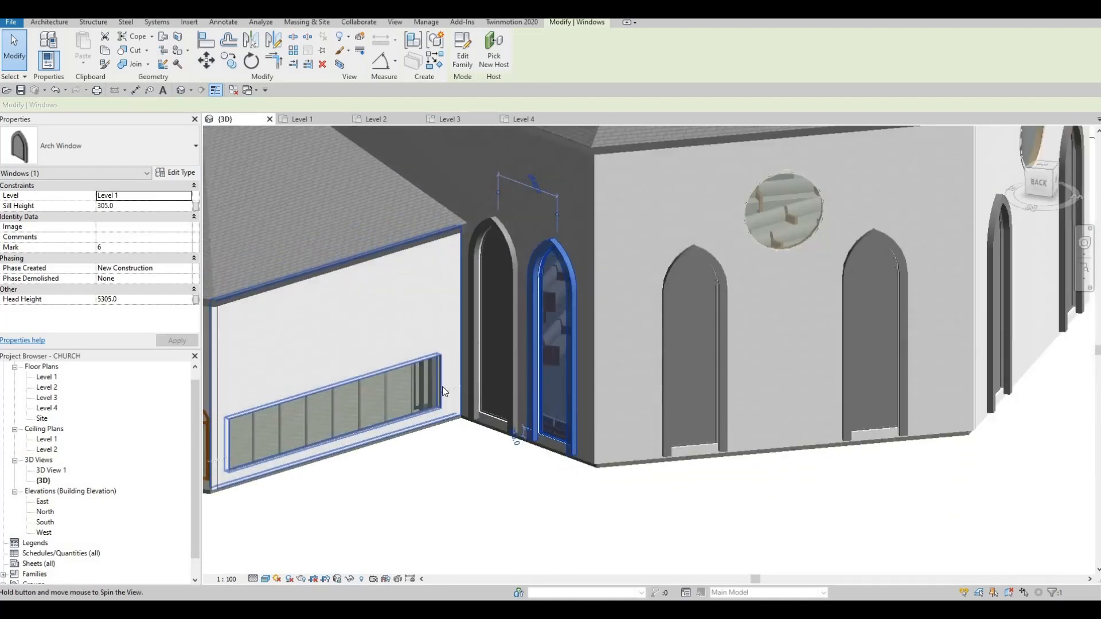
scroll(455, 384, up, 8)
key(Escape)
click(438, 376)
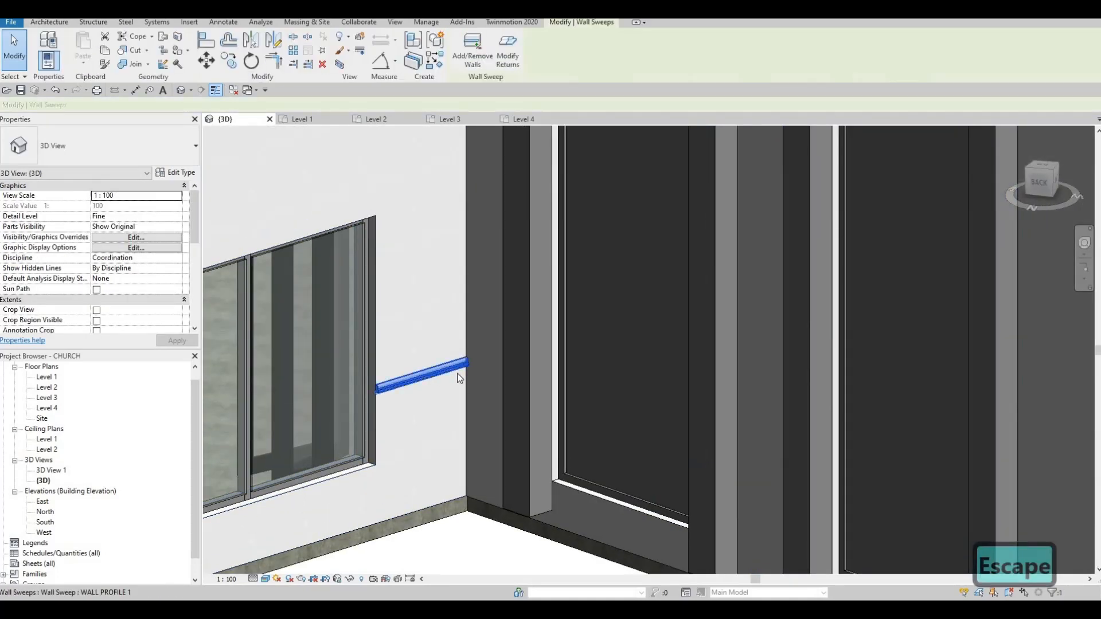
key(c)
key(s)
scroll(487, 364, up, 3)
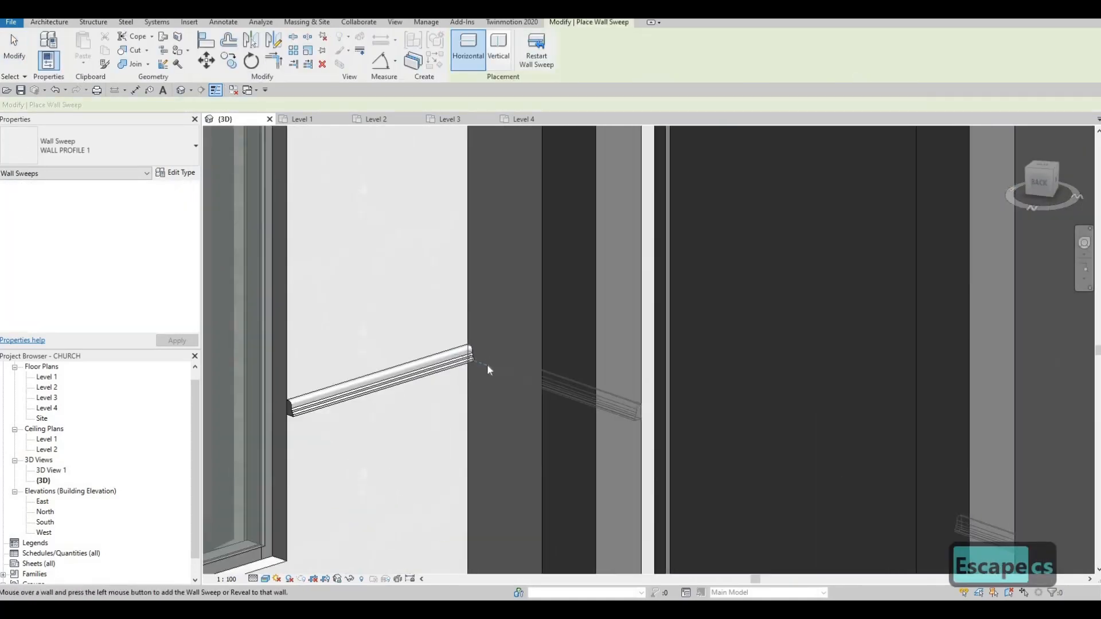
click(487, 365)
key(Escape)
- Create a similar WALL PROFILE 1 sweep around the outer corner, on the next wall with two arched windows and a round window
scroll(602, 396, down, 5)
middle_drag(737, 467, 581, 421)
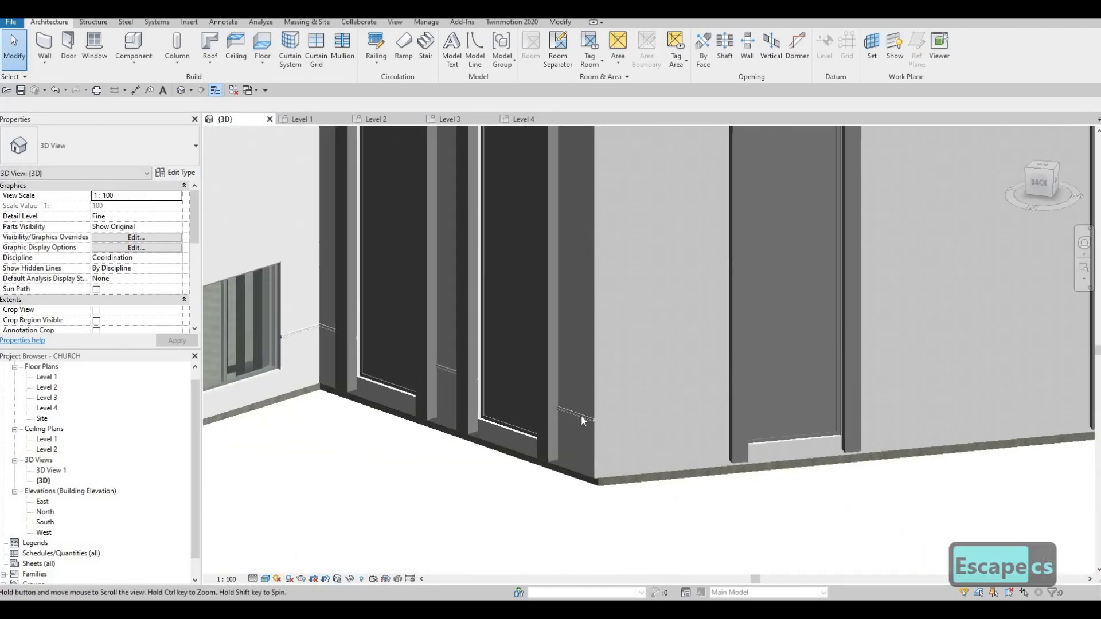
scroll(583, 421, down, 2)
click(568, 416)
key(c)
key(s)
scroll(524, 409, up, 4)
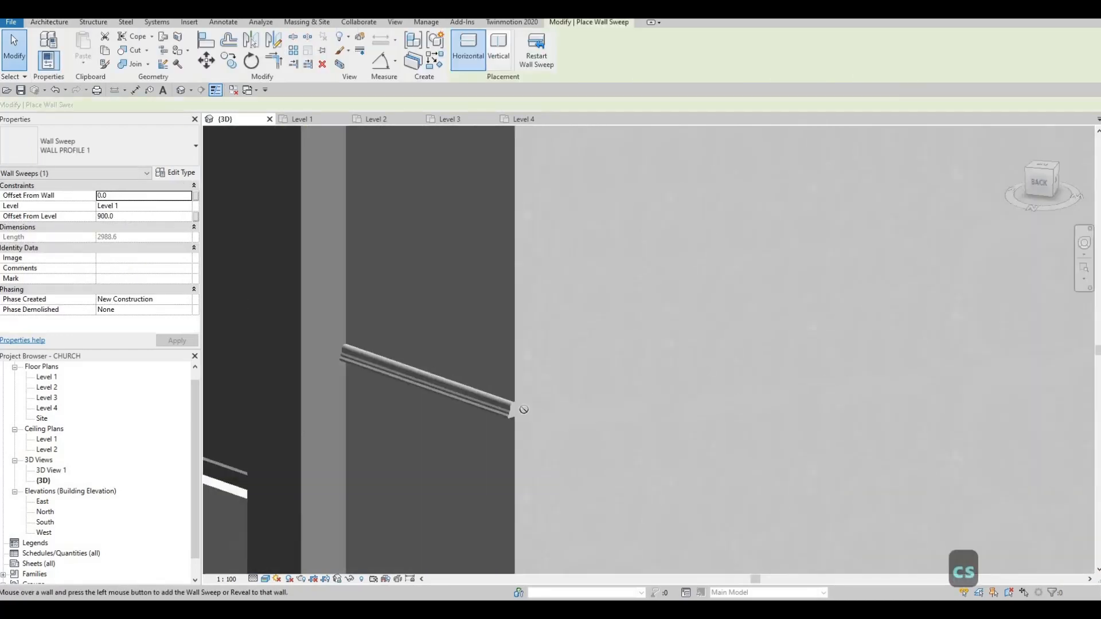
scroll(547, 421, up, 1)
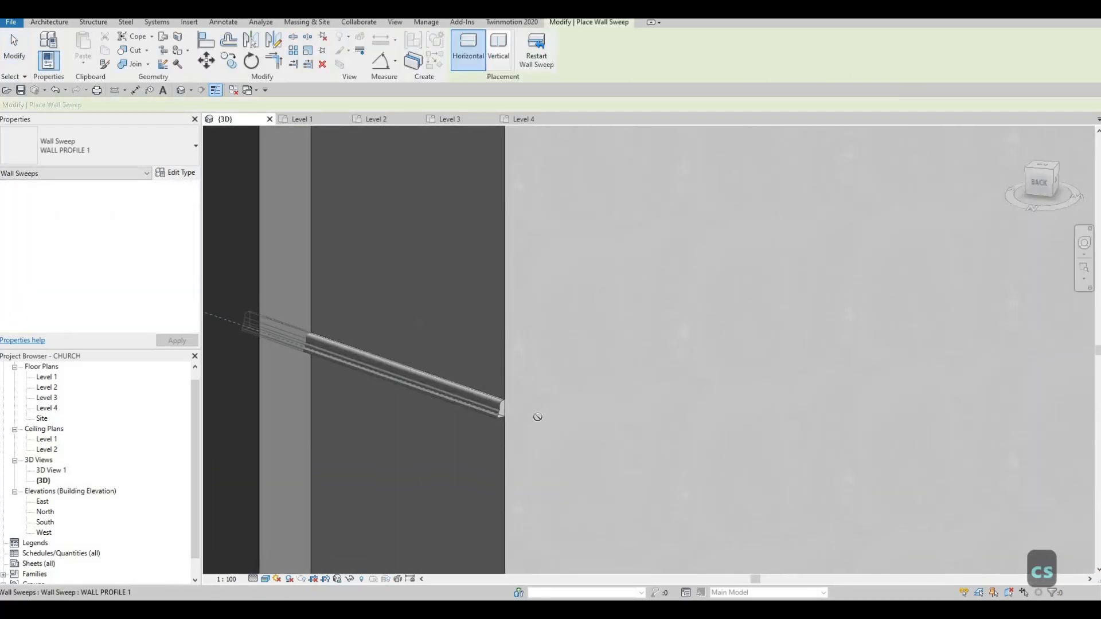
click(608, 408)
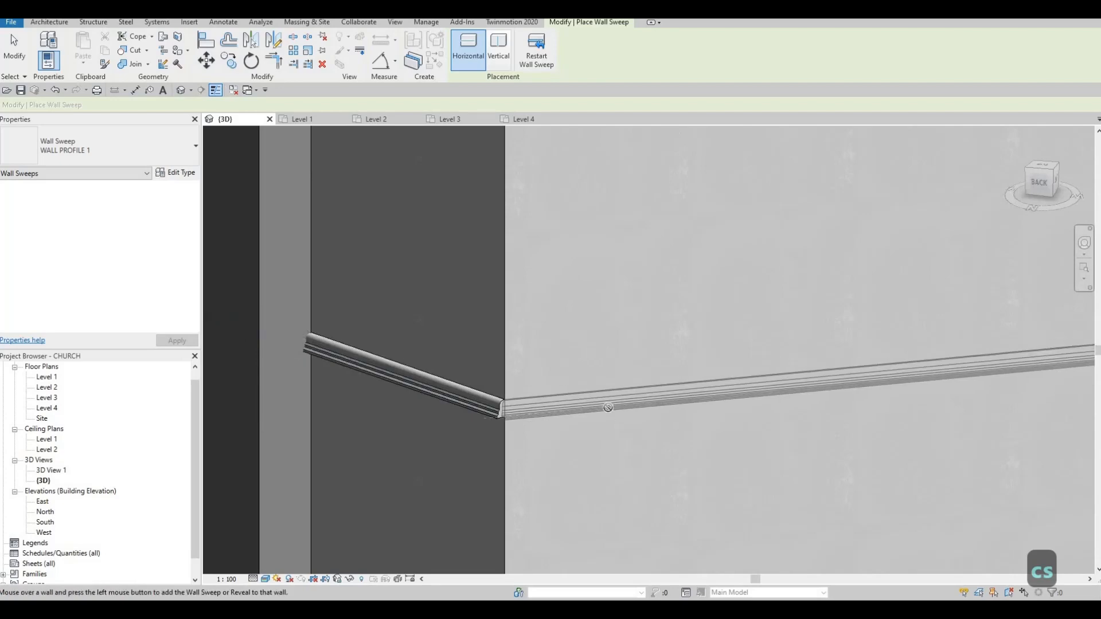
key(Escape)
key(Escape)
- Create a similar WALL PROFILE 1 sweep on the following angled wall of the polygonal wing, starting at its shared corner
scroll(598, 377, down, 5)
middle_drag(599, 376, 412, 375)
scroll(642, 377, down, 1)
middle_drag(654, 378, 457, 368)
scroll(457, 368, down, 4)
shift+middle_drag(559, 390, 418, 439)
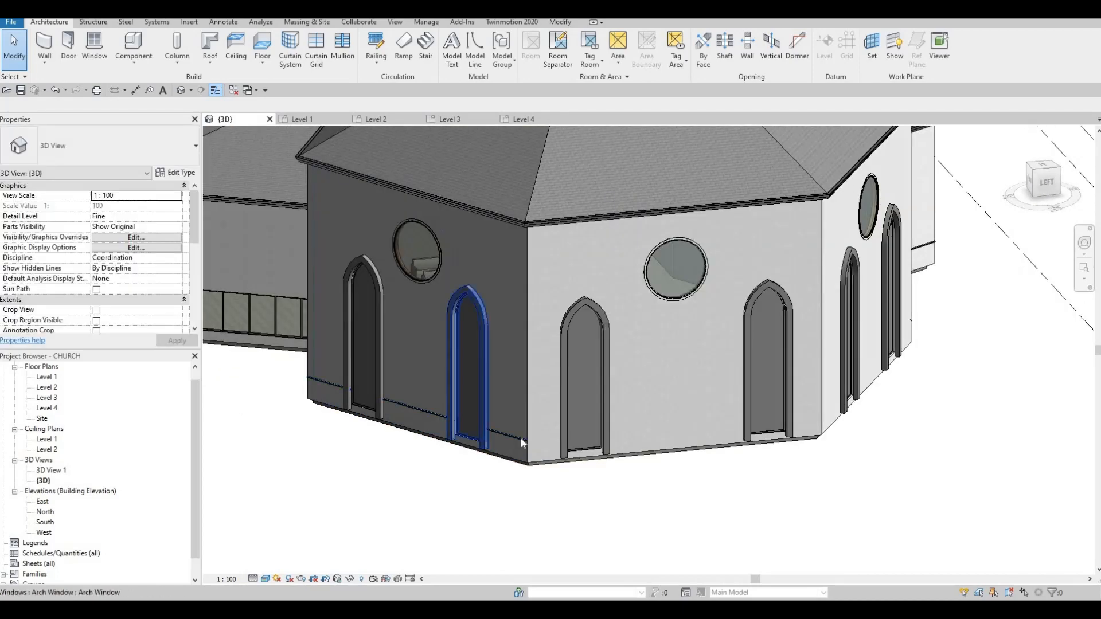
scroll(521, 439, up, 2)
click(521, 438)
key(c)
key(s)
scroll(500, 450, up, 2)
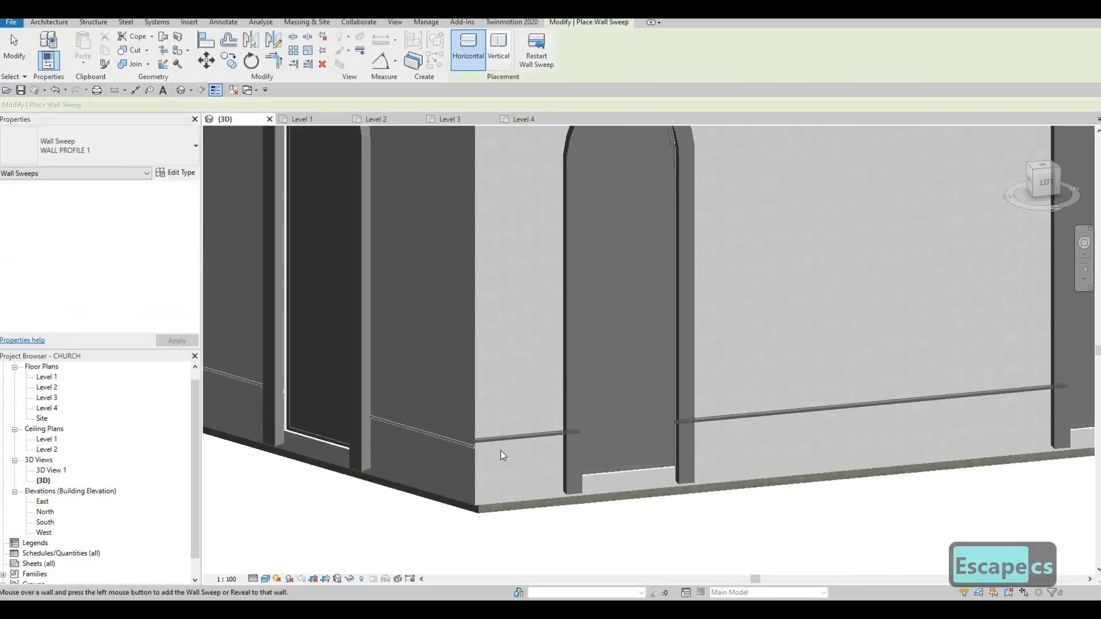
scroll(501, 451, up, 2)
click(500, 450)
key(Escape)
key(Escape)
- Create a similar WALL PROFILE 1 sweep on the polygonal wing's last bare wall, starting at the corner and running toward the front facade
scroll(501, 434, down, 1)
shift+middle_drag(576, 449, 595, 454)
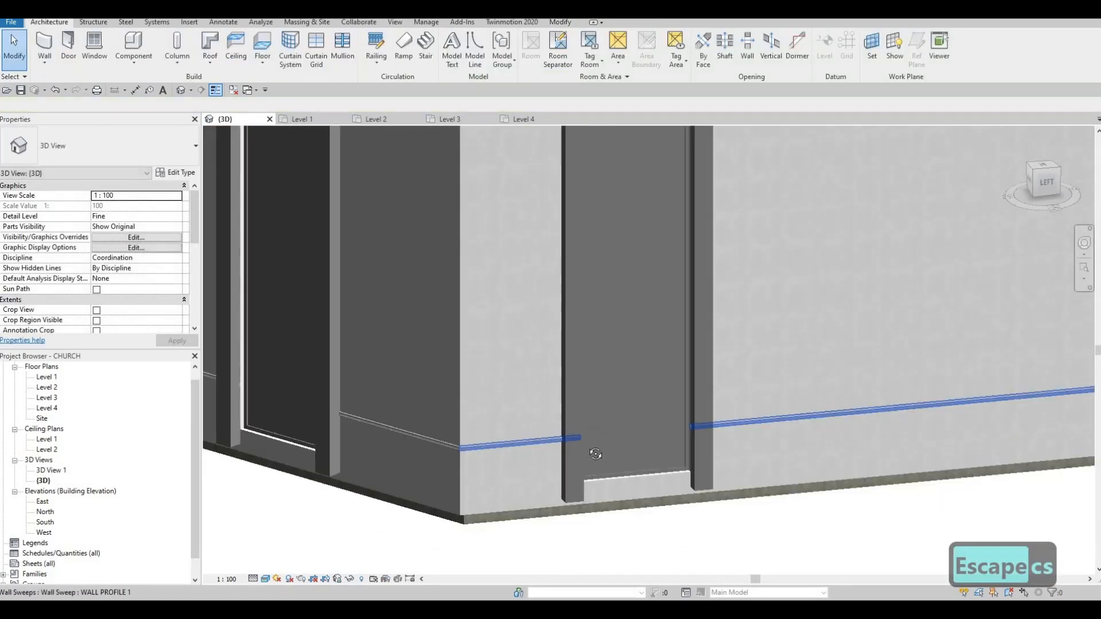
scroll(518, 463, down, 5)
shift+middle_drag(518, 463, 515, 487)
scroll(518, 483, up, 3)
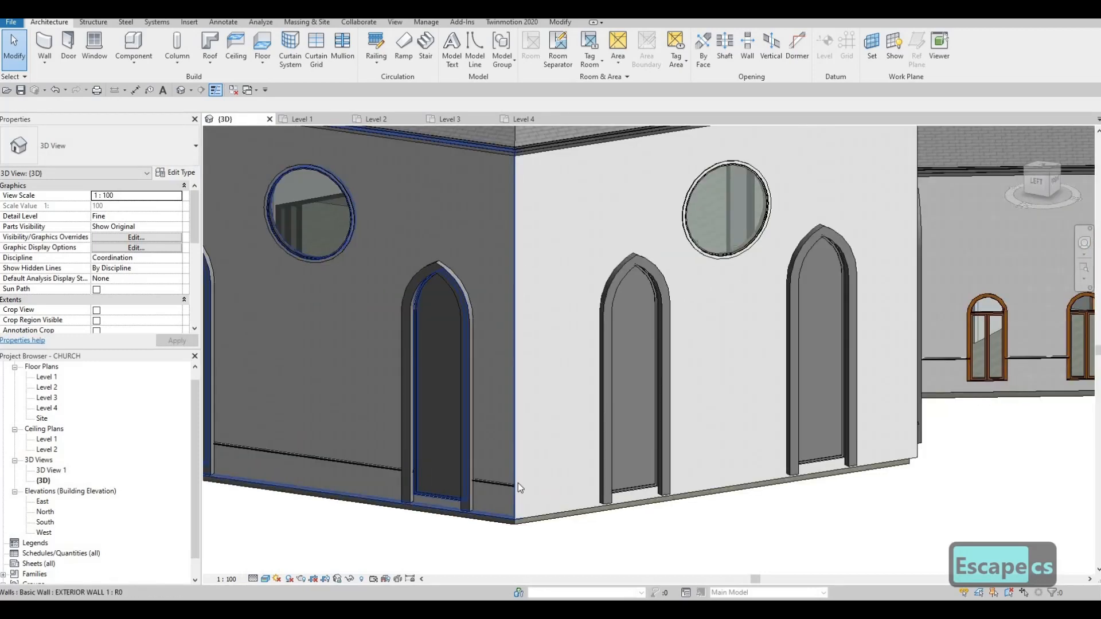
click(518, 483)
key(c)
key(s)
scroll(520, 483, up, 3)
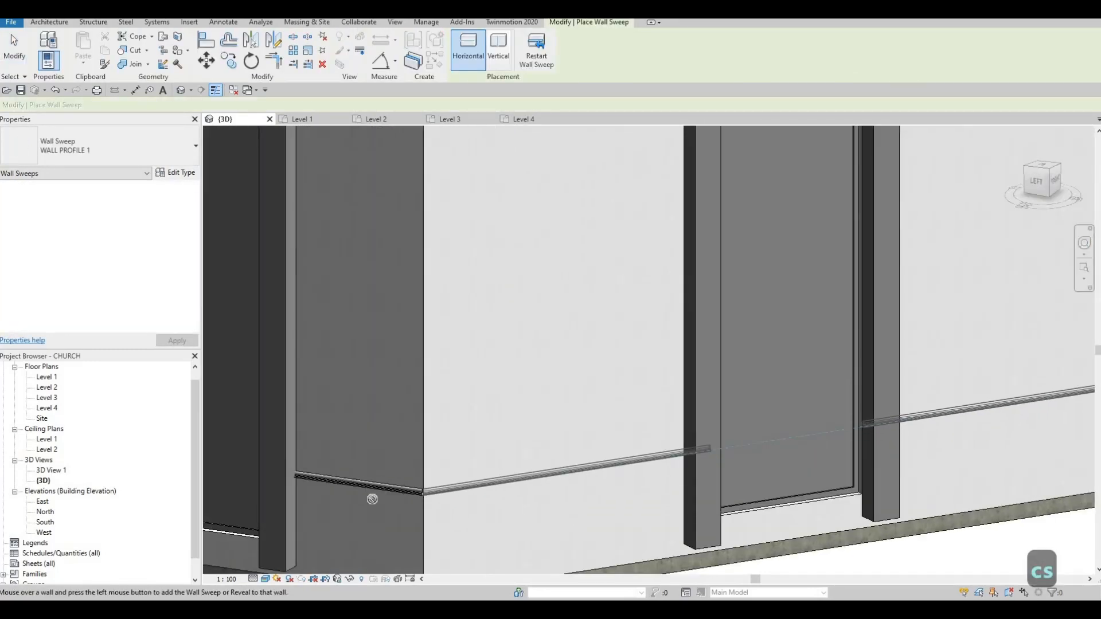
scroll(372, 499, up, 3)
click(424, 495)
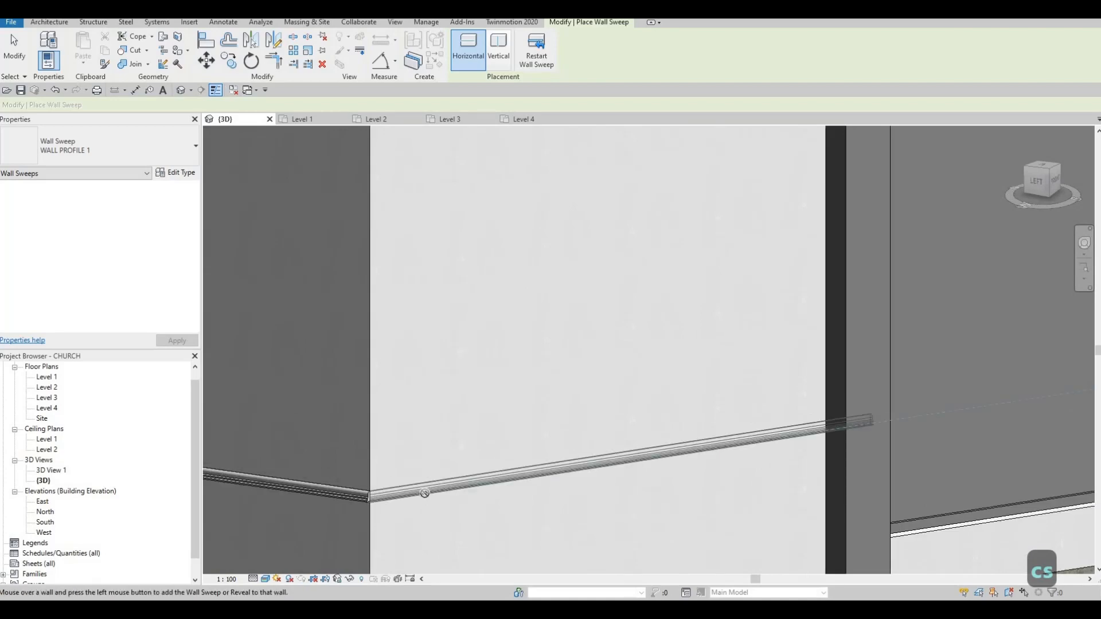
key(Escape)
- Examine the sweep around the polygonal wing and along the front facade for continuity at the corners
scroll(470, 451, down, 5)
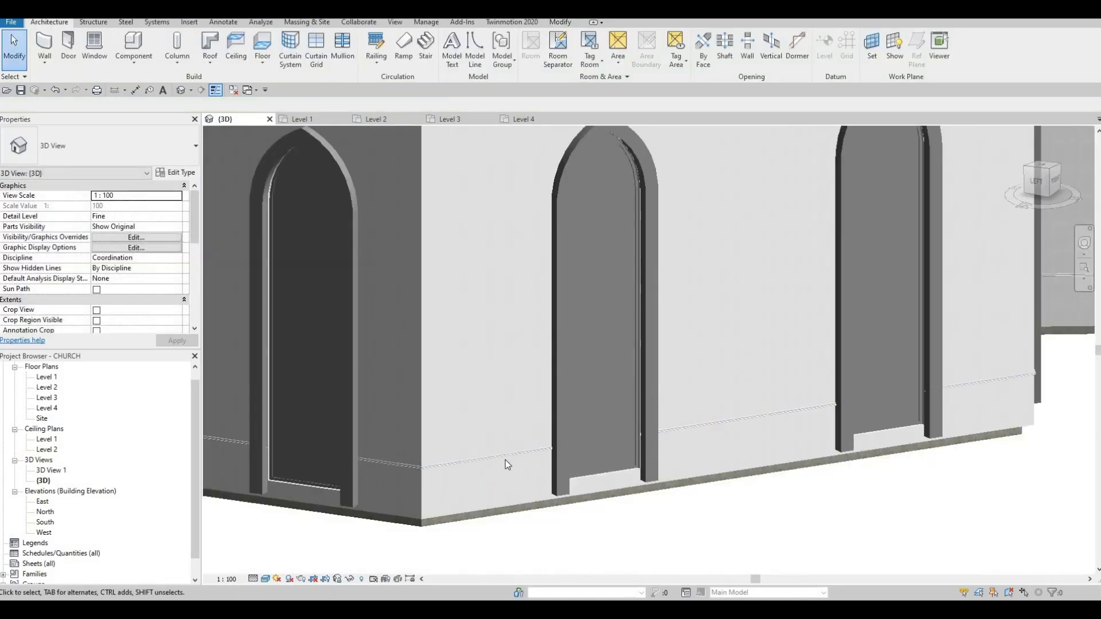
shift+middle_drag(505, 461, 531, 427)
key(Escape)
key(Escape)
key(Escape)
scroll(447, 436, up, 5)
scroll(531, 427, down, 8)
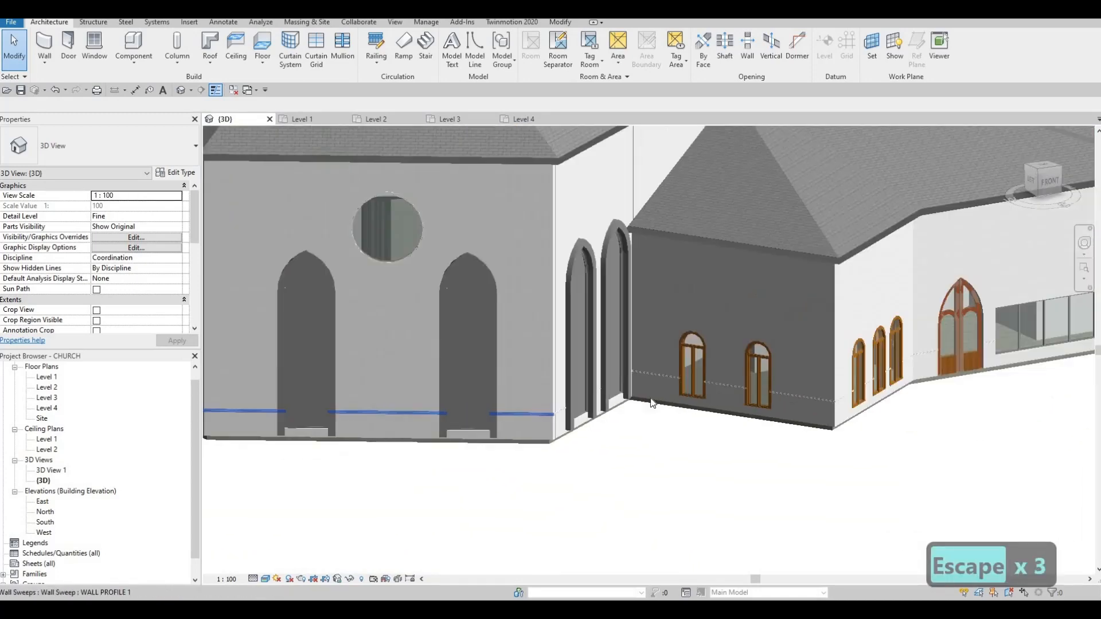
shift+middle_drag(661, 386, 677, 378)
shift+middle_drag(619, 348, 612, 367)
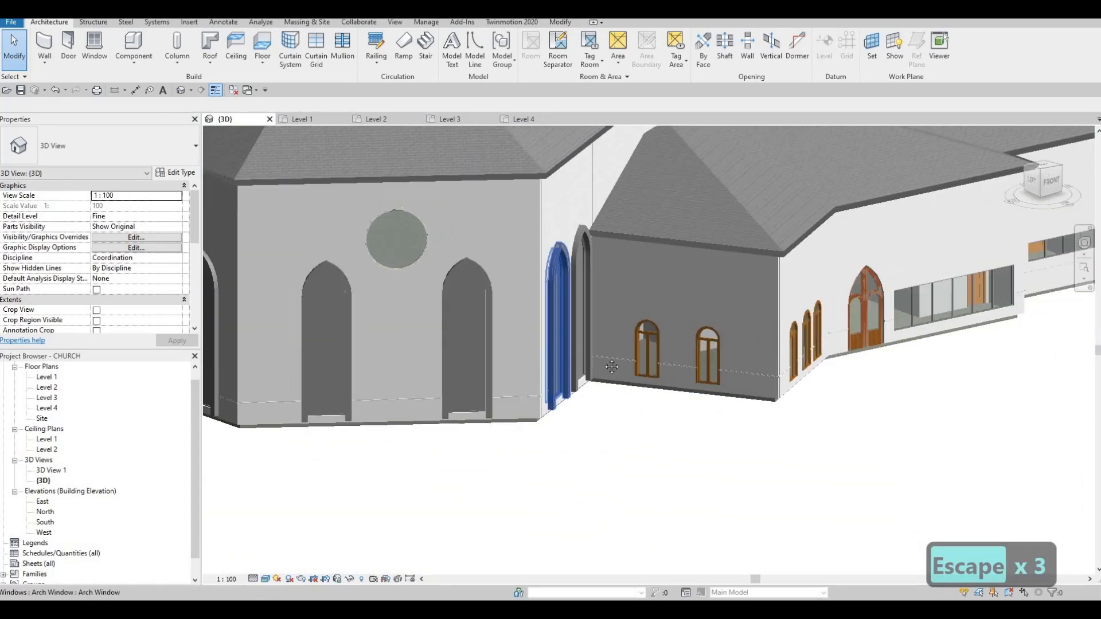
scroll(613, 356, down, 2)
click(178, 88)
key(Escape)
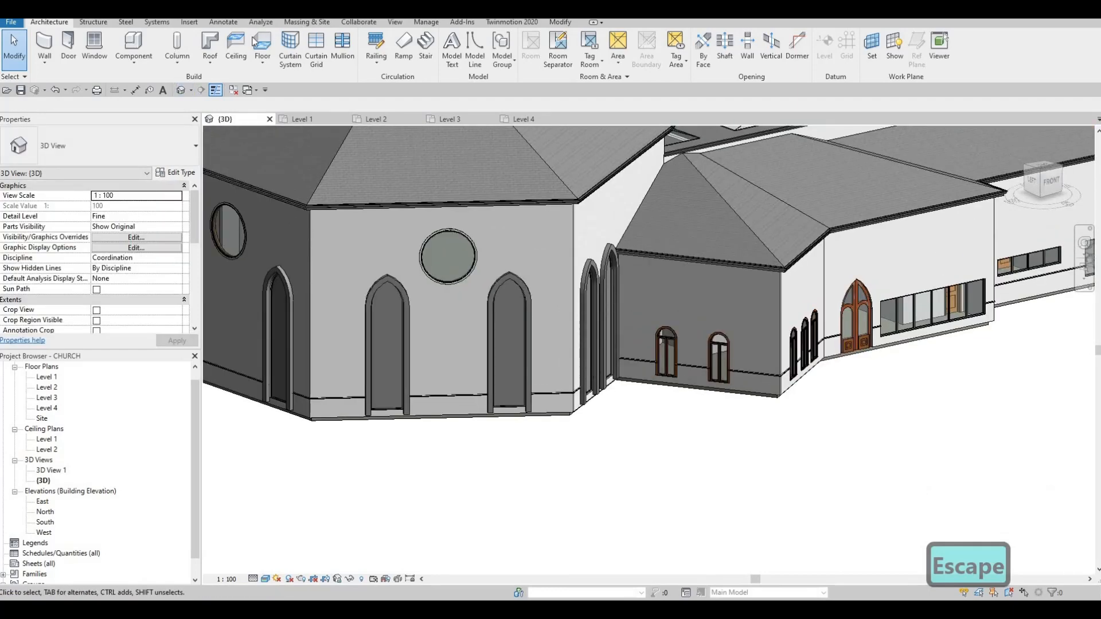
key(Escape)
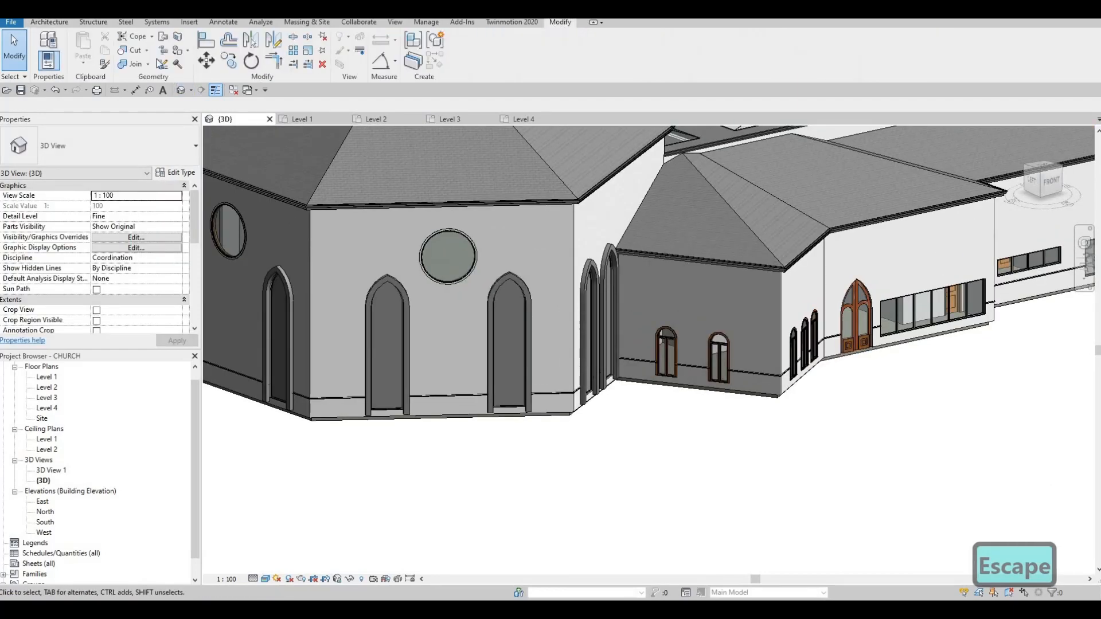
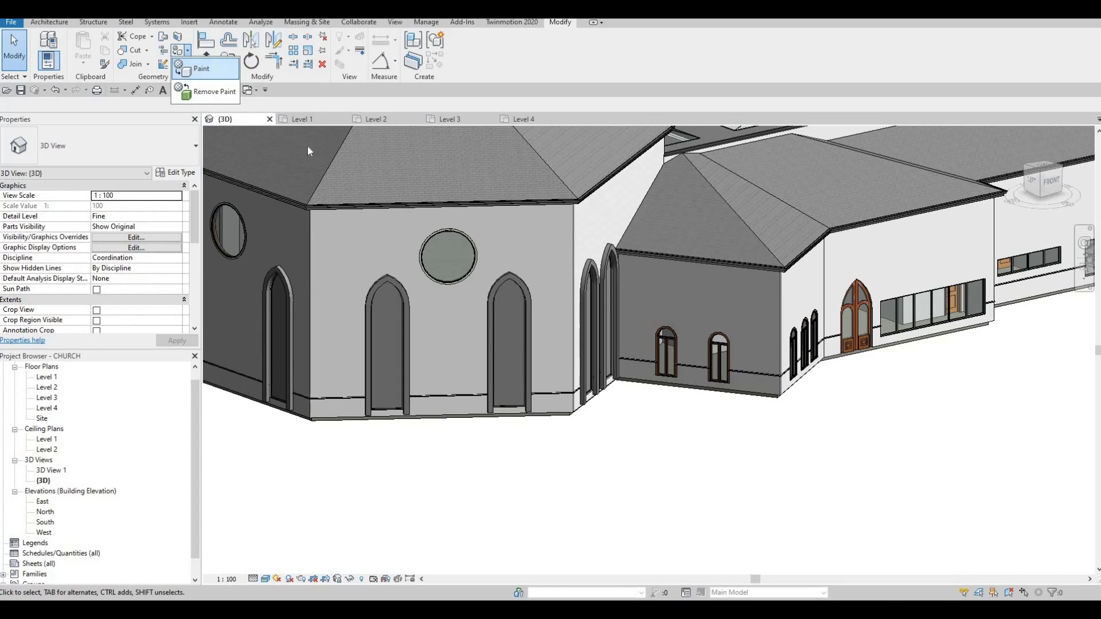
key(p)
key(t)
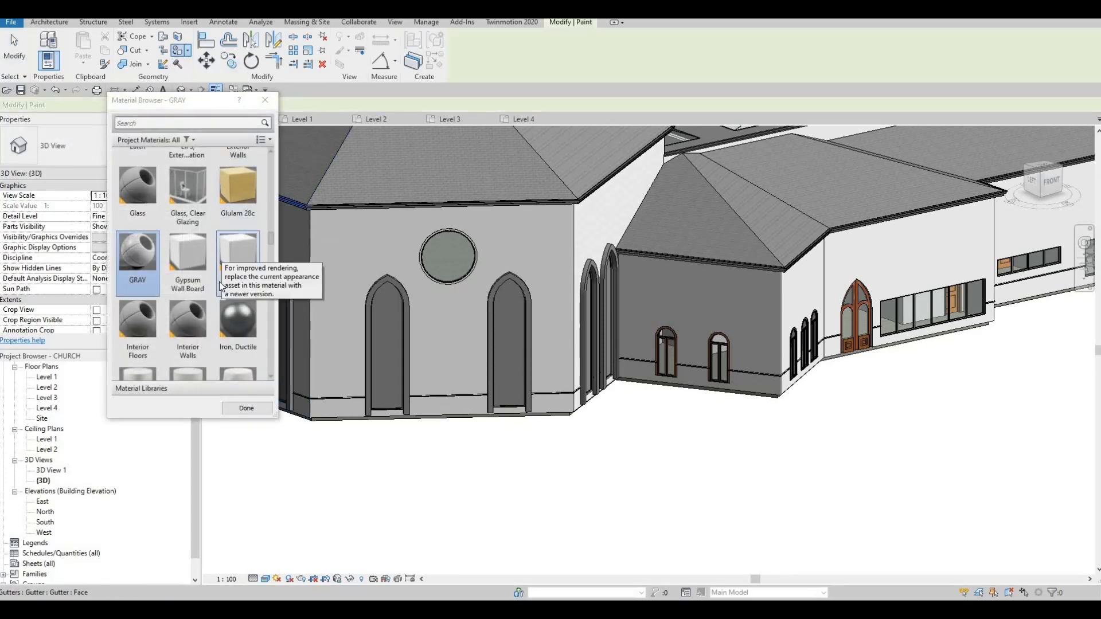
scroll(176, 269, up, 2)
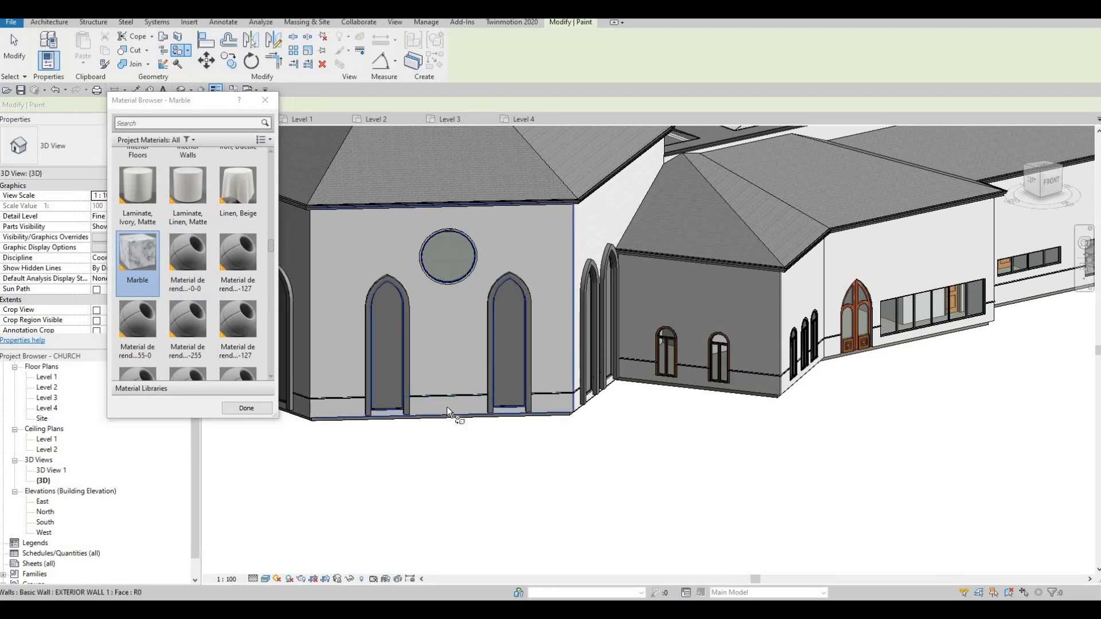
scroll(482, 411, up, 3)
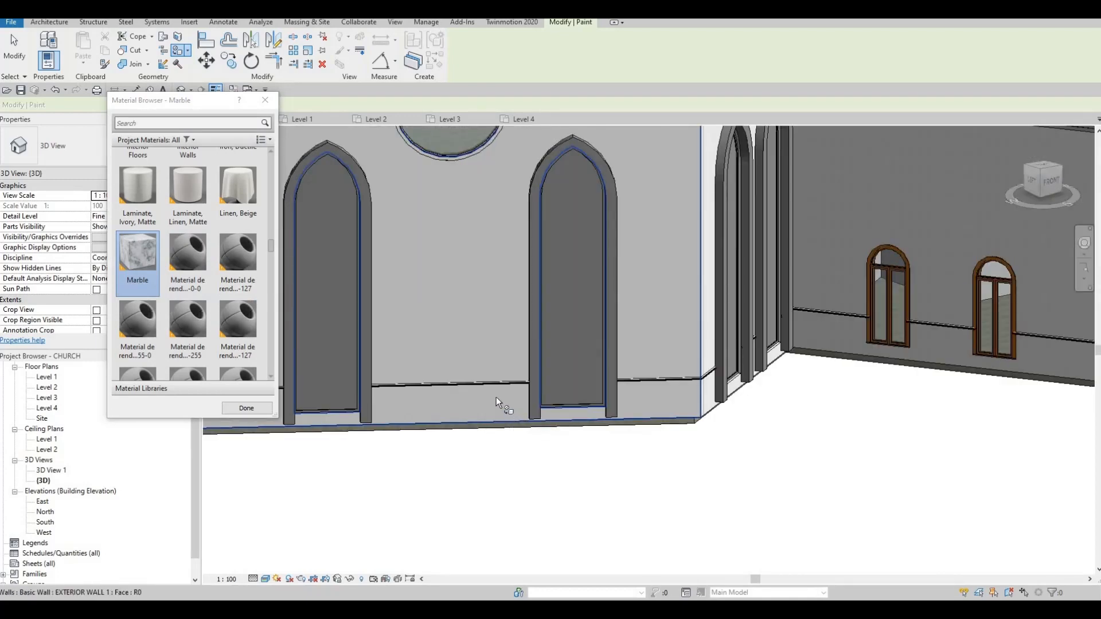
scroll(497, 397, down, 2)
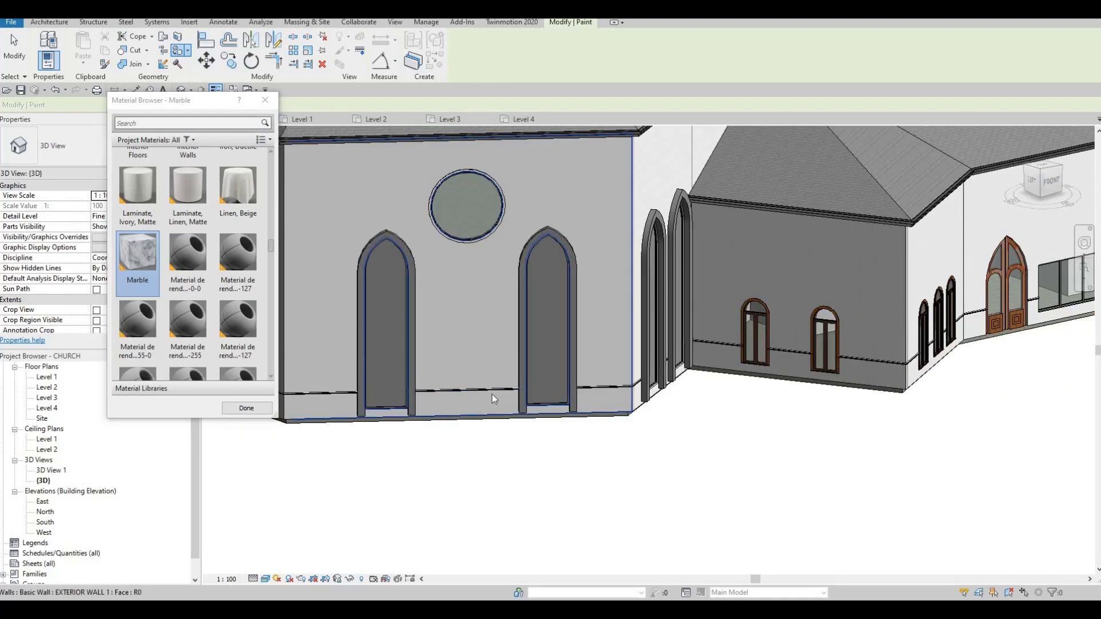
key(Escape)
key(Escape)
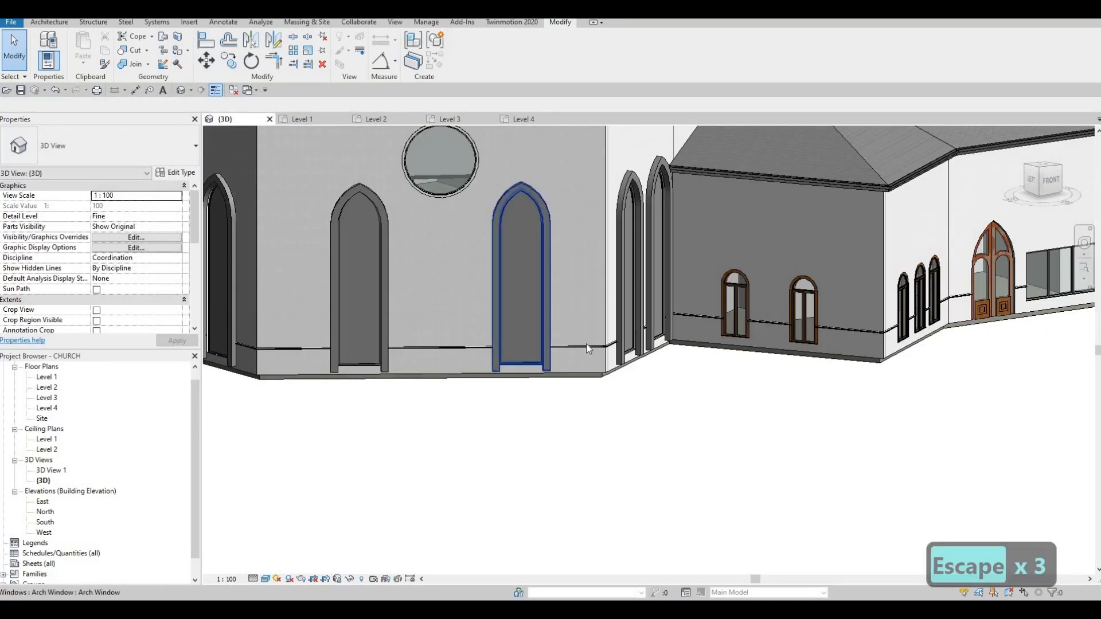
- Examine the wall areas below the sweep and the corners between the arched-window walls and the front facade
scroll(583, 346, up, 4)
scroll(574, 287, down, 2)
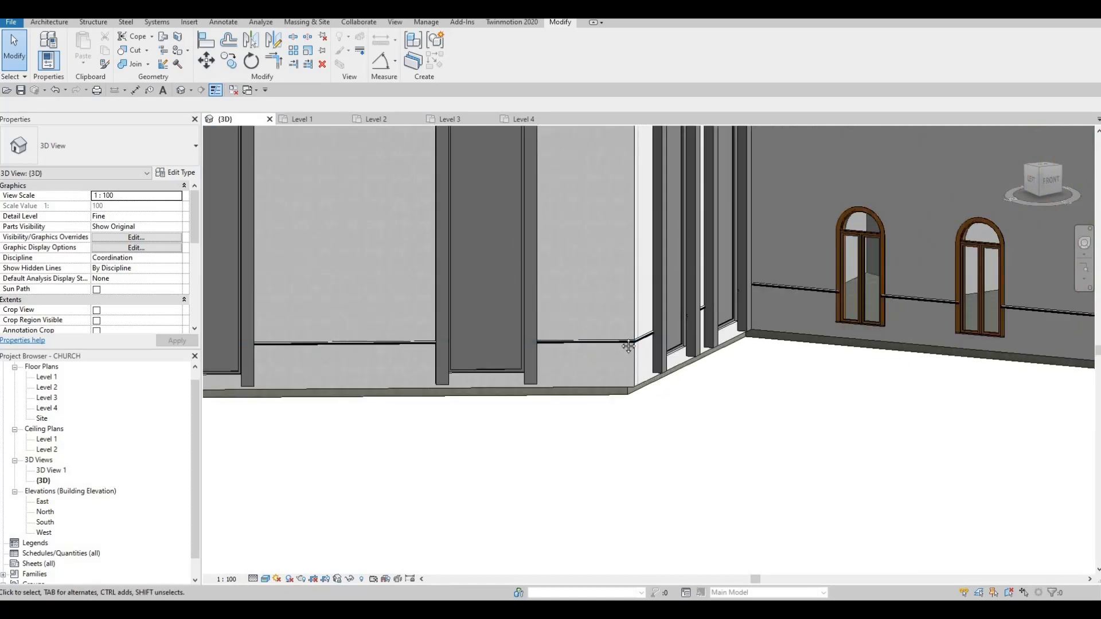
scroll(631, 356, down, 3)
key(Escape)
key(Escape)
scroll(633, 375, up, 4)
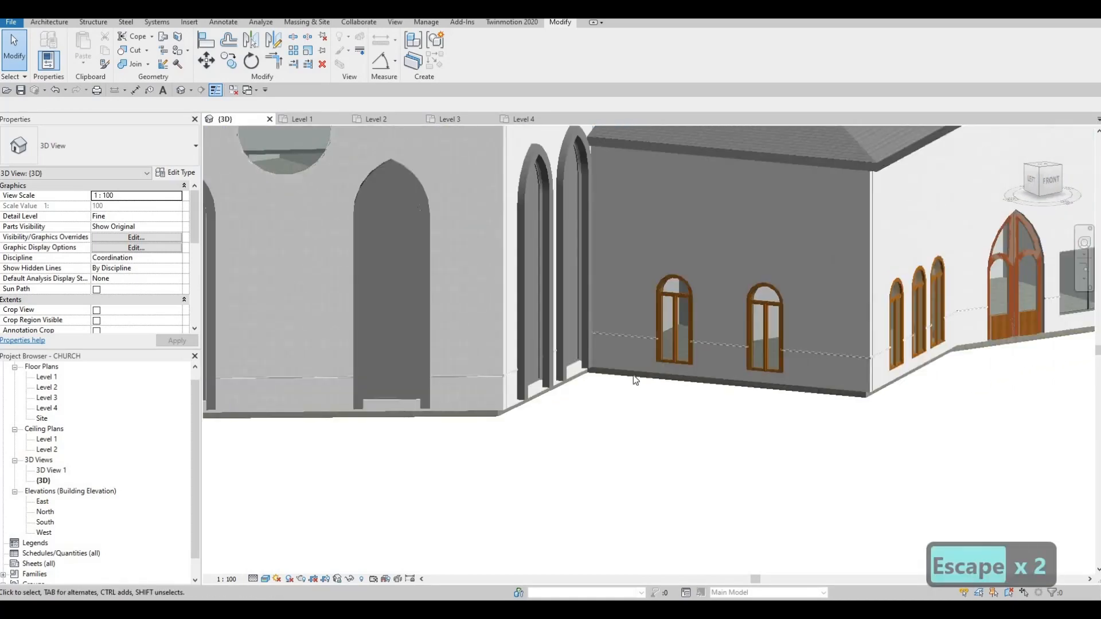
click(632, 333)
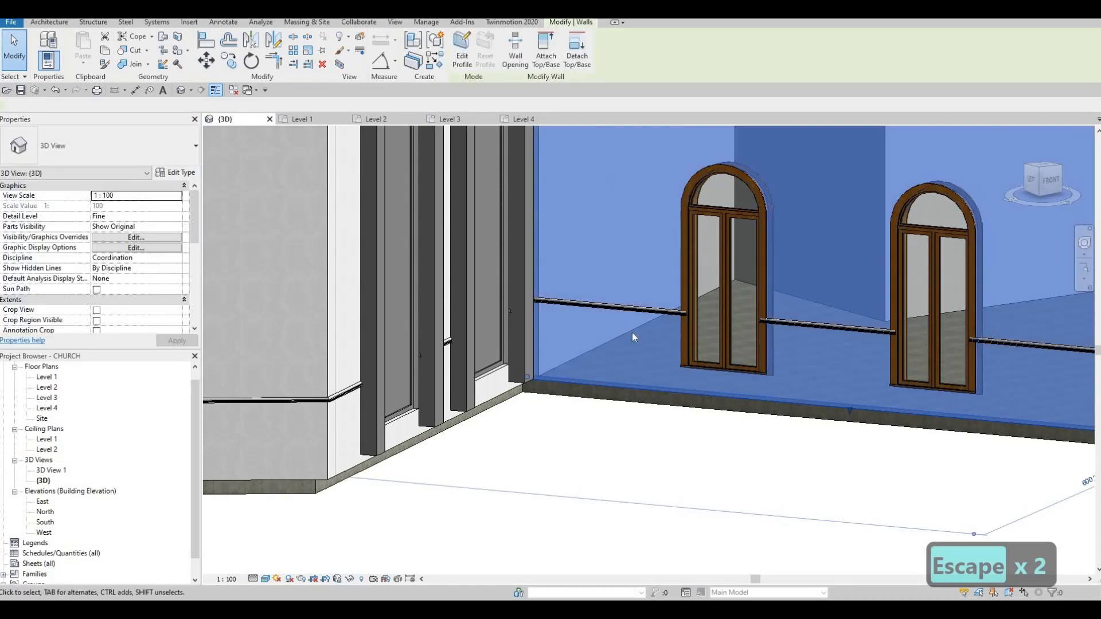
key(Escape)
scroll(574, 353, down, 3)
scroll(618, 349, down, 3)
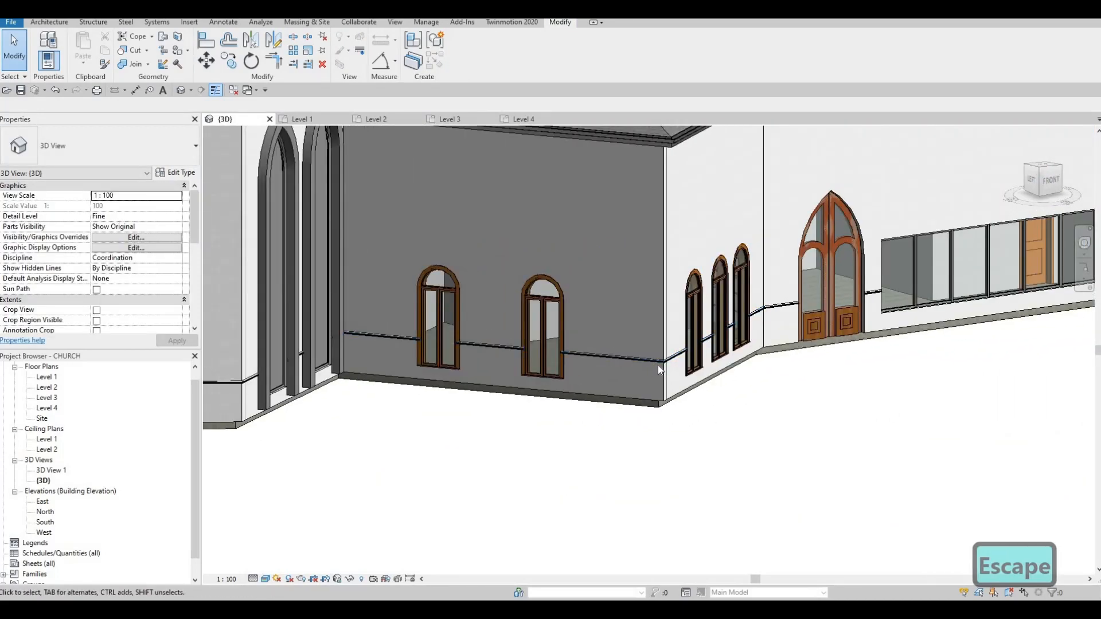
scroll(659, 365, down, 3)
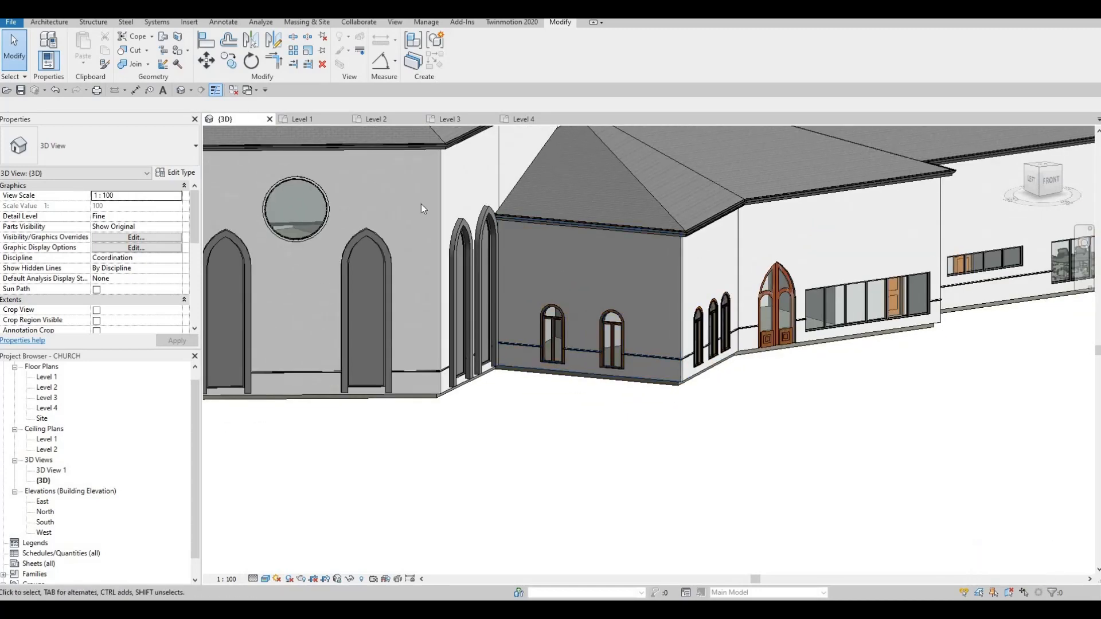
middle_drag(514, 311, 538, 224)
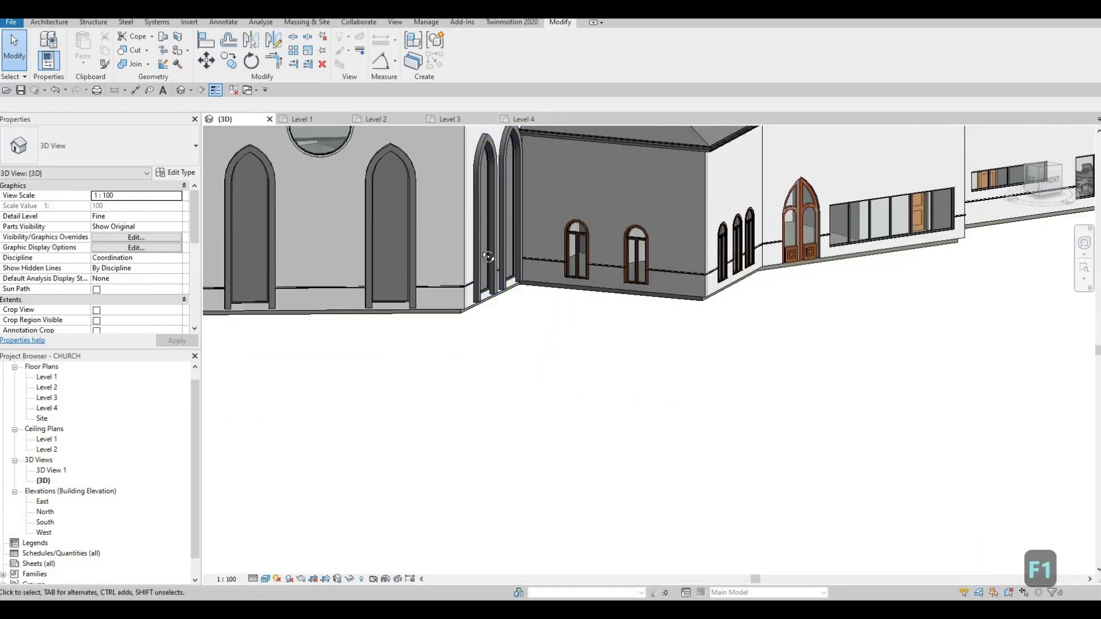
shift+middle_drag(488, 256, 493, 328)
scroll(469, 311, up, 4)
scroll(469, 311, down, 3)
scroll(493, 328, up, 3)
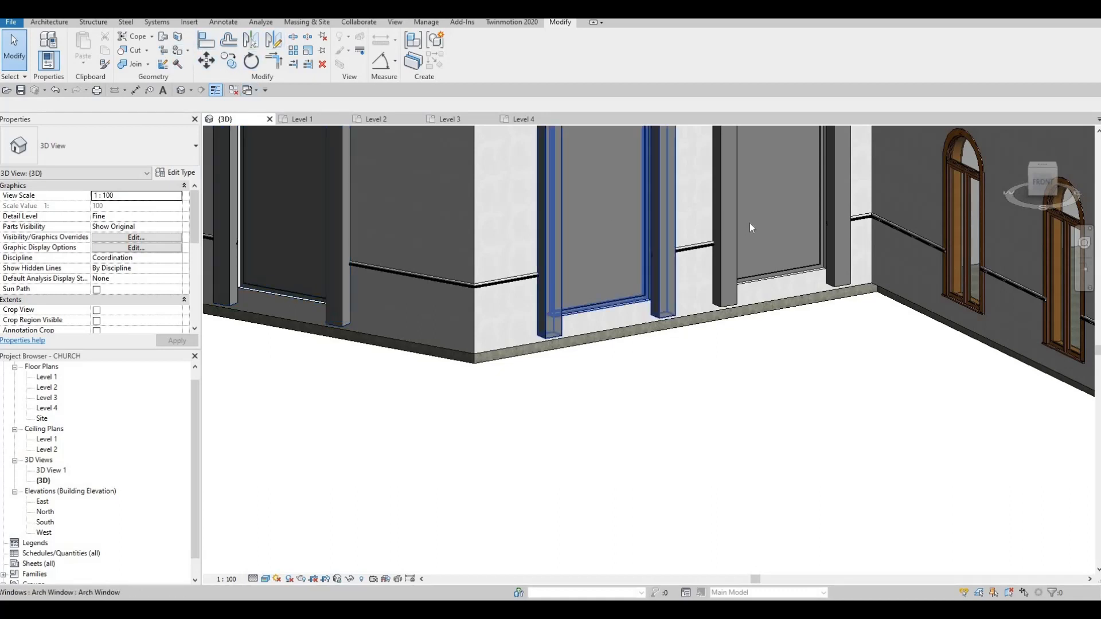
scroll(739, 221, down, 3)
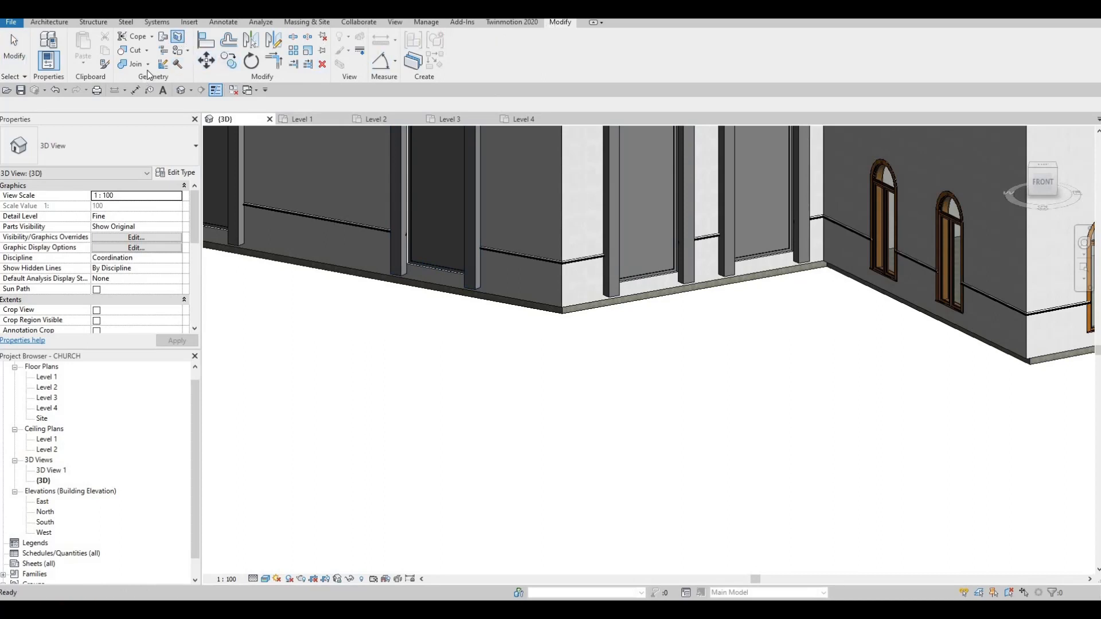
- Start splitting the exterior face of the wall containing the two tall window recesses
click(180, 39)
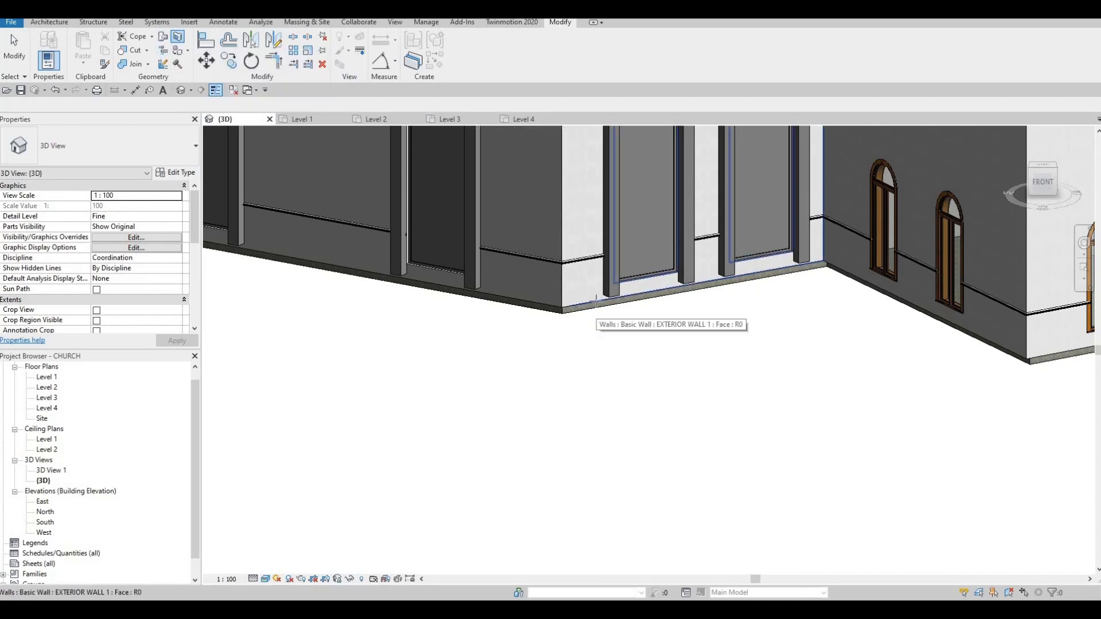
click(596, 300)
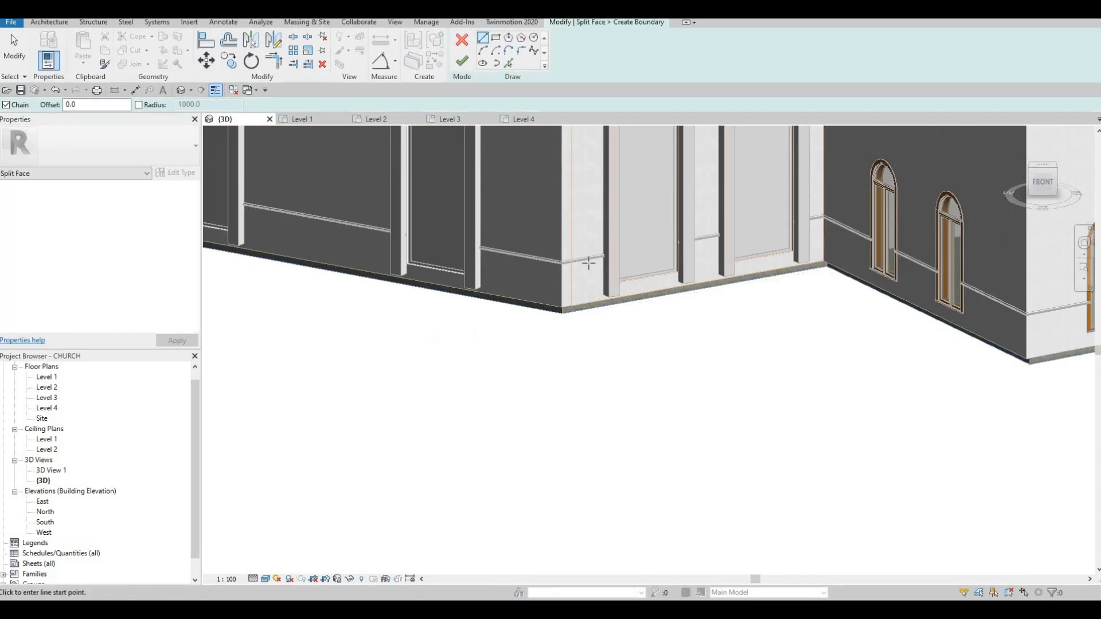
shift+middle_drag(588, 262, 562, 248)
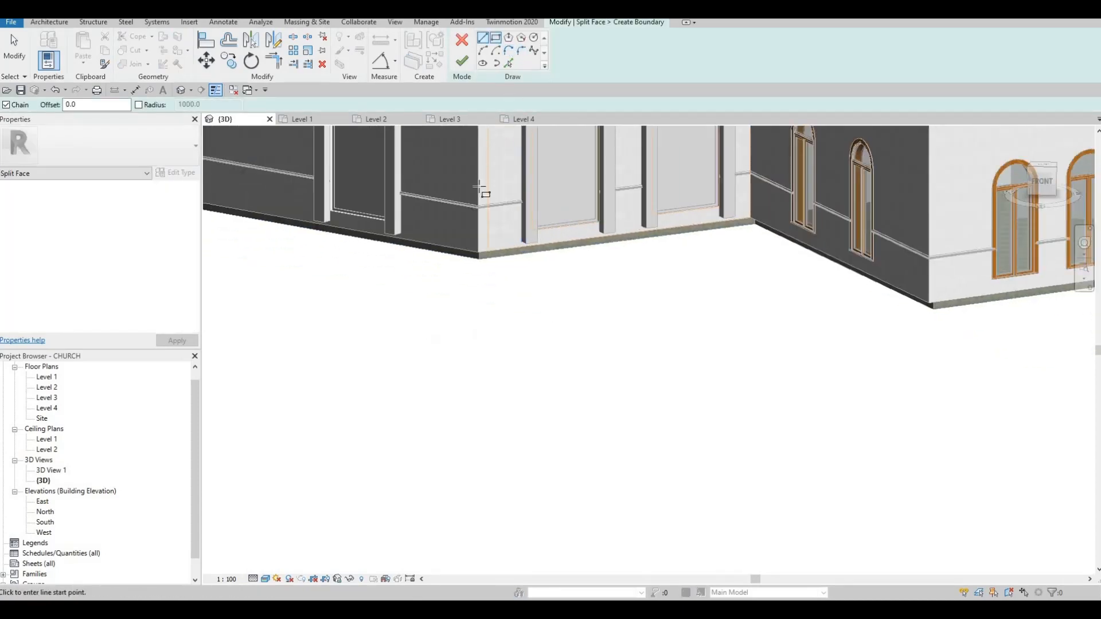
click(496, 37)
scroll(490, 235, up, 10)
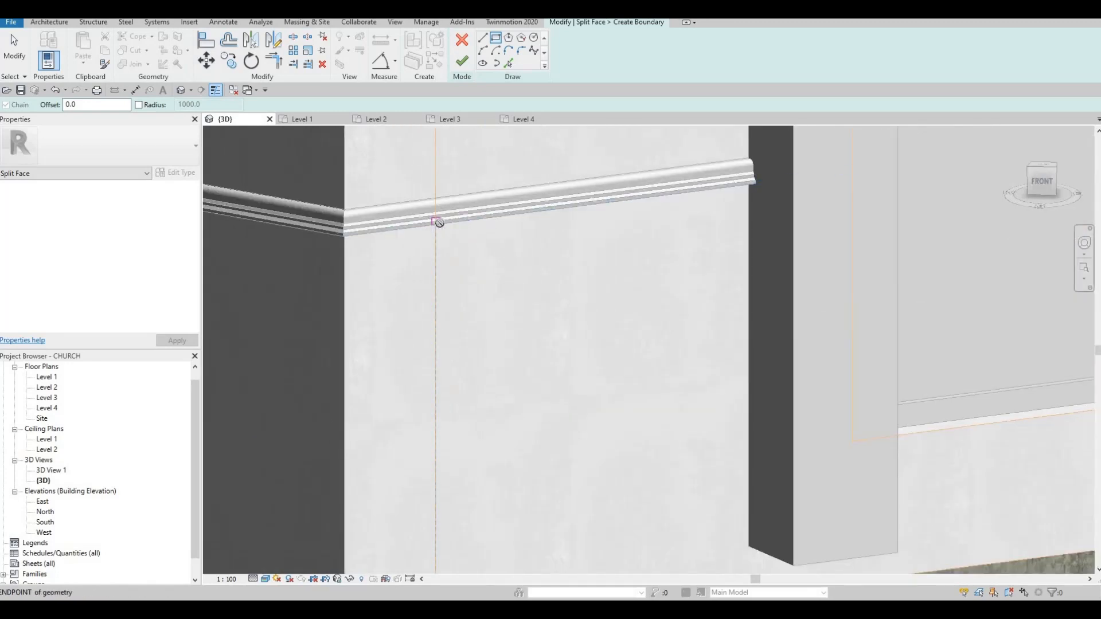
click(437, 221)
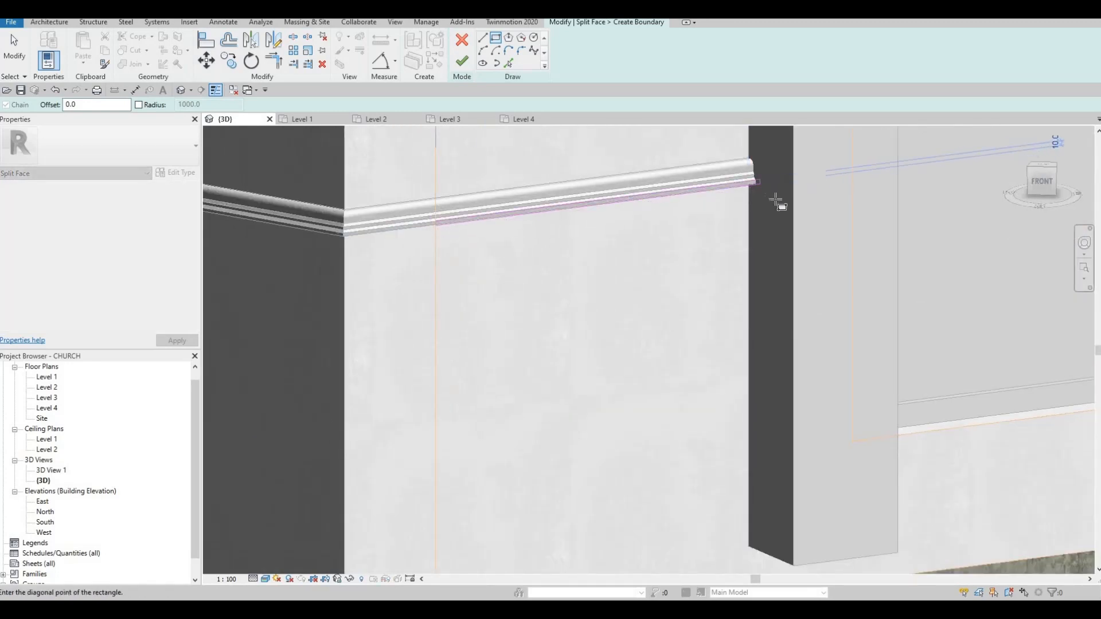
key(Escape)
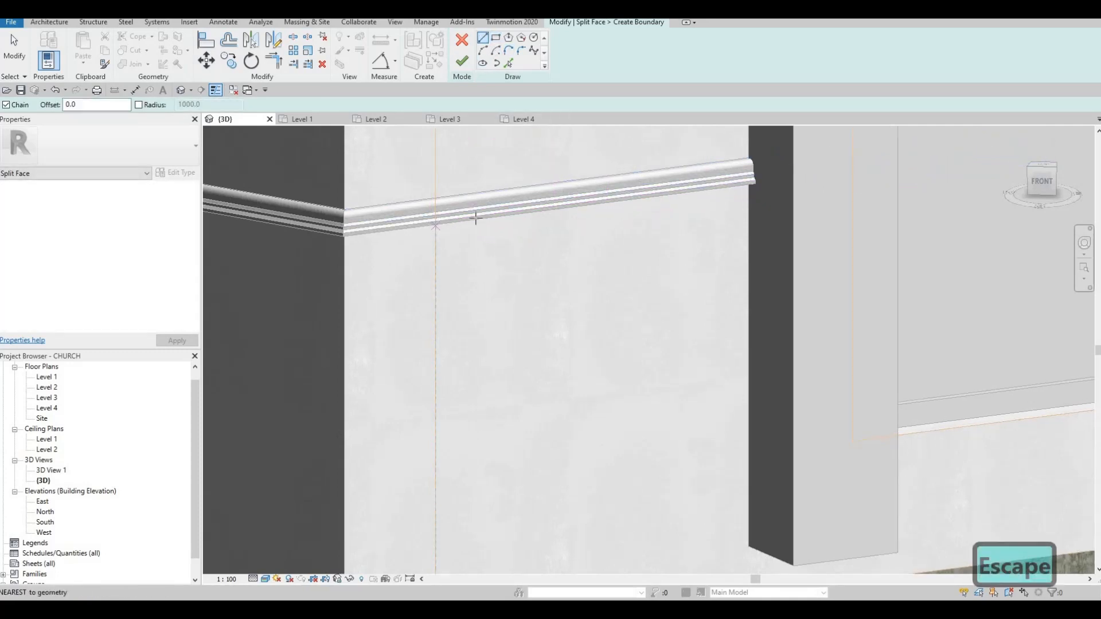
- Draw a horizontal split line about 1002 mm long along the sweep's underside, from the wall face's edge to the first window opening
click(436, 223)
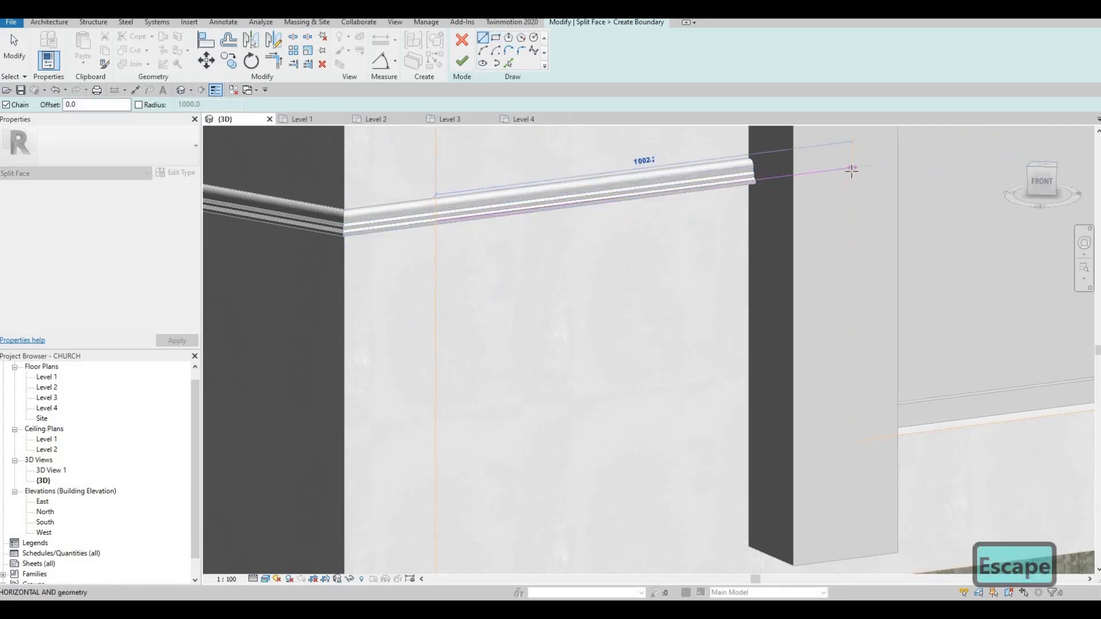
click(852, 171)
scroll(680, 224, down, 3)
key(Escape)
- Draw a split line about 1120 mm long along the sweep's underside between the two tall window openings
middle_drag(878, 215, 582, 268)
scroll(582, 268, down, 1)
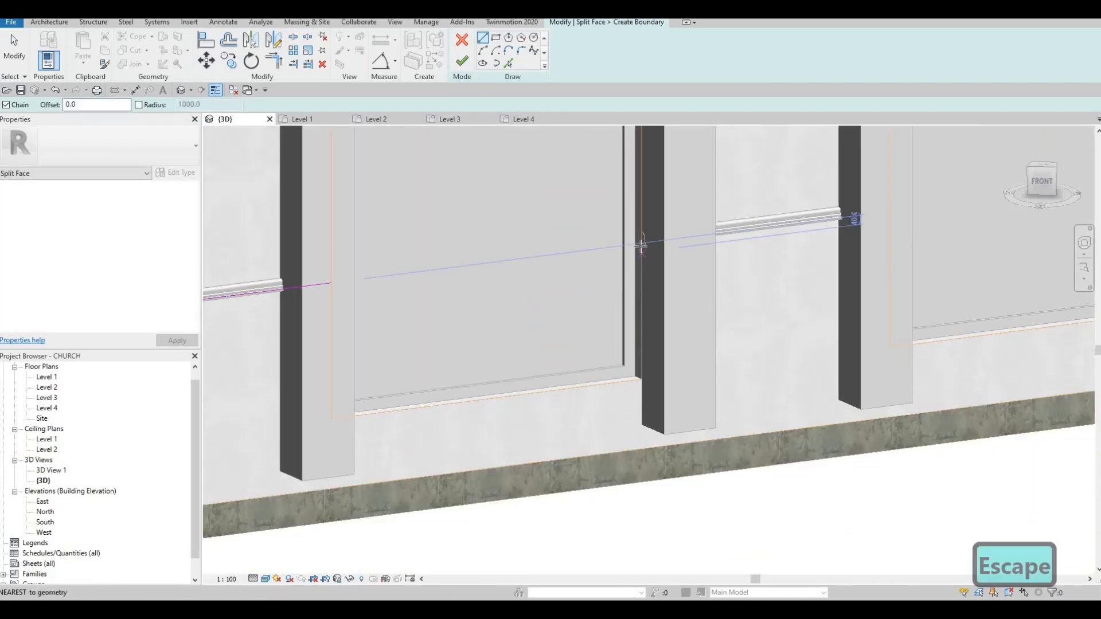
click(643, 244)
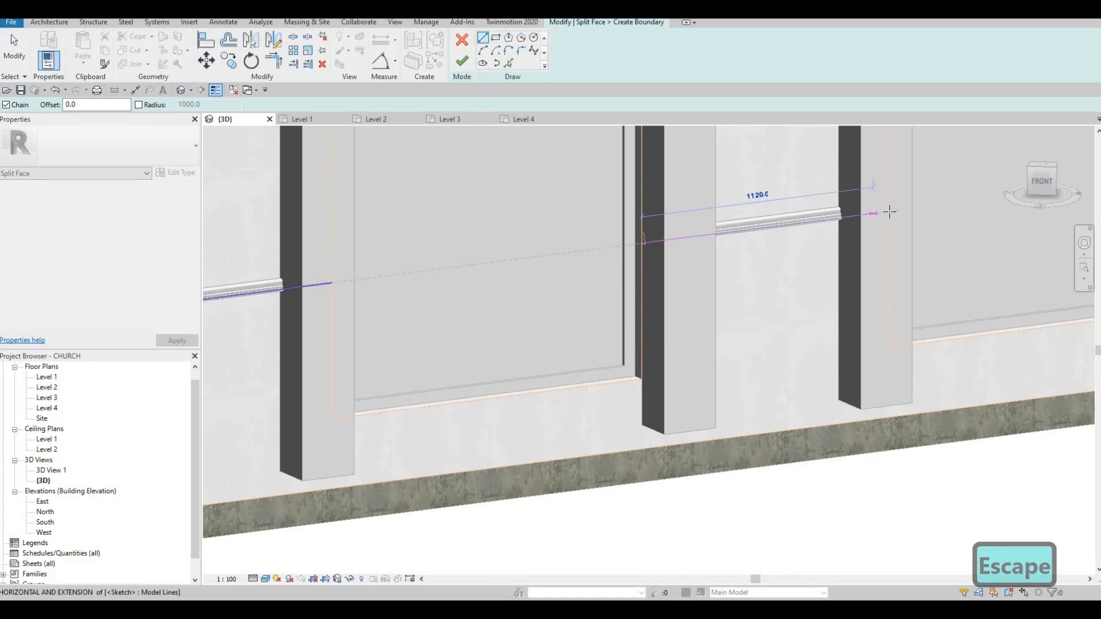
click(890, 229)
key(Escape)
- Draw the last split line under the sweep from the second window opening to the inner wall corner, and finish the face split
middle_drag(644, 269, 412, 301)
scroll(412, 301, down, 1)
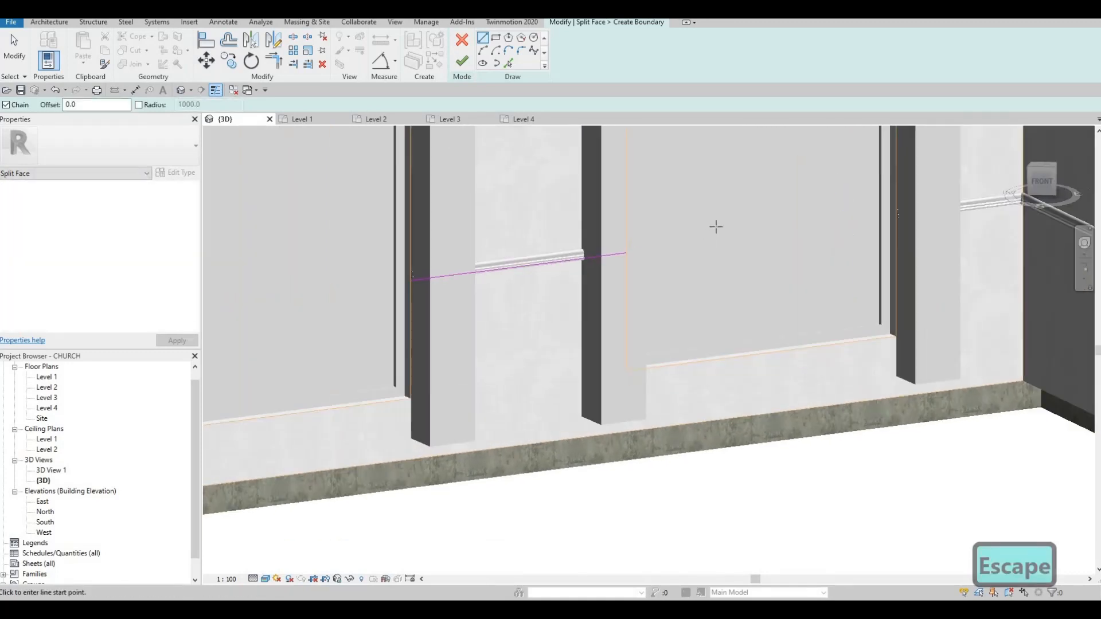
middle_drag(888, 217, 707, 220)
scroll(713, 225, up, 2)
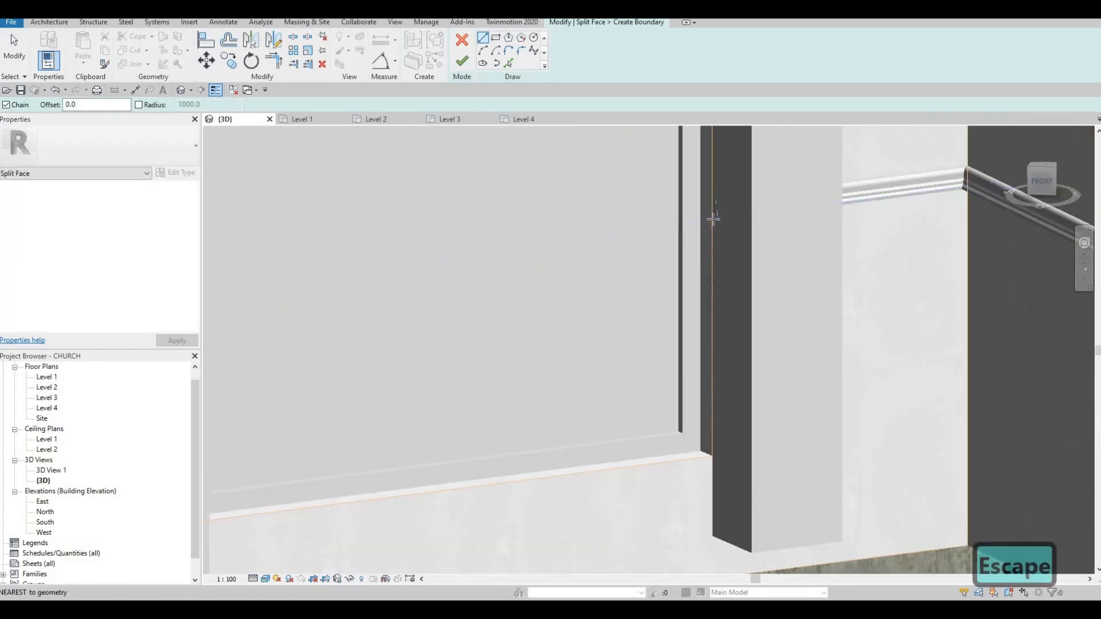
click(715, 218)
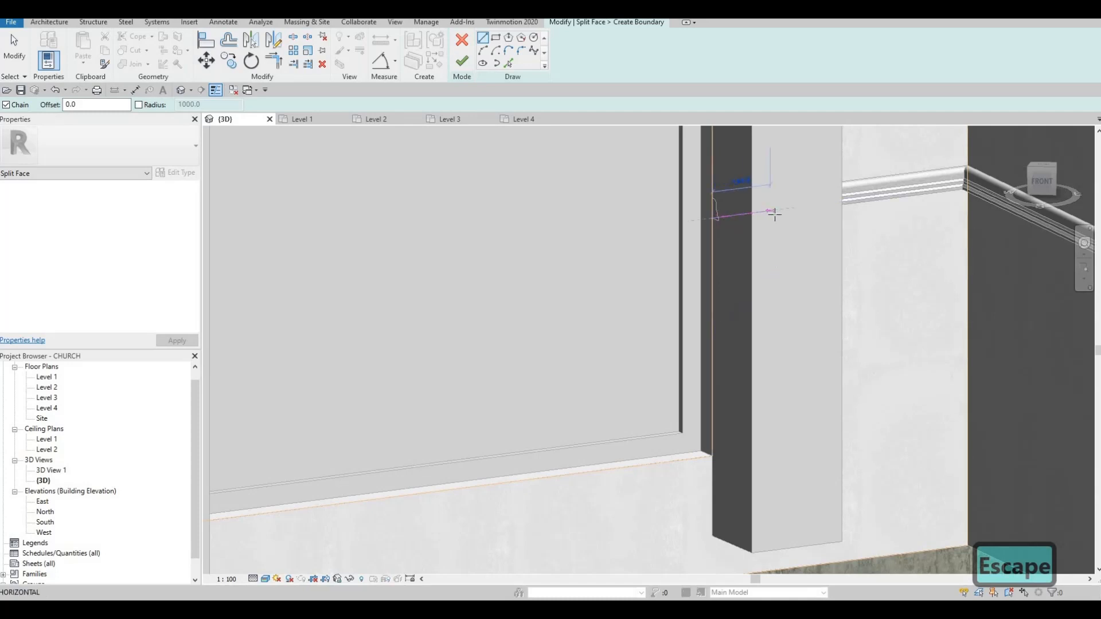
middle_drag(759, 248, 508, 315)
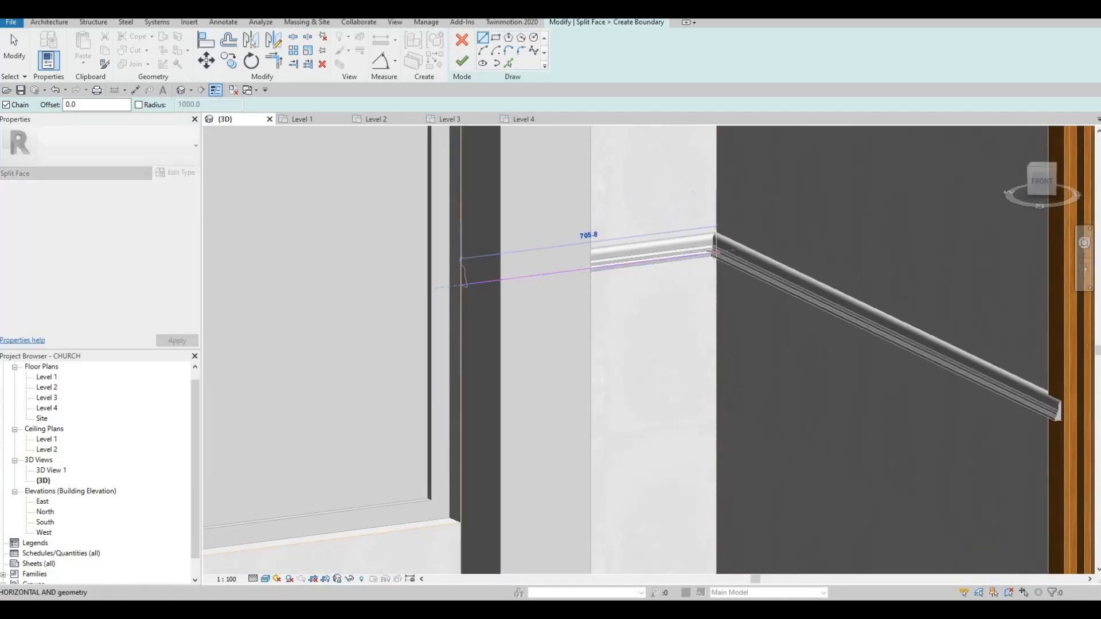
scroll(715, 252, up, 2)
scroll(719, 251, up, 1)
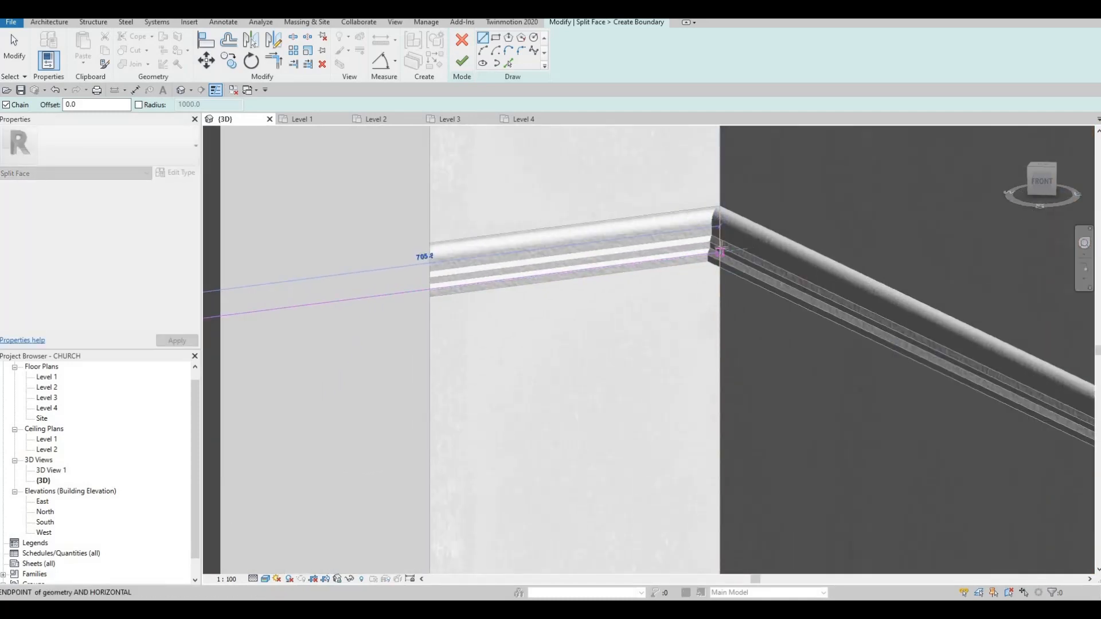
key(Escape)
scroll(696, 293, down, 5)
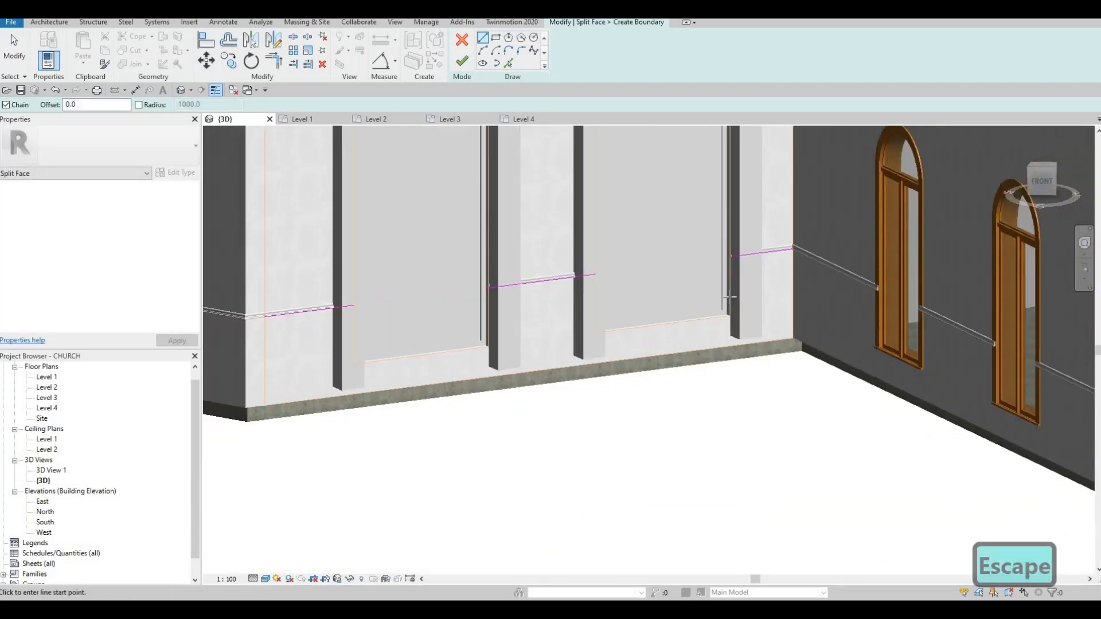
scroll(729, 297, down, 1)
middle_drag(729, 297, 783, 294)
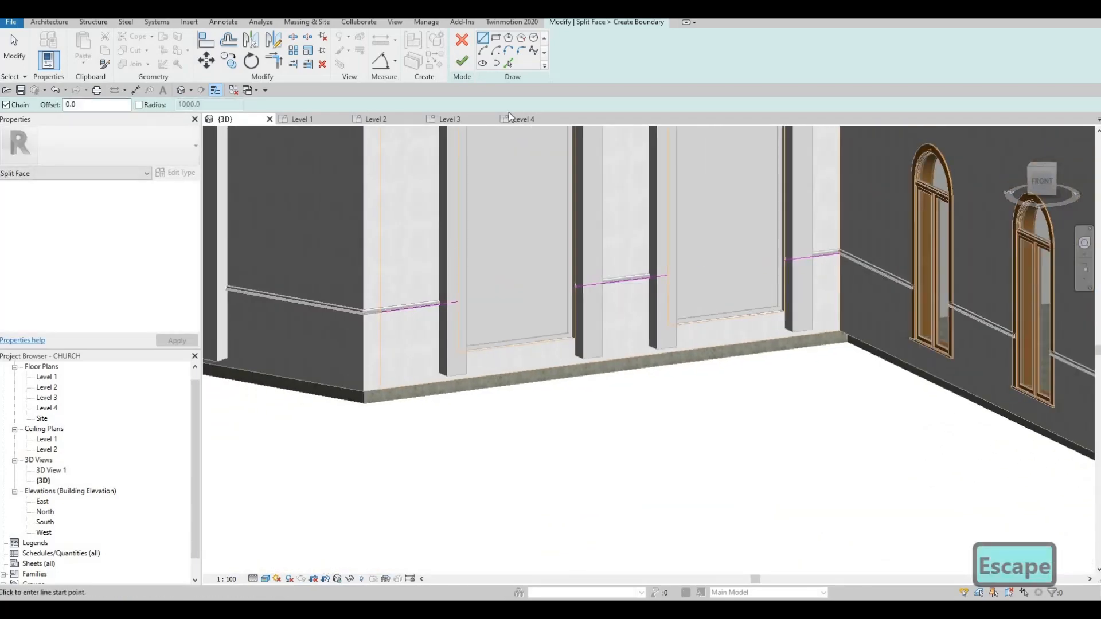
click(462, 63)
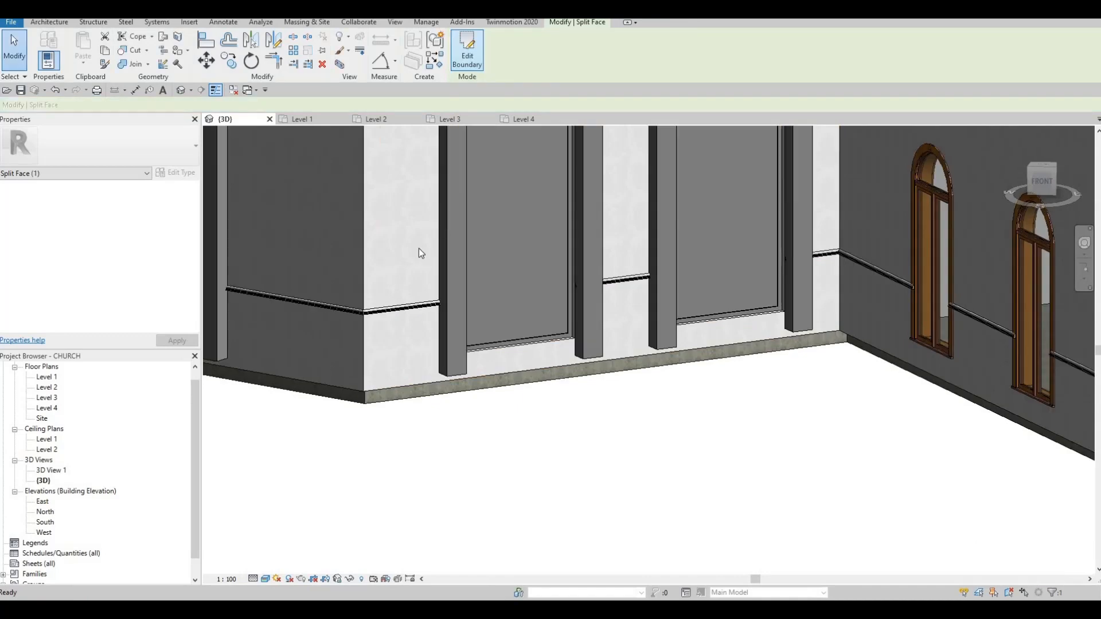
- Paint the split wall region below the sweep with the Marble material
click(177, 64)
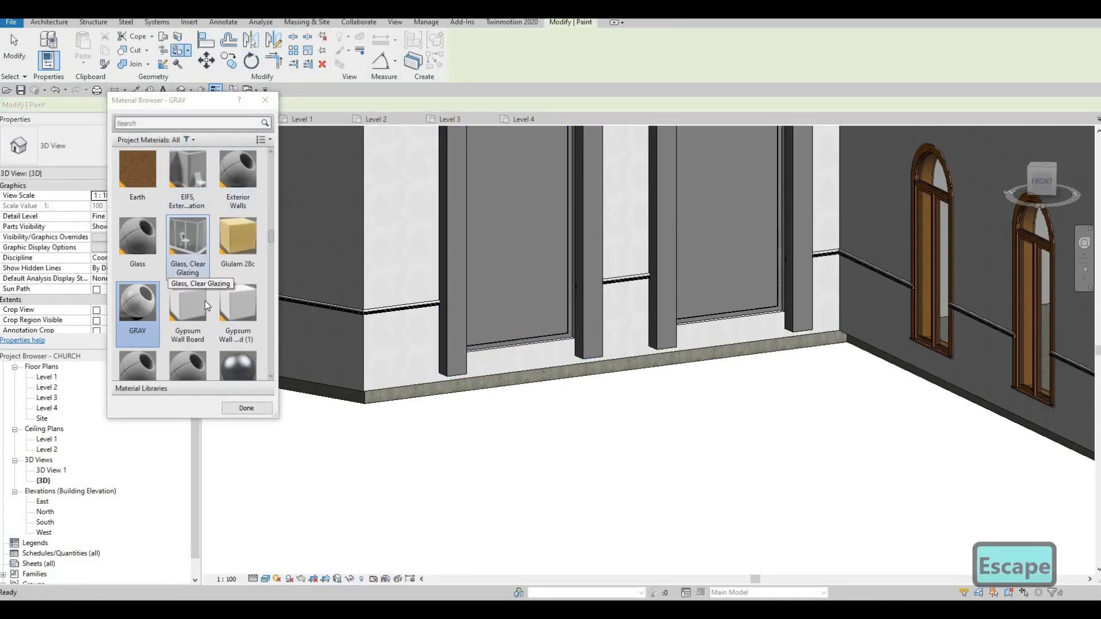
click(205, 301)
scroll(189, 293, up, 3)
click(138, 303)
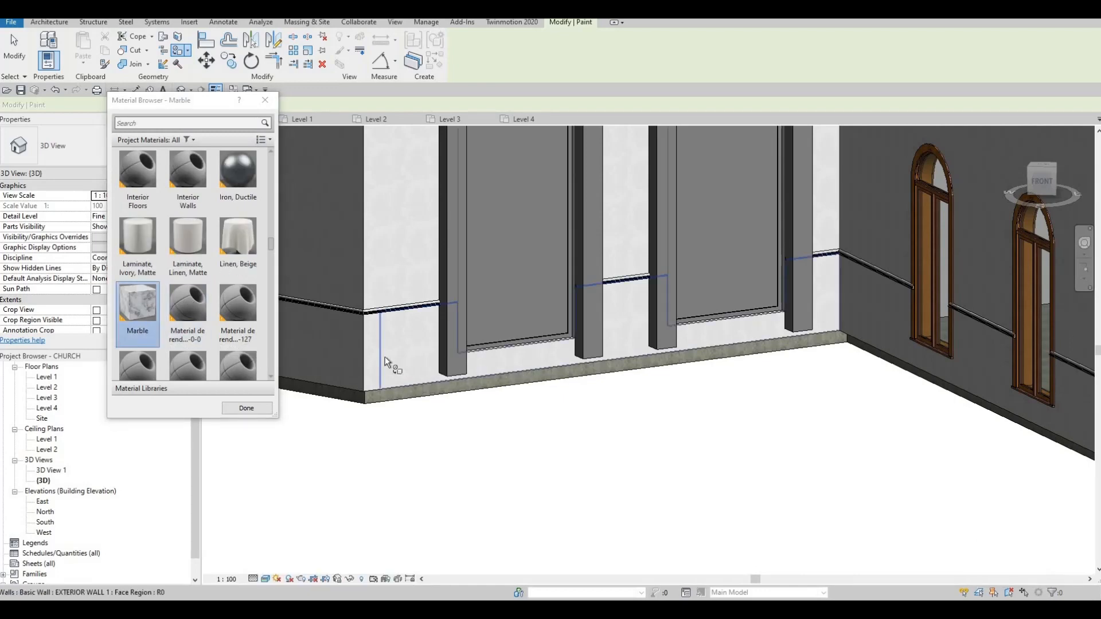
click(416, 342)
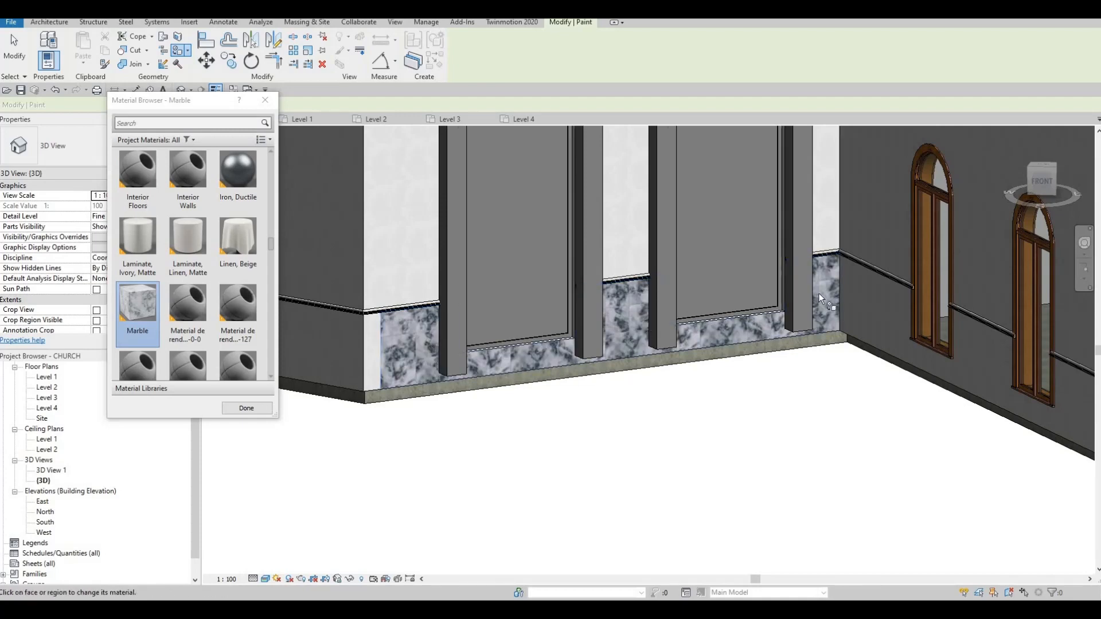
- Examine the unpainted wall areas below the sweep along the arched-window wing and the front facade
scroll(838, 286, down, 1)
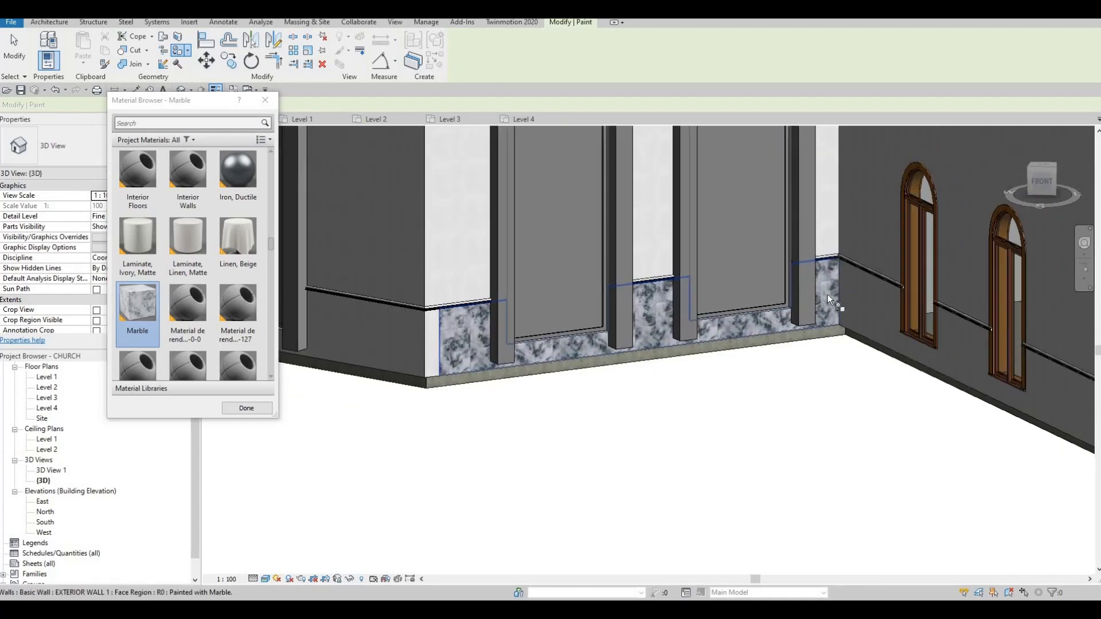
scroll(828, 294, down, 1)
mouse_move(843, 304)
middle_down()
mouse_move(862, 318)
mouse_move(547, 265)
middle_up()
scroll(860, 309, down, 4)
scroll(546, 264, down, 1)
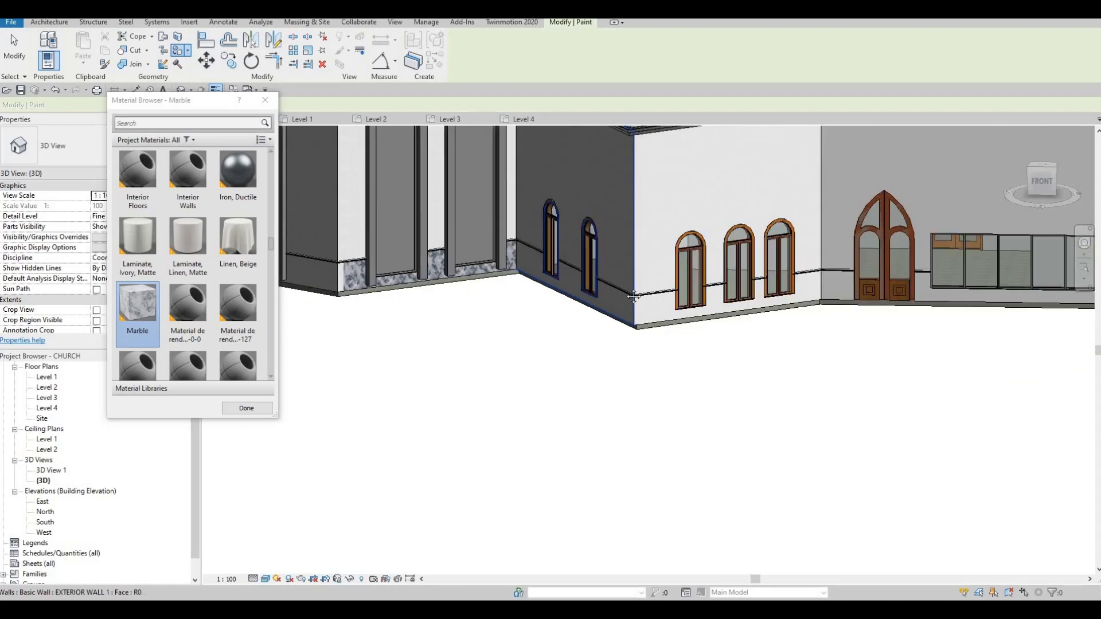
middle_drag(951, 265, 682, 263)
scroll(930, 250, down, 2)
middle_drag(837, 260, 686, 266)
scroll(686, 266, down, 1)
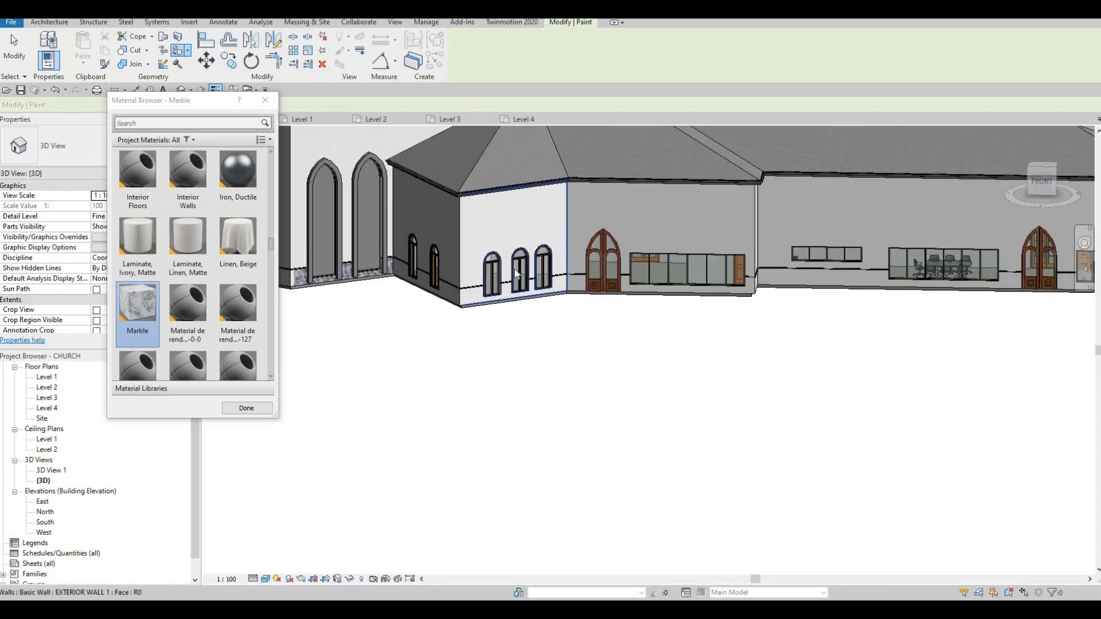
scroll(516, 269, down, 2)
middle_drag(946, 275, 763, 275)
middle_drag(445, 254, 659, 236)
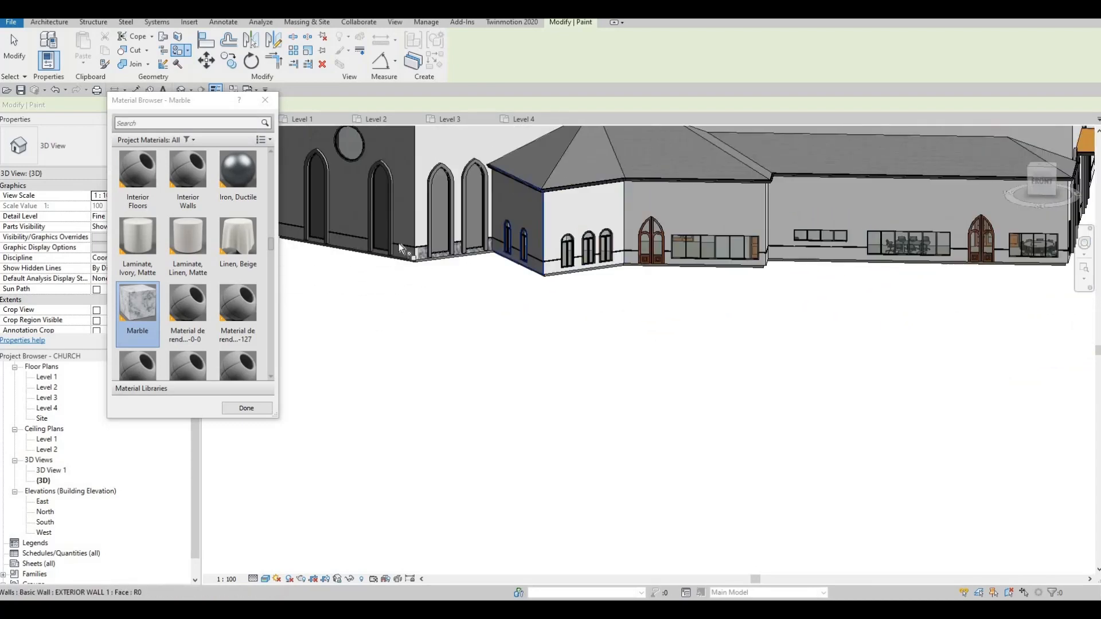
- Inspect the marble region and the narrow unpainted strip at the outer corner, and leave the Paint command
scroll(513, 251, up, 6)
middle_drag(511, 251, 733, 259)
scroll(506, 257, up, 1)
scroll(507, 257, up, 2)
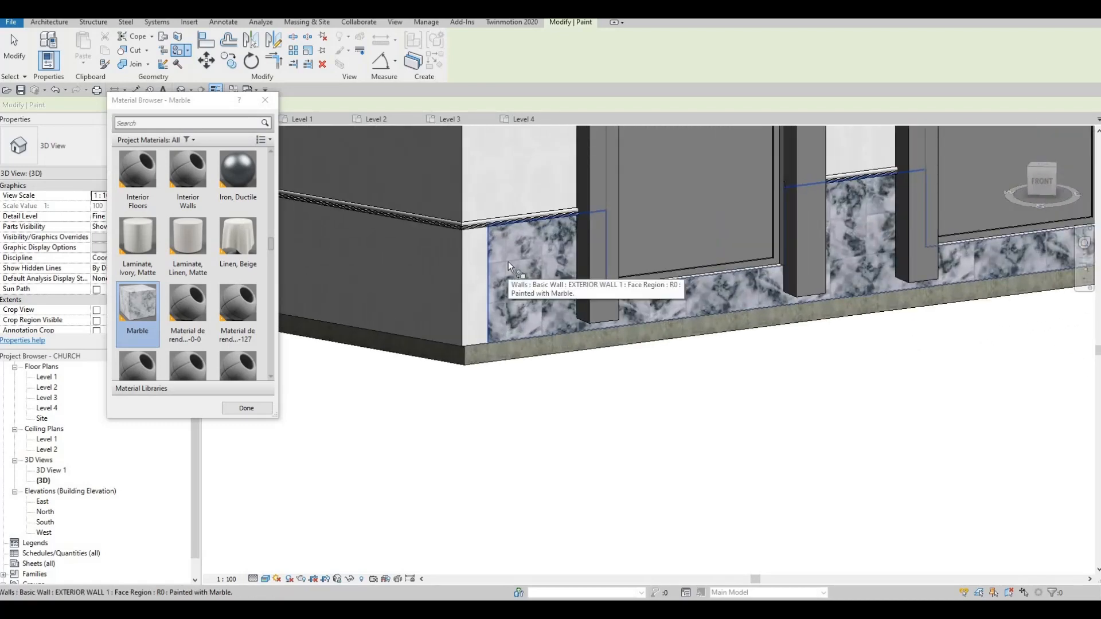
scroll(507, 261, down, 2)
middle_drag(471, 266, 768, 287)
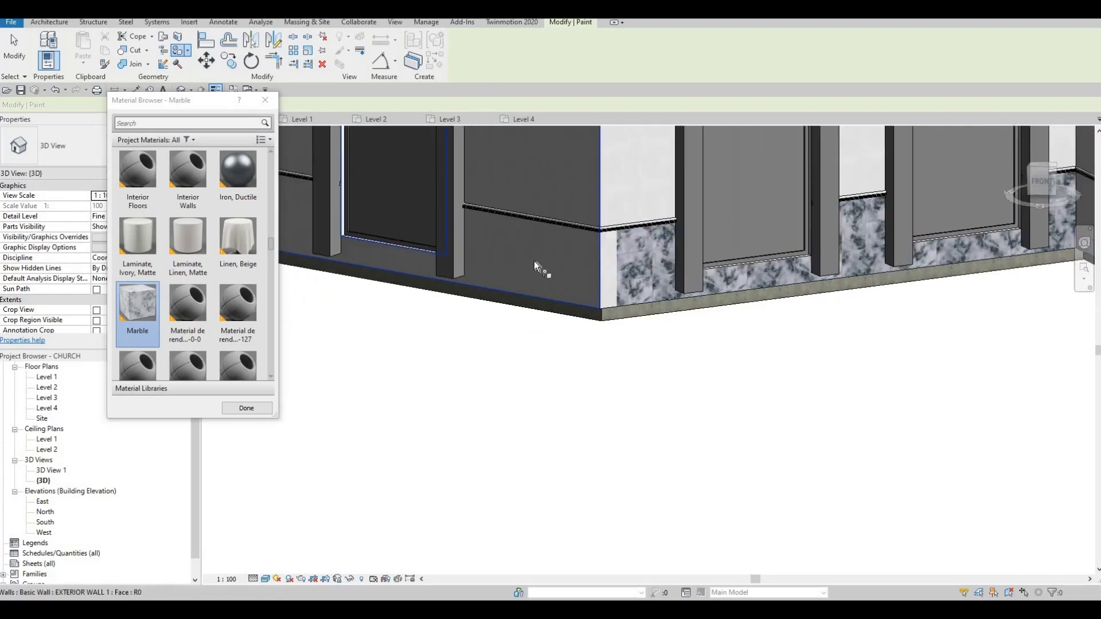
scroll(407, 235, down, 1)
middle_drag(405, 234, 717, 285)
key(Escape)
middle_drag(779, 346, 453, 357)
key(Escape)
key(Escape)
- Split the narrow corner strip's face with a line about 219 mm long under the sweep, from the marble's edge to the outer corner
scroll(473, 294, up, 2)
mouse_move(805, 376)
middle_down()
mouse_move(463, 295)
mouse_move(453, 304)
middle_up()
scroll(446, 248, up, 2)
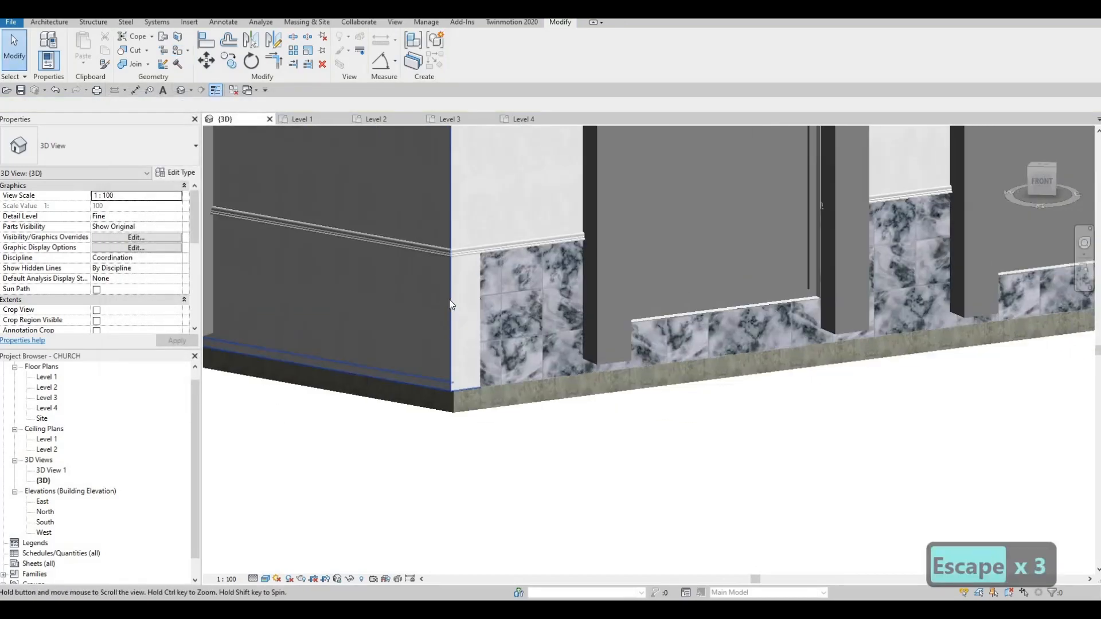
scroll(452, 305, down, 1)
middle_drag(485, 194, 456, 266)
scroll(457, 292, down, 2)
scroll(425, 360, up, 3)
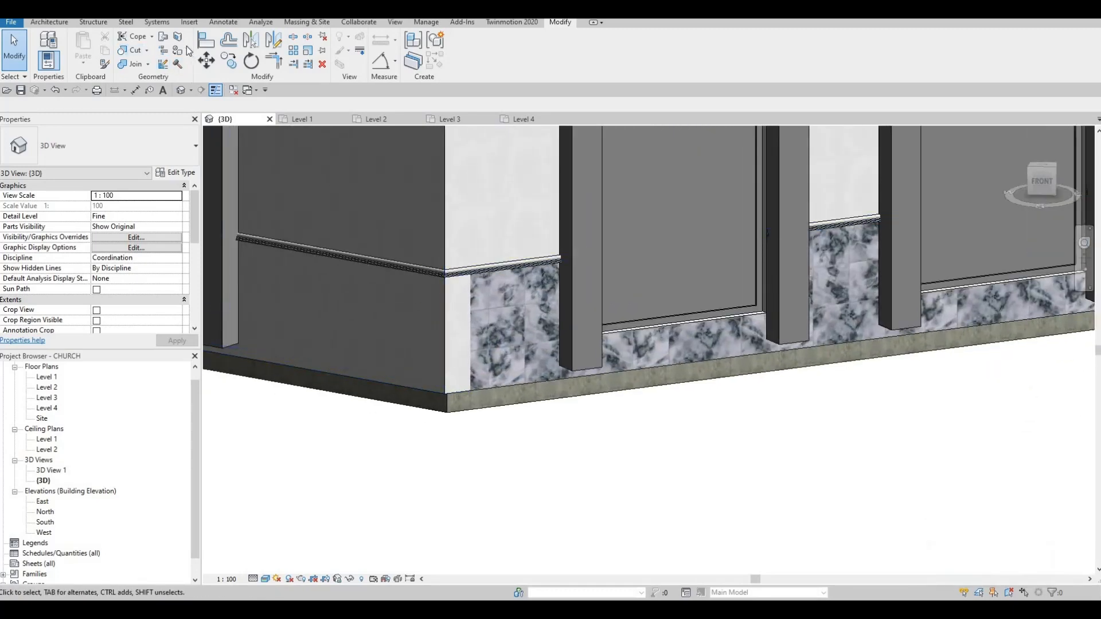
key(s)
key(f)
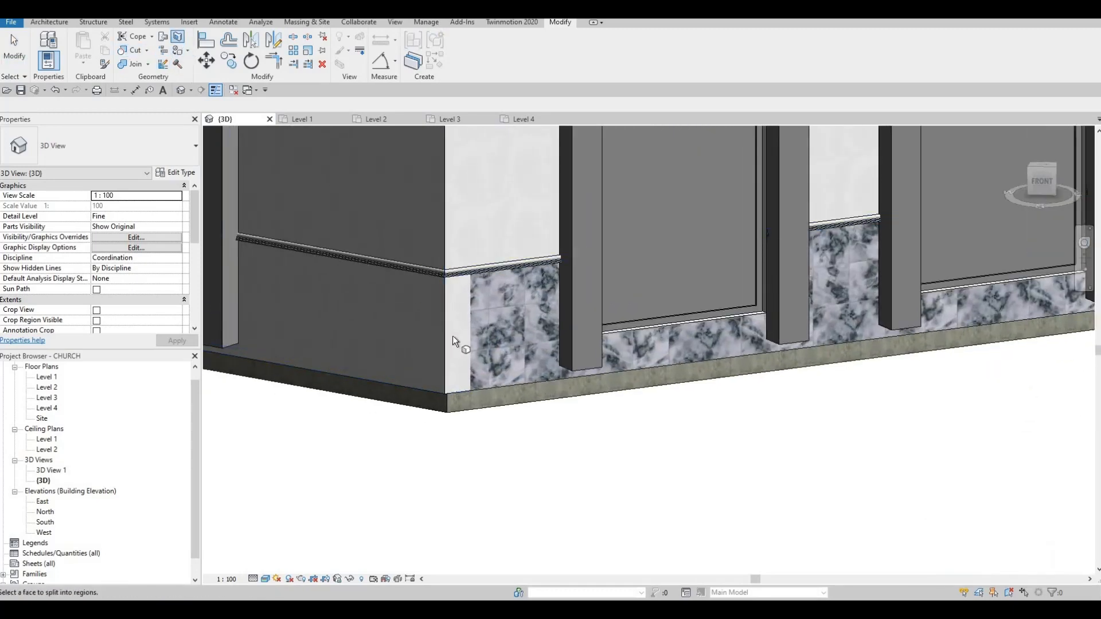
scroll(441, 356, up, 3)
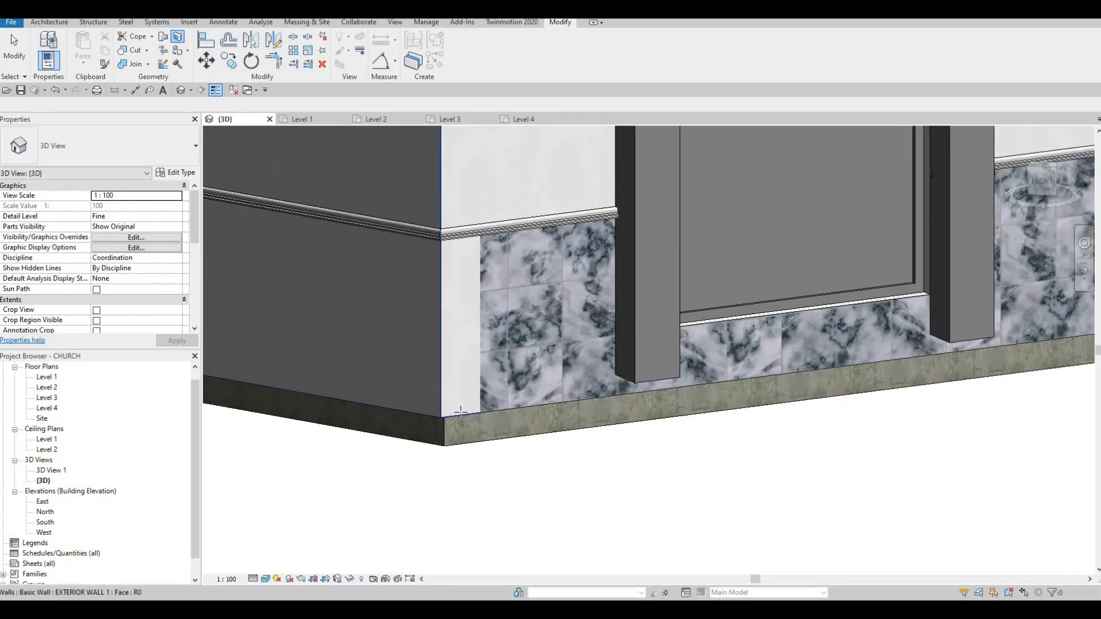
click(460, 413)
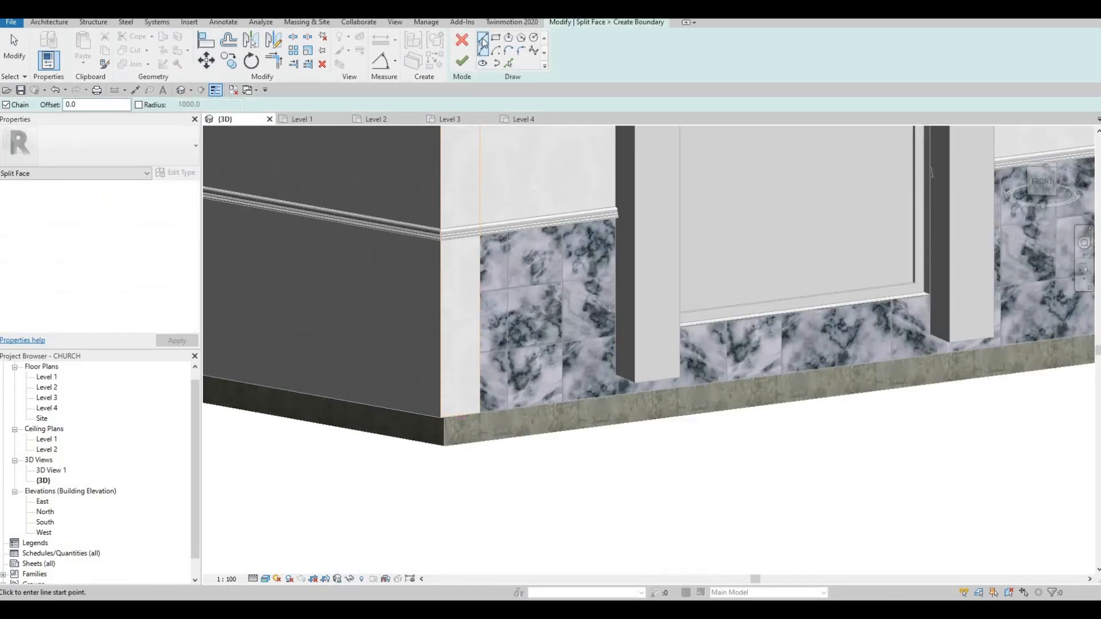
scroll(441, 235, up, 5)
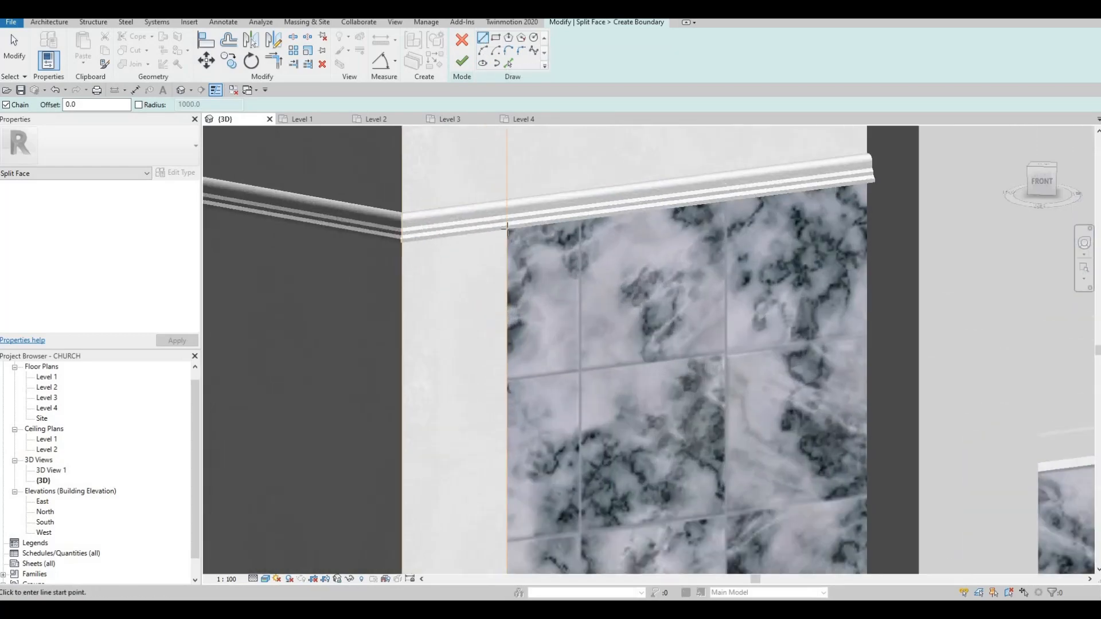
click(398, 241)
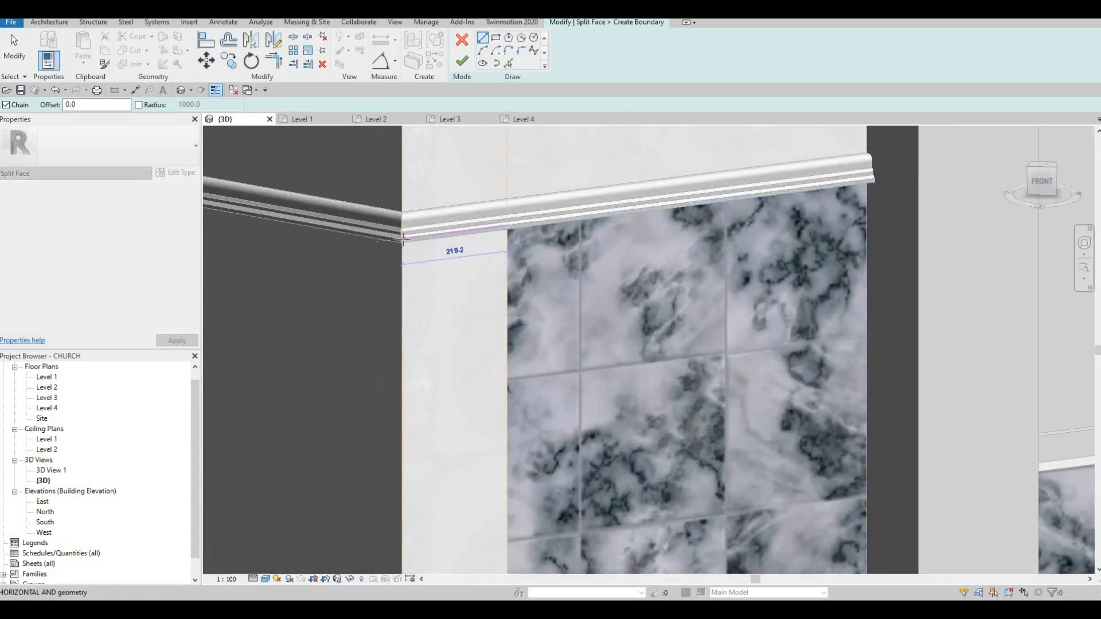
scroll(403, 240, up, 3)
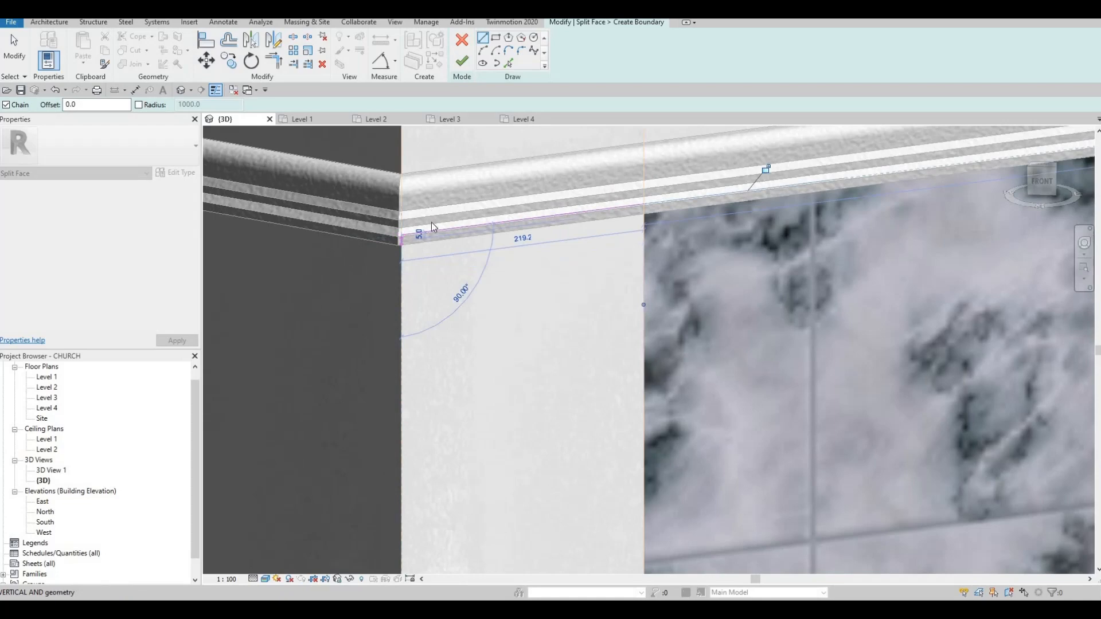
key(Escape)
key(Escape)
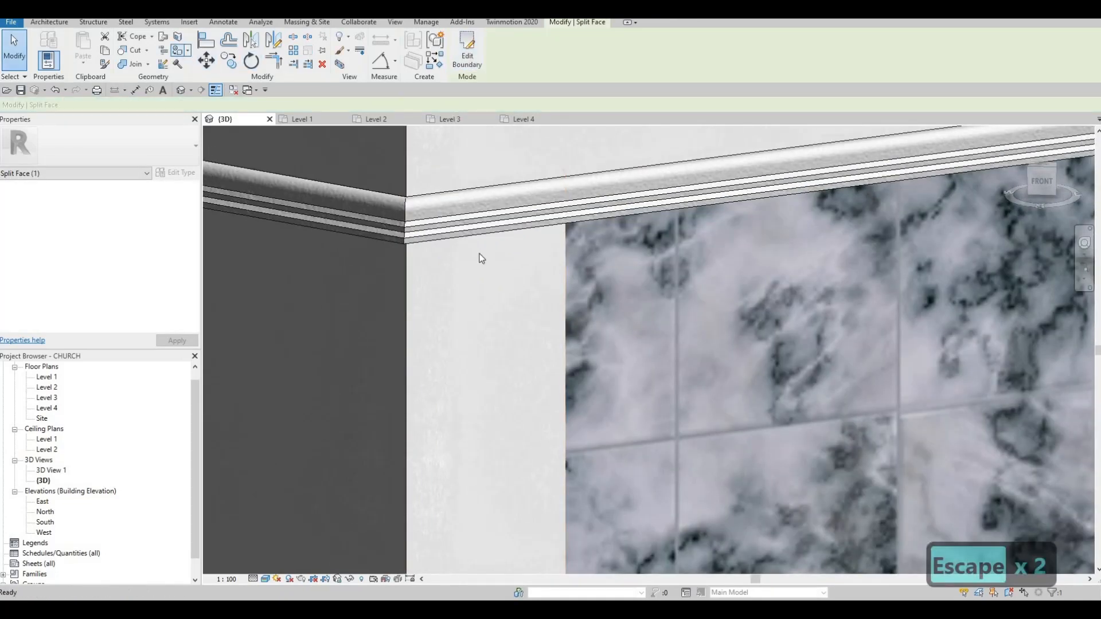
- Paint the narrow outer corner strip below the wall sweep with Marble and leave the Paint command
click(467, 244)
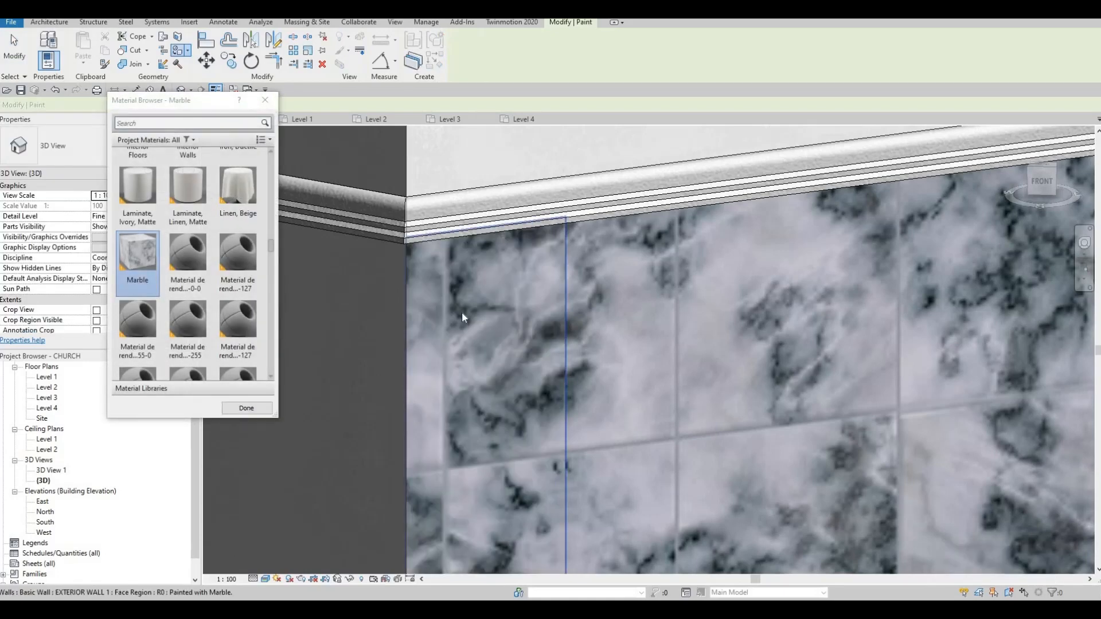
scroll(463, 312, down, 4)
shift+middle_drag(470, 319, 472, 321)
key(Escape)
- Start splitting the adjacent arched-window wall face with a line about 2.2 m long under the sweep, from the marble corner to the nearest window opening
shift+middle_drag(563, 281, 325, 325)
mouse_move(544, 217)
middle_down()
mouse_move(569, 251)
mouse_move(424, 289)
middle_up()
scroll(424, 289, down, 3)
middle_drag(995, 252, 627, 271)
scroll(628, 271, down, 1)
middle_drag(842, 237, 714, 226)
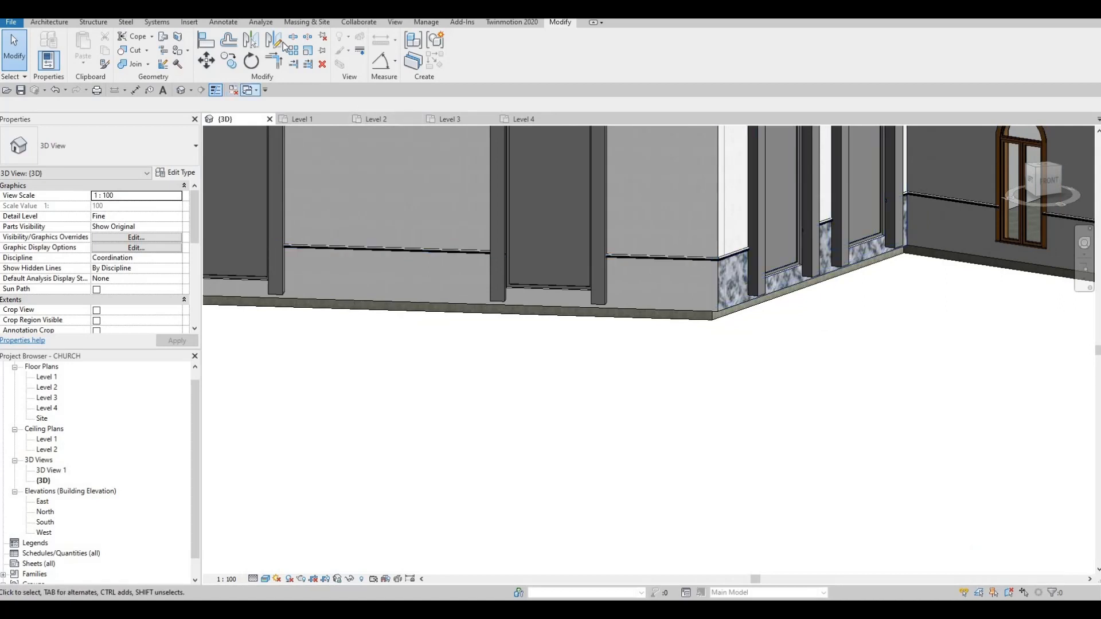
key(s)
key(f)
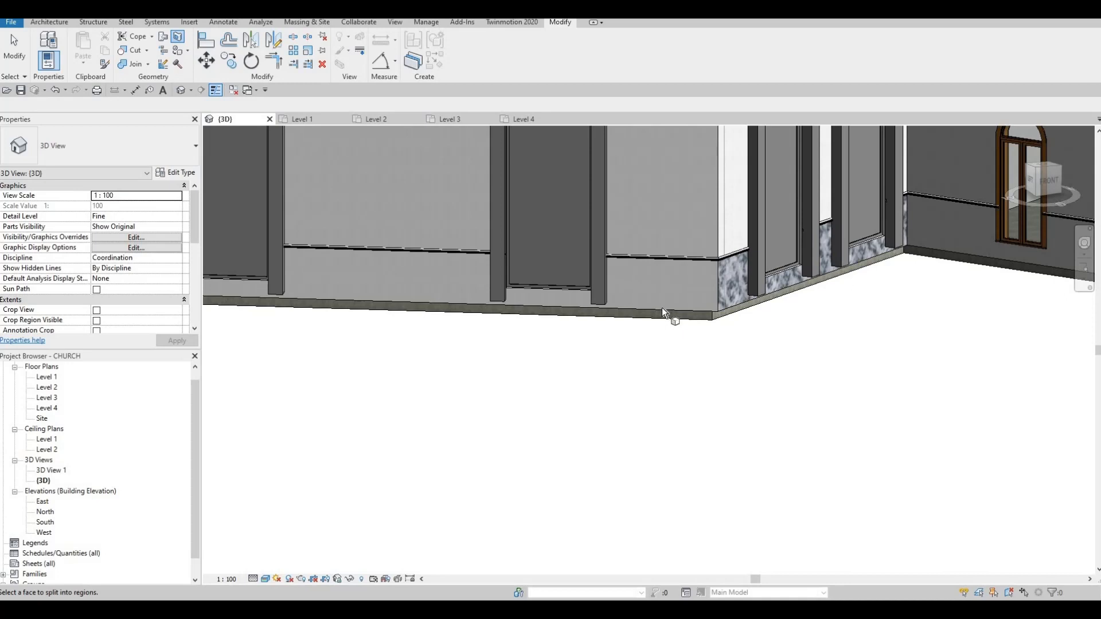
click(658, 272)
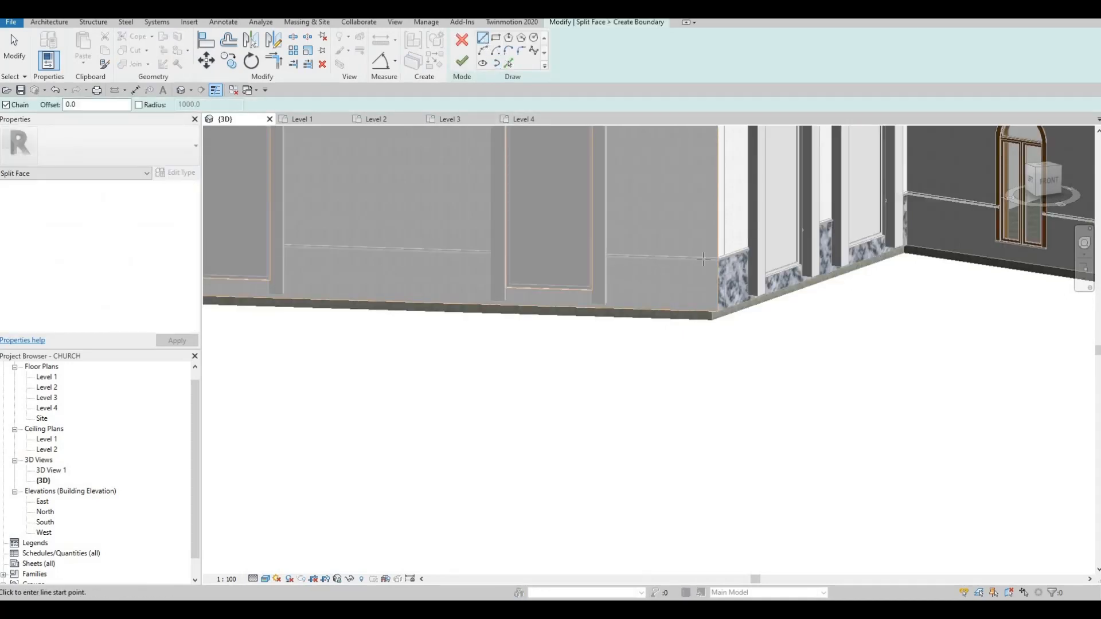
scroll(703, 260, up, 6)
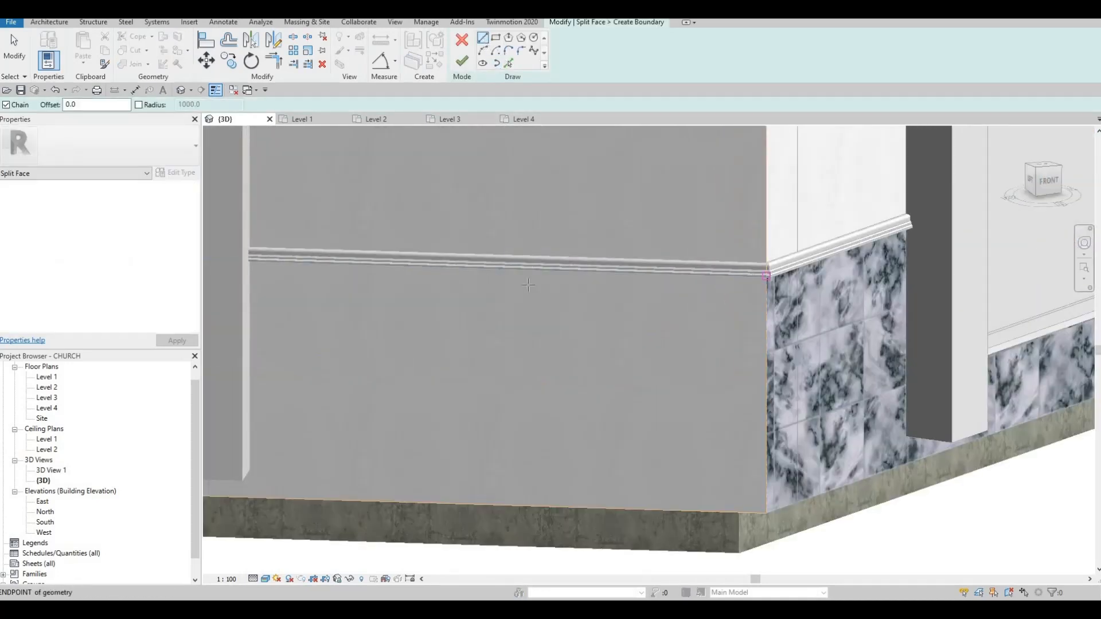
click(768, 276)
middle_drag(404, 269, 814, 236)
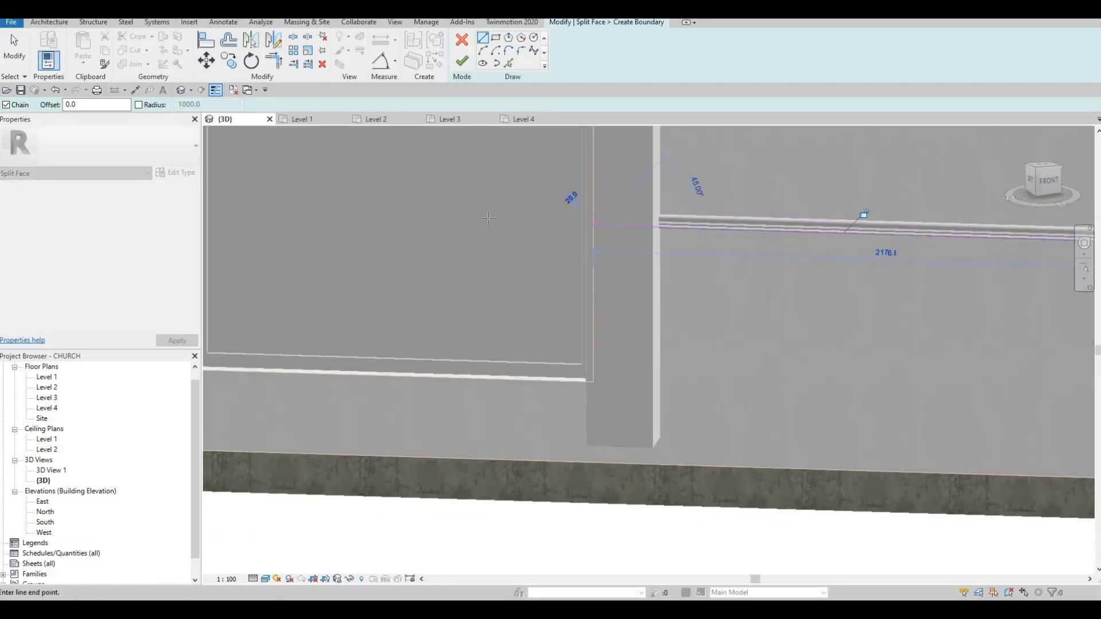
key(Escape)
- Add a split line about 4.1 m long under the sweep between the wall's two arched windows
scroll(488, 218, down, 2)
middle_drag(488, 219, 721, 247)
scroll(539, 242, up, 3)
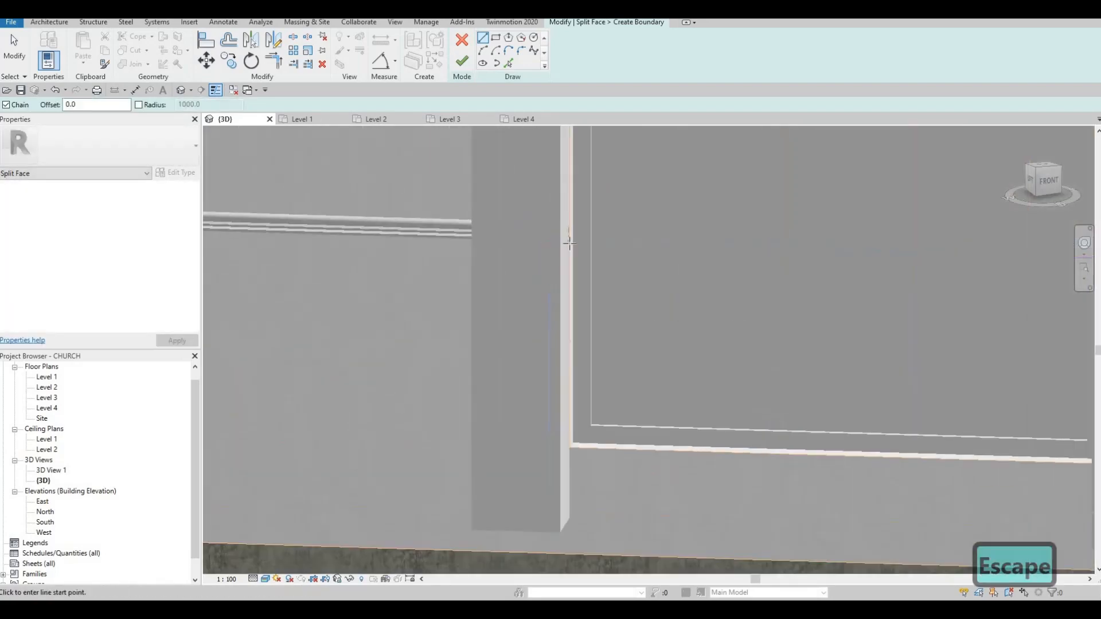
scroll(570, 240, up, 4)
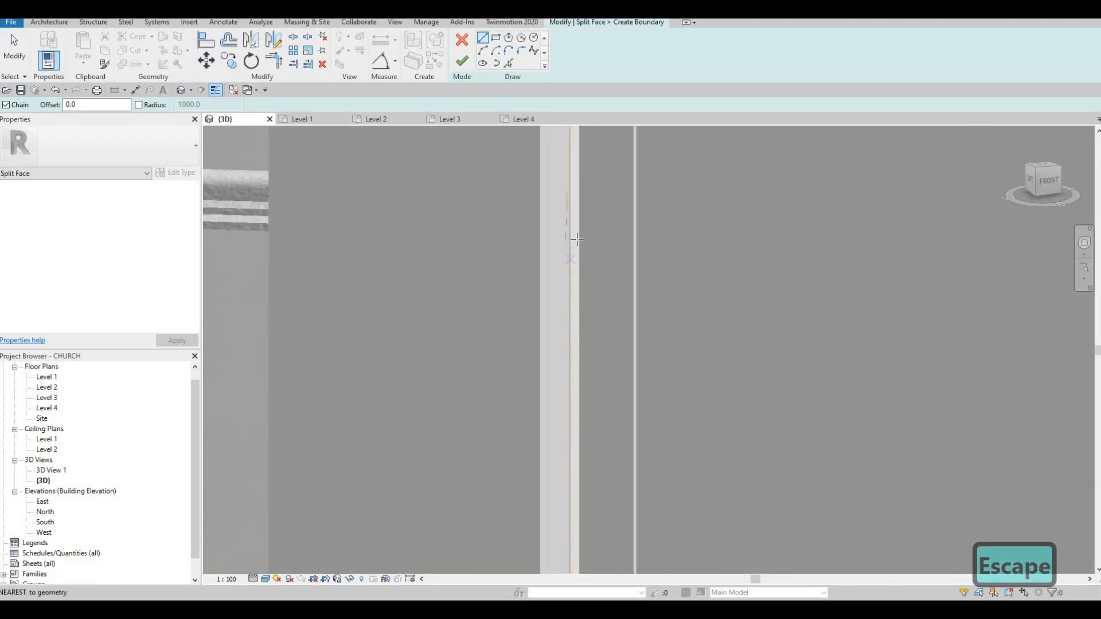
click(570, 234)
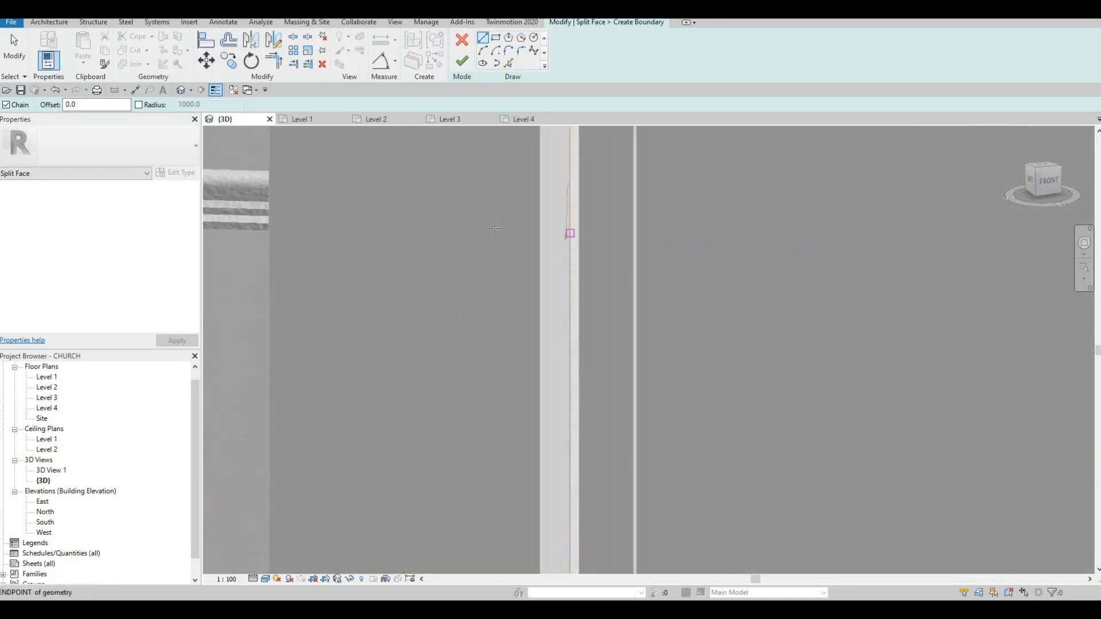
scroll(498, 231, down, 5)
middle_drag(498, 231, 625, 204)
scroll(378, 198, down, 2)
middle_drag(378, 198, 726, 200)
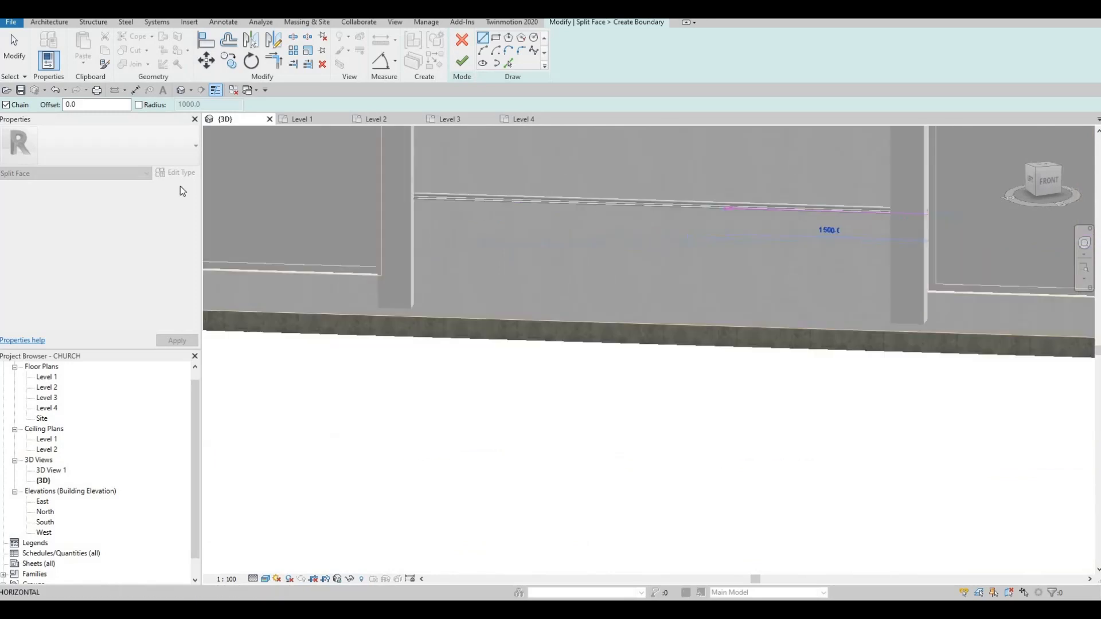
scroll(344, 202, up, 1)
scroll(403, 197, up, 2)
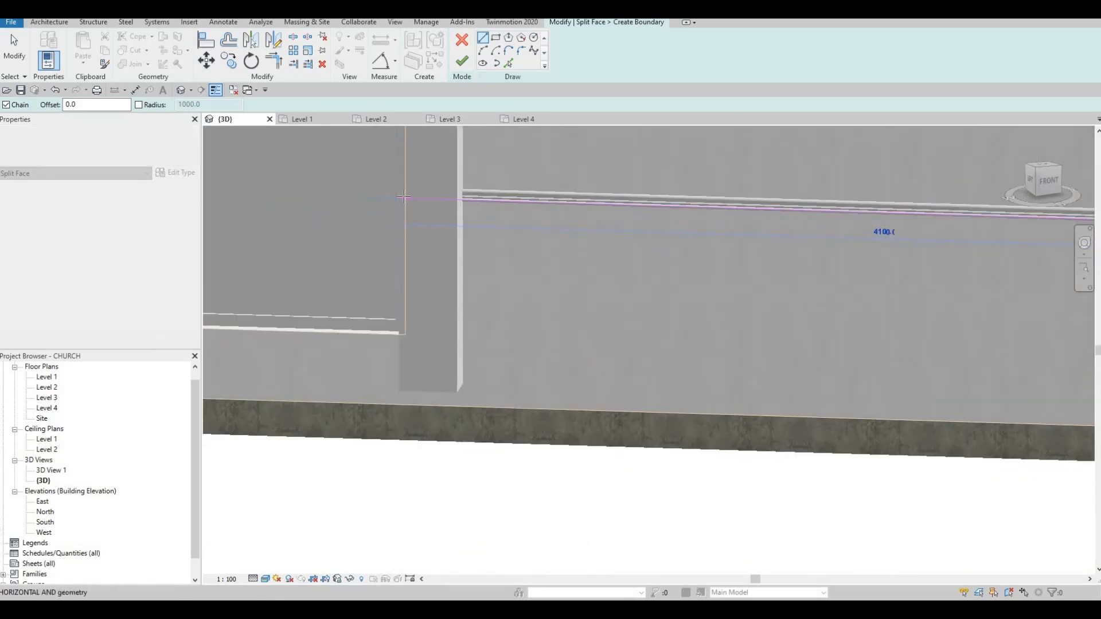
key(Escape)
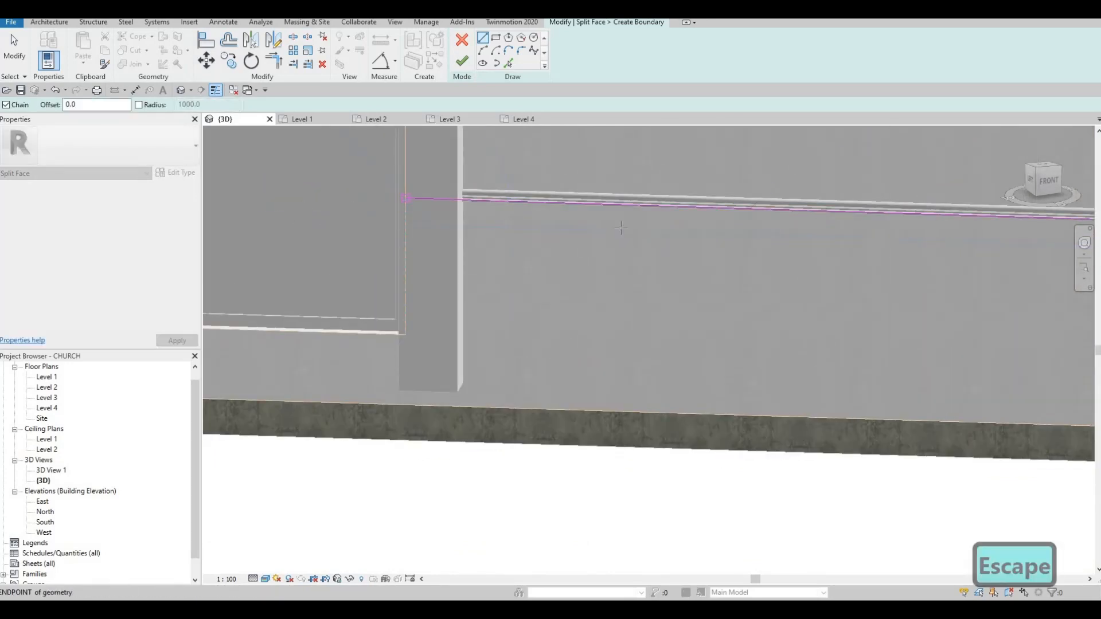
- Draw a split line about 2.6 m long from the second arched window to the face's far edge and finish the split
middle_drag(405, 242, 735, 256)
middle_drag(386, 212, 451, 236)
scroll(450, 246, up, 5)
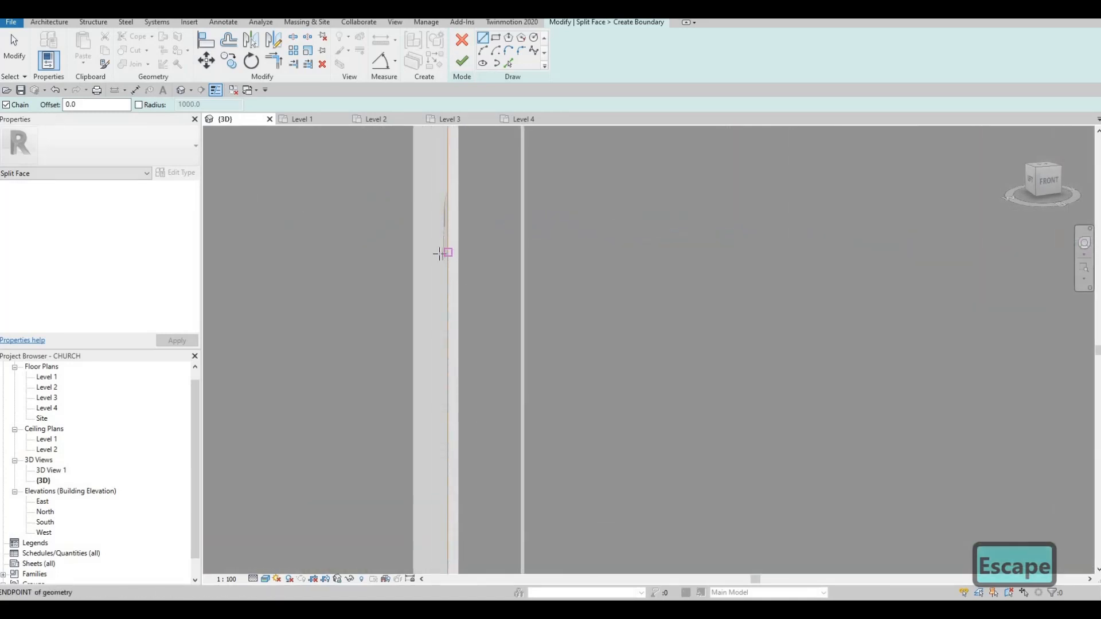
click(439, 253)
scroll(442, 253, down, 5)
scroll(427, 256, down, 1)
middle_drag(421, 255, 654, 266)
scroll(401, 259, down, 1)
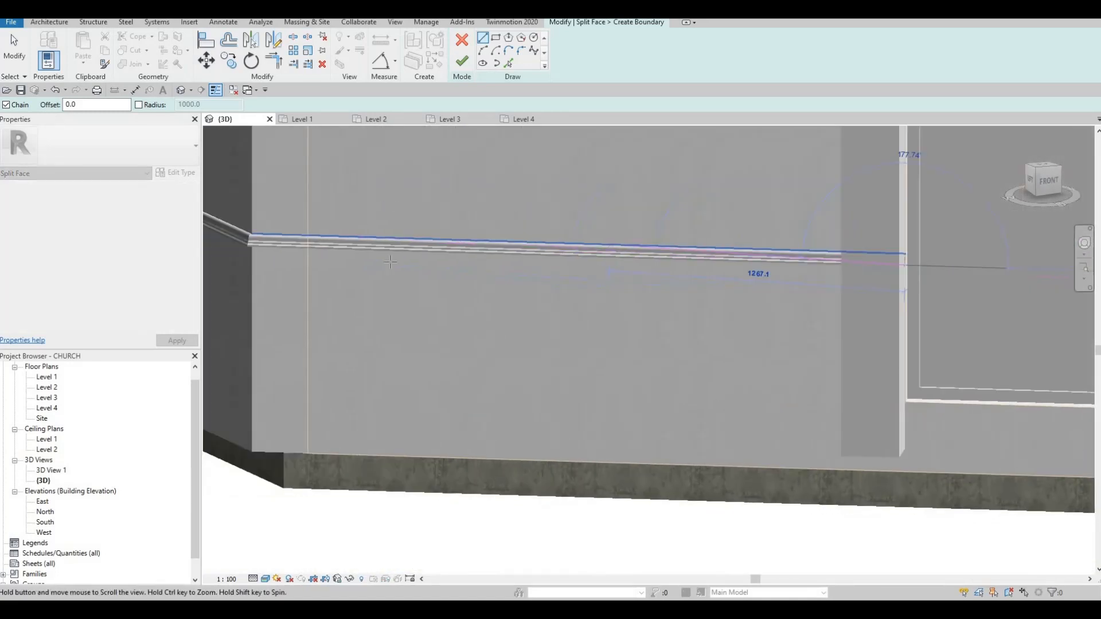
middle_drag(390, 262, 427, 252)
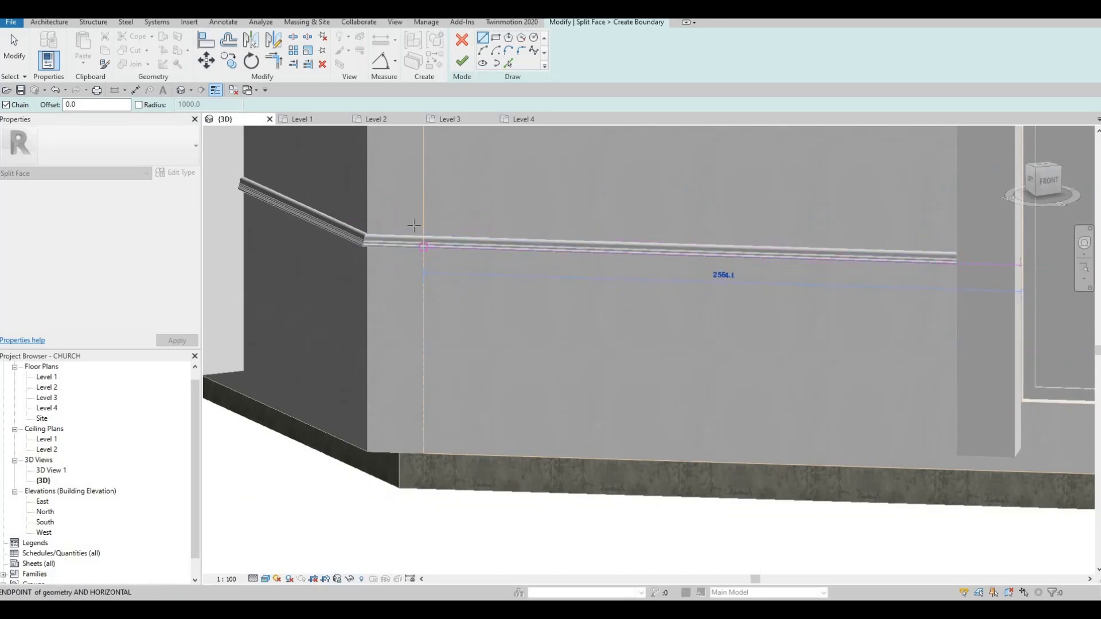
scroll(481, 139, down, 3)
key(Escape)
click(462, 61)
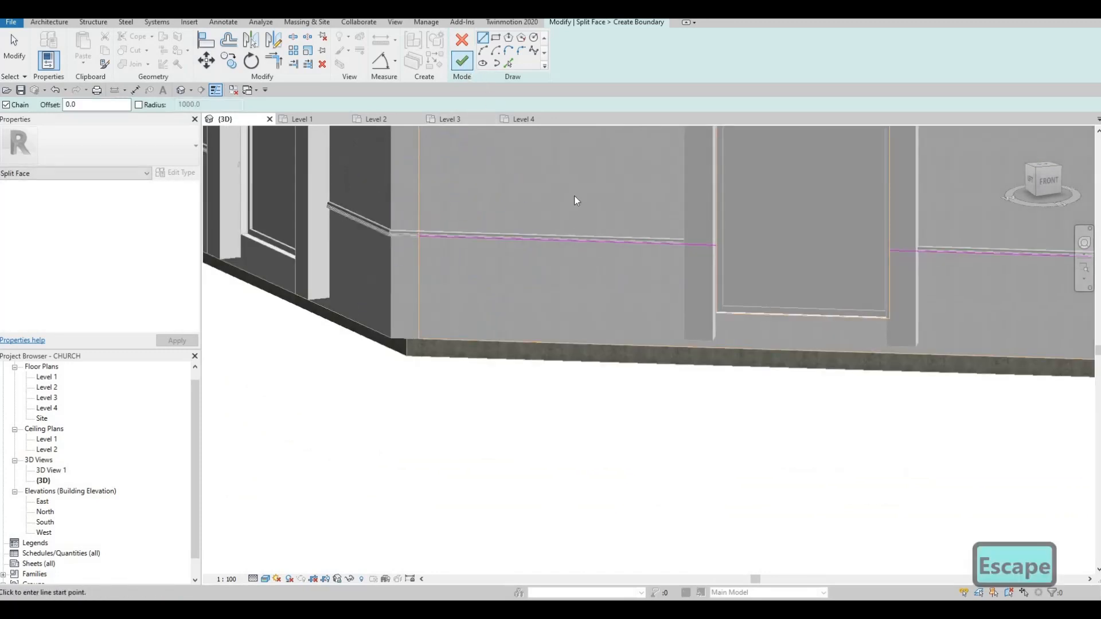
- Paint the newly split region below the sweep with Marble and leave the Paint command
scroll(385, 197, up, 2)
middle_drag(384, 197, 288, 203)
scroll(287, 203, down, 2)
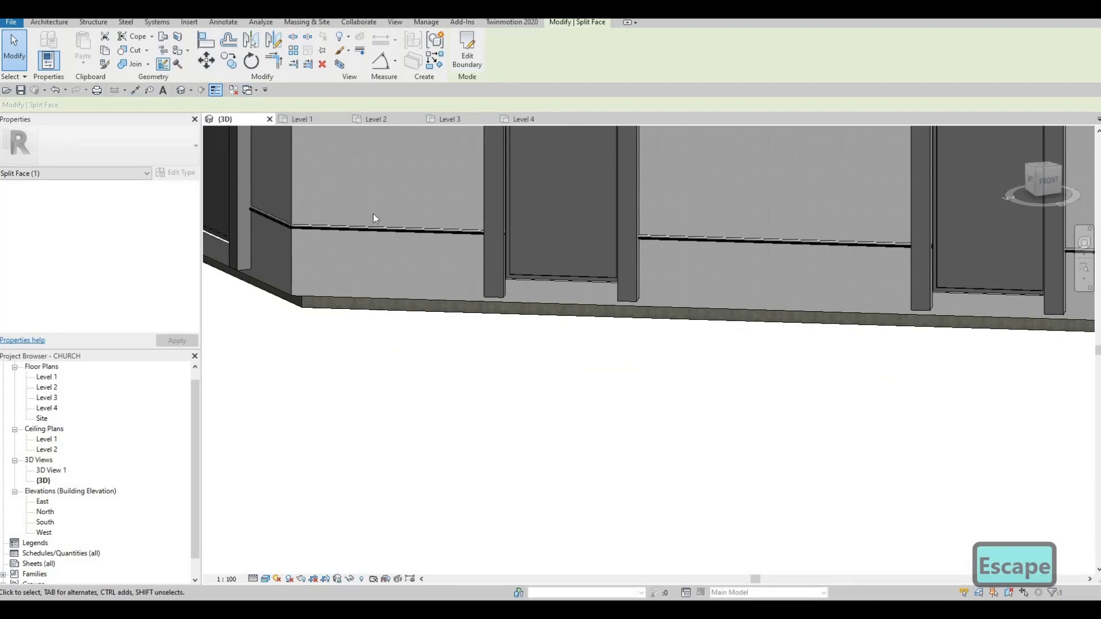
key(p)
key(t)
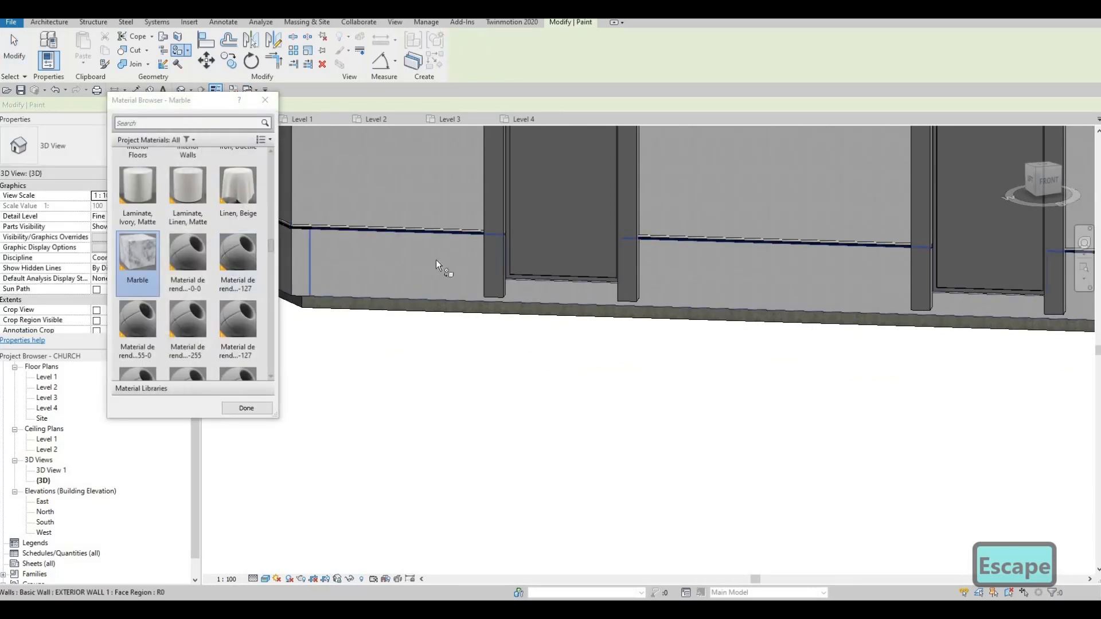
click(436, 261)
mouse_move(435, 273)
shift+middle_down()
mouse_move(381, 290)
mouse_move(364, 315)
mouse_move(223, 413)
mouse_move(302, 396)
mouse_move(415, 346)
mouse_move(437, 291)
shift+middle_up()
key(Escape)
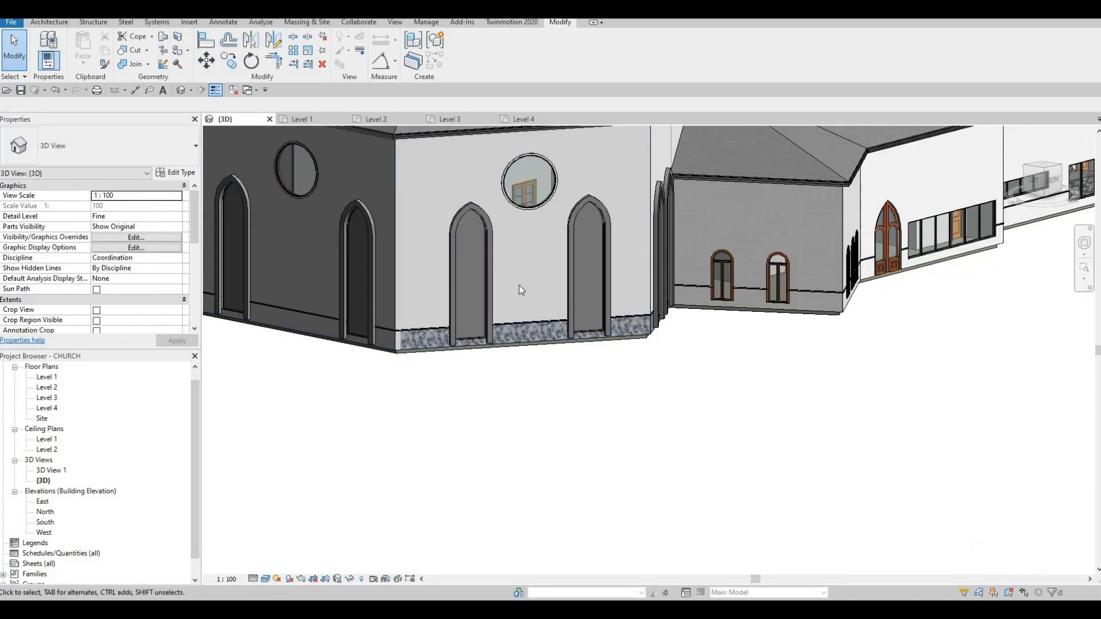
- Paint the wall regions above the sweep on the two marble-based arched-window walls with Oak Flooring, and leave the Paint command
shift+middle_drag(515, 303, 393, 201)
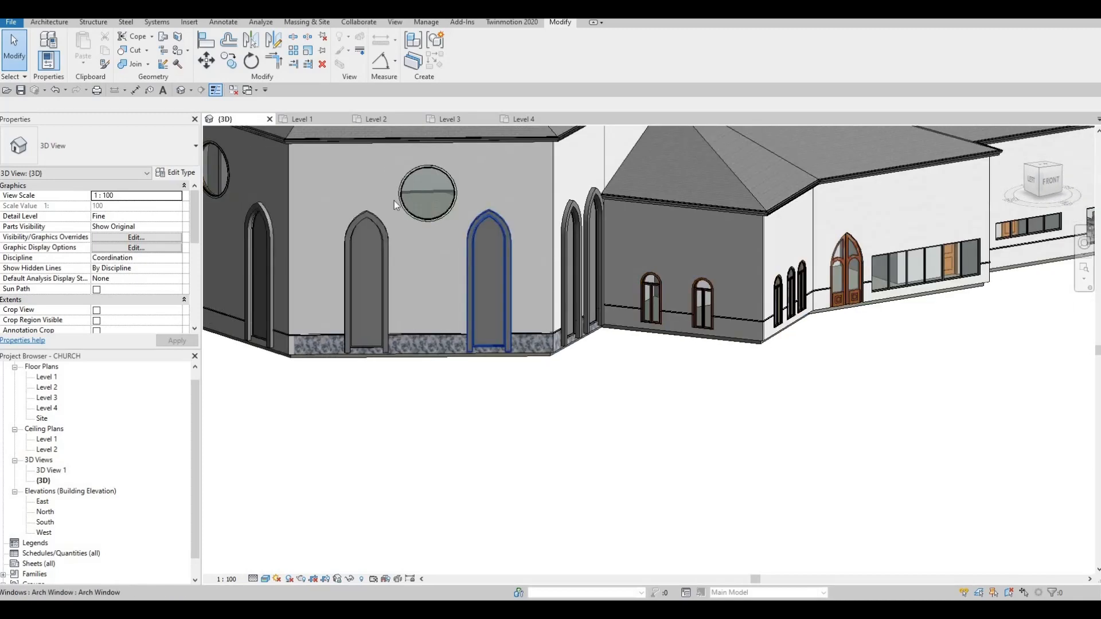
click(178, 52)
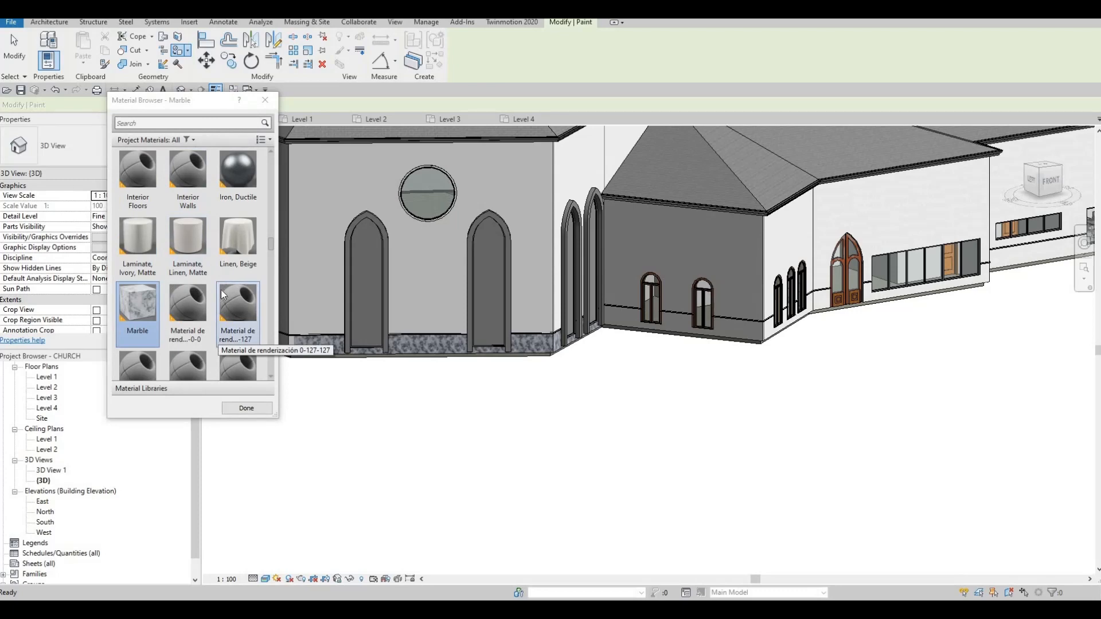
scroll(218, 290, down, 5)
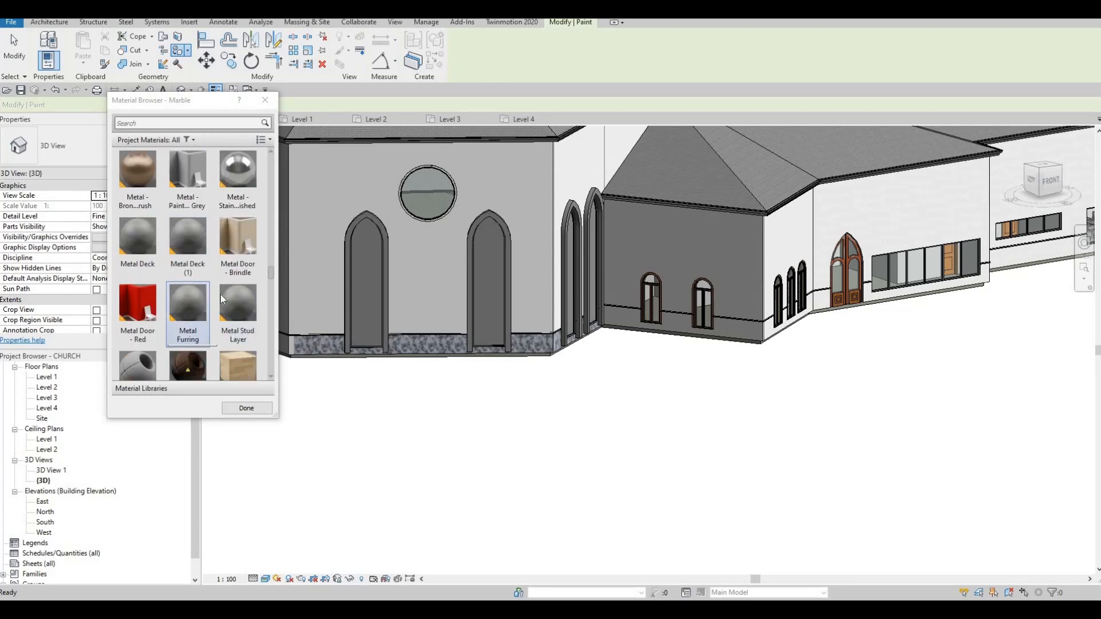
scroll(224, 294, down, 3)
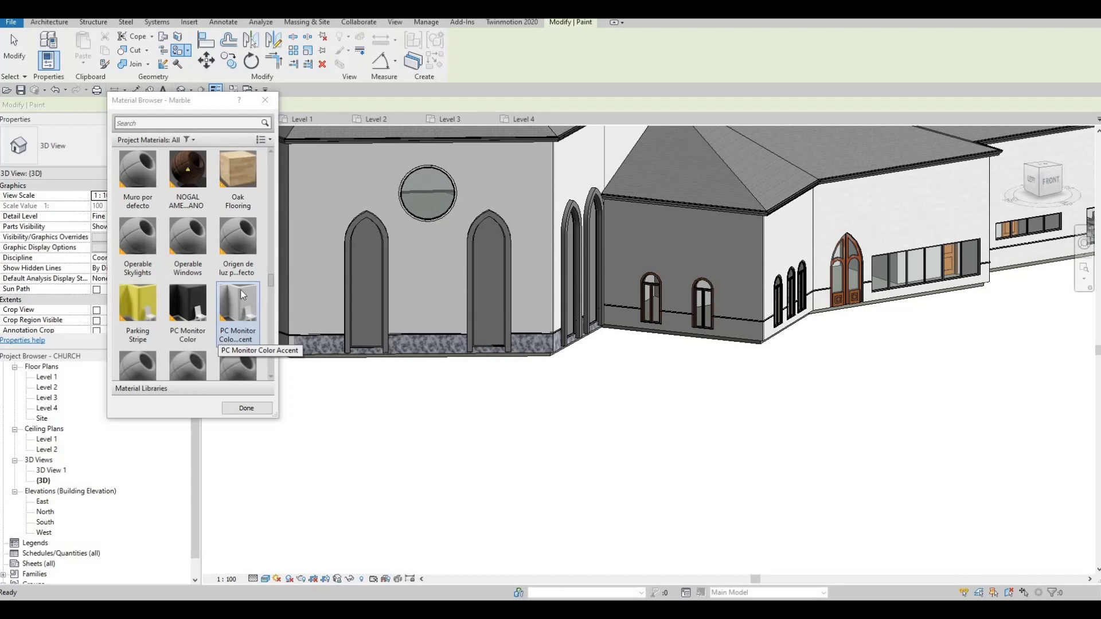
scroll(240, 290, up, 3)
click(248, 344)
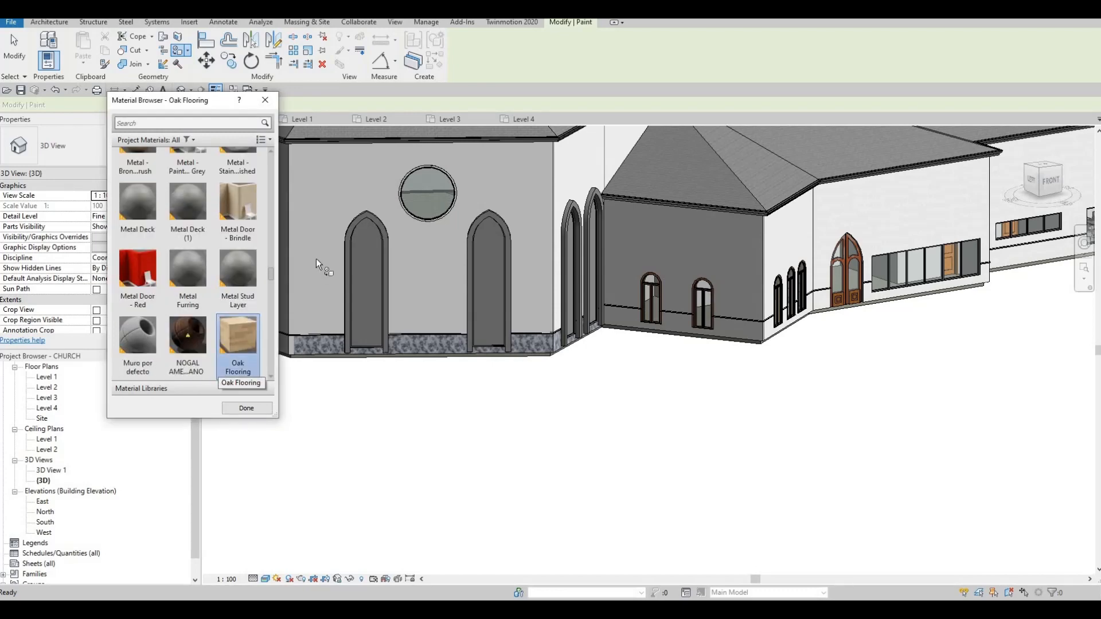
click(515, 229)
click(558, 222)
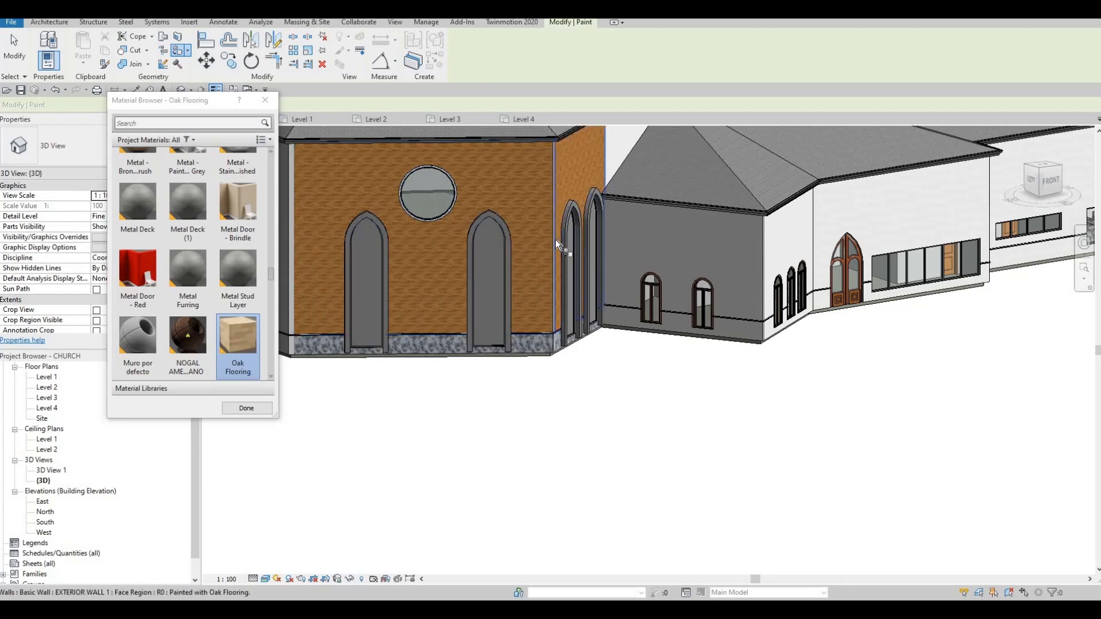
scroll(447, 264, up, 5)
scroll(447, 255, up, 4)
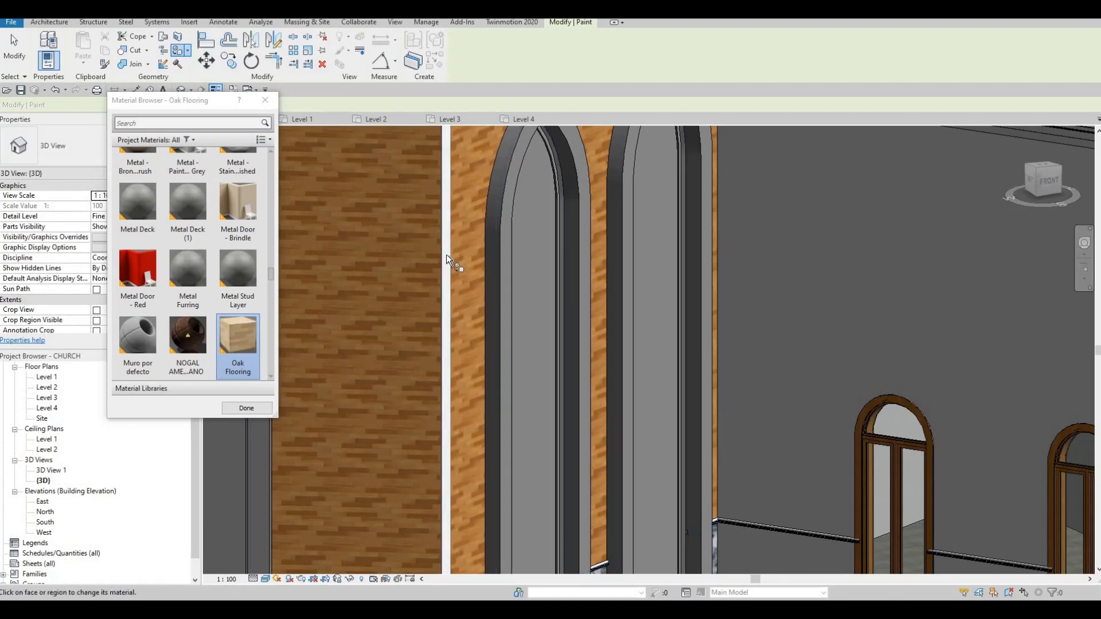
scroll(432, 331, down, 3)
key(Escape)
- Paint the white upper wall face beside the oak-finished walls, above the front wing's roof, with Oak Flooring
scroll(432, 331, down, 2)
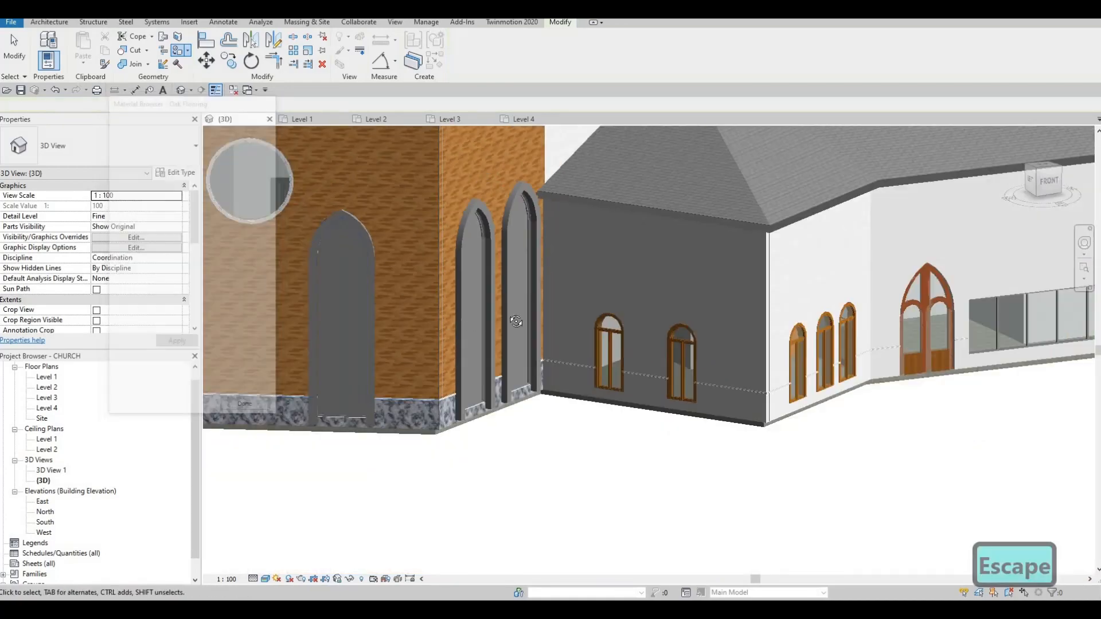
scroll(543, 319, up, 4)
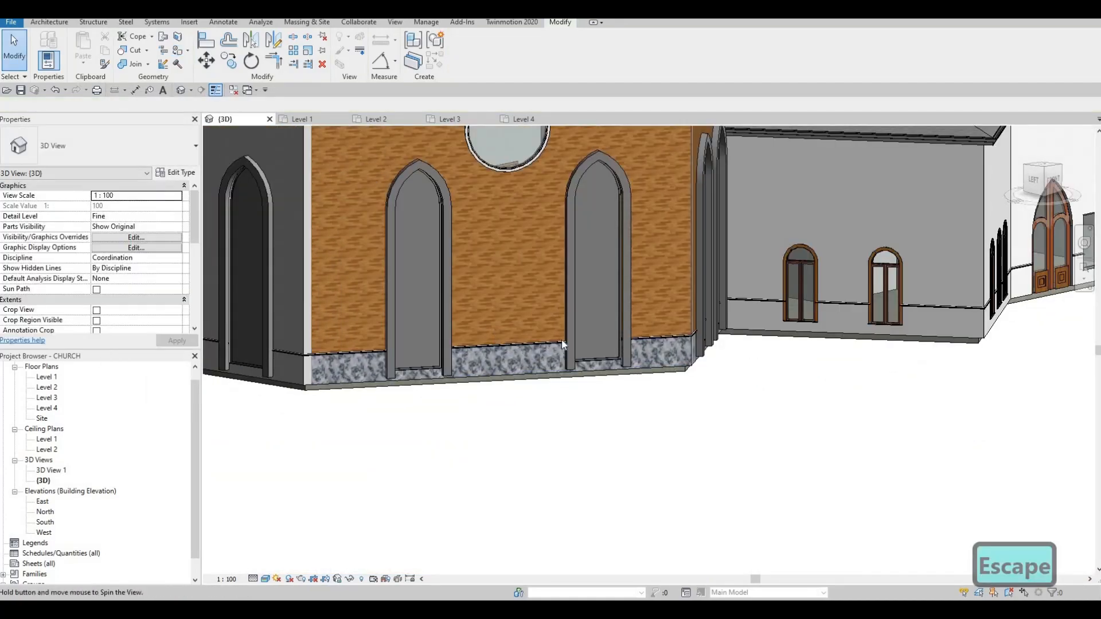
shift+middle_drag(562, 344, 415, 287)
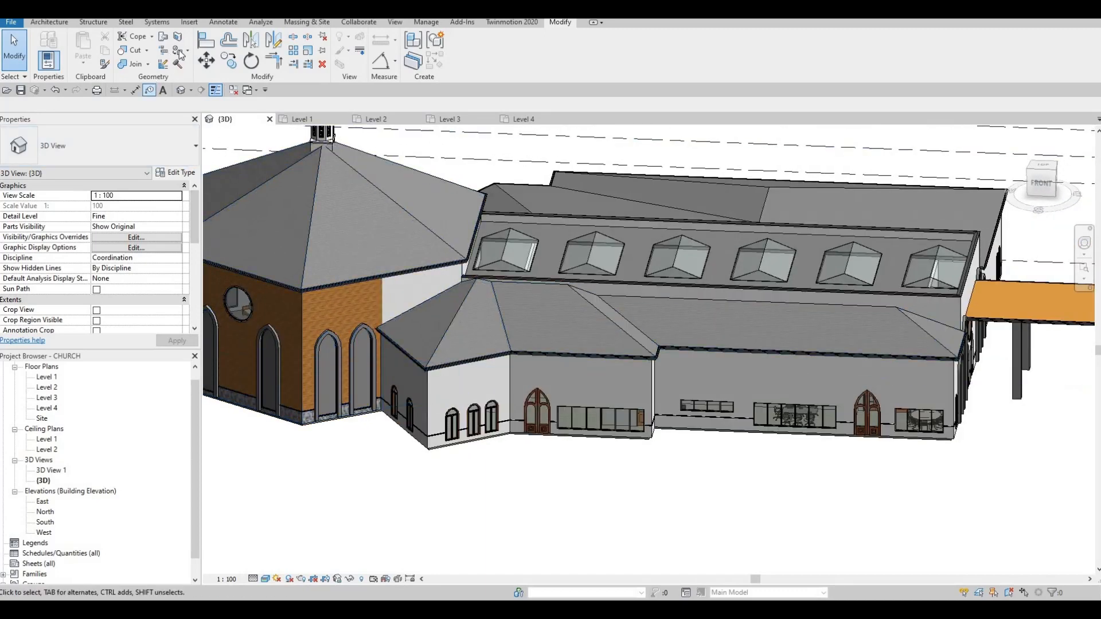
key(p)
key(t)
scroll(434, 309, up, 2)
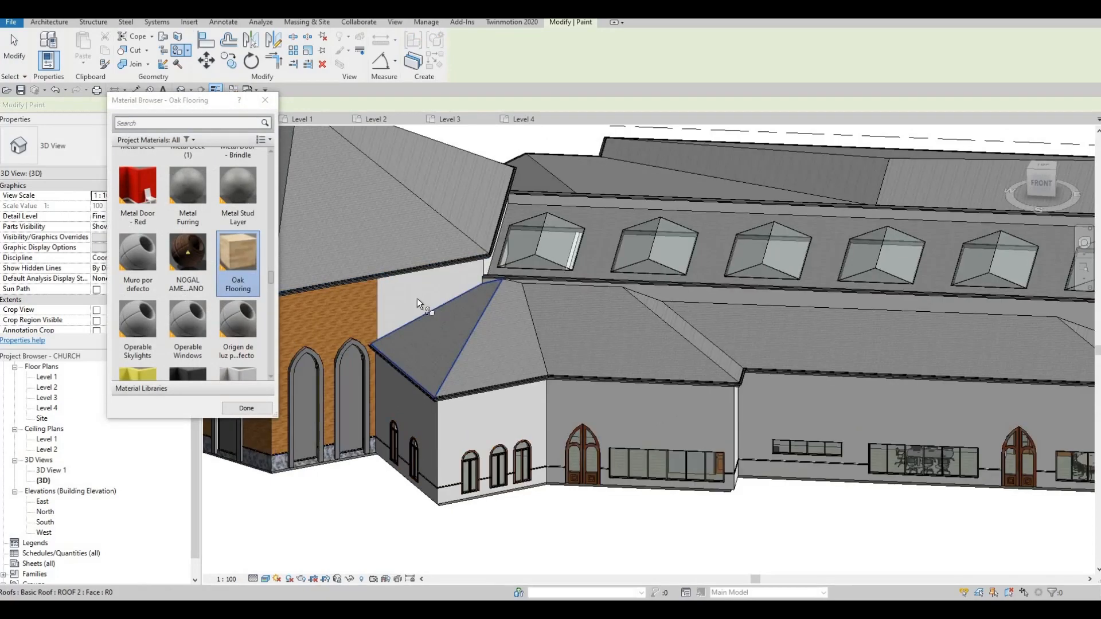
mouse_move(465, 288)
shift+middle_down()
mouse_move(387, 284)
mouse_move(389, 267)
mouse_move(504, 293)
mouse_move(391, 270)
mouse_move(432, 266)
shift+middle_up()
click(388, 275)
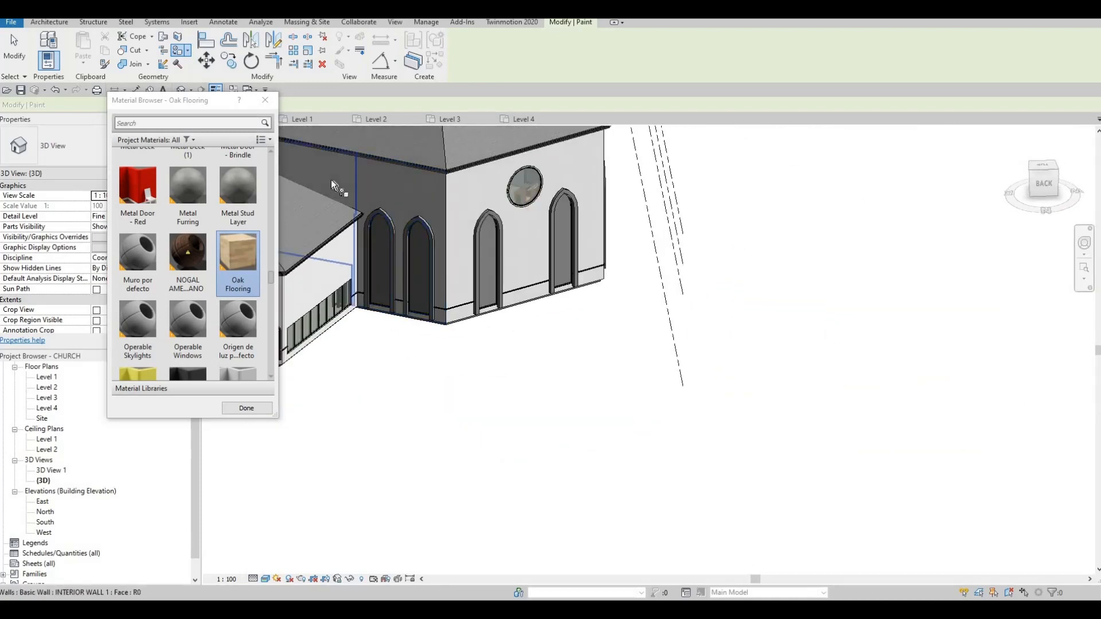
- Paint the matching wall face above the lower roof on the church's opposite side with Oak Flooring and leave the Paint command
click(332, 181)
mouse_move(370, 216)
shift+middle_down()
mouse_move(482, 251)
mouse_move(370, 235)
mouse_move(393, 239)
shift+middle_up()
scroll(570, 270, up, 6)
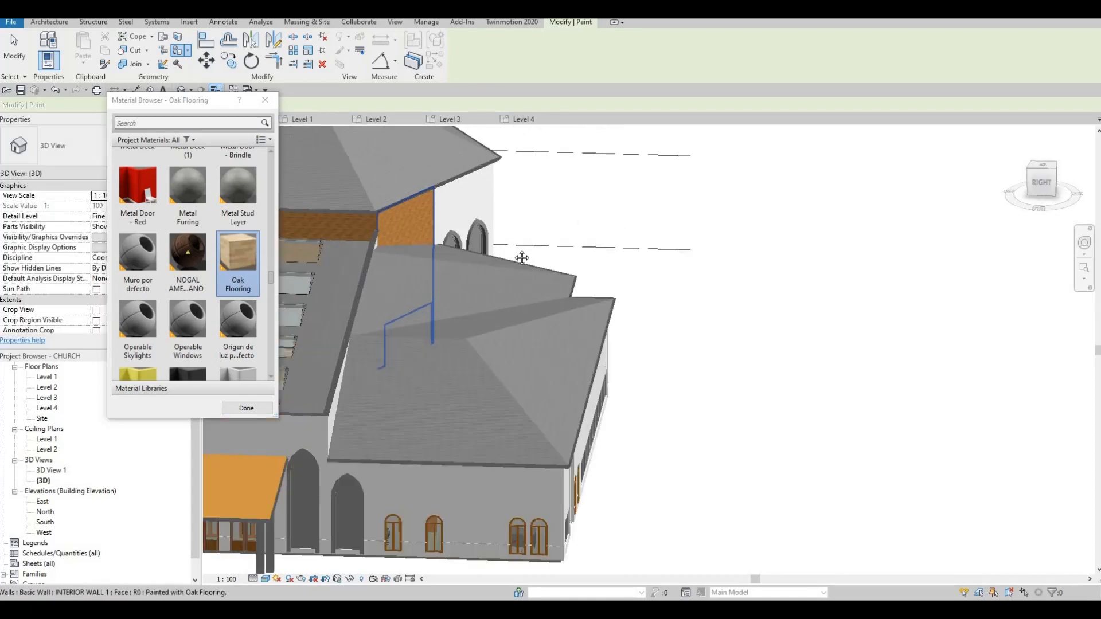
scroll(580, 270, down, 8)
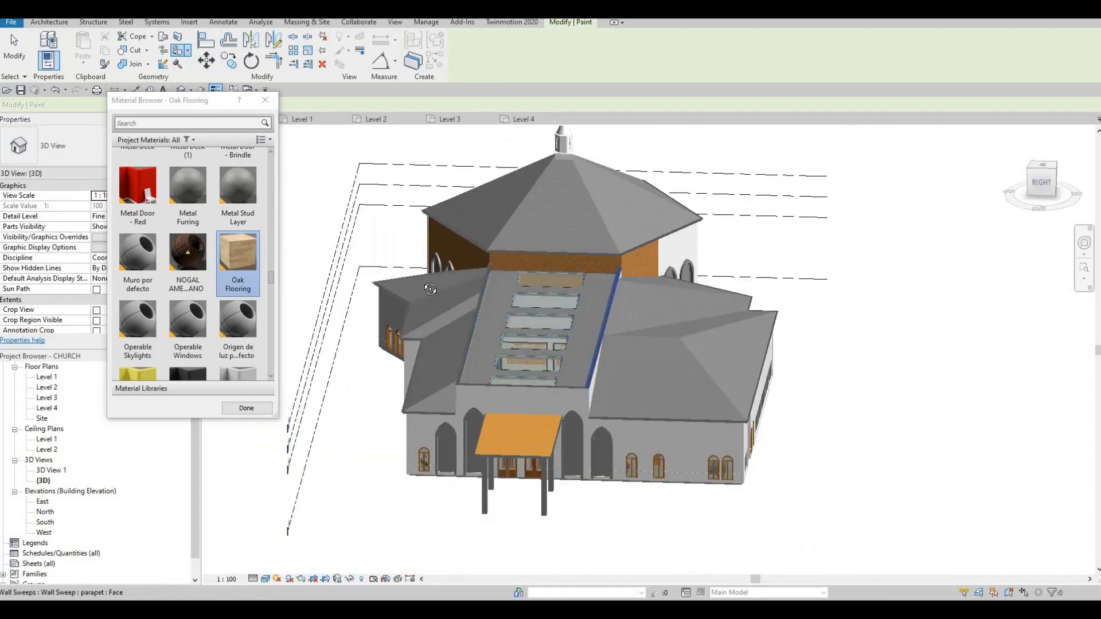
mouse_move(580, 269)
shift+middle_down()
mouse_move(647, 314)
mouse_move(638, 318)
mouse_move(669, 360)
mouse_move(627, 377)
mouse_move(422, 311)
shift+middle_up()
scroll(634, 369, up, 6)
key(Escape)
key(Escape)
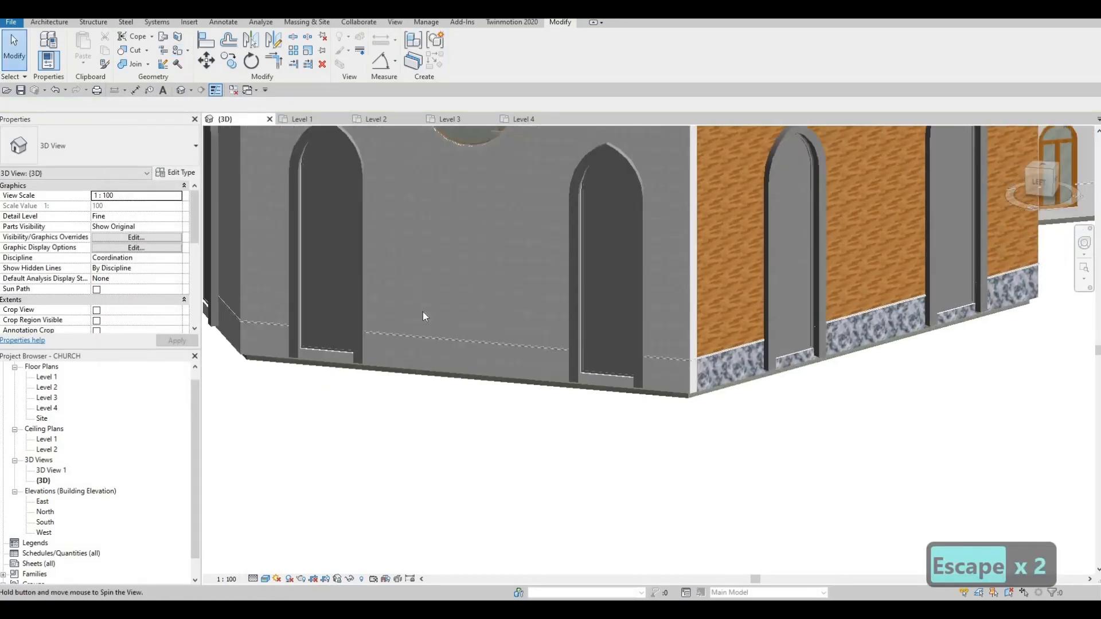
scroll(422, 311, down, 2)
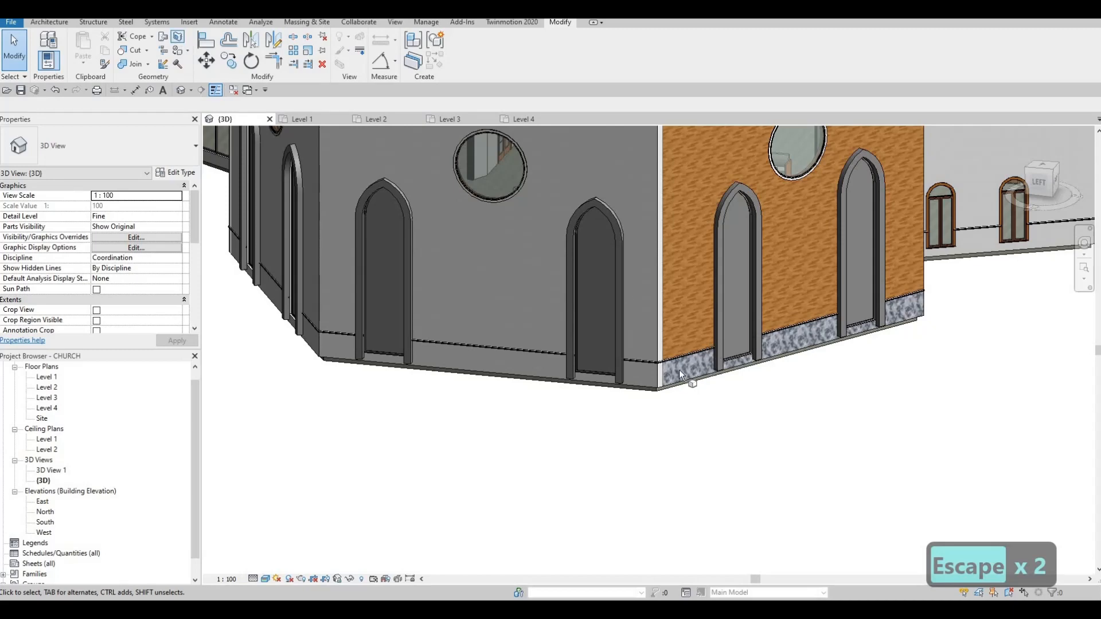
- Split the narrow white wall strip at the corner beside the marble-based wall along the sweep's lower edge
key(s)
key(f)
scroll(639, 397, up, 4)
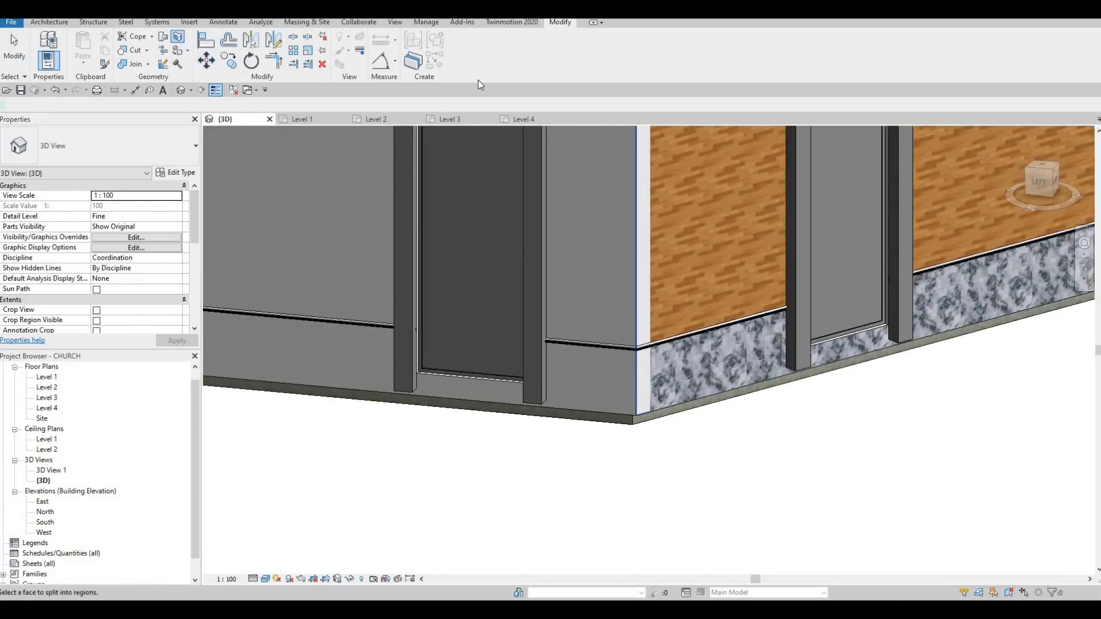
scroll(700, 376, up, 5)
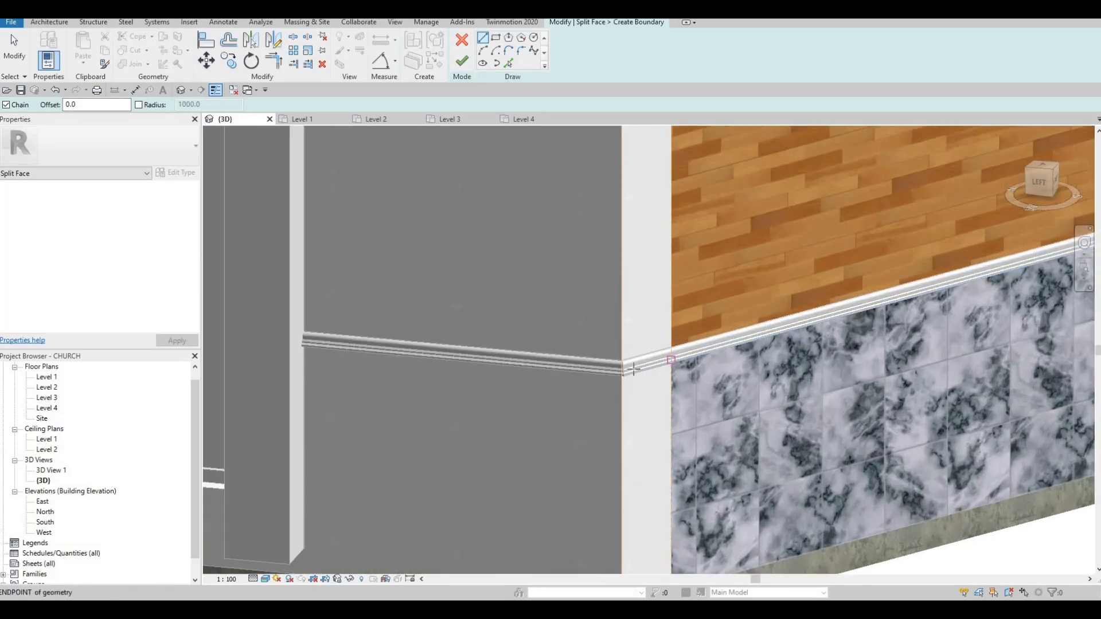
scroll(619, 373, up, 3)
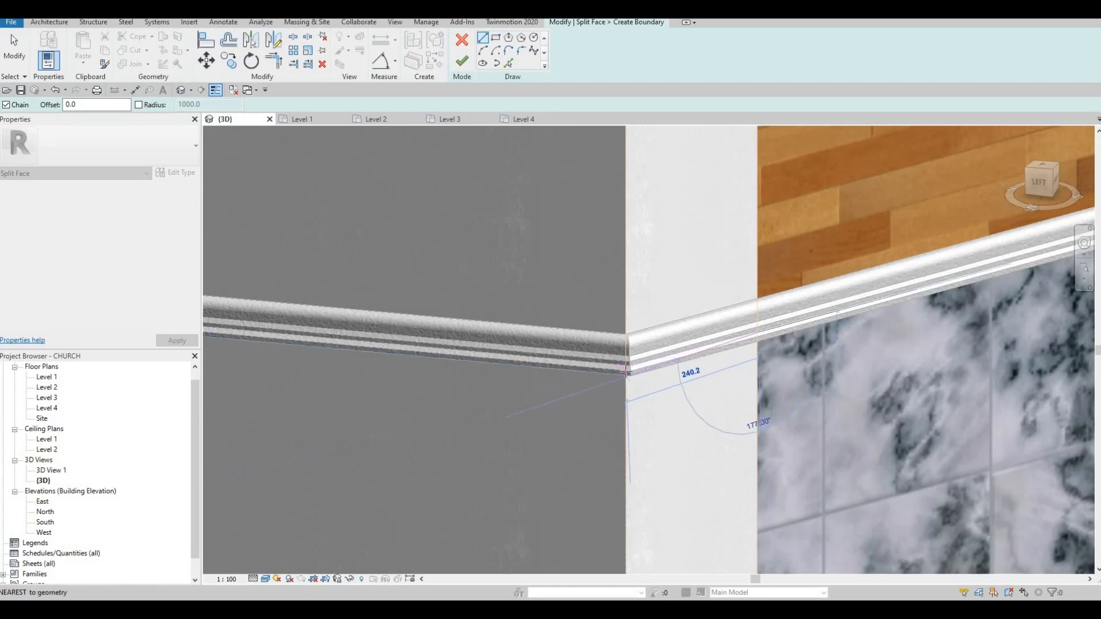
click(631, 341)
key(Escape)
scroll(631, 344, down, 2)
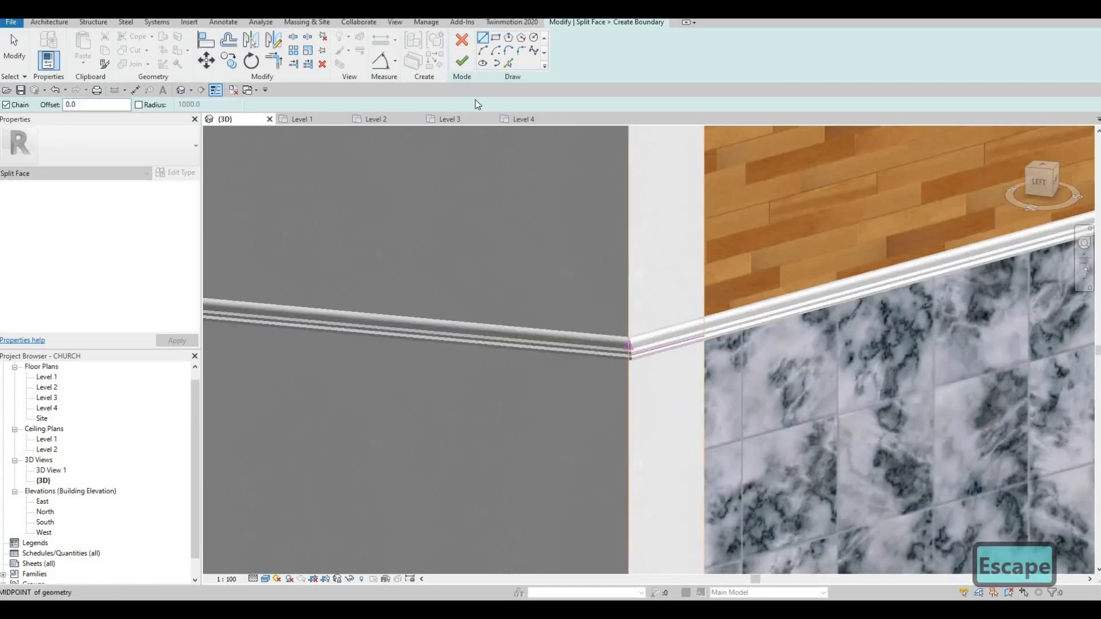
click(462, 62)
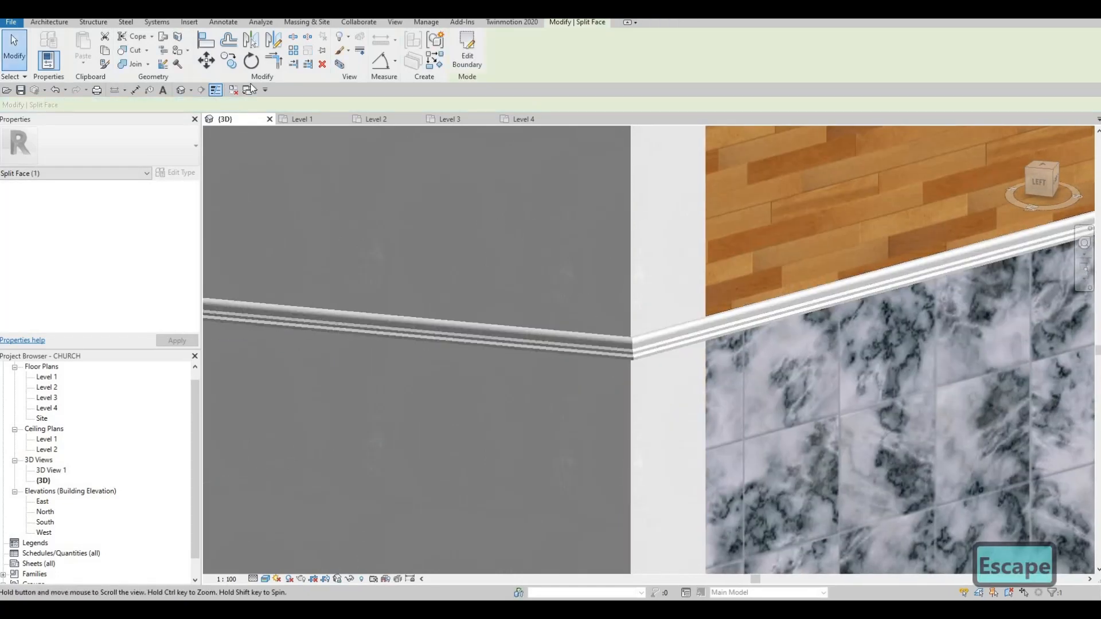
scroll(614, 305, down, 3)
key(Escape)
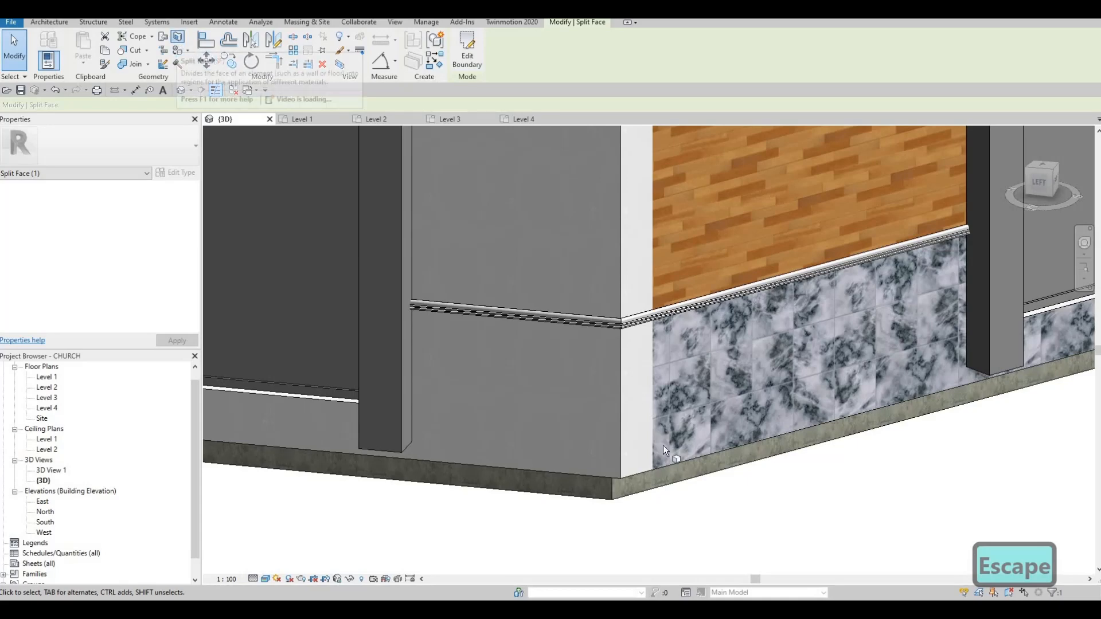
- Start splitting the adjoining grey wall face, drawing a boundary line under the sweep from the corner to the nearest window opening
click(418, 179)
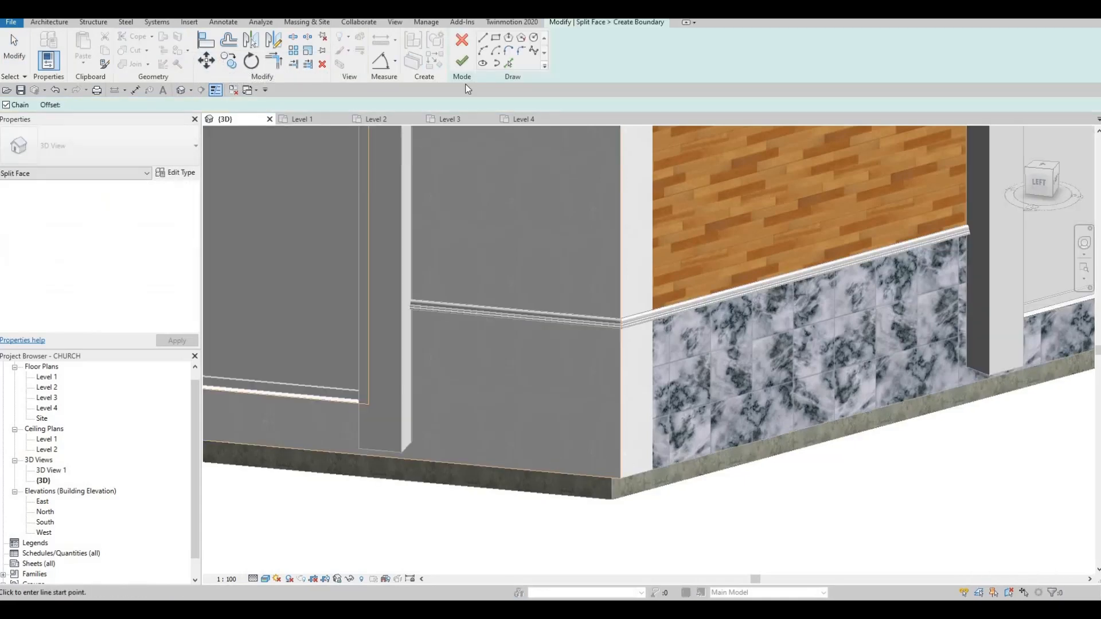
scroll(447, 137, down, 1)
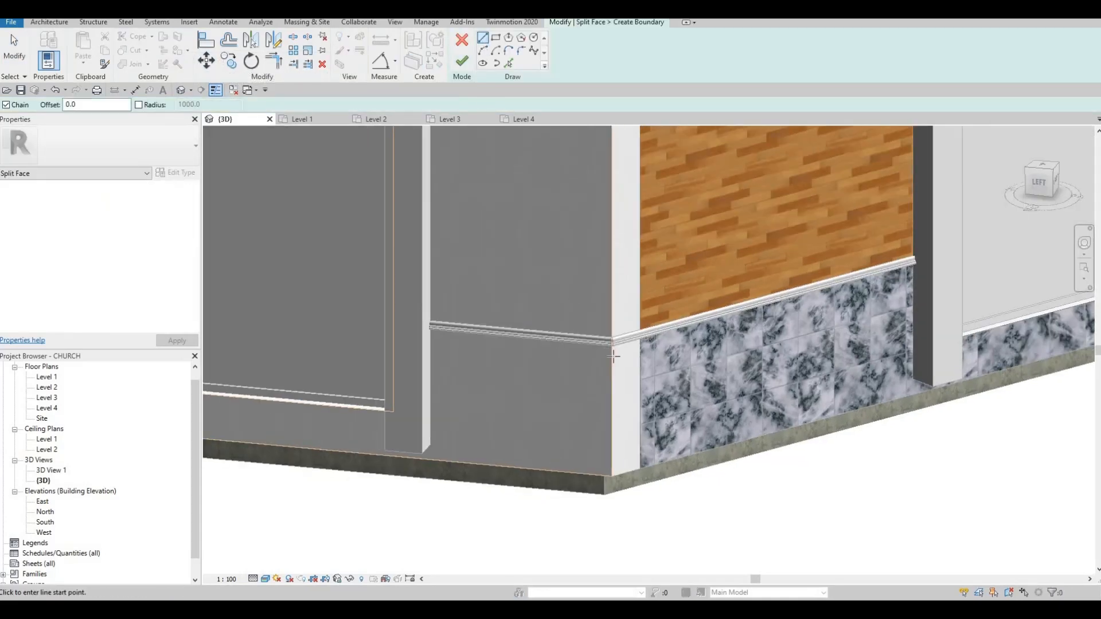
scroll(613, 357, up, 4)
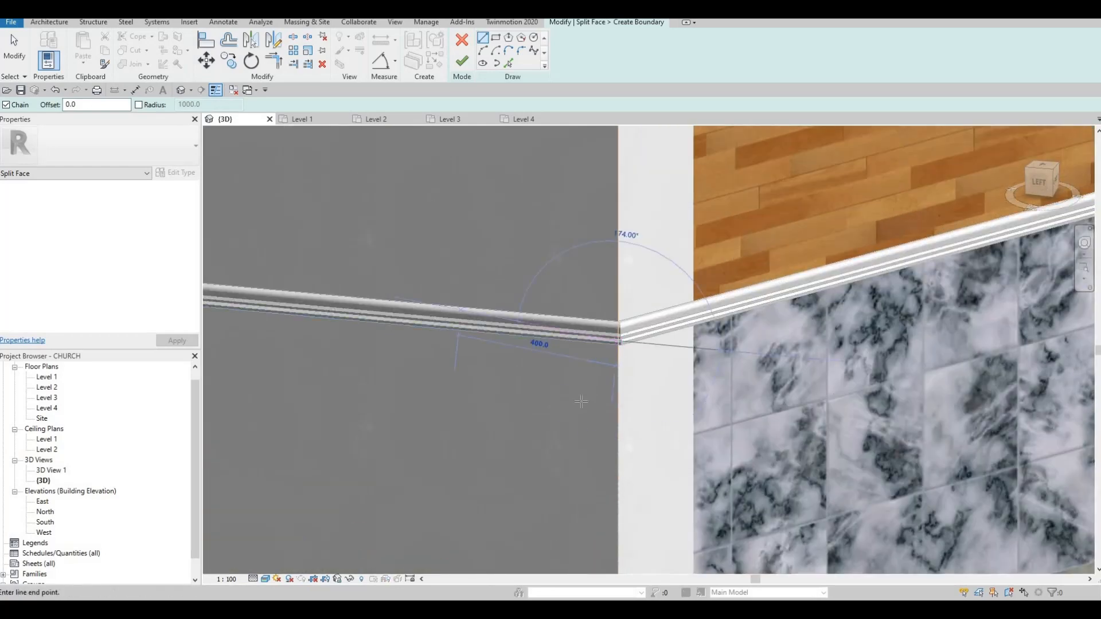
middle_drag(581, 401, 959, 486)
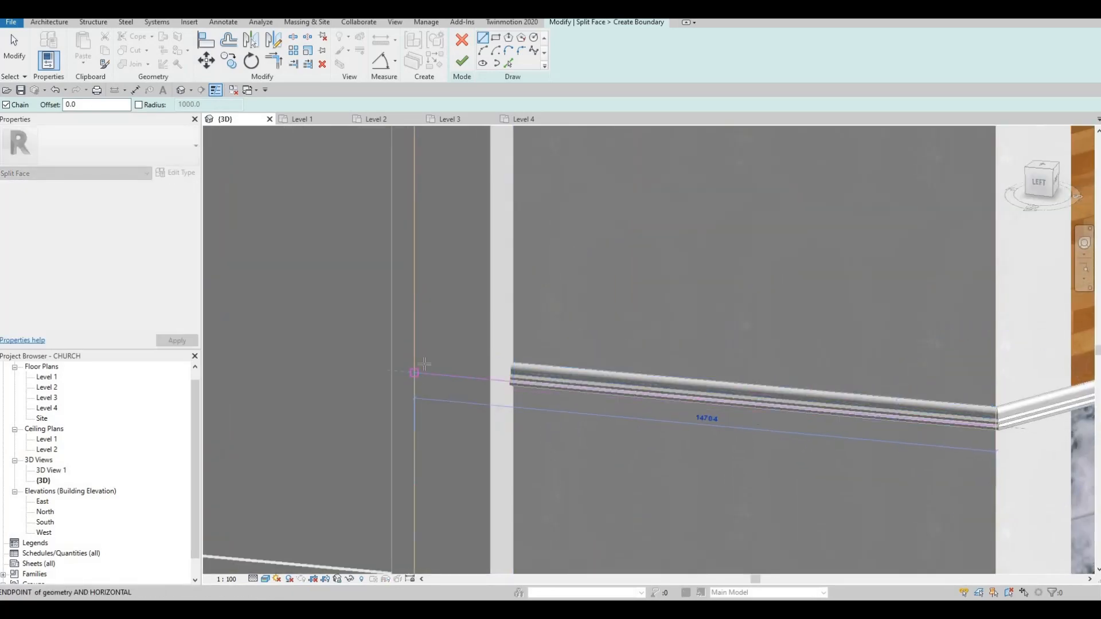
click(415, 372)
scroll(440, 352, down, 6)
middle_drag(430, 353, 734, 397)
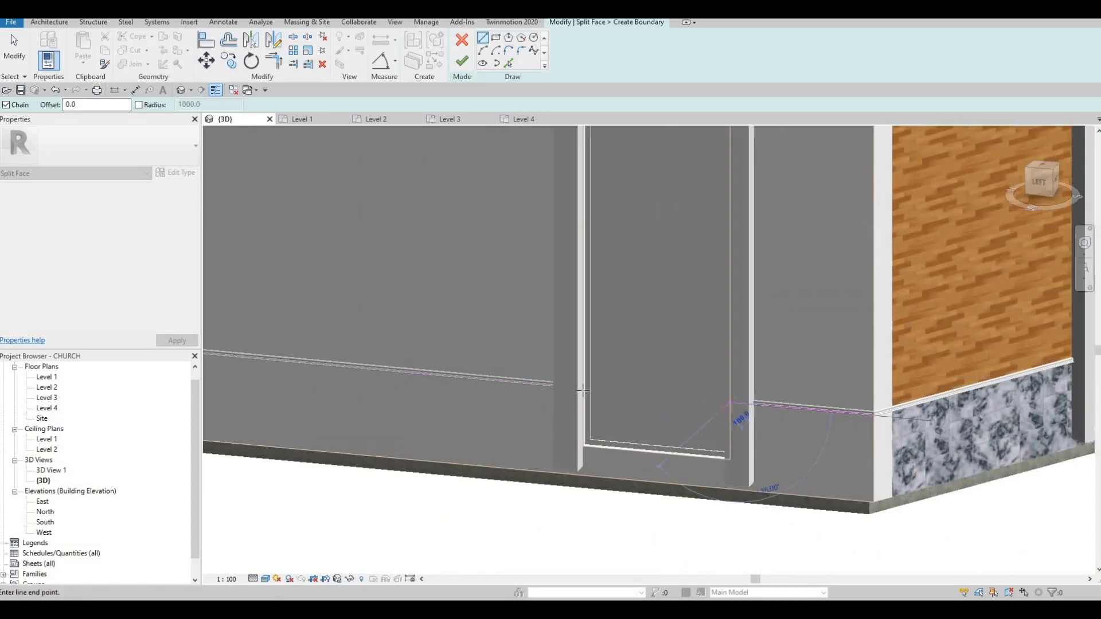
key(Escape)
- Draw the split boundary line under the sweep between the two arched window openings of the grey wall
scroll(593, 390, up, 2)
scroll(596, 376, up, 5)
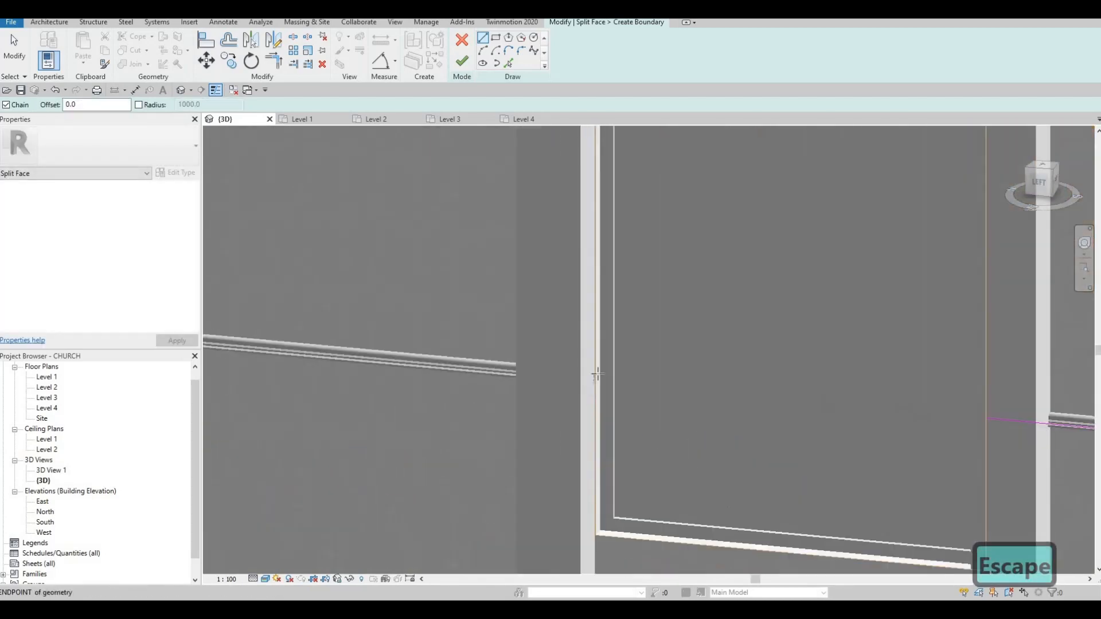
click(598, 372)
scroll(596, 373, down, 5)
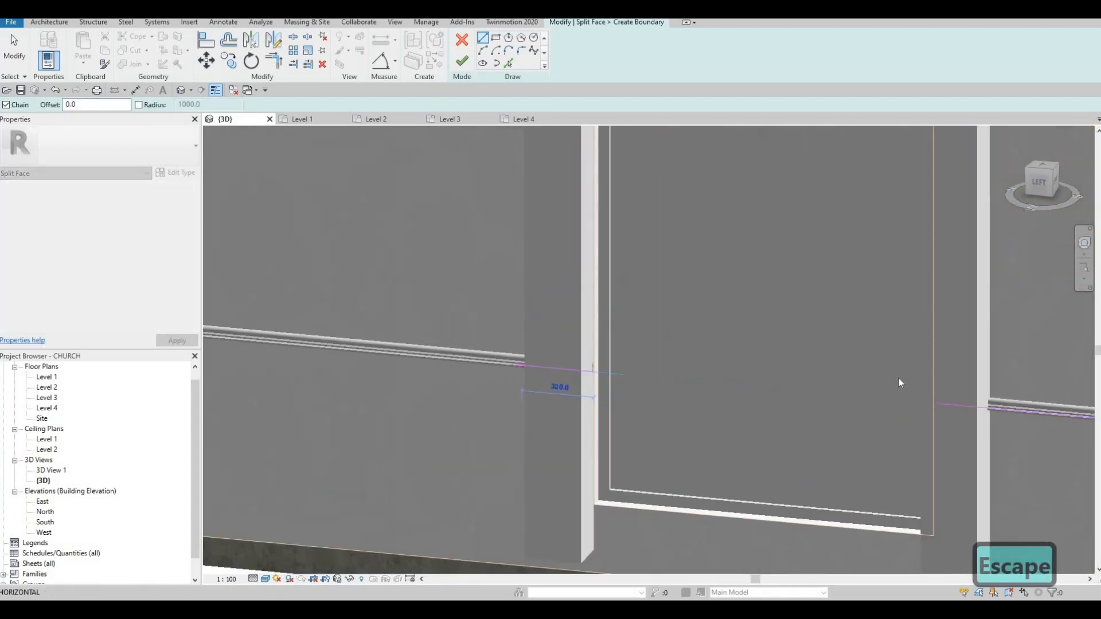
middle_drag(524, 315, 874, 350)
scroll(860, 349, down, 1)
scroll(467, 345, up, 2)
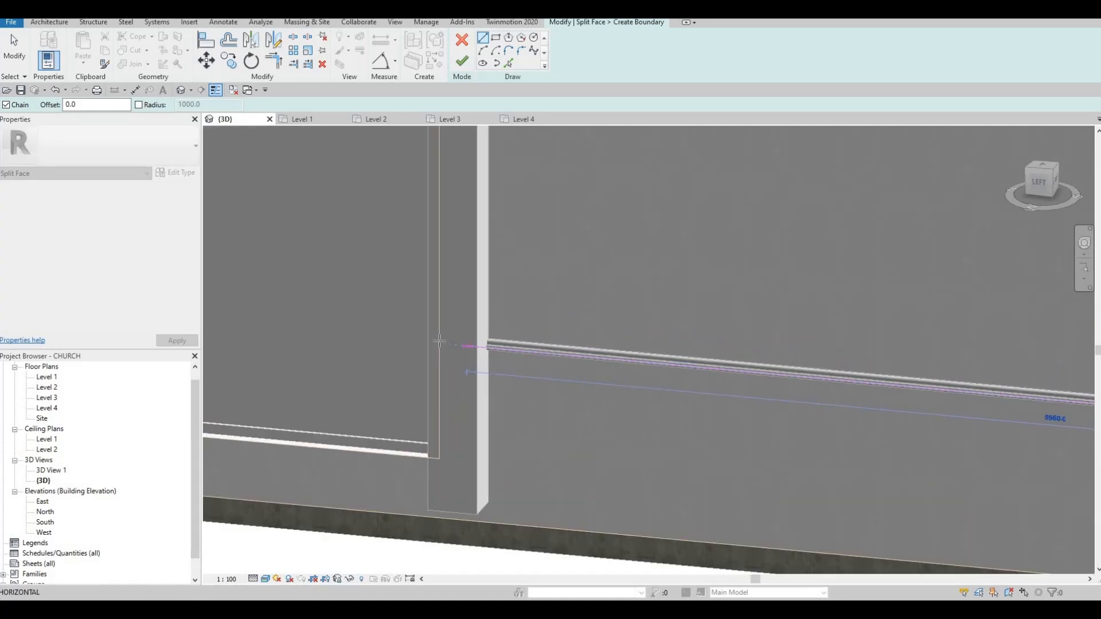
click(439, 343)
key(Escape)
- Draw the boundary line under the sweep from the second window opening to the face's far edge and finish the split
middle_drag(229, 333, 653, 386)
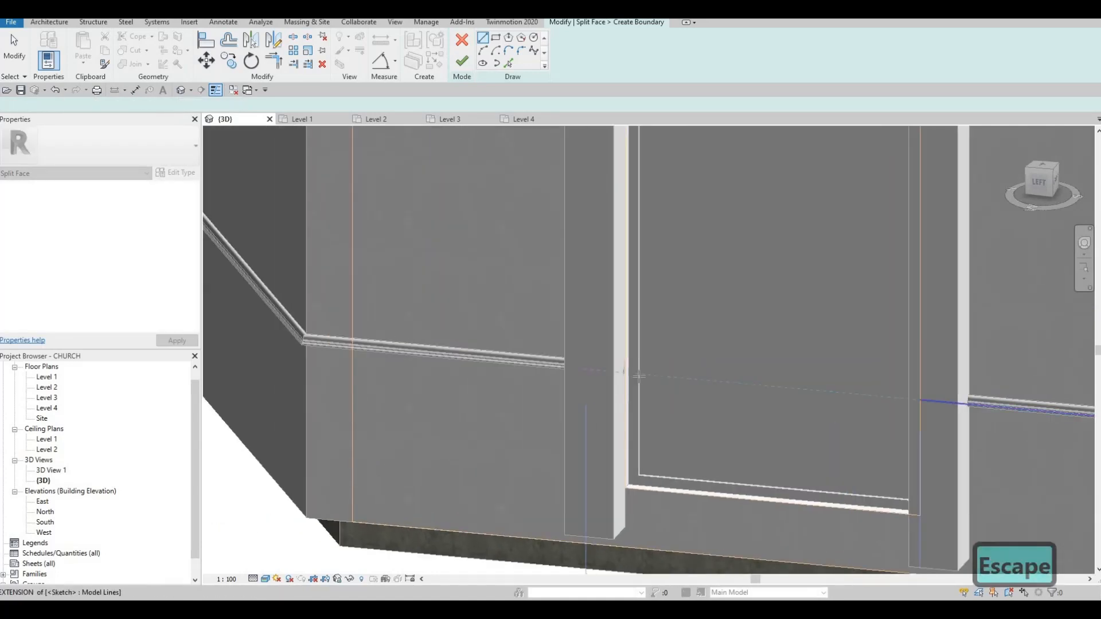
scroll(611, 372, up, 2)
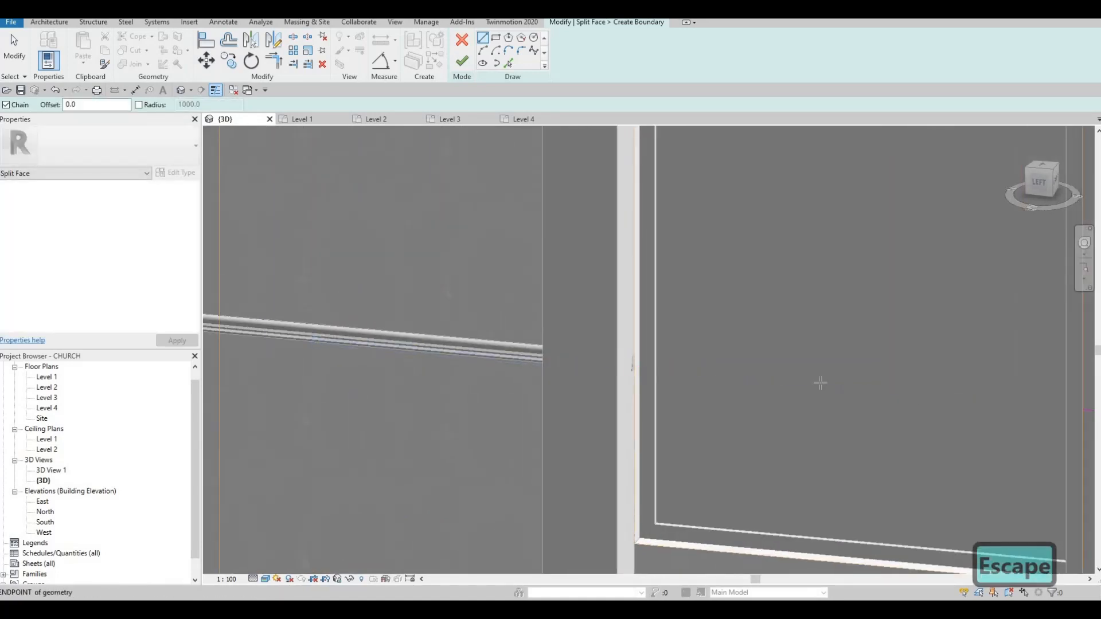
click(632, 371)
middle_drag(523, 362, 906, 402)
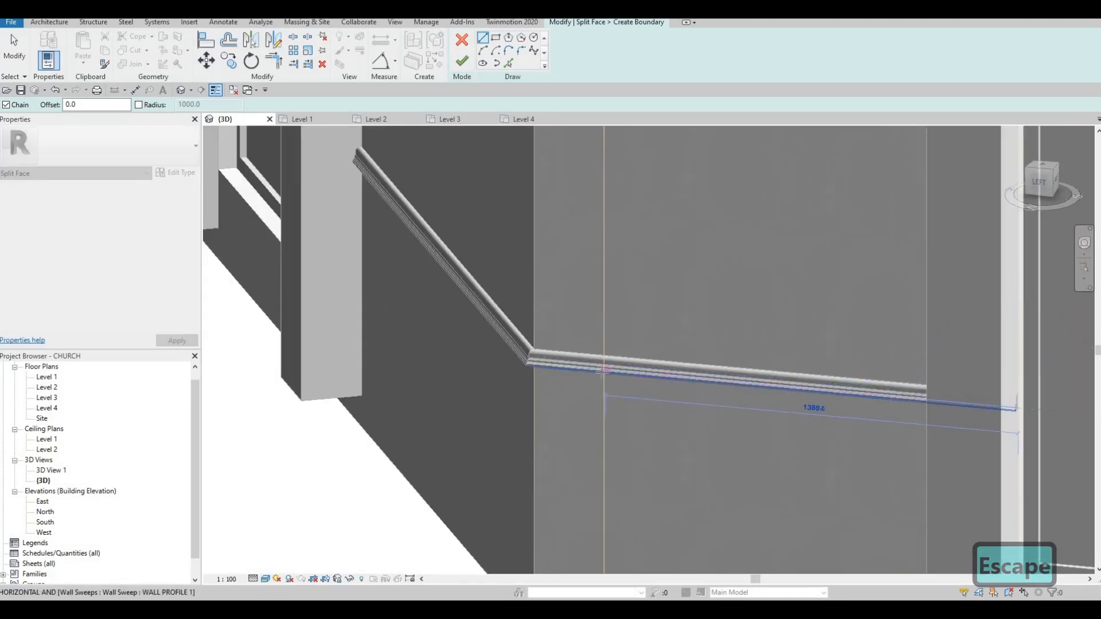
click(603, 370)
key(Escape)
scroll(604, 370, down, 5)
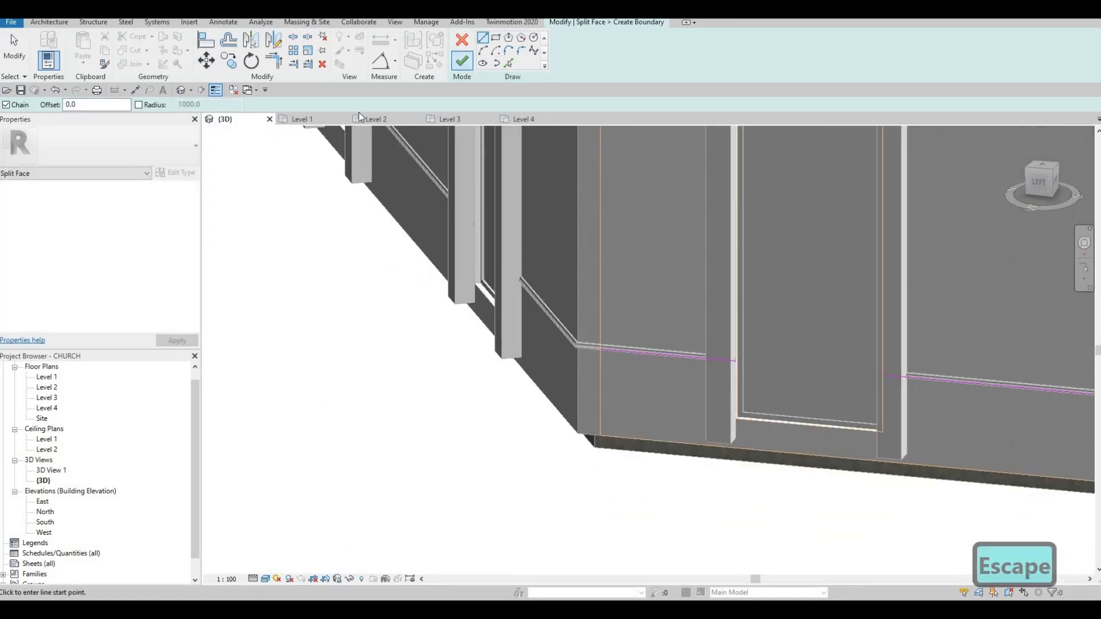
click(462, 60)
- Split the narrow end strip at the grey wall's far corner along the sweep's lower edge
shift+middle_drag(623, 275, 716, 274)
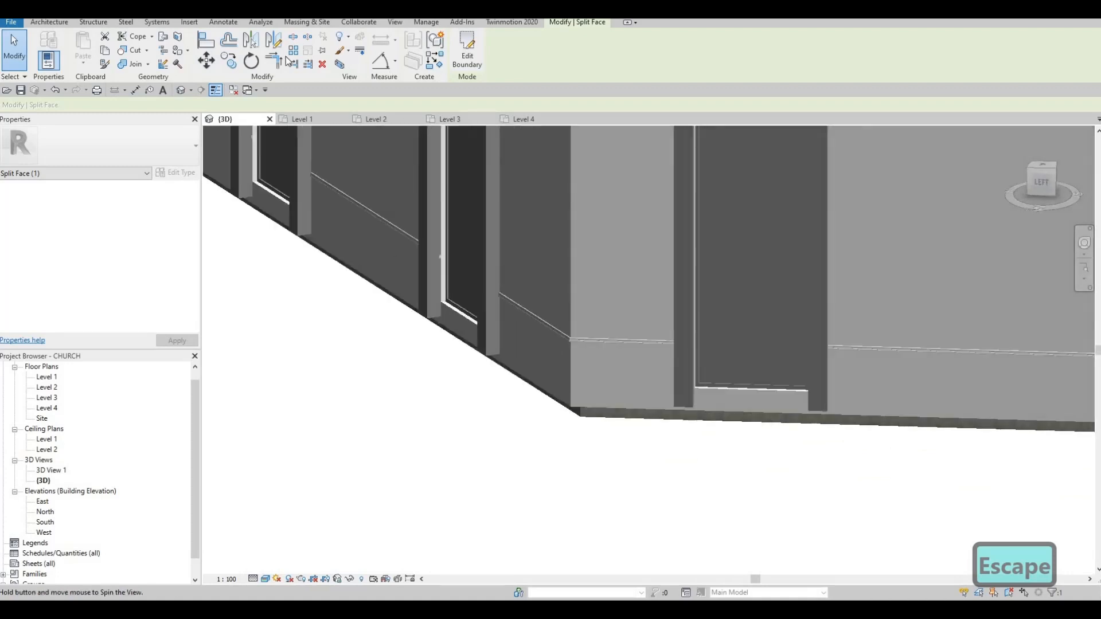
click(179, 39)
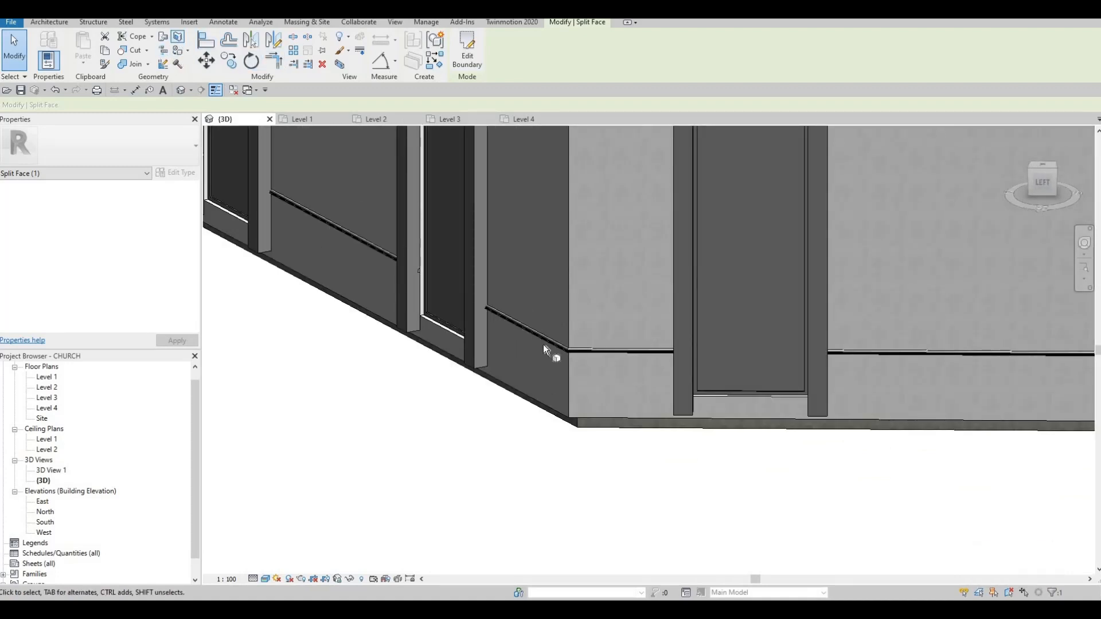
click(571, 383)
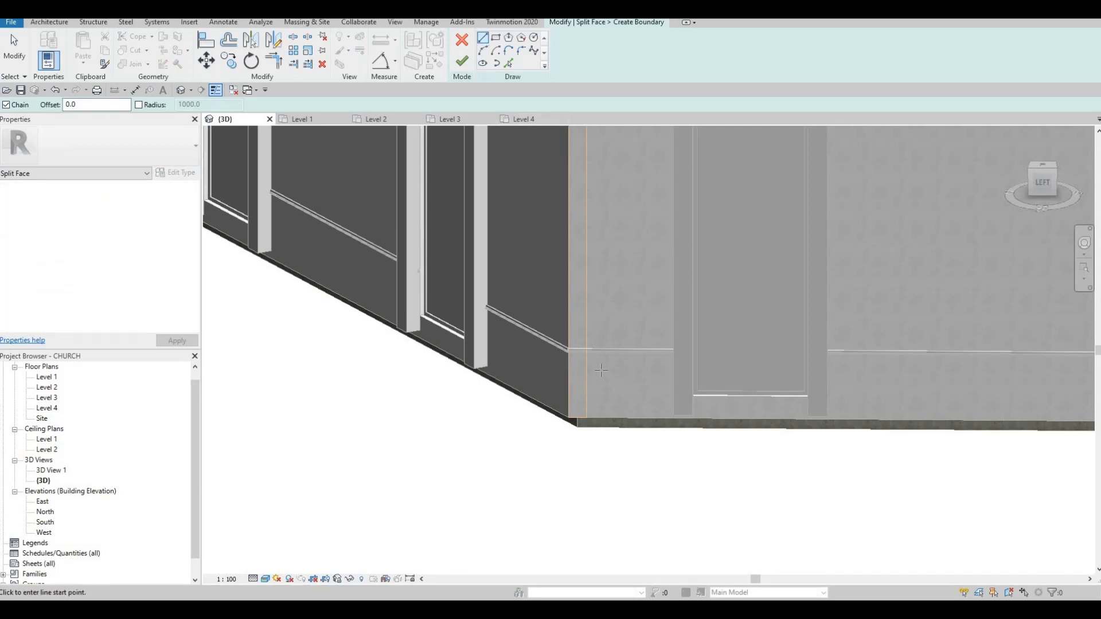
scroll(591, 347, up, 2)
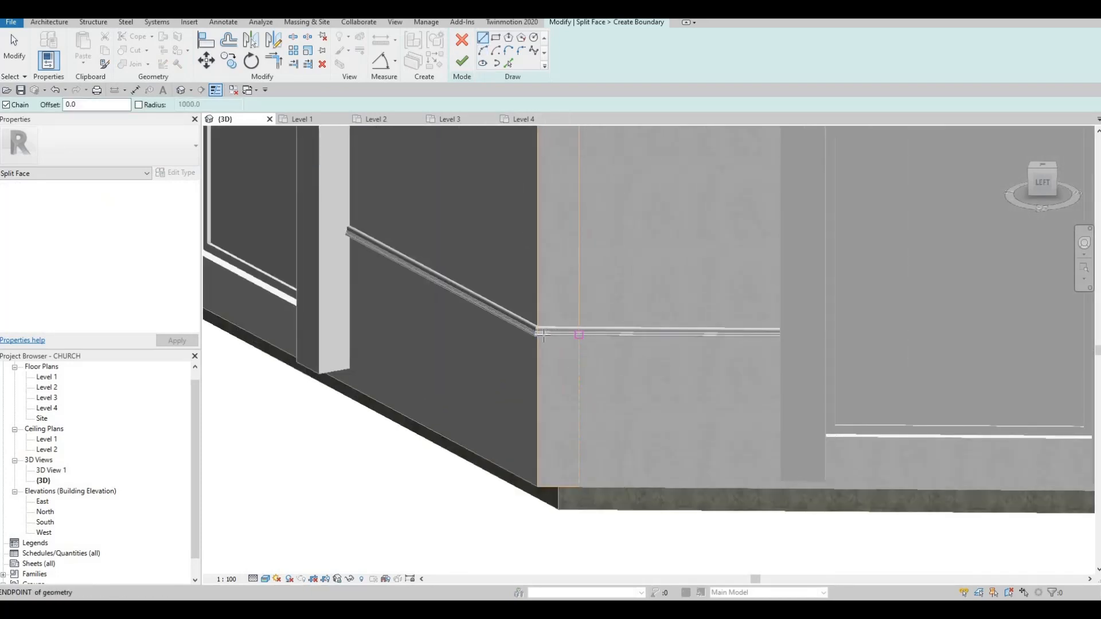
click(579, 334)
click(538, 334)
scroll(537, 333, down, 1)
key(Escape)
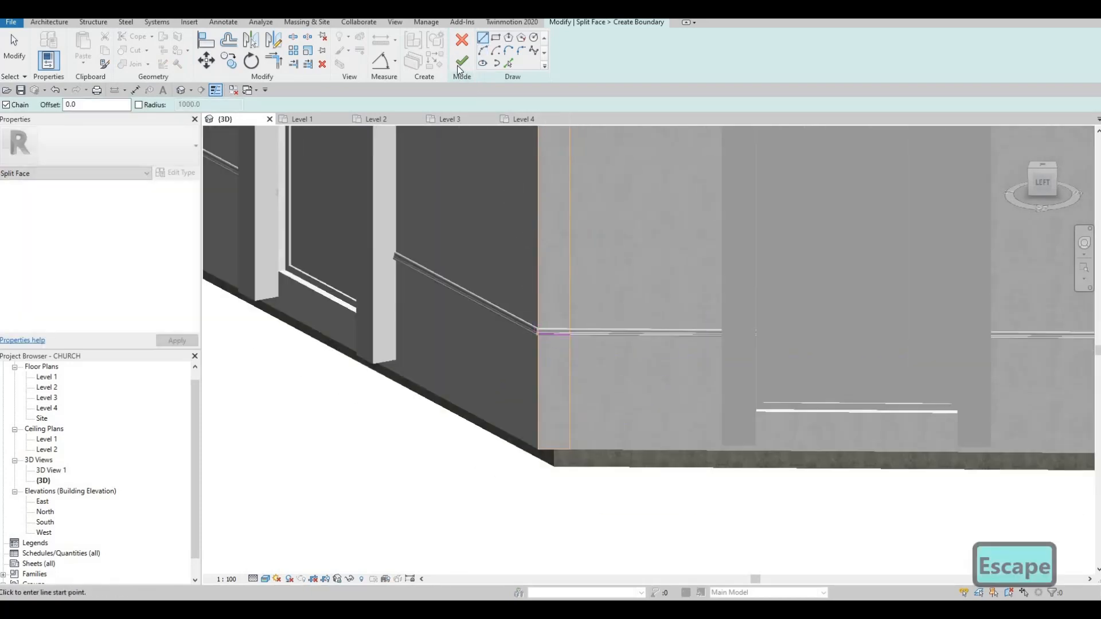
click(459, 66)
- Start splitting the wall face around that corner, drawing a boundary line under the sweep from the corner to the first window opening
mouse_move(479, 204)
shift+middle_down()
mouse_move(499, 272)
mouse_move(508, 238)
mouse_move(464, 137)
mouse_move(507, 141)
shift+middle_up()
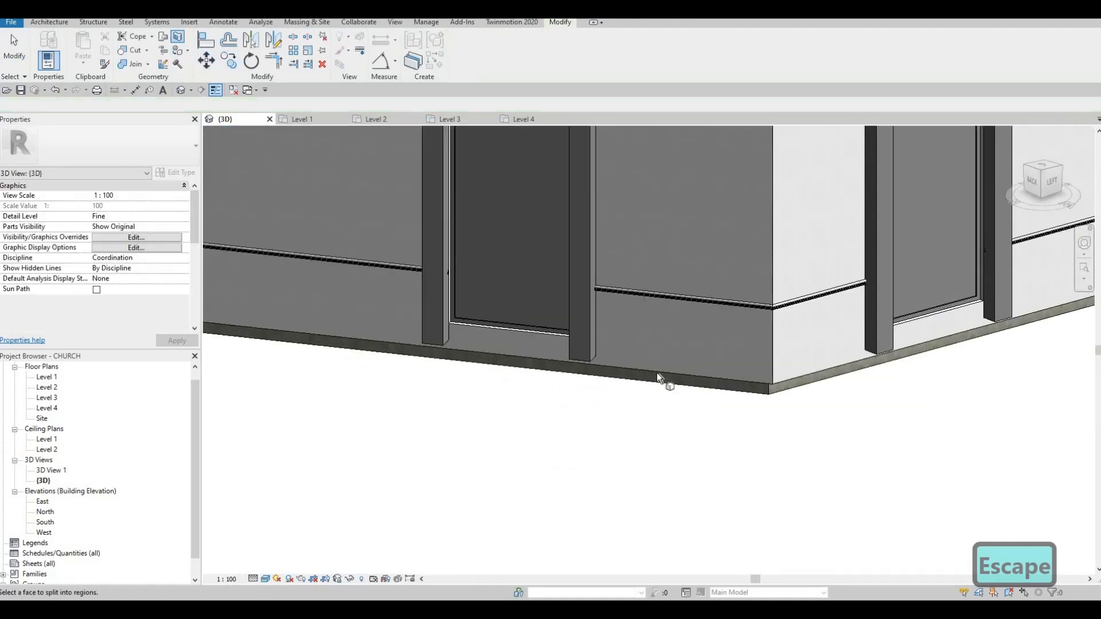
click(700, 357)
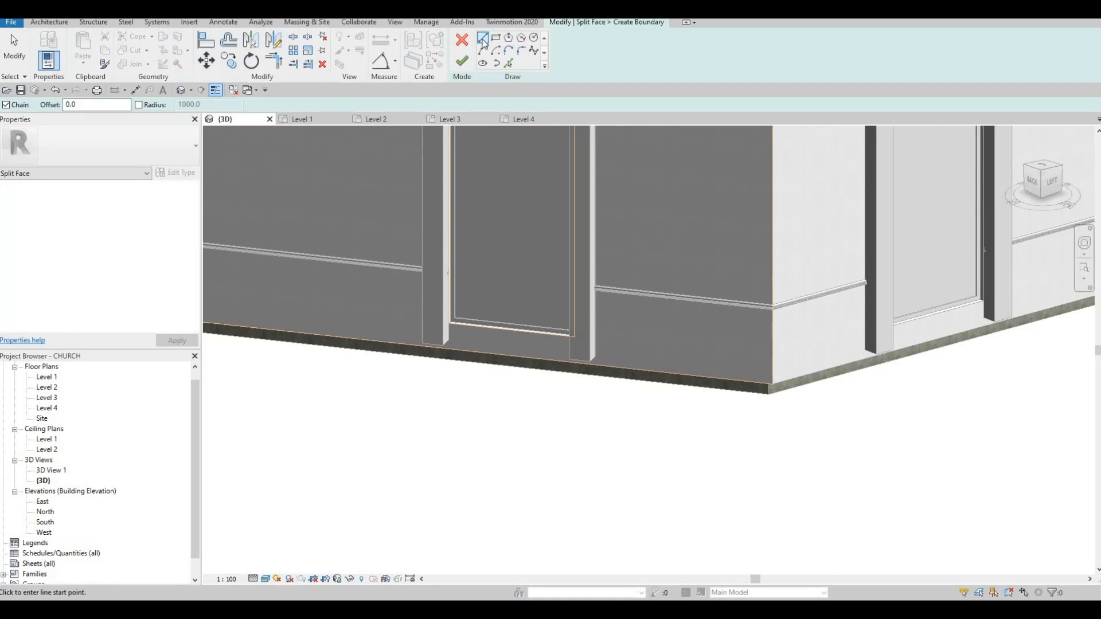
scroll(766, 299, up, 4)
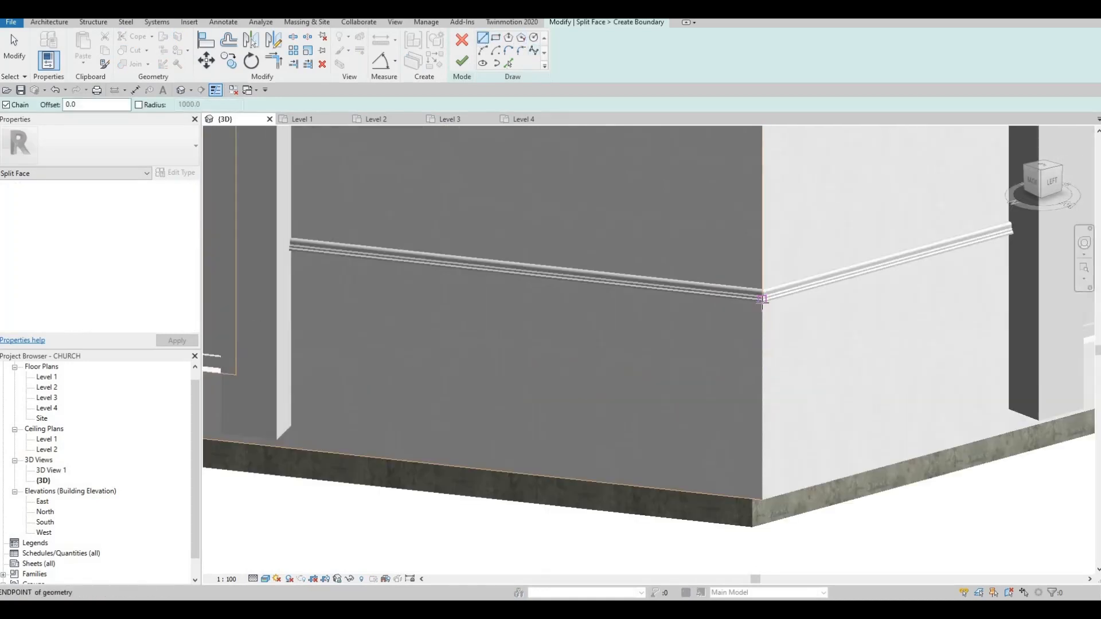
click(762, 298)
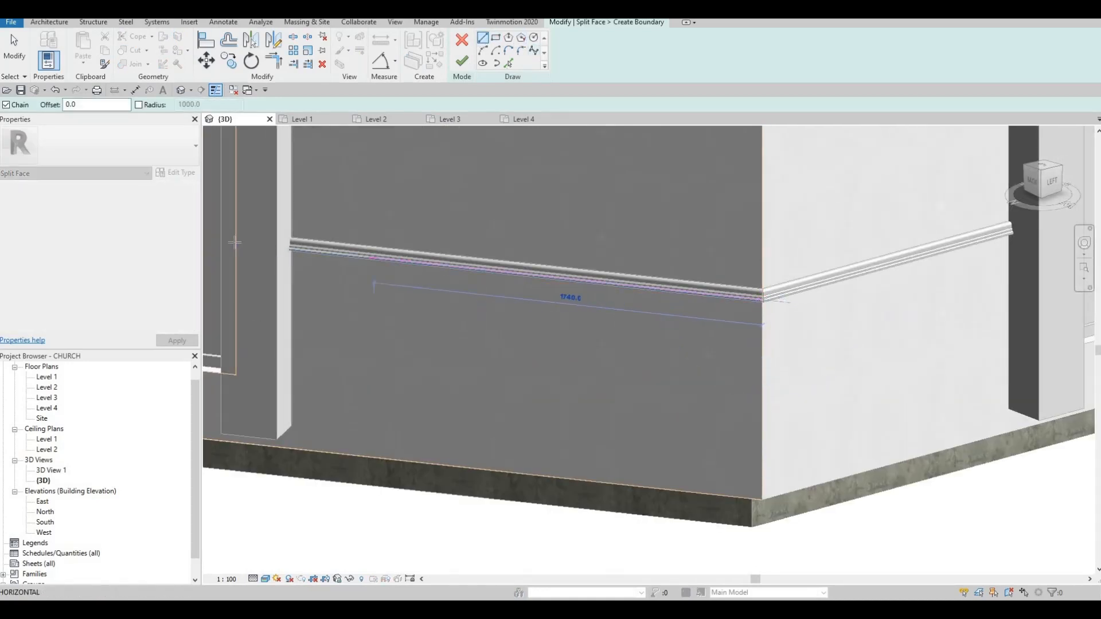
middle_drag(337, 320, 636, 322)
key(Escape)
scroll(487, 292, down, 2)
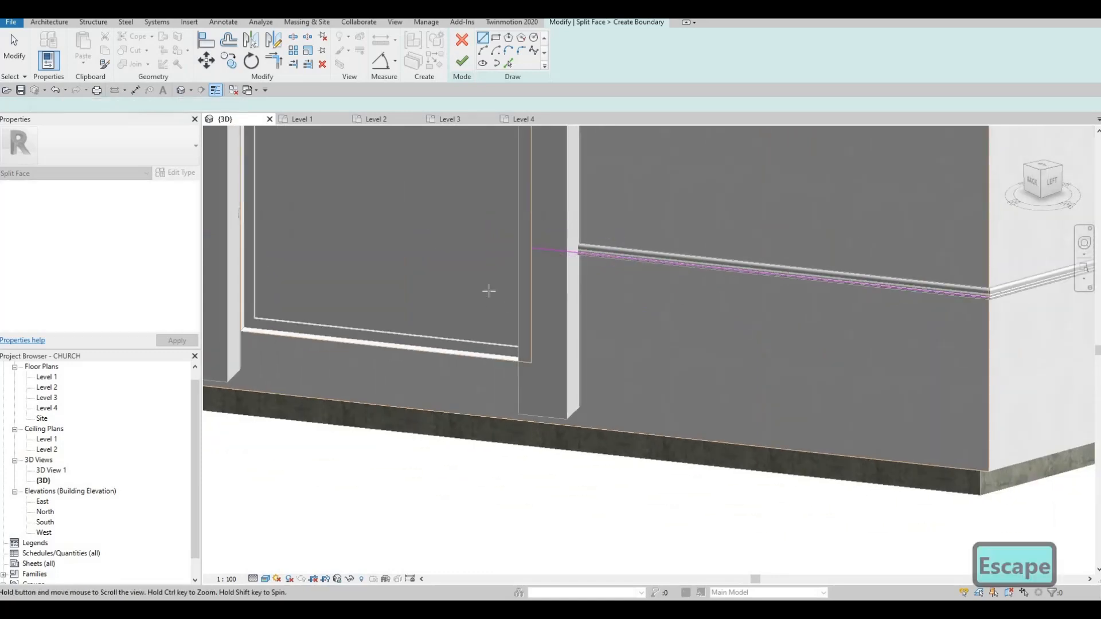
- Draw the split boundary line under the sweep across the wall section between the first and second window openings
middle_drag(487, 292, 708, 351)
scroll(488, 289, up, 5)
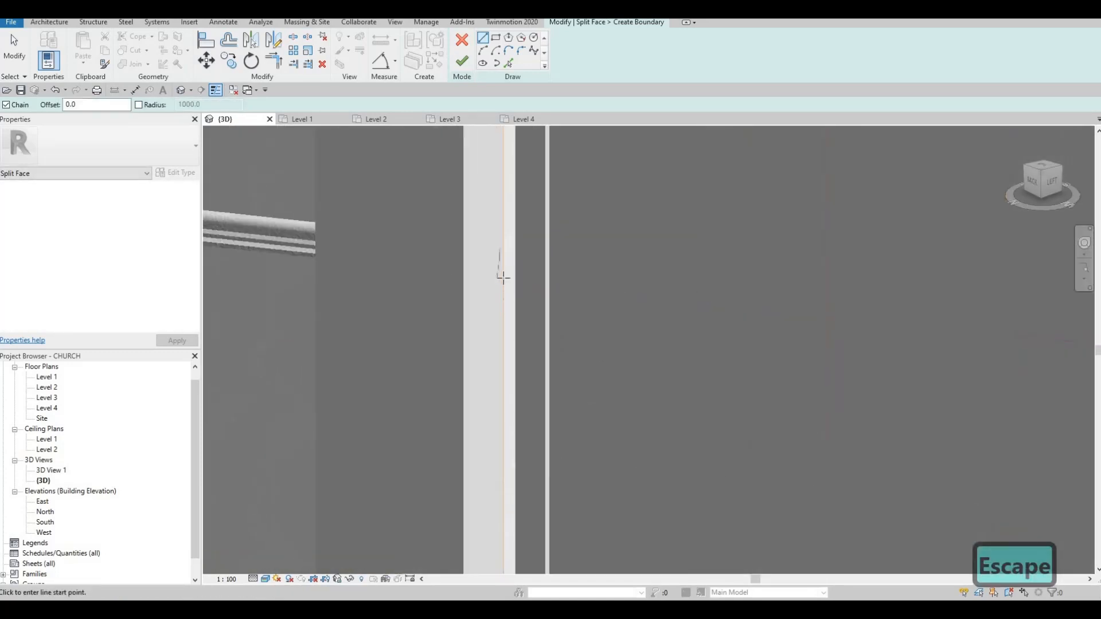
scroll(708, 299, down, 4)
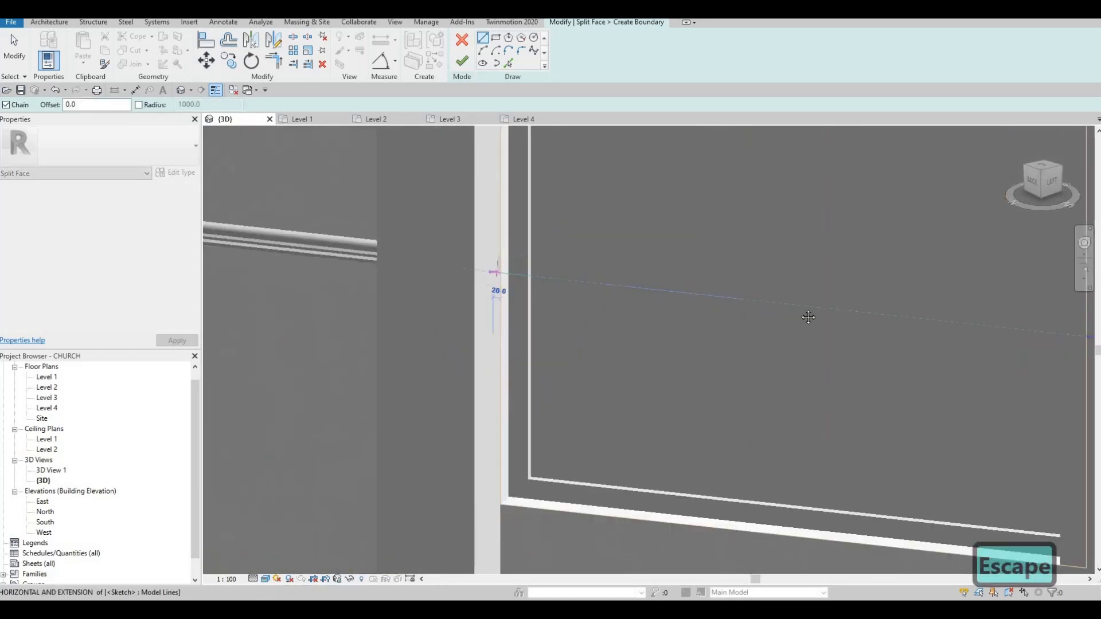
middle_drag(806, 315, 917, 321)
middle_drag(455, 290, 860, 335)
middle_drag(281, 258, 674, 319)
scroll(527, 317, up, 2)
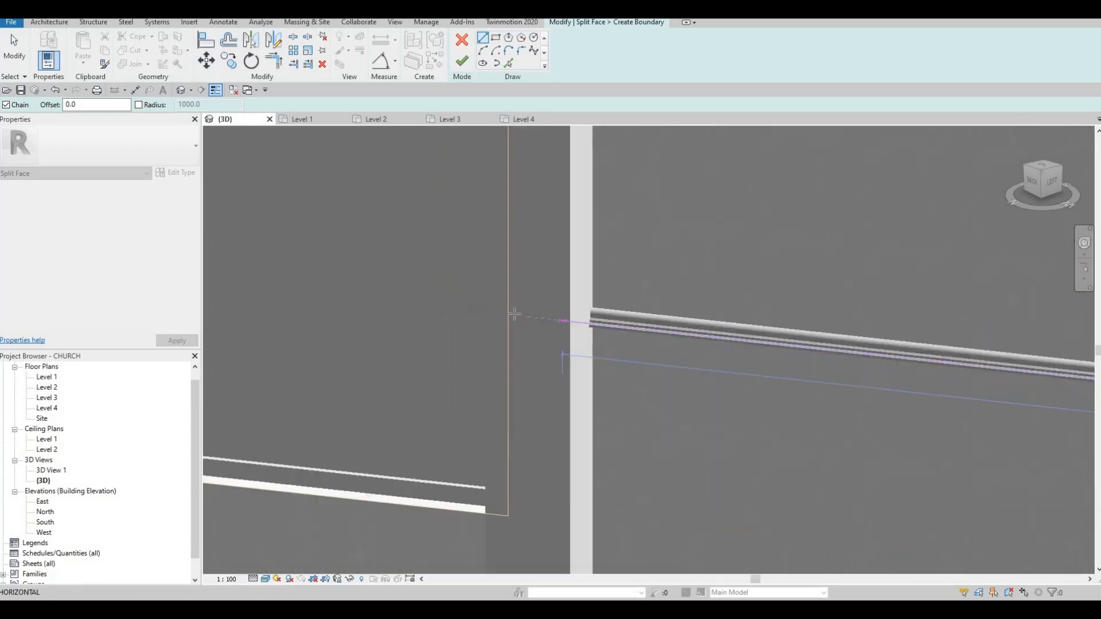
click(503, 316)
scroll(523, 299, down, 3)
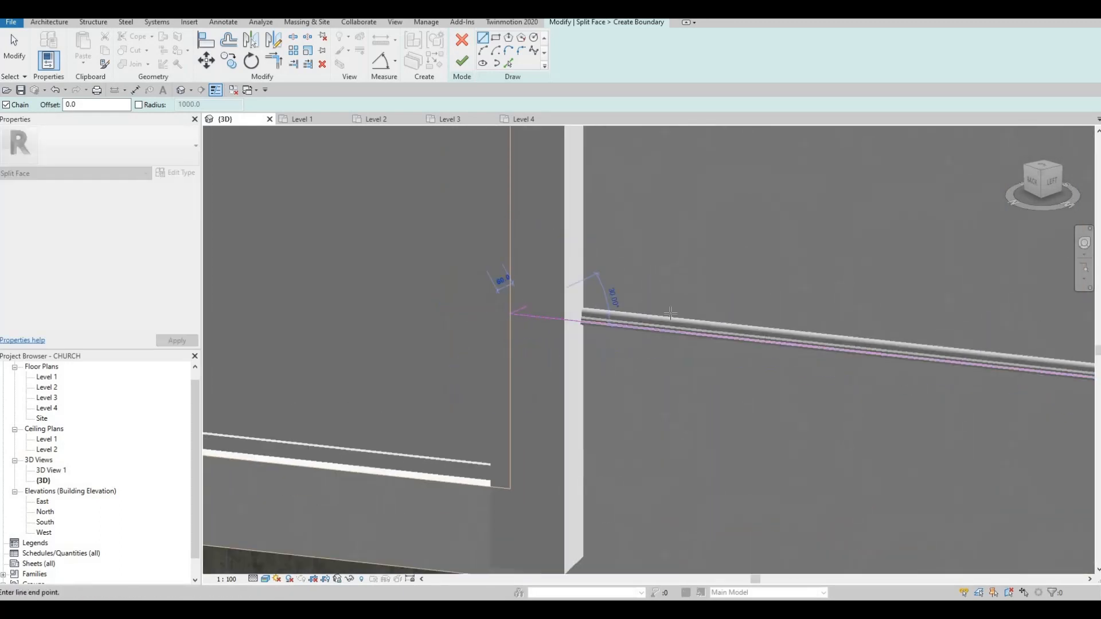
key(Escape)
- Draw the last boundary line under the sweep, from the second window opening to the face's far edge, and finish the split
middle_drag(367, 278, 493, 283)
middle_drag(403, 296, 491, 308)
scroll(487, 298, up, 5)
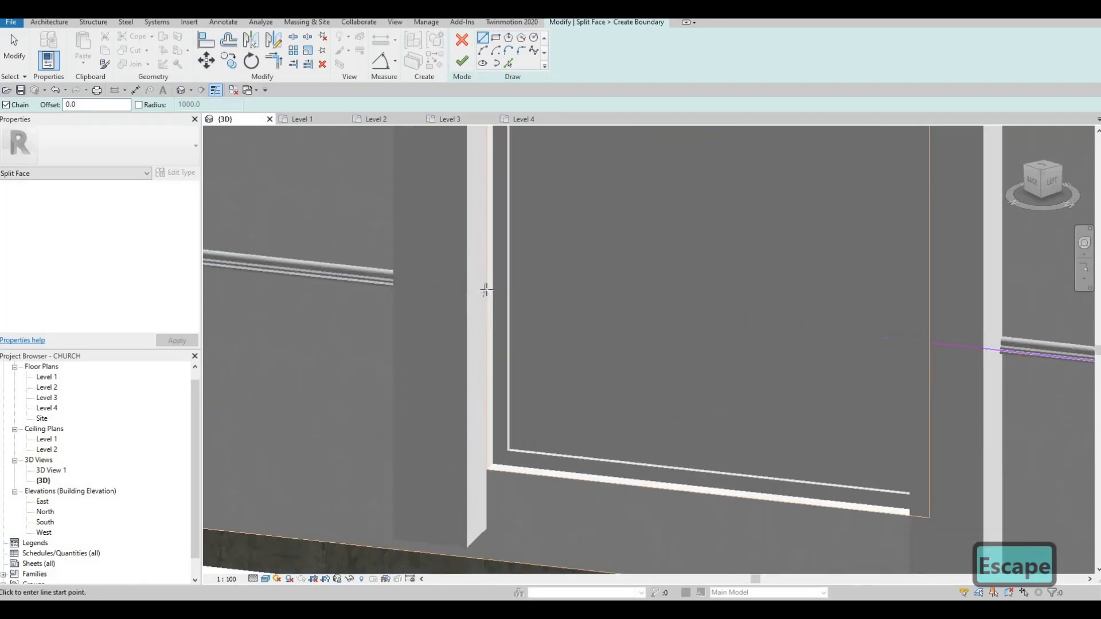
click(487, 281)
scroll(287, 268, down, 3)
middle_drag(286, 268, 656, 300)
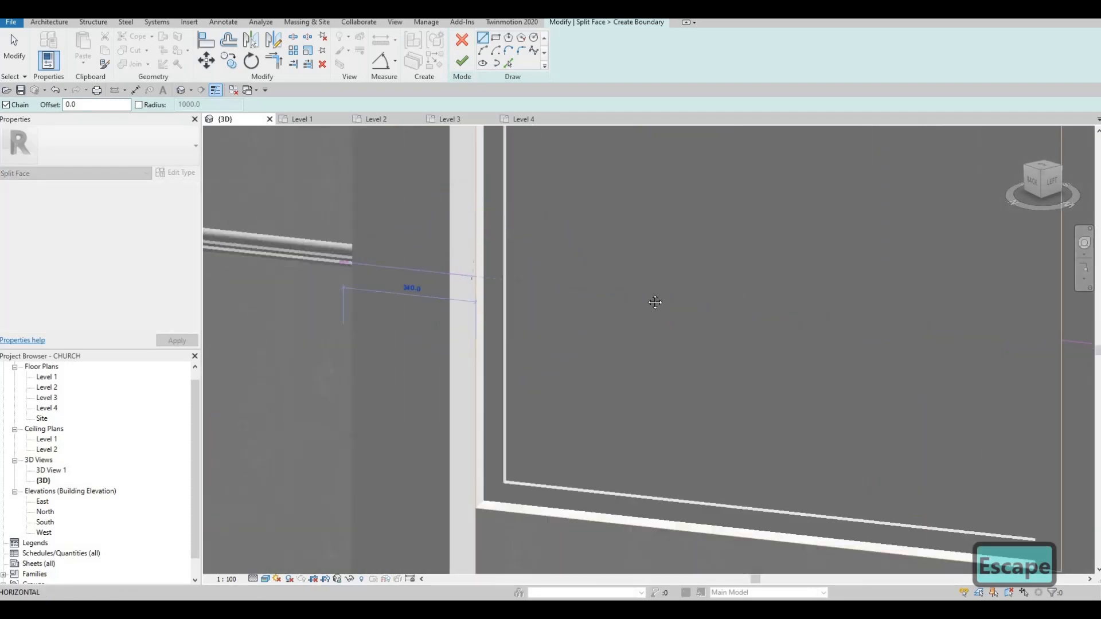
scroll(331, 265, down, 3)
middle_drag(331, 265, 631, 313)
scroll(385, 269, up, 1)
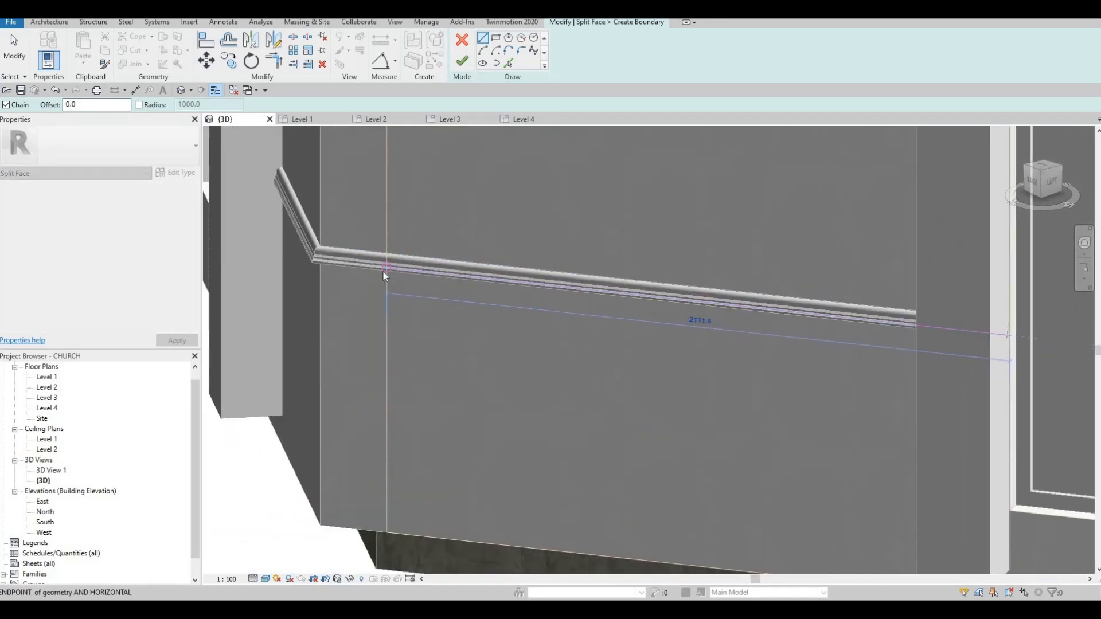
key(Escape)
scroll(453, 269, down, 3)
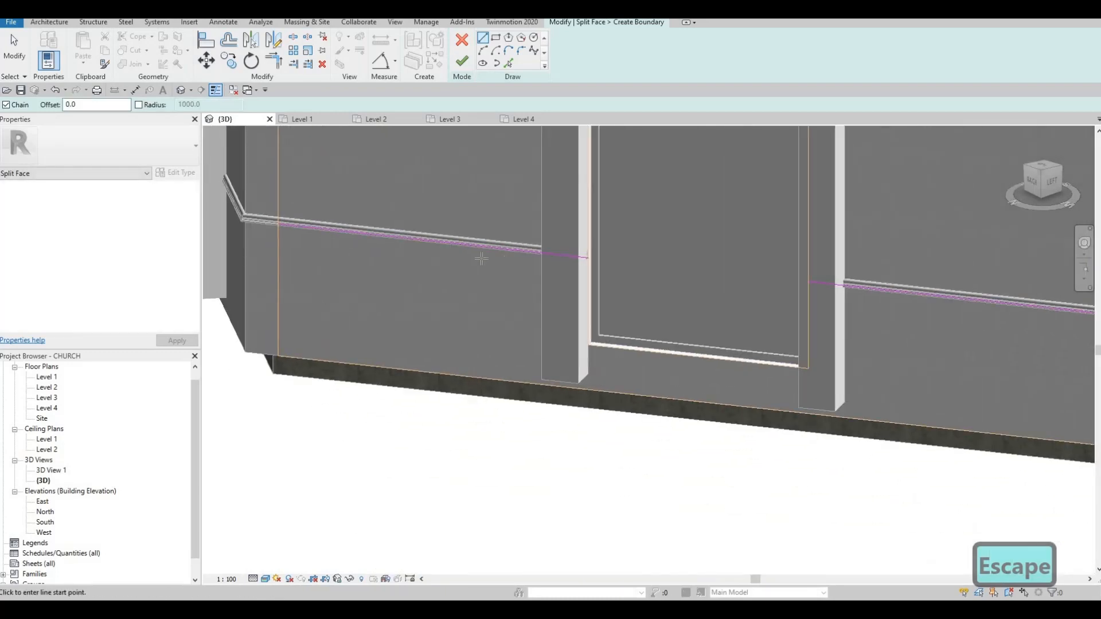
scroll(361, 280, up, 1)
scroll(362, 279, down, 1)
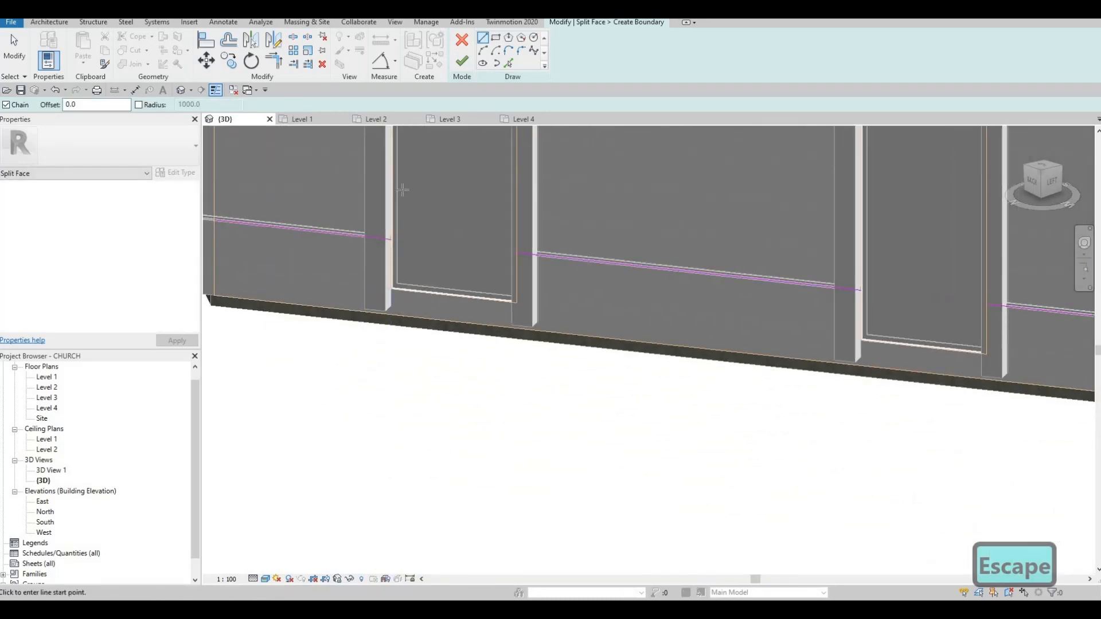
middle_drag(519, 194, 459, 235)
scroll(488, 229, down, 4)
scroll(511, 218, down, 1)
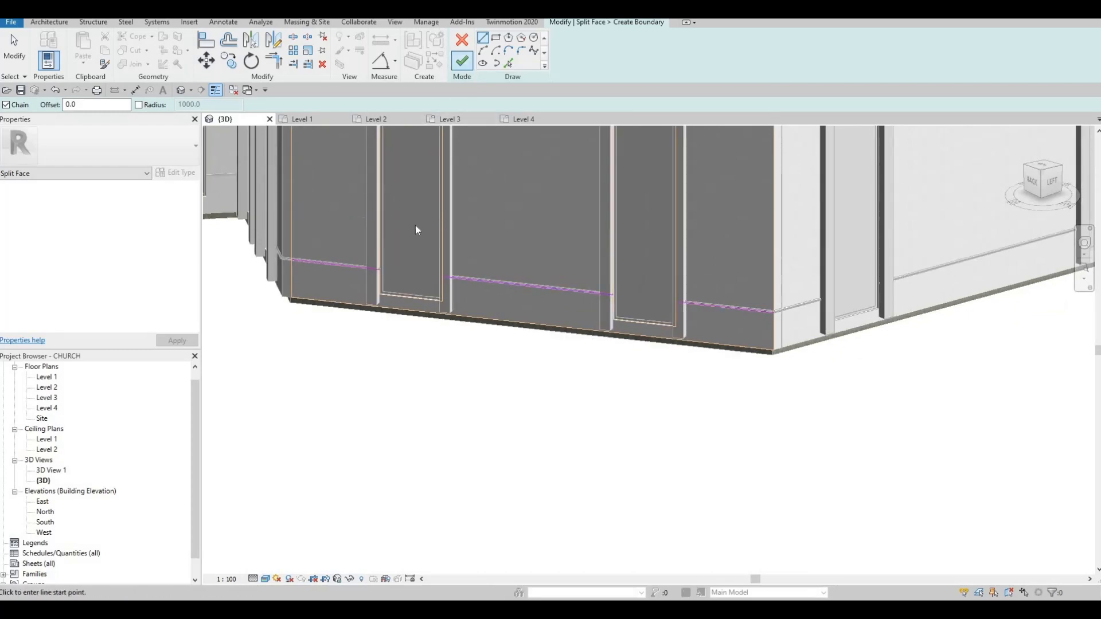
key(Escape)
- Start splitting the dark wall face on the back side, drawing a boundary line under the sweep from the outer corner to the nearest window opening
shift+middle_drag(791, 229, 894, 224)
middle_drag(860, 235, 680, 281)
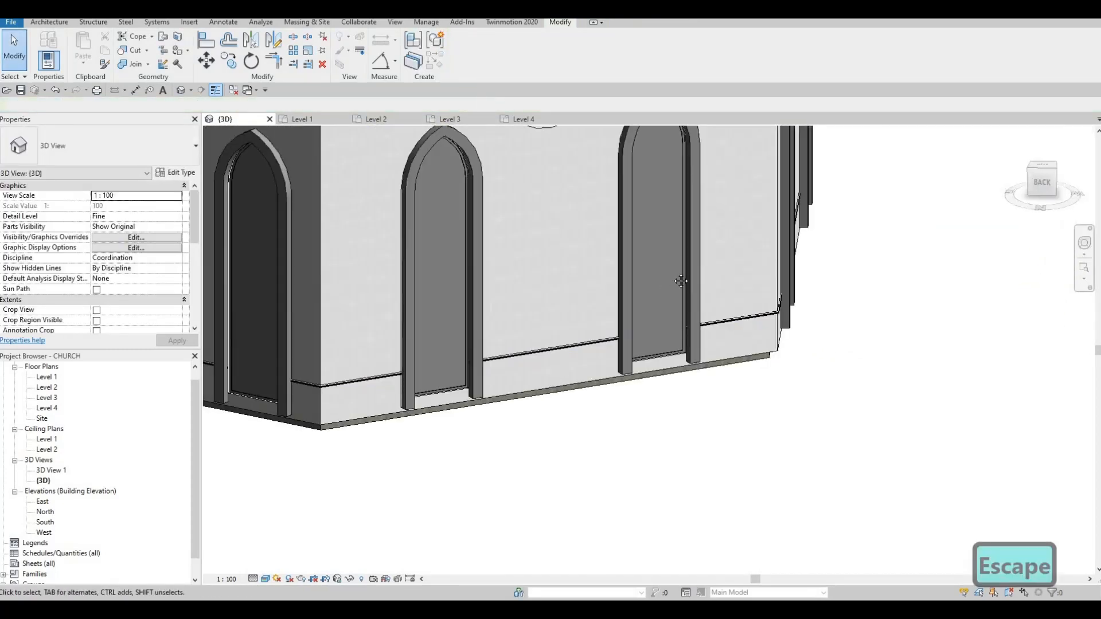
scroll(681, 281, down, 5)
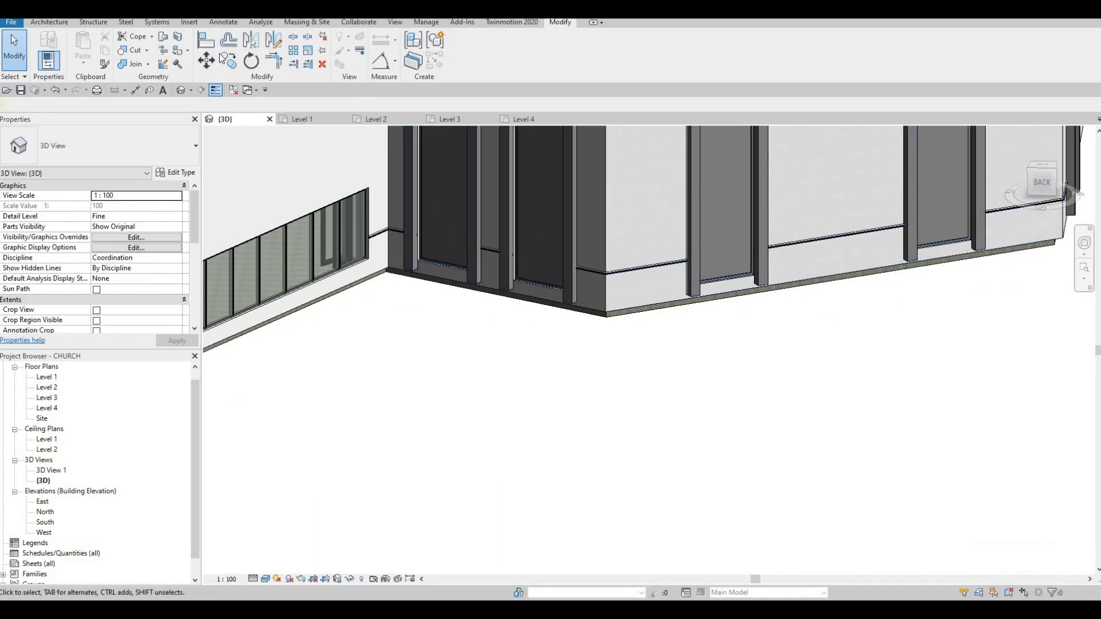
click(177, 37)
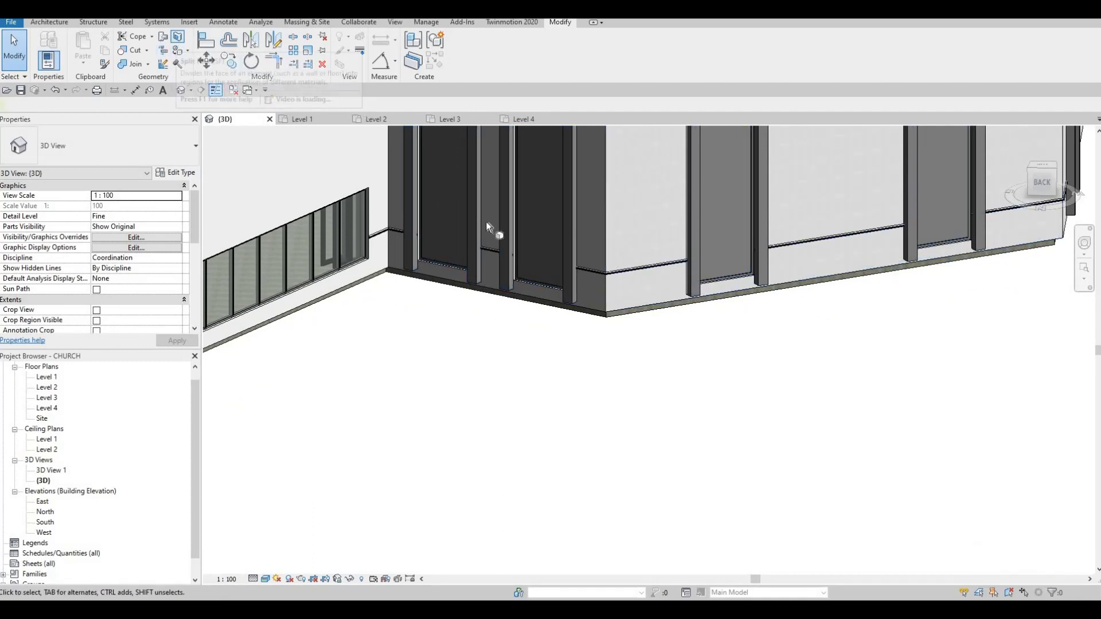
click(585, 305)
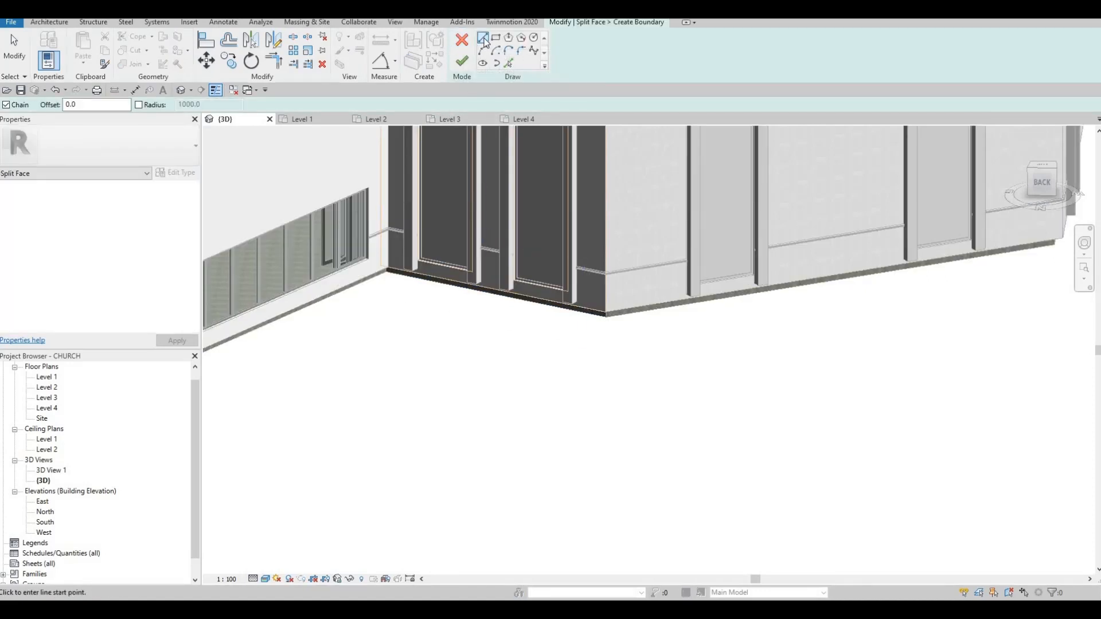
scroll(607, 274, up, 8)
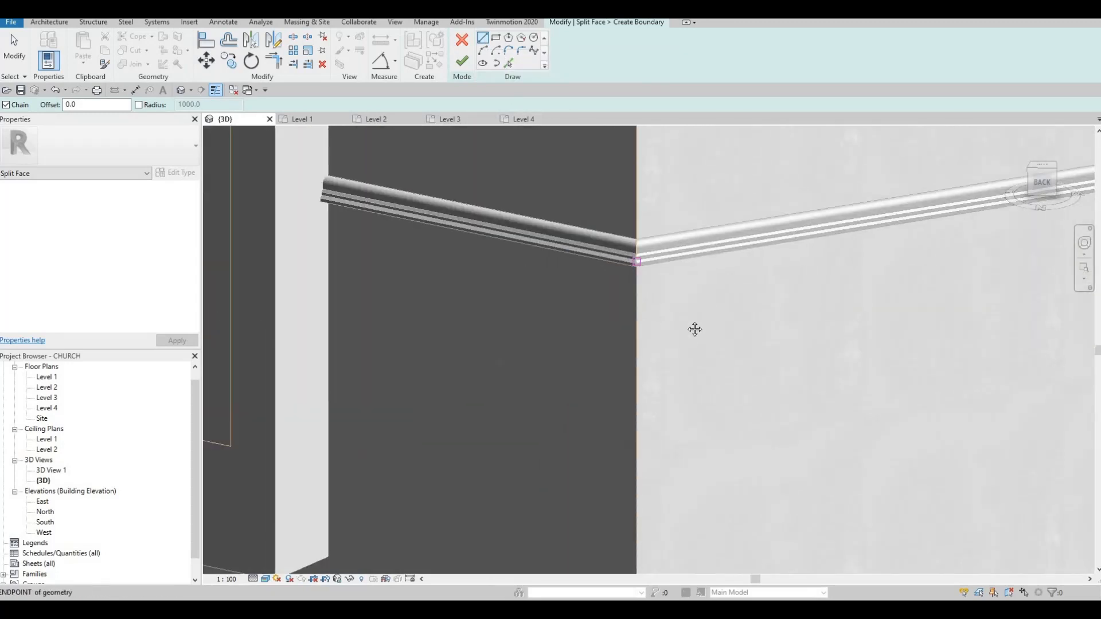
click(636, 262)
middle_drag(312, 195, 584, 278)
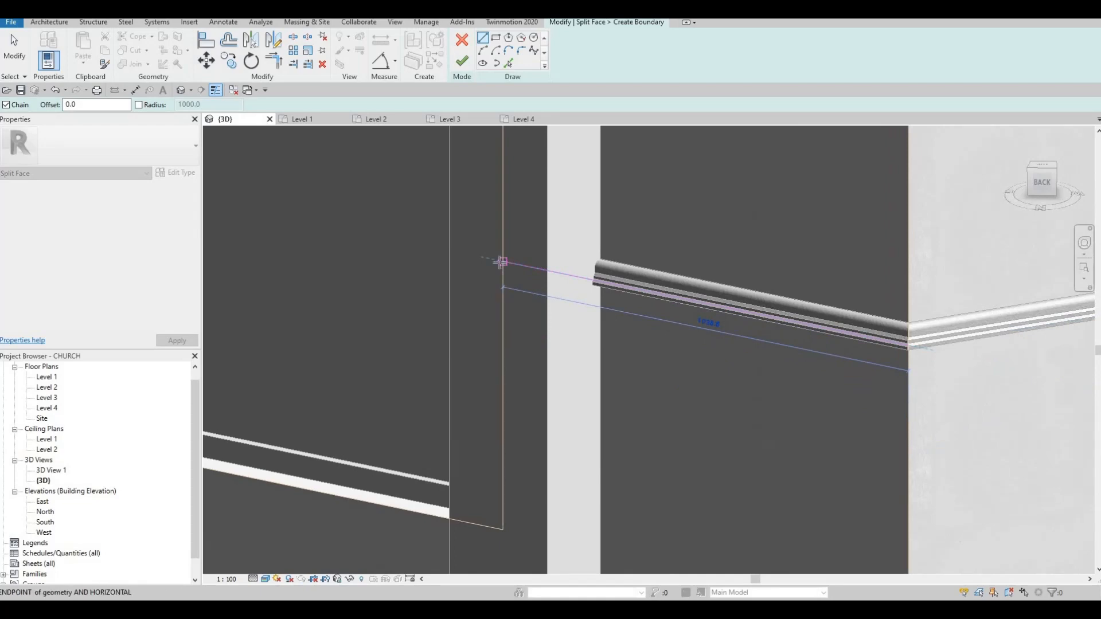
key(Escape)
scroll(508, 252, down, 5)
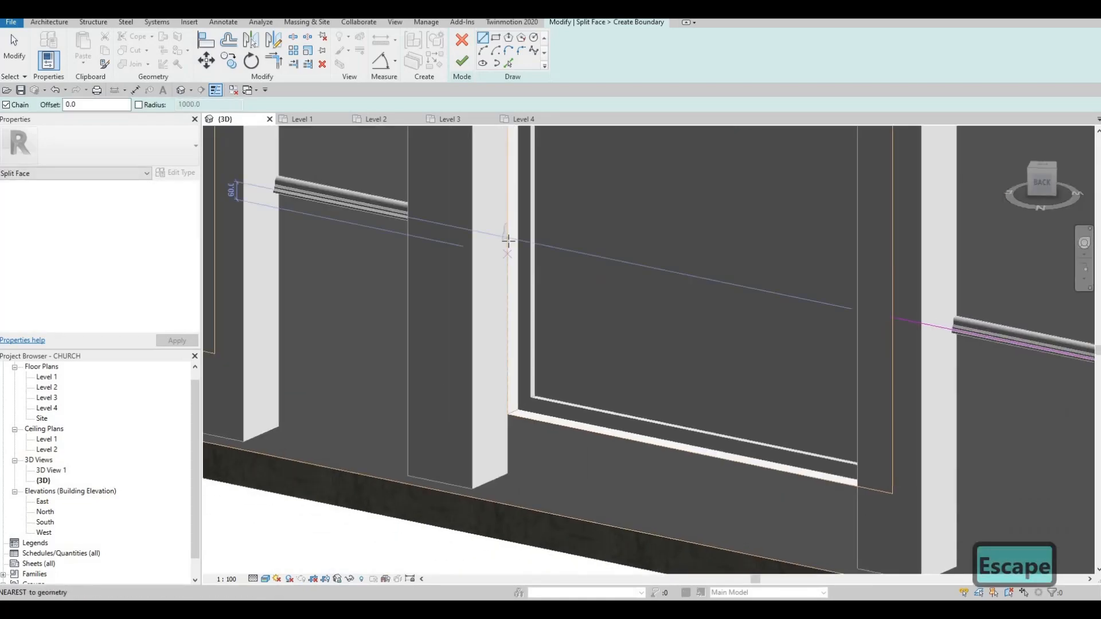
- Draw the split boundary line under the sweep across the short wall section between the two window openings
middle_drag(281, 197, 692, 278)
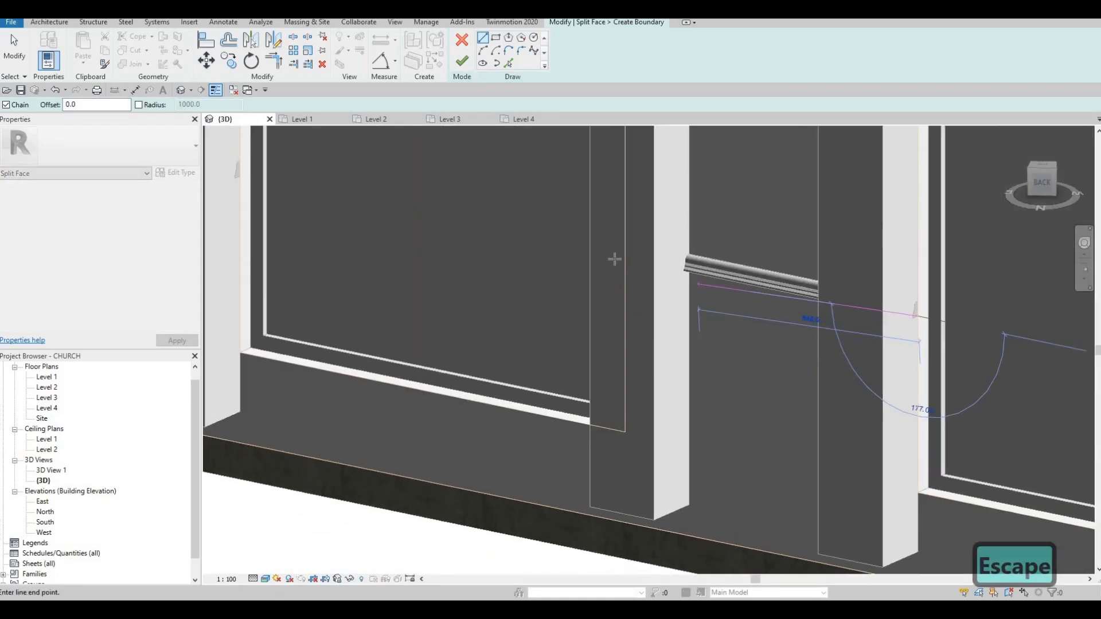
scroll(614, 258, up, 1)
click(603, 247)
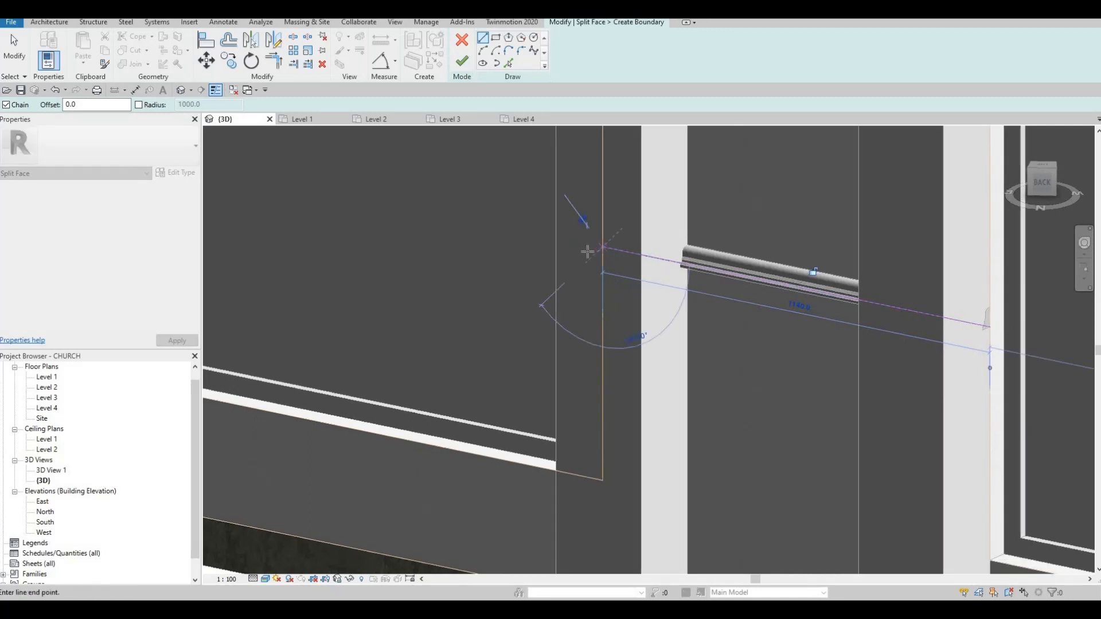
scroll(579, 249, down, 3)
key(Escape)
- Draw the boundary line under the sweep from the second window opening to the inner corner with the low wing
middle_drag(260, 181, 569, 233)
scroll(575, 235, up, 1)
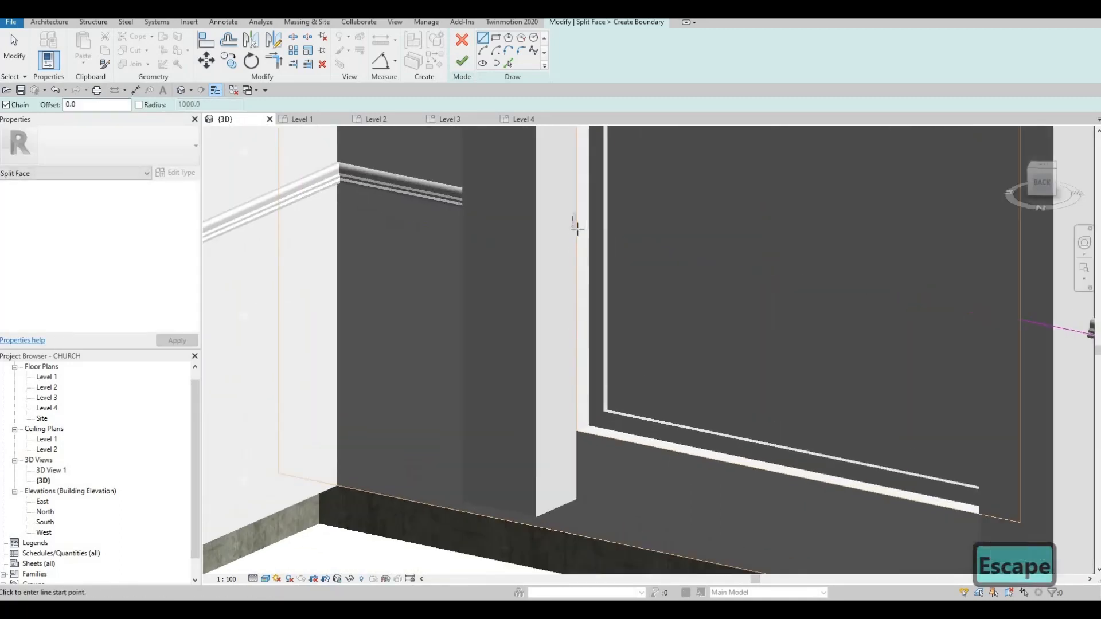
click(576, 228)
middle_drag(346, 192, 518, 235)
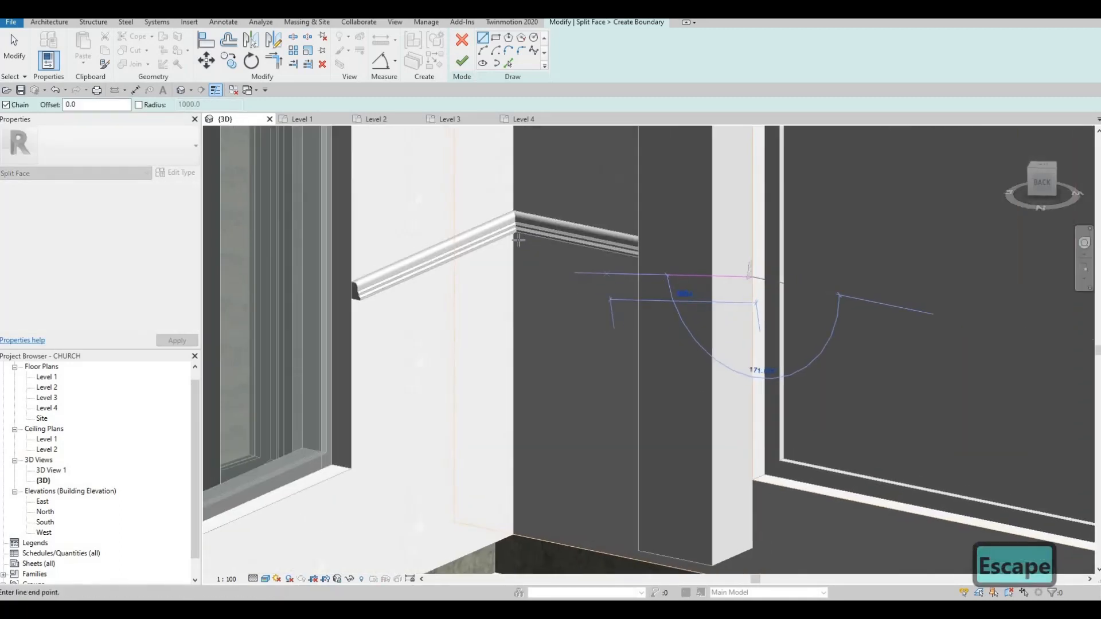
key(Escape)
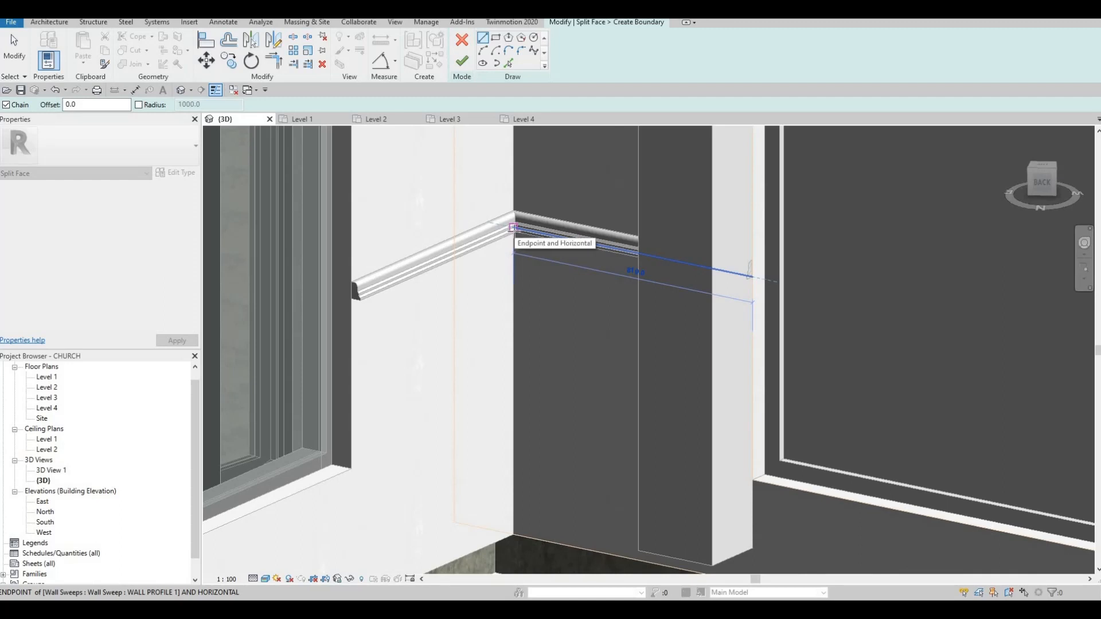
scroll(513, 227, up, 2)
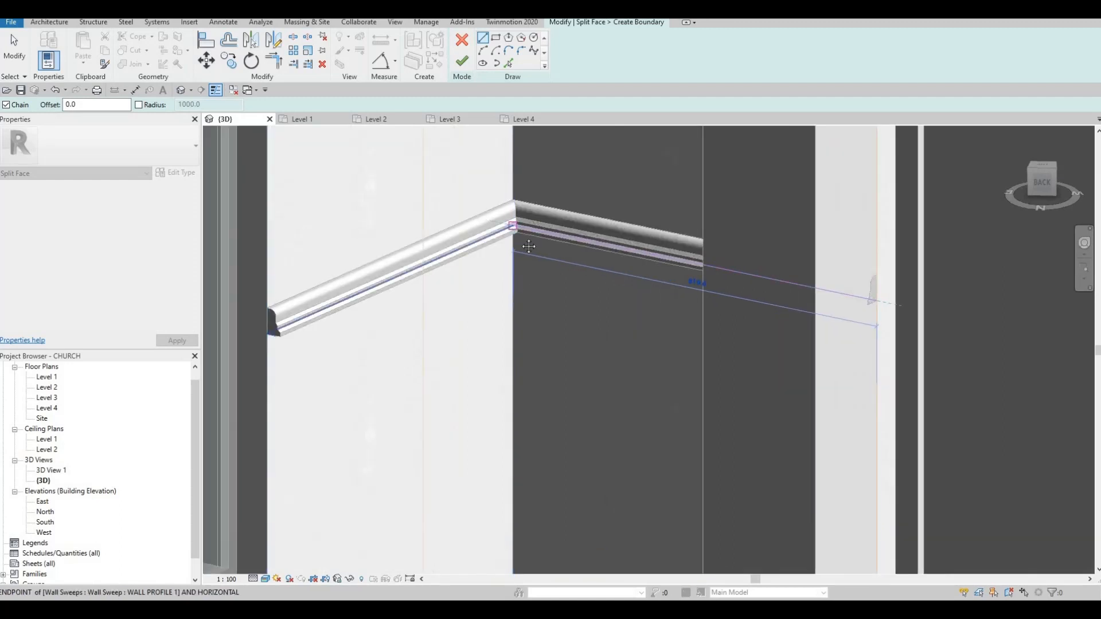
click(528, 246)
- Continue the boundary vertically down the inner corner to the wall base and finish the split
scroll(553, 418, up, 4)
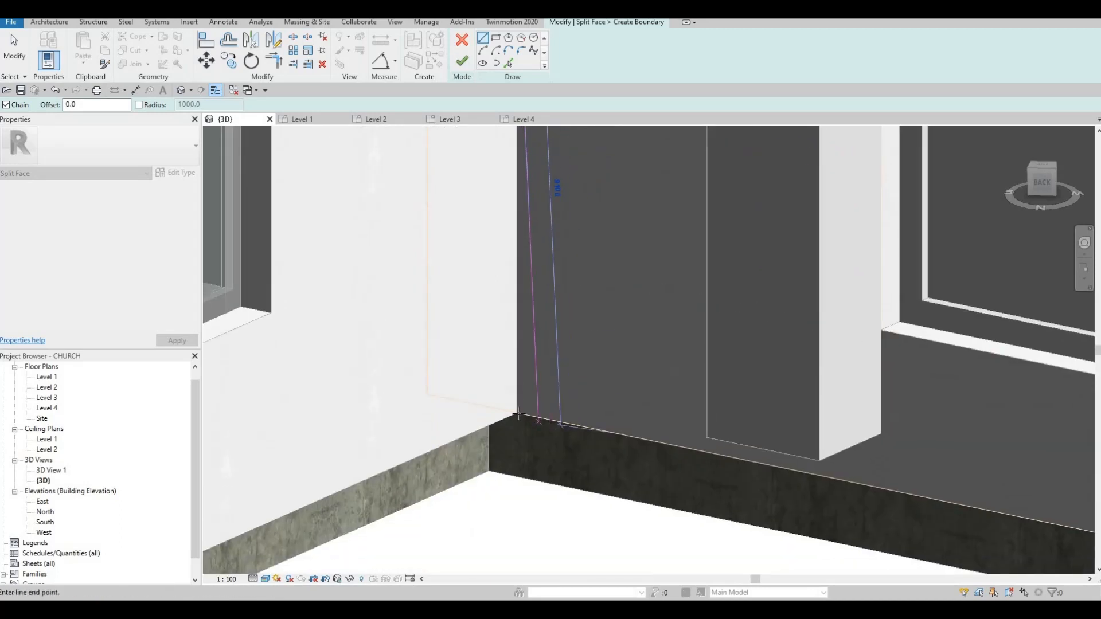
click(519, 372)
scroll(493, 367, down, 5)
key(Escape)
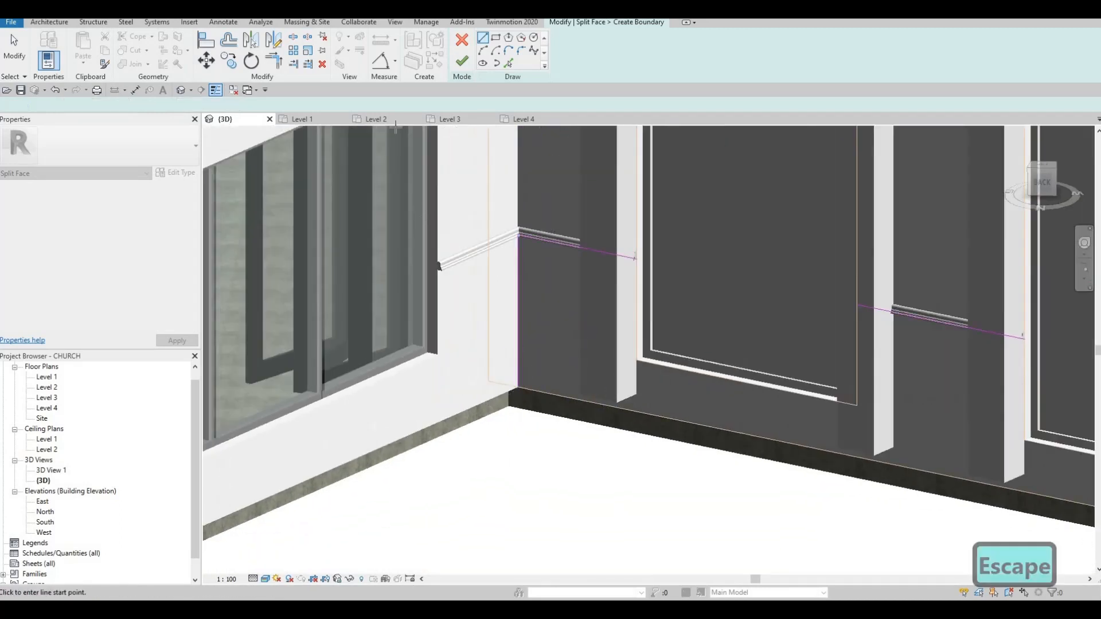
scroll(493, 367, down, 2)
click(462, 60)
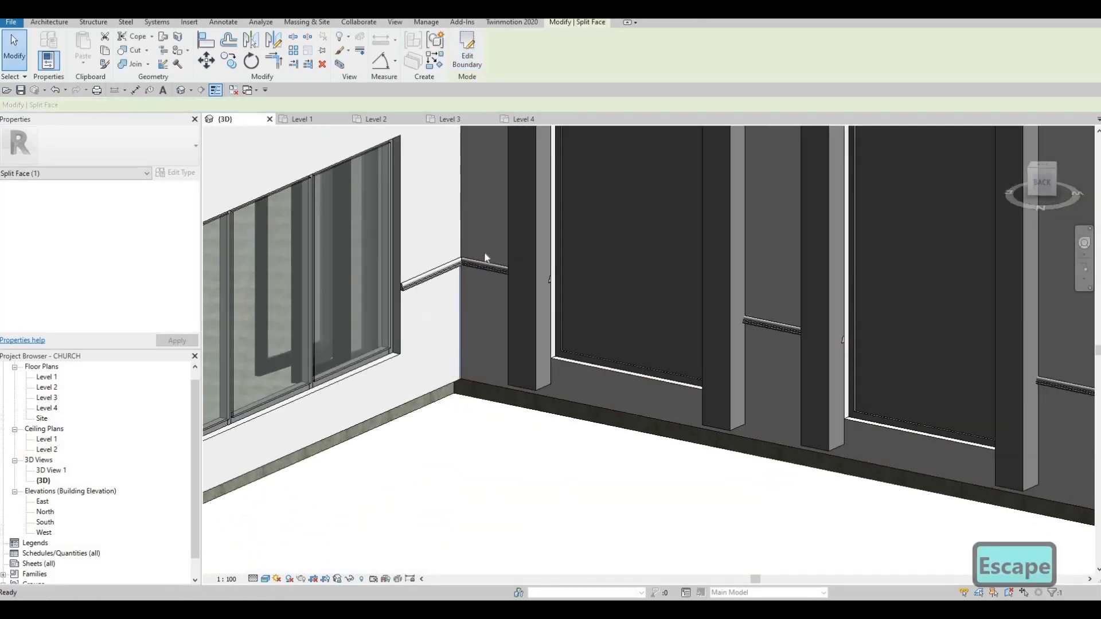
- Paint the upper regions of the dark wall and the adjoining wall with the round window with Oak Flooring
scroll(516, 244, down, 4)
middle_drag(545, 267, 450, 309)
scroll(455, 286, down, 1)
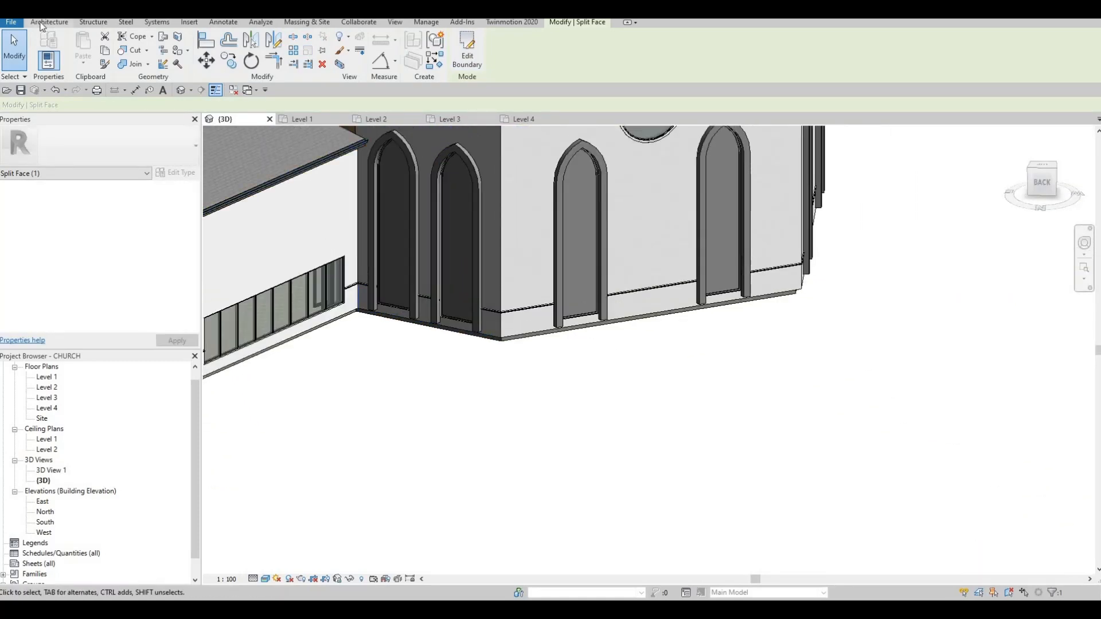
click(177, 66)
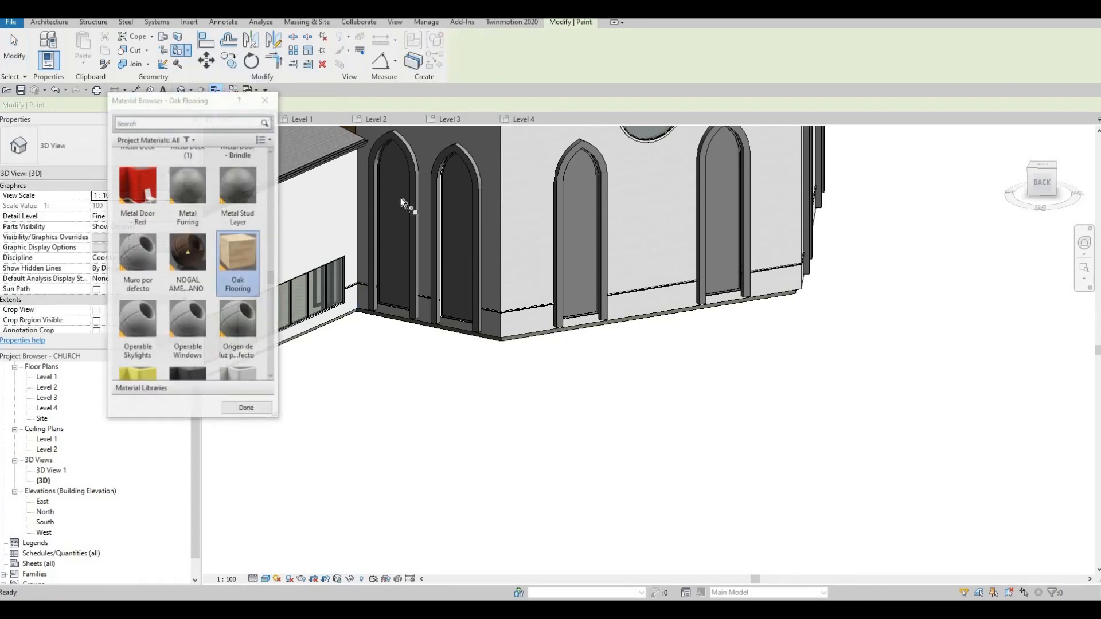
click(473, 213)
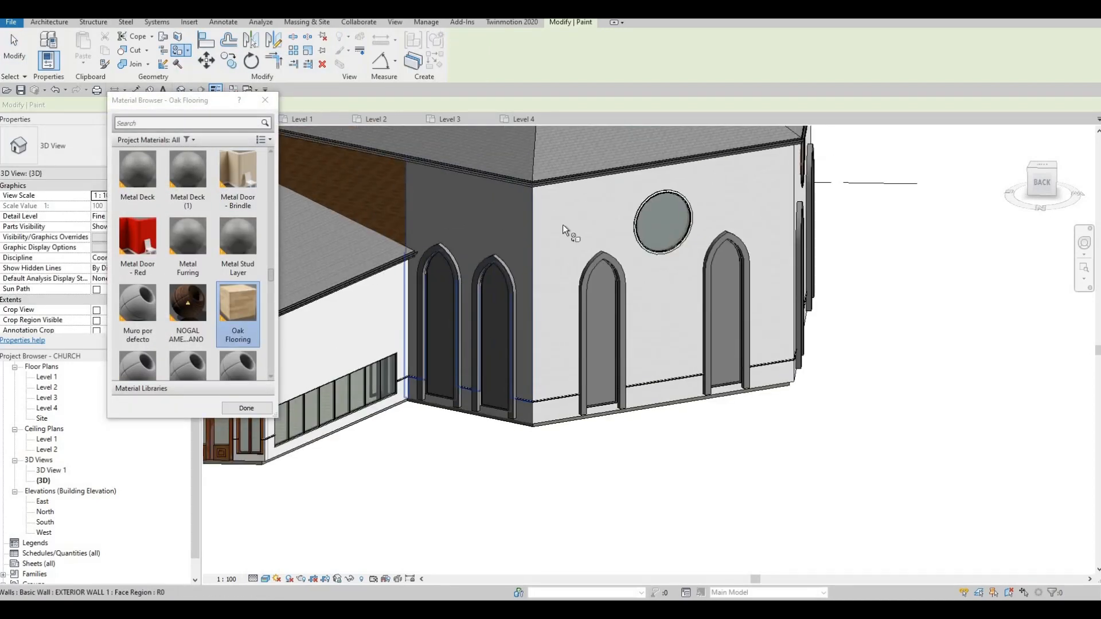
click(542, 222)
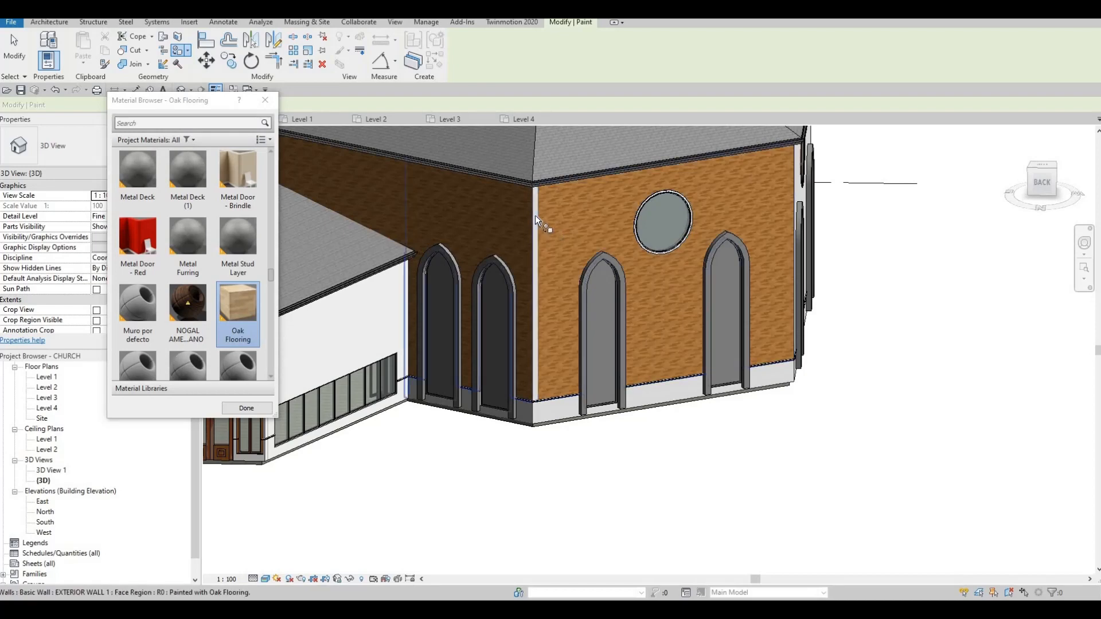
- Try painting the narrow full-height corner strip between the two walls with Oak Flooring, and undo it
scroll(539, 197, up, 5)
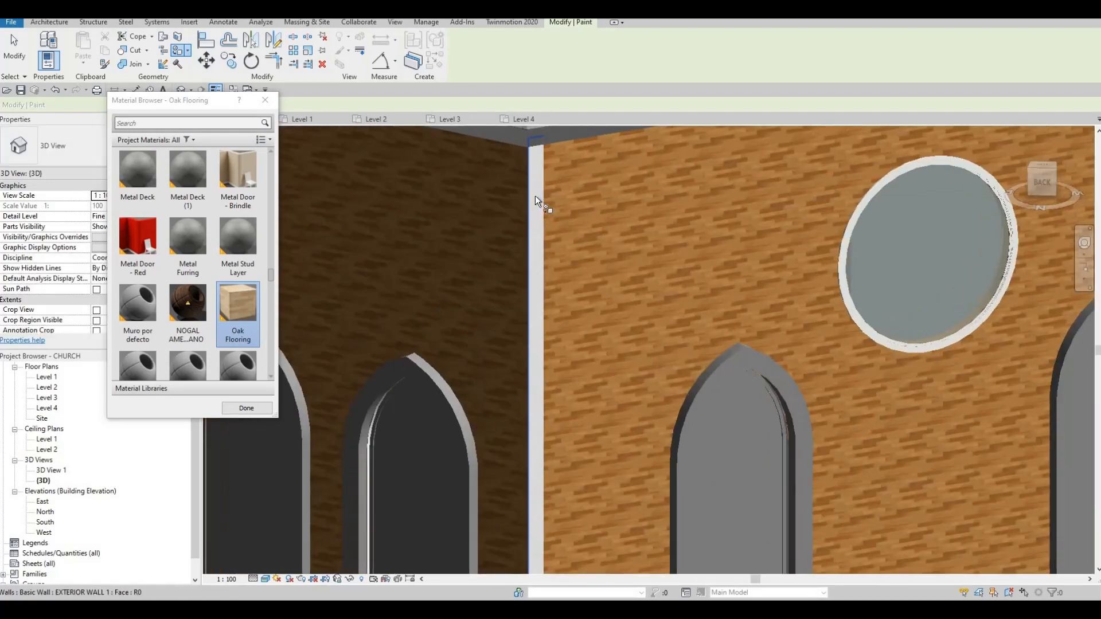
scroll(576, 273, down, 6)
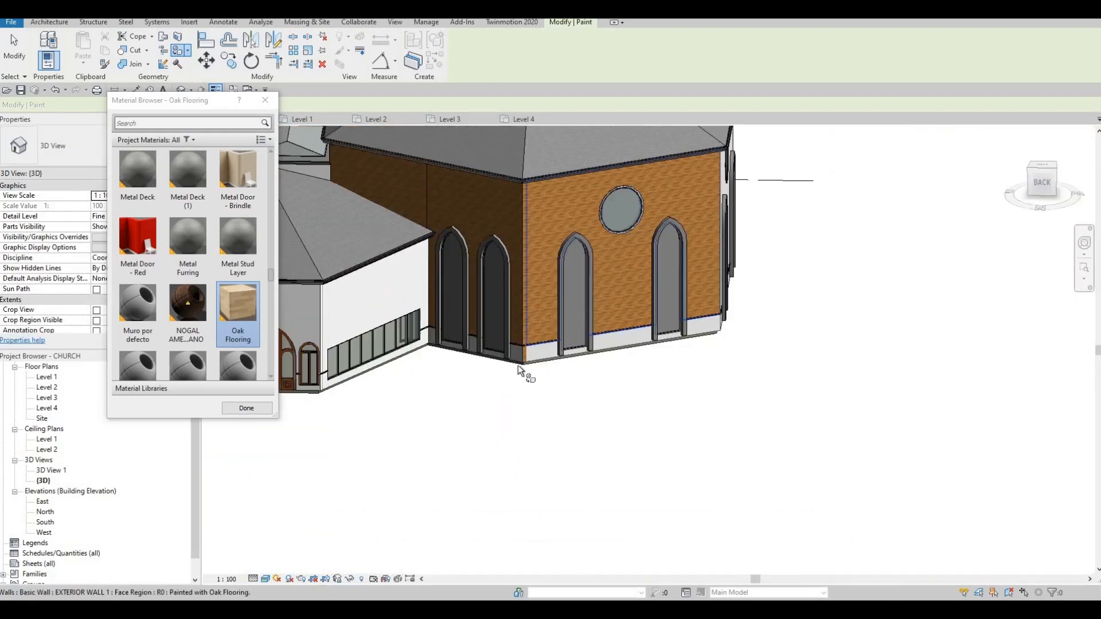
scroll(525, 356, up, 4)
scroll(525, 353, up, 2)
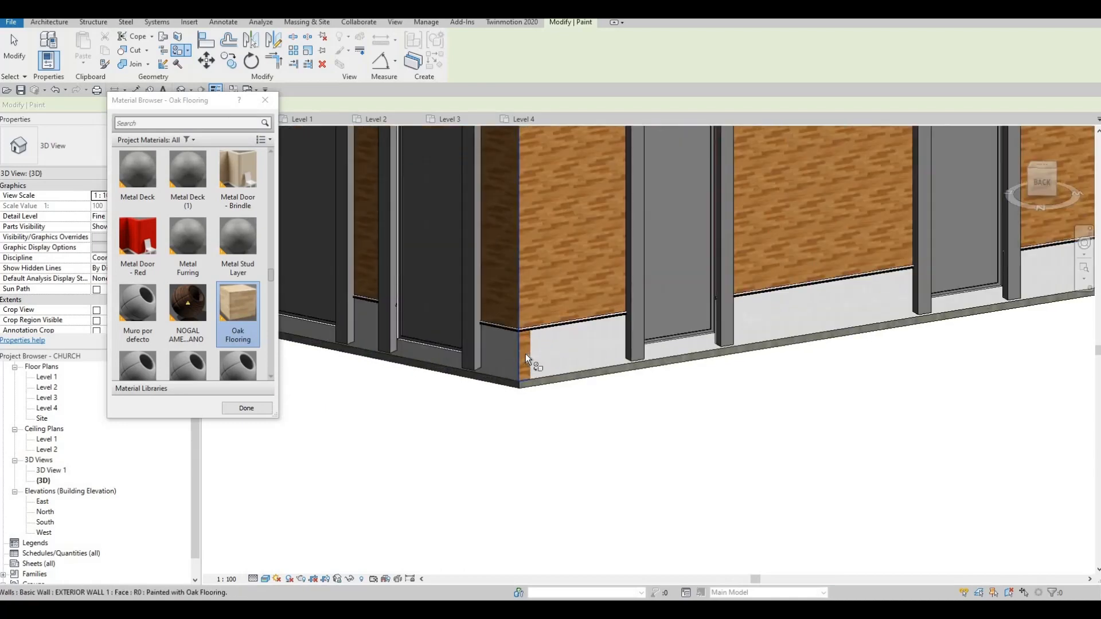
key(ctrl+z)
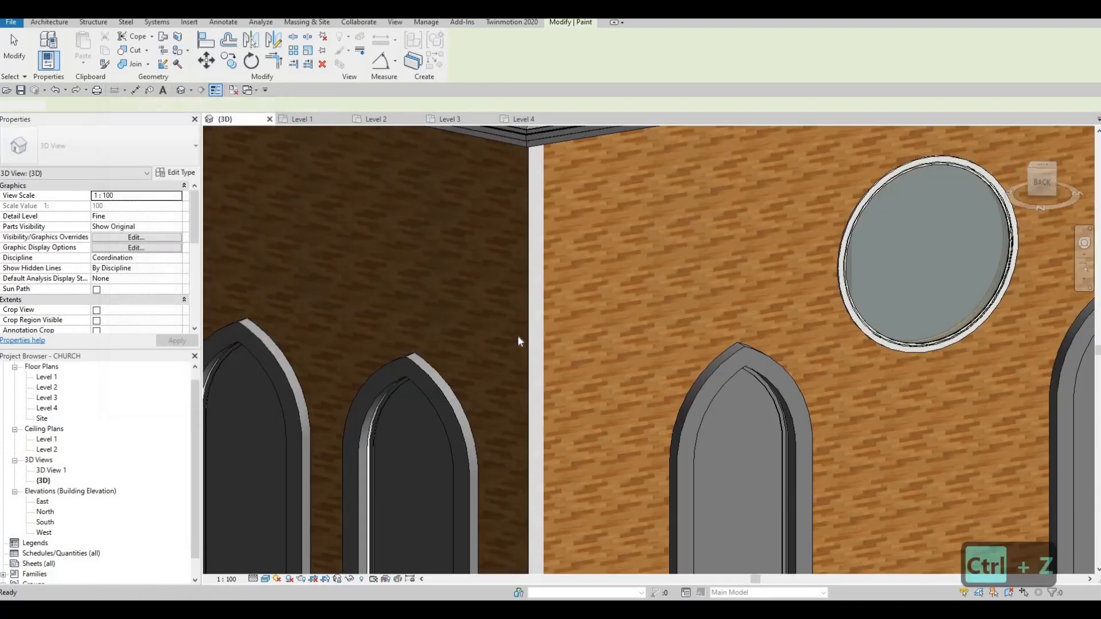
key(Escape)
- Paint the upper region of the unpainted wall with the round window on the left side of the church with Oak Flooring
scroll(652, 352, down, 6)
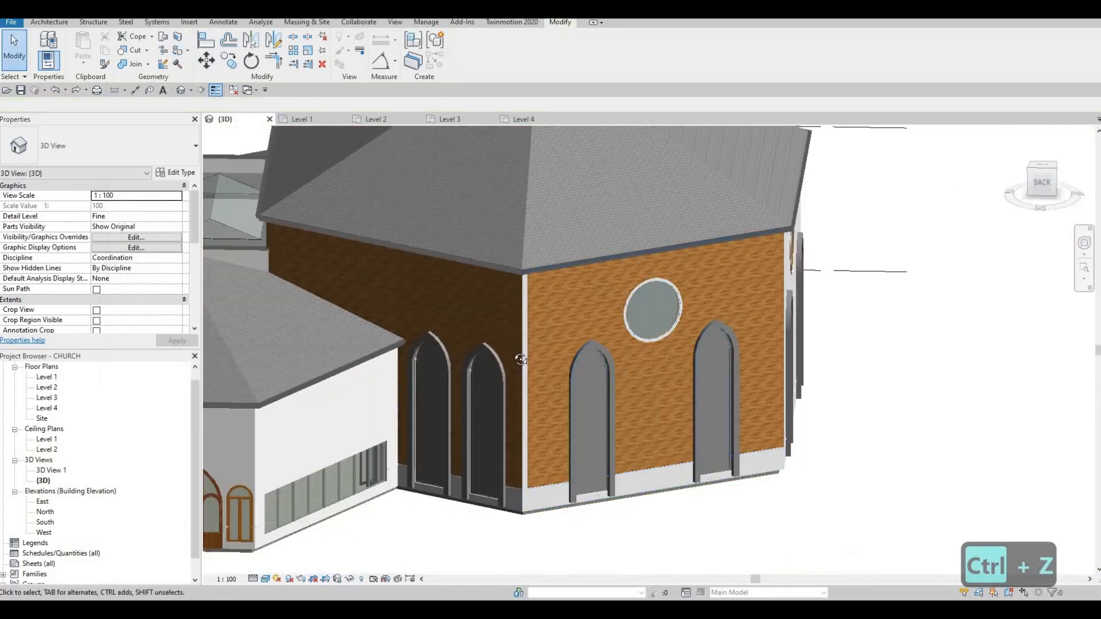
scroll(755, 326, up, 3)
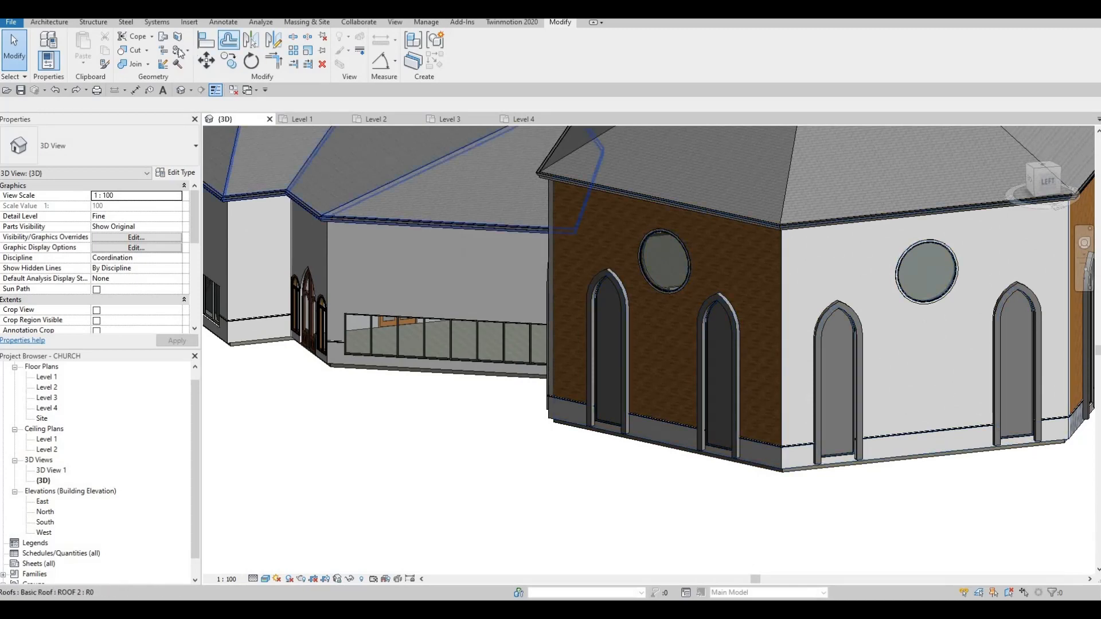
key(p)
key(t)
click(800, 357)
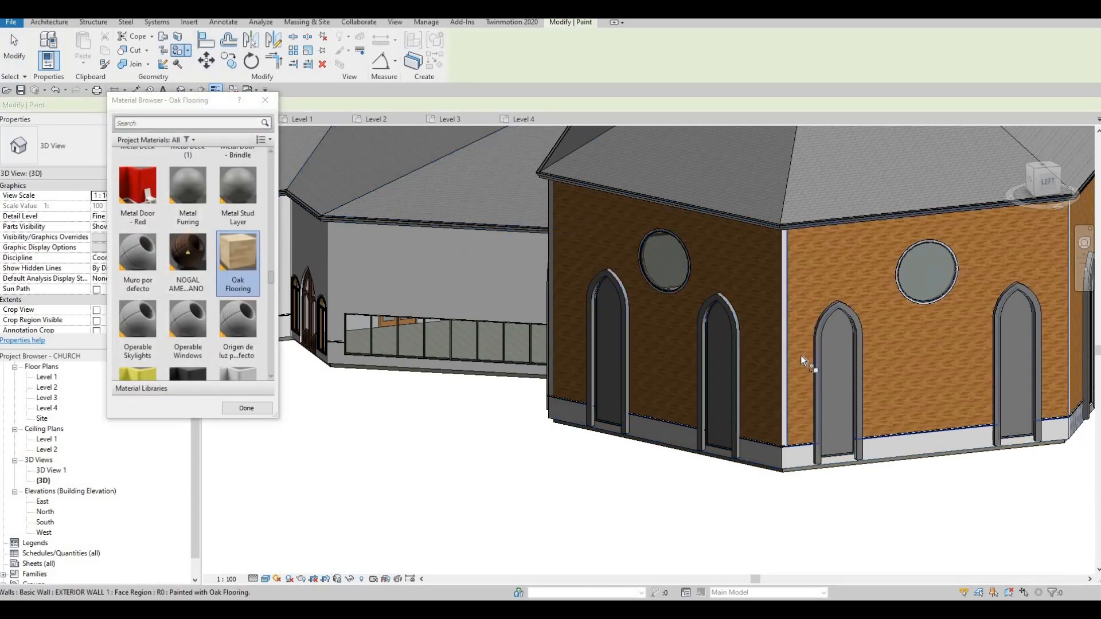
scroll(770, 302, up, 5)
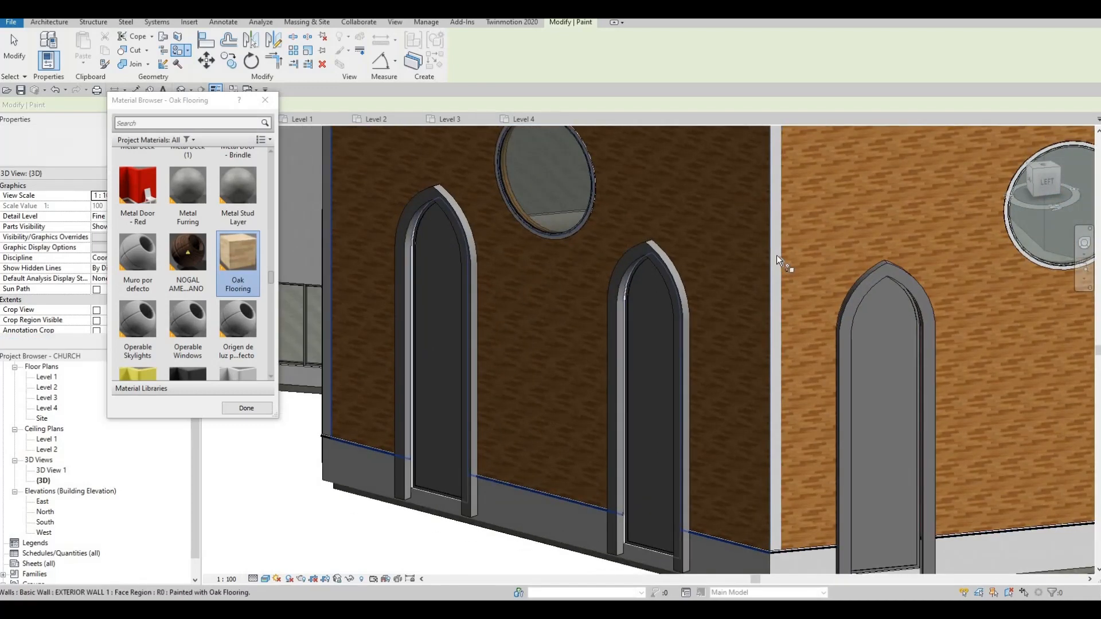
shift+middle_drag(783, 253, 772, 232)
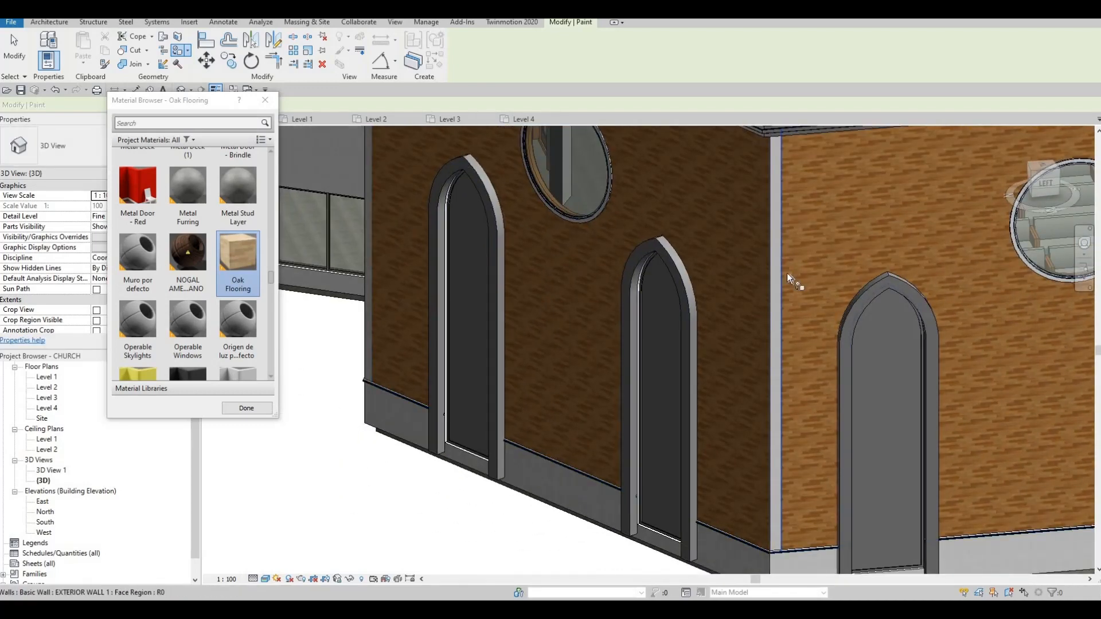
- Paint the narrow corner strips above the wall sweep with Oak Flooring to match the adjoining octagon walls
shift+middle_drag(782, 346, 683, 350)
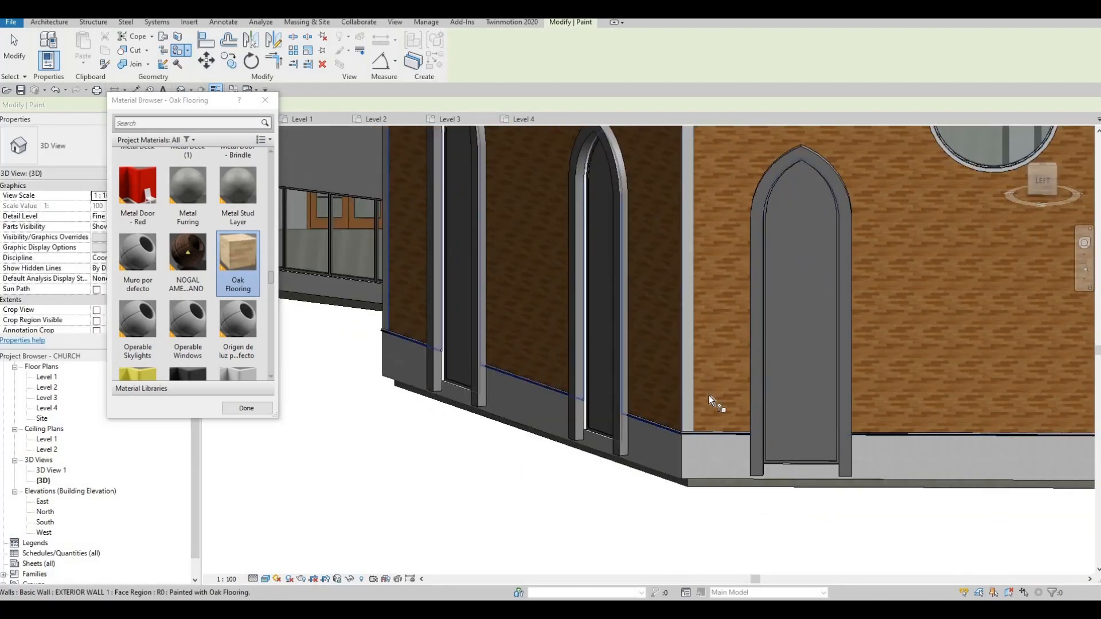
scroll(673, 429, up, 5)
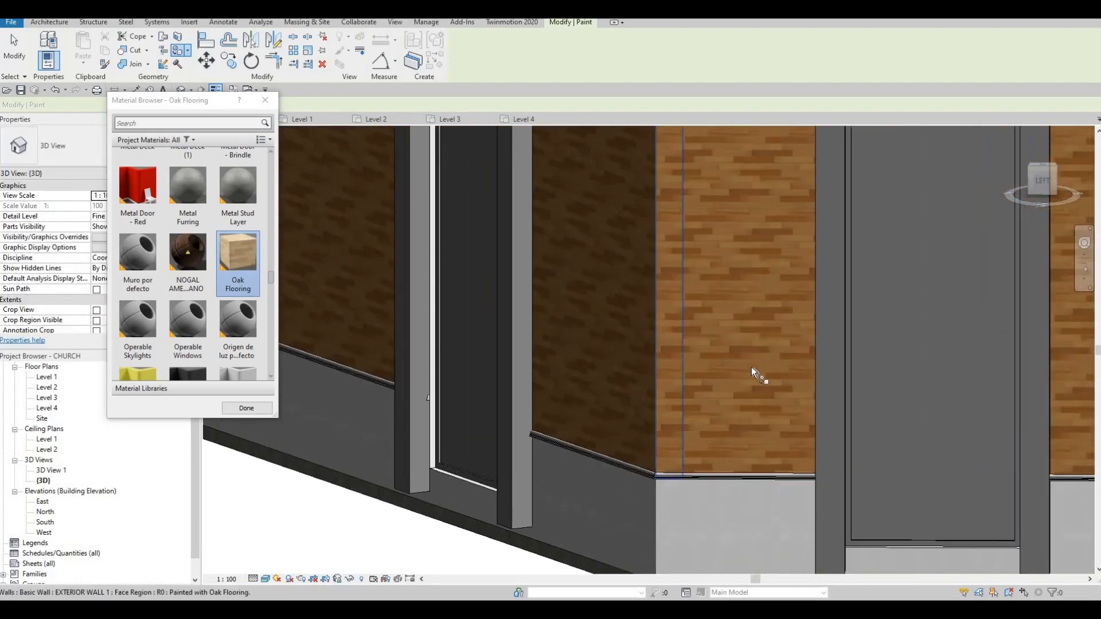
scroll(782, 377, down, 6)
scroll(793, 431, down, 2)
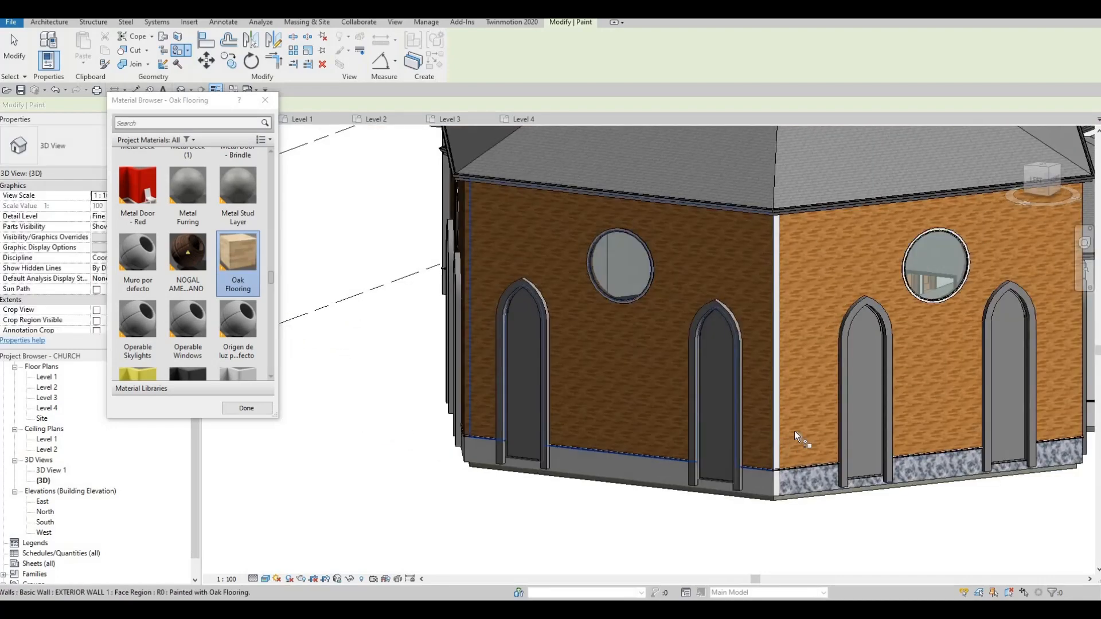
scroll(796, 429, up, 5)
scroll(783, 384, down, 5)
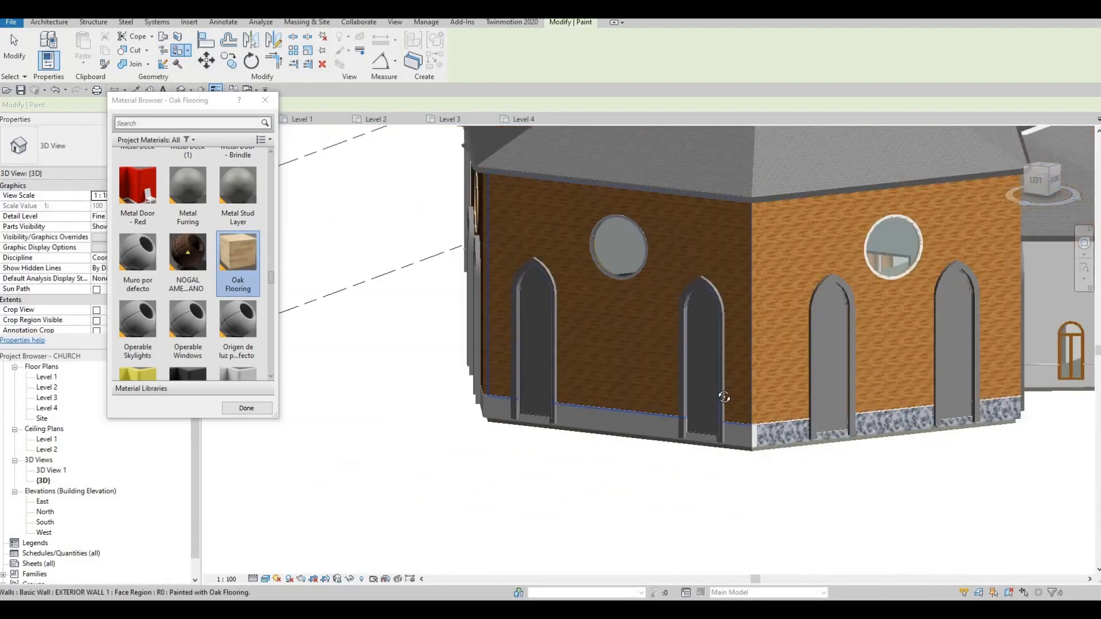
- Split the narrow strip face at the octagon's back corner with a line along the underside of the wall sweep
shift+middle_drag(783, 384, 940, 367)
shift+middle_drag(401, 436, 545, 452)
middle_drag(336, 442, 554, 424)
scroll(554, 424, up, 3)
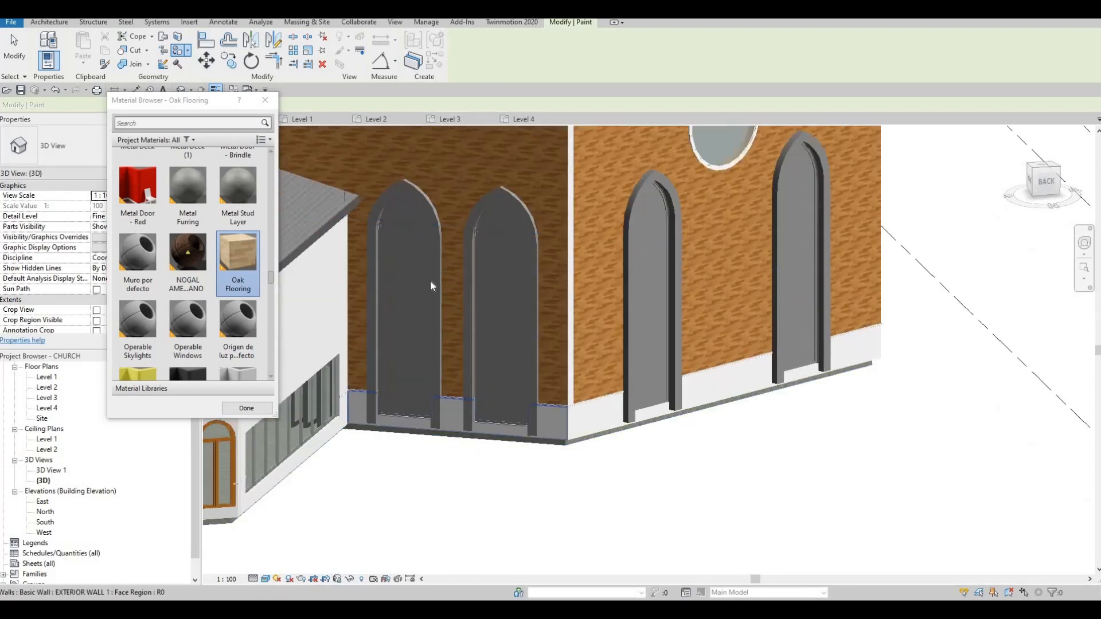
key(Escape)
key(Escape)
key(s)
key(f)
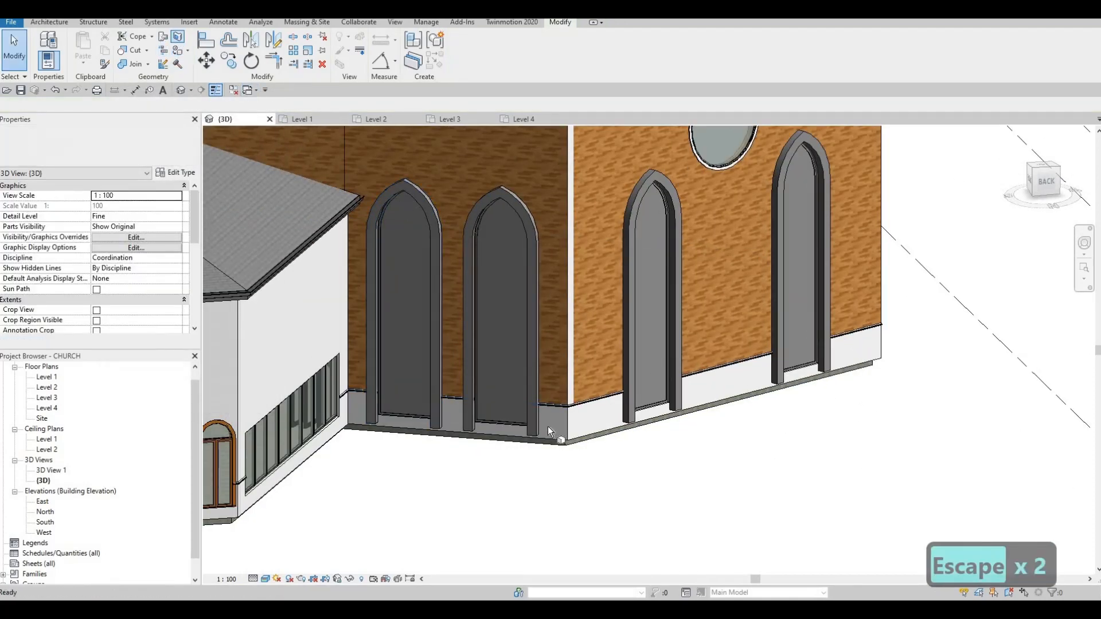
scroll(548, 426, up, 6)
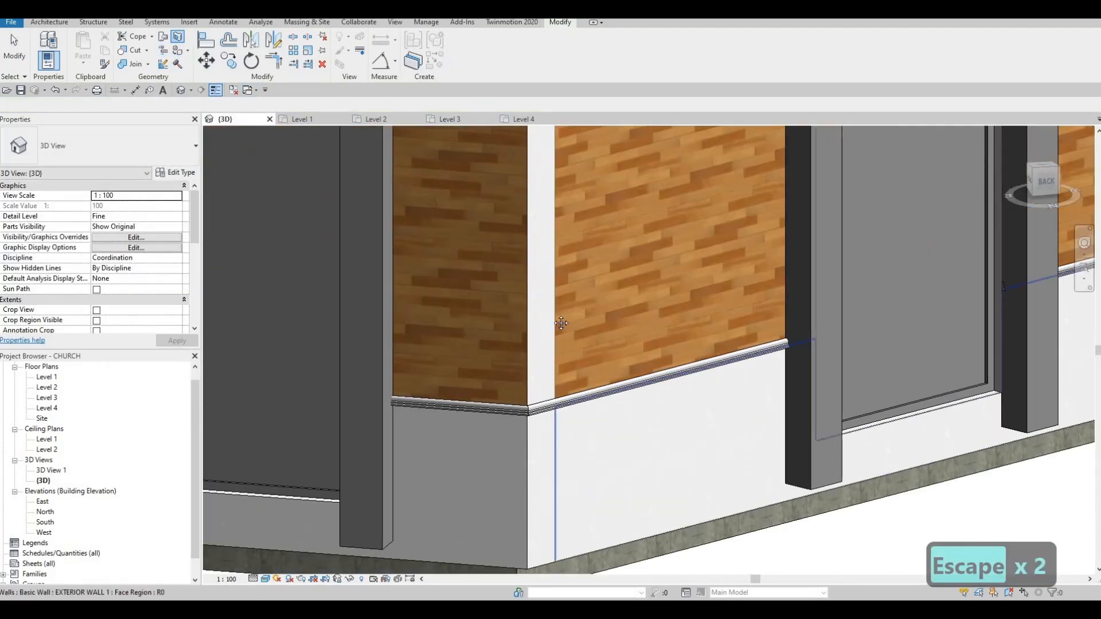
middle_drag(526, 487, 539, 408)
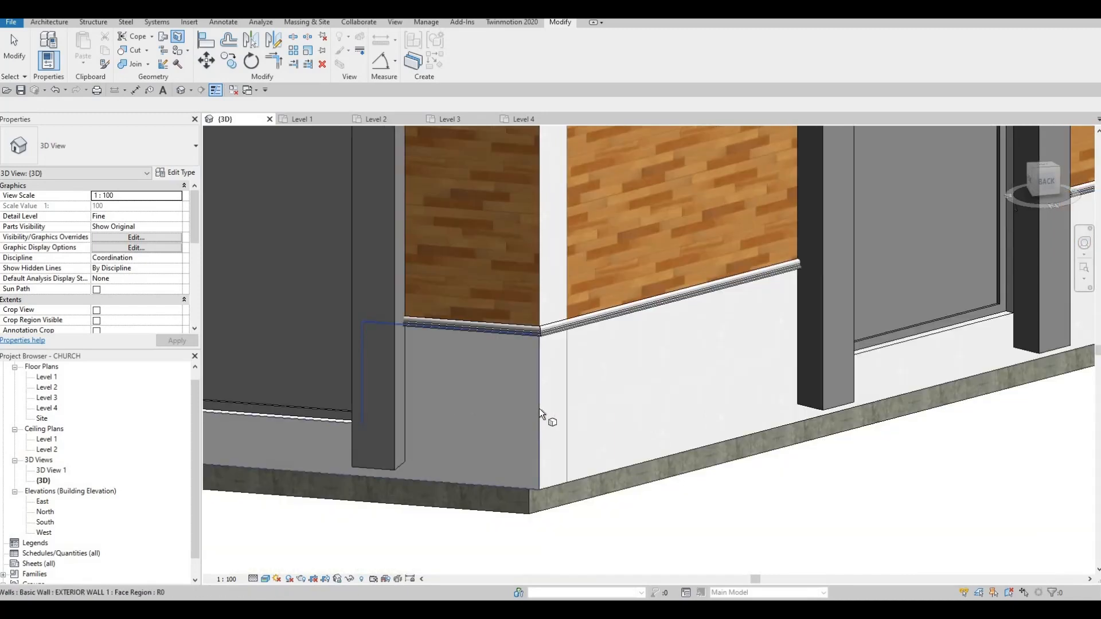
key(Tab)
click(539, 408)
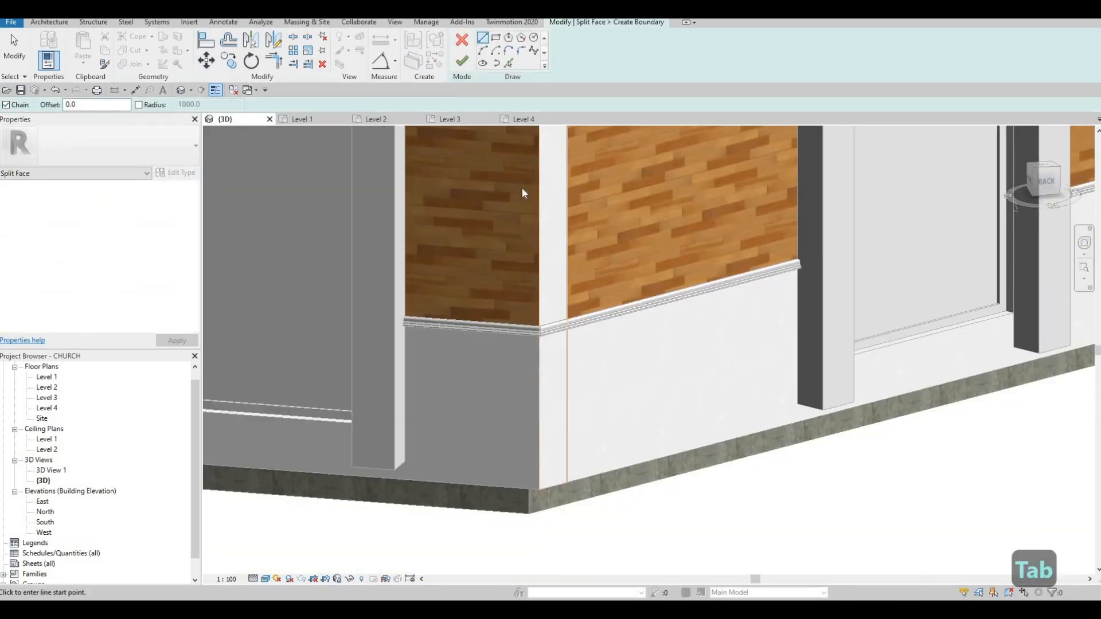
scroll(526, 349, up, 3)
scroll(529, 376, up, 2)
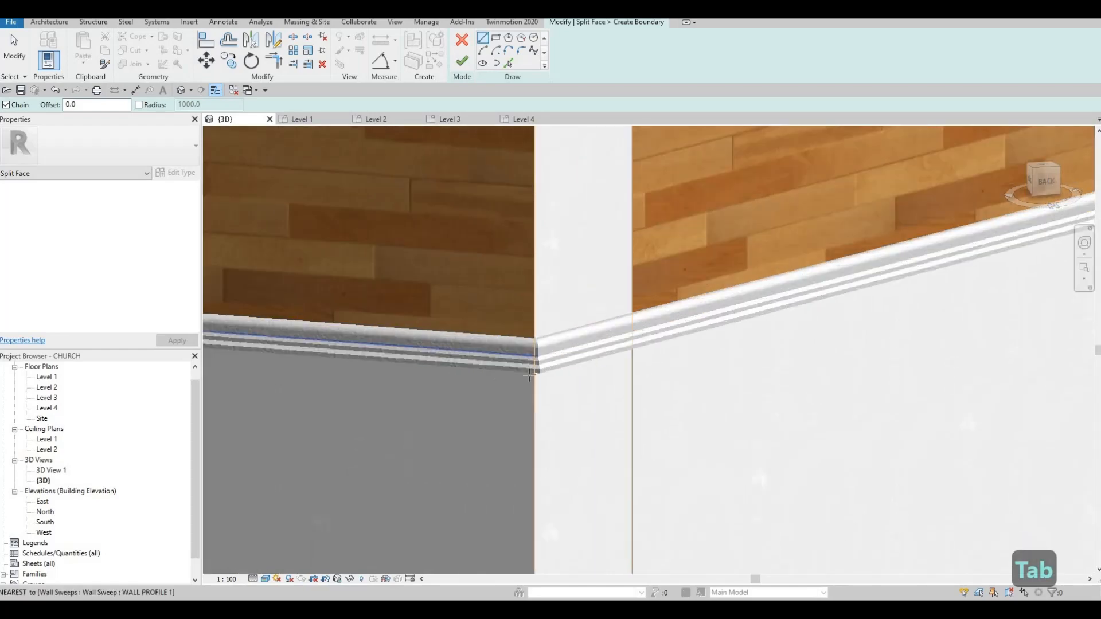
click(534, 370)
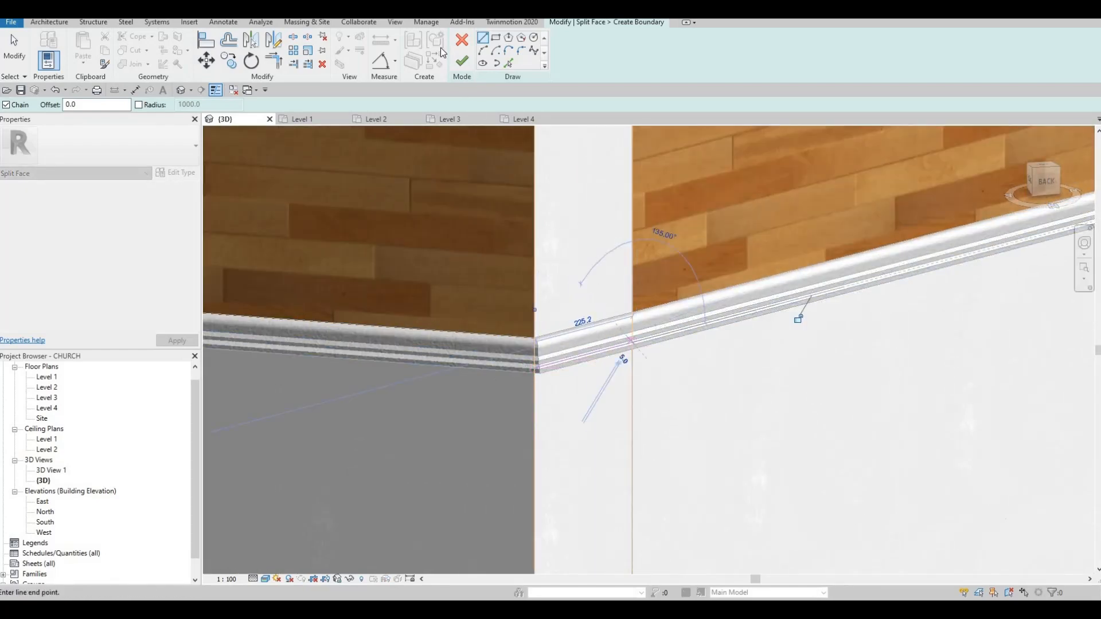
key(Escape)
key(Escape)
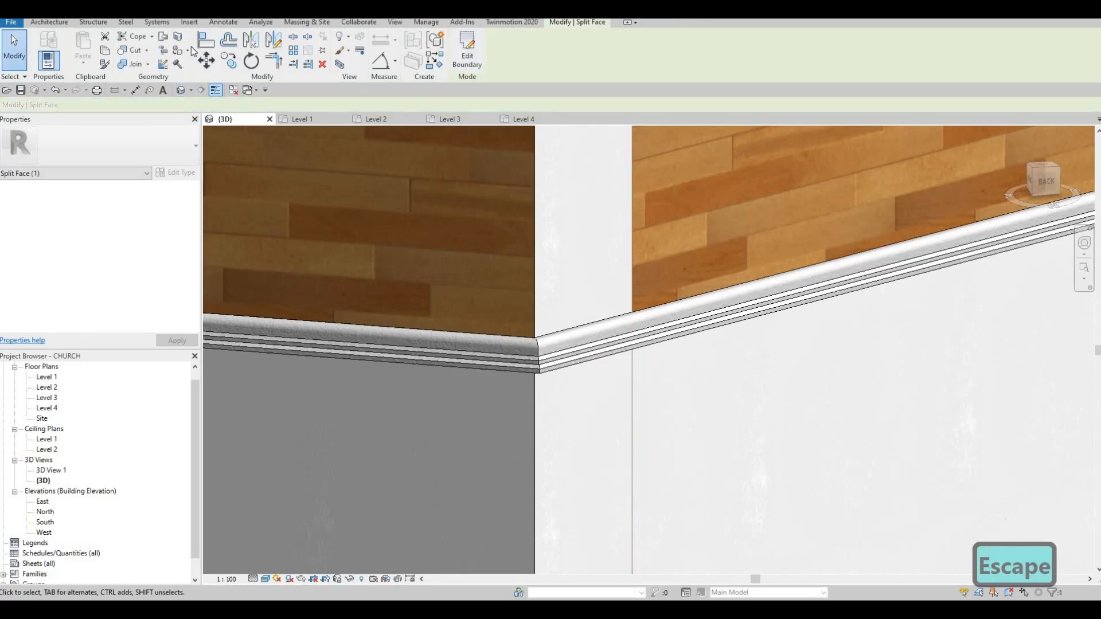
- Paint the back corner strip above the wall sweep with Oak Flooring
key(Escape)
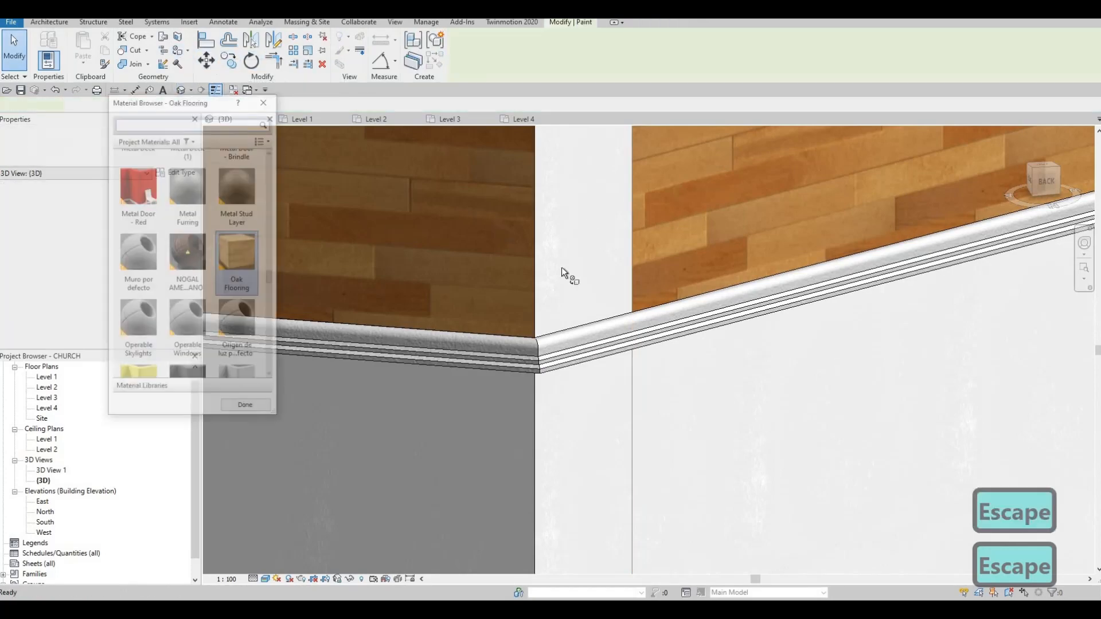
click(566, 248)
scroll(435, 242, down, 4)
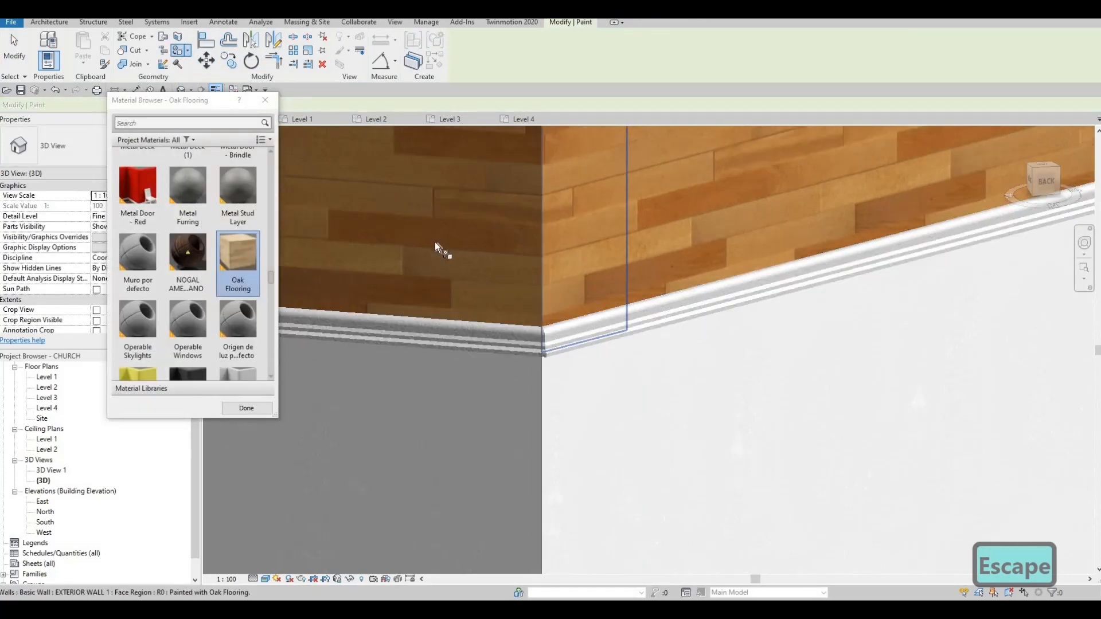
- Paint the wall base below the sweep with Marble on both walls meeting at the back corner, including the narrow corner strip
scroll(144, 248, up, 2)
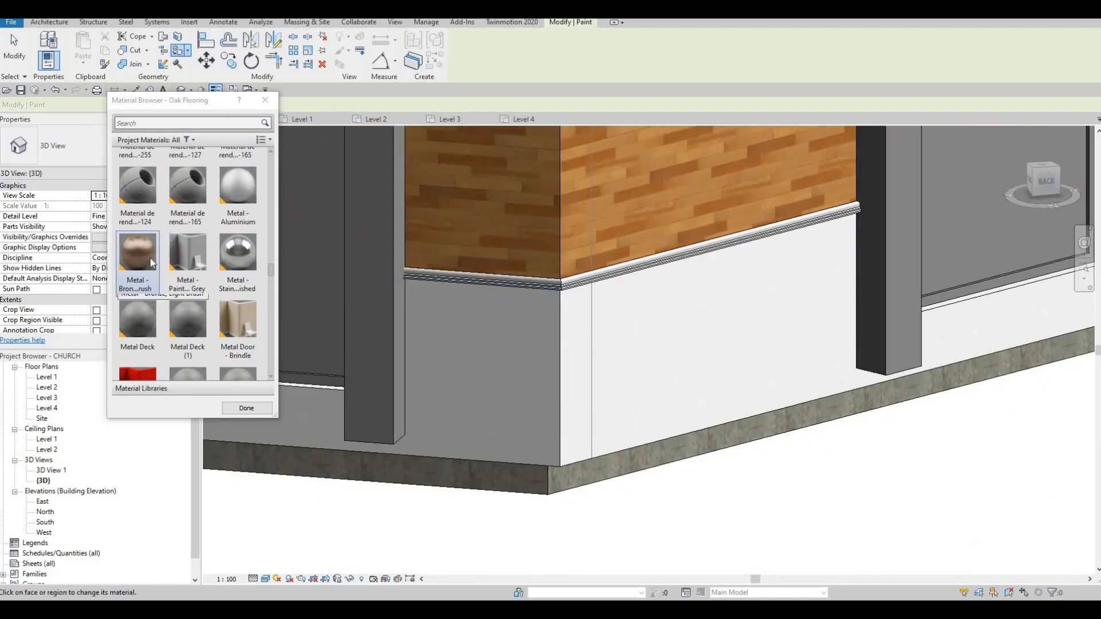
scroll(152, 263, up, 5)
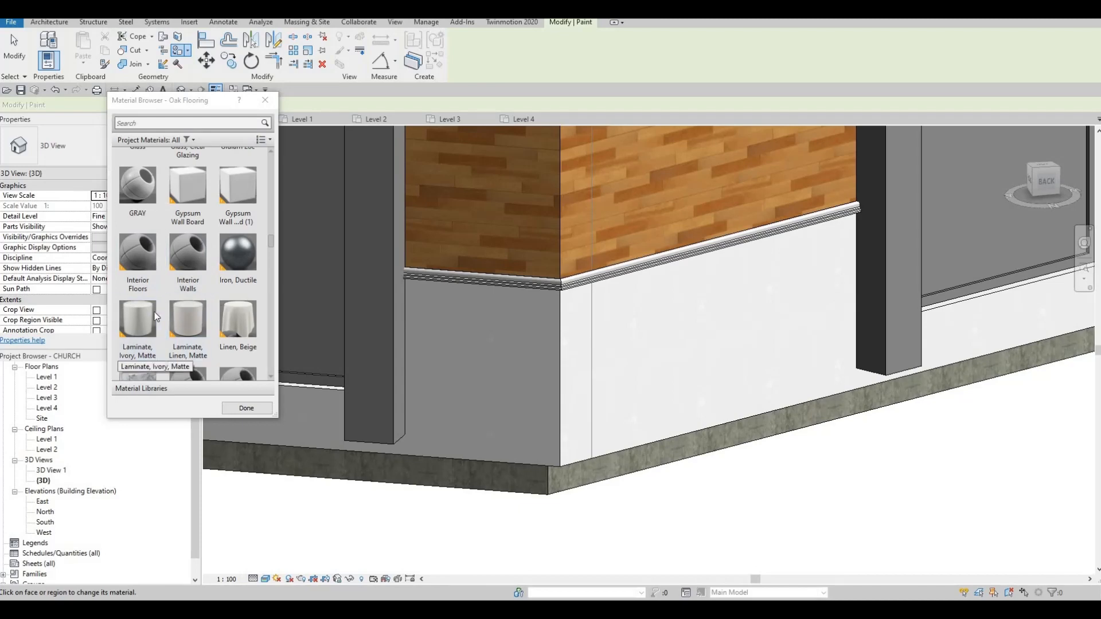
scroll(143, 331, down, 1)
click(142, 335)
middle_drag(431, 329, 538, 290)
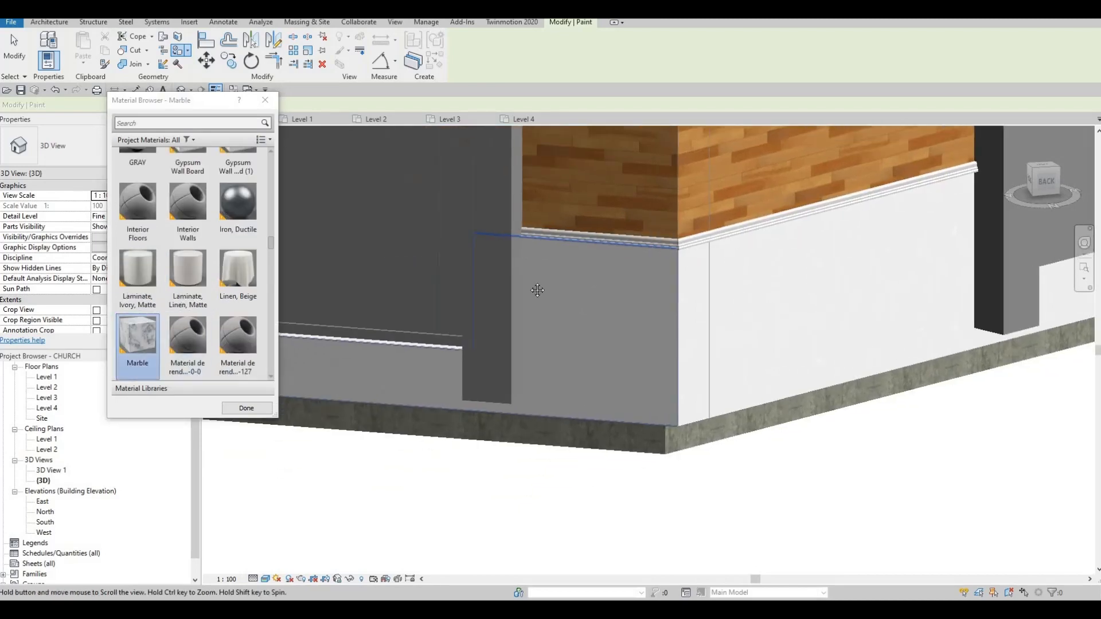
scroll(533, 289, down, 4)
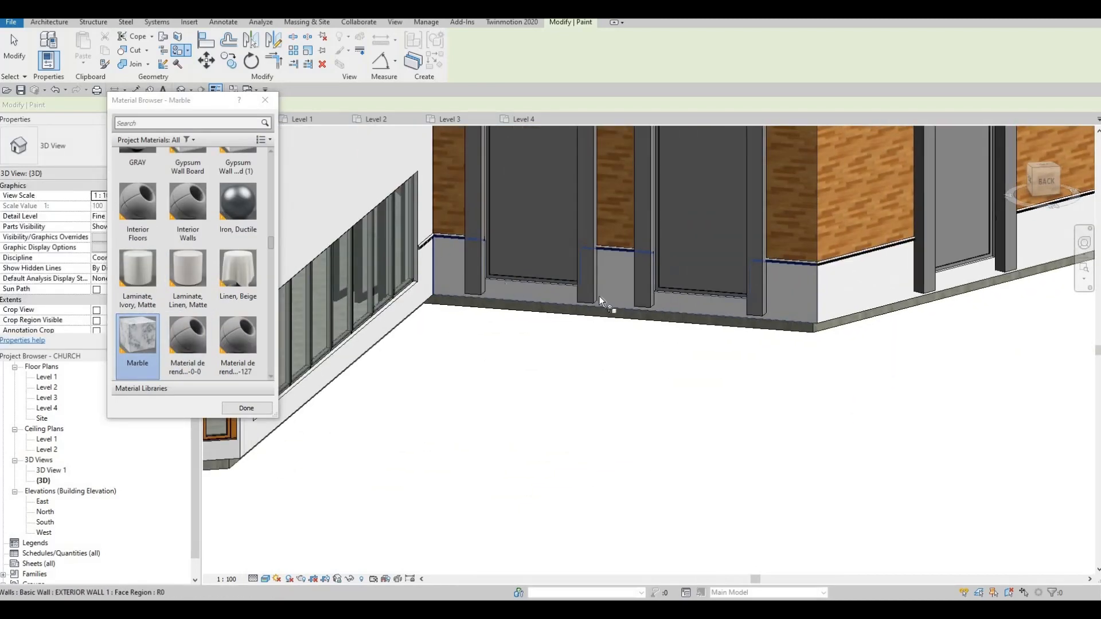
click(599, 296)
click(823, 291)
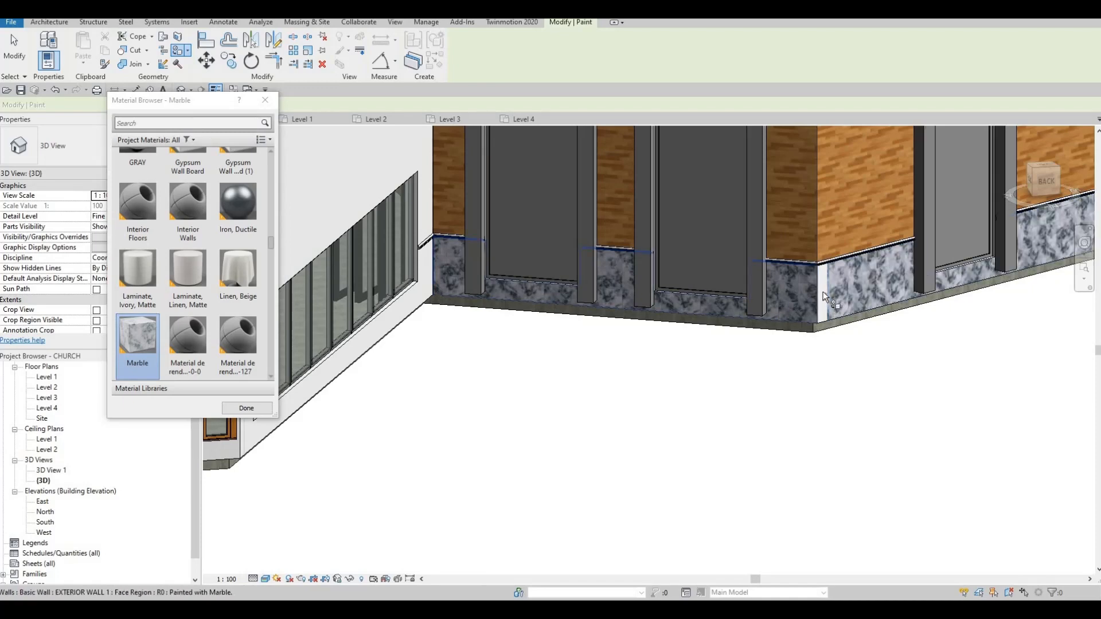
- Paint the remaining unpainted base regions and lower corner strips of the following octagon walls with Marble, and finish painting
shift+middle_drag(748, 236, 661, 253)
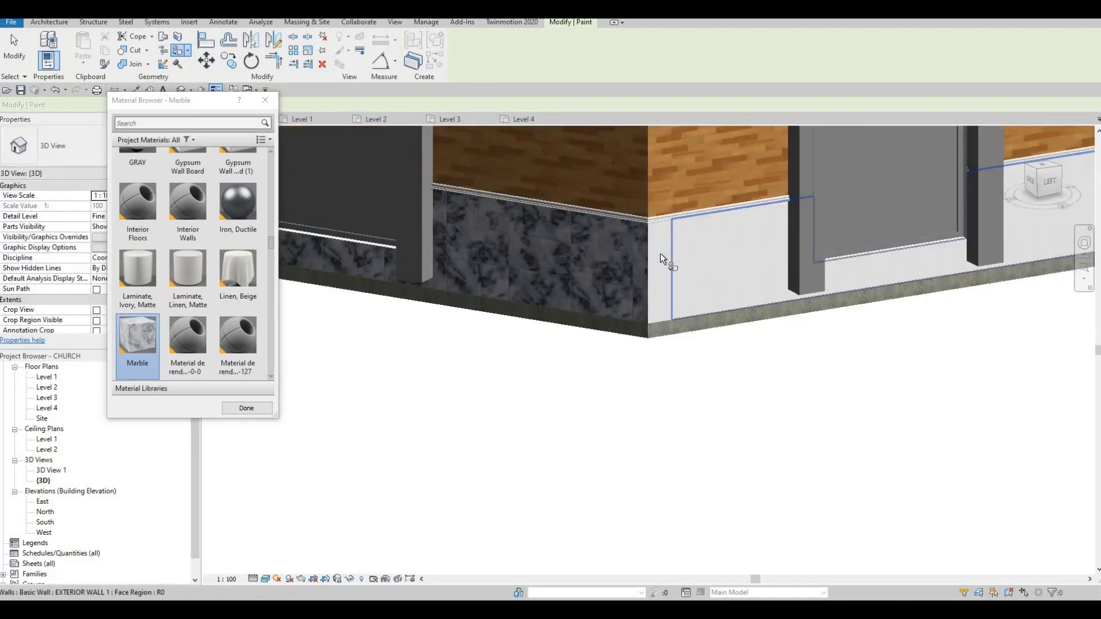
click(714, 253)
mouse_move(786, 250)
middle_down()
mouse_move(617, 279)
mouse_move(620, 296)
mouse_move(700, 252)
middle_up()
shift+middle_drag(820, 333, 676, 349)
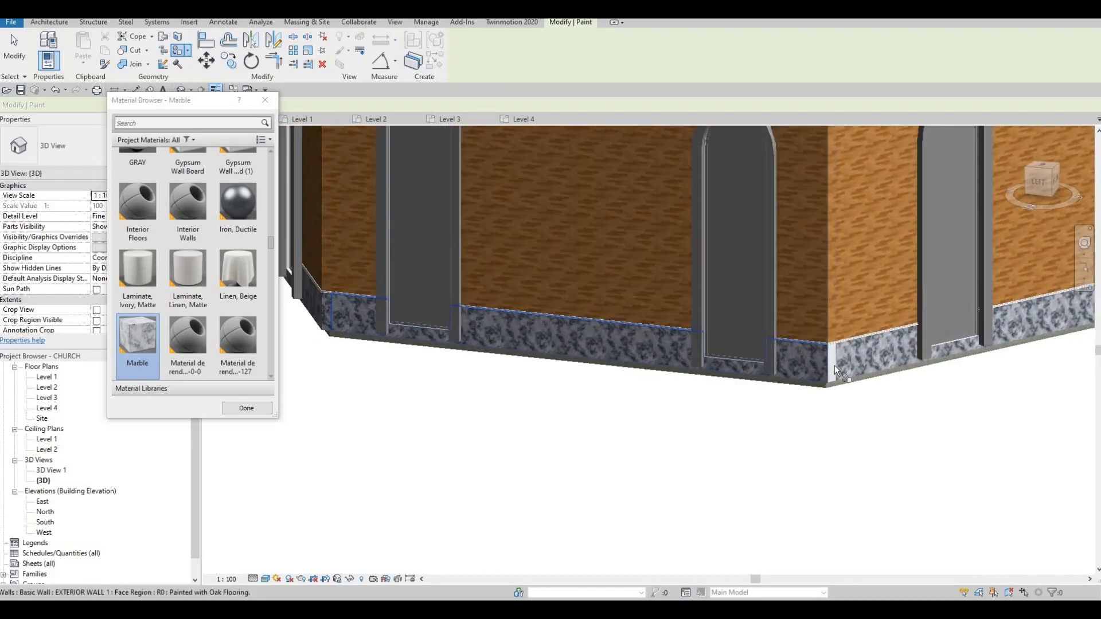
scroll(835, 366, up, 1)
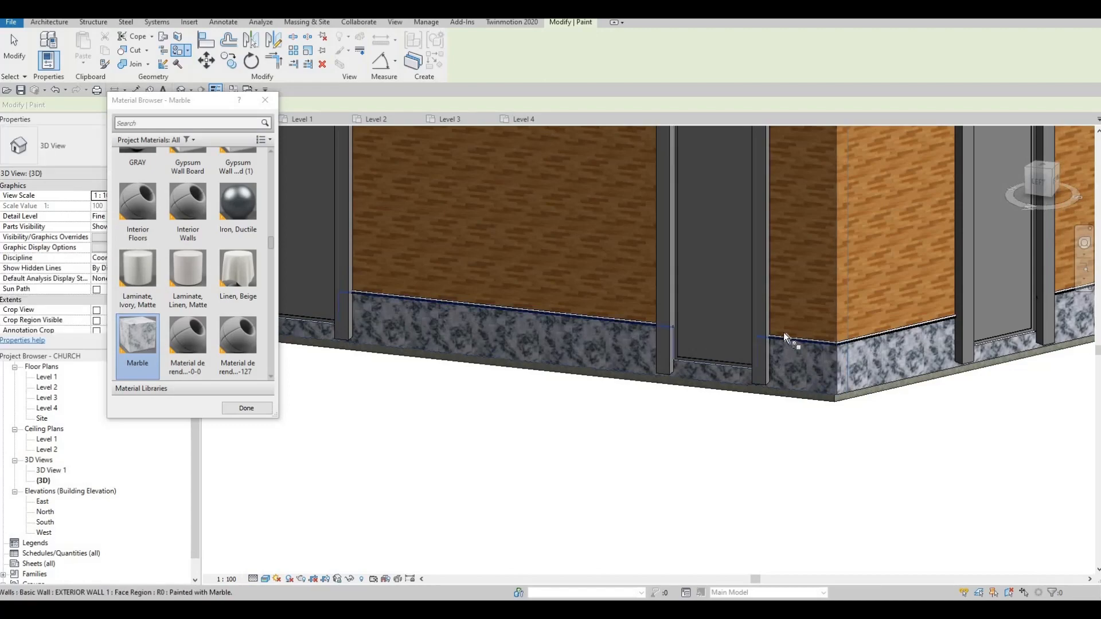
scroll(783, 332, down, 4)
mouse_move(724, 339)
shift+middle_down()
mouse_move(692, 297)
mouse_move(639, 290)
mouse_move(566, 324)
mouse_move(607, 339)
mouse_move(535, 373)
mouse_move(720, 386)
mouse_move(533, 373)
mouse_move(561, 362)
mouse_move(577, 377)
shift+middle_up()
key(Escape)
- Examine the painted octagonal hall and the church's adjoining wings from several sides
scroll(525, 373, down, 2)
scroll(533, 372, up, 4)
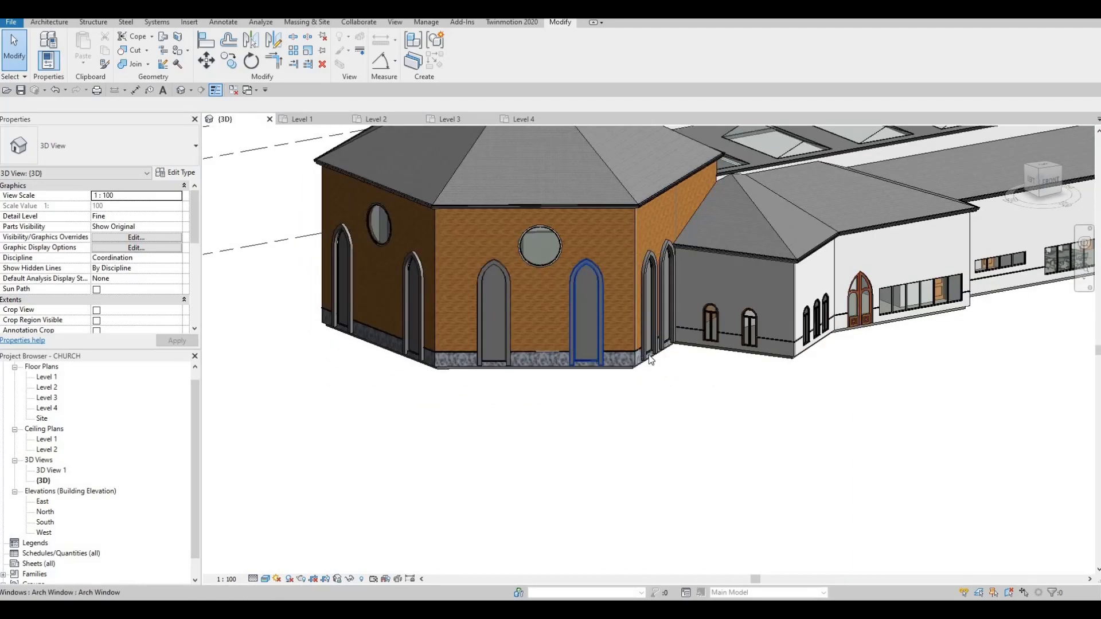
middle_drag(654, 362, 611, 385)
scroll(559, 258, up, 6)
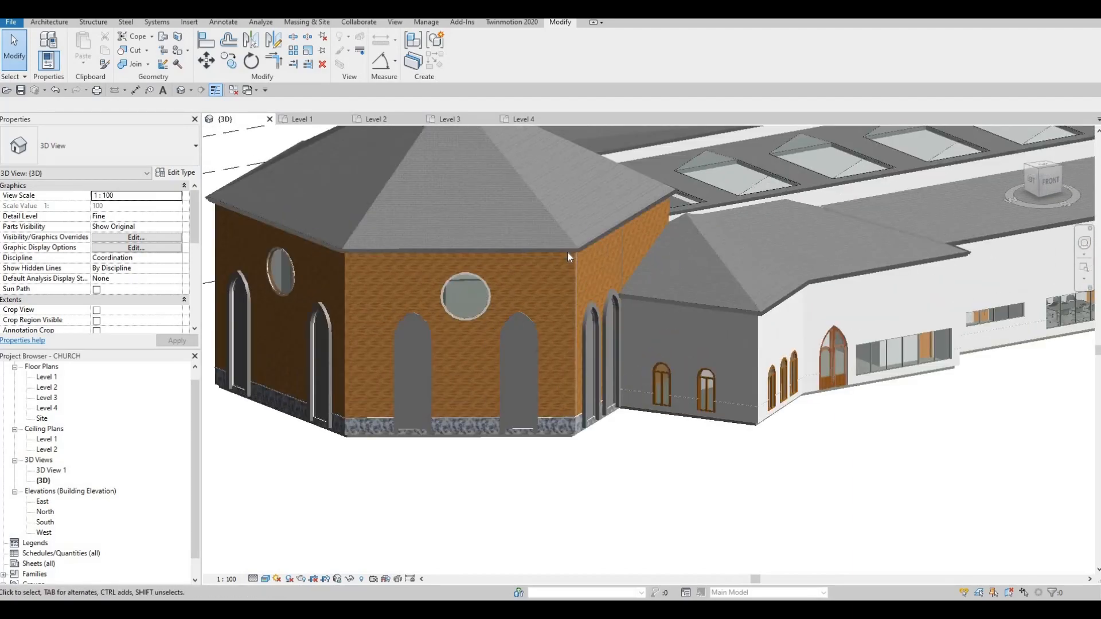
scroll(576, 310, down, 1)
scroll(567, 312, down, 6)
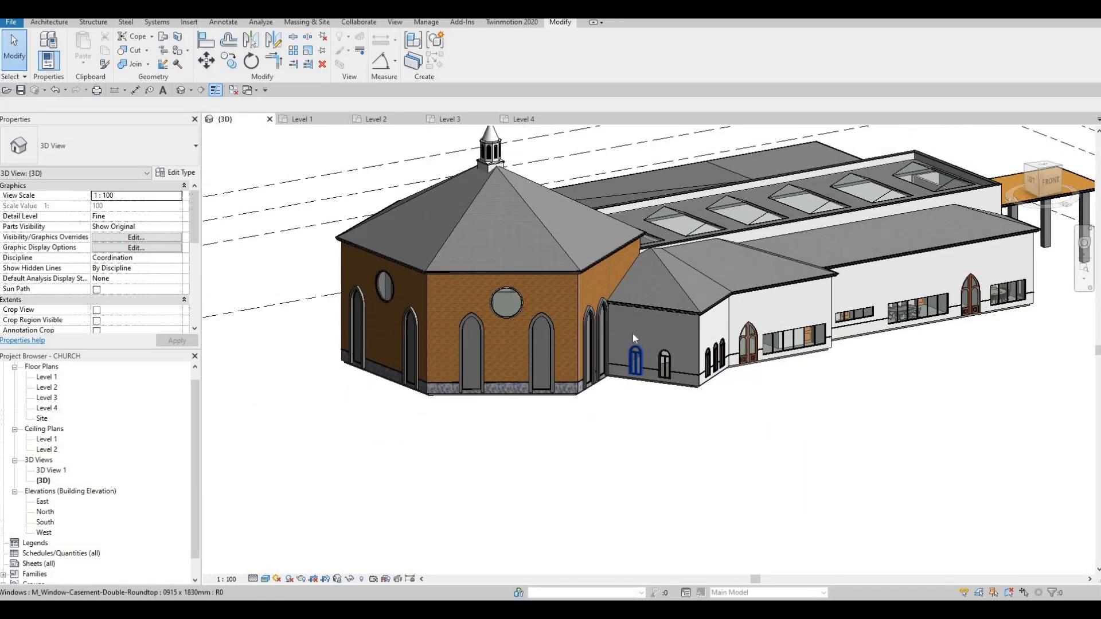
middle_drag(632, 333, 607, 314)
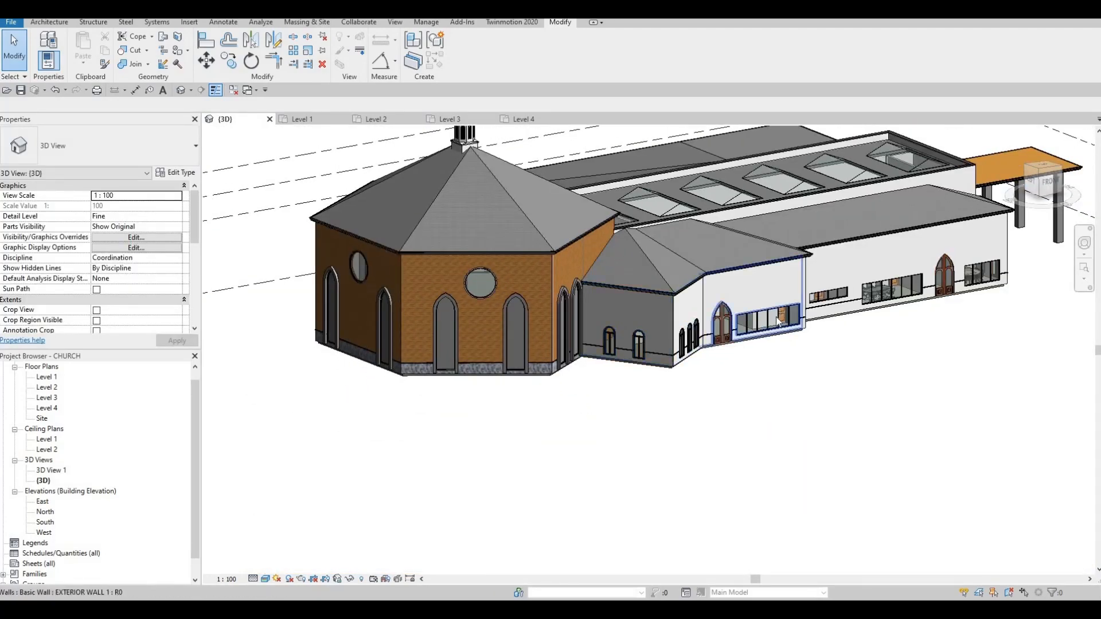
shift+middle_drag(778, 321, 677, 323)
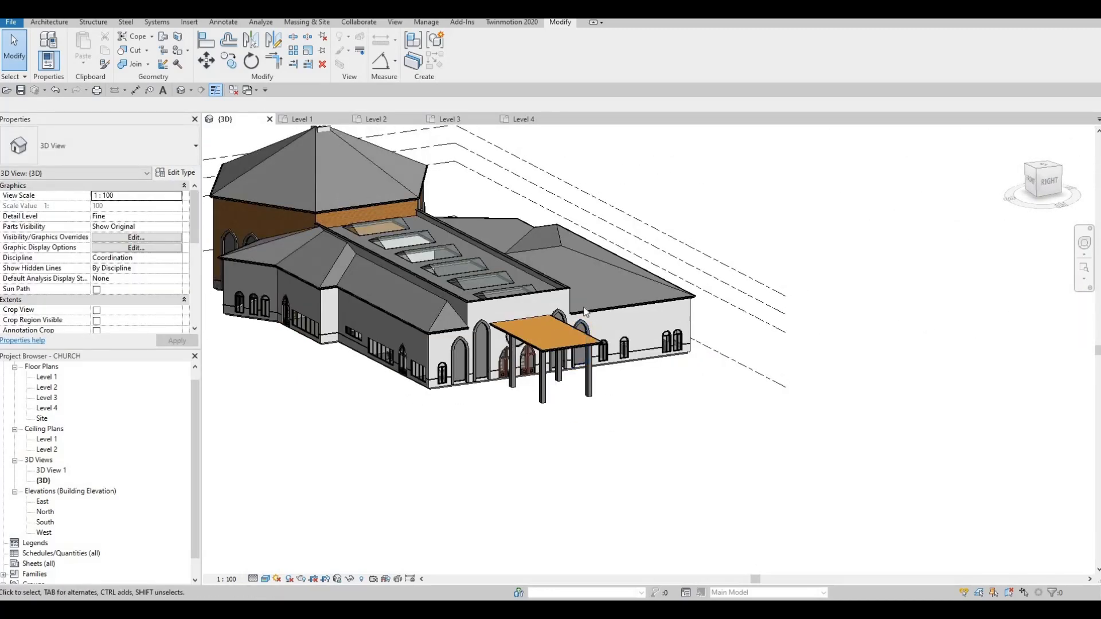
shift+middle_drag(585, 311, 507, 246)
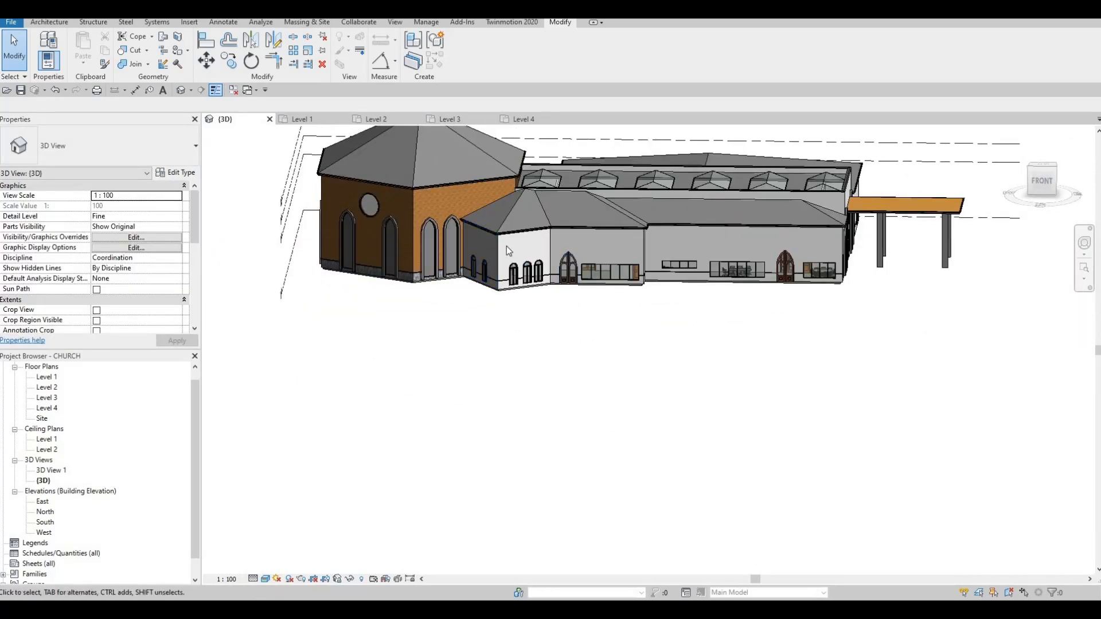
scroll(479, 245, up, 2)
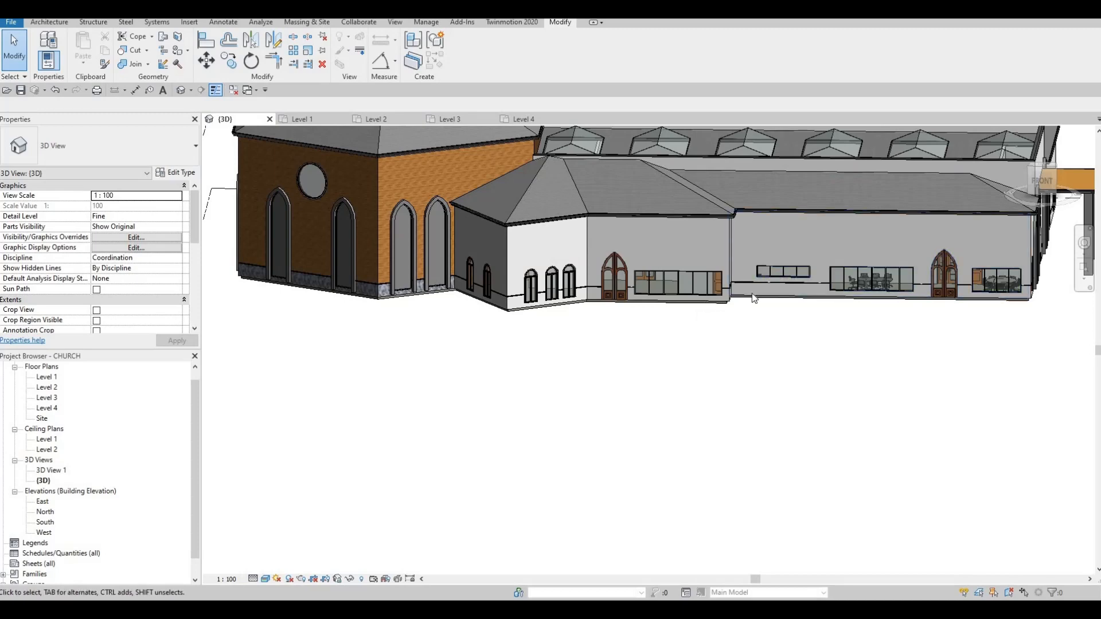
scroll(711, 292, up, 1)
scroll(612, 326, down, 2)
middle_drag(754, 317, 702, 396)
scroll(800, 336, down, 1)
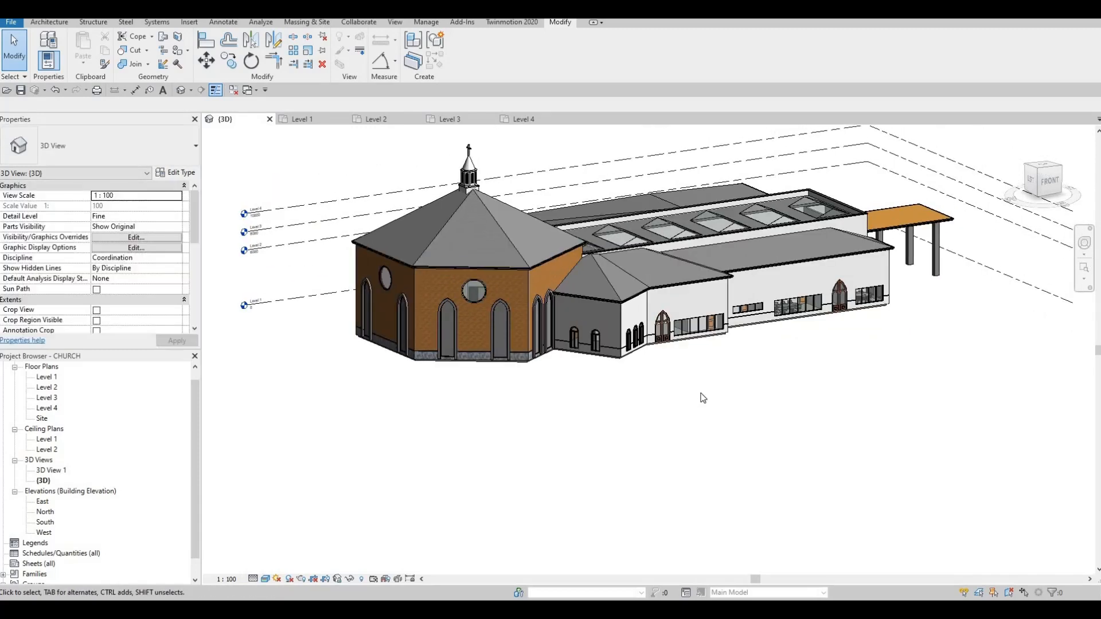